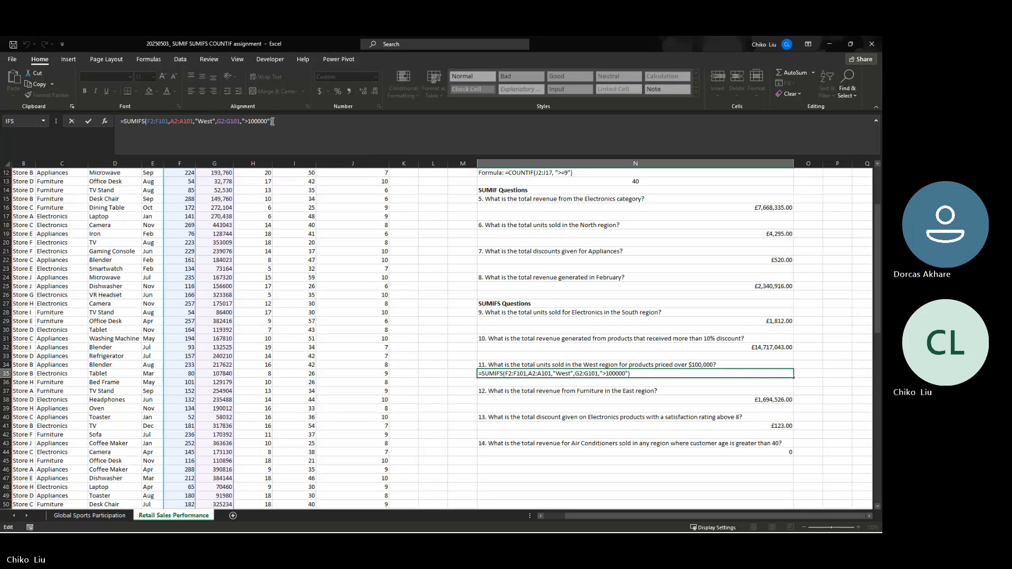
Commit the question 11 SUMIFS formula (£3,751.00), then try adding $G$ to it and cancel
{"action": "key", "text": "ctrl+Return"}
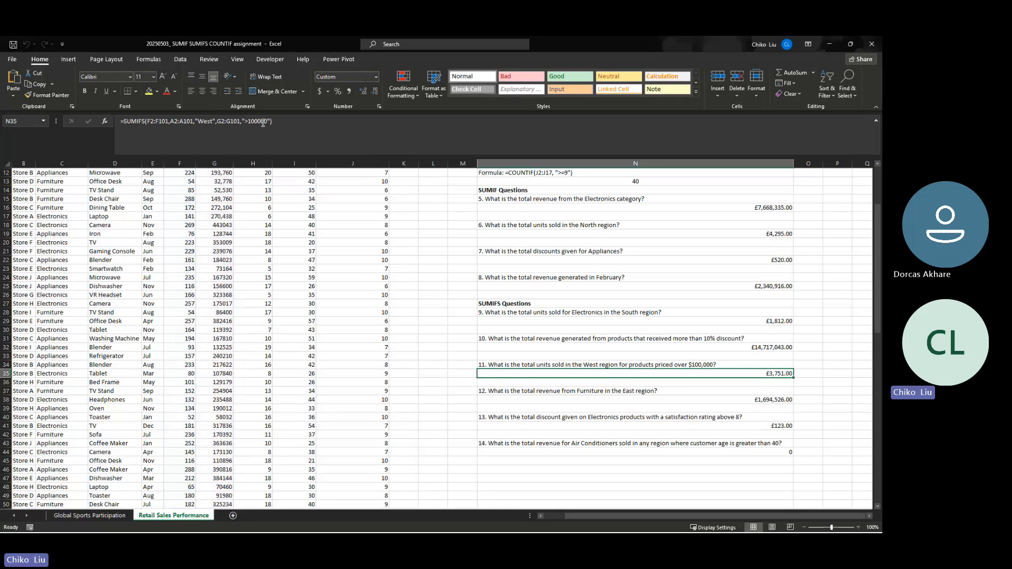
{"action": "left_click", "coordinate": [218, 122]}
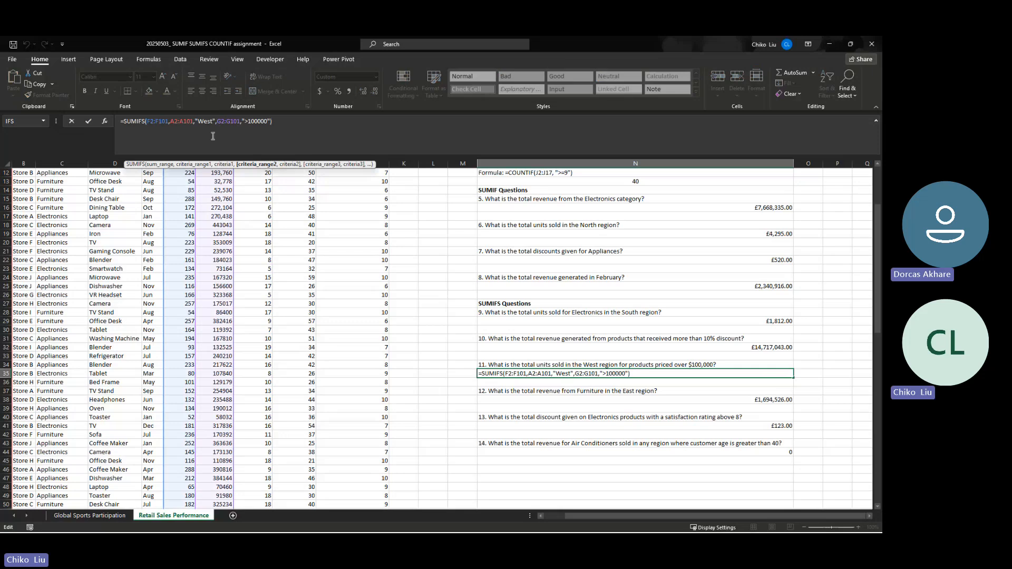
{"action": "type", "text": "$G$"}
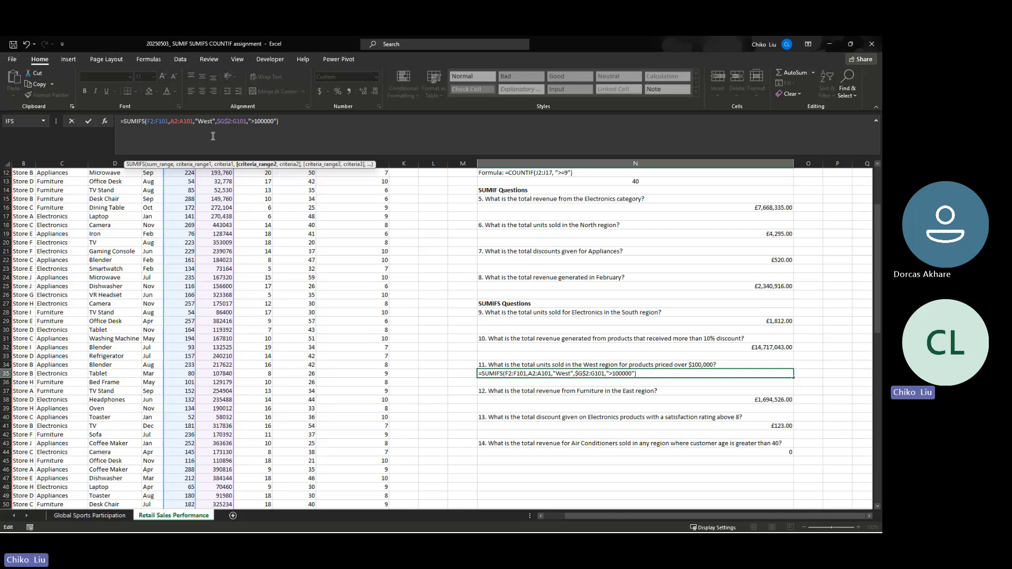
{"action": "key", "text": "Escape"}
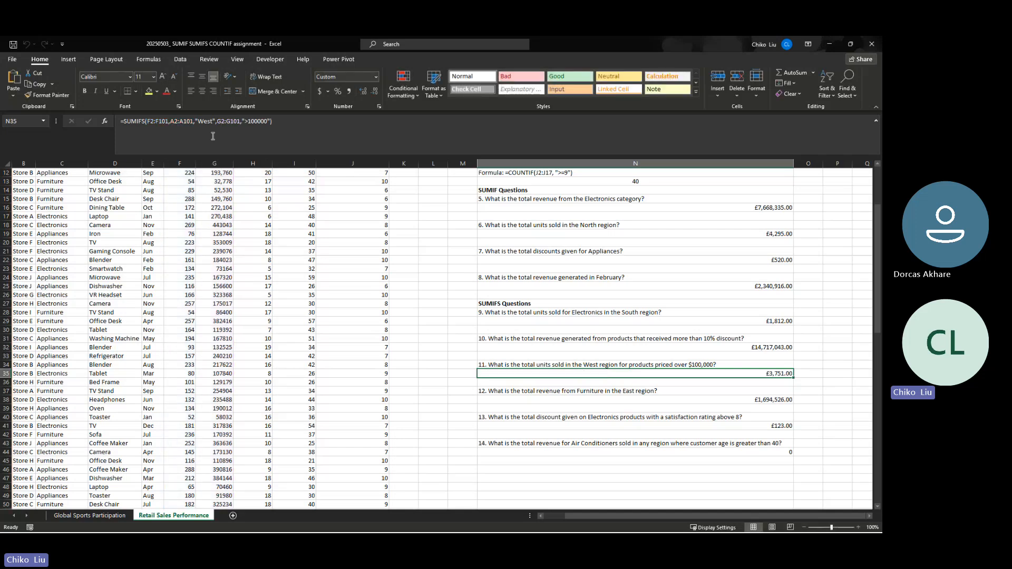
Make the G2, G101, A2:A101 and F2:F101 references in the formula absolute with F4
{"action": "left_click", "coordinate": [222, 122]}
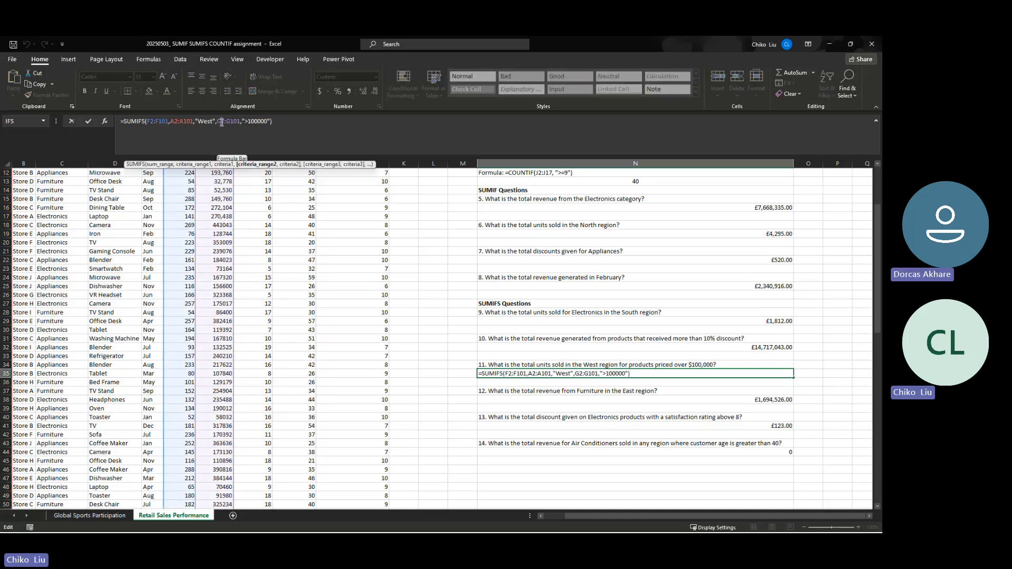
{"action": "key", "text": "F4"}
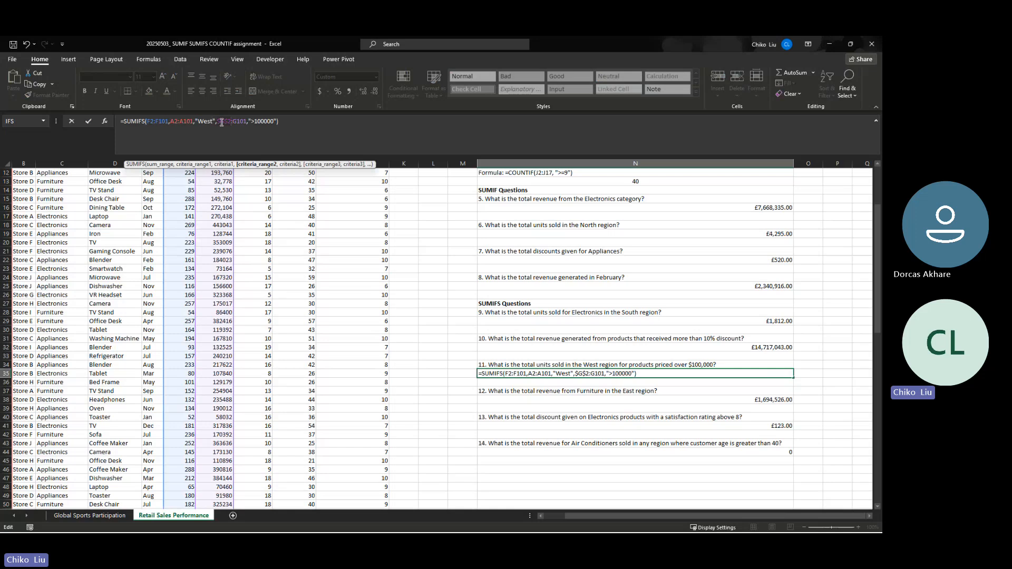
{"action": "key", "text": "Right"}
{"action": "key", "text": "Right"}
{"action": "key", "text": "F4"}
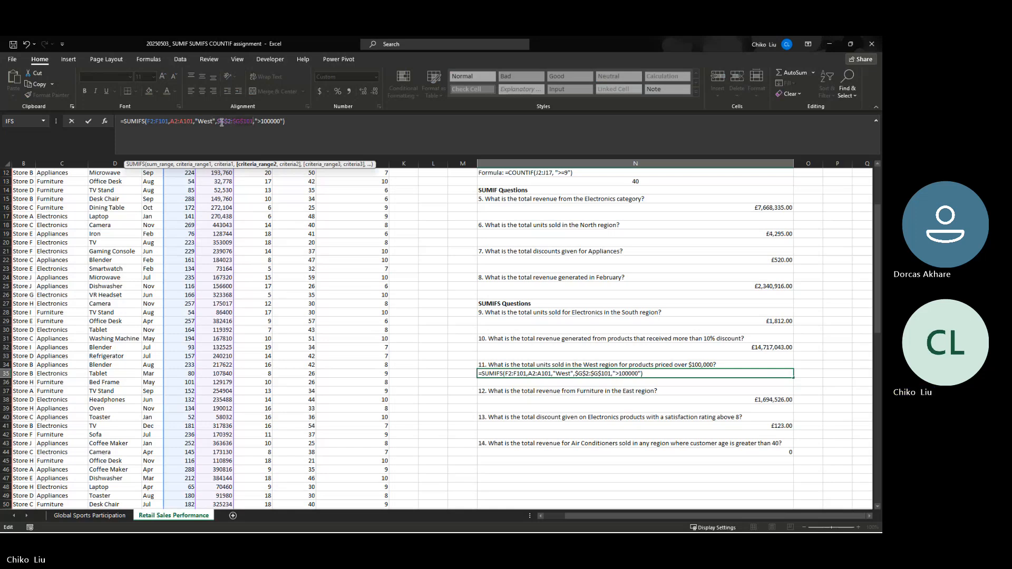
{"action": "key", "text": "Left"}
{"action": "key", "text": "Left"}
{"action": "key", "text": "Left"}
{"action": "key", "text": "Left"}
{"action": "key", "text": "Left"}
{"action": "key", "text": "Left"}
{"action": "key", "text": "Left"}
{"action": "key", "text": "Left"}
{"action": "key", "text": "Left"}
{"action": "key", "text": "Left"}
{"action": "key", "text": "Left"}
{"action": "key", "text": "Left"}
{"action": "key", "text": "Left"}
{"action": "key", "text": "Left"}
{"action": "key", "text": "Left"}
{"action": "key", "text": "Left"}
{"action": "key", "text": "Left"}
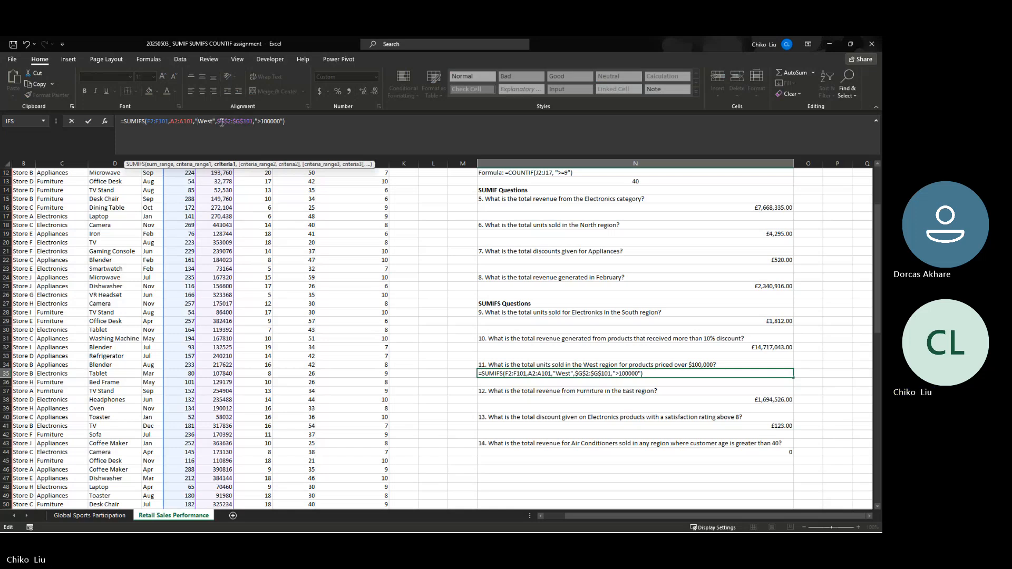
{"action": "key", "text": "Left"}
{"action": "key", "text": "Left"}
{"action": "key", "text": "F4"}
{"action": "key", "text": "Left"}
{"action": "key", "text": "Left"}
{"action": "key", "text": "Left"}
{"action": "key", "text": "Left"}
{"action": "key", "text": "Left"}
{"action": "key", "text": "Left"}
{"action": "key", "text": "Left"}
{"action": "key", "text": "F4"}
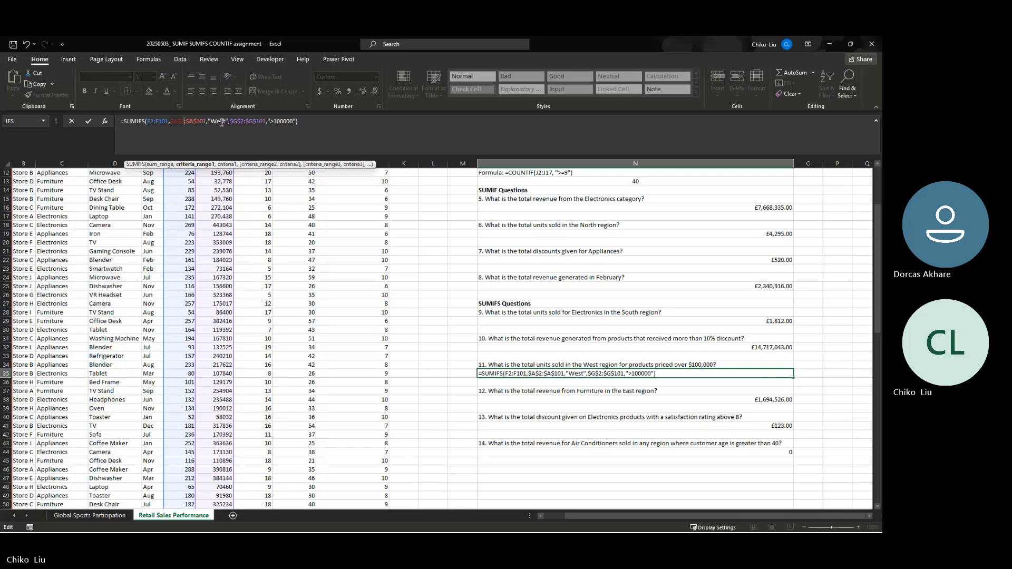
{"action": "key", "text": "Left"}
{"action": "key", "text": "Left"}
{"action": "key", "text": "Left"}
{"action": "key", "text": "Left"}
{"action": "key", "text": "Left"}
{"action": "key", "text": "F4"}
{"action": "key", "text": "Left"}
{"action": "key", "text": "Left"}
{"action": "key", "text": "Left"}
{"action": "key", "text": "Left"}
{"action": "key", "text": "Left"}
{"action": "key", "text": "Left"}
{"action": "key", "text": "Left"}
{"action": "key", "text": "F4"}
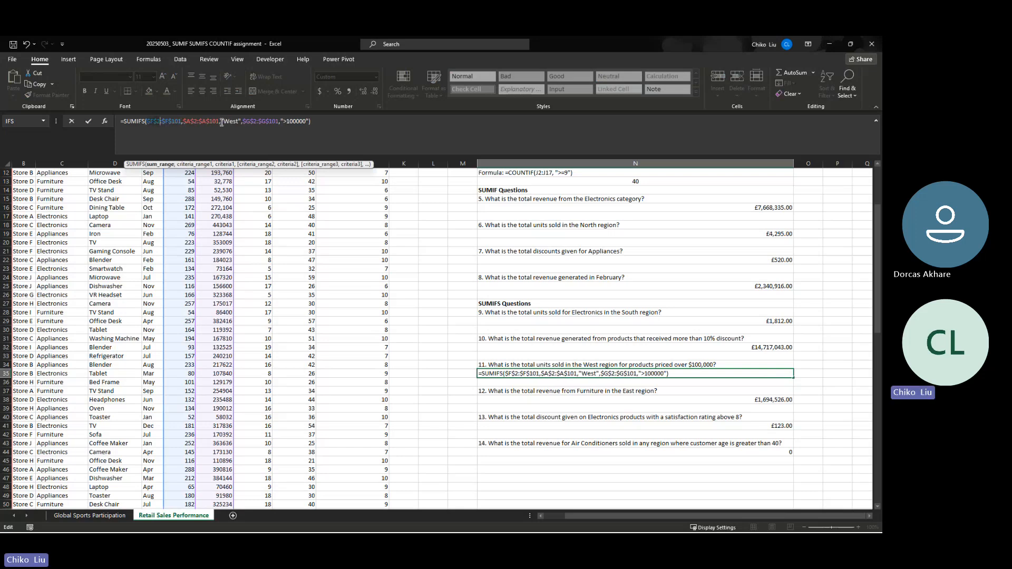
Cycle F2 through relative, row-locked and absolute references, then discard all formula changes
{"action": "key", "text": "F4"}
{"action": "key", "text": "F4"}
{"action": "key", "text": "F4"}
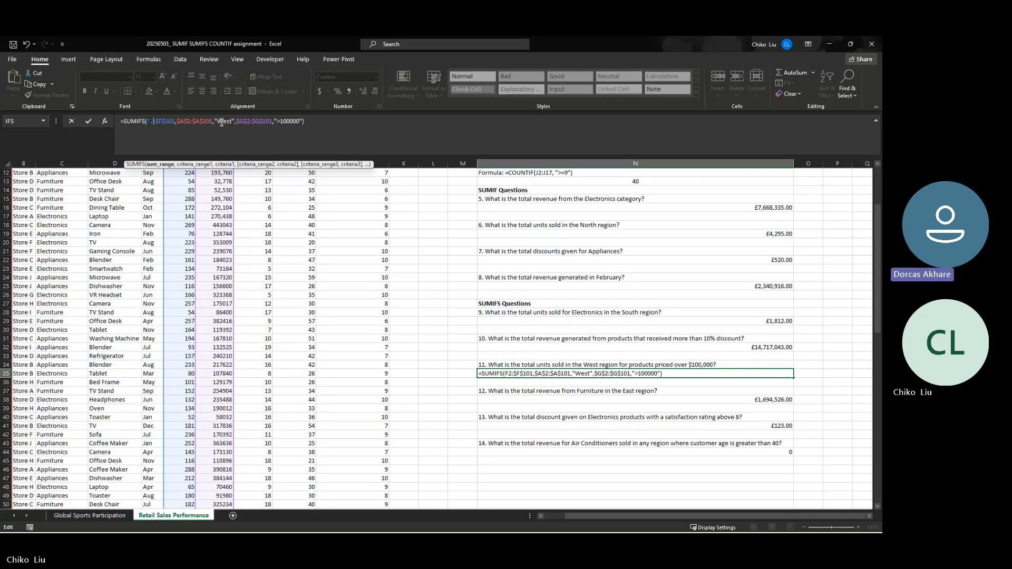
{"action": "key", "text": "F4"}
{"action": "key", "text": "F4"}
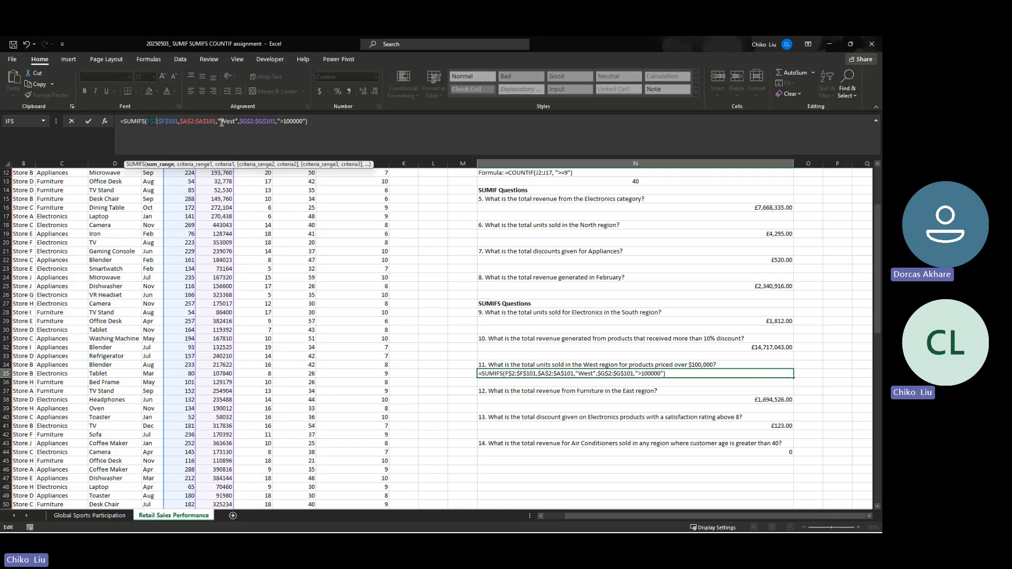
{"action": "key", "text": "F4"}
{"action": "key", "text": "F4"}
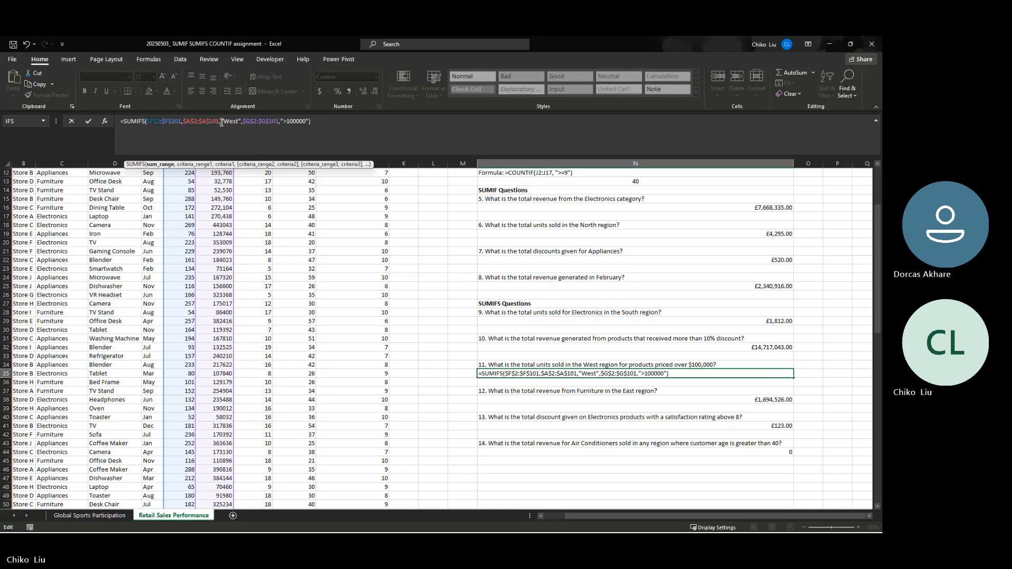
{"action": "key", "text": "Escape"}
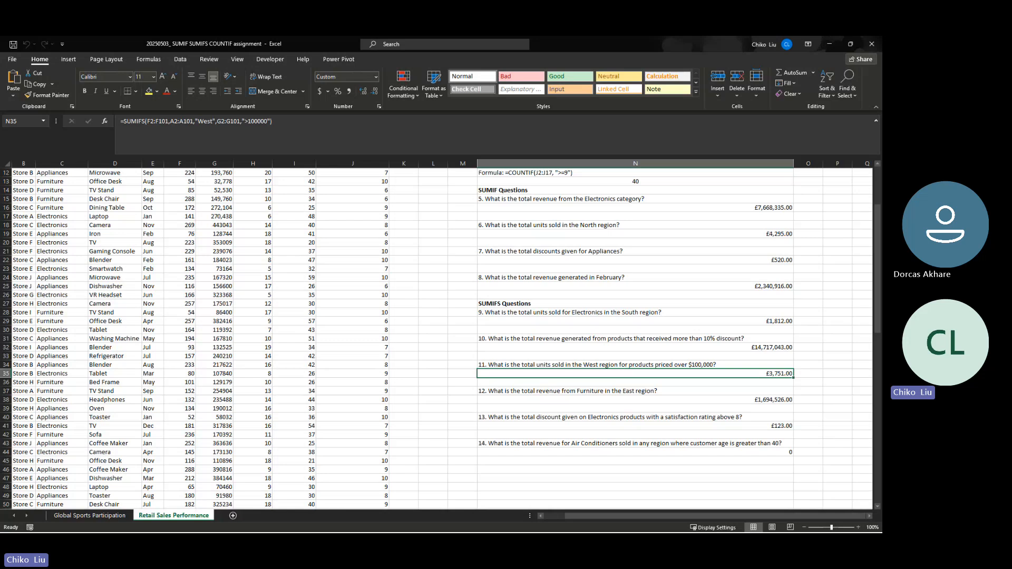
{"action": "key", "text": "alt+Tab"}
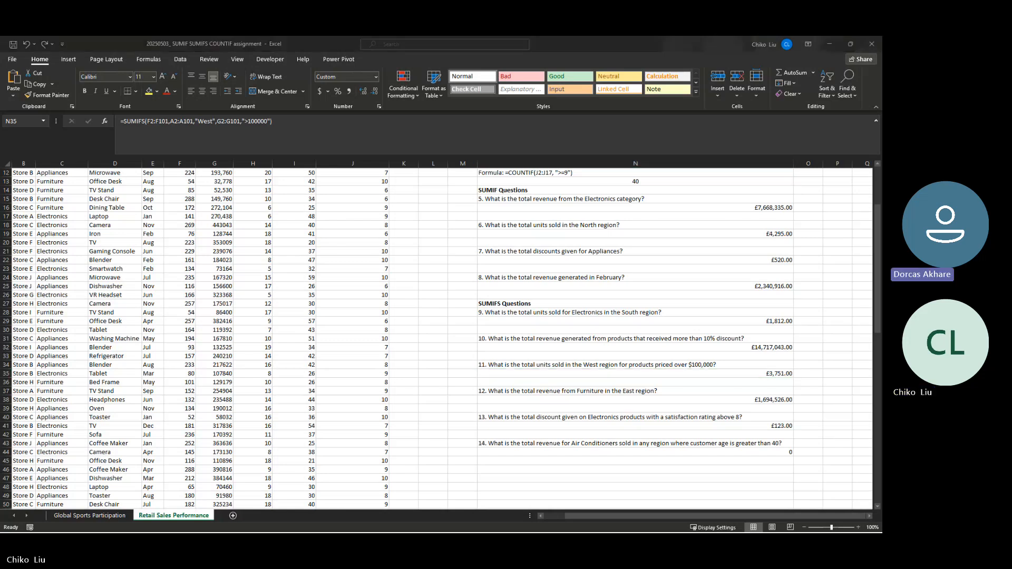
{"action": "key", "text": "alt+Tab"}
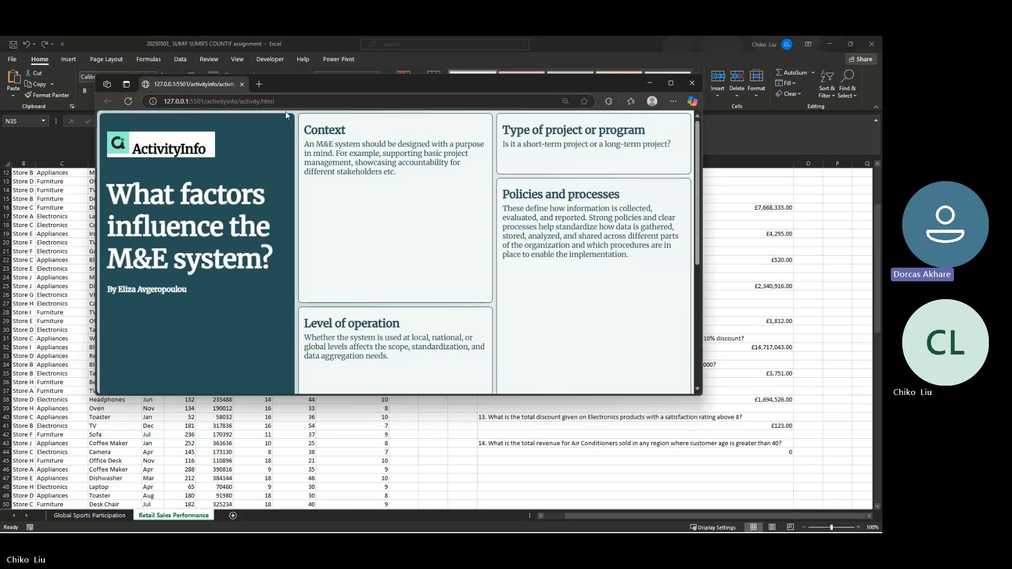
{"action": "left_click", "coordinate": [258, 84]}
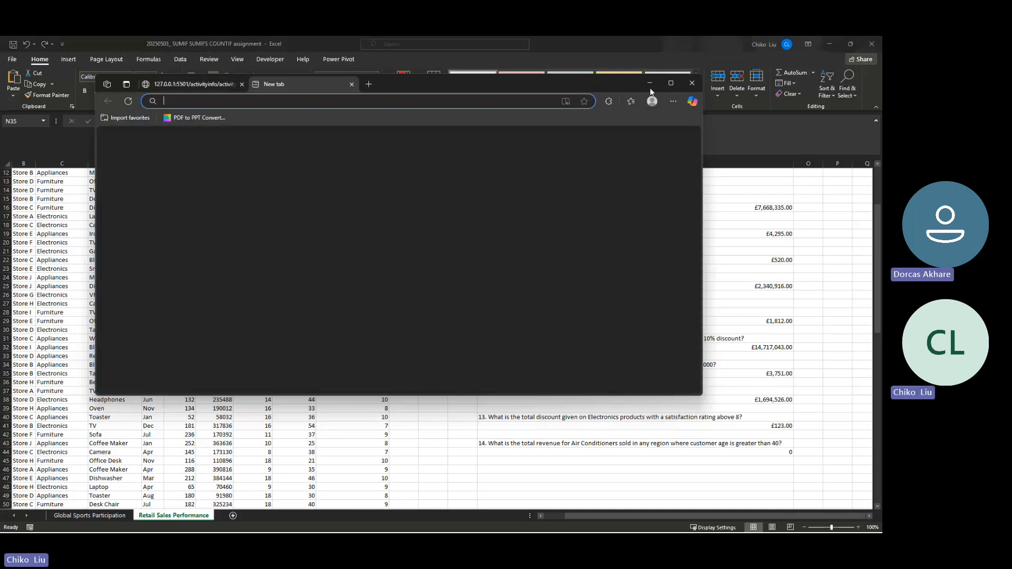
{"action": "left_click", "coordinate": [669, 84]}
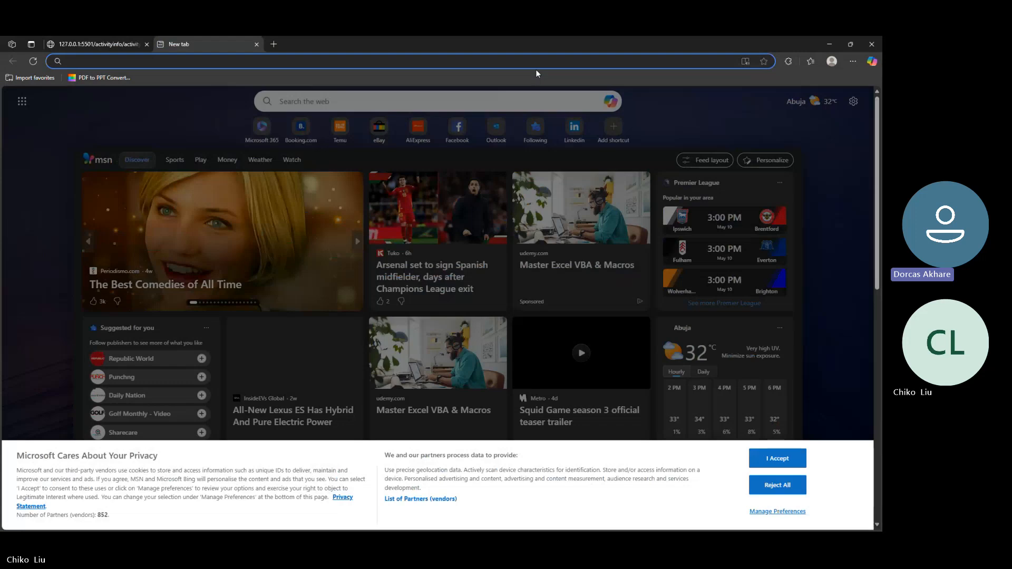
{"action": "type", "text": "HP"}
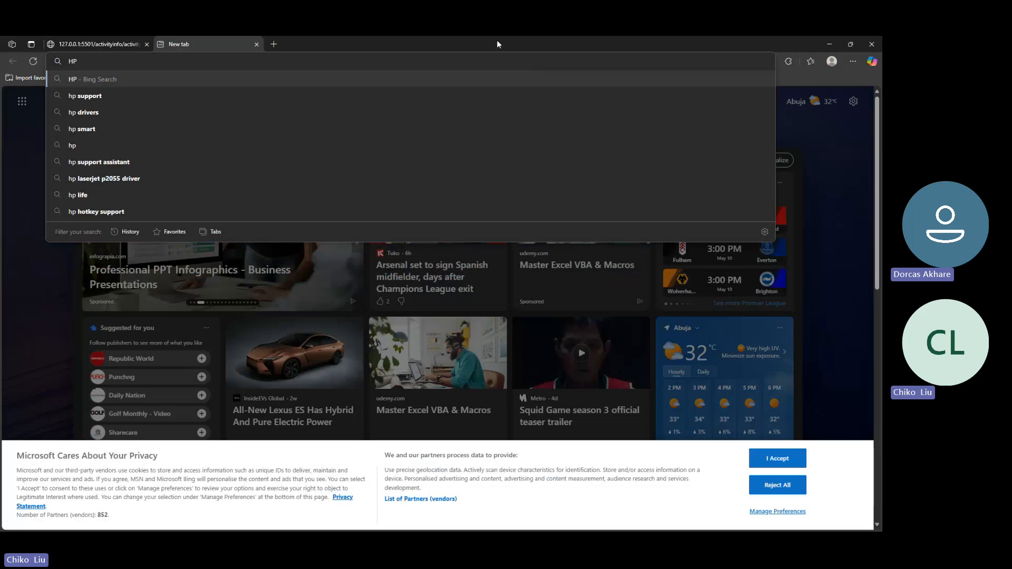
{"action": "left_click", "coordinate": [257, 44]}
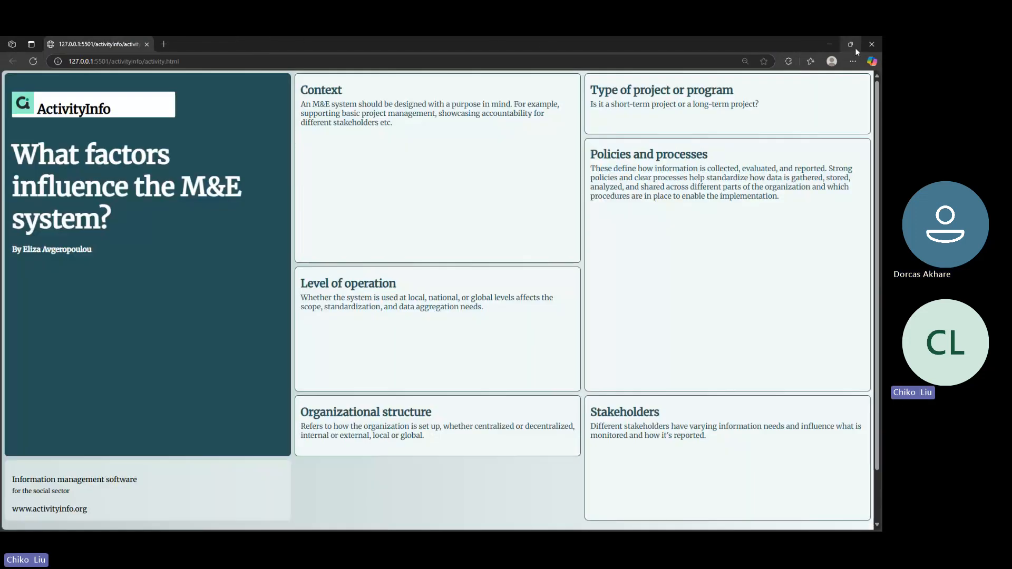
{"action": "left_click", "coordinate": [833, 42]}
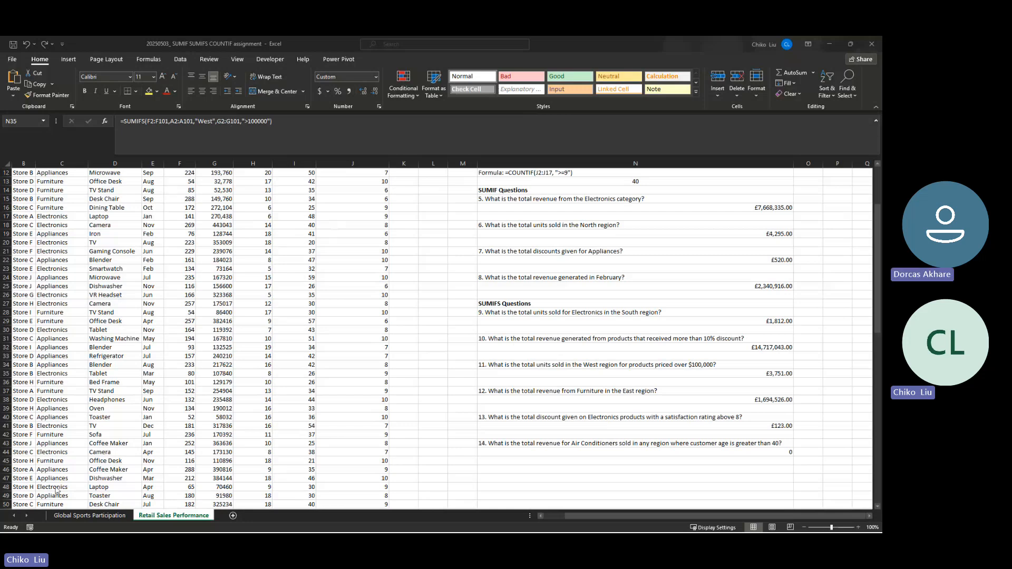
Switch to the Global Sports Participation sheet and scroll through its data and questions 10–13
{"action": "left_click", "coordinate": [73, 518]}
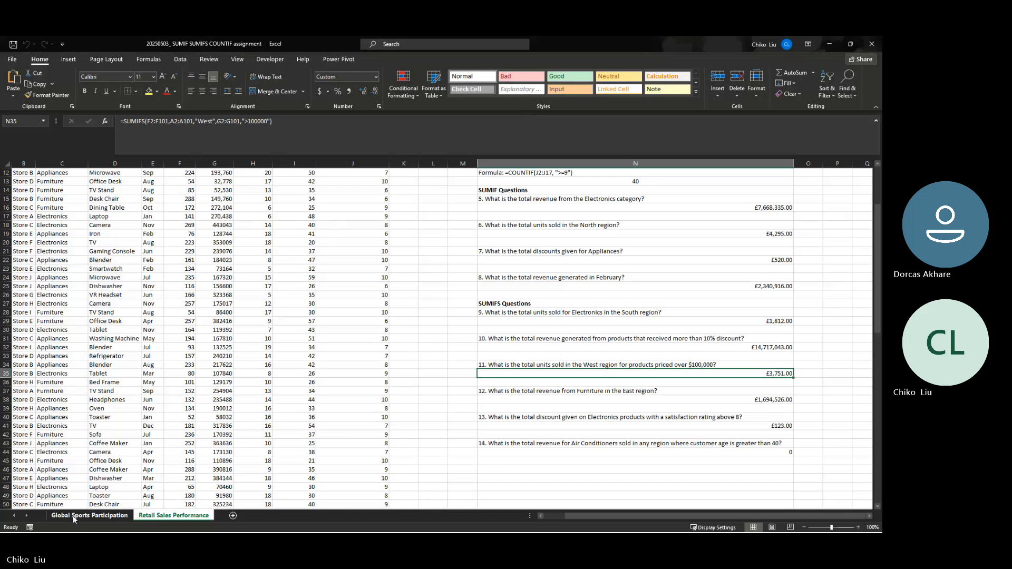
{"action": "left_click", "coordinate": [73, 518]}
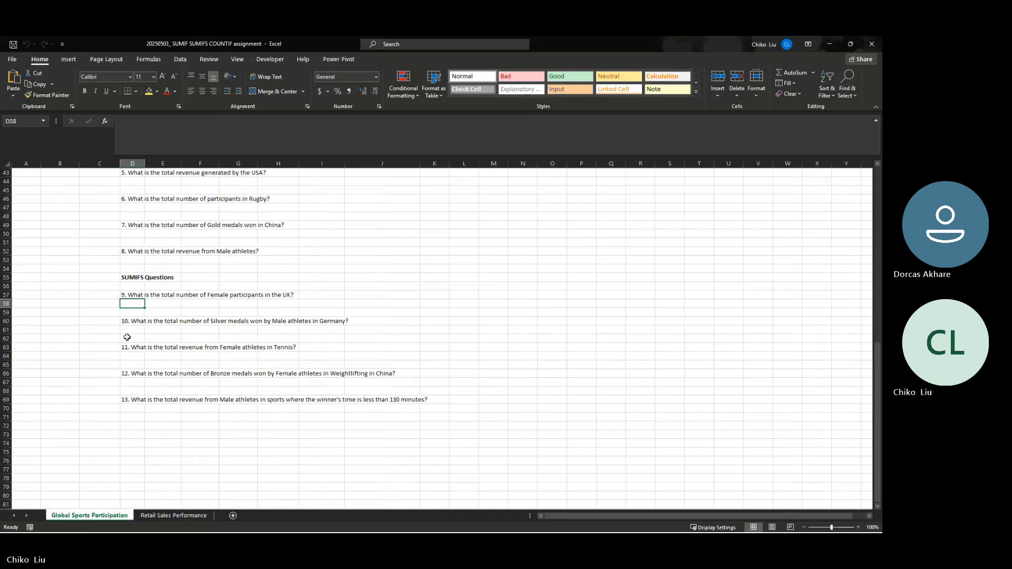
{"action": "scroll", "coordinate": [127, 336], "scroll_direction": "up", "scroll_amount": 4}
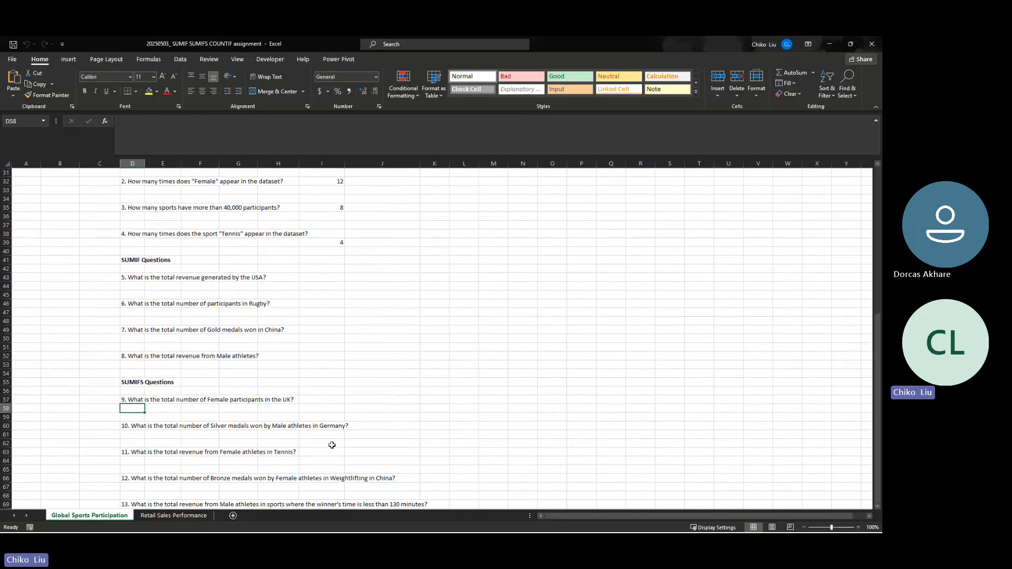
{"action": "scroll", "coordinate": [148, 373], "scroll_direction": "up", "scroll_amount": 1}
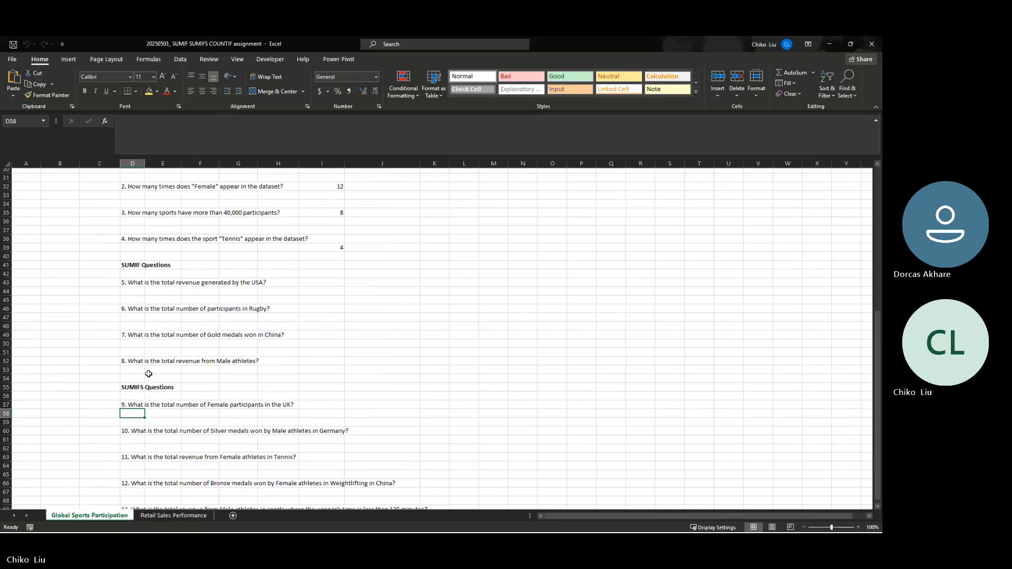
{"action": "scroll", "coordinate": [149, 373], "scroll_direction": "up", "scroll_amount": 7}
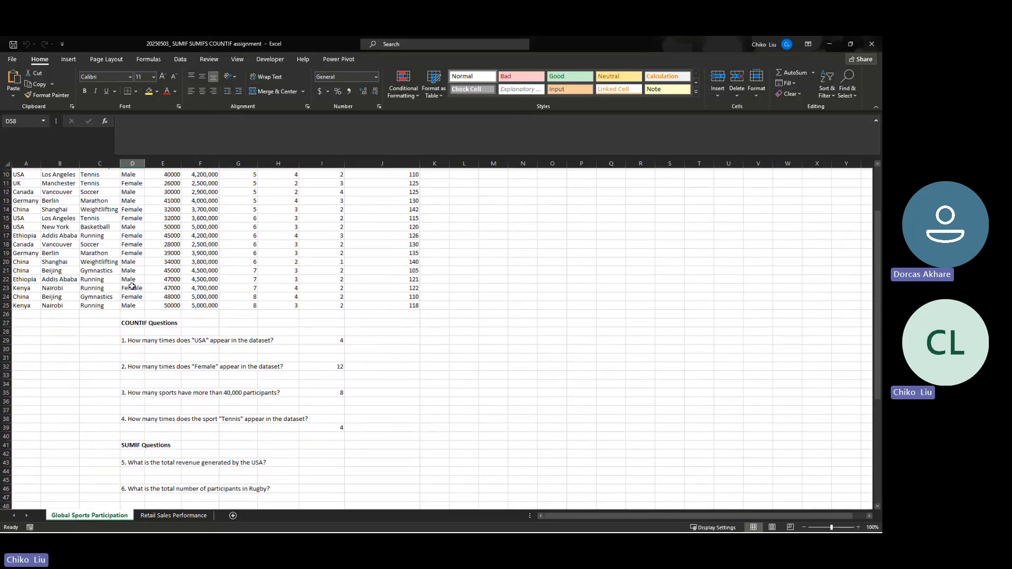
{"action": "scroll", "coordinate": [132, 286], "scroll_direction": "down", "scroll_amount": 16}
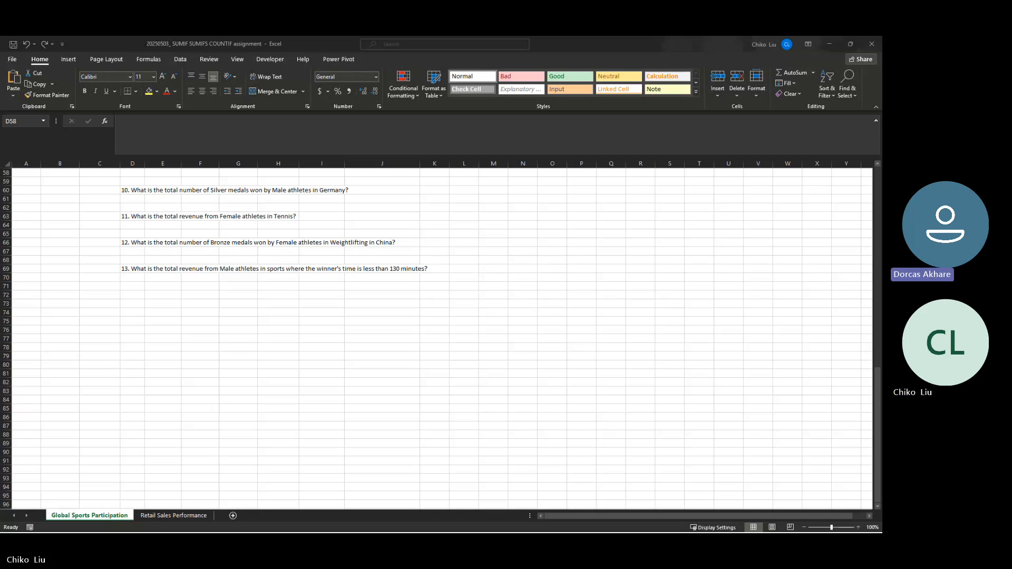
{"action": "left_click", "coordinate": [844, 59]}
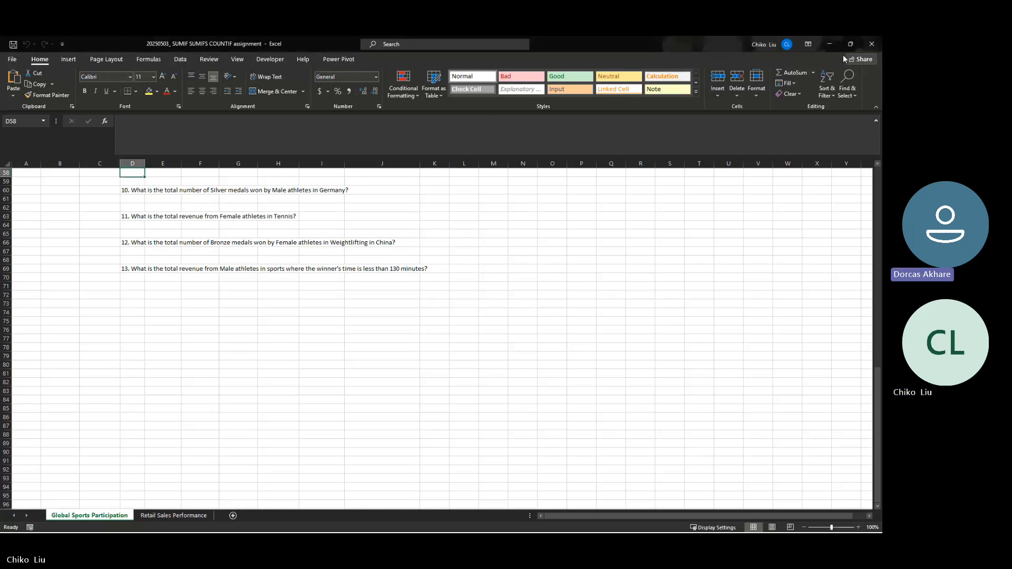
Close the SUMIF SUMIFS COUNTIF assignment workbook, then centre and maximise the exercise workbook
{"action": "left_click", "coordinate": [850, 44]}
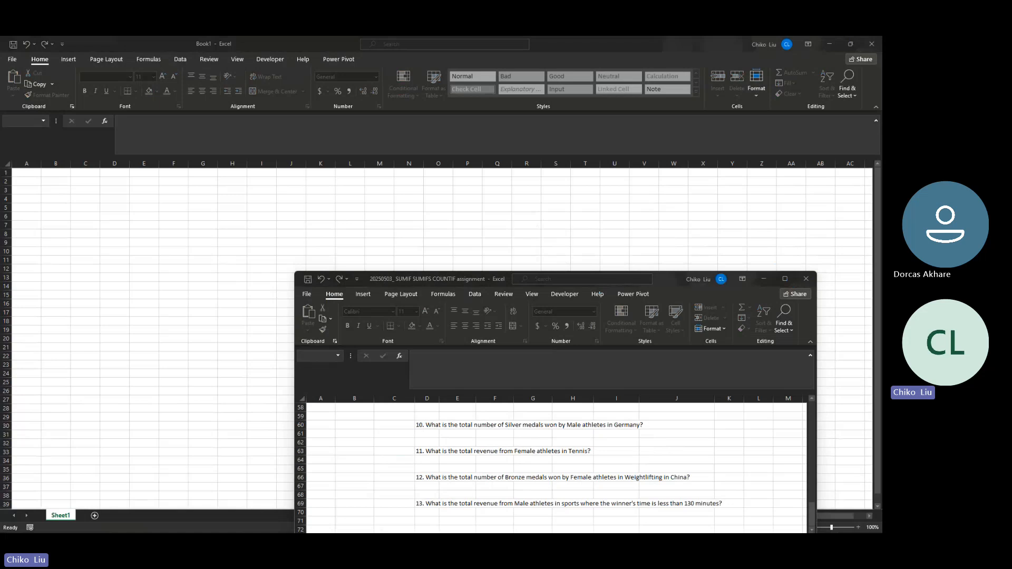
{"action": "left_click", "coordinate": [803, 286]}
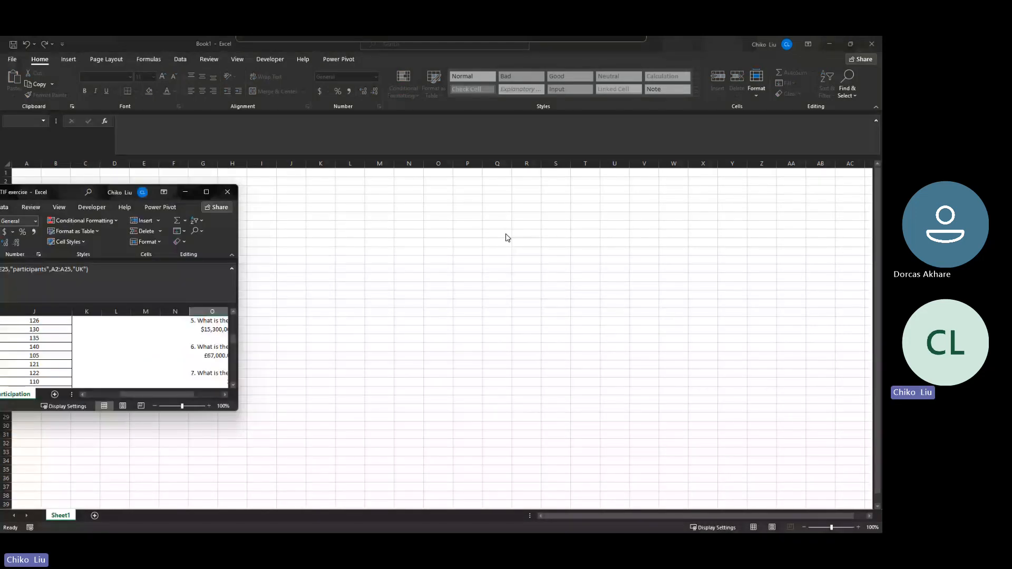
{"action": "left_click_drag", "start_coordinate": [66, 192], "coordinate": [522, 224]}
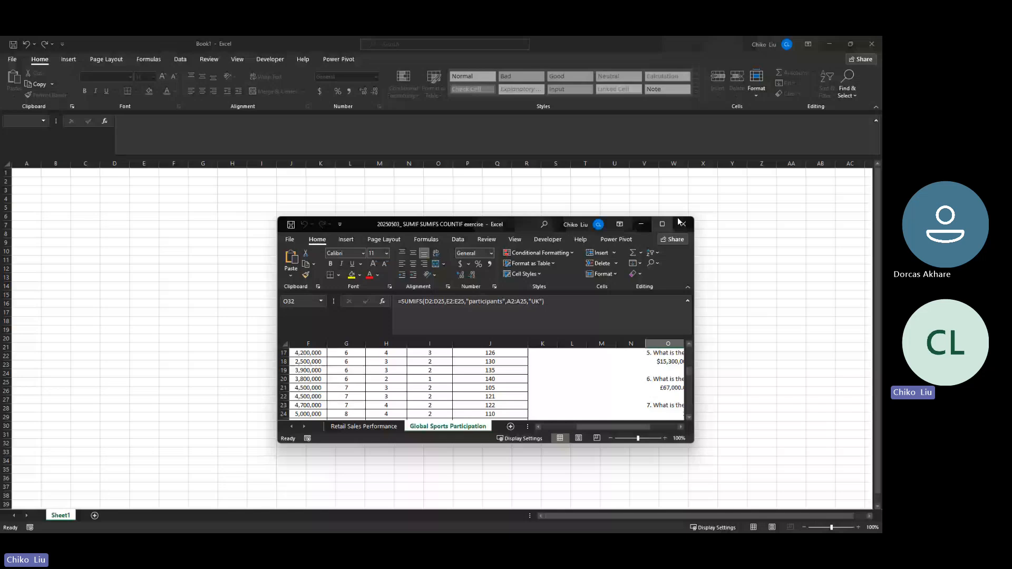
{"action": "left_click", "coordinate": [662, 224]}
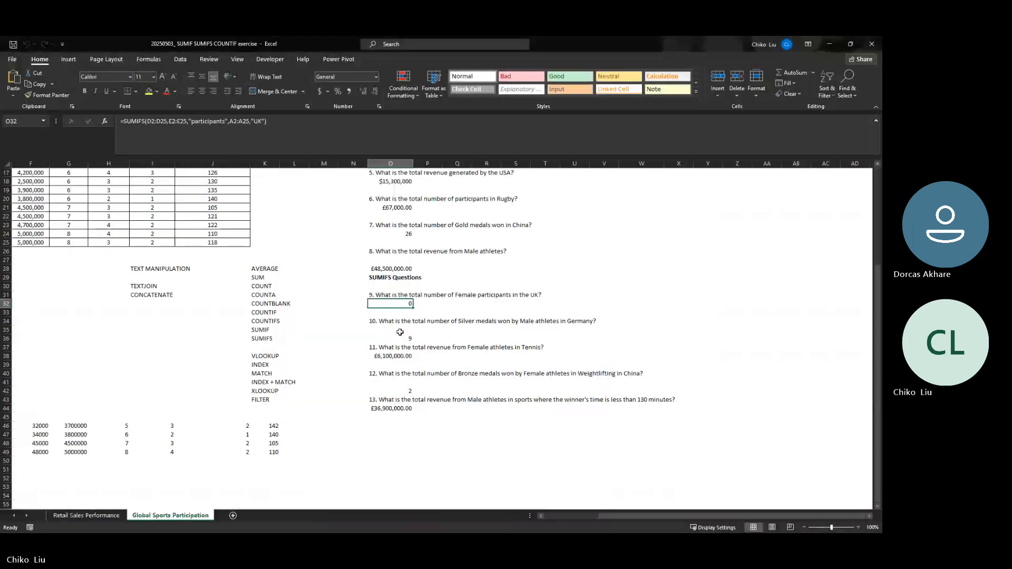
Inspect the SUMIFS answer formulas for questions 10–13, then close the exercise workbook
{"action": "left_click", "coordinate": [408, 338]}
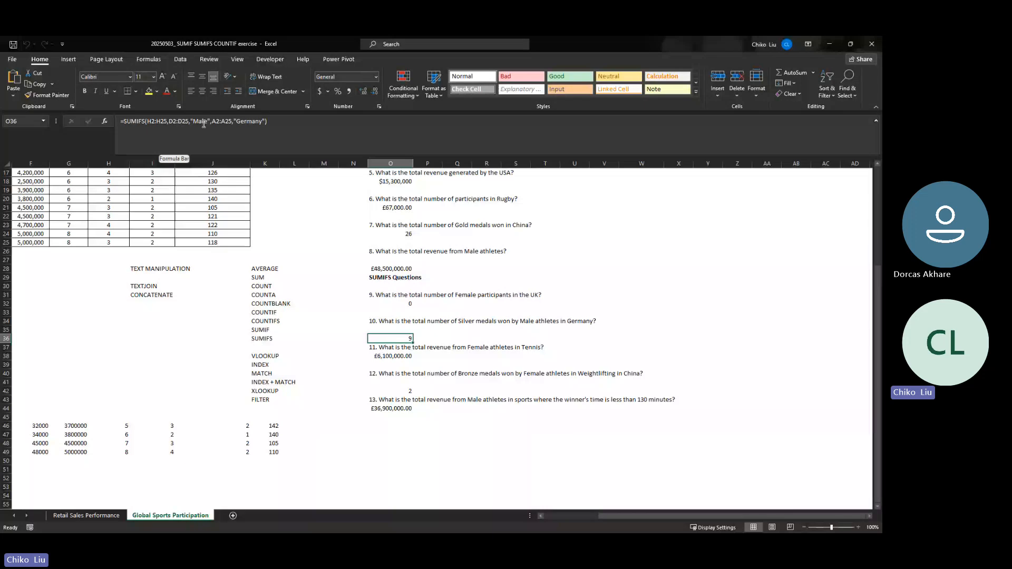
{"action": "key", "text": "Down"}
{"action": "key", "text": "Down"}
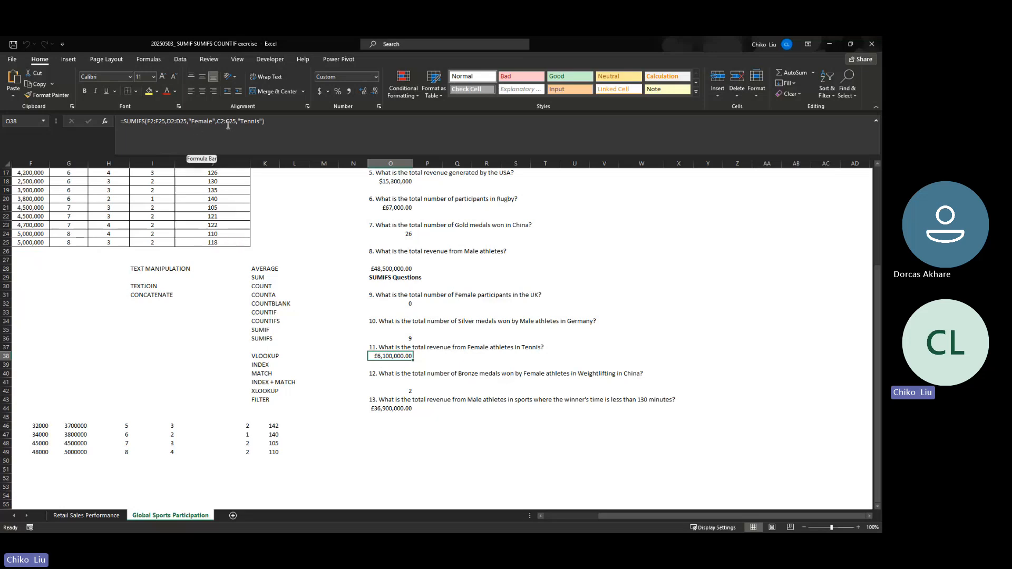
{"action": "left_click", "coordinate": [404, 388]}
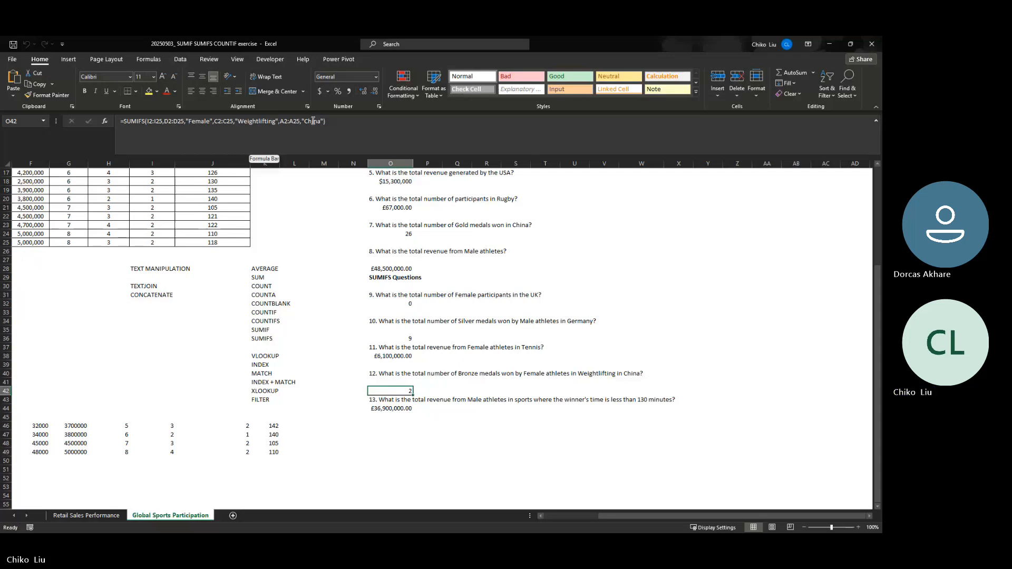
{"action": "left_click", "coordinate": [373, 406]}
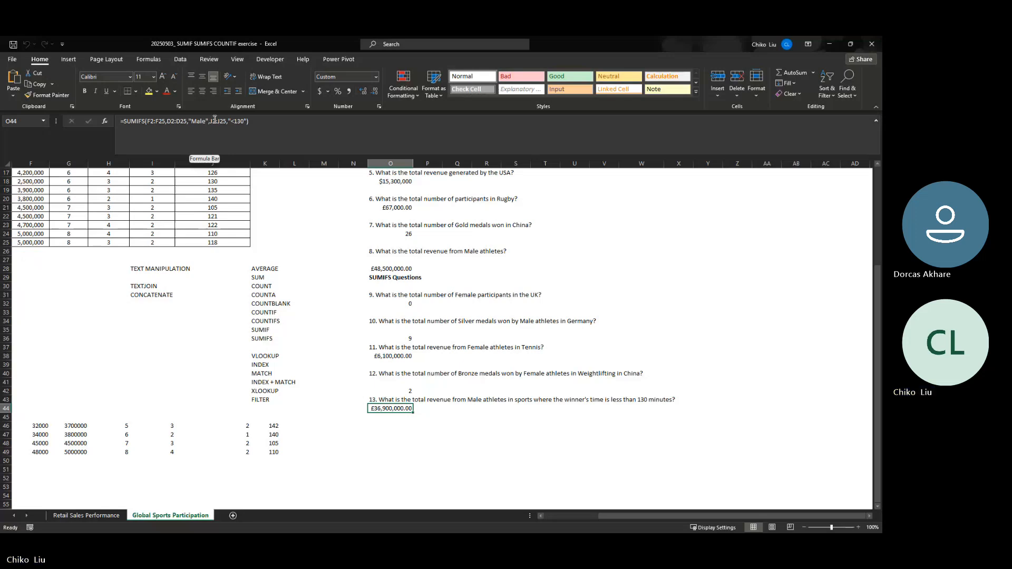
{"action": "scroll", "coordinate": [140, 214], "scroll_direction": "up", "scroll_amount": 5}
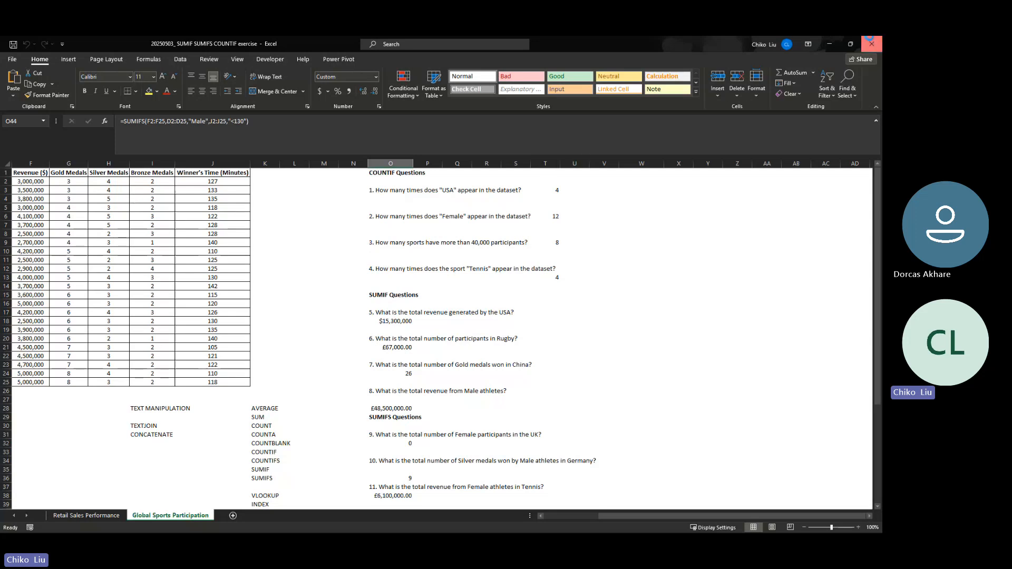
{"action": "left_click", "coordinate": [871, 44]}
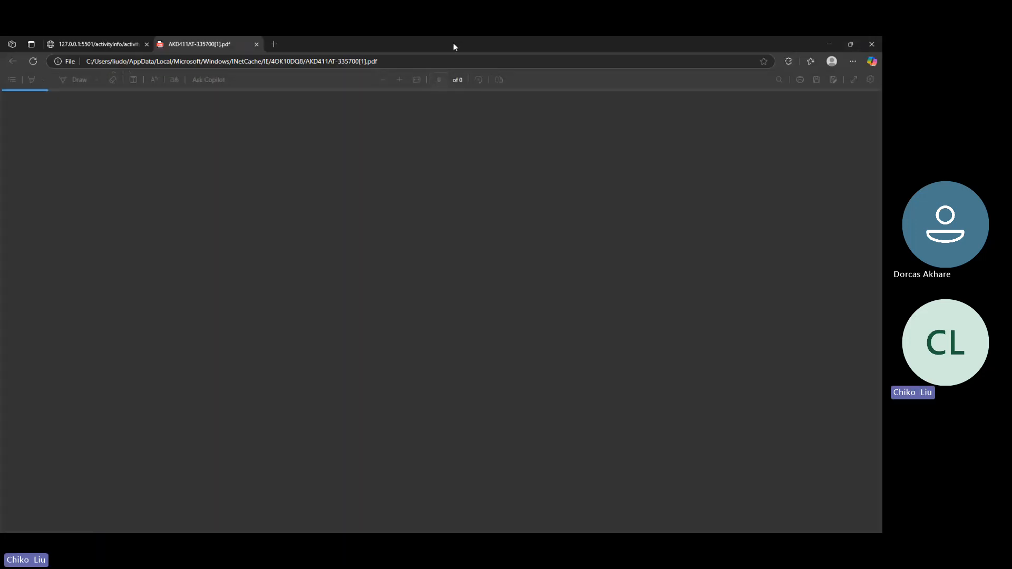
Move the Edge PDF window aside, then bring the Gmail spreadsheet preview back over Excel
{"action": "left_click_drag", "start_coordinate": [450, 50], "coordinate": [1, 58]}
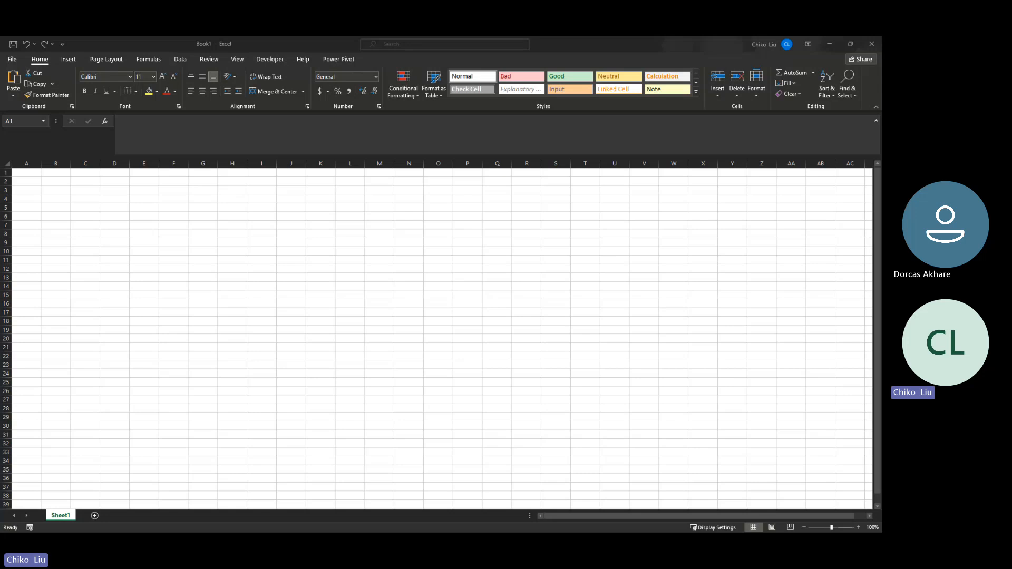
{"action": "left_click_drag", "start_coordinate": [0, 197], "coordinate": [474, 153]}
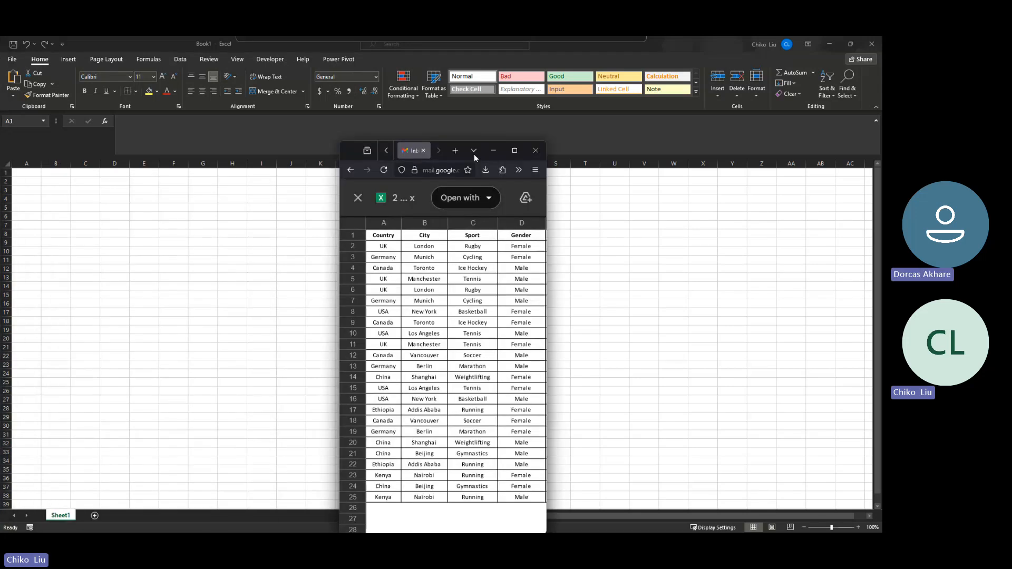
Maximise the exercise spreadsheet preview and point to VLOOKUP in the function list
{"action": "left_click", "coordinate": [511, 151]}
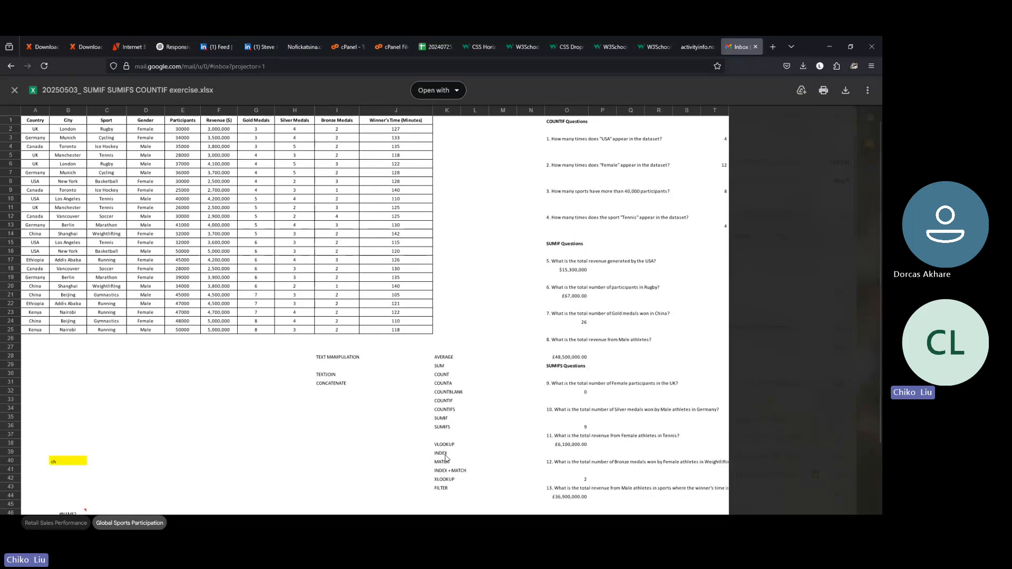
{"action": "left_click", "coordinate": [442, 447]}
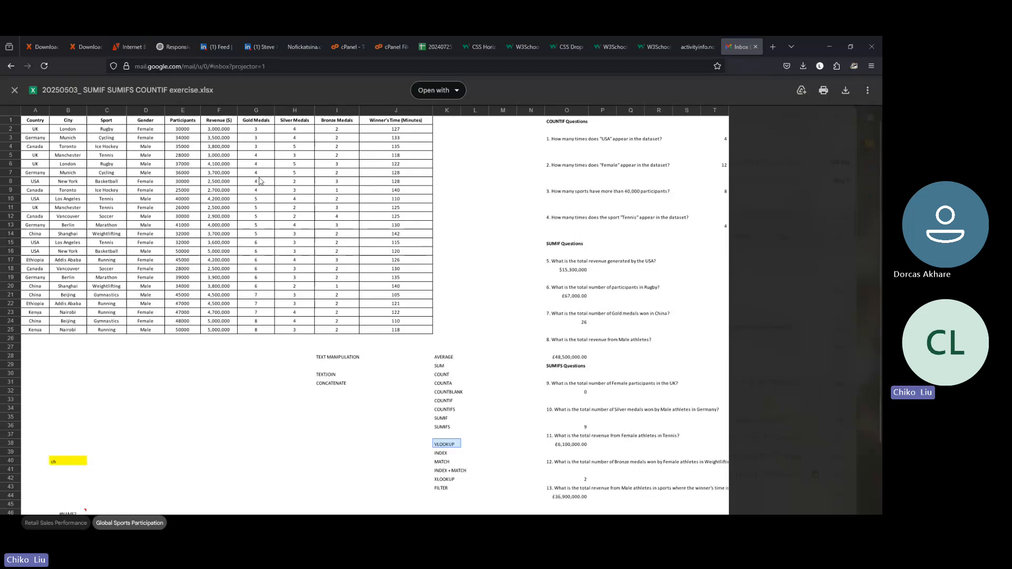
Return to the blank Book1 workbook and select columns J through O
{"action": "left_click", "coordinate": [825, 47]}
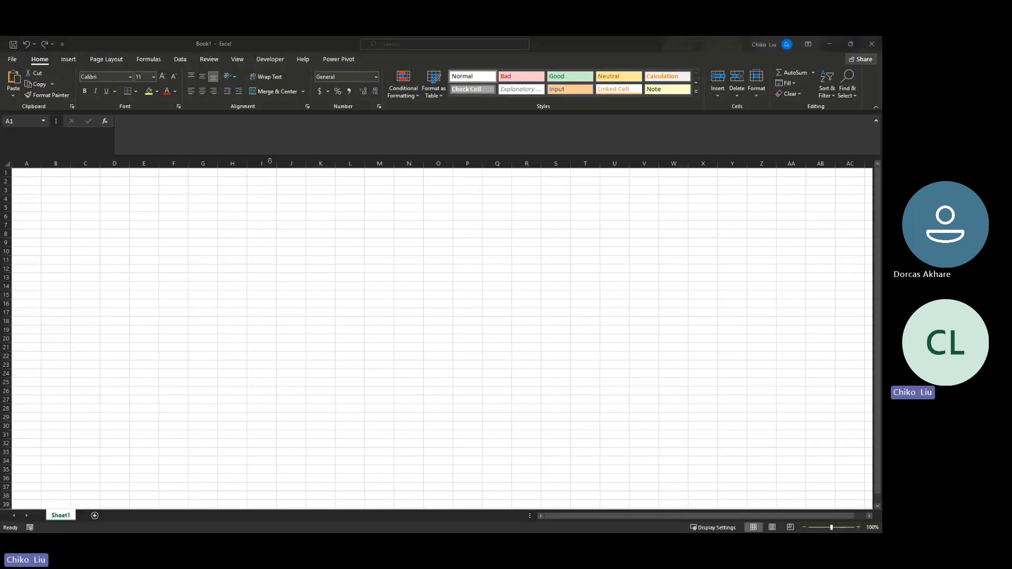
{"action": "left_click", "coordinate": [280, 165]}
{"action": "left_click", "coordinate": [320, 164]}
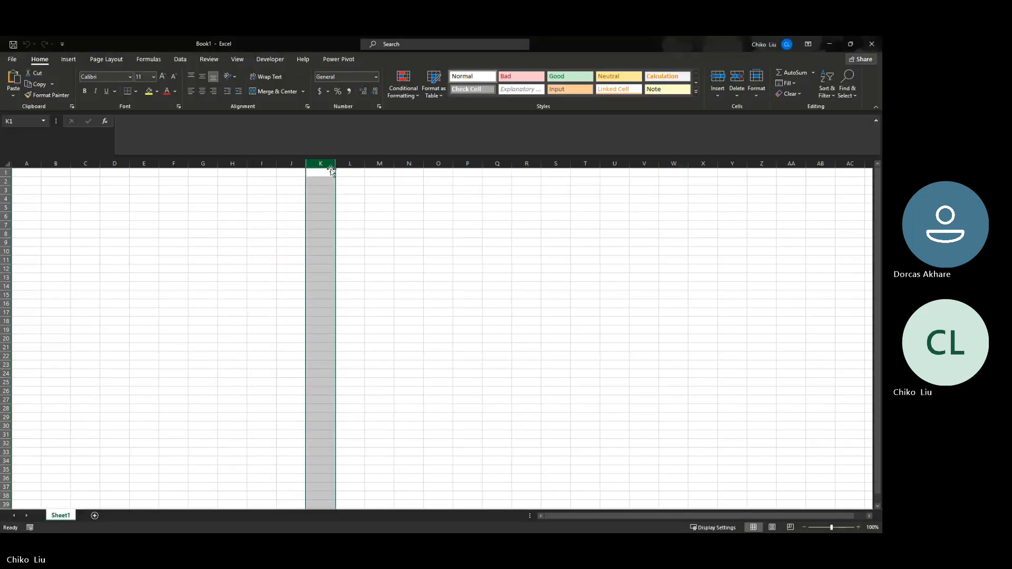
{"action": "left_click", "coordinate": [348, 163]}
{"action": "left_click", "coordinate": [379, 164]}
{"action": "left_click", "coordinate": [409, 164]}
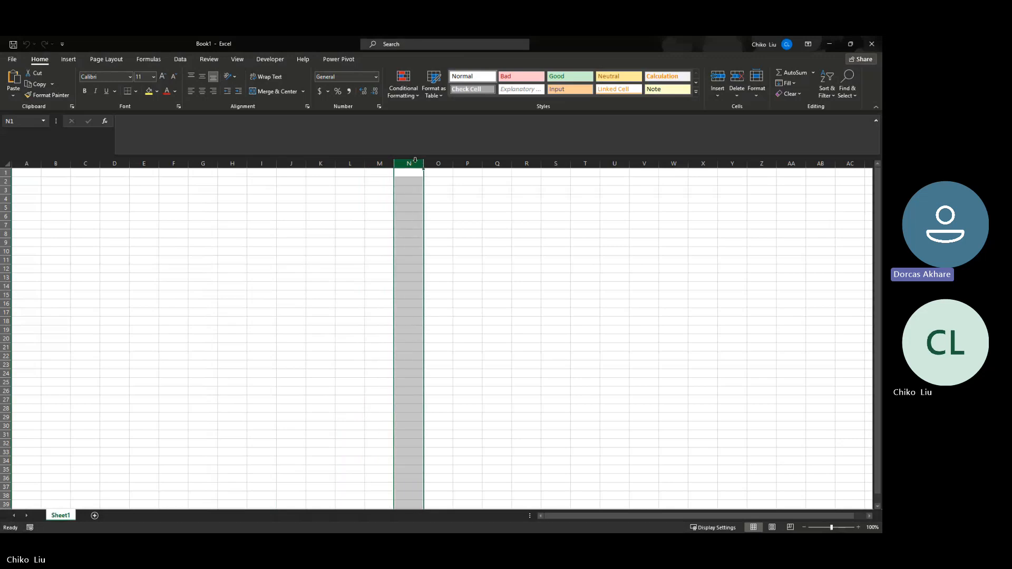
{"action": "left_click", "coordinate": [431, 164]}
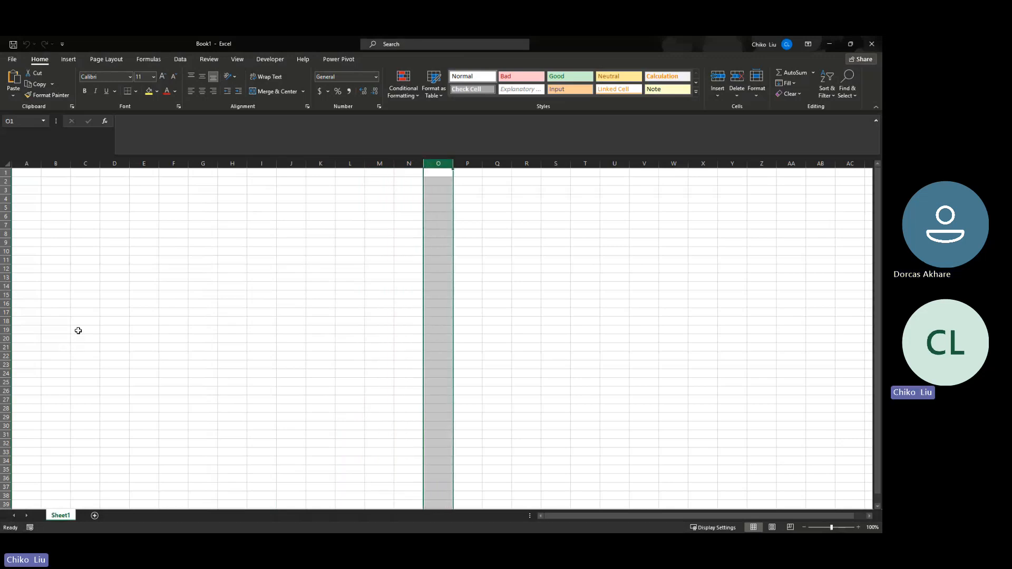
Outline possible table areas by selecting C2, A2:I25, O8 and C1:J14
{"action": "left_click", "coordinate": [81, 182]}
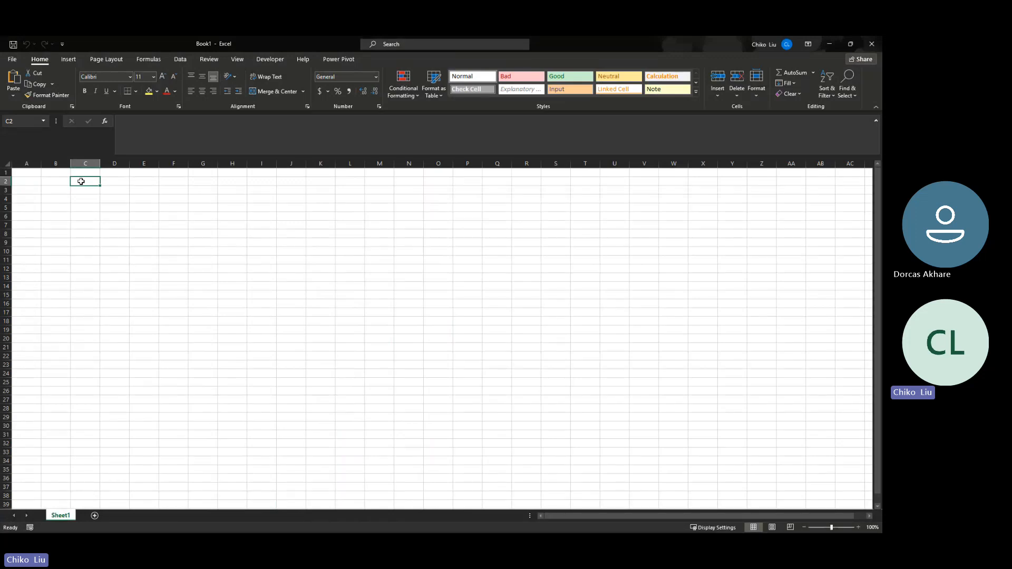
{"action": "left_click_drag", "start_coordinate": [37, 181], "coordinate": [257, 380]}
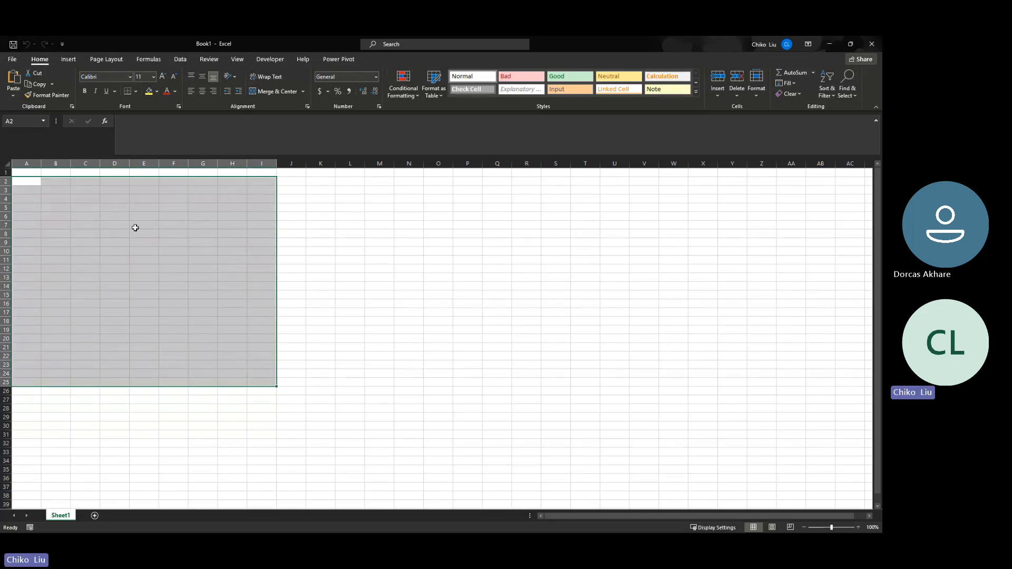
{"action": "left_click", "coordinate": [437, 235]}
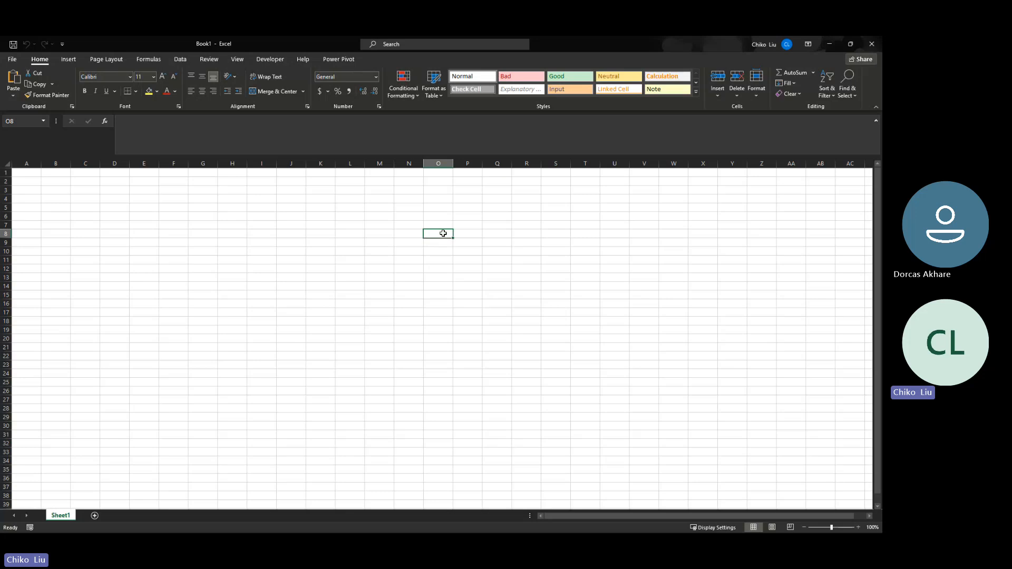
{"action": "left_click_drag", "start_coordinate": [280, 174], "coordinate": [29, 374]}
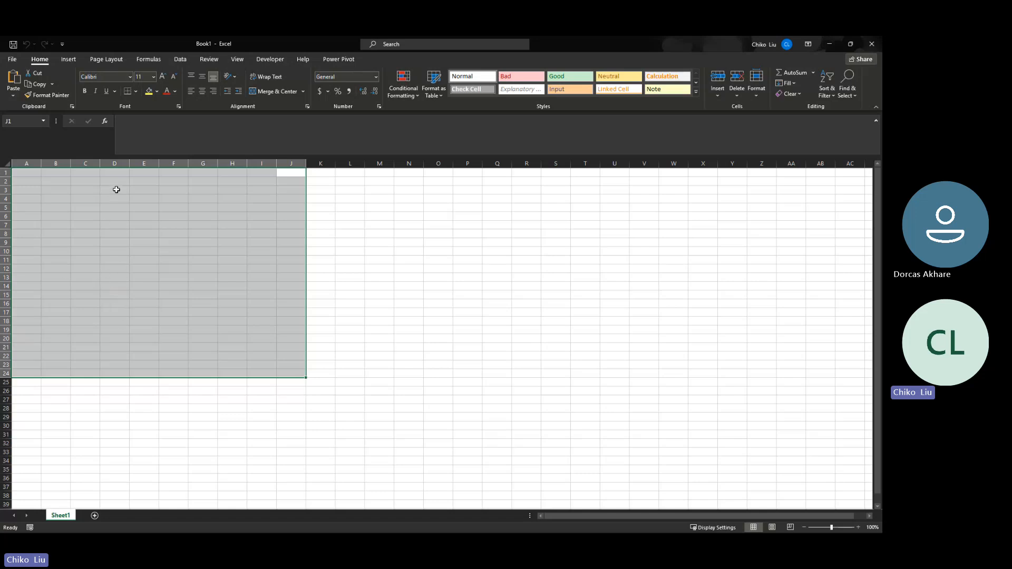
{"action": "left_click", "coordinate": [16, 60]}
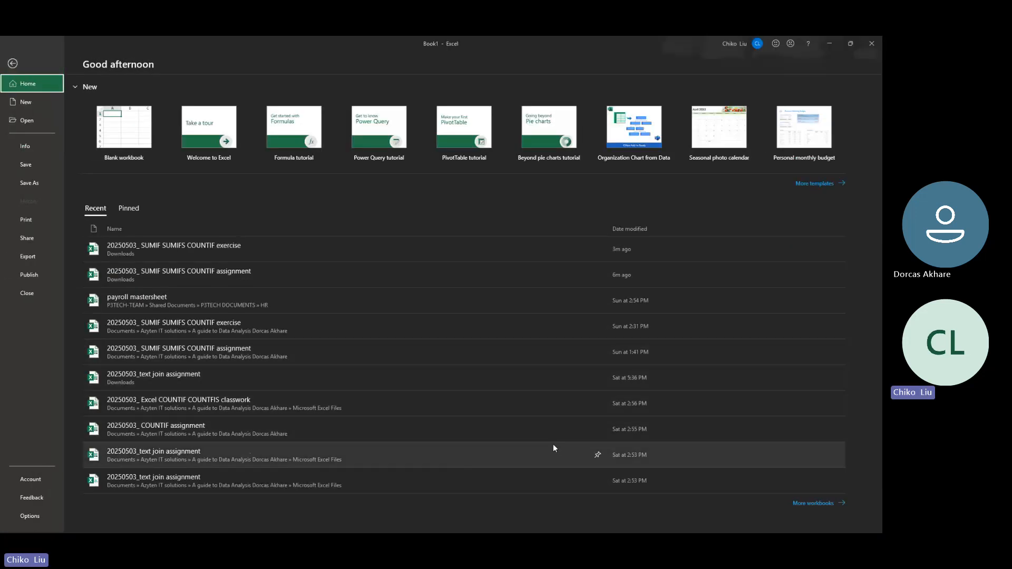
{"action": "left_click", "coordinate": [219, 457]}
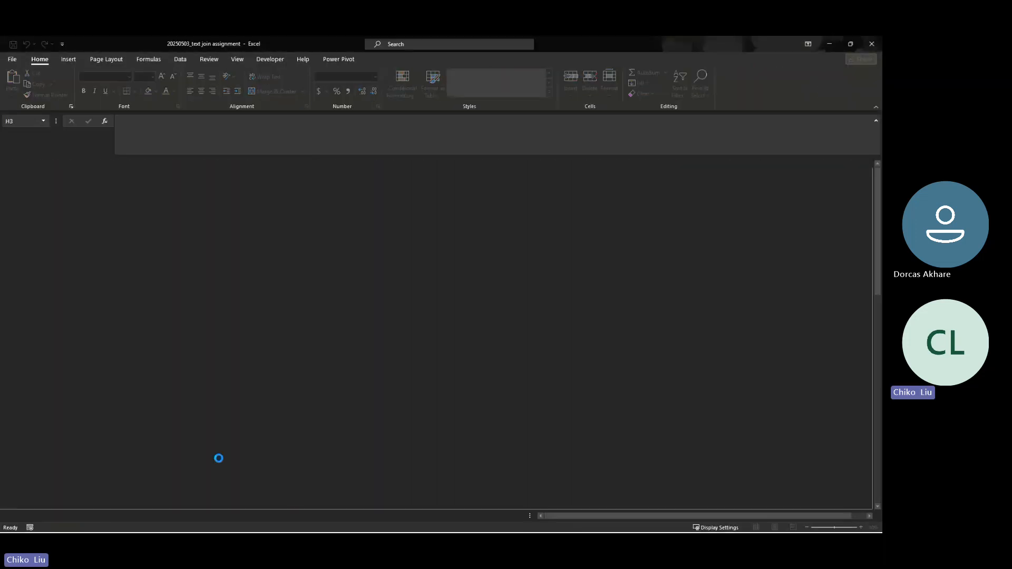
{"action": "key", "text": "Up"}
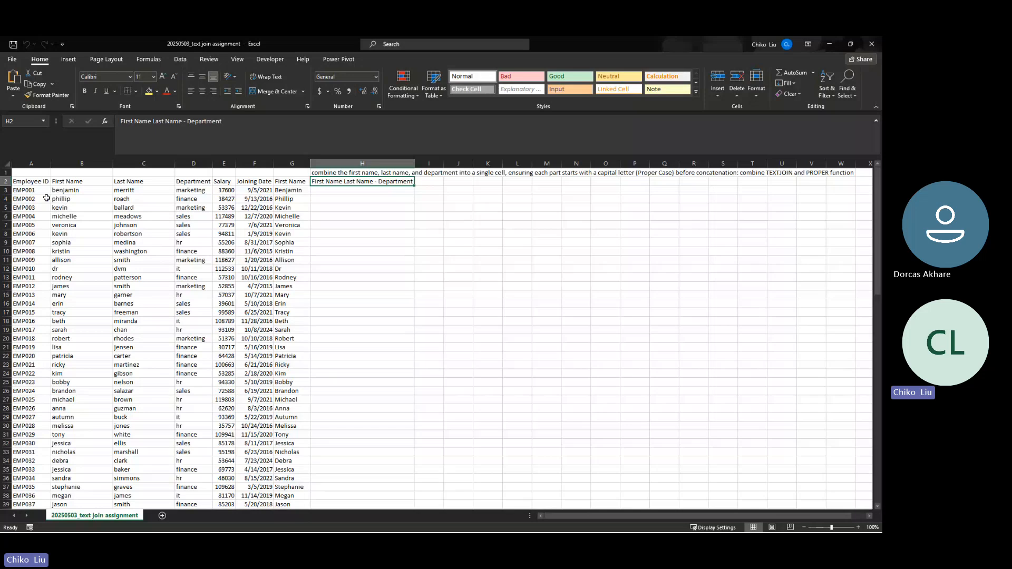
{"action": "left_click_drag", "start_coordinate": [36, 181], "coordinate": [298, 486]}
{"action": "scroll", "coordinate": [234, 428], "scroll_direction": "up", "scroll_amount": 6}
{"action": "scroll", "coordinate": [233, 428], "scroll_direction": "up", "scroll_amount": 14}
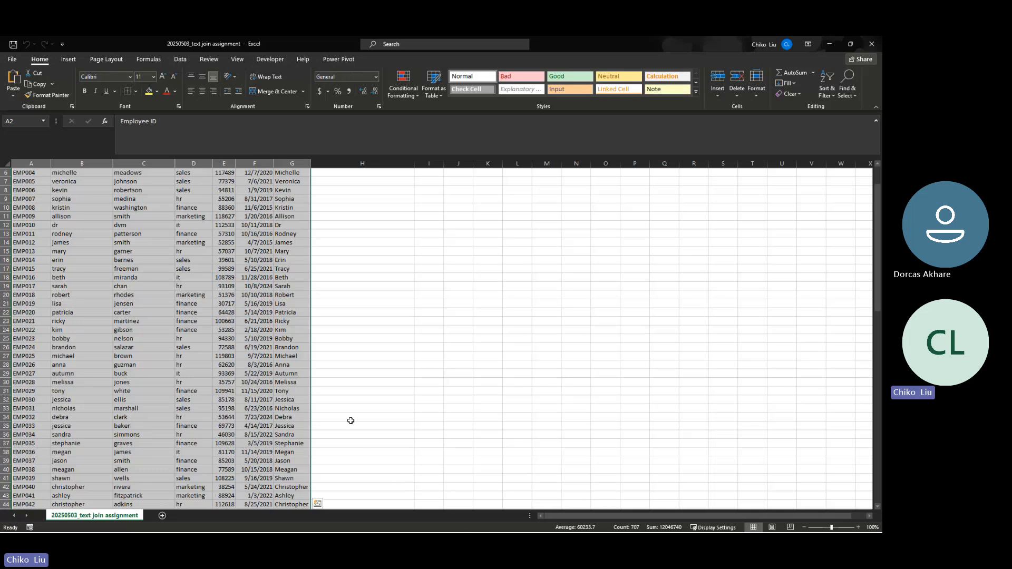
{"action": "scroll", "coordinate": [254, 327], "scroll_direction": "up", "scroll_amount": 2}
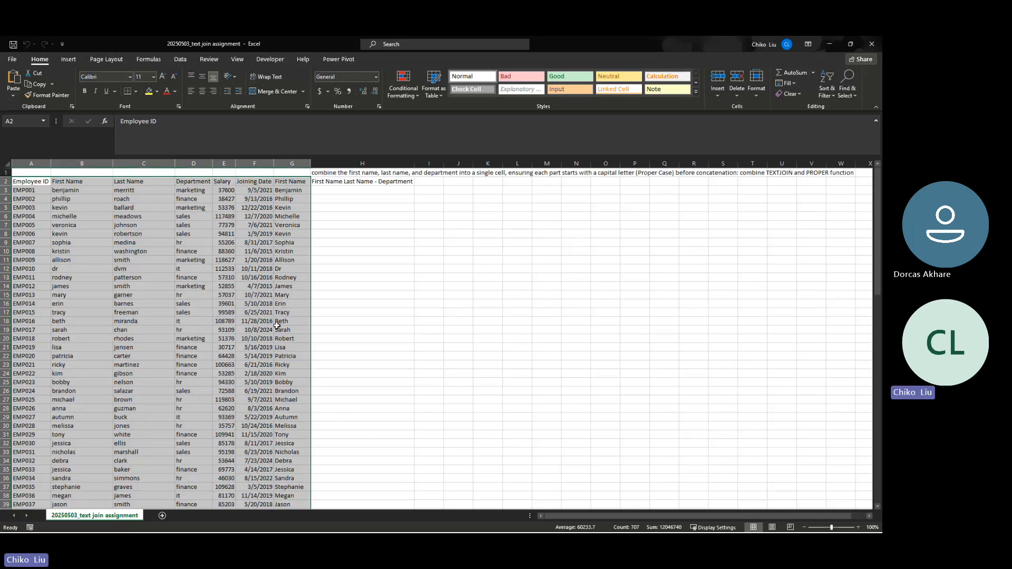
{"action": "left_click", "coordinate": [244, 183]}
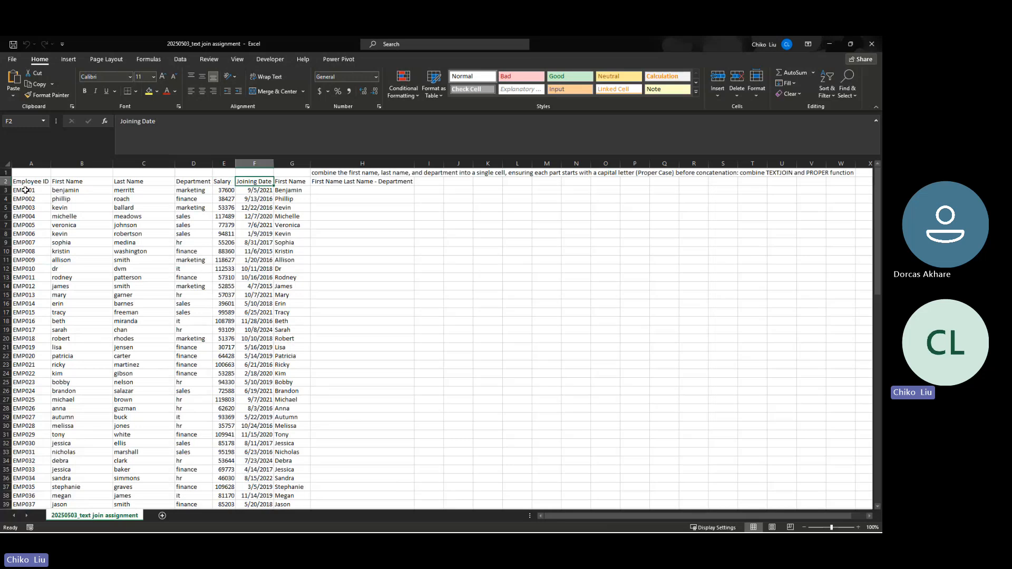
{"action": "left_click", "coordinate": [25, 190]}
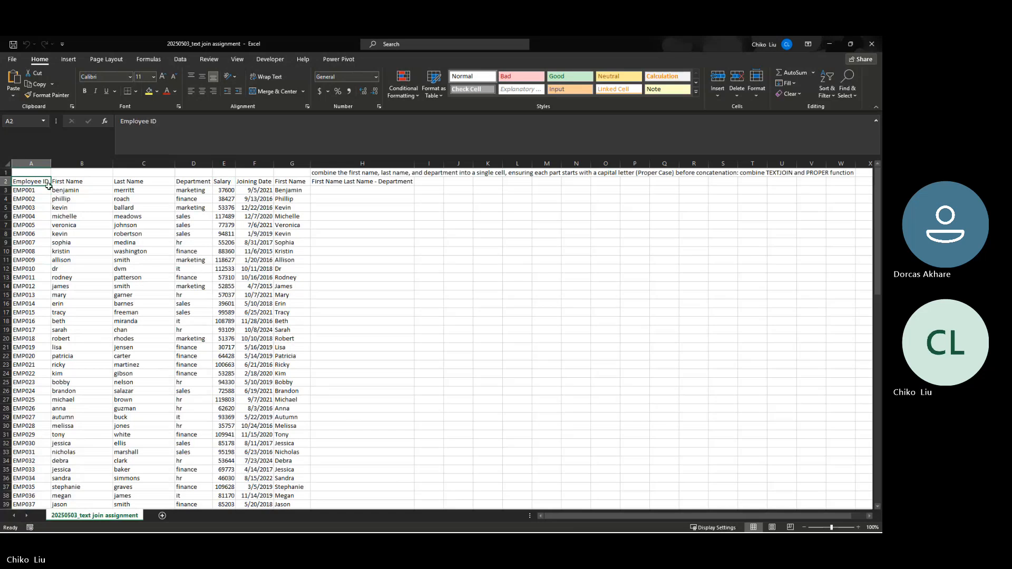
{"action": "left_click_drag", "start_coordinate": [24, 181], "coordinate": [298, 503]}
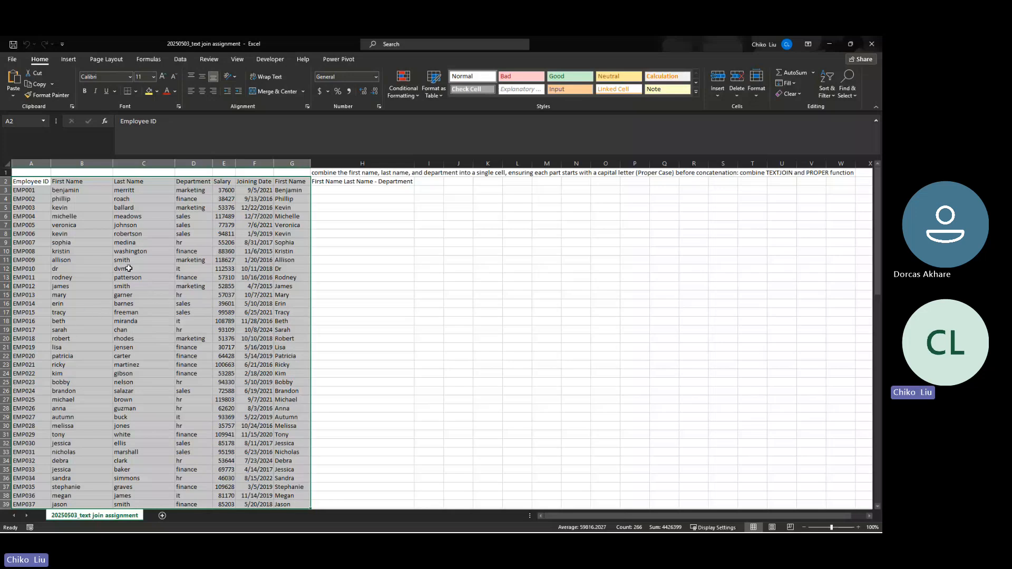
Enter the Employee ID header in J8 with IDs EMP020, EMP041 and EMP075 beneath it
{"action": "left_click", "coordinate": [460, 233]}
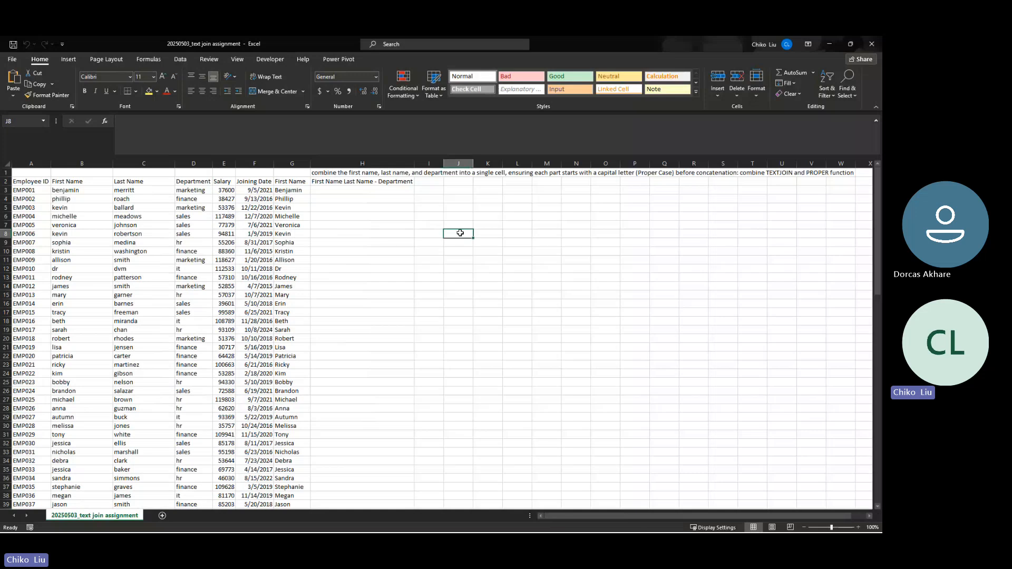
{"action": "type", "text": "Emp"}
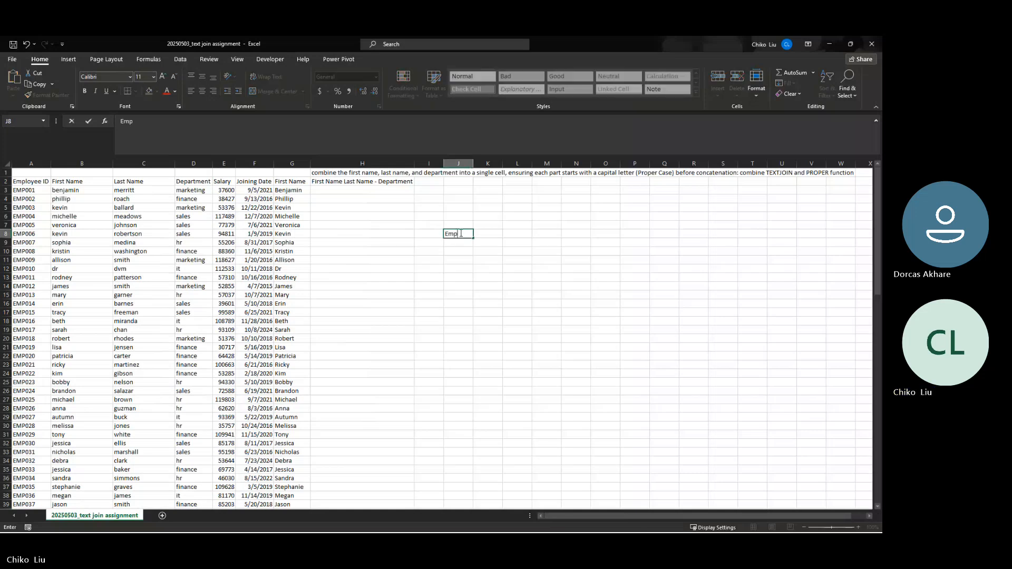
{"action": "type", "text": "loyee ID"}
{"action": "key", "text": "Return"}
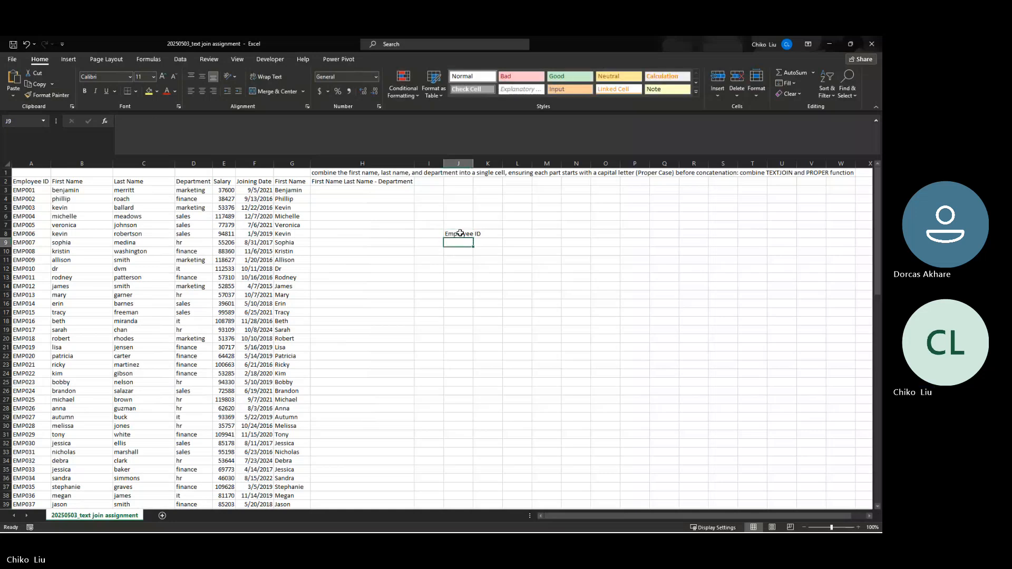
{"action": "type", "text": "EM"}
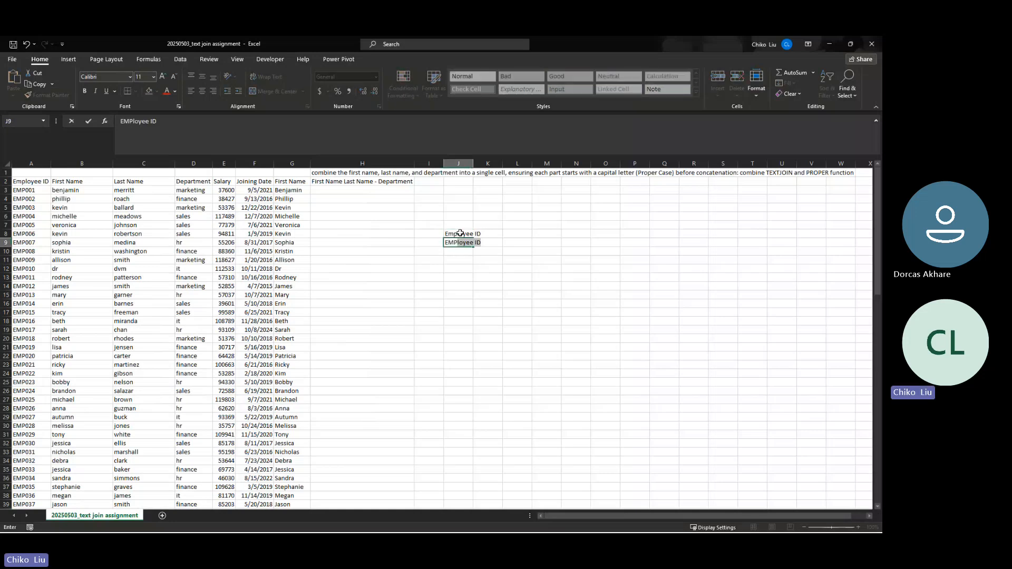
{"action": "type", "text": "P20"}
{"action": "key", "text": "BackSpace"}
{"action": "key", "text": "BackSpace"}
{"action": "key", "text": "BackSpace"}
{"action": "type", "text": "0"}
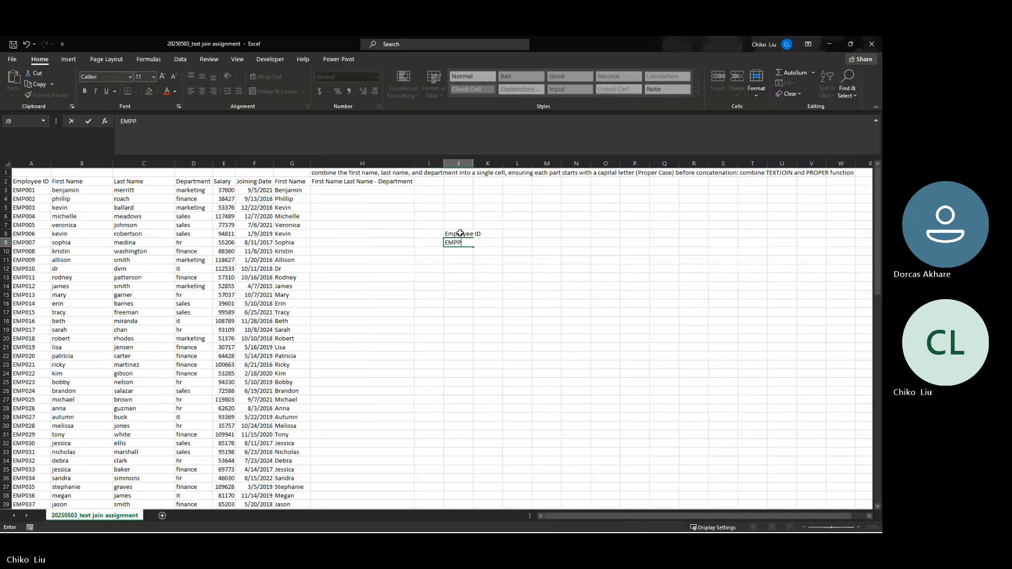
{"action": "type", "text": "20"}
{"action": "key", "text": "Return"}
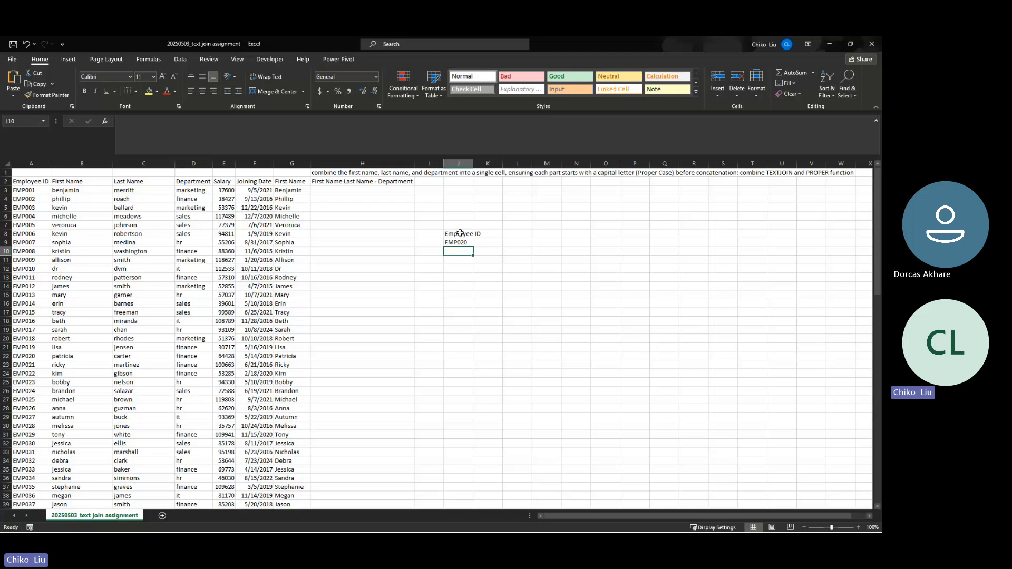
{"action": "type", "text": "EMP"}
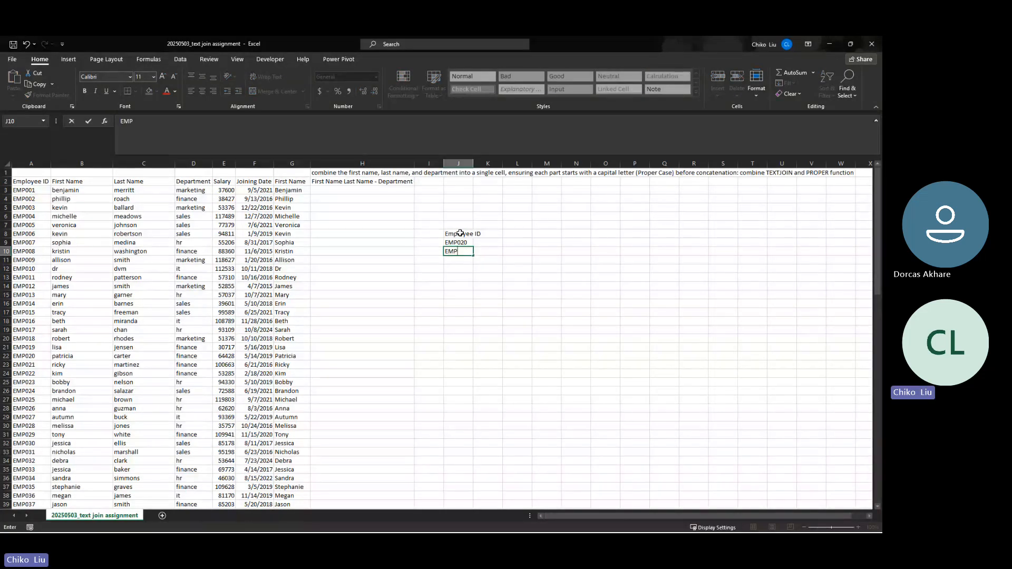
{"action": "type", "text": "041"}
{"action": "key", "text": "Return"}
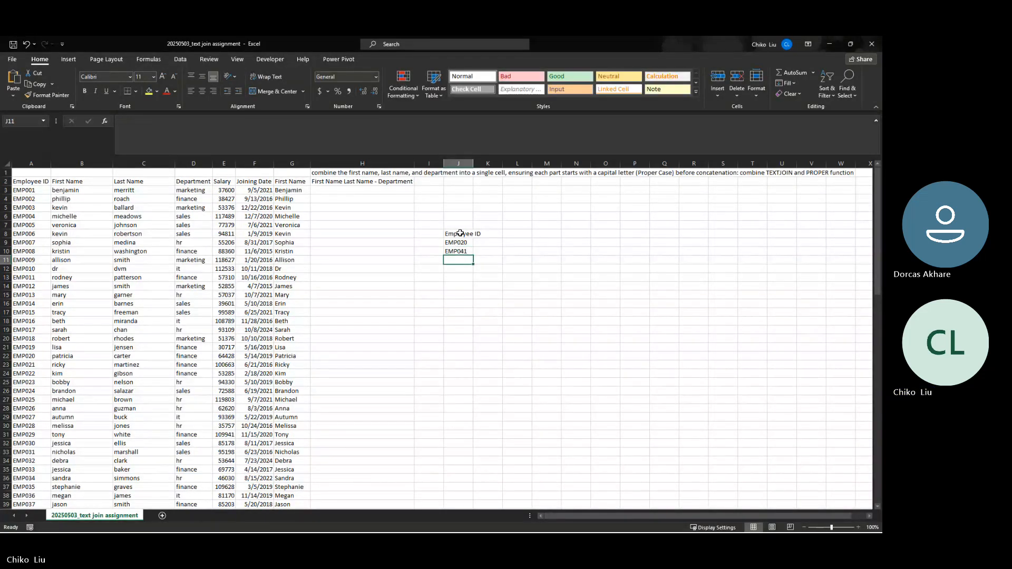
{"action": "type", "text": "EMP"}
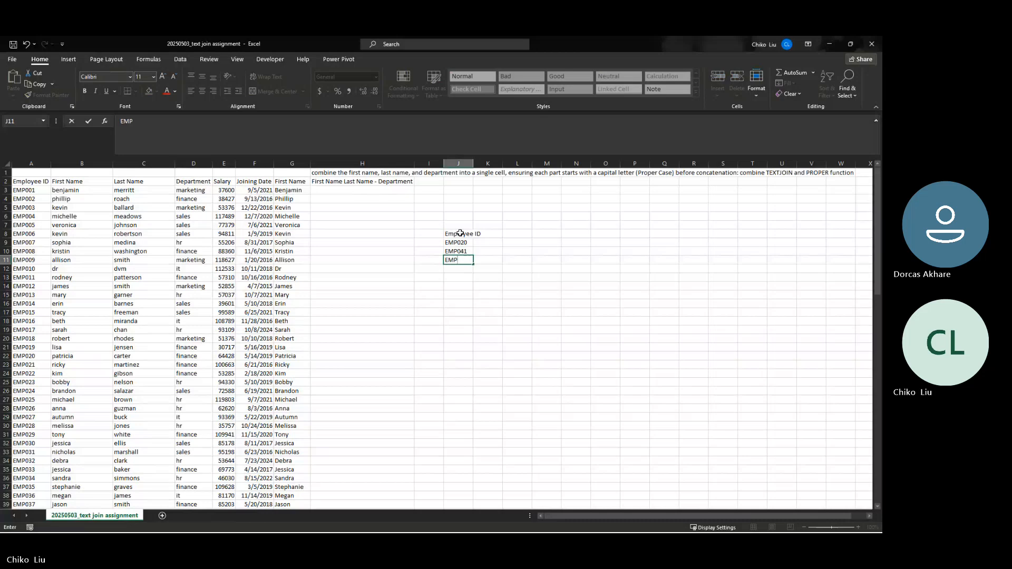
{"action": "type", "text": "75"}
{"action": "key", "text": "Tab"}
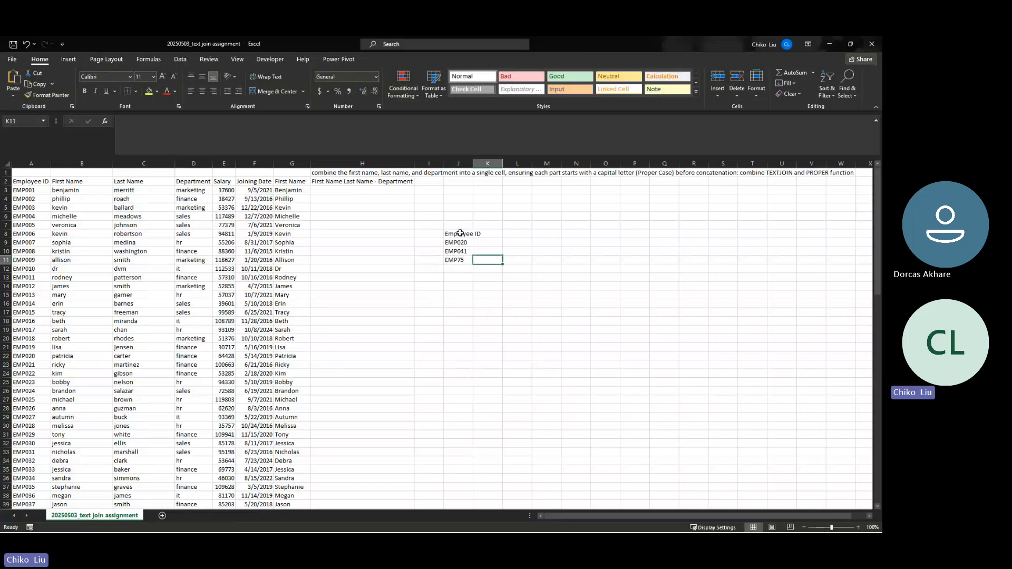
{"action": "key", "text": "Left"}
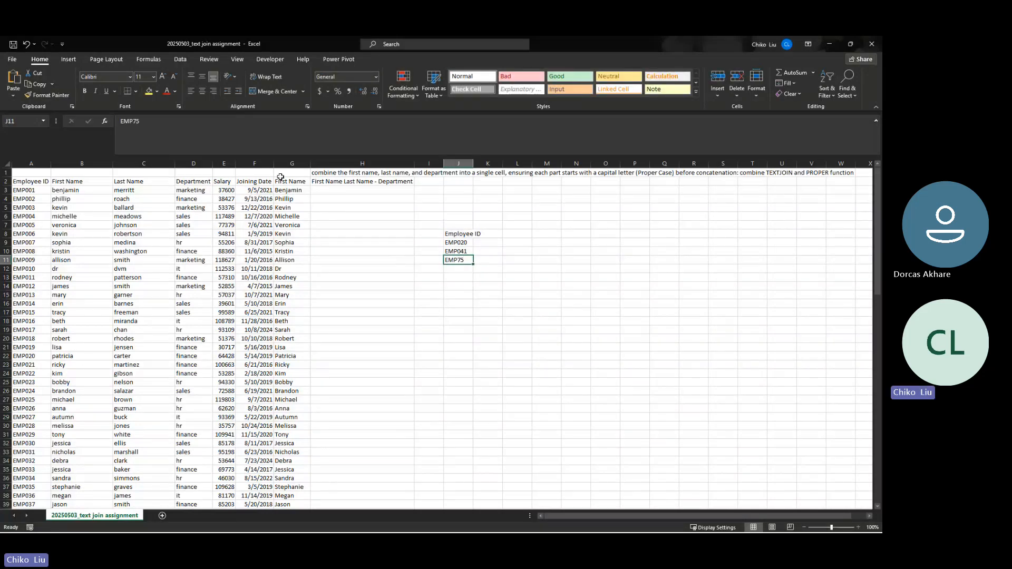
{"action": "left_click", "coordinate": [132, 121]}
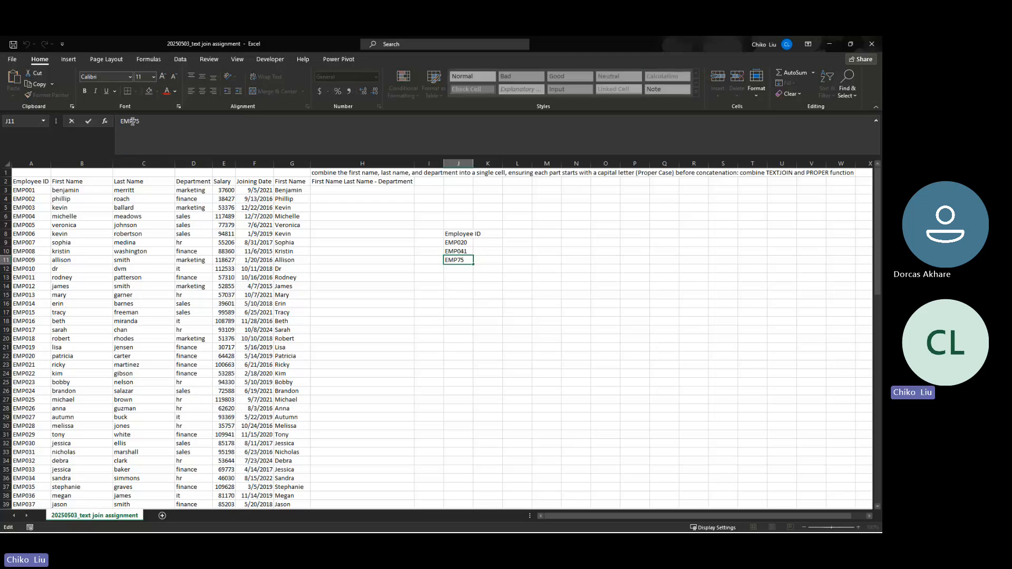
{"action": "type", "text": "0"}
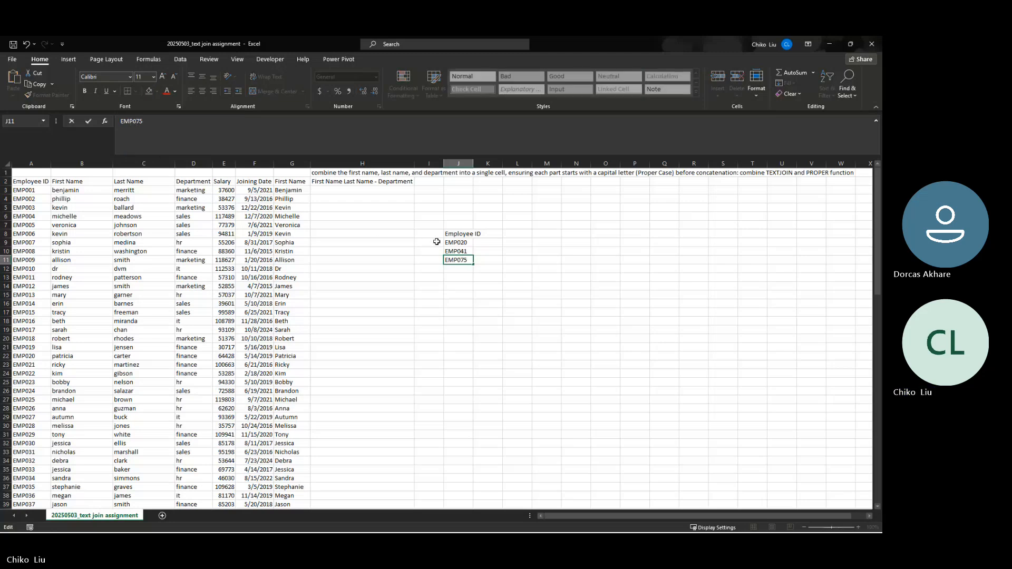
{"action": "left_click", "coordinate": [486, 233]}
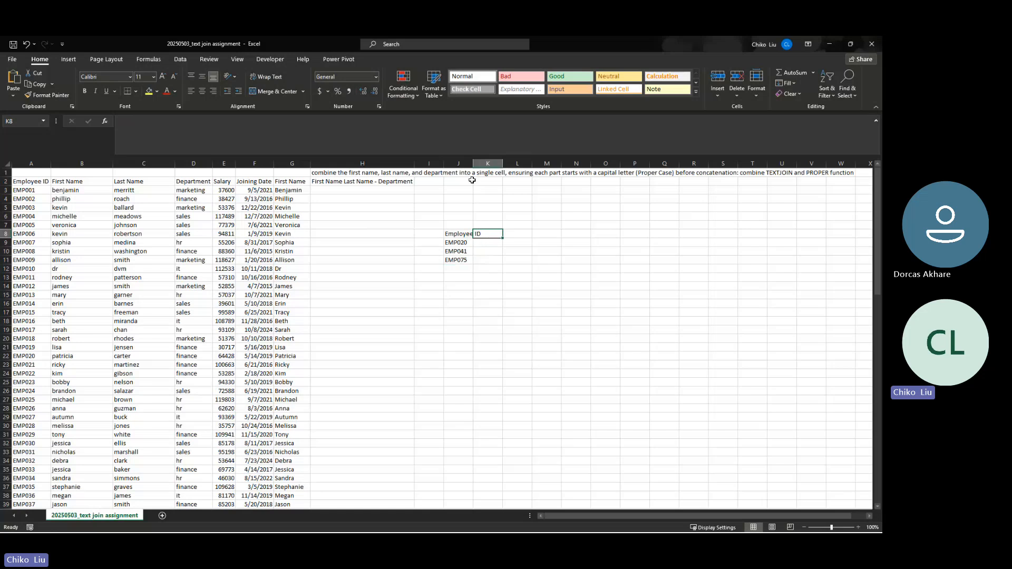
Add Department, Salary and Joining Date headers in K8:M8, autofitting columns J and K
{"action": "double_click", "coordinate": [473, 163]}
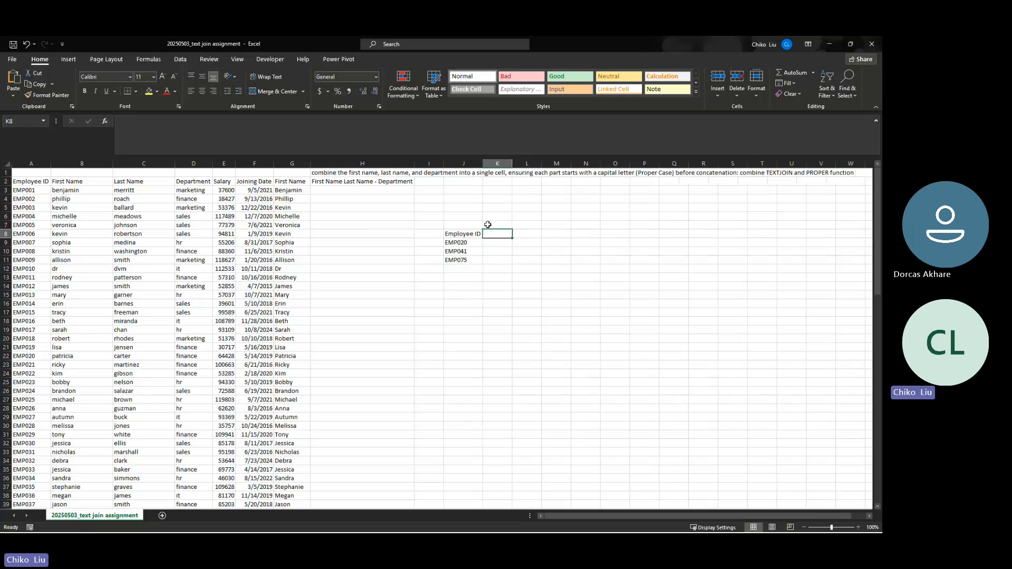
{"action": "type", "text": "Der"}
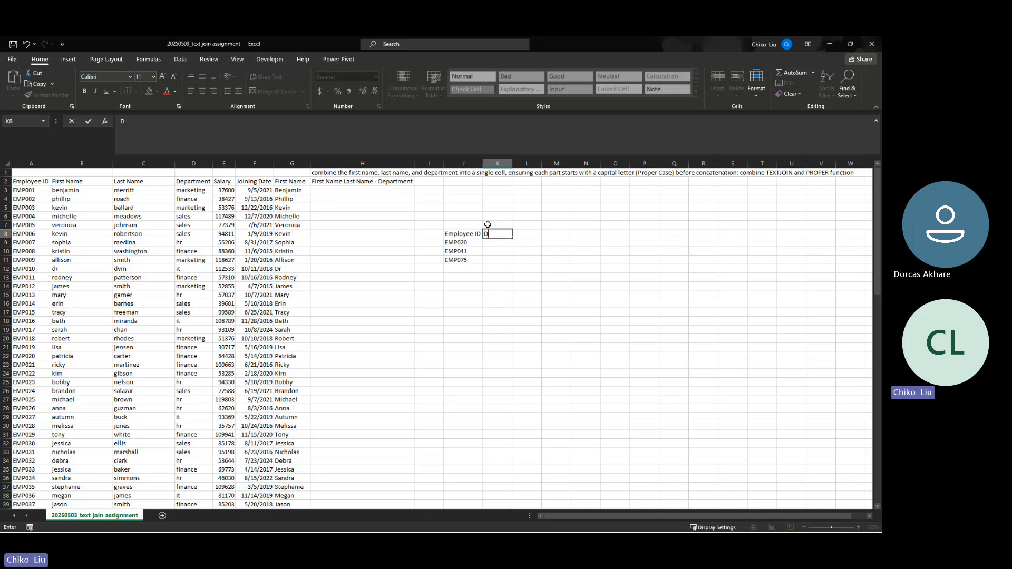
{"action": "type", "text": "epartment"}
{"action": "key", "text": "Tab"}
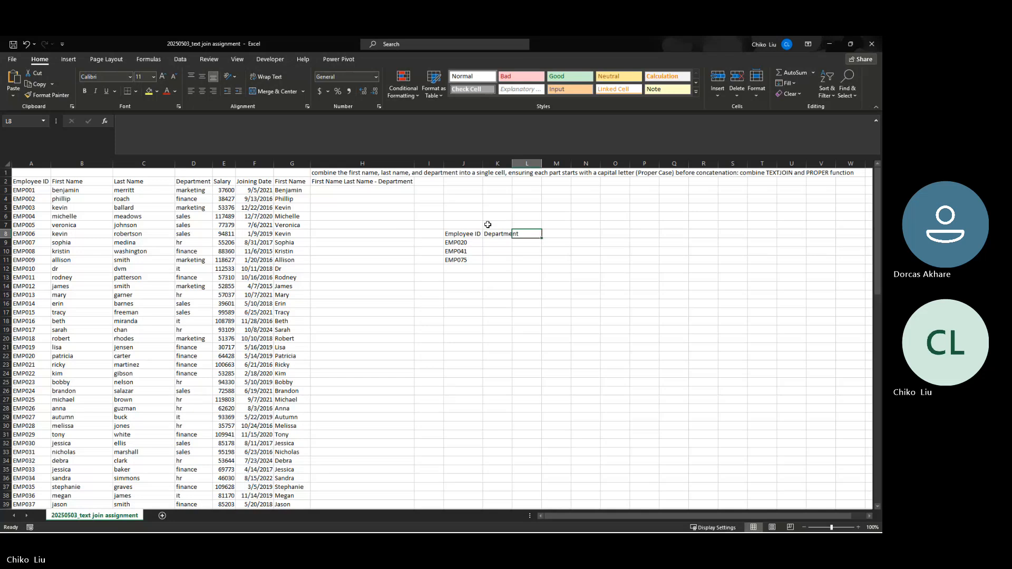
{"action": "double_click", "coordinate": [512, 163]}
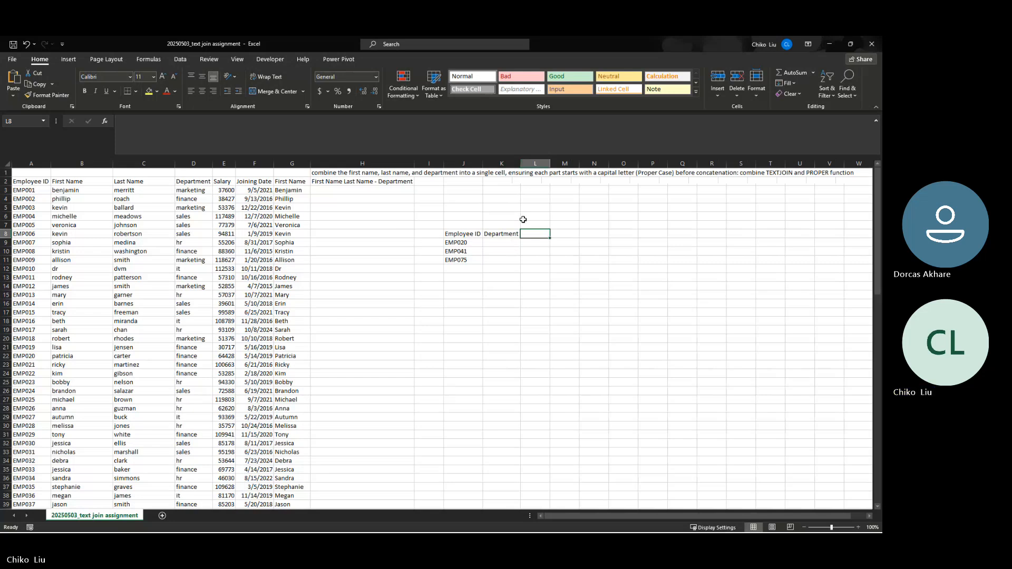
{"action": "type", "text": "Sal"}
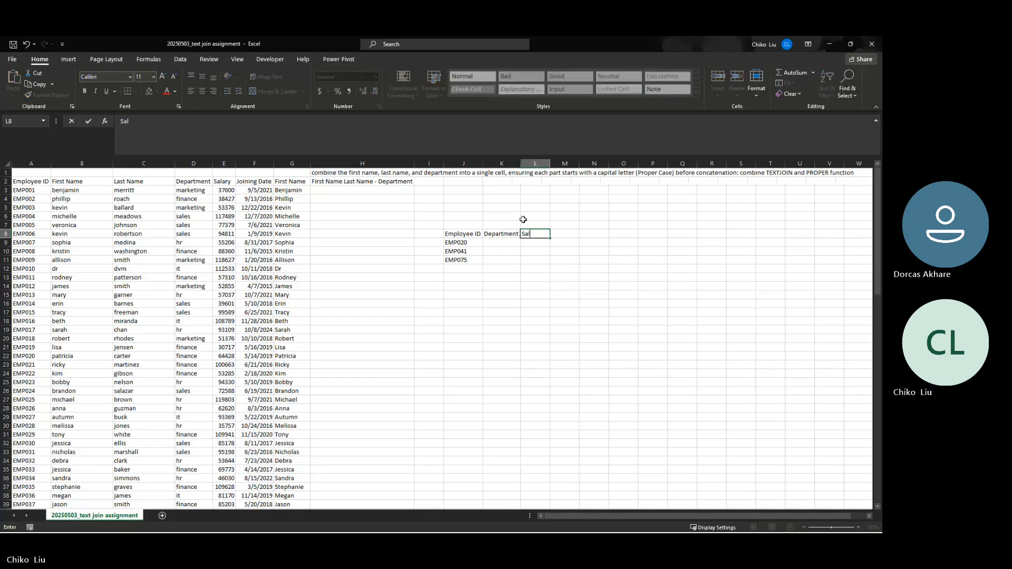
{"action": "type", "text": "ary"}
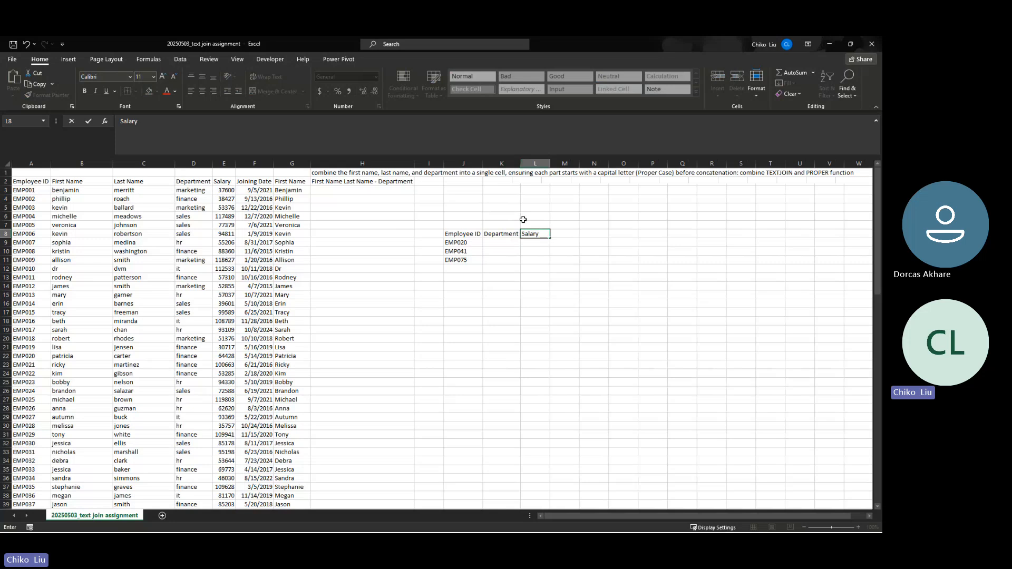
{"action": "key", "text": "Tab"}
{"action": "type", "text": "Jo"}
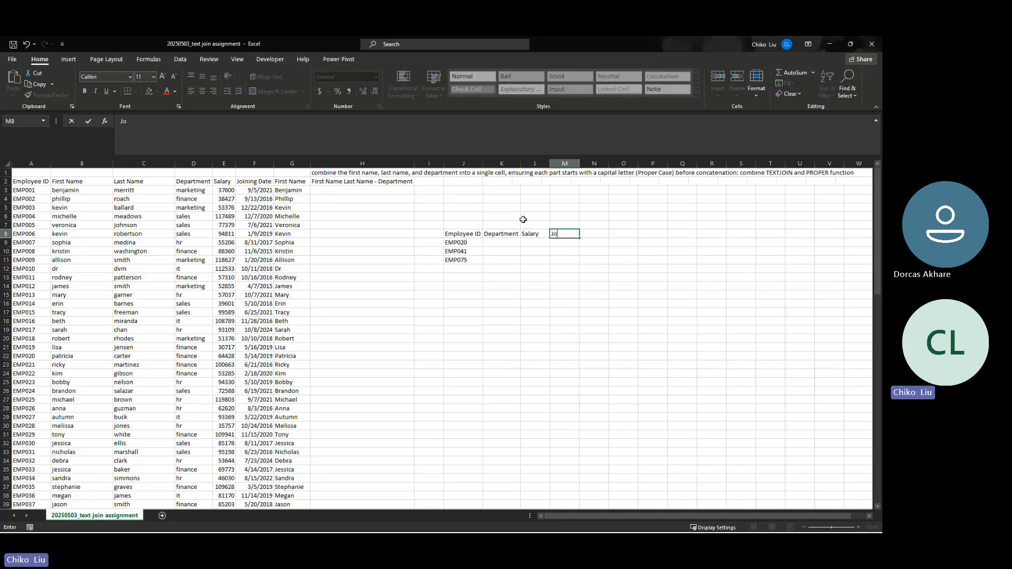
{"action": "type", "text": "ining"}
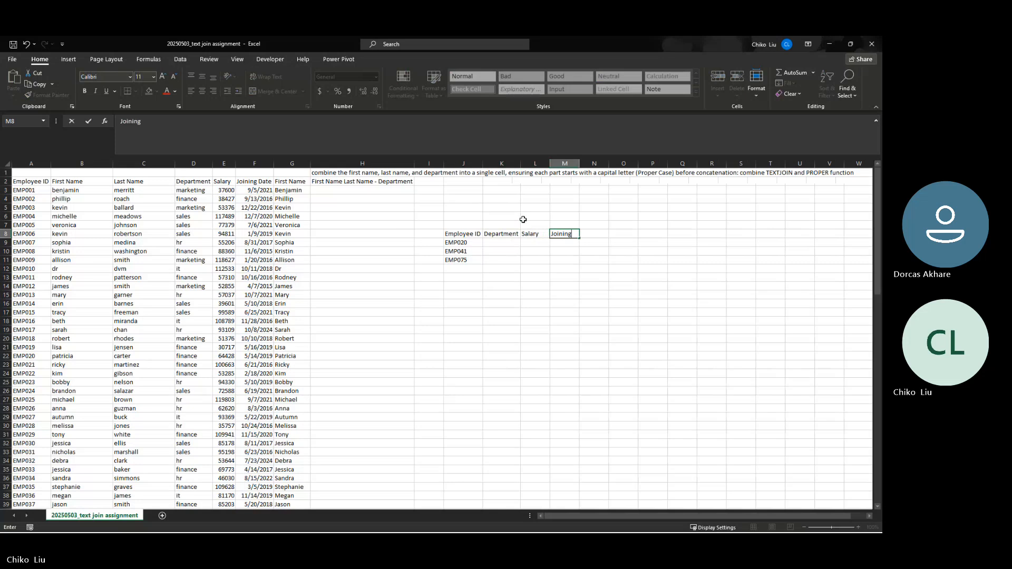
{"action": "type", "text": " Date"}
{"action": "key", "text": "Return"}
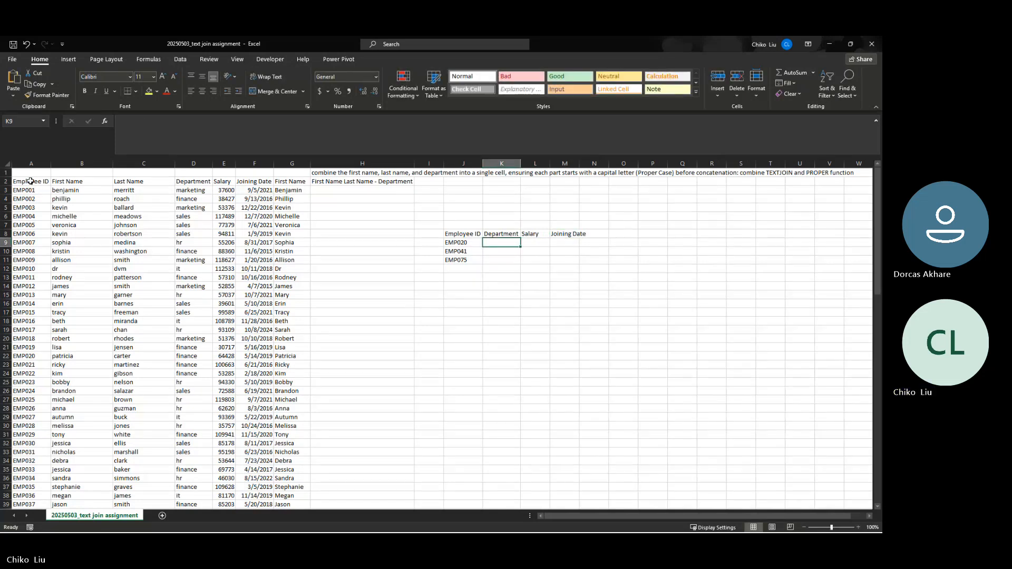
{"action": "left_click", "coordinate": [29, 357]}
{"action": "left_click", "coordinate": [185, 358]}
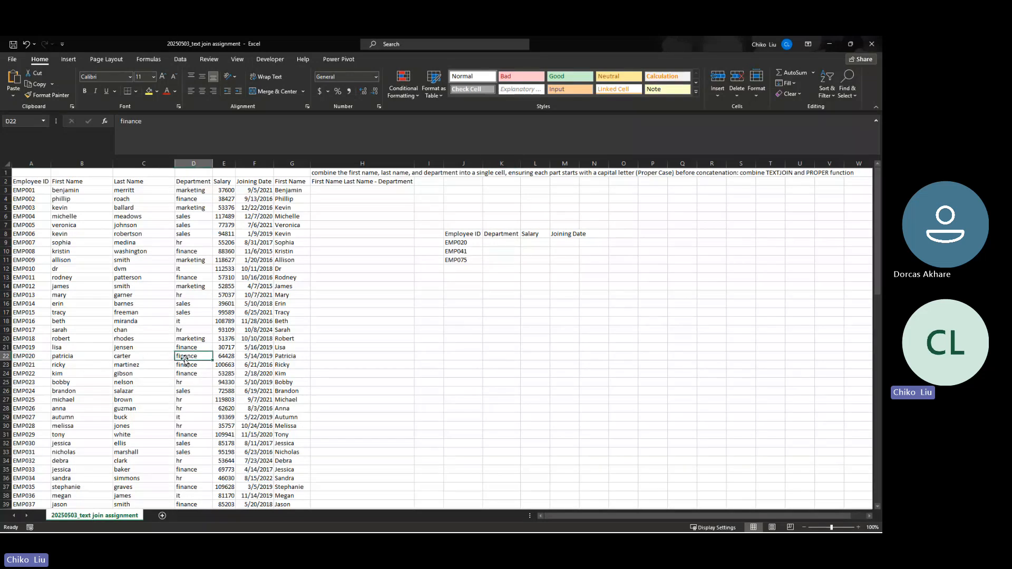
{"action": "left_click", "coordinate": [221, 357]}
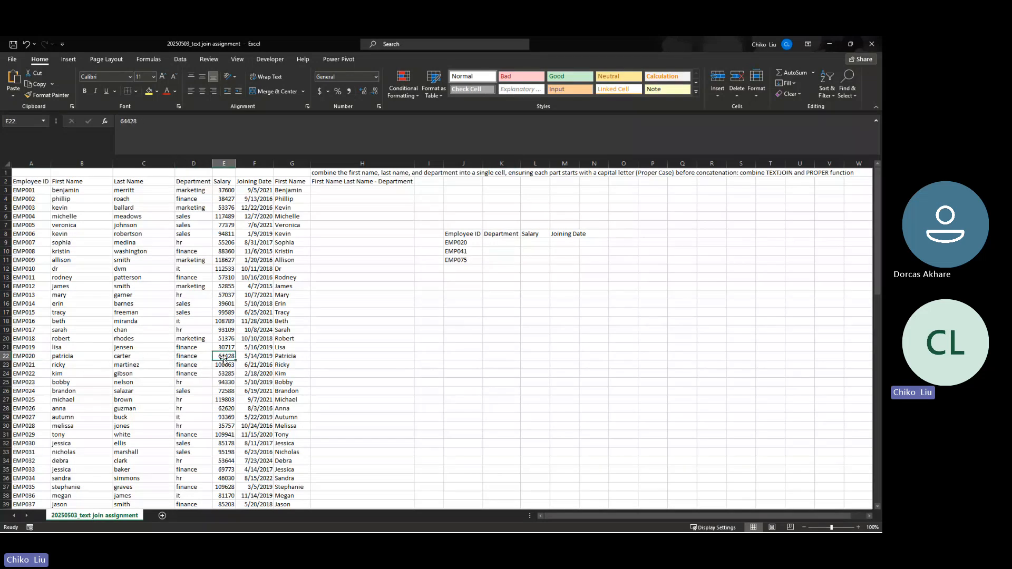
{"action": "left_click", "coordinate": [251, 356]}
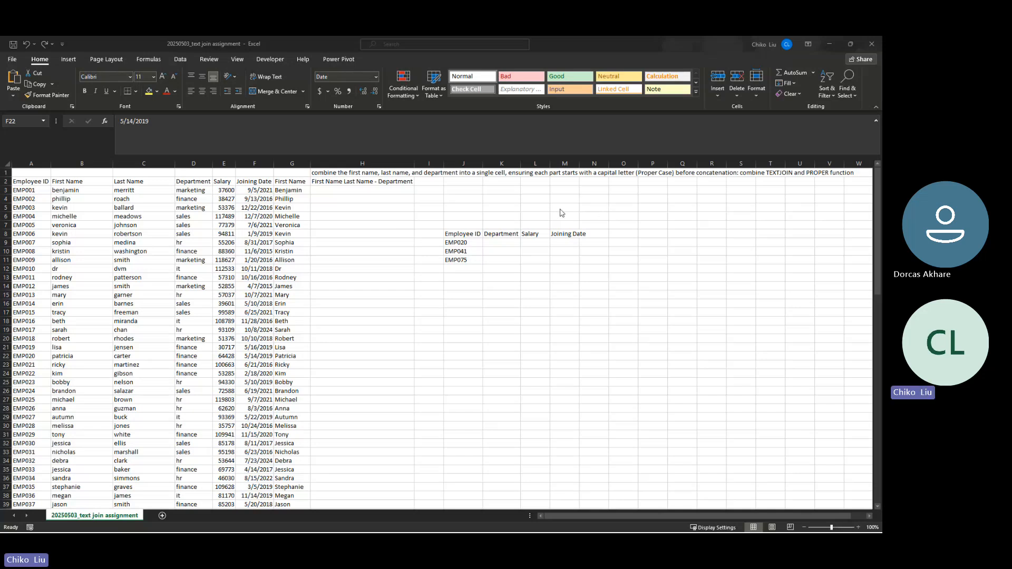
{"action": "left_click", "coordinate": [513, 244]}
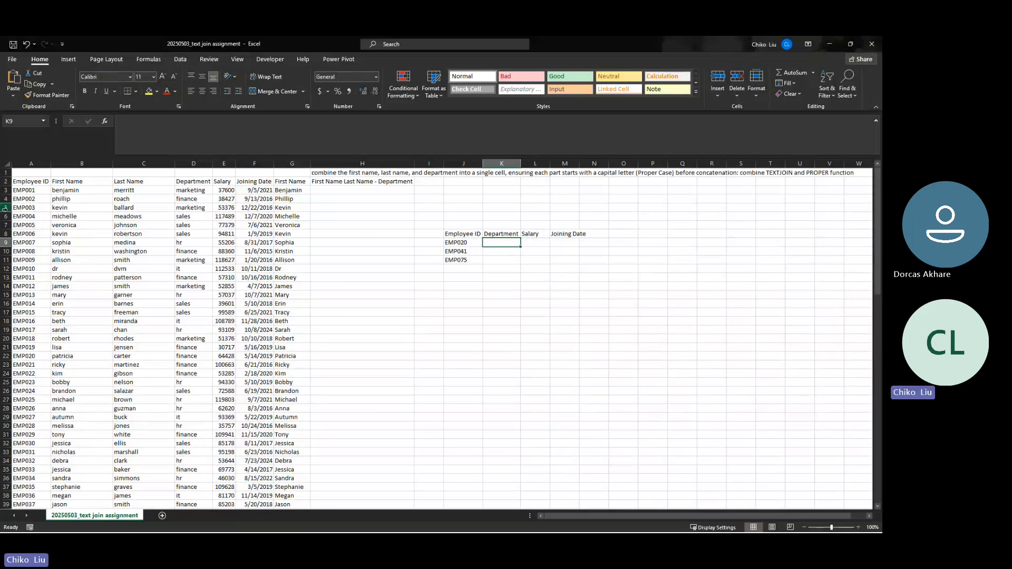
Type the VLOOKUP TABLE label across I14 and J14
{"action": "left_click", "coordinate": [427, 287]}
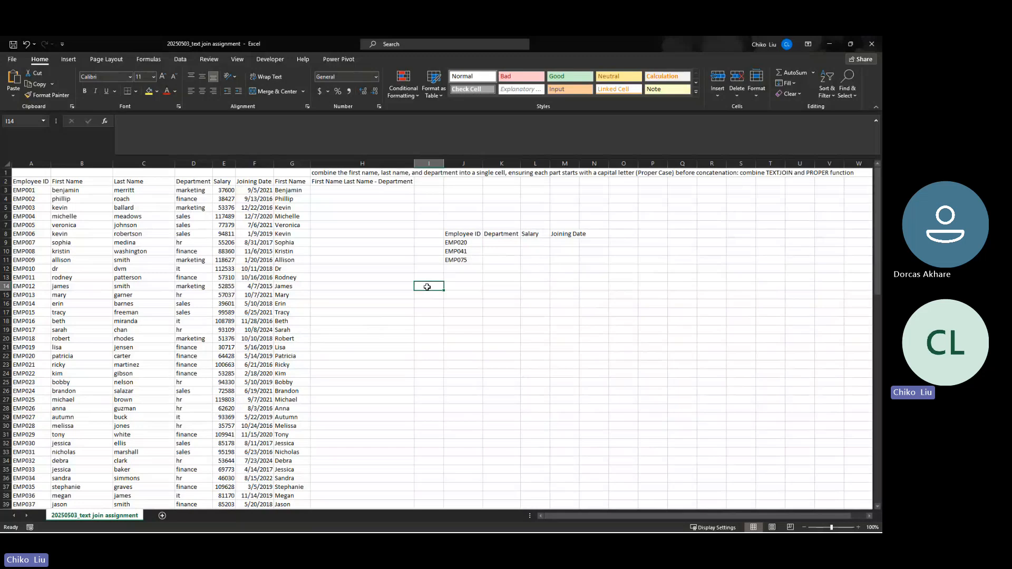
{"action": "type", "text": "VL"}
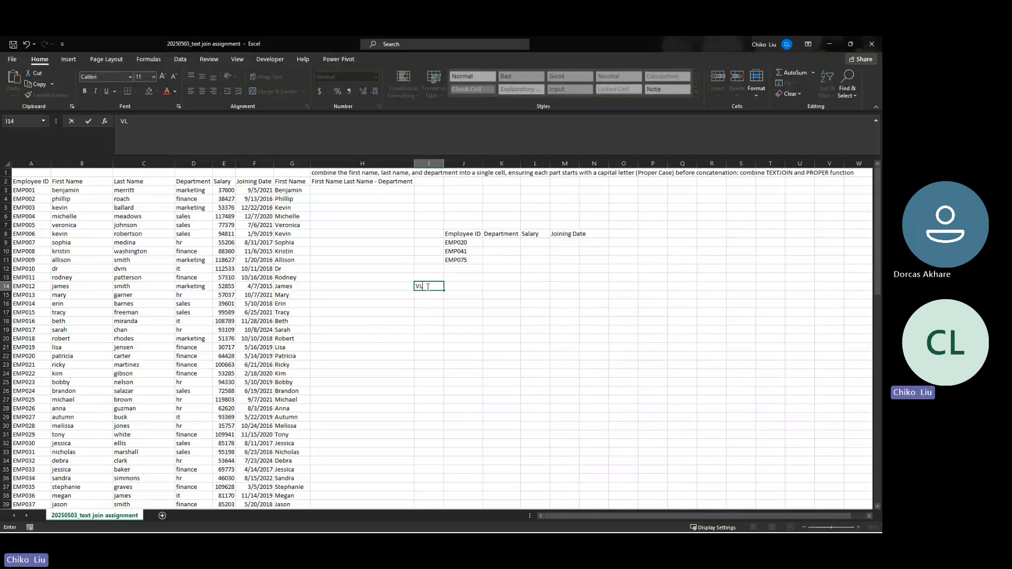
{"action": "type", "text": "OOKUP"}
{"action": "key", "text": "Tab"}
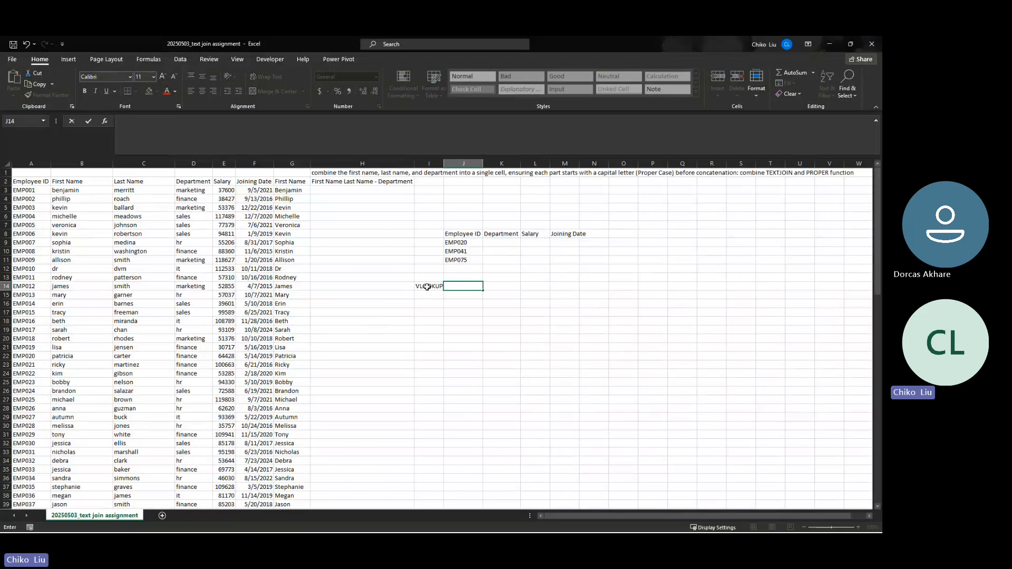
{"action": "type", "text": "TABLE"}
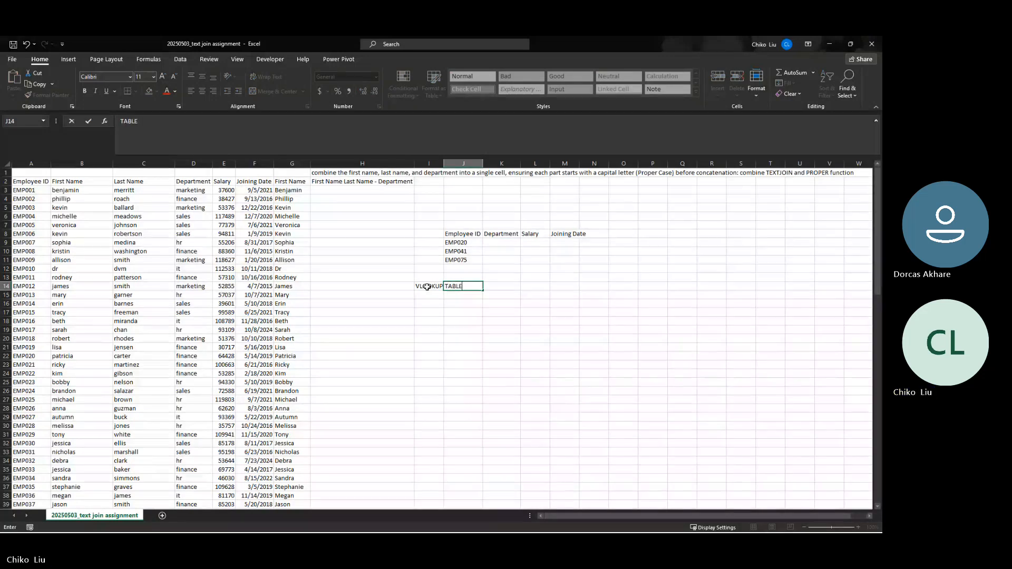
{"action": "key", "text": "Return"}
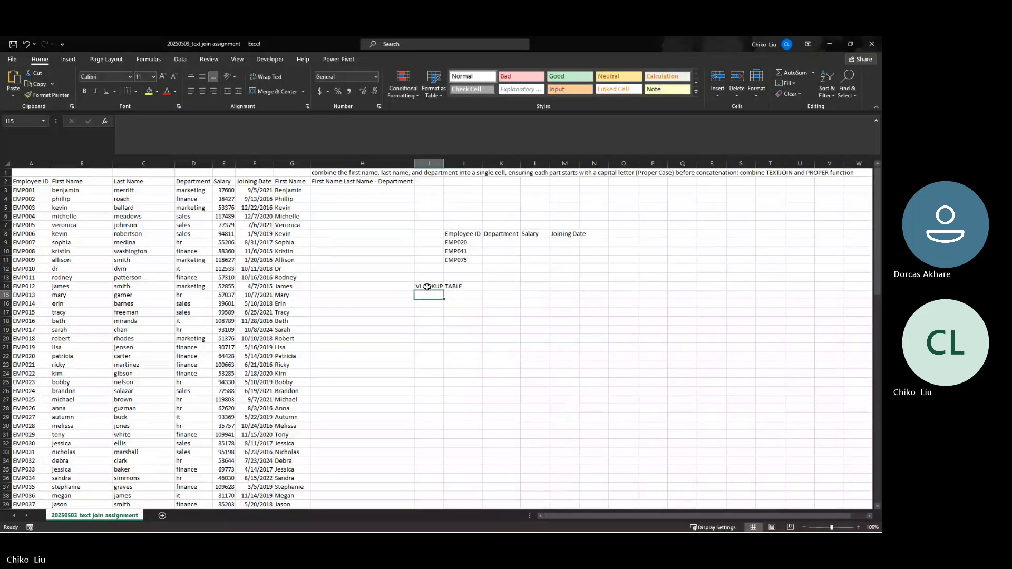
Add LOOKUP VALUE and RETURN VALUE labels in J15 and J16
{"action": "key", "text": "Right"}
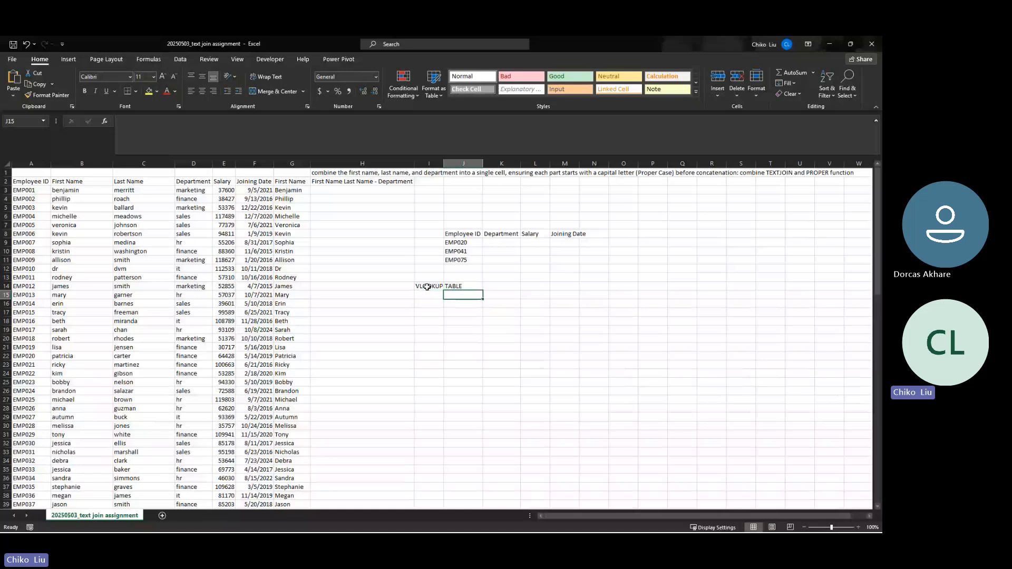
{"action": "type", "text": "LOOK"}
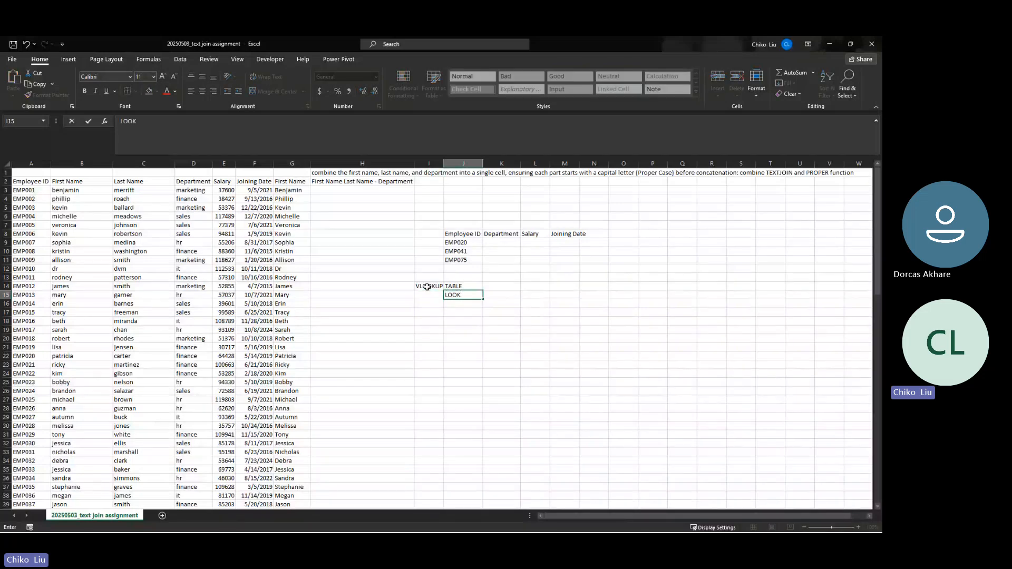
{"action": "type", "text": "UP VALUE"}
{"action": "key", "text": "Return"}
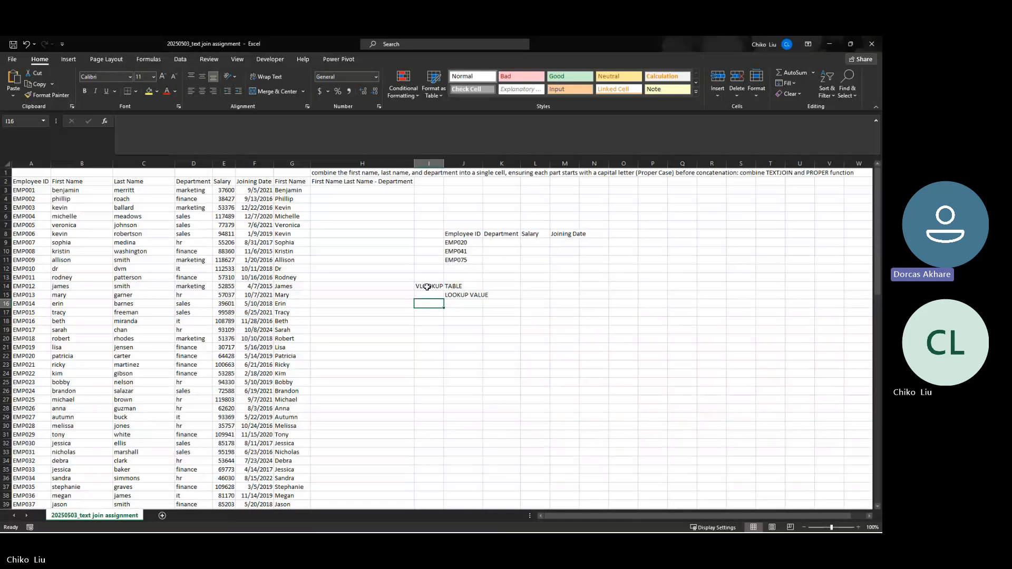
{"action": "key", "text": "Right"}
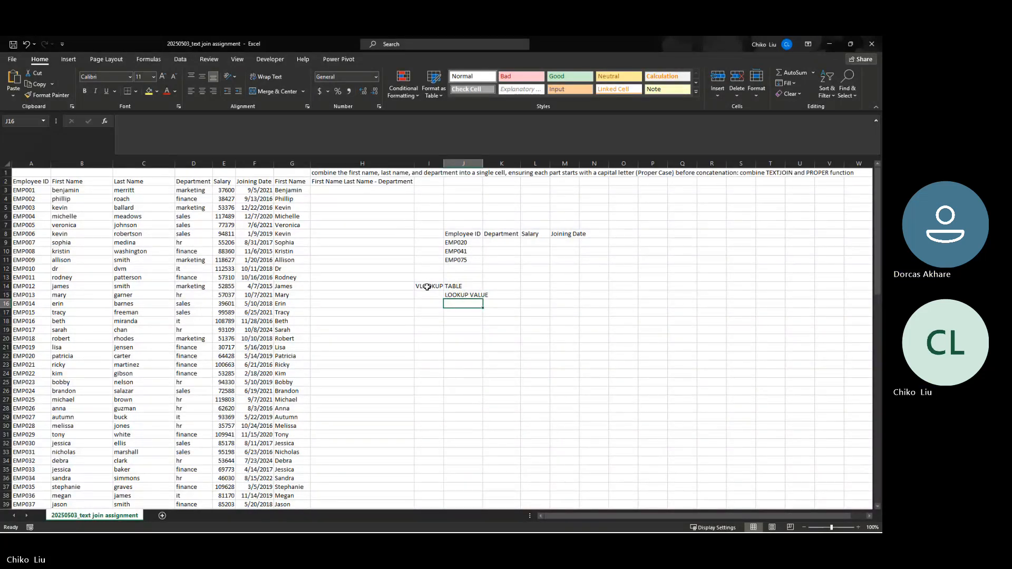
{"action": "type", "text": "RETURN"}
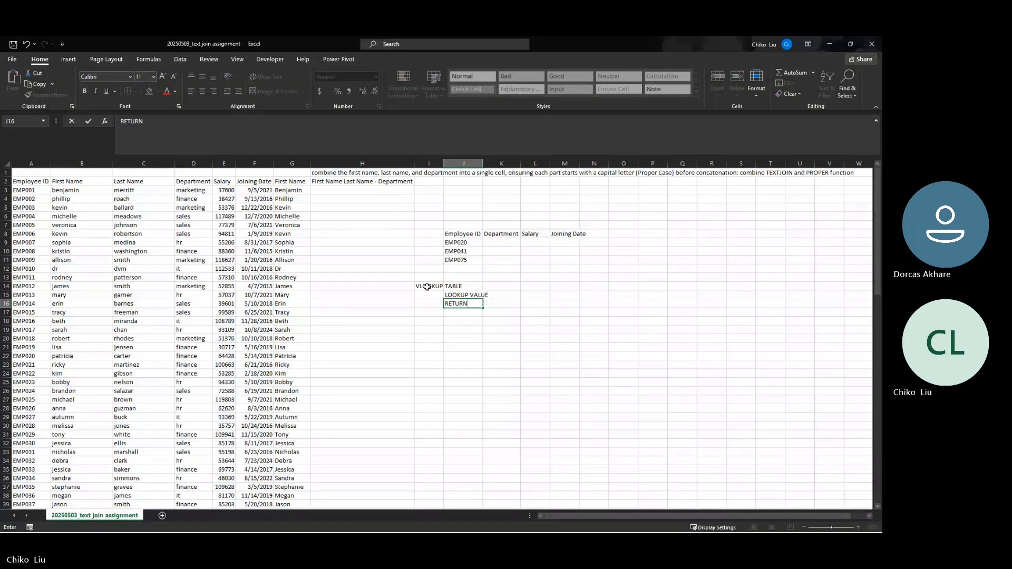
{"action": "type", "text": " VALUE"}
{"action": "key", "text": "Return"}
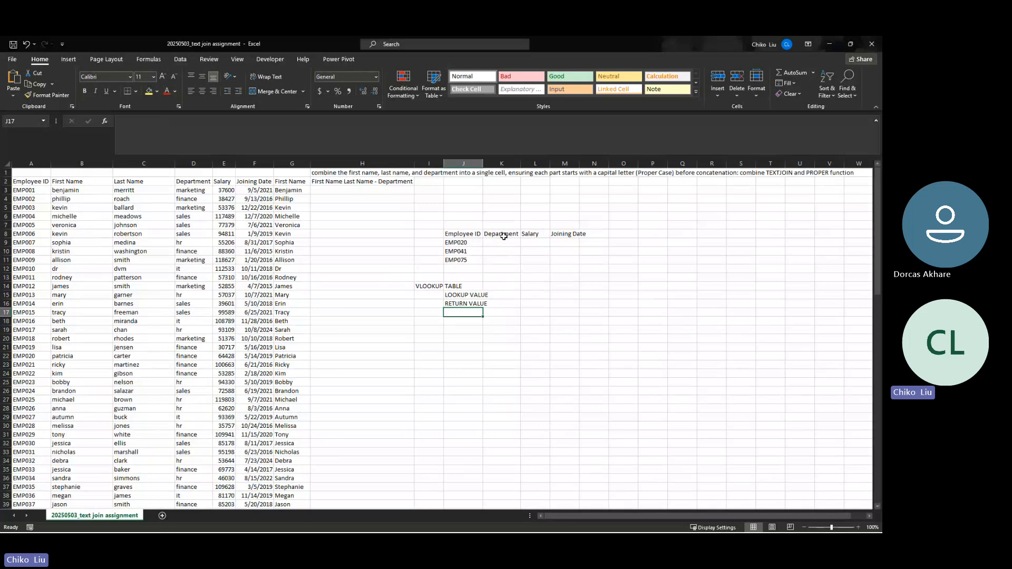
Widen column M so the Joining Date header fits
{"action": "left_click", "coordinate": [460, 244]}
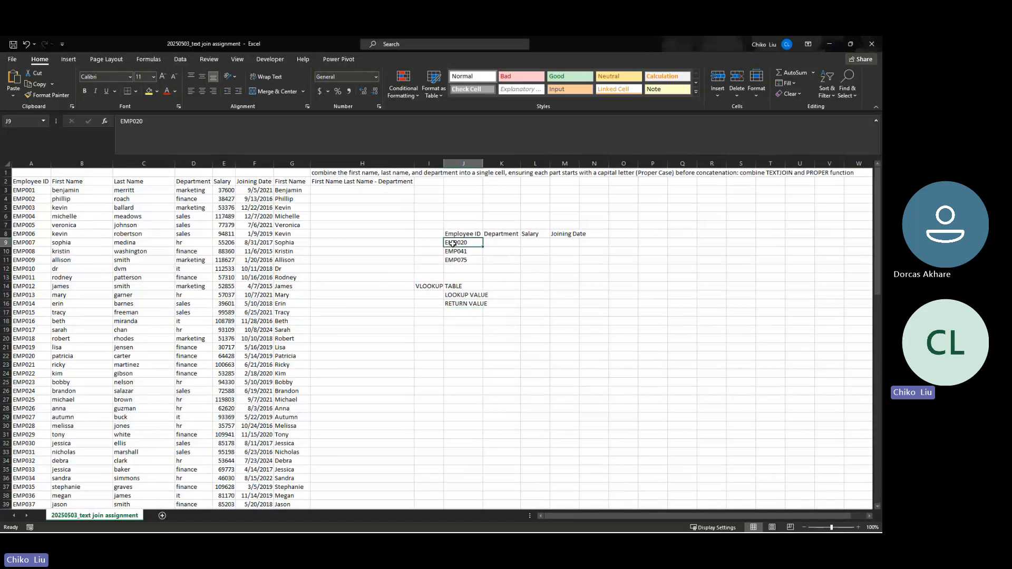
{"action": "left_click", "coordinate": [534, 245]}
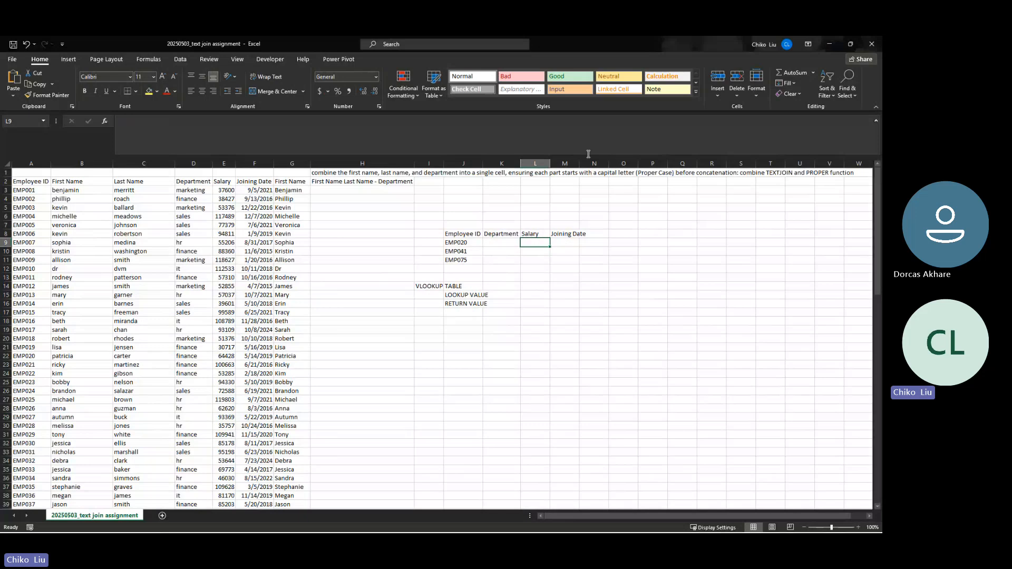
{"action": "left_click_drag", "start_coordinate": [578, 164], "coordinate": [541, 164]}
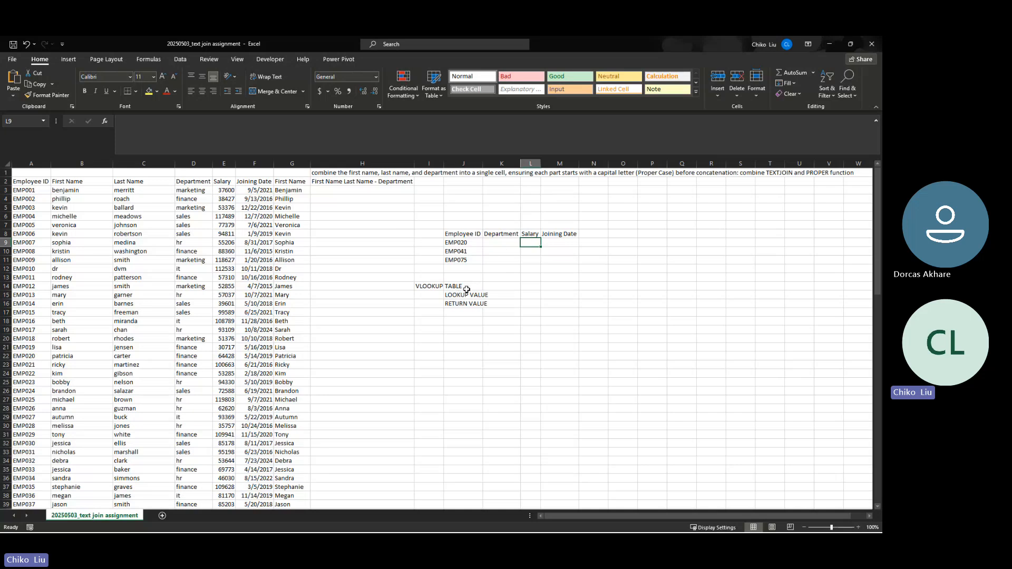
{"action": "left_click", "coordinate": [498, 244]}
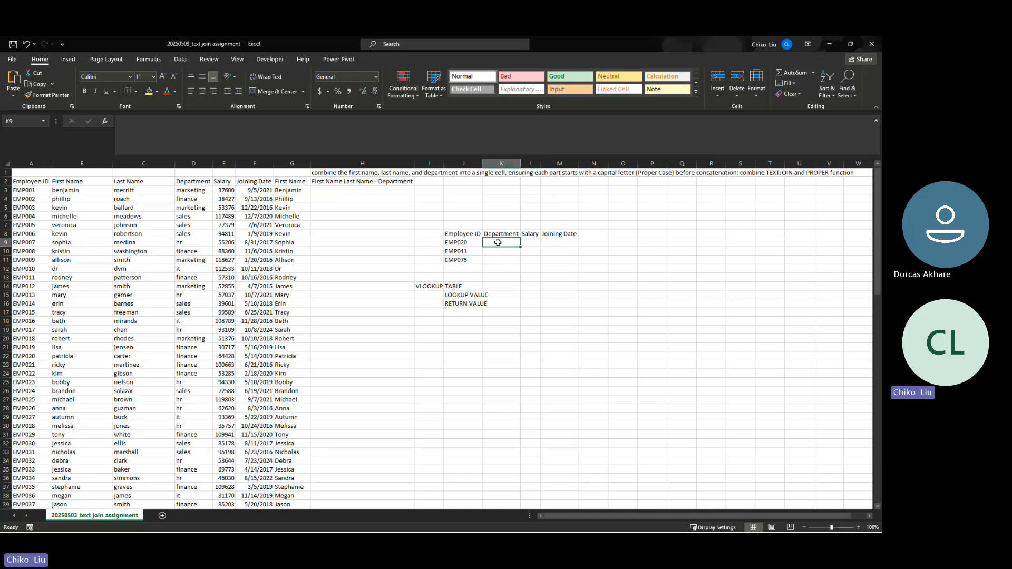
Highlight the source data, the three employee IDs and the empty result cells for each VLOOKUP label
{"action": "left_click", "coordinate": [463, 288]}
{"action": "left_click", "coordinate": [435, 288]}
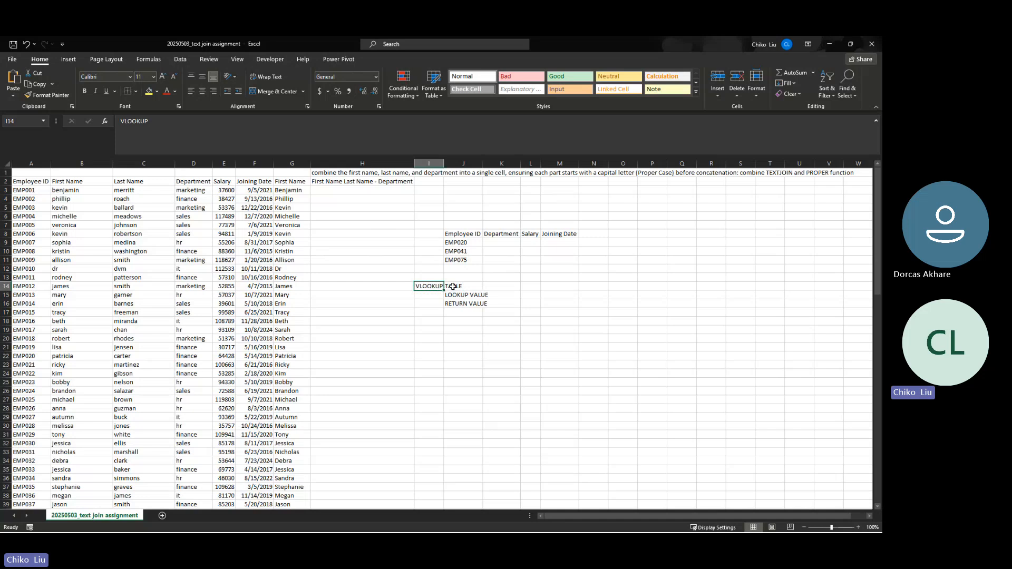
{"action": "left_click", "coordinate": [453, 286]}
{"action": "left_click_drag", "start_coordinate": [275, 183], "coordinate": [85, 379]}
{"action": "left_click", "coordinate": [464, 297]}
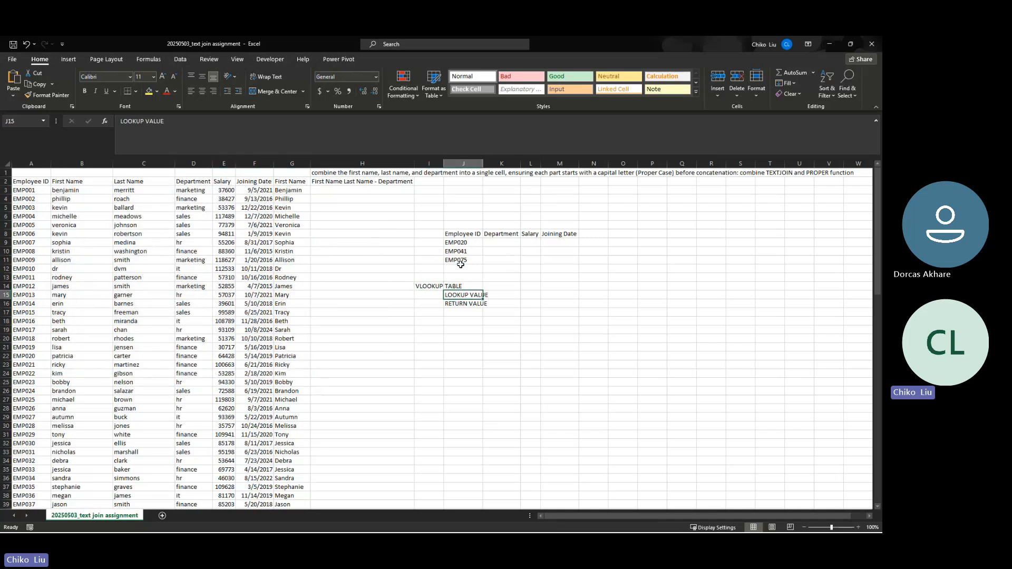
{"action": "left_click_drag", "start_coordinate": [460, 243], "coordinate": [458, 258]}
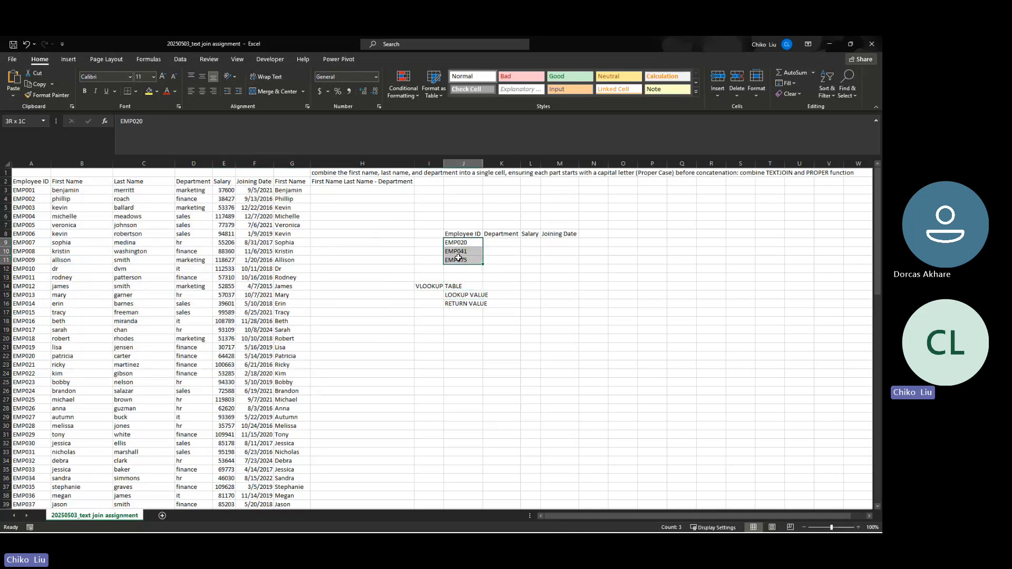
{"action": "left_click", "coordinate": [457, 304]}
{"action": "left_click_drag", "start_coordinate": [495, 242], "coordinate": [570, 261]}
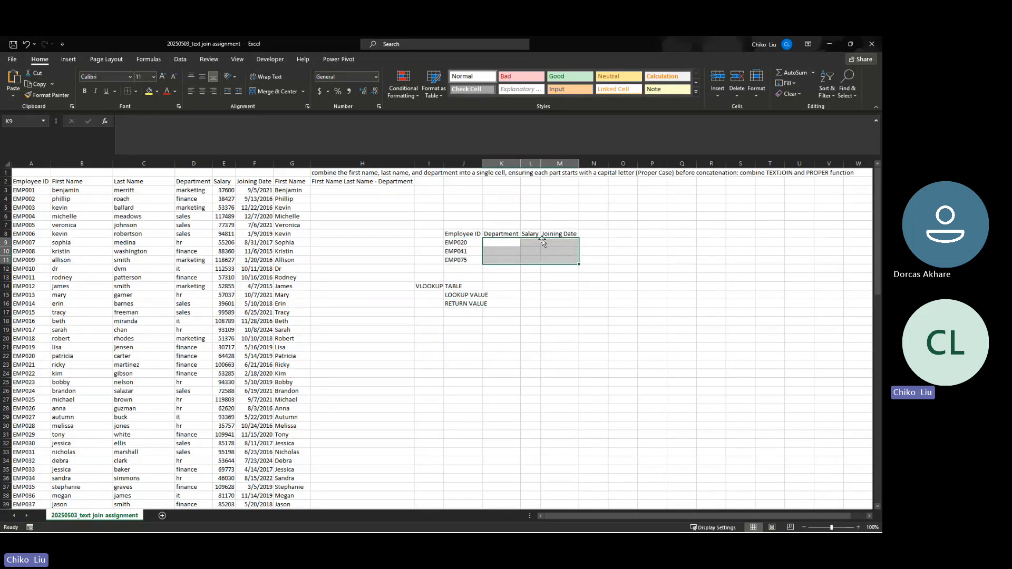
Review the Department, Salary and Joining Date headers and EMP020's Department cell
{"action": "left_click", "coordinate": [510, 233]}
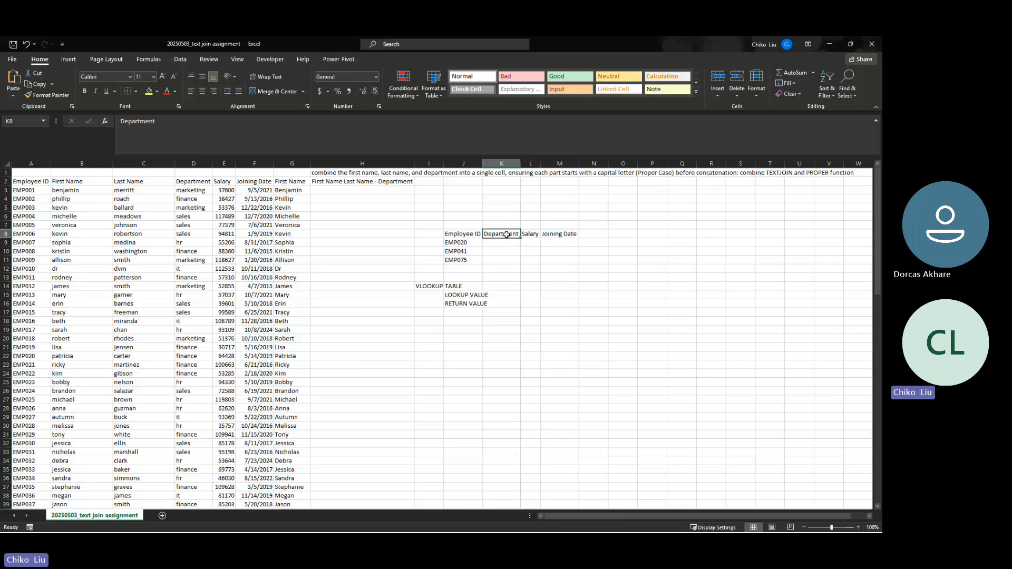
{"action": "left_click", "coordinate": [531, 236]}
{"action": "left_click", "coordinate": [552, 233]}
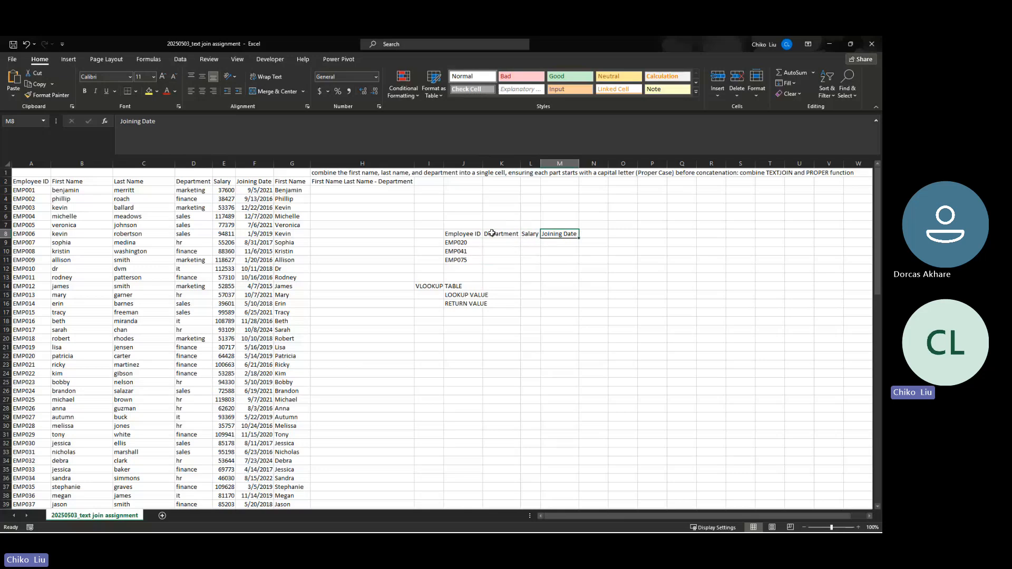
{"action": "left_click", "coordinate": [493, 234]}
{"action": "left_click", "coordinate": [501, 243]}
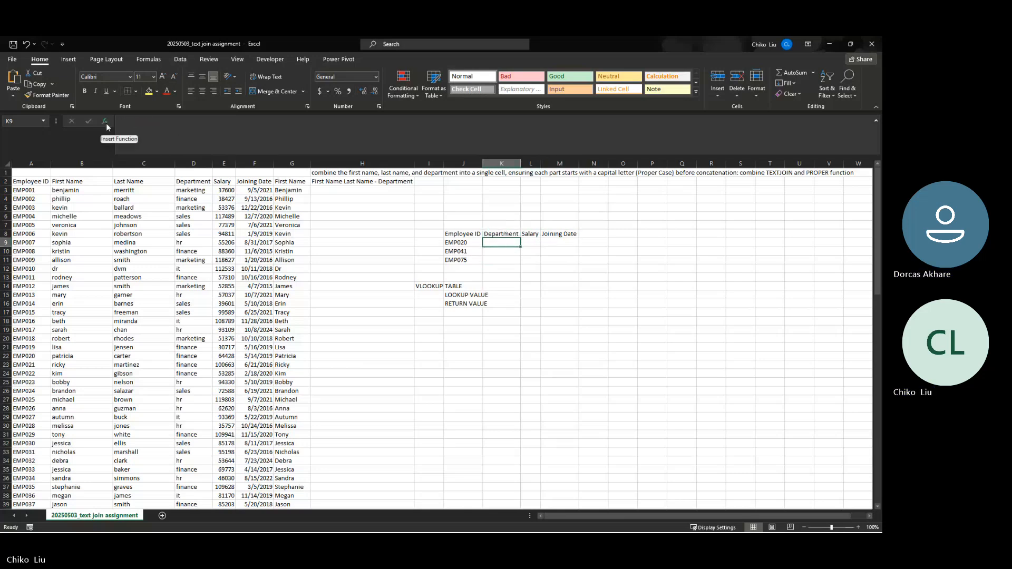
Insert a VLOOKUP into K9 from the Most Recently Used functions list
{"action": "left_click", "coordinate": [105, 122]}
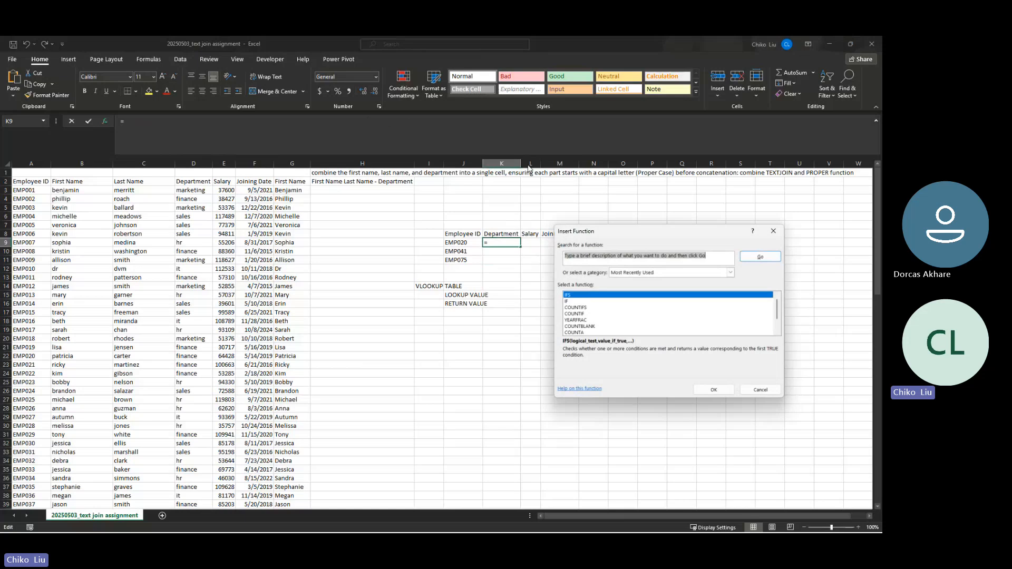
{"action": "left_click_drag", "start_coordinate": [732, 235], "coordinate": [594, 188]}
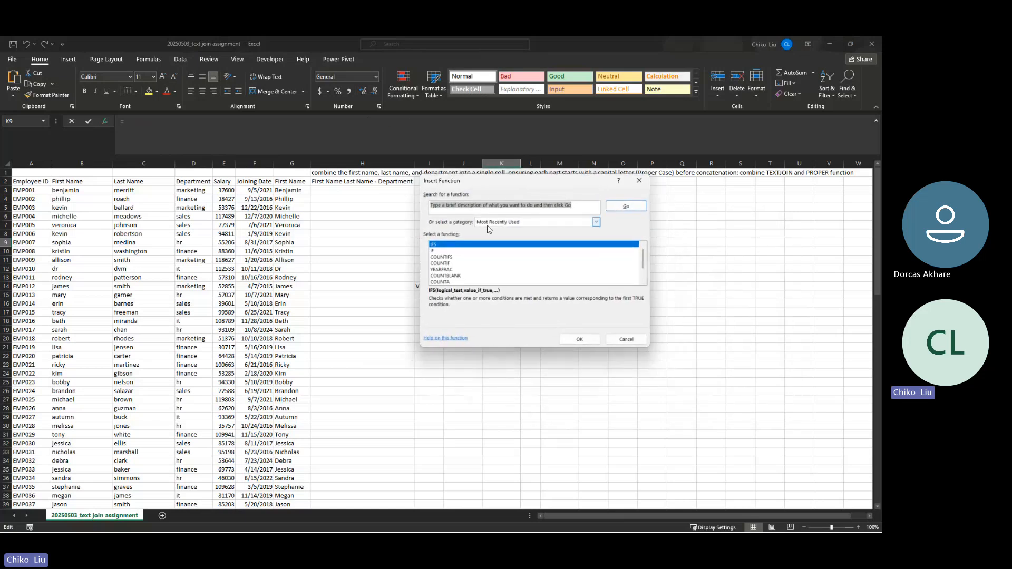
{"action": "scroll", "coordinate": [506, 276], "scroll_direction": "down", "scroll_amount": 1}
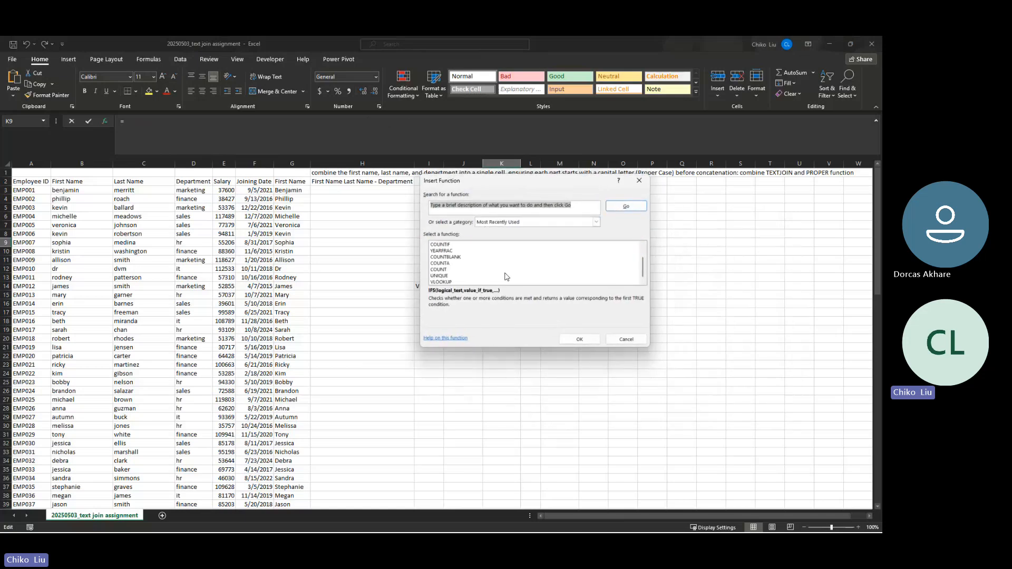
{"action": "left_click", "coordinate": [445, 283]}
{"action": "left_click_drag", "start_coordinate": [475, 179], "coordinate": [523, 118]}
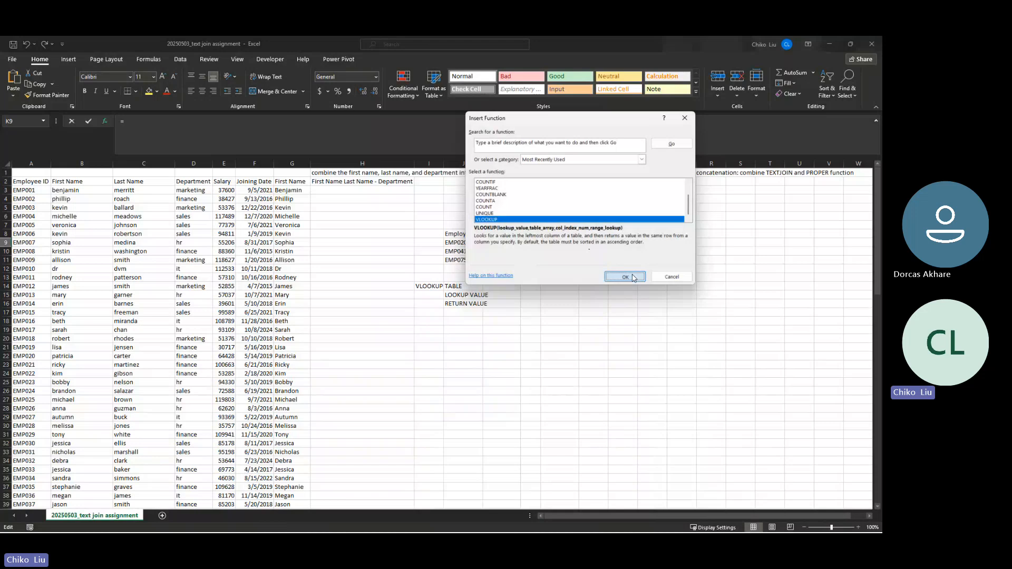
{"action": "left_click", "coordinate": [633, 277]}
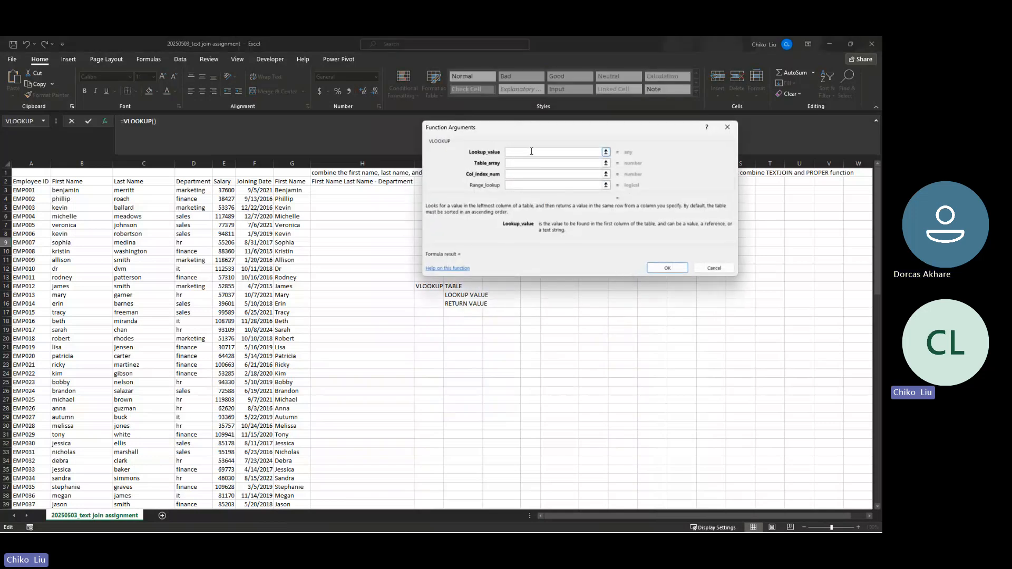
Move the VLOOKUP Function Arguments window off the lookup table and focus Lookup_value
{"action": "left_click_drag", "start_coordinate": [522, 132], "coordinate": [676, 138]}
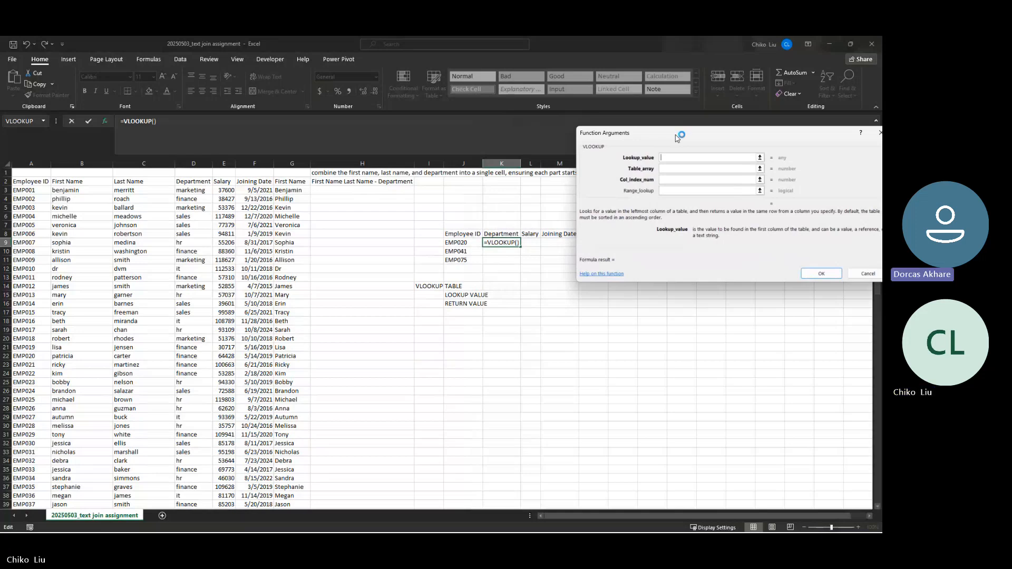
{"action": "mouse_move", "coordinate": [677, 137]}
{"action": "left_mouse_down"}
{"action": "mouse_move", "coordinate": [652, 126]}
{"action": "mouse_move", "coordinate": [679, 142]}
{"action": "left_mouse_up"}
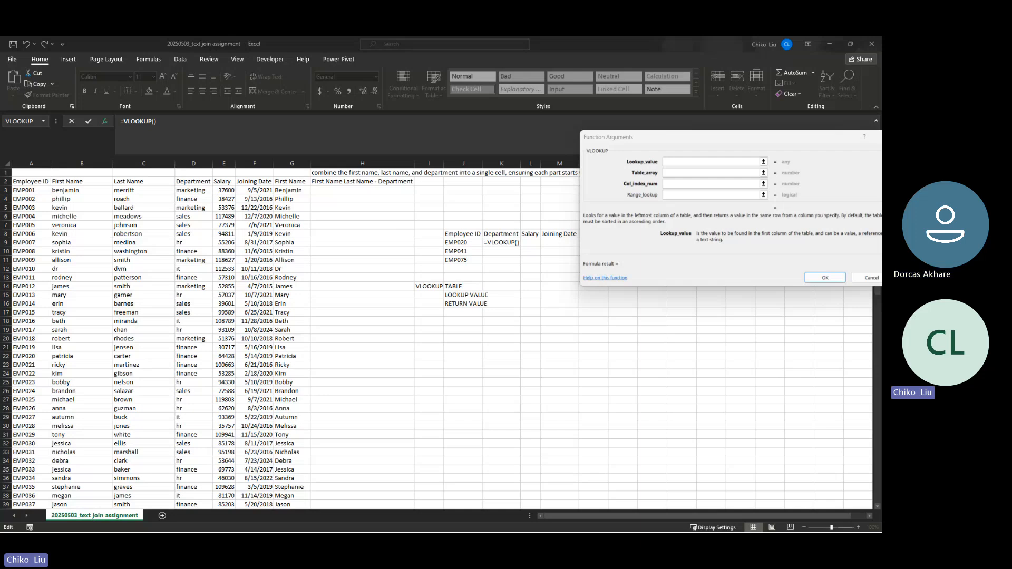
{"action": "left_click", "coordinate": [705, 165]}
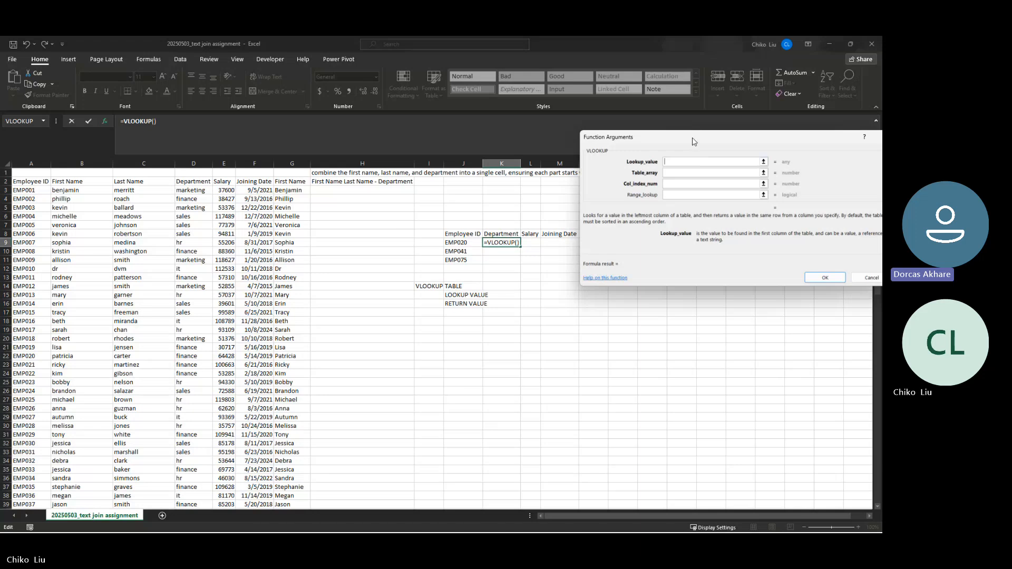
{"action": "left_click_drag", "start_coordinate": [692, 142], "coordinate": [681, 167]}
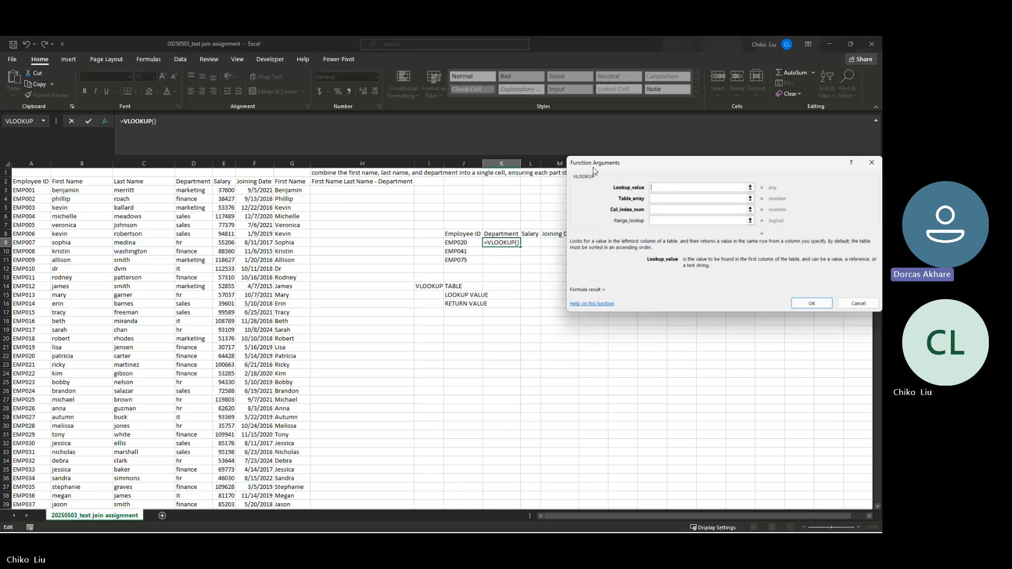
{"action": "left_click_drag", "start_coordinate": [594, 170], "coordinate": [627, 178]}
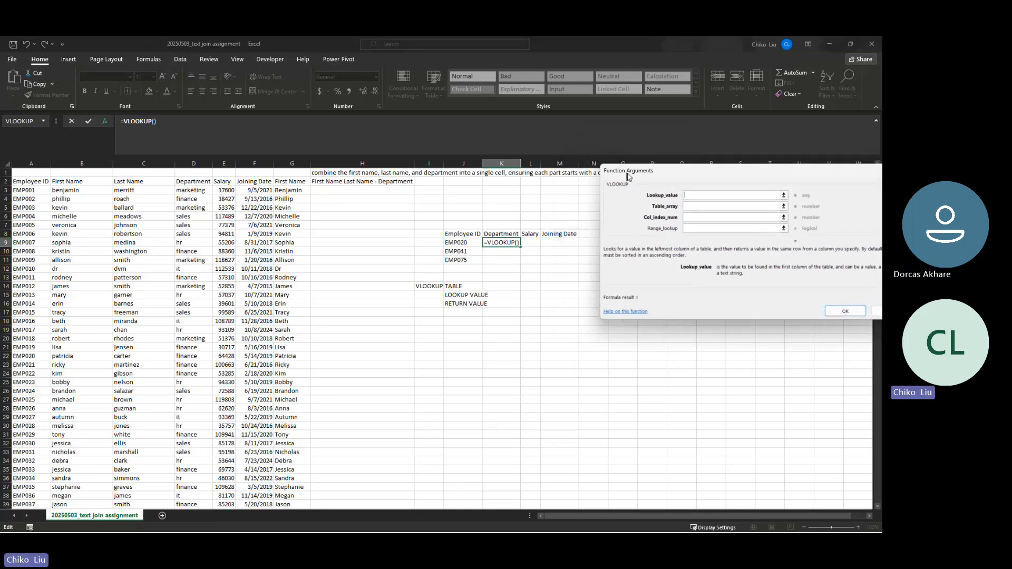
Set Lookup_value to J9, EMP020's ID
{"action": "left_click", "coordinate": [467, 242]}
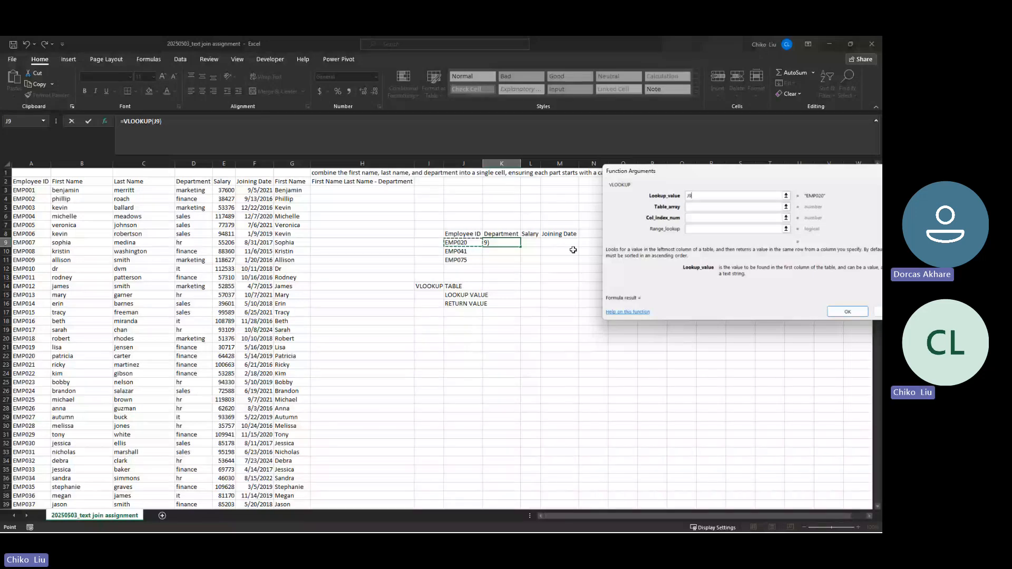
Change the lookup value to $J9 so its column stays fixed
{"action": "double_click", "coordinate": [685, 197]}
{"action": "left_click", "coordinate": [696, 199]}
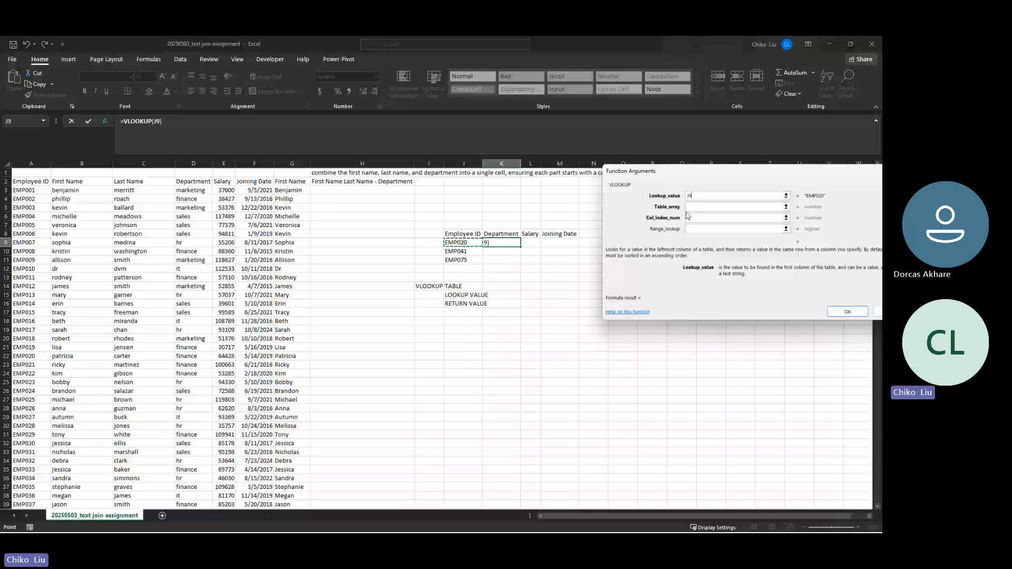
{"action": "key", "text": "F4"}
{"action": "key", "text": "F4"}
{"action": "key", "text": "F4"}
Set Table_array to the employee table as absolute $A$3:$F$102
{"action": "key", "text": "Tab"}
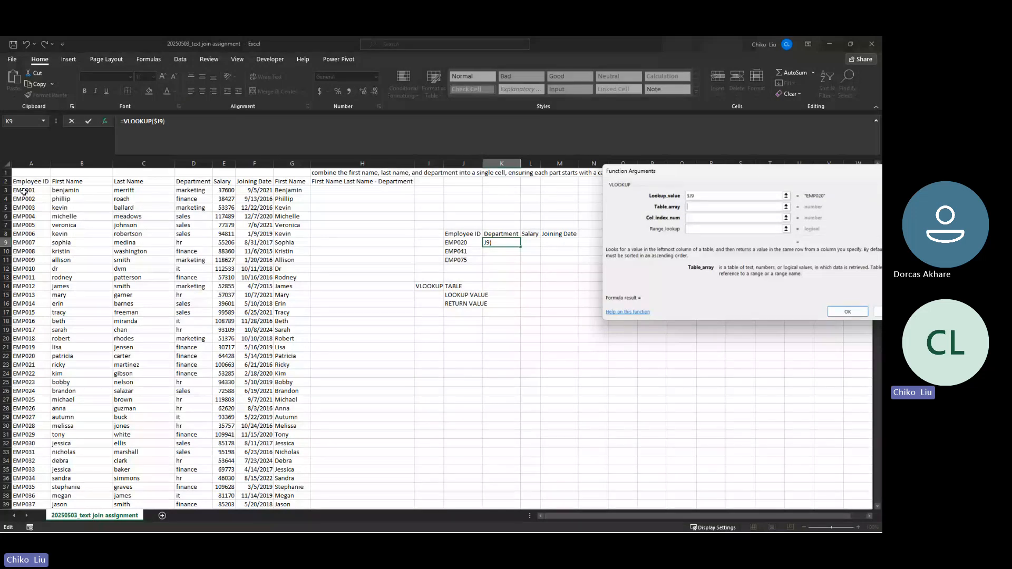
{"action": "left_click_drag", "start_coordinate": [24, 192], "coordinate": [262, 479]}
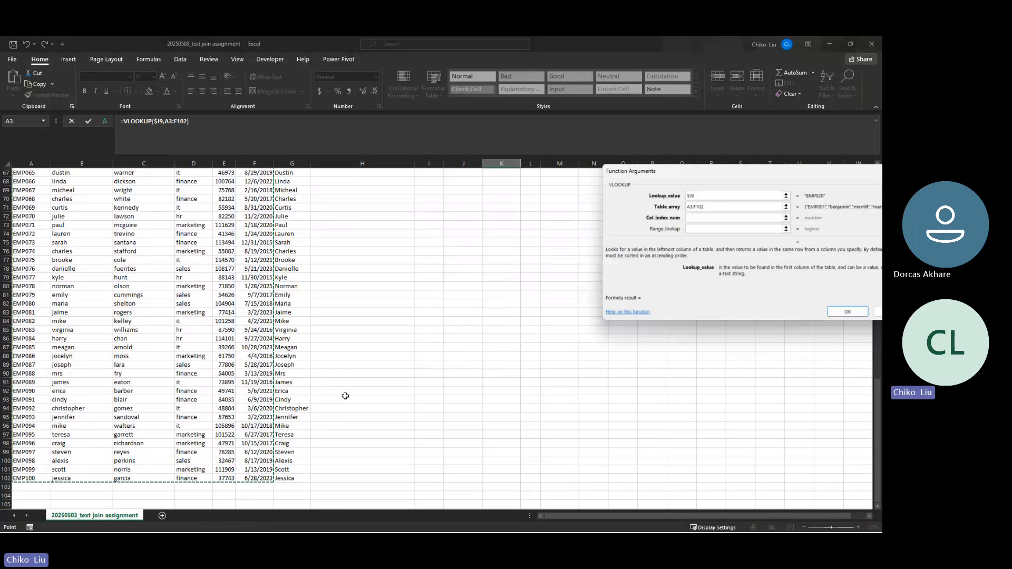
{"action": "key", "text": "F4"}
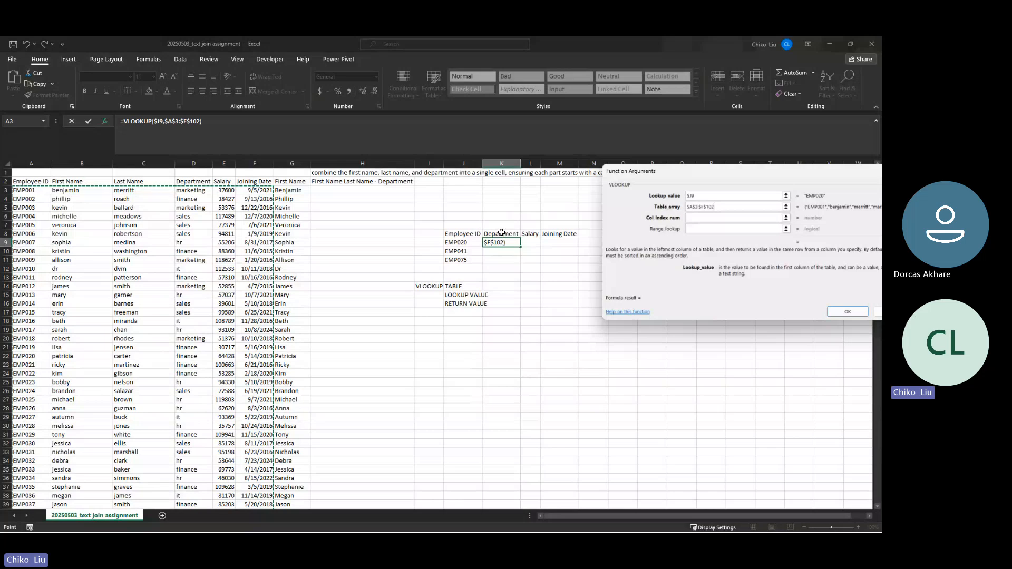
Enter column index 4 and range lookup 0, giving =VLOOKUP($J9,$A$3:$F$102,4,0)
{"action": "left_click", "coordinate": [696, 218]}
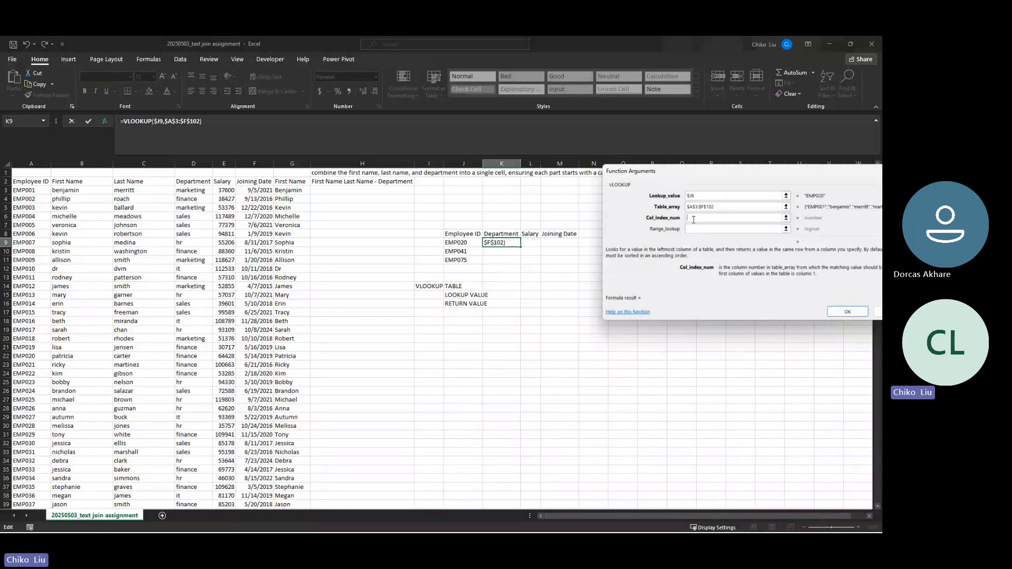
{"action": "type", "text": "4"}
{"action": "left_click", "coordinate": [707, 228]}
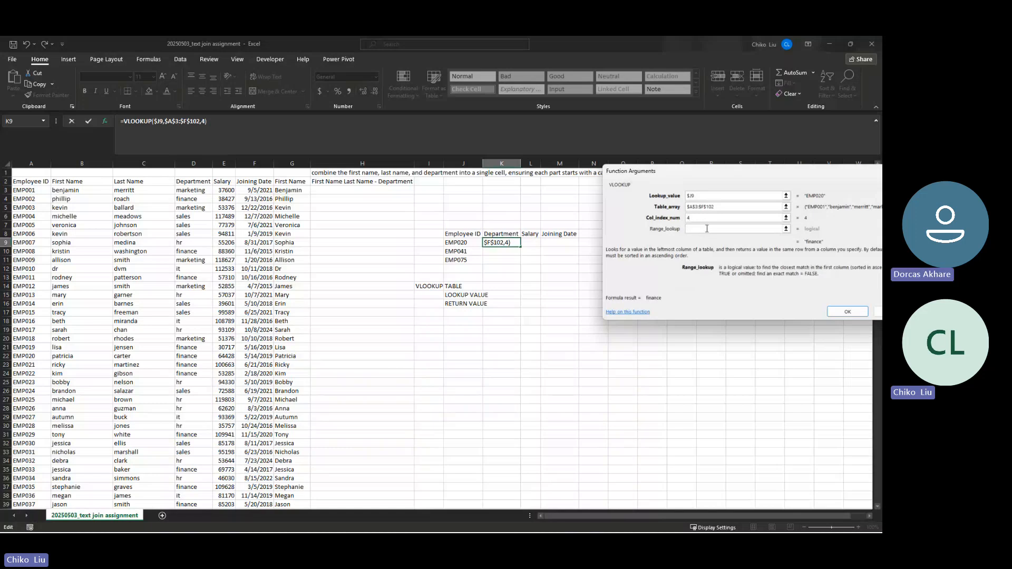
{"action": "type", "text": "0"}
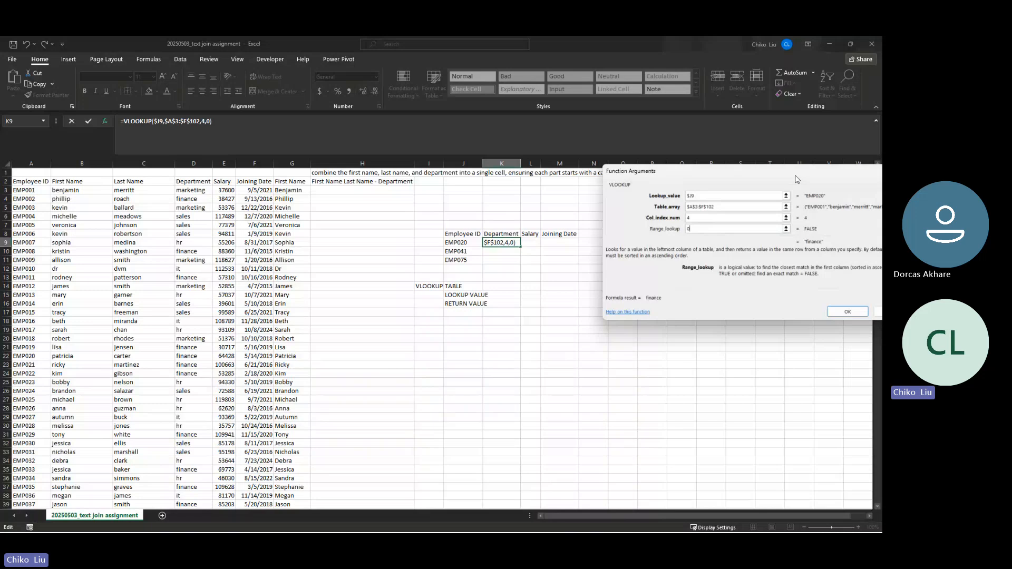
{"action": "left_click_drag", "start_coordinate": [797, 179], "coordinate": [748, 94]}
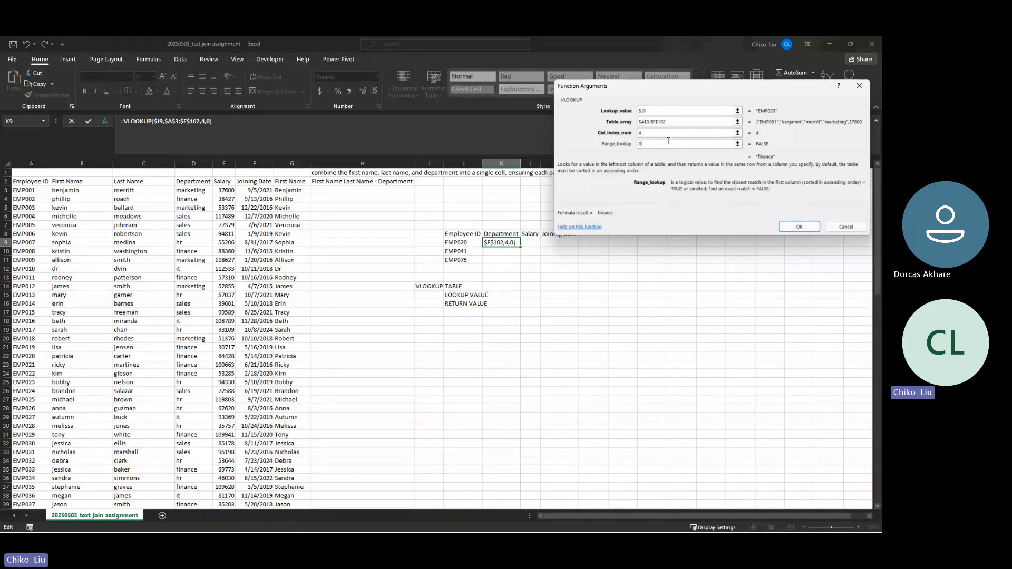
Confirm the department formula, fill it down to K11, and check EMP020's finance row
{"action": "left_click", "coordinate": [797, 226]}
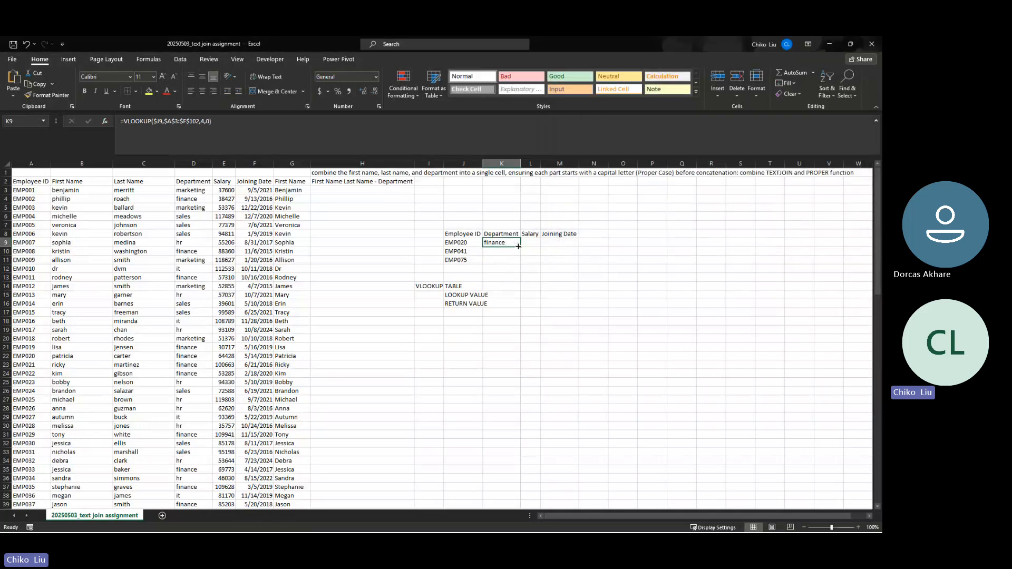
{"action": "left_click_drag", "start_coordinate": [518, 246], "coordinate": [519, 262]}
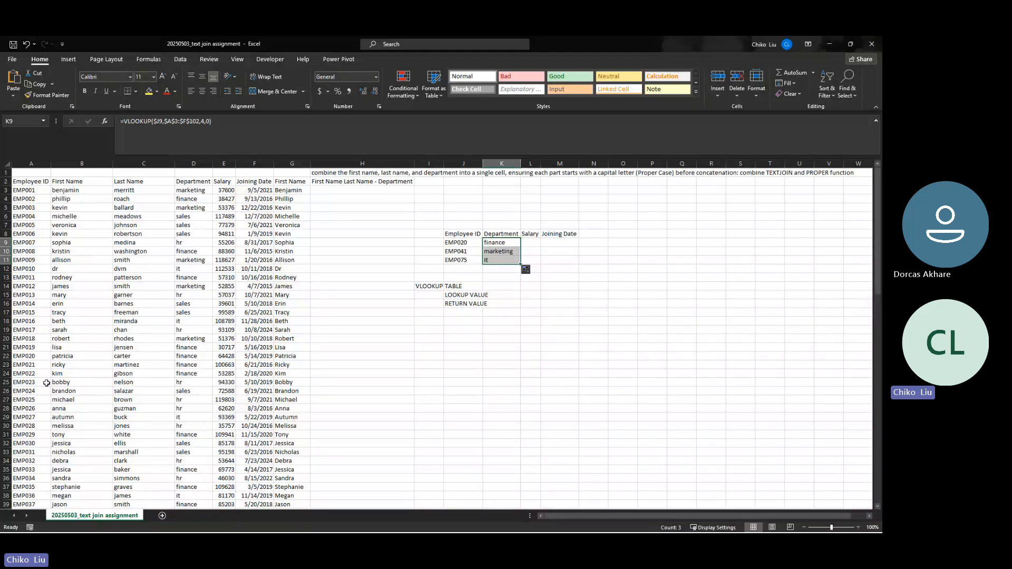
{"action": "left_click", "coordinate": [33, 358]}
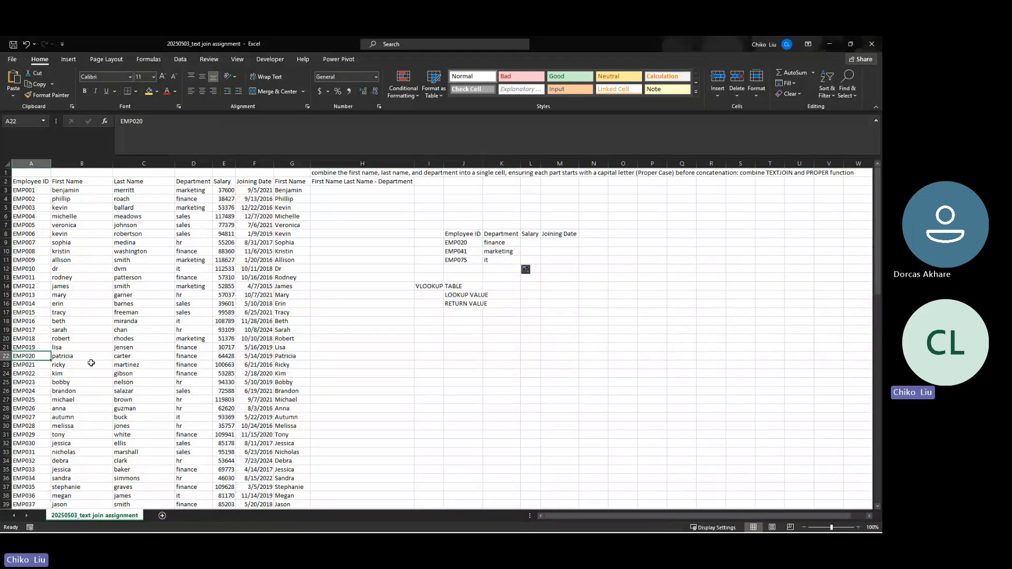
{"action": "left_click", "coordinate": [187, 359]}
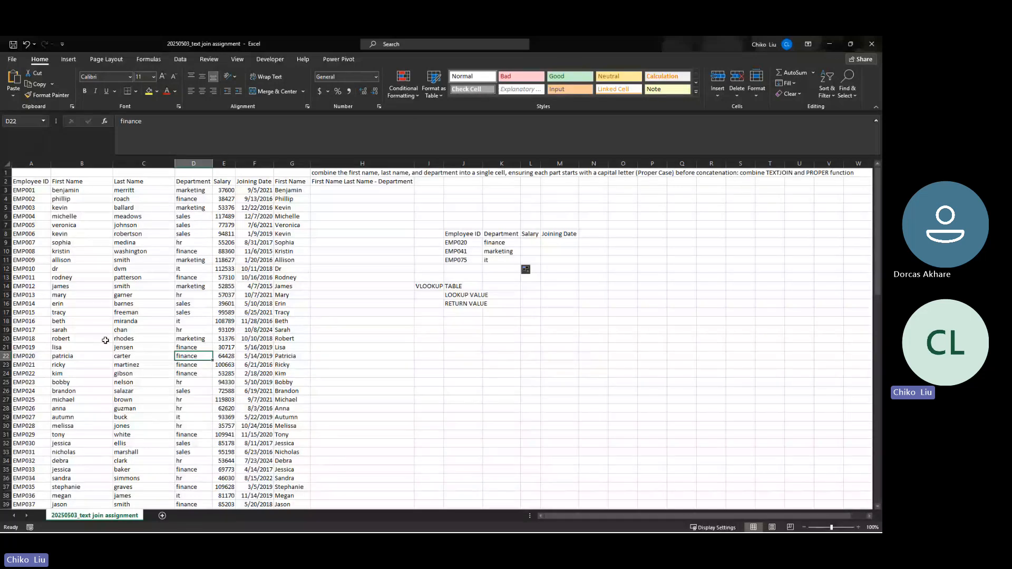
Verify EMP041 as marketing and EMP075 as it against the employee table
{"action": "scroll", "coordinate": [106, 341], "scroll_direction": "down", "scroll_amount": 2}
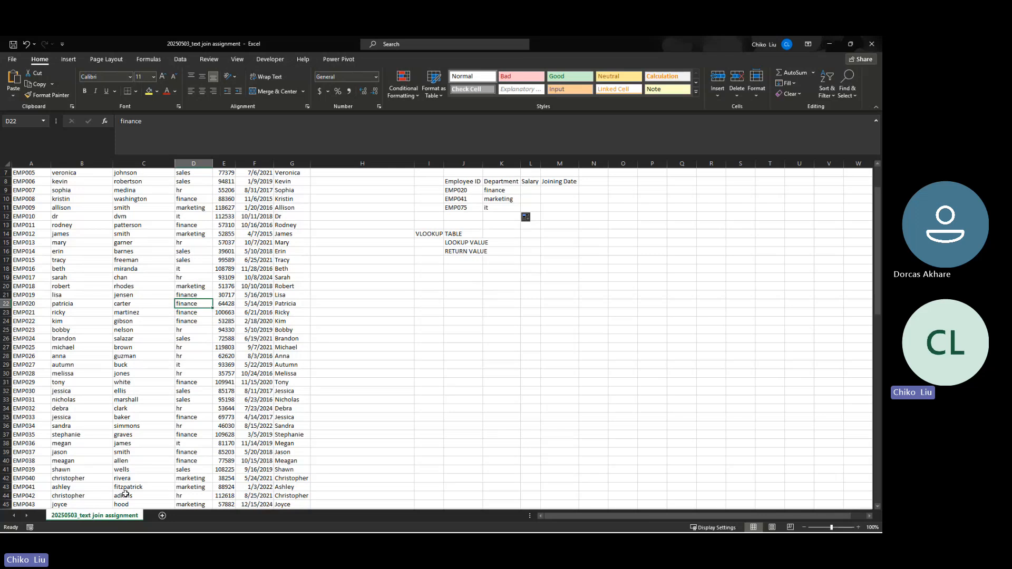
{"action": "left_click", "coordinate": [187, 487]}
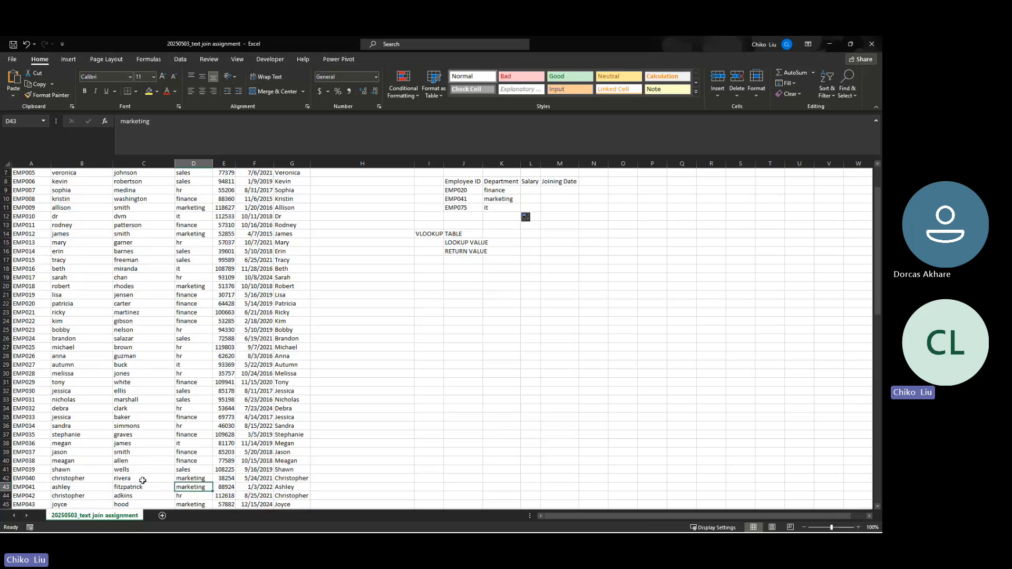
{"action": "left_click", "coordinate": [458, 208]}
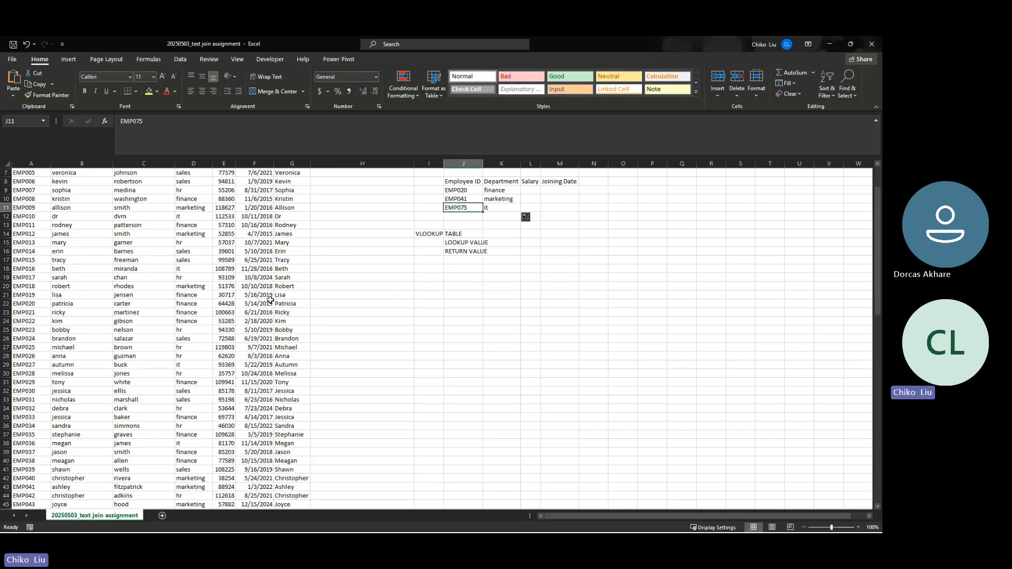
{"action": "scroll", "coordinate": [208, 323], "scroll_direction": "down", "scroll_amount": 8}
{"action": "scroll", "coordinate": [202, 321], "scroll_direction": "down", "scroll_amount": 5}
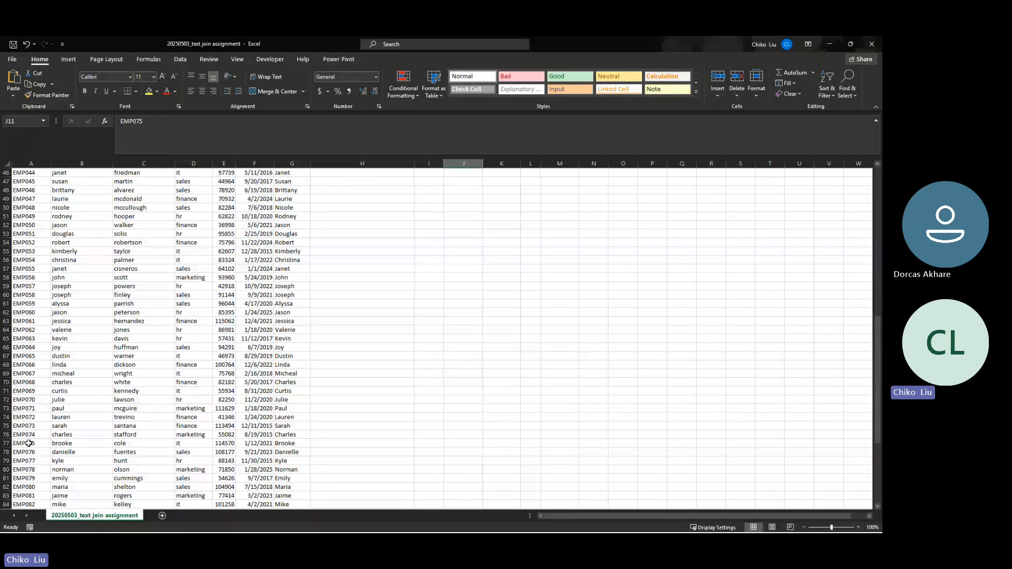
{"action": "left_click", "coordinate": [31, 443]}
{"action": "left_click", "coordinate": [71, 443]}
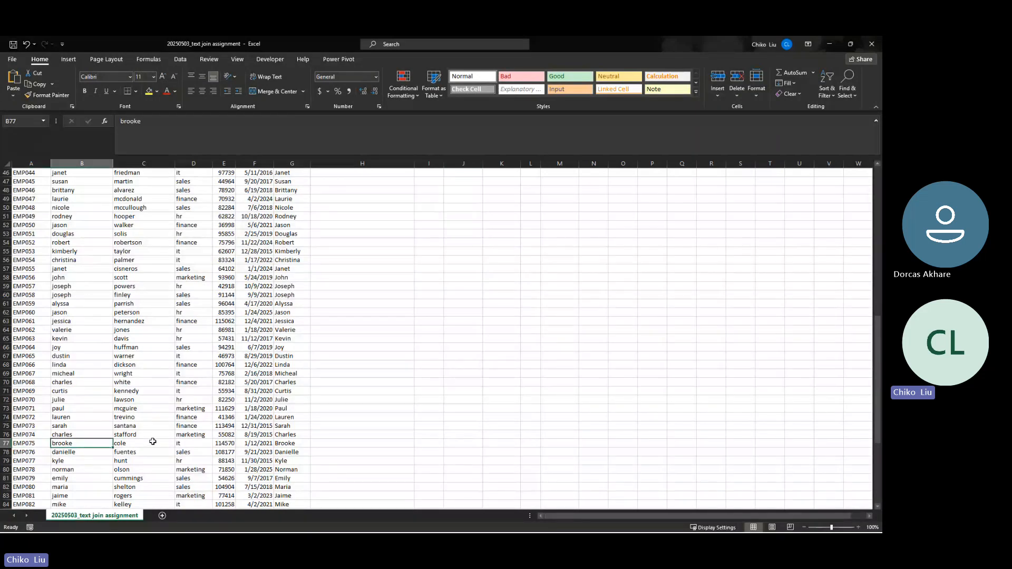
{"action": "left_click", "coordinate": [152, 443]}
{"action": "left_click", "coordinate": [178, 445]}
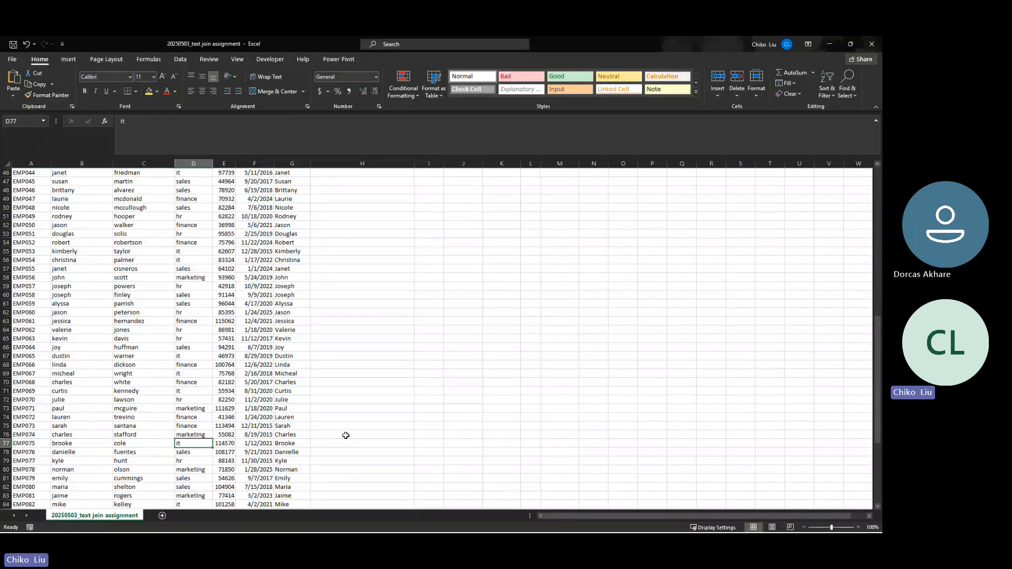
{"action": "scroll", "coordinate": [346, 438], "scroll_direction": "up", "scroll_amount": 2}
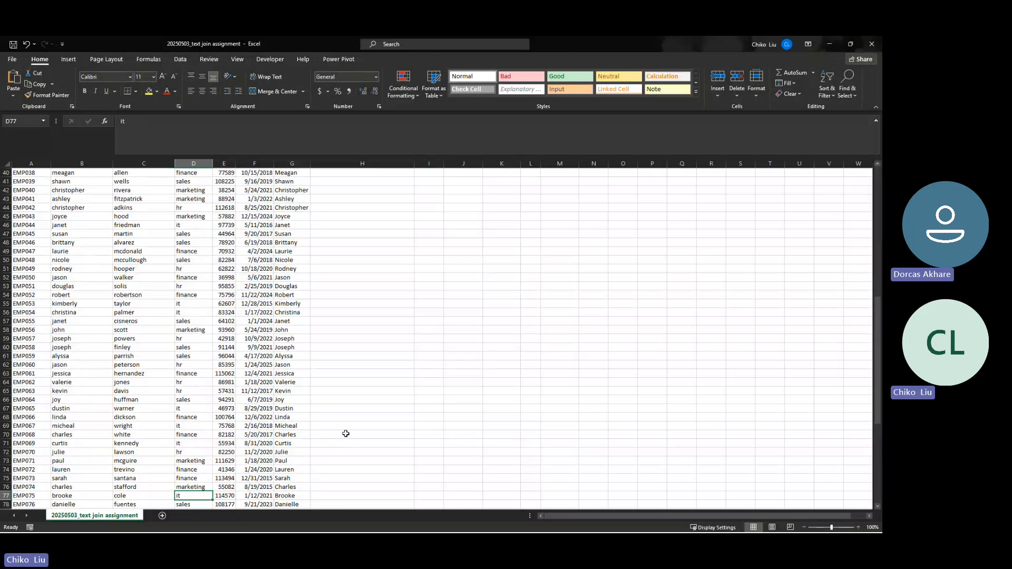
{"action": "scroll", "coordinate": [347, 433], "scroll_direction": "up", "scroll_amount": 6}
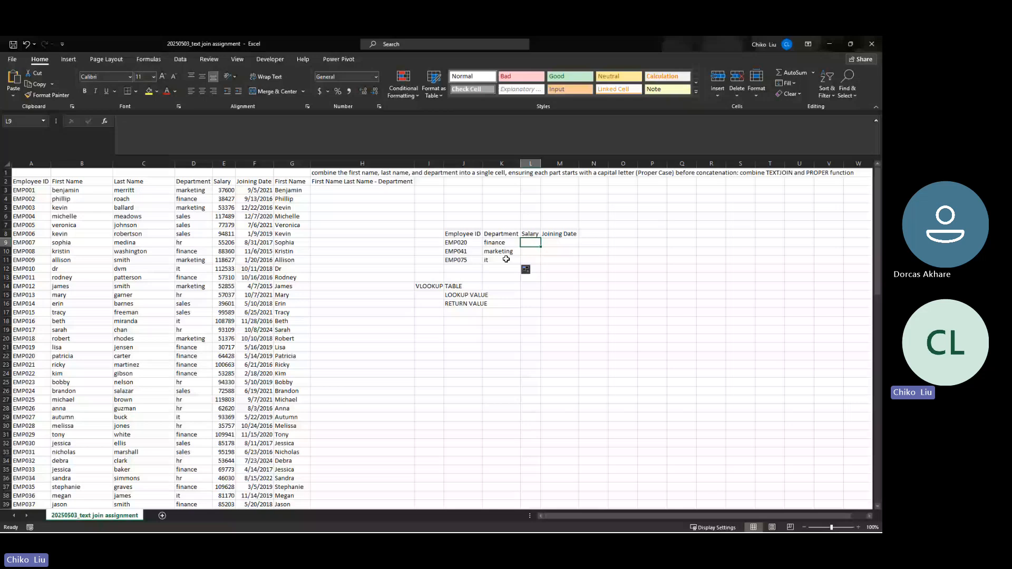
Start a salary VLOOKUP with lookup value $J9 and table array $A$3:$F$102
{"action": "type", "text": "=VLOOKUP("}
{"action": "key", "text": "ctrl+a"}
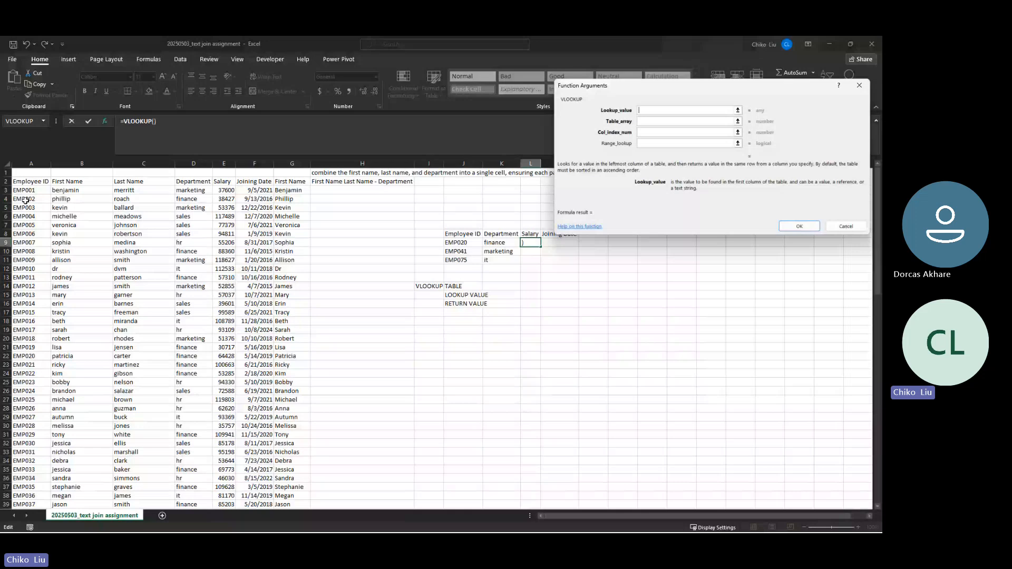
{"action": "type", "text": "$"}
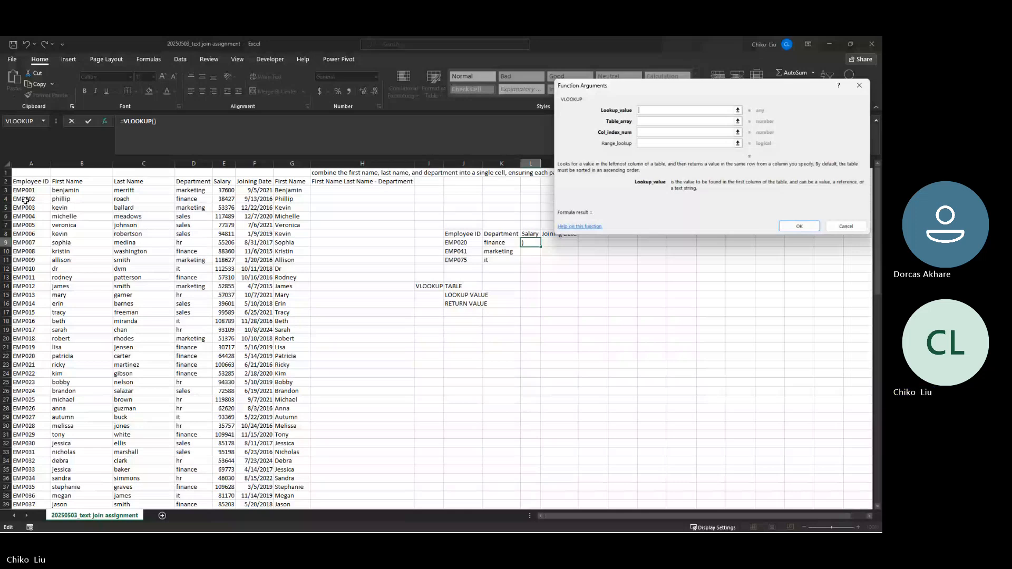
{"action": "left_click", "coordinate": [476, 244]}
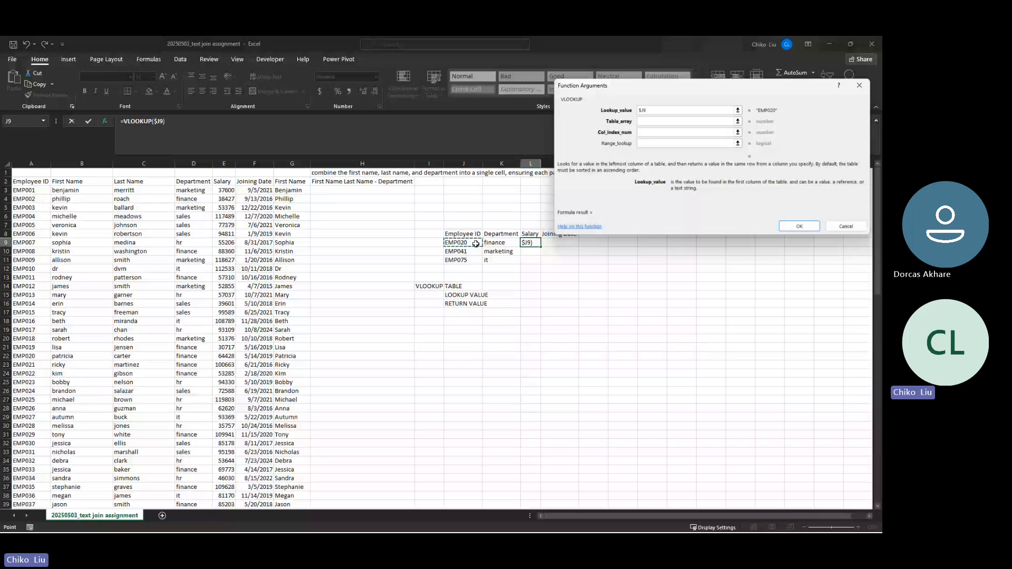
{"action": "left_click", "coordinate": [671, 125]}
{"action": "left_click", "coordinate": [35, 192]}
{"action": "left_click_drag", "start_coordinate": [36, 192], "coordinate": [262, 484]}
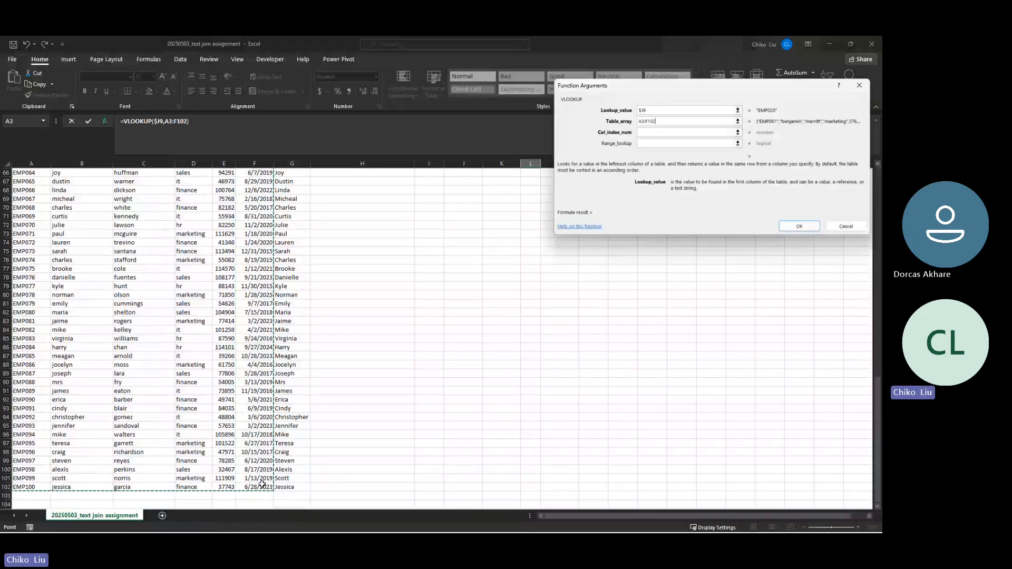
{"action": "key", "text": "F4"}
Use column 5 with exact match 0, fill down to L11, and widen column L
{"action": "scroll", "coordinate": [262, 483], "scroll_direction": "up", "scroll_amount": 20}
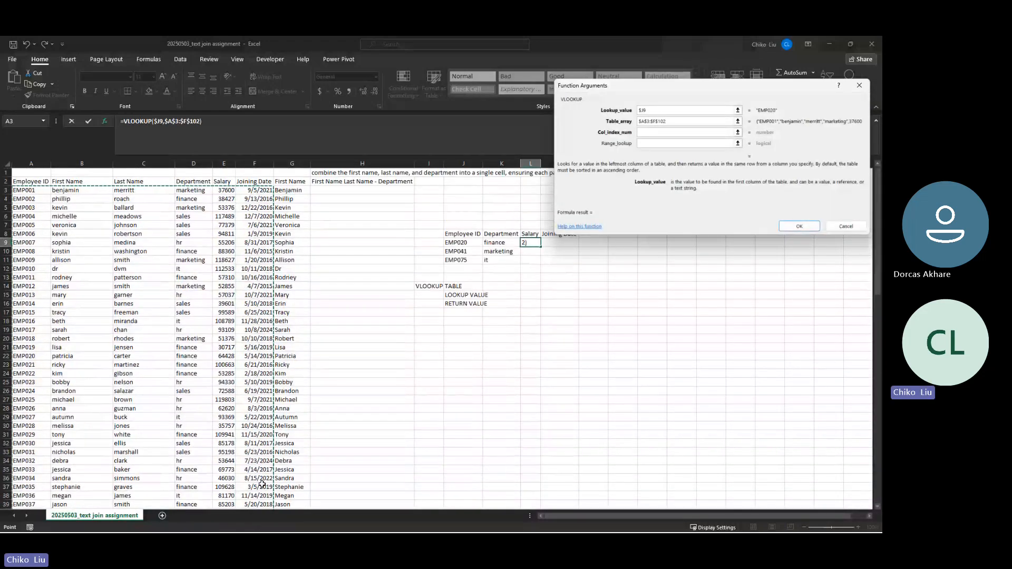
{"action": "key", "text": "Tab"}
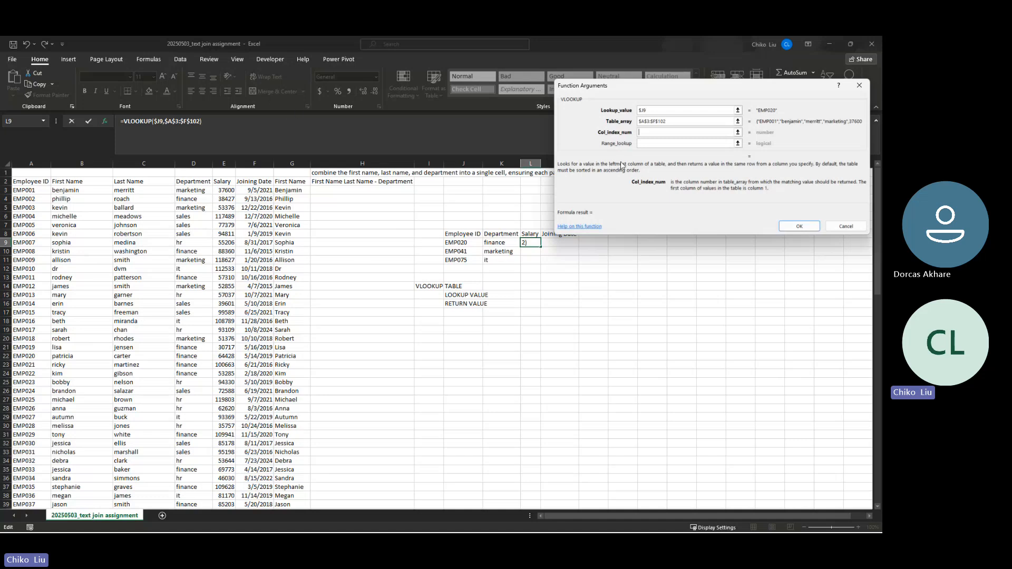
{"action": "type", "text": "5"}
{"action": "key", "text": "Tab"}
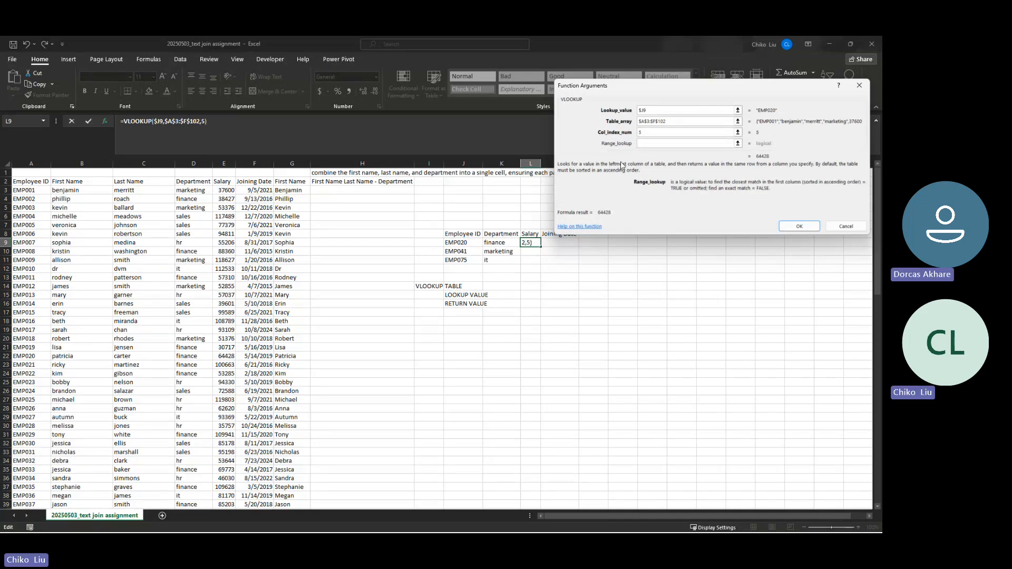
{"action": "type", "text": "0"}
{"action": "left_click", "coordinate": [789, 227]}
{"action": "left_click_drag", "start_coordinate": [540, 247], "coordinate": [539, 268]}
{"action": "left_click_drag", "start_coordinate": [540, 161], "coordinate": [542, 160]}
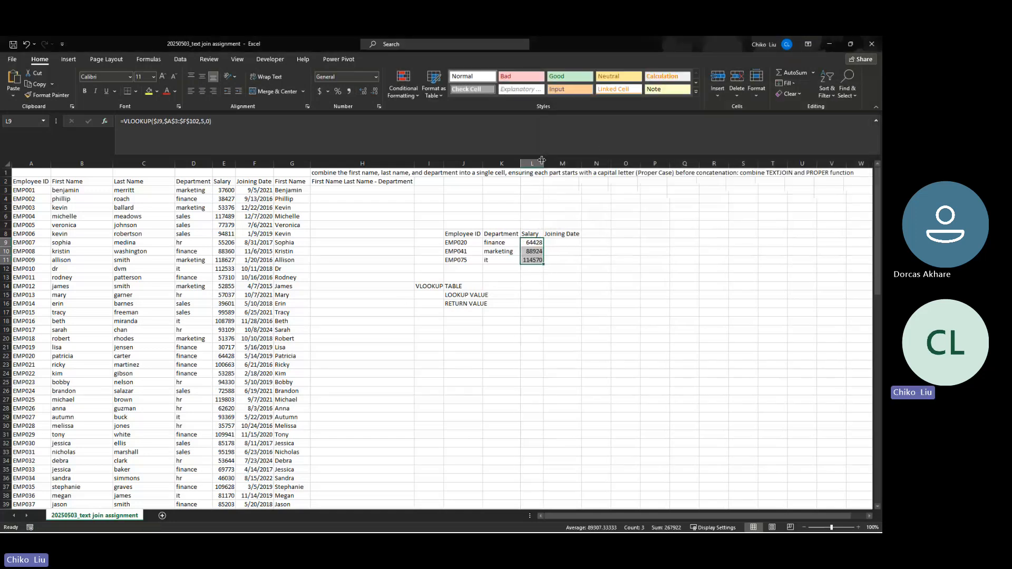
Compare EMP020's row, zoom to 140%, and autofit Salary column E
{"action": "left_click", "coordinate": [38, 358]}
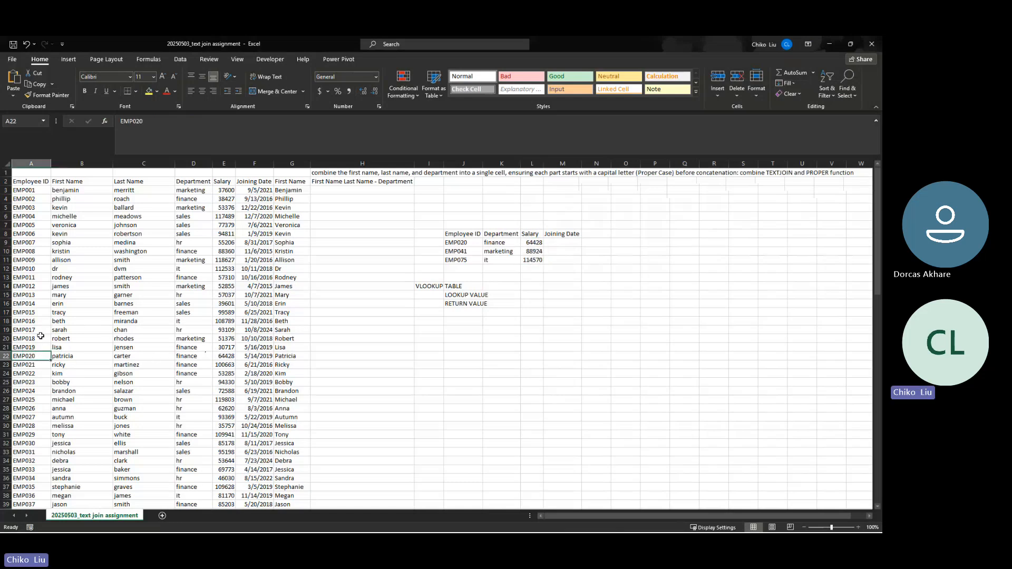
{"action": "left_click", "coordinate": [4, 356]}
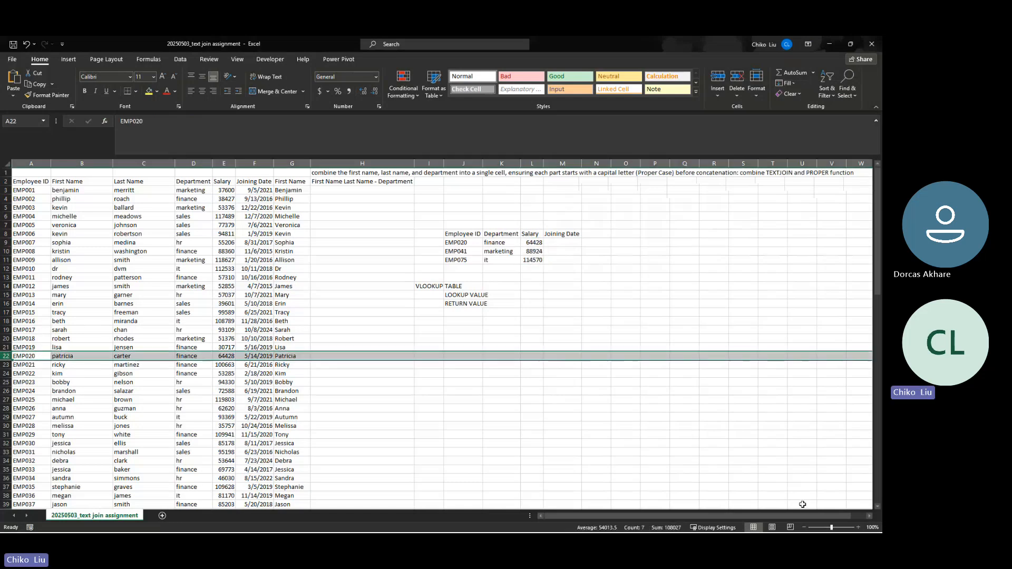
{"action": "left_click", "coordinate": [858, 527]}
{"action": "left_click", "coordinate": [858, 527]}
{"action": "left_click", "coordinate": [858, 527]}
{"action": "left_click", "coordinate": [858, 527]}
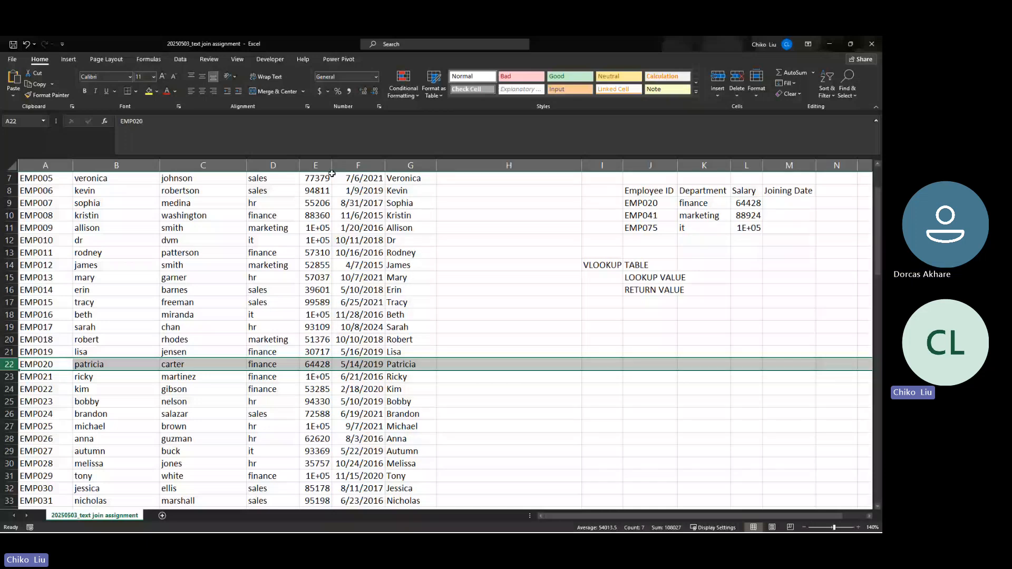
{"action": "double_click", "coordinate": [332, 169]}
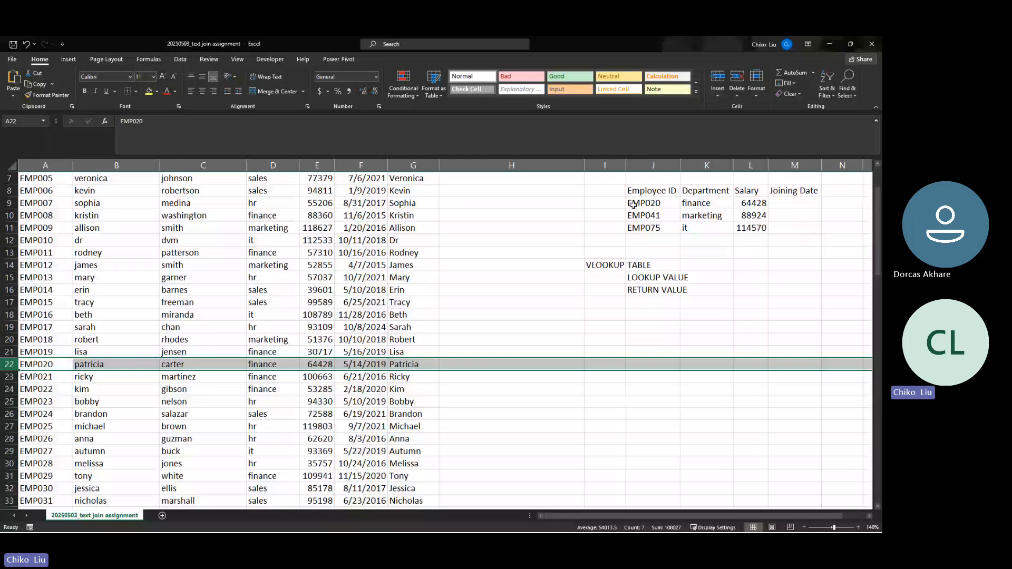
{"action": "left_click_drag", "start_coordinate": [633, 205], "coordinate": [636, 227]}
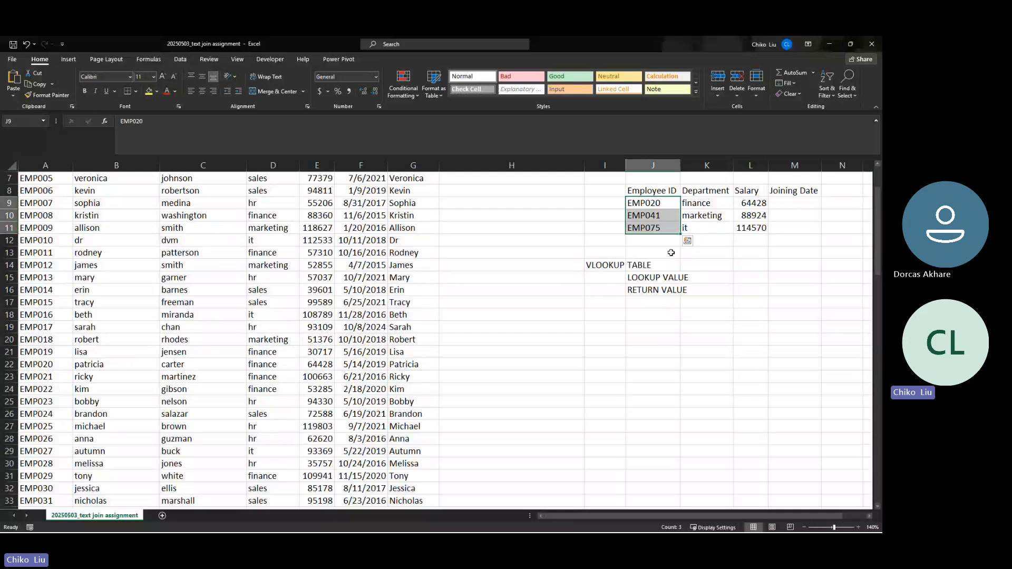
Start a VLOOKUP in M9 with $J9 as the lookup value
{"action": "left_click", "coordinate": [779, 204]}
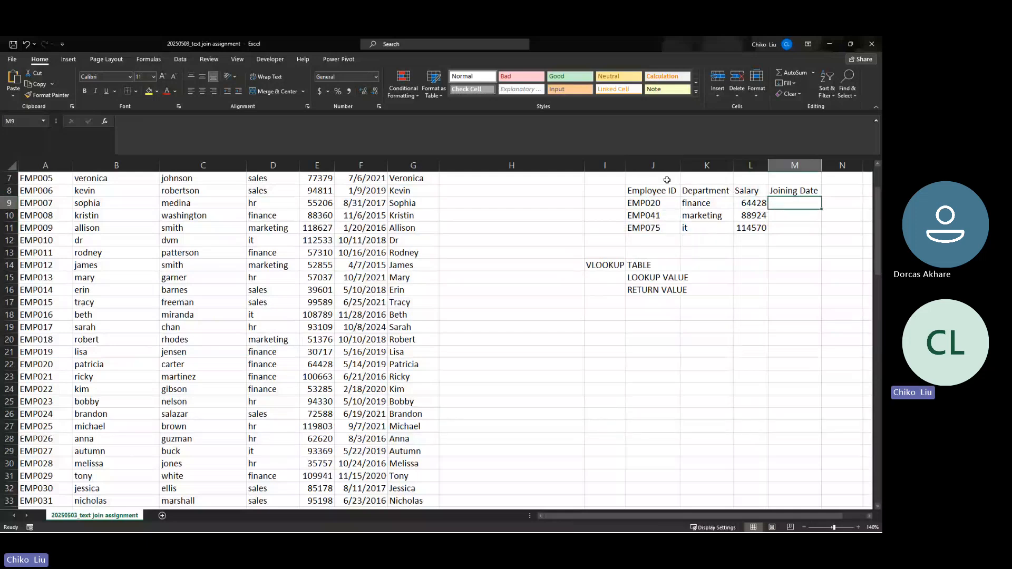
{"action": "left_click", "coordinate": [104, 125]}
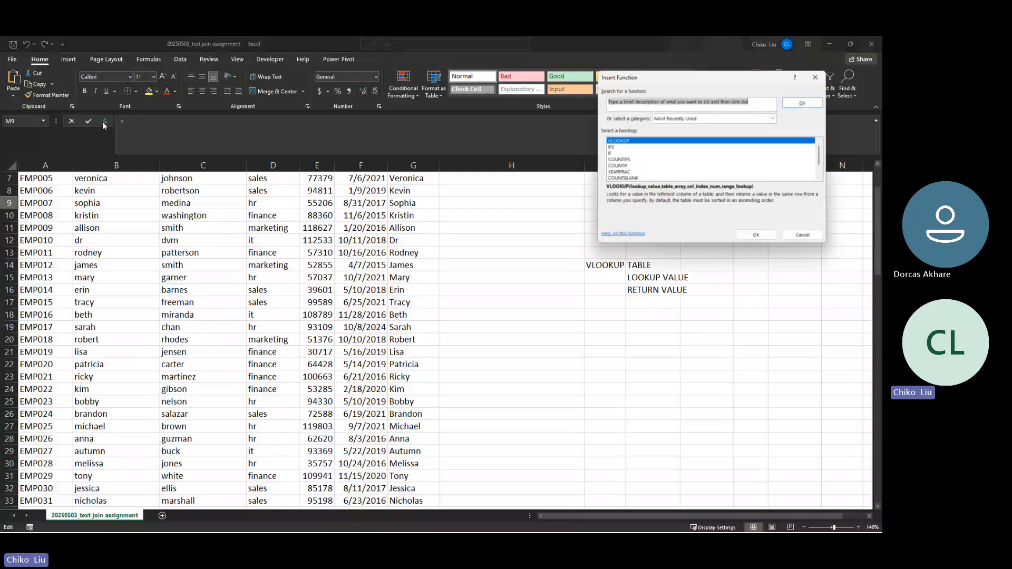
{"action": "double_click", "coordinate": [636, 141]}
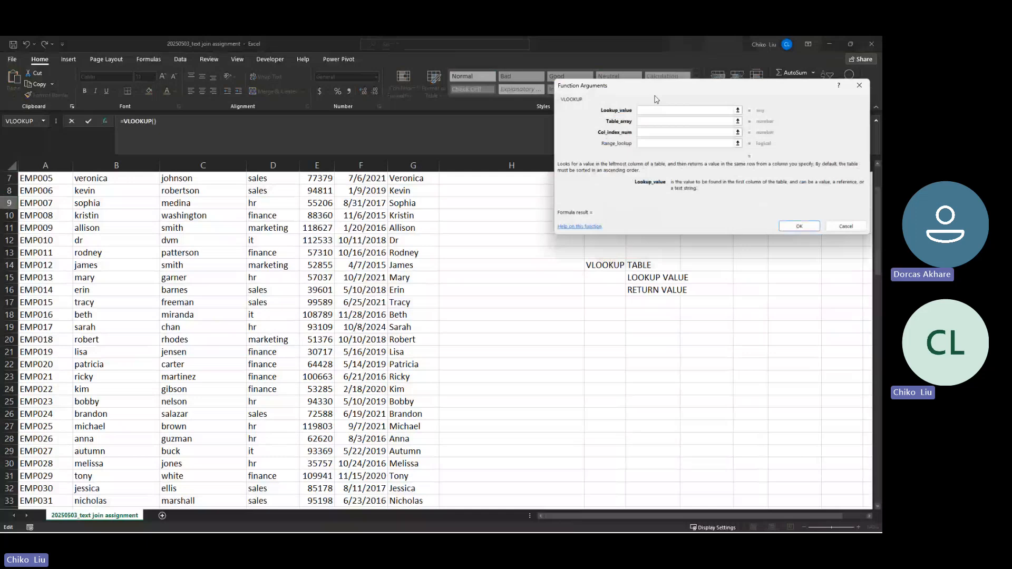
{"action": "left_click_drag", "start_coordinate": [656, 100], "coordinate": [575, 279]}
{"action": "left_click", "coordinate": [652, 203]}
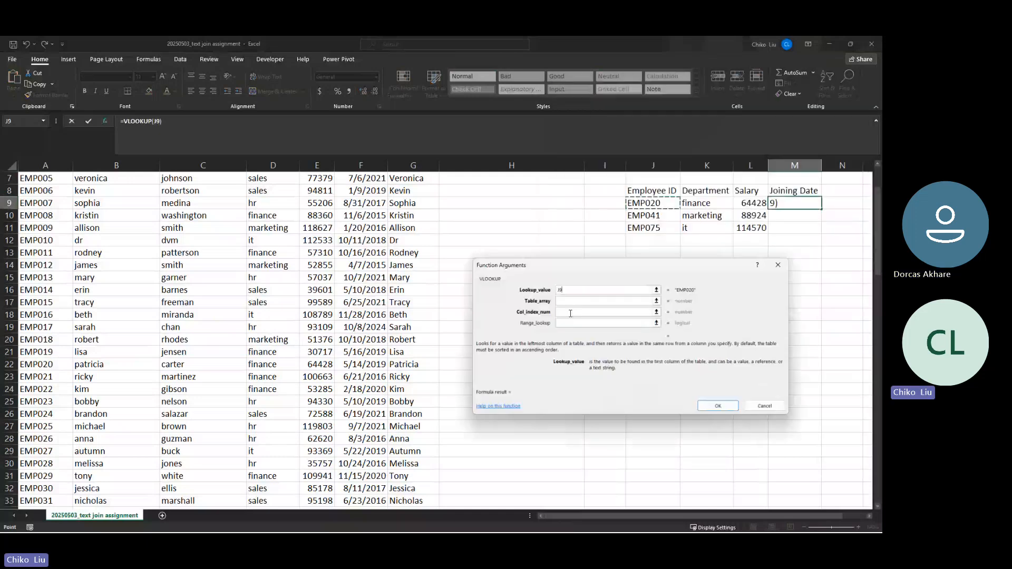
{"action": "key", "text": "F4"}
{"action": "key", "text": "F4"}
{"action": "key", "text": "F4"}
Set table $A$2:$F$102, column 6 and exact match 0, returning 43599
{"action": "left_click", "coordinate": [570, 303]}
{"action": "scroll", "coordinate": [260, 327], "scroll_direction": "down", "scroll_amount": 4}
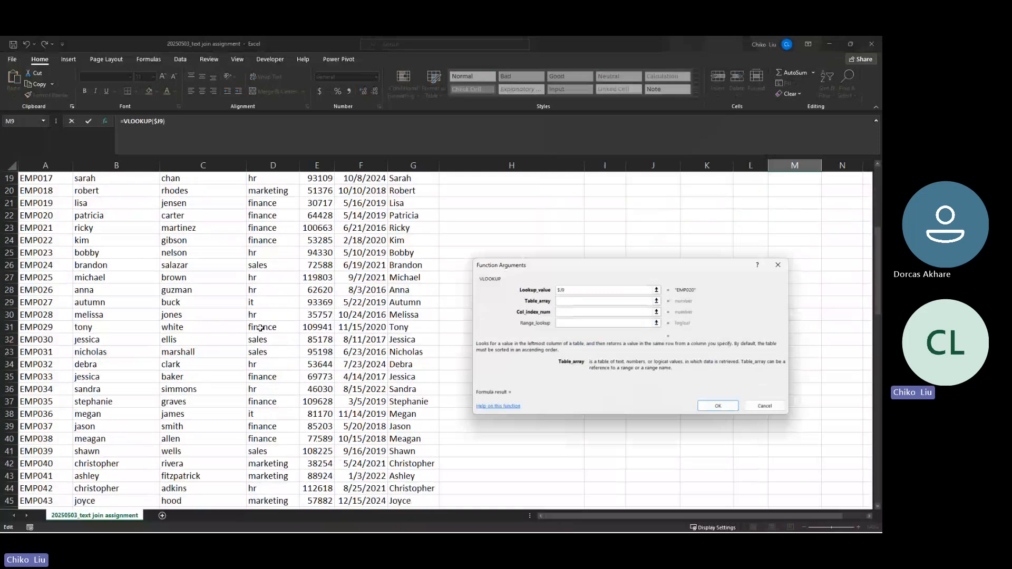
{"action": "scroll", "coordinate": [261, 328], "scroll_direction": "down", "scroll_amount": 20}
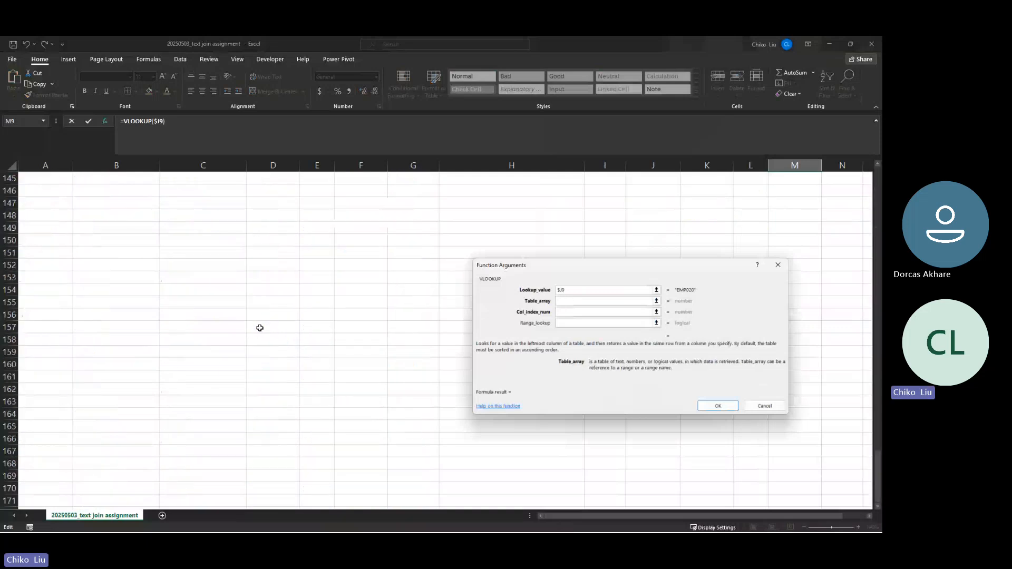
{"action": "scroll", "coordinate": [260, 328], "scroll_direction": "up", "scroll_amount": 20}
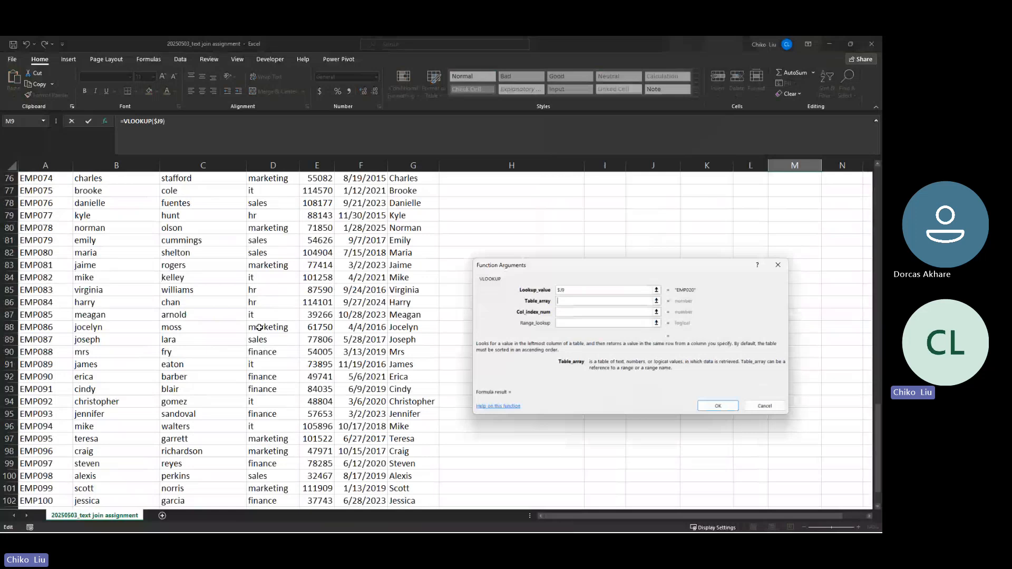
{"action": "key", "text": "F4"}
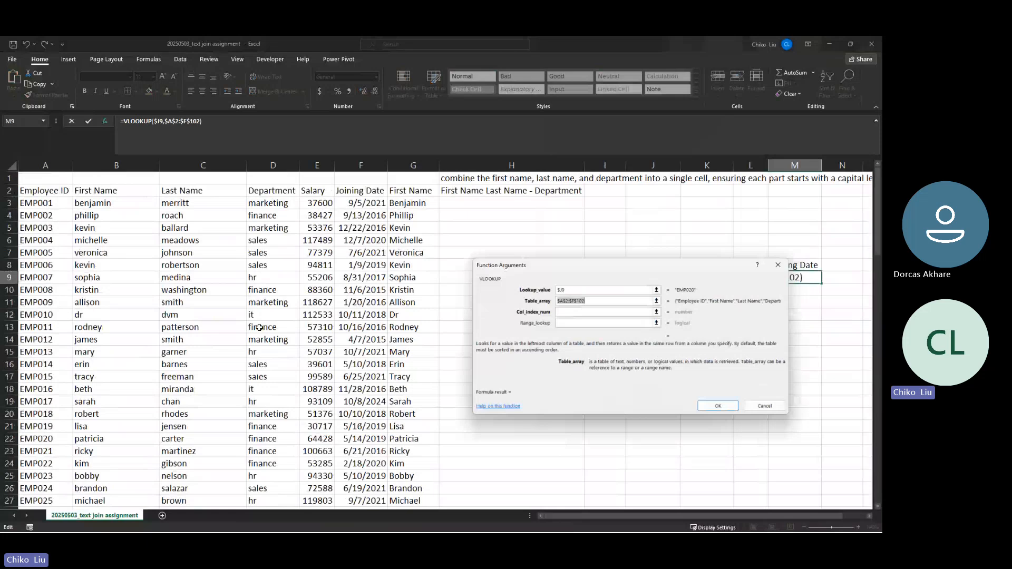
{"action": "key", "text": "Tab"}
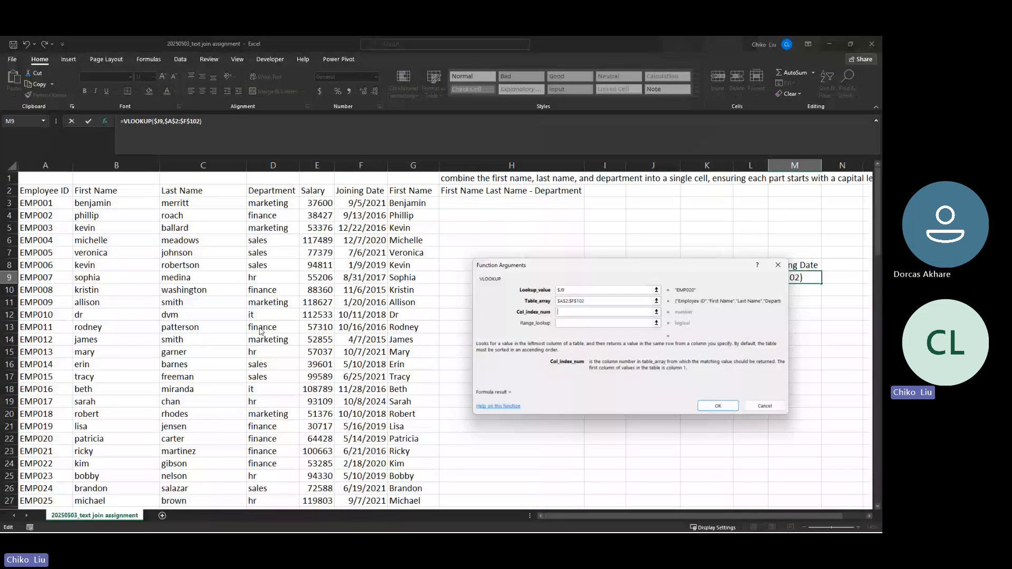
{"action": "type", "text": "6"}
{"action": "key", "text": "Tab"}
{"action": "type", "text": "0"}
{"action": "key", "text": "Return"}
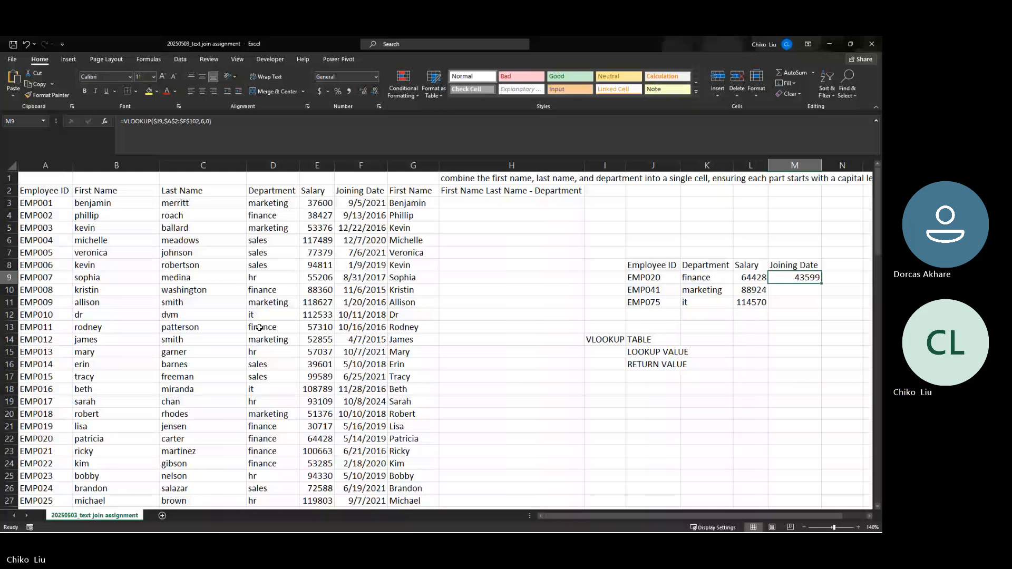
Fill M9's formula down to M11, returning 44564 and 44208
{"action": "double_click", "coordinate": [822, 284]}
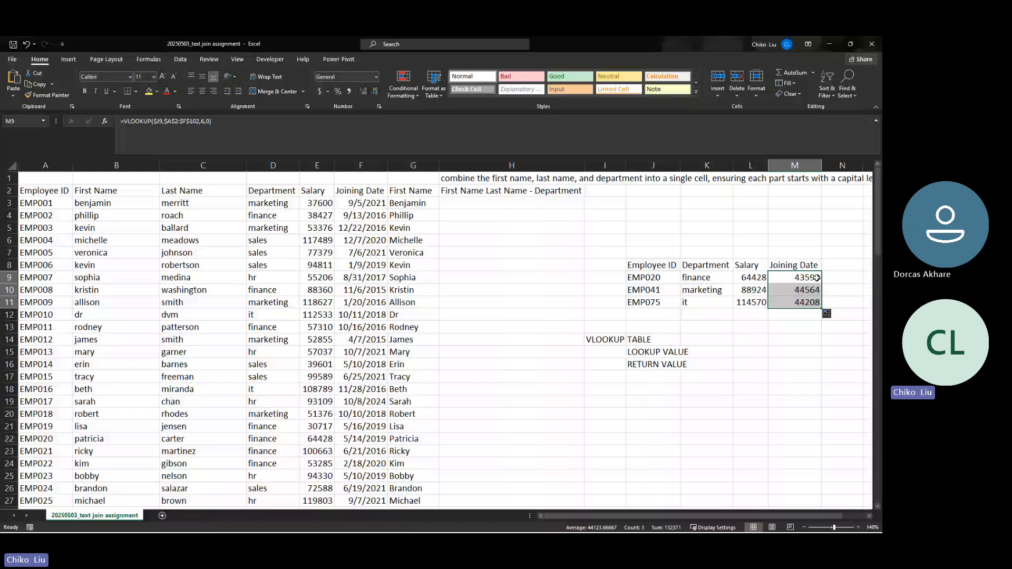
{"action": "left_click_drag", "start_coordinate": [815, 278], "coordinate": [799, 302]}
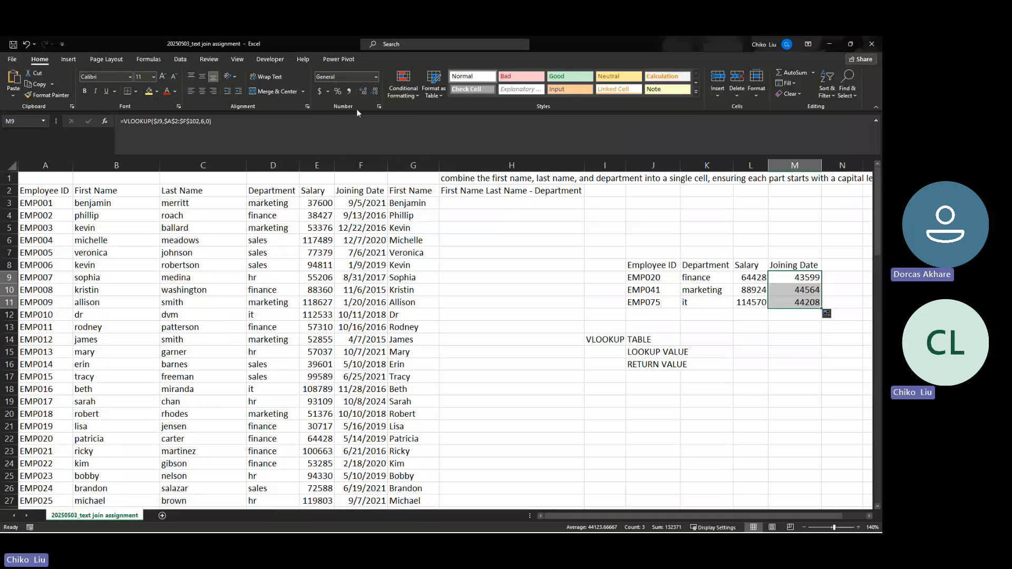
Format the joining dates in M9:M11 as Long Date, e.g. Tuesday, May 14, 2019
{"action": "left_click", "coordinate": [378, 76]}
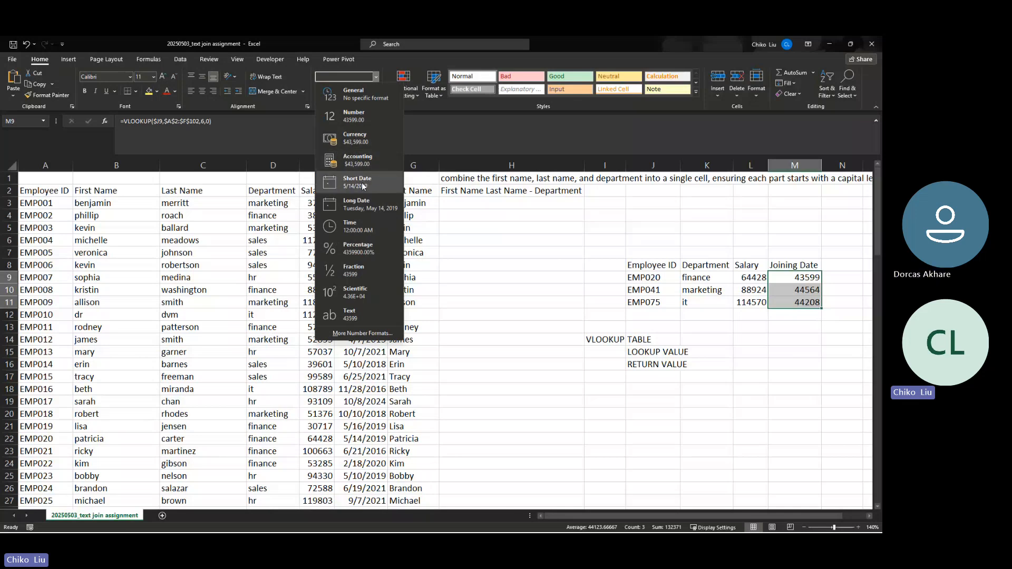
{"action": "left_click", "coordinate": [362, 207]}
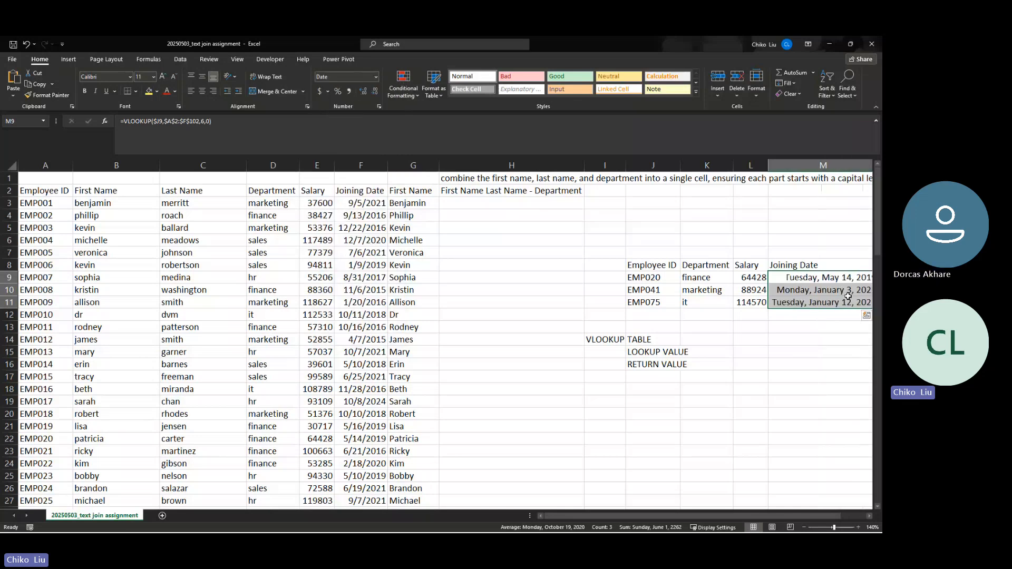
{"action": "left_click_drag", "start_coordinate": [731, 516], "coordinate": [737, 516]}
{"action": "left_click", "coordinate": [375, 77]}
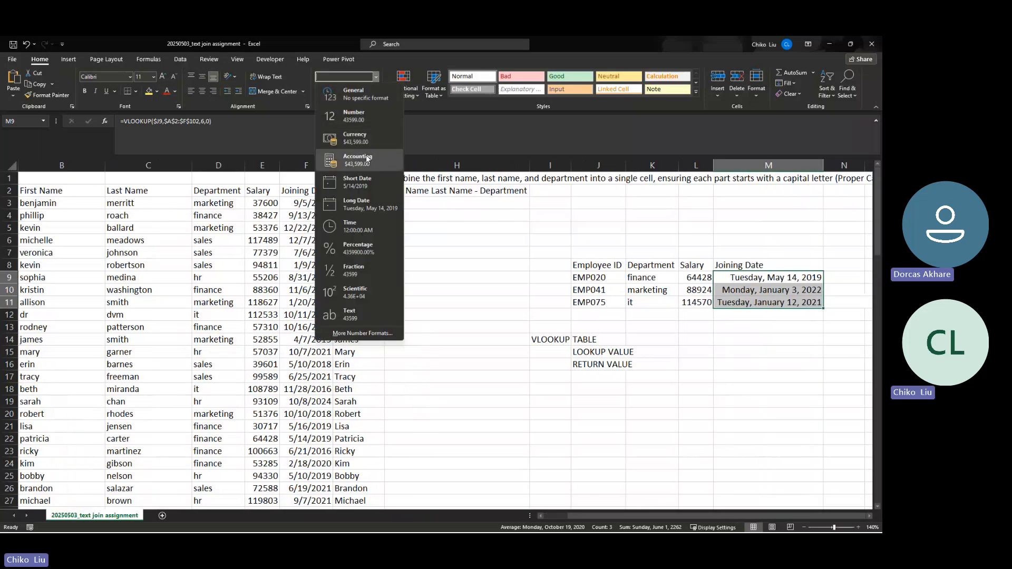
{"action": "left_click", "coordinate": [369, 191]}
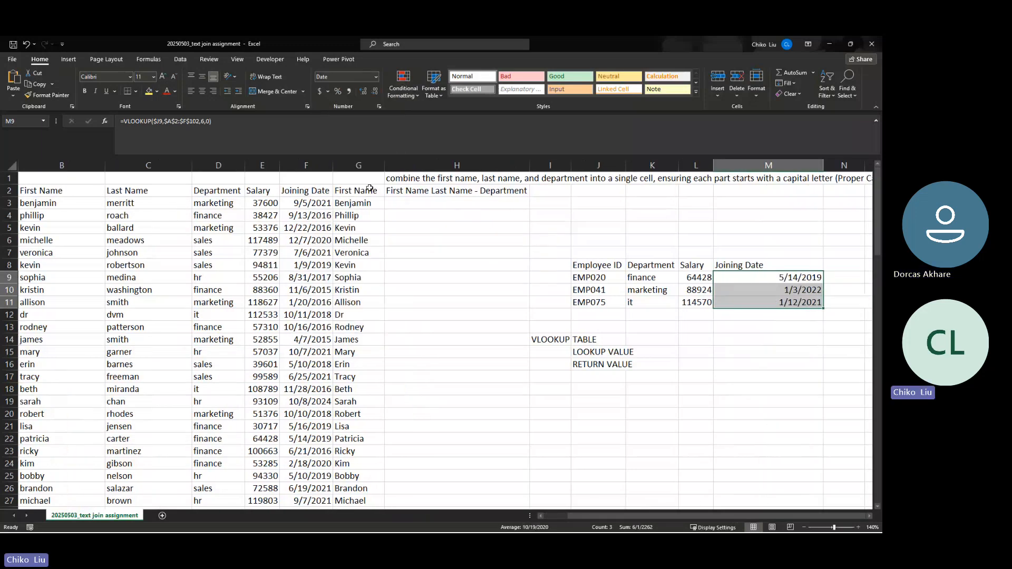
{"action": "left_click", "coordinate": [376, 78]}
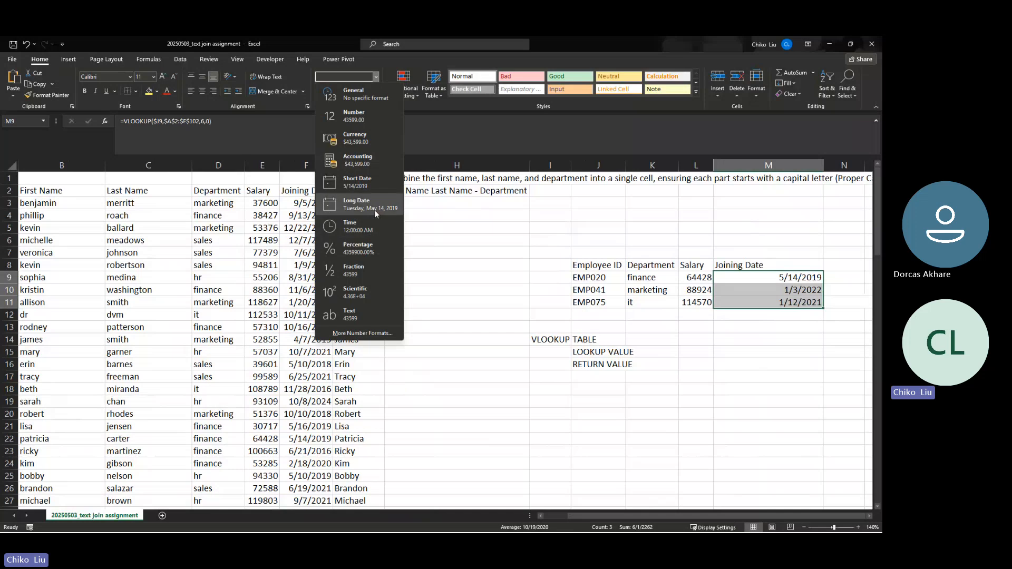
{"action": "left_click", "coordinate": [374, 210]}
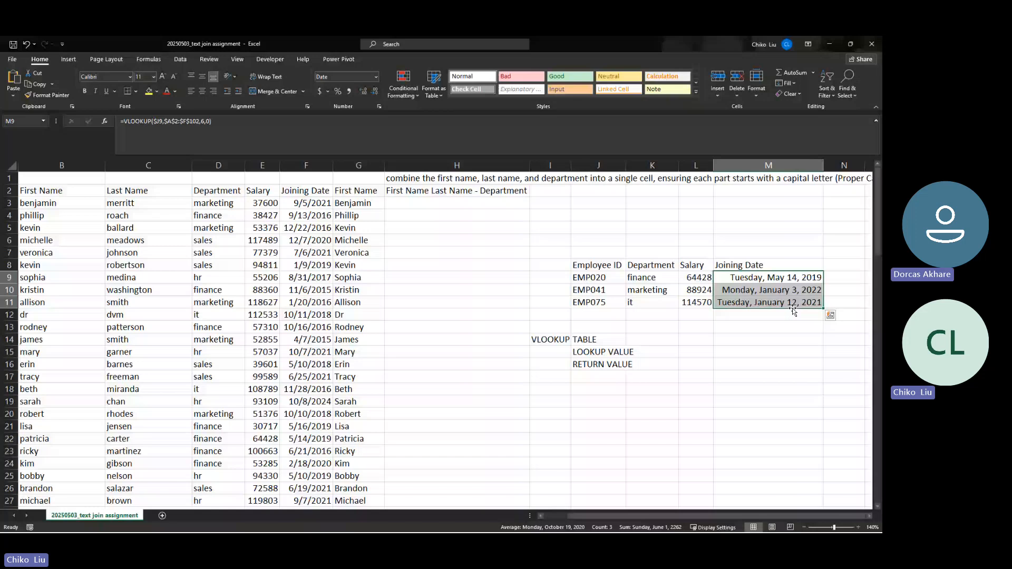
Undo the alignment and date formatting on M9:M11, showing serials 43599, 44564 and 44208
{"action": "left_click_drag", "start_coordinate": [585, 265], "coordinate": [709, 302]}
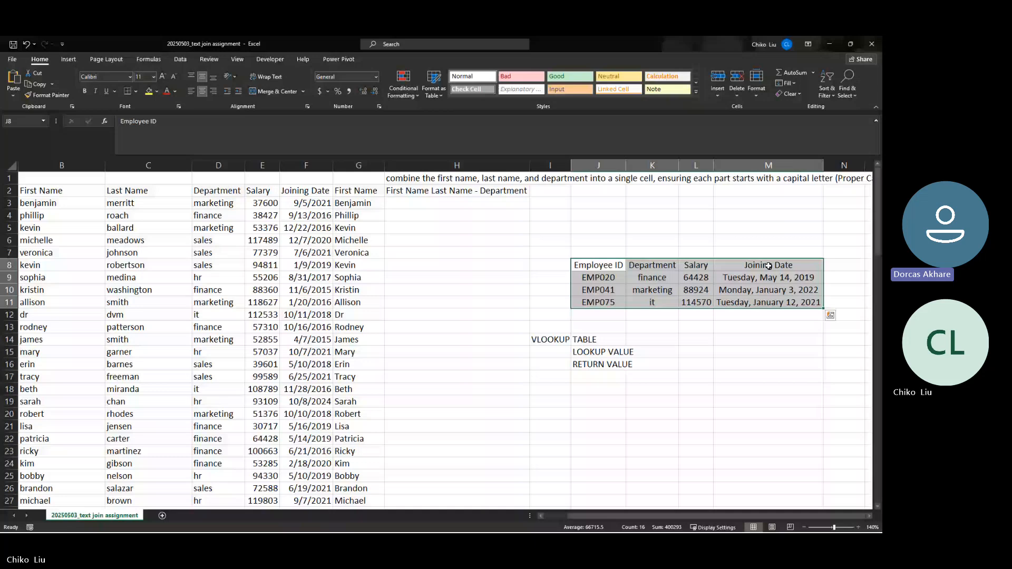
{"action": "left_click_drag", "start_coordinate": [768, 266], "coordinate": [593, 265]}
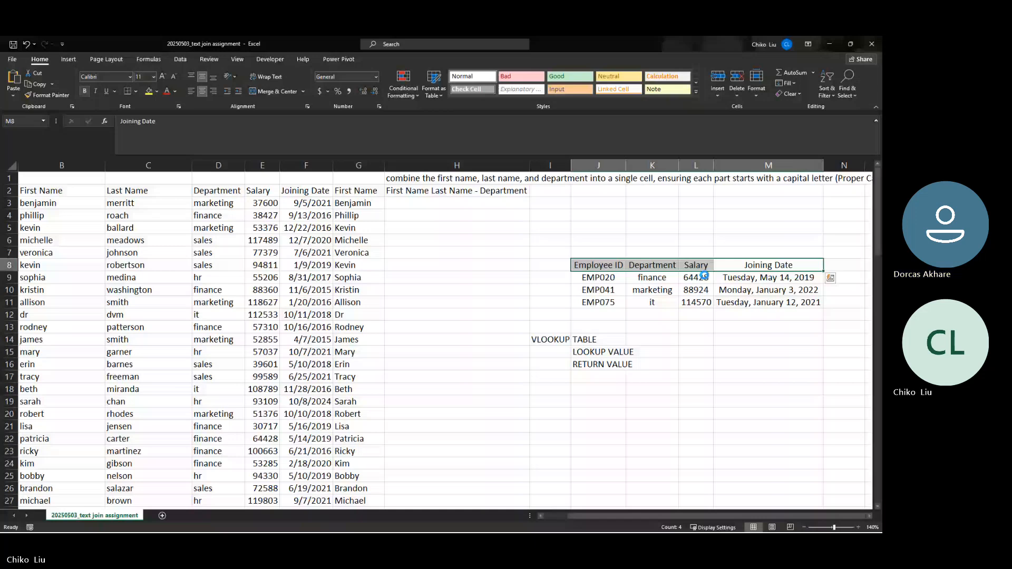
{"action": "left_click_drag", "start_coordinate": [718, 278], "coordinate": [715, 300]}
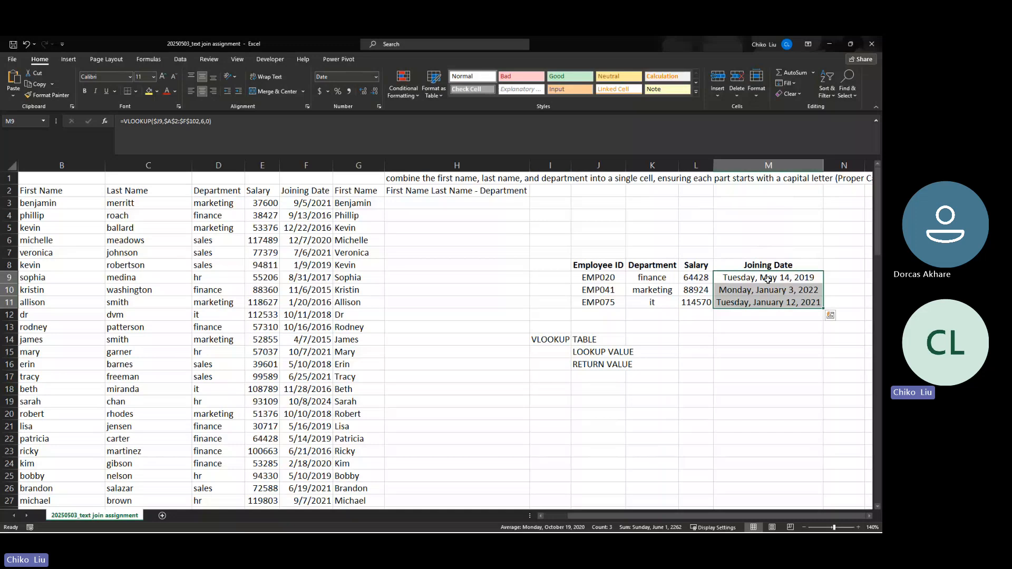
{"action": "left_click", "coordinate": [744, 277]}
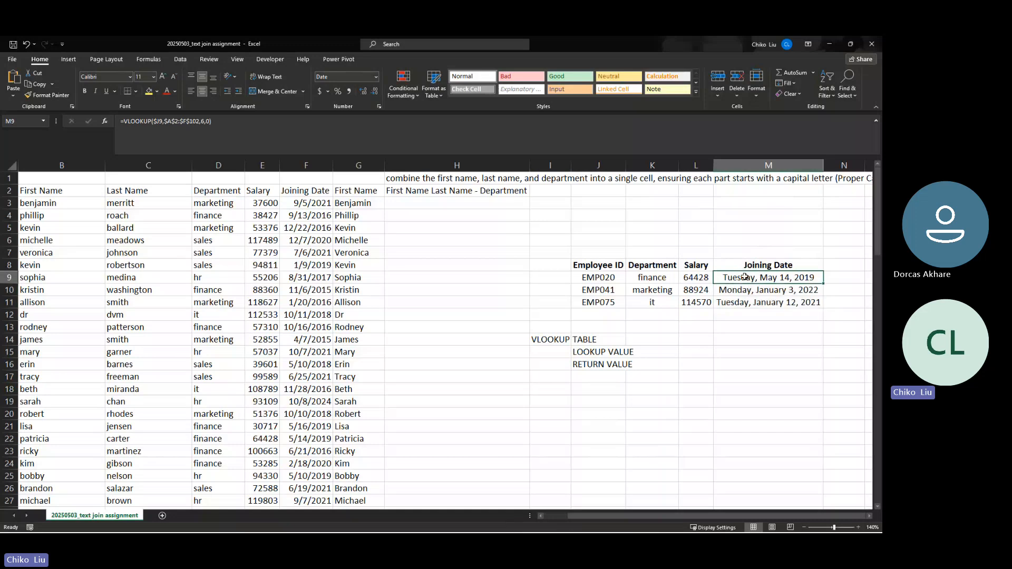
{"action": "left_click_drag", "start_coordinate": [745, 277], "coordinate": [737, 300]}
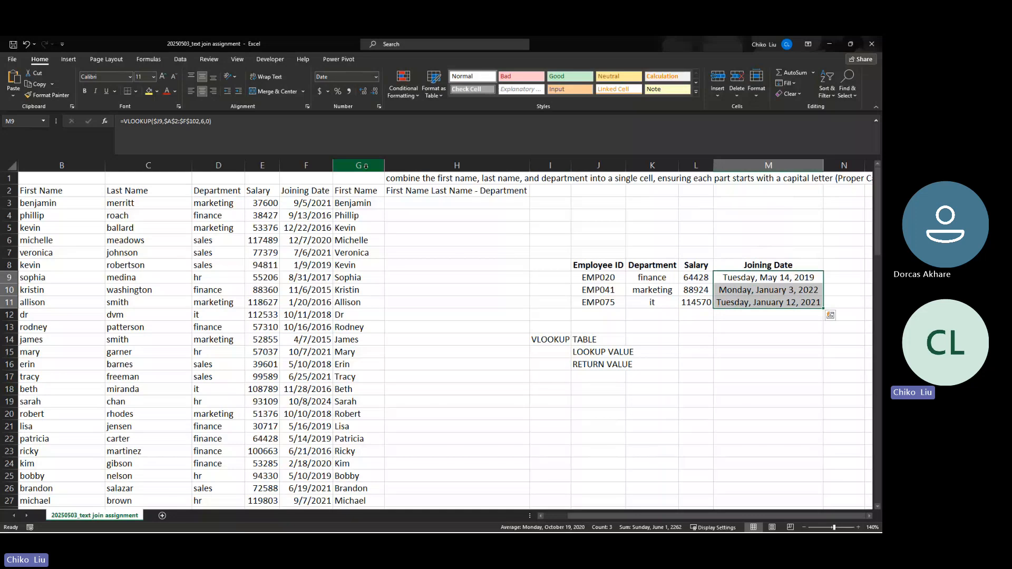
{"action": "key", "text": "ctrl+z"}
{"action": "key", "text": "ctrl+z"}
{"action": "key", "text": "ctrl+z"}
{"action": "key", "text": "ctrl+z"}
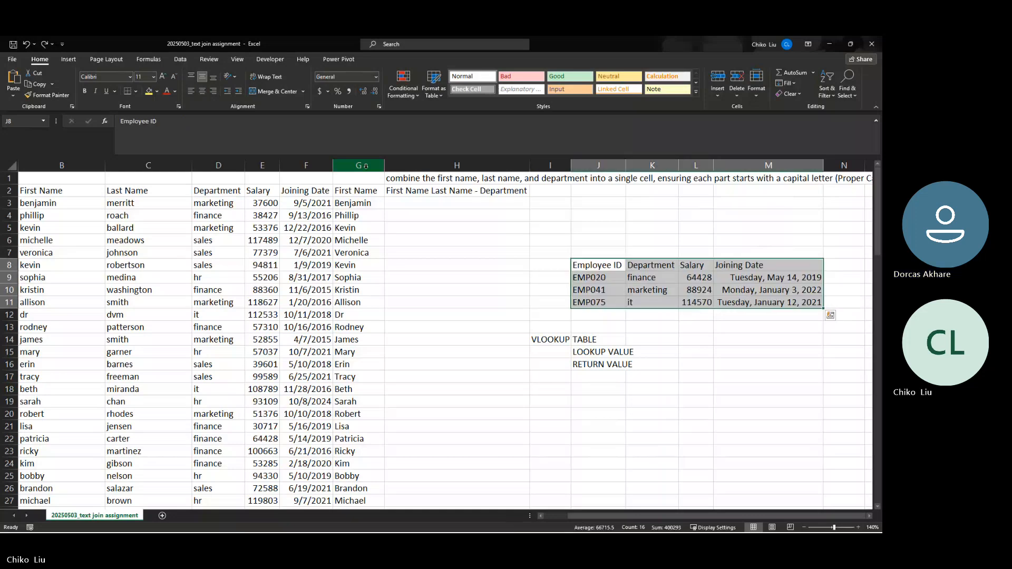
{"action": "key", "text": "ctrl+z"}
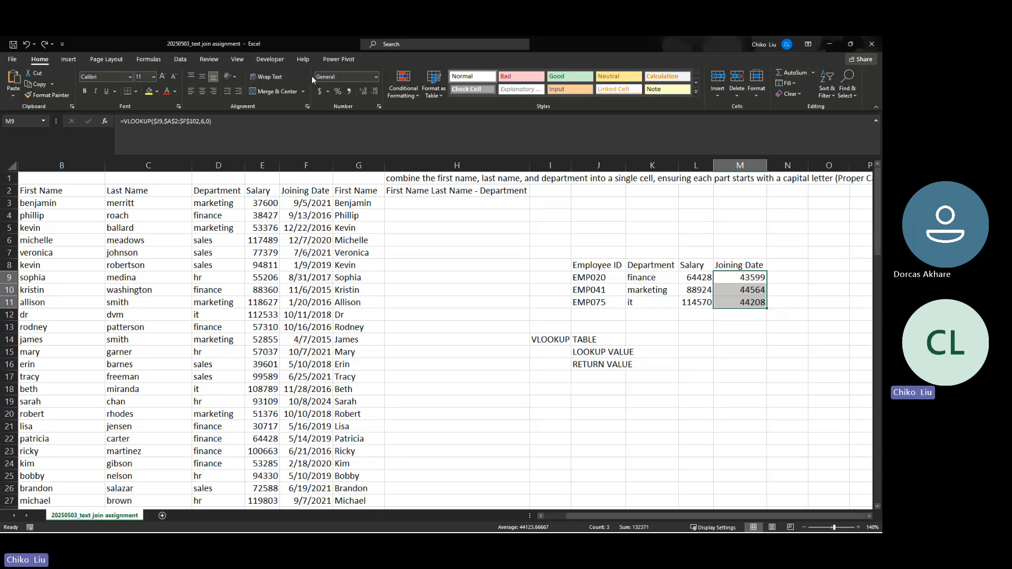
Show the joining dates as Short Date, centre table J8:M11, and bold its header row
{"action": "left_click", "coordinate": [374, 78]}
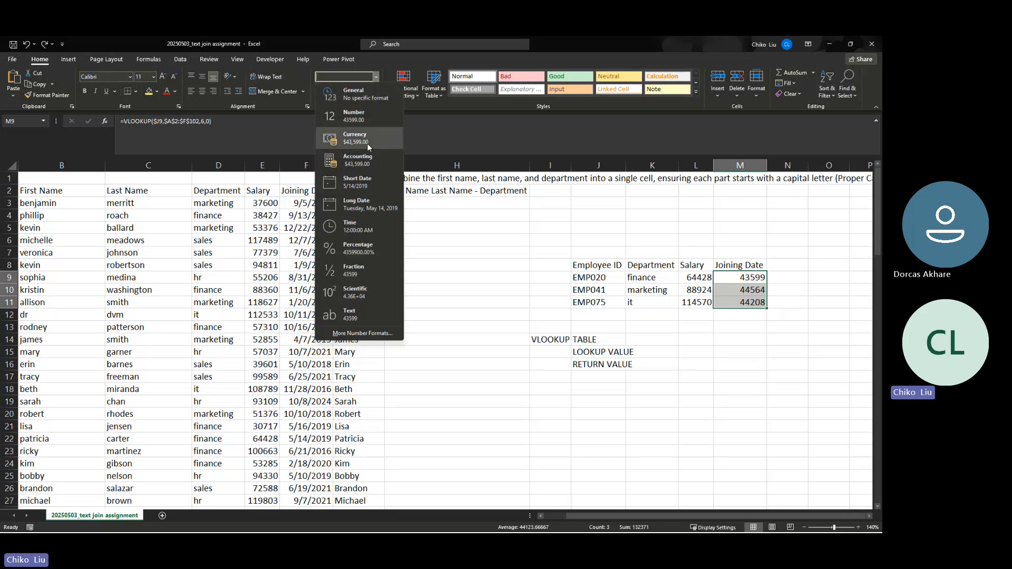
{"action": "left_click", "coordinate": [368, 185]}
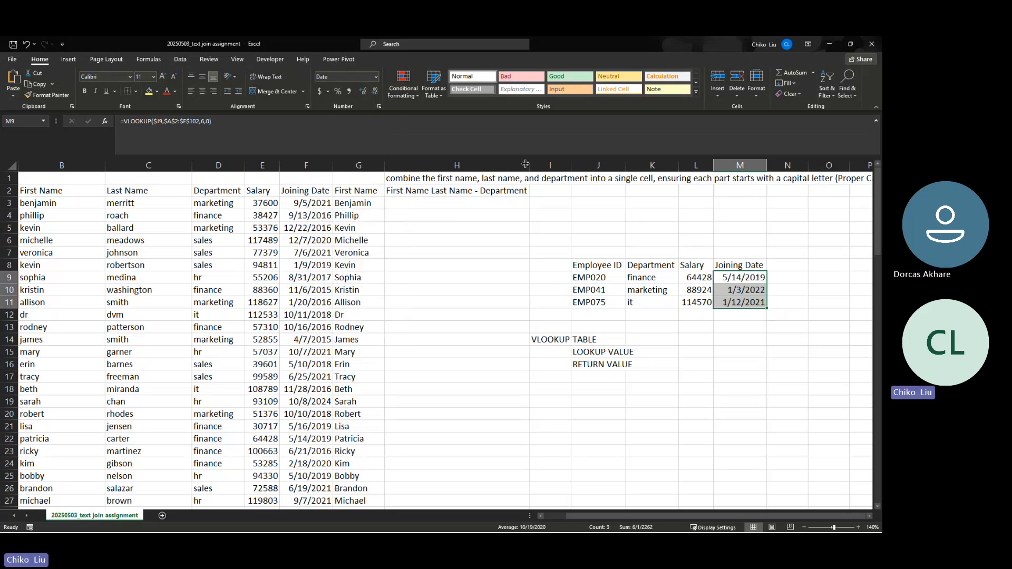
{"action": "left_click_drag", "start_coordinate": [600, 265], "coordinate": [740, 306]}
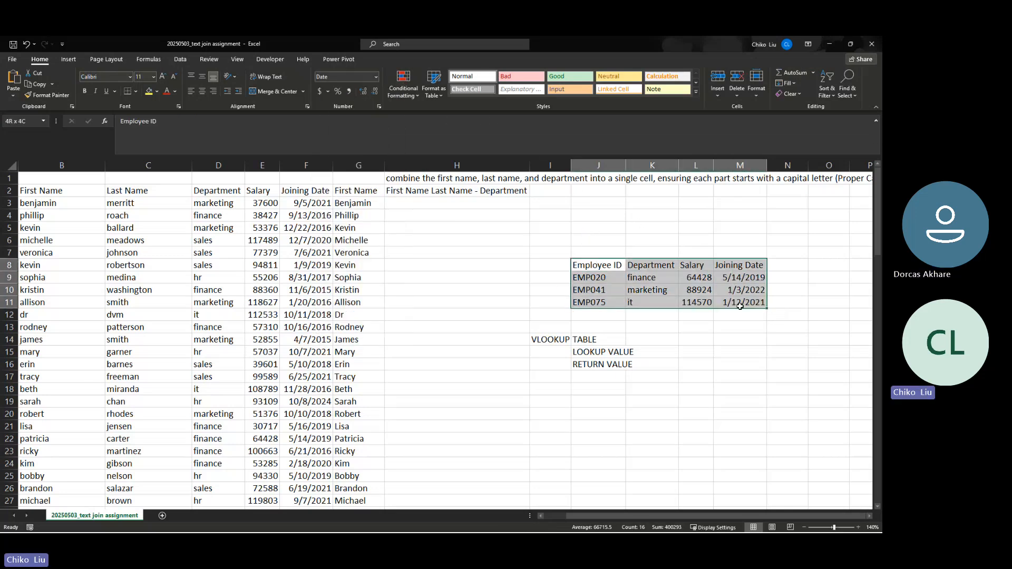
{"action": "left_click", "coordinate": [200, 92]}
{"action": "left_click_drag", "start_coordinate": [739, 266], "coordinate": [595, 265]}
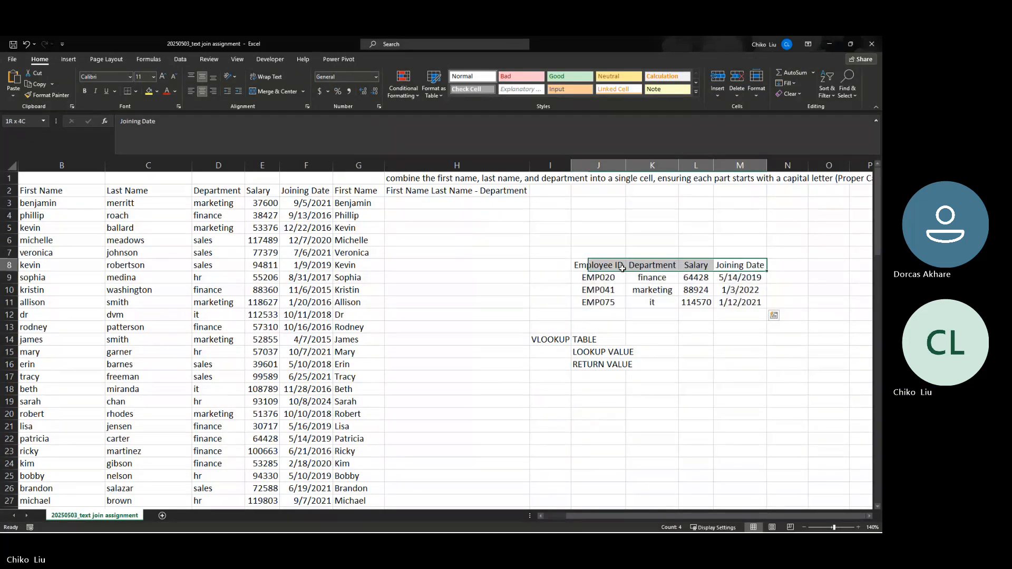
{"action": "left_click", "coordinate": [84, 93]}
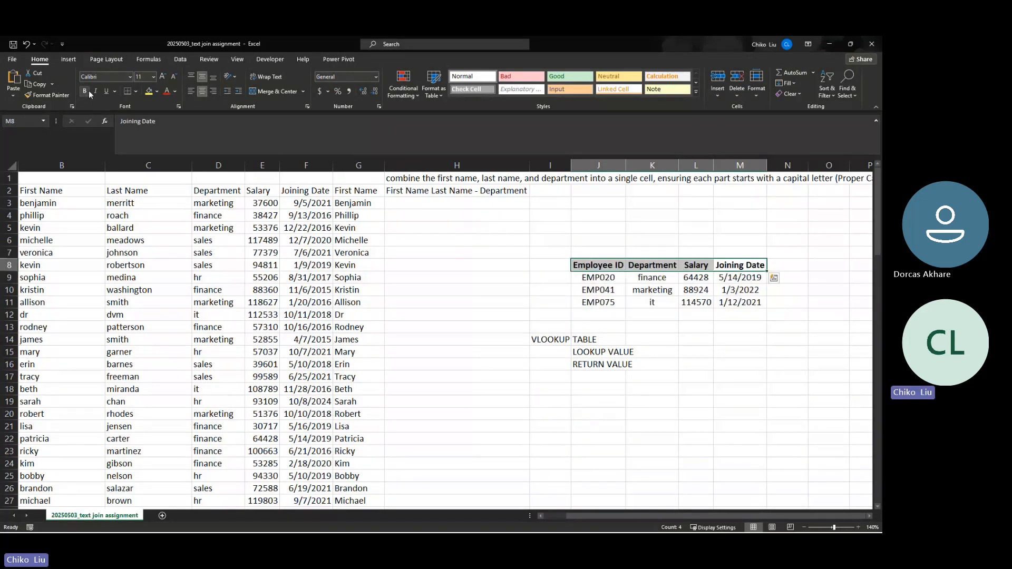
Apply All Borders to every cell of the J8:M11 table
{"action": "left_click_drag", "start_coordinate": [610, 299], "coordinate": [740, 266]}
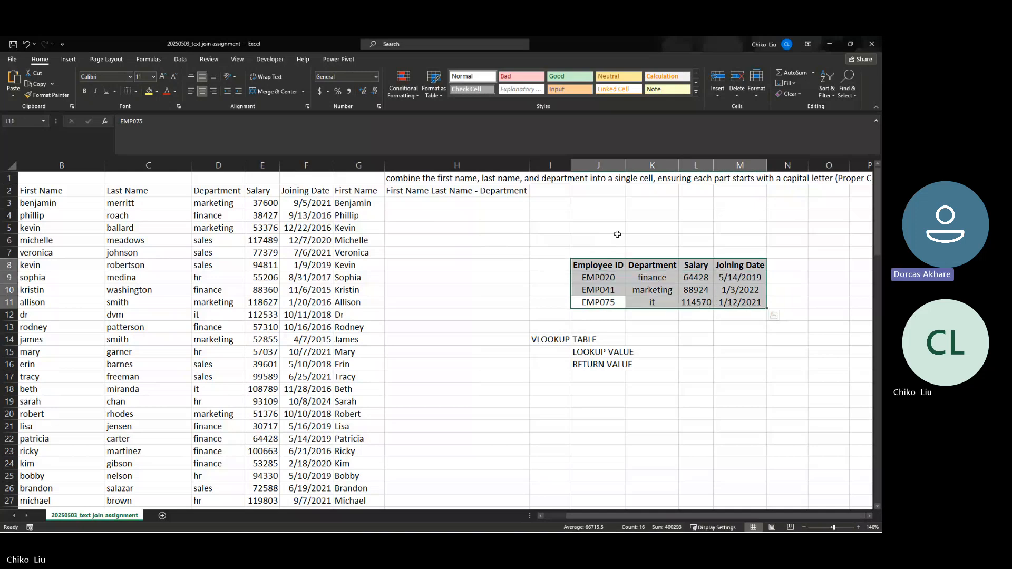
{"action": "left_click", "coordinate": [136, 91]}
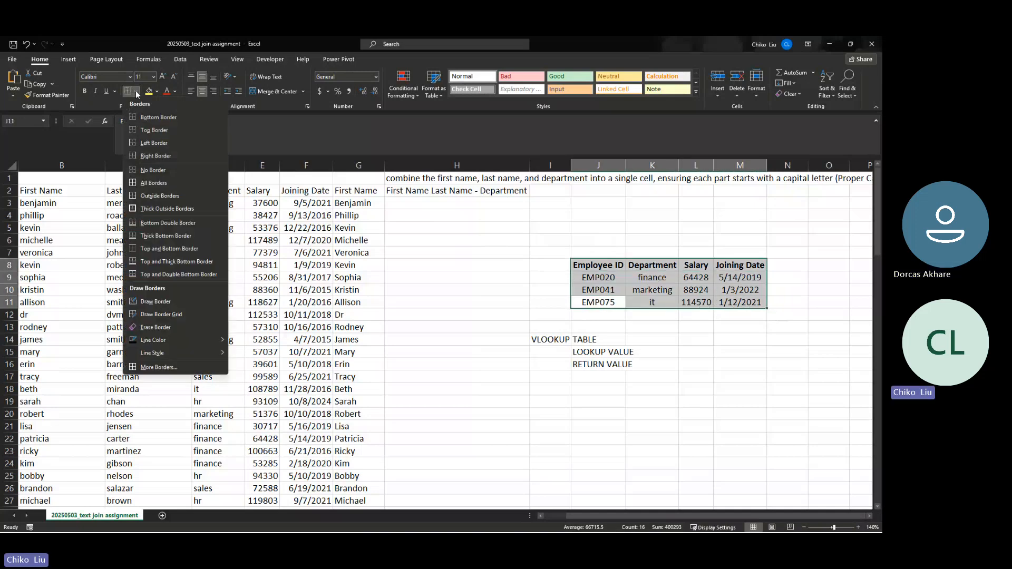
{"action": "left_click", "coordinate": [145, 183]}
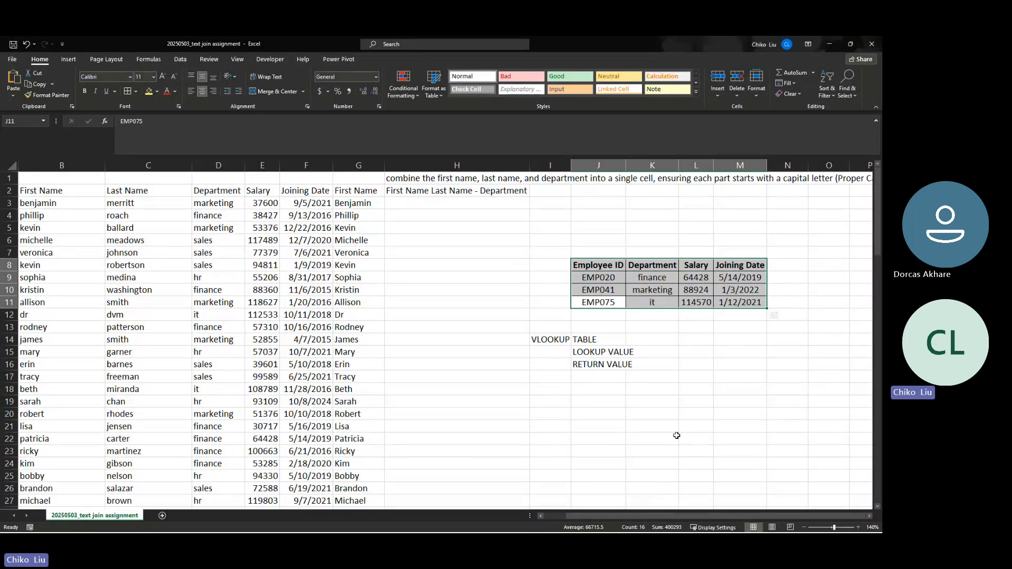
{"action": "left_click", "coordinate": [778, 271]}
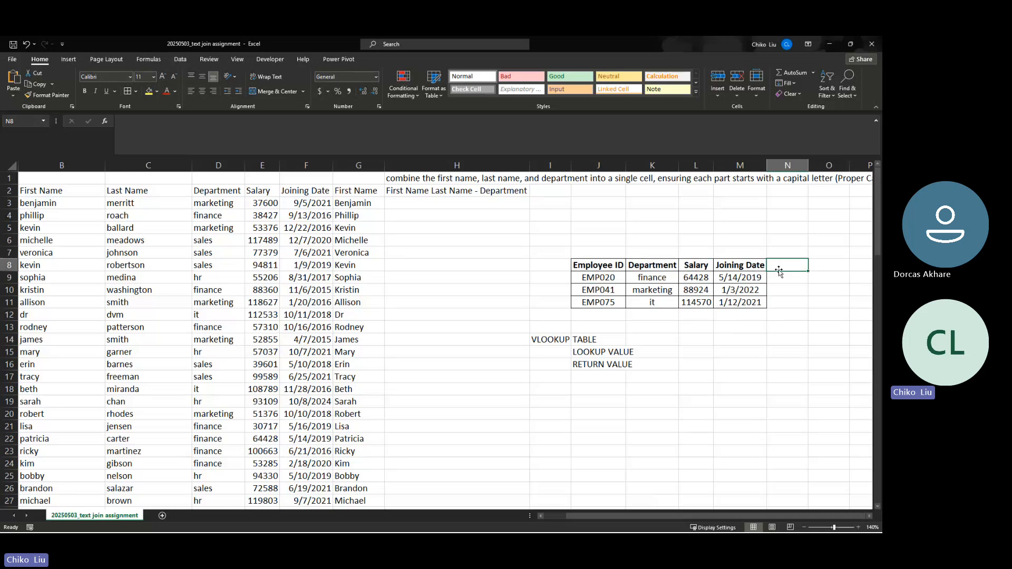
Enter First Name in N8 and Last Name in O8, then autofit columns N and O
{"action": "type", "text": "I"}
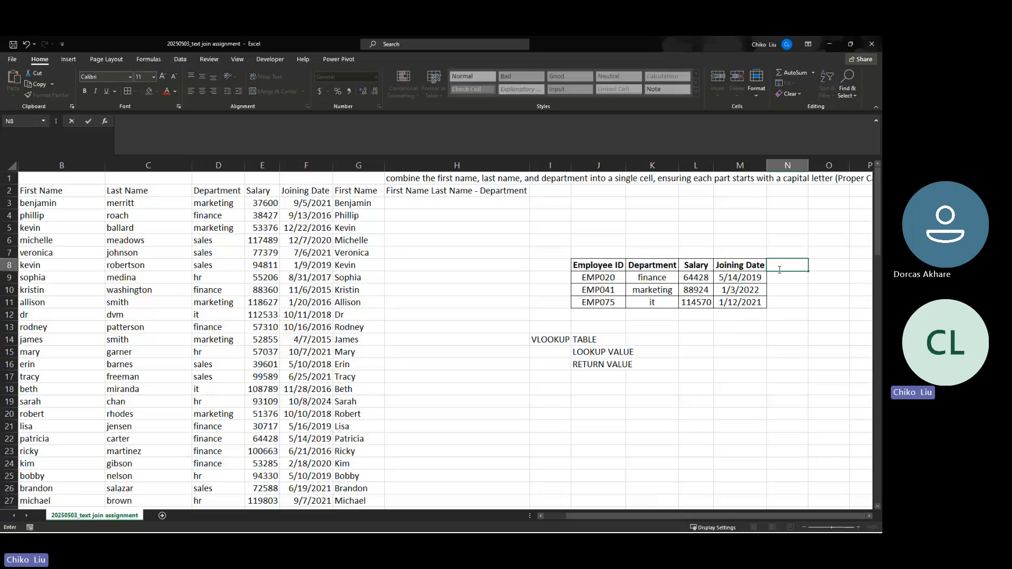
{"action": "type", "text": "L"}
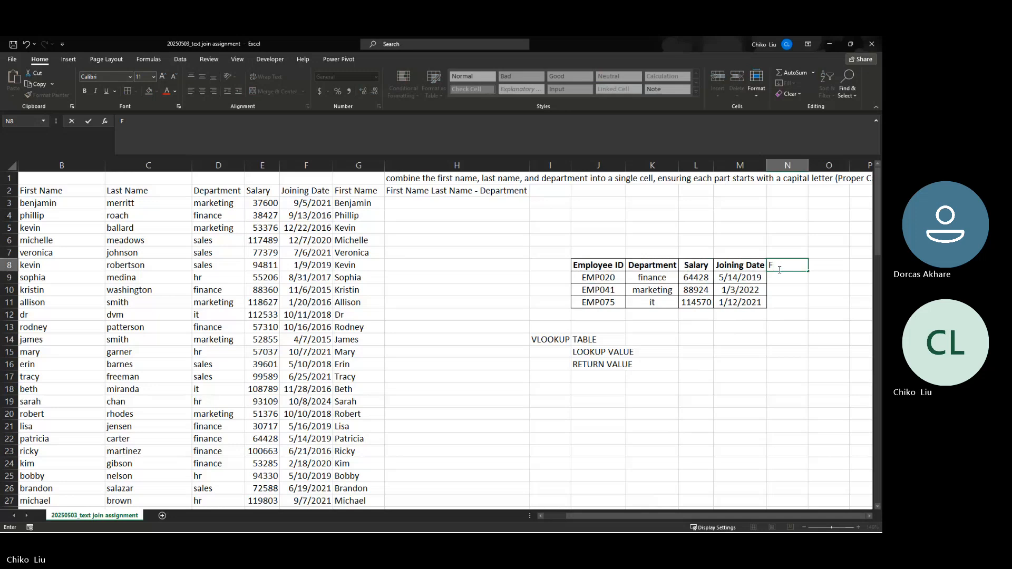
{"action": "type", "text": "rst Name"}
{"action": "key", "text": "Tab"}
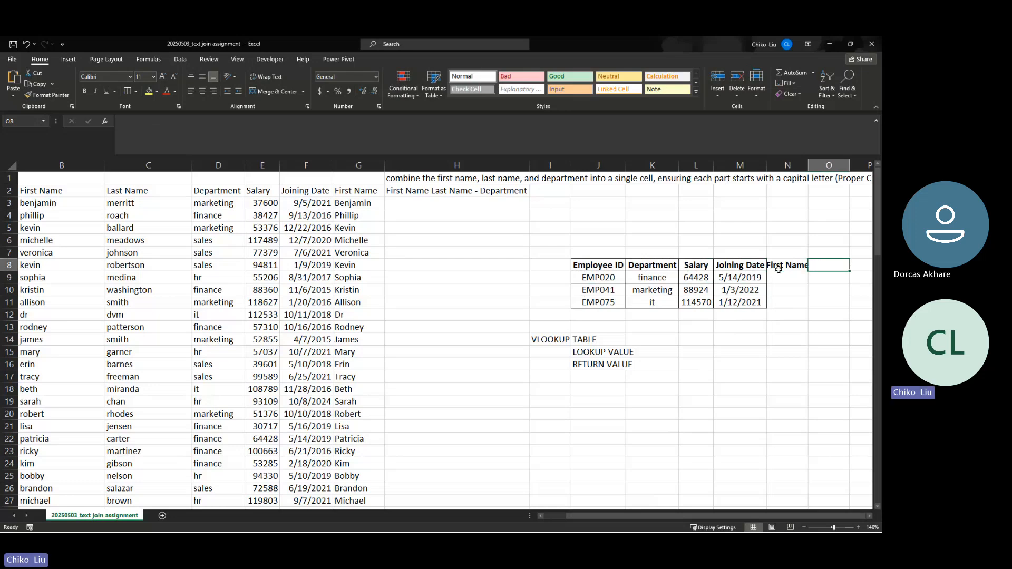
{"action": "type", "text": "Last Name"}
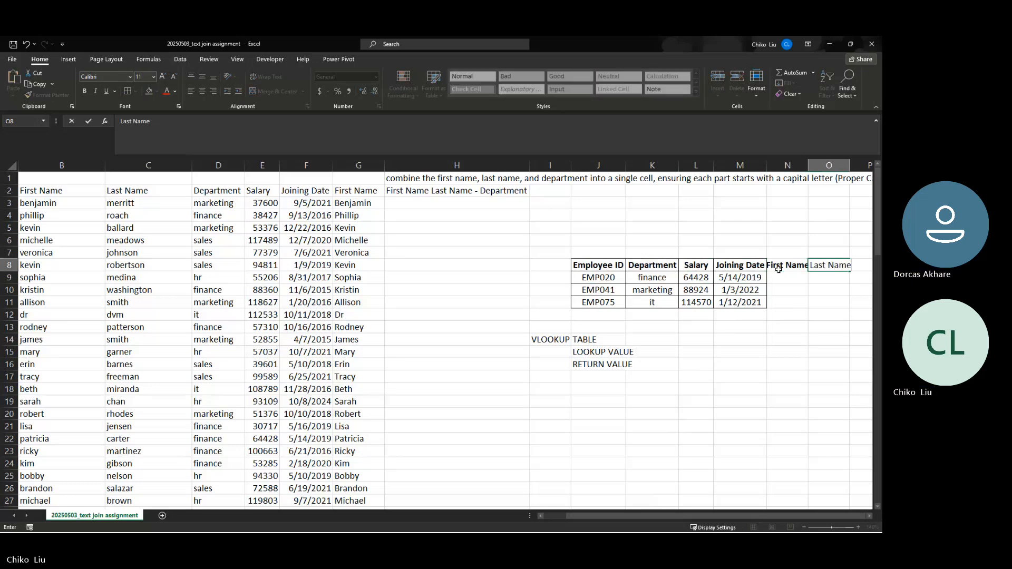
{"action": "key", "text": "Return"}
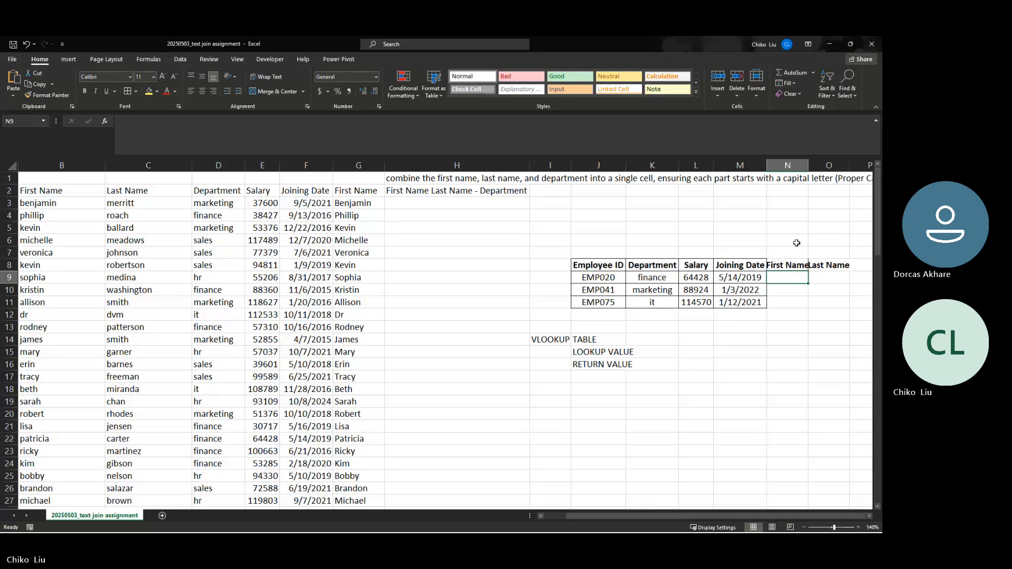
{"action": "double_click", "coordinate": [809, 165]}
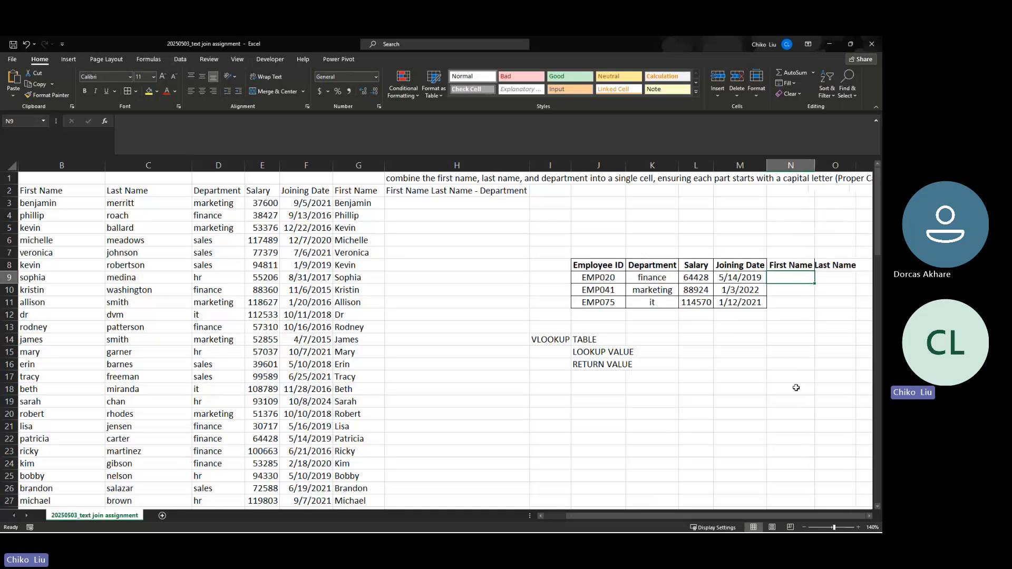
{"action": "double_click", "coordinate": [856, 166]}
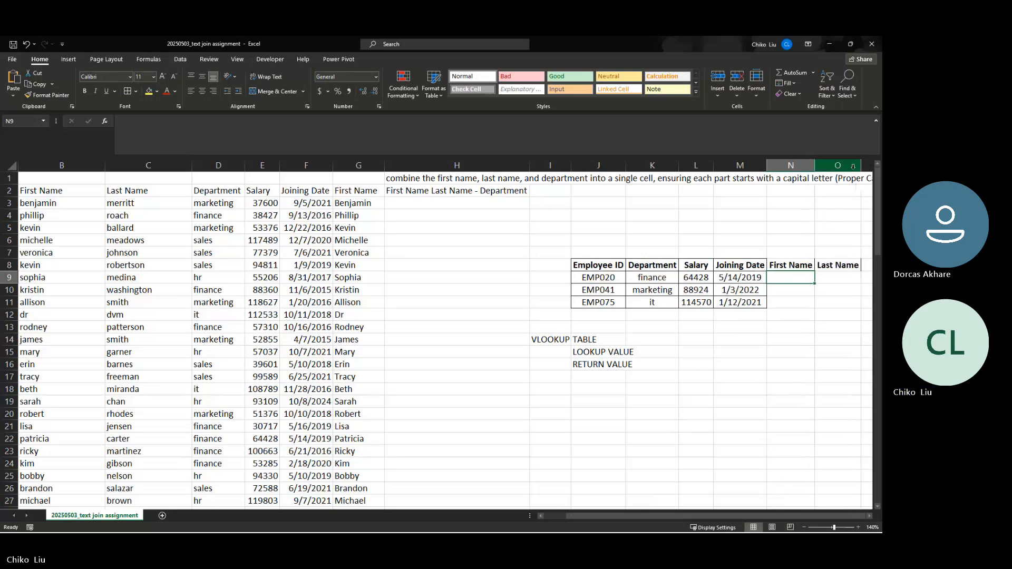
Start a VLOOKUP in N9 with locked lookup value J9 and absolute table range A3:F102
{"action": "left_click", "coordinate": [104, 122]}
{"action": "left_click", "coordinate": [669, 414]}
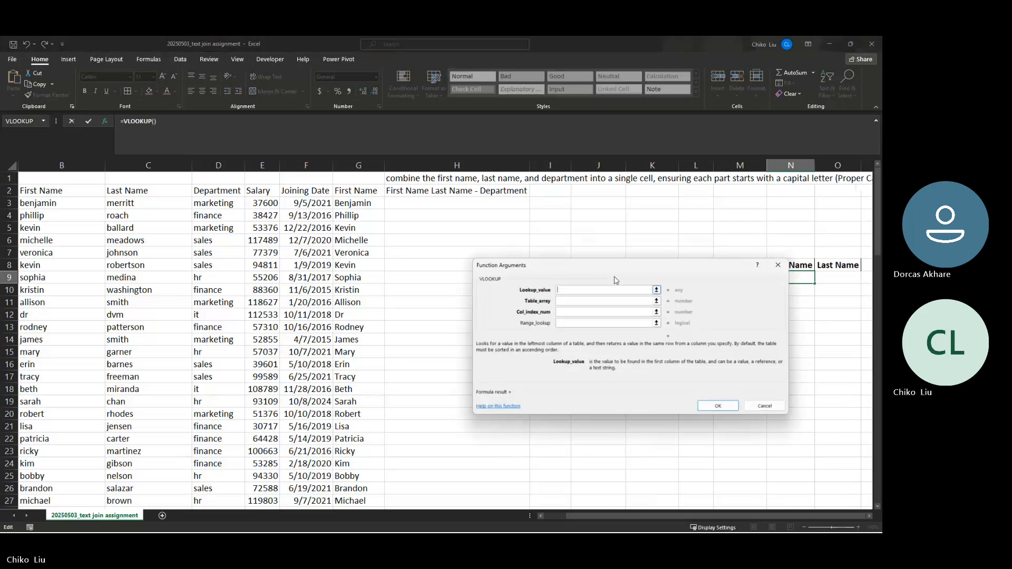
{"action": "left_click_drag", "start_coordinate": [616, 281], "coordinate": [608, 372]}
{"action": "left_click", "coordinate": [606, 278]}
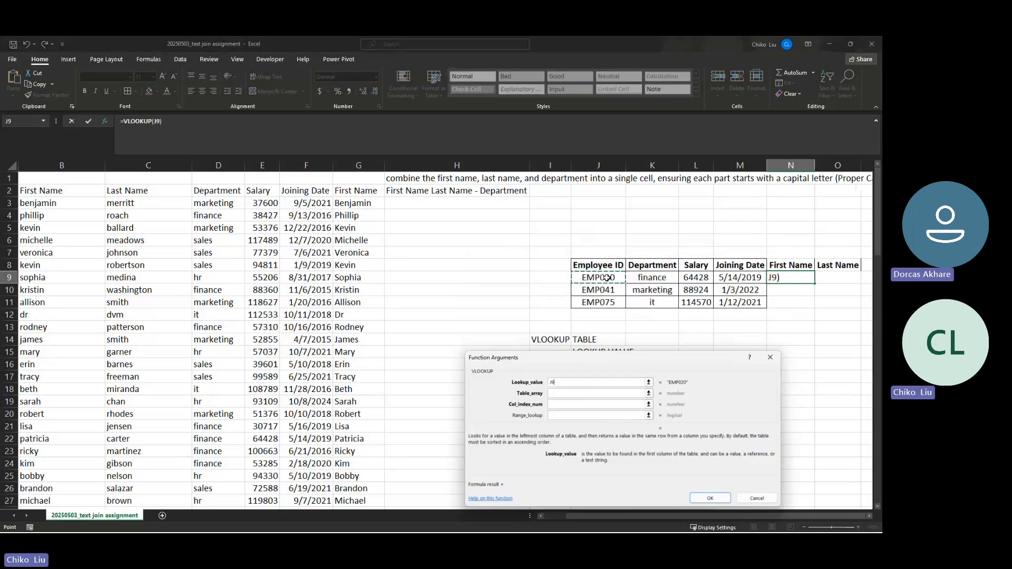
{"action": "key", "text": "F4"}
{"action": "key", "text": "F4"}
{"action": "key", "text": "F4"}
{"action": "key", "text": "Tab"}
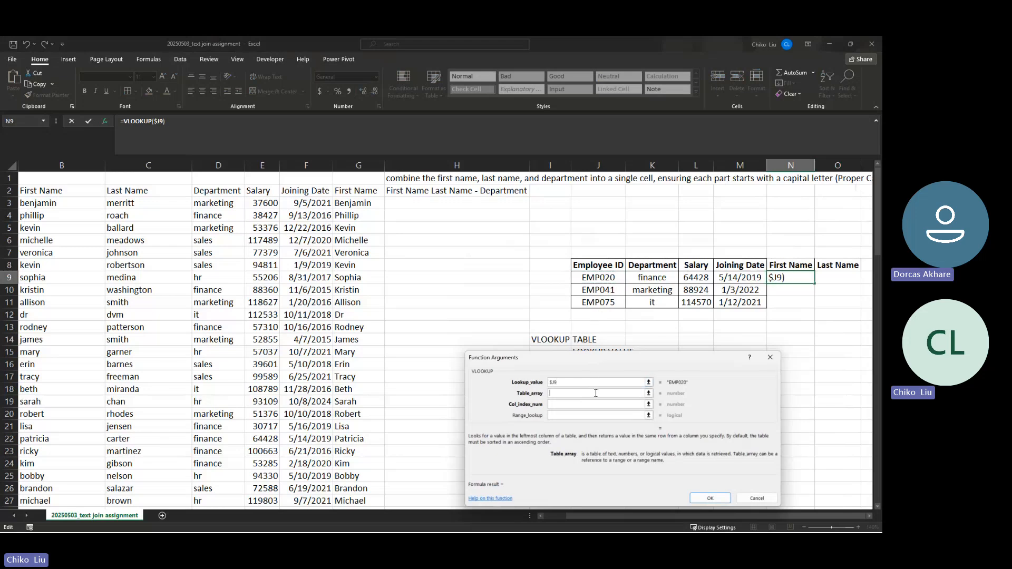
{"action": "left_click", "coordinate": [102, 204]}
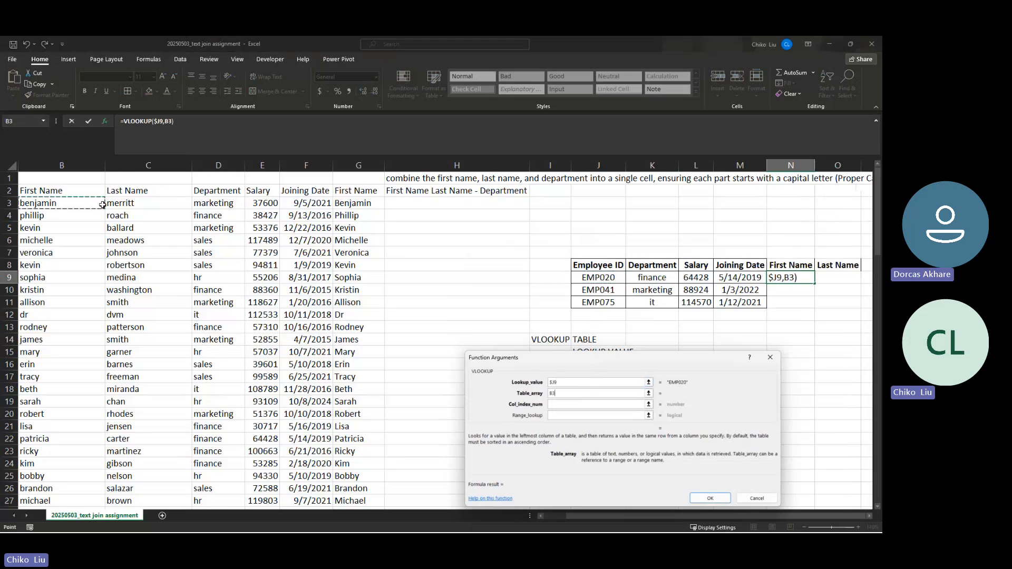
{"action": "key", "text": "Left"}
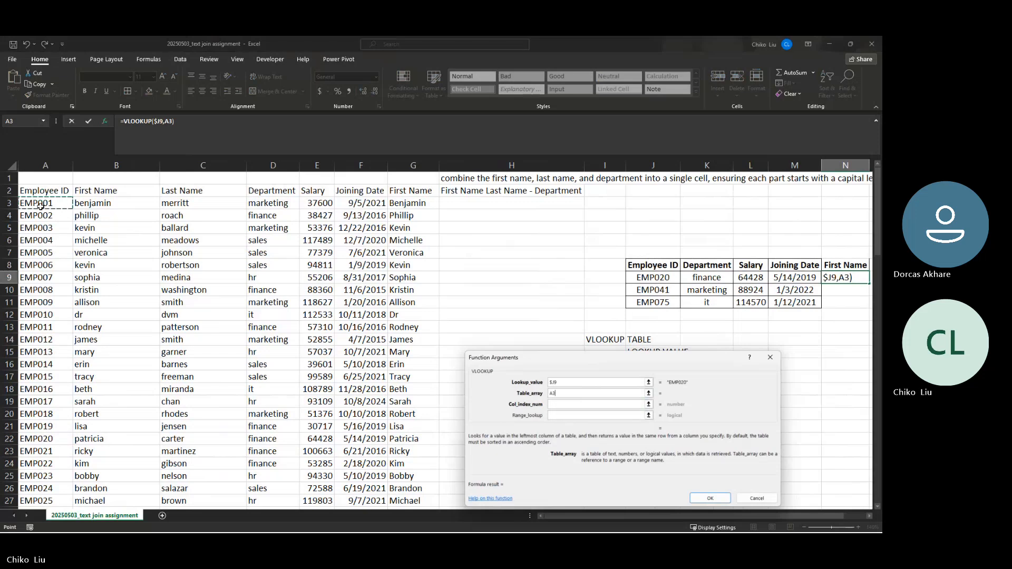
{"action": "key", "text": "ctrl+shift+Right"}
{"action": "key", "text": "shift+Left"}
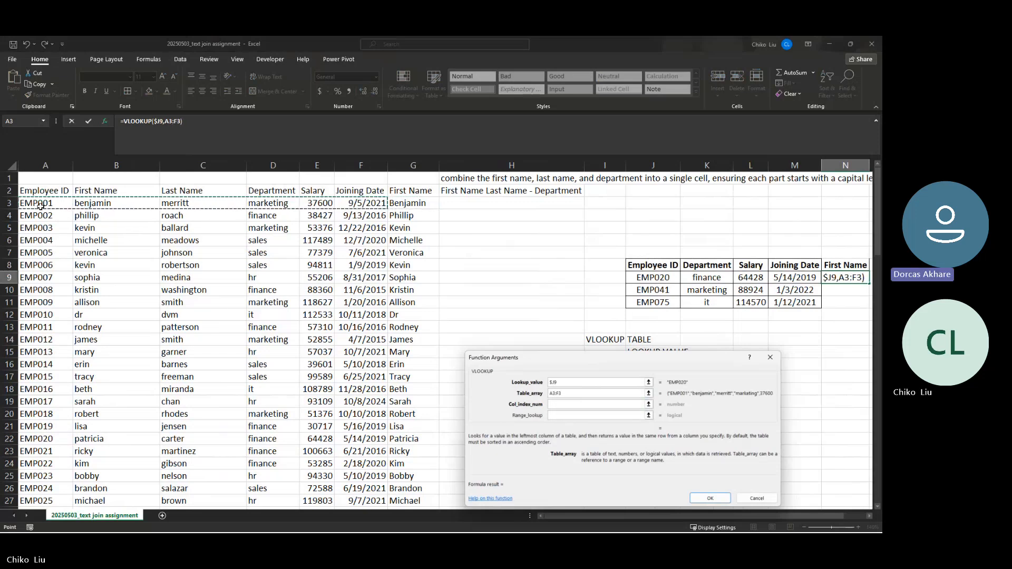
{"action": "key", "text": "ctrl+shift+Down"}
{"action": "key", "text": "F4"}
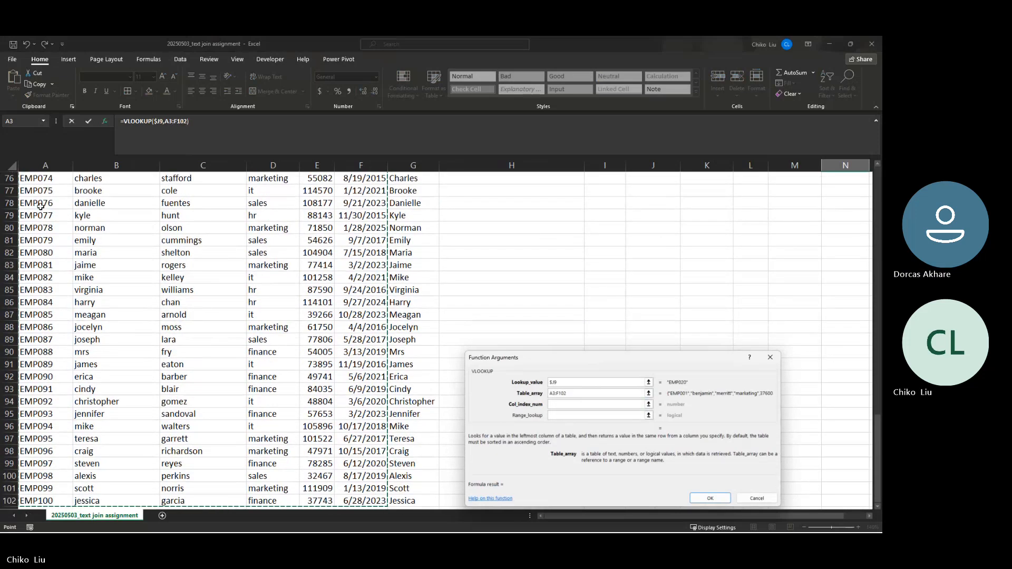
{"action": "scroll", "coordinate": [40, 206], "scroll_direction": "up", "scroll_amount": 20}
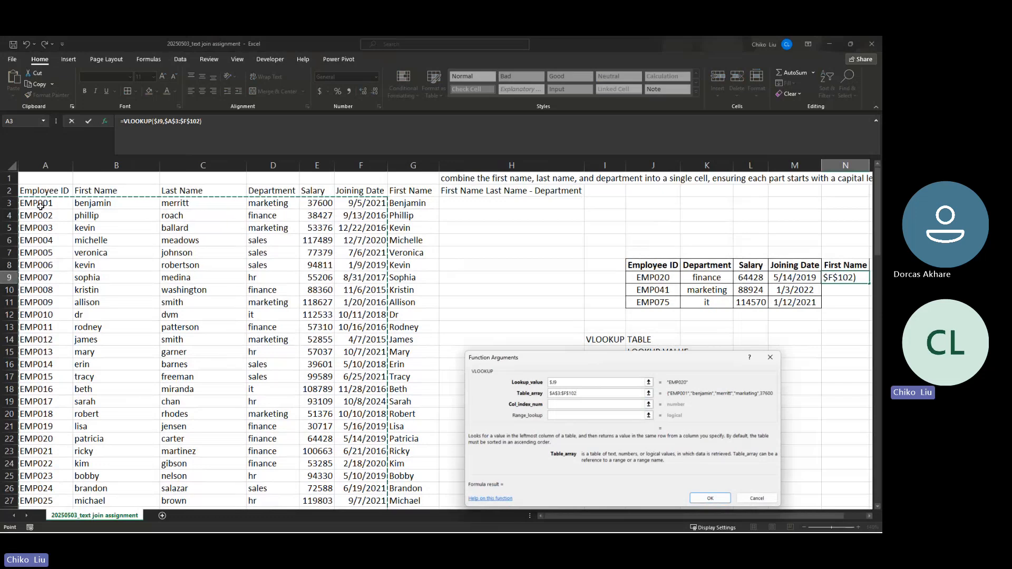
Set column index 2 with exact match 0, then fill the first-name lookup down to N11
{"action": "key", "text": "Tab"}
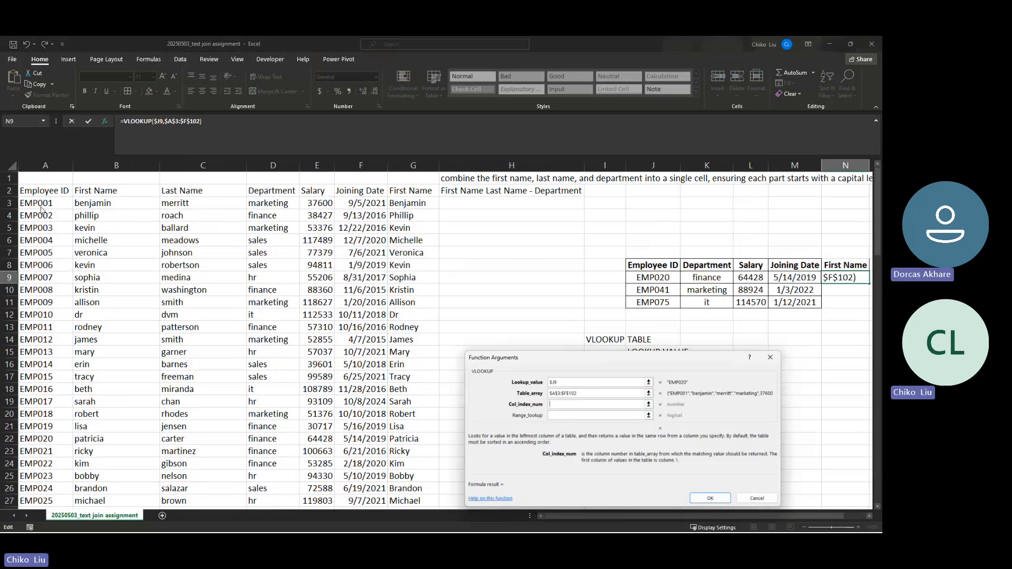
{"action": "type", "text": "2"}
{"action": "key", "text": "Tab"}
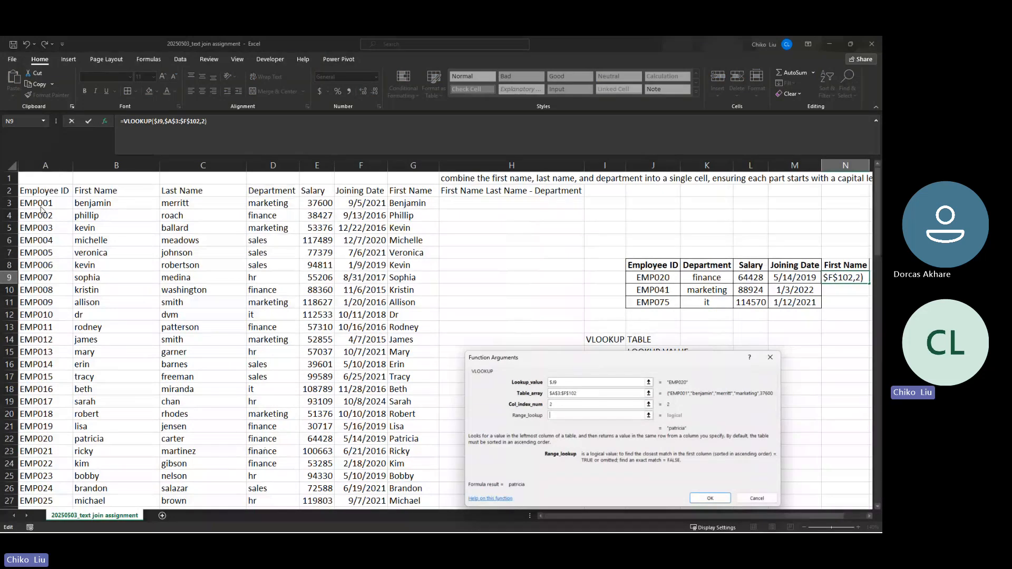
{"action": "type", "text": "0"}
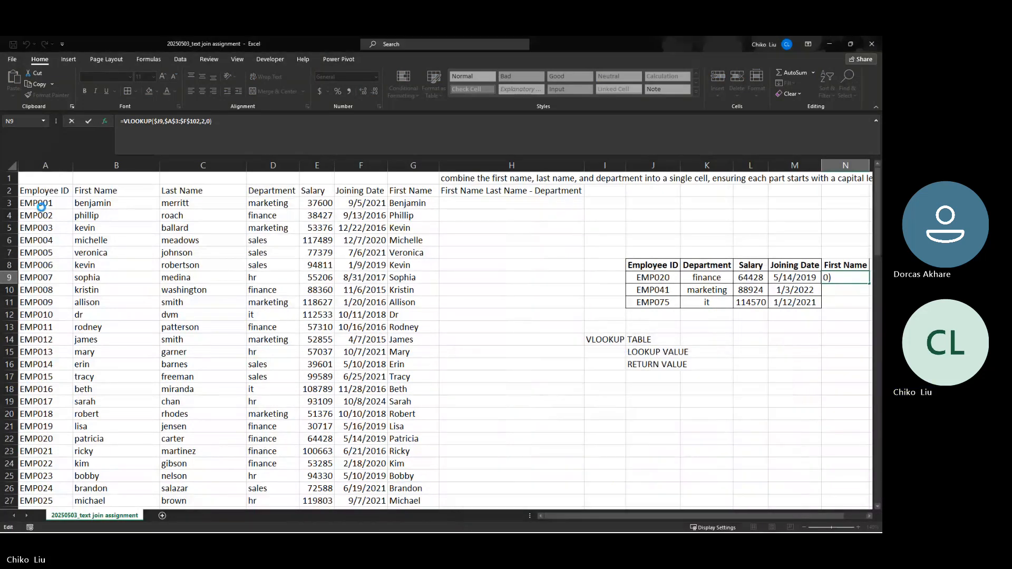
{"action": "left_click", "coordinate": [710, 498]}
{"action": "scroll", "coordinate": [738, 506], "scroll_direction": "right", "scroll_amount": 1}
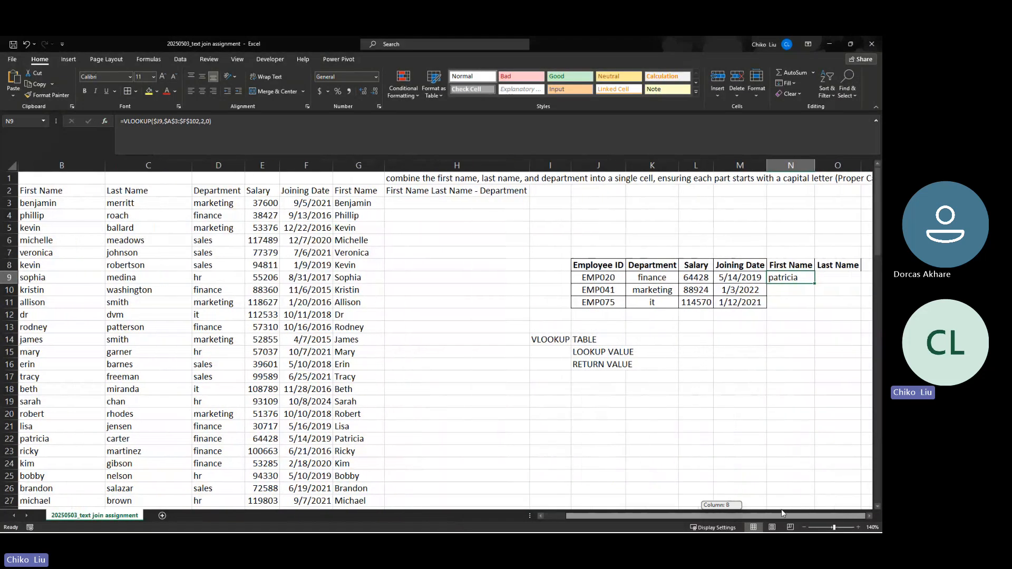
{"action": "left_click_drag", "start_coordinate": [814, 285], "coordinate": [841, 280]}
{"action": "left_click", "coordinate": [808, 279]}
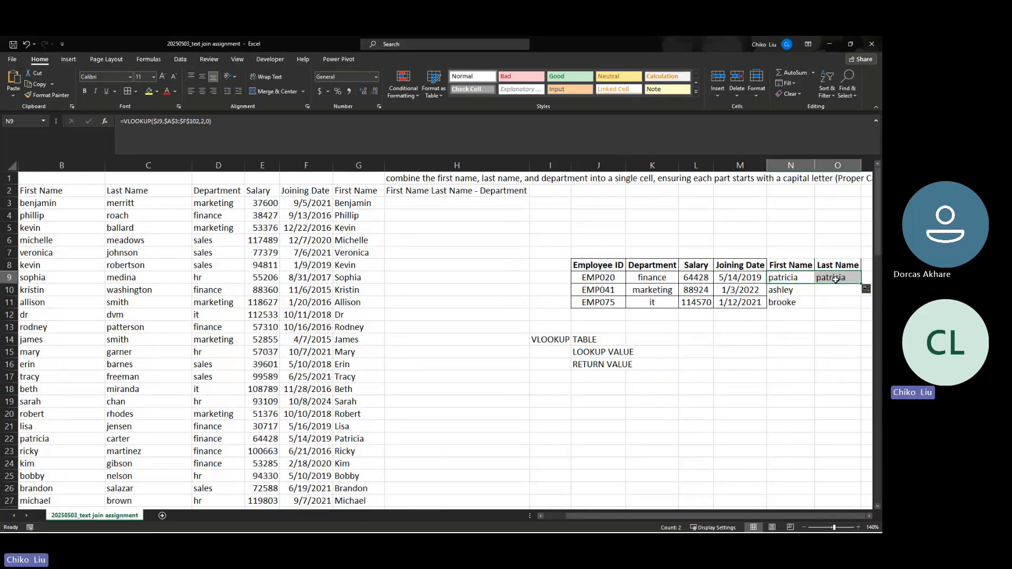
Change O9's copied lookup to column index 3 and fill it down to O11
{"action": "left_click", "coordinate": [836, 280]}
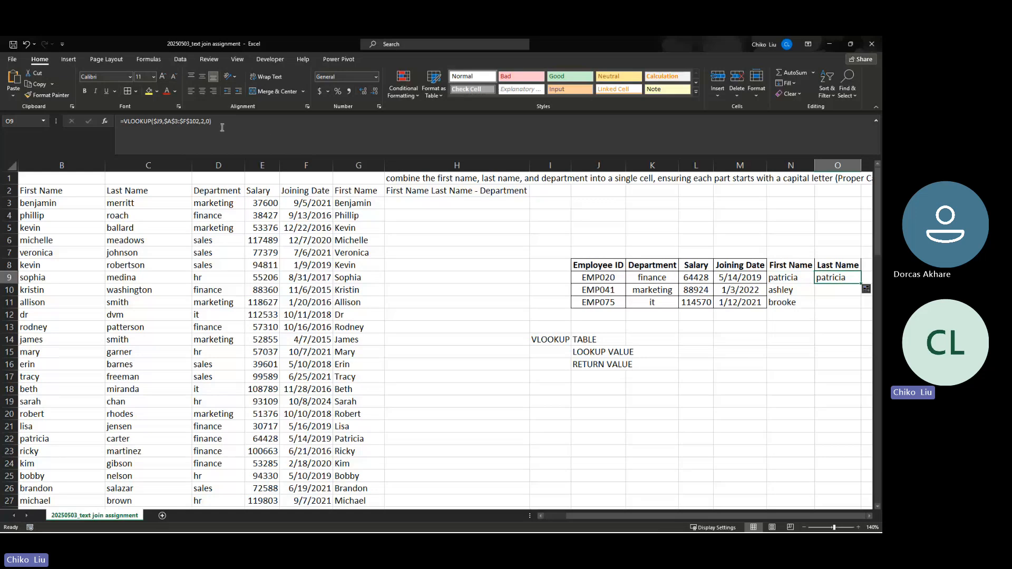
{"action": "left_click", "coordinate": [205, 121]}
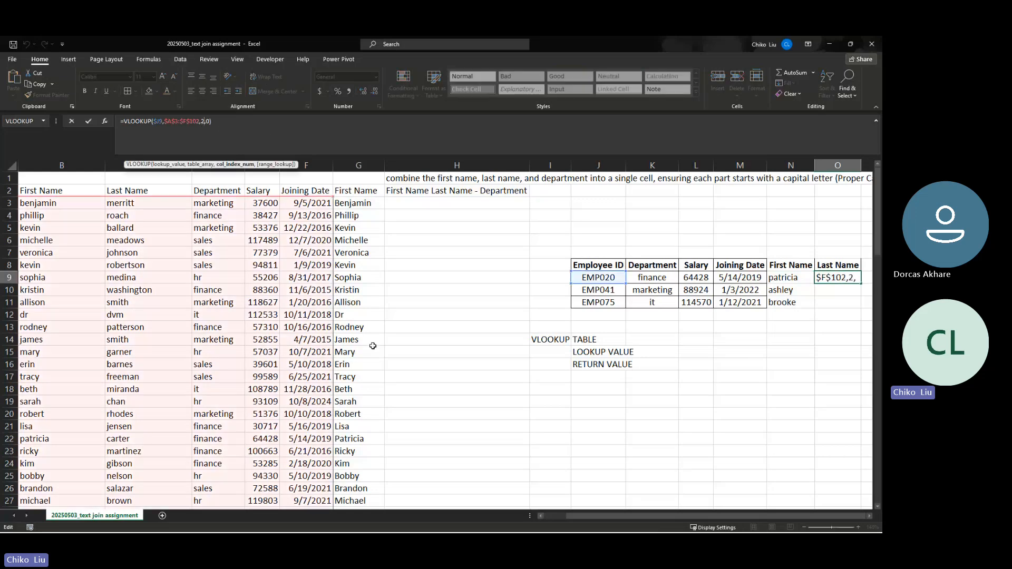
{"action": "key", "text": "BackSpace"}
{"action": "type", "text": "3"}
{"action": "key", "text": "Return"}
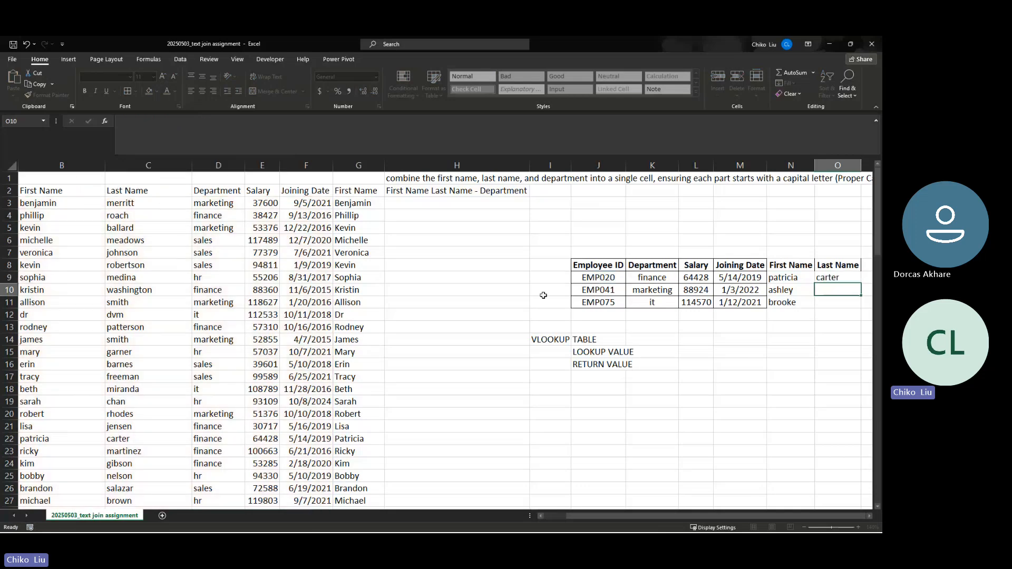
{"action": "left_click", "coordinate": [858, 279]}
{"action": "left_click_drag", "start_coordinate": [860, 284], "coordinate": [859, 308]}
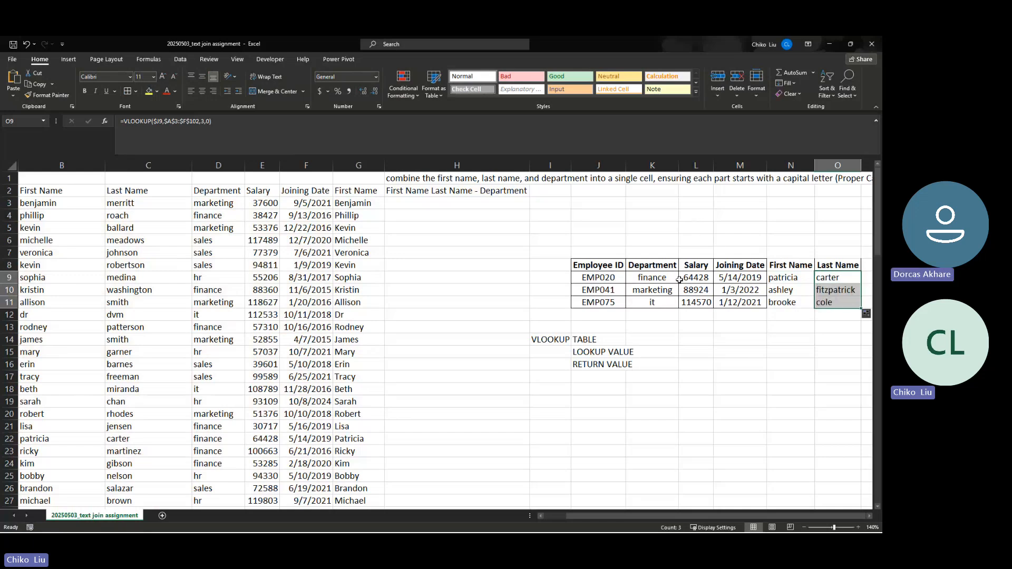
{"action": "left_click", "coordinate": [789, 268]}
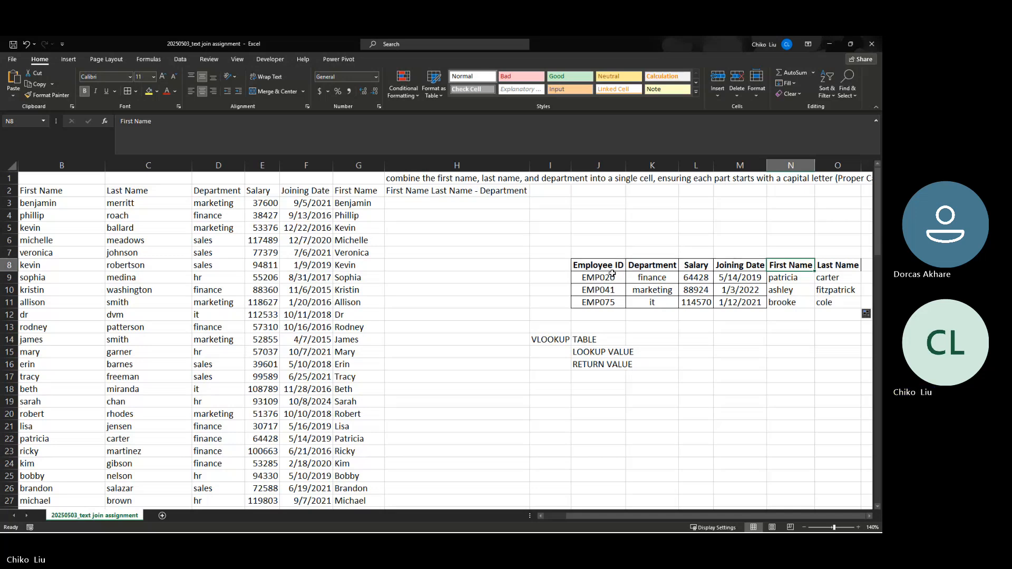
Copy the J8:O8 header row and paste it at J18
{"action": "left_click_drag", "start_coordinate": [611, 265], "coordinate": [826, 267]}
{"action": "key", "text": "ctrl+c"}
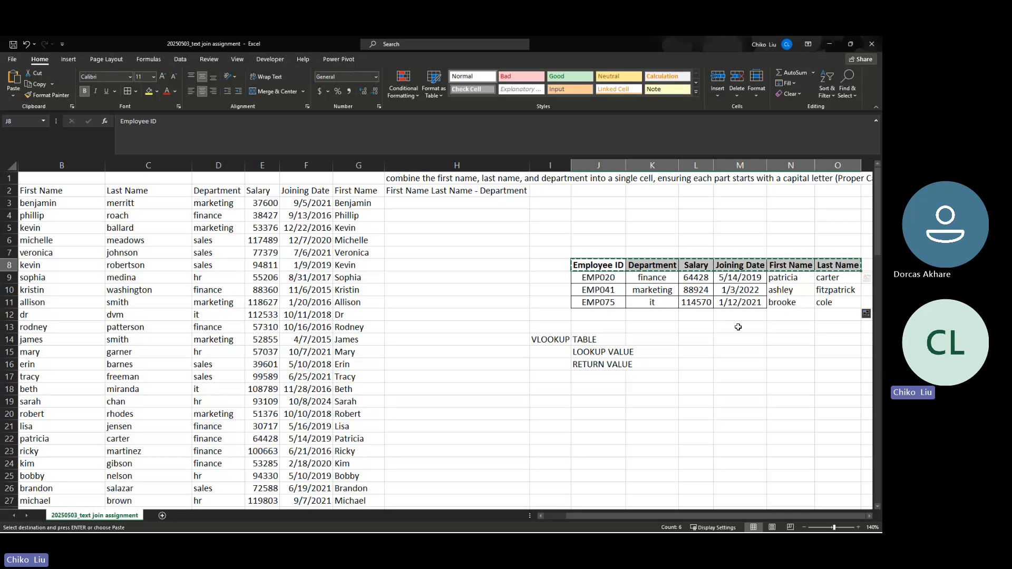
{"action": "left_click", "coordinate": [598, 389]}
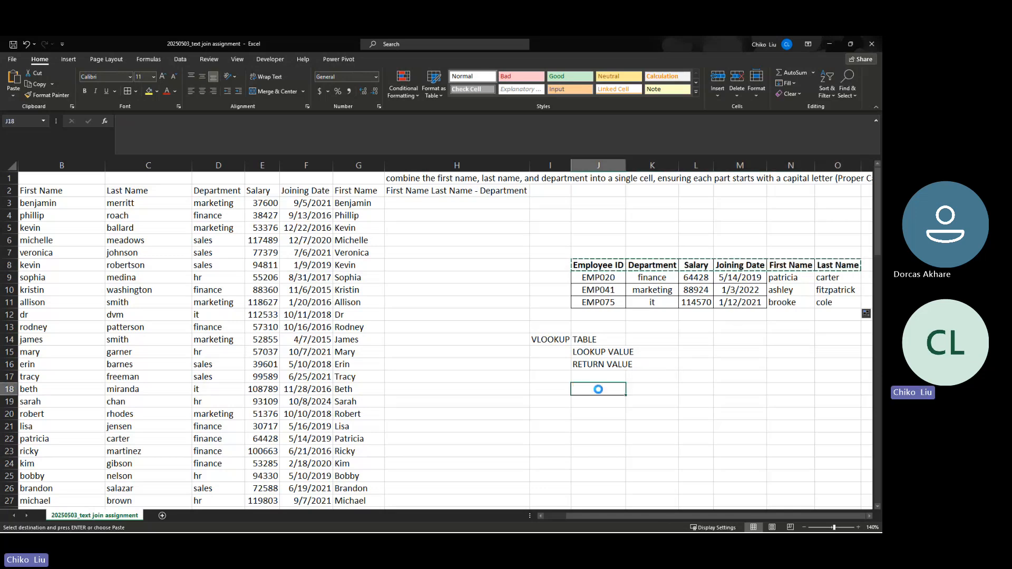
{"action": "key", "text": "ctrl+v"}
Reorder row 18 headers to Employee ID, Joining Date, Salary, First Name, Last Name, Department
{"action": "left_click_drag", "start_coordinate": [785, 389], "coordinate": [820, 389]}
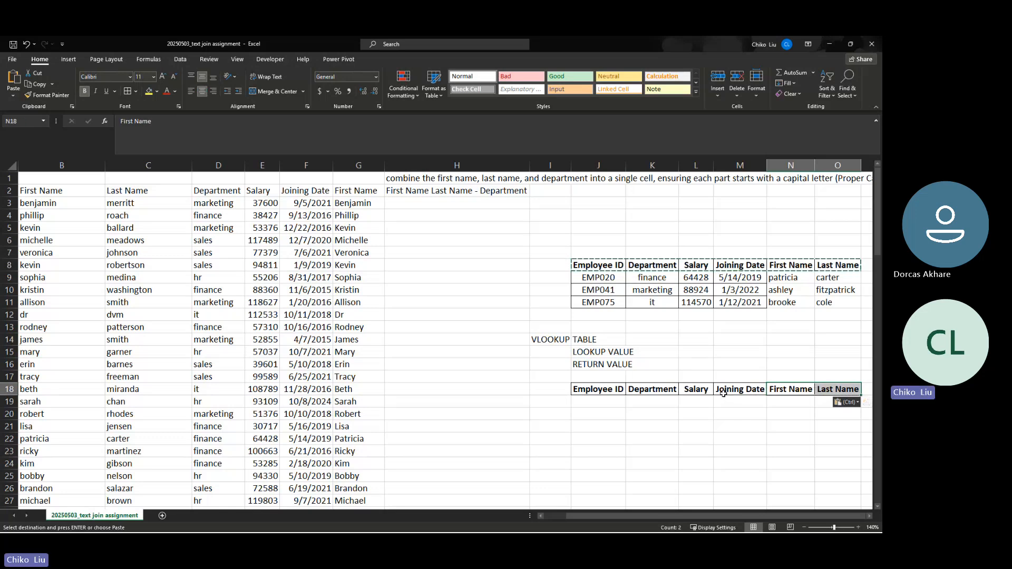
{"action": "left_click_drag", "start_coordinate": [707, 391], "coordinate": [719, 425]}
{"action": "left_click", "coordinate": [652, 390]}
{"action": "left_click_drag", "start_coordinate": [665, 394], "coordinate": [723, 395]}
{"action": "left_click", "coordinate": [727, 429]}
{"action": "left_click_drag", "start_coordinate": [724, 433], "coordinate": [659, 394]}
{"action": "left_click", "coordinate": [694, 427]}
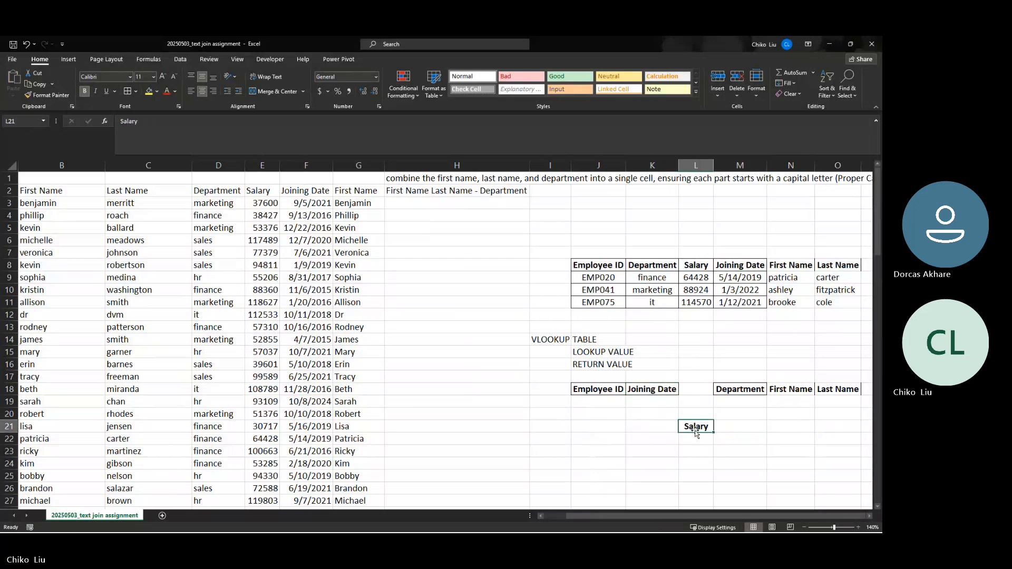
{"action": "left_click_drag", "start_coordinate": [696, 434], "coordinate": [696, 395]}
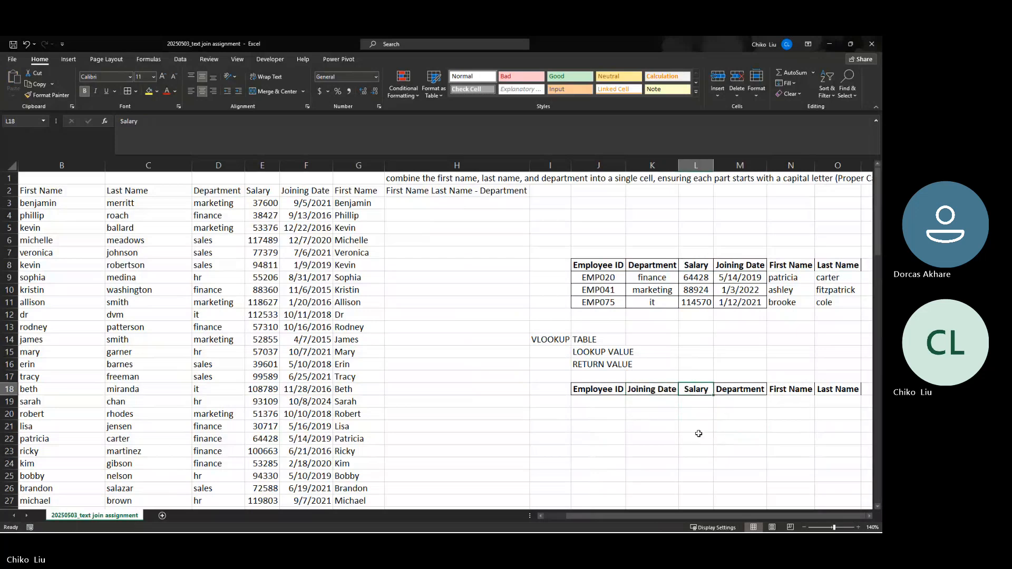
{"action": "left_click_drag", "start_coordinate": [790, 390], "coordinate": [827, 390]}
{"action": "left_click", "coordinate": [754, 381]}
{"action": "left_click", "coordinate": [754, 390]}
{"action": "left_click_drag", "start_coordinate": [740, 402], "coordinate": [768, 389]}
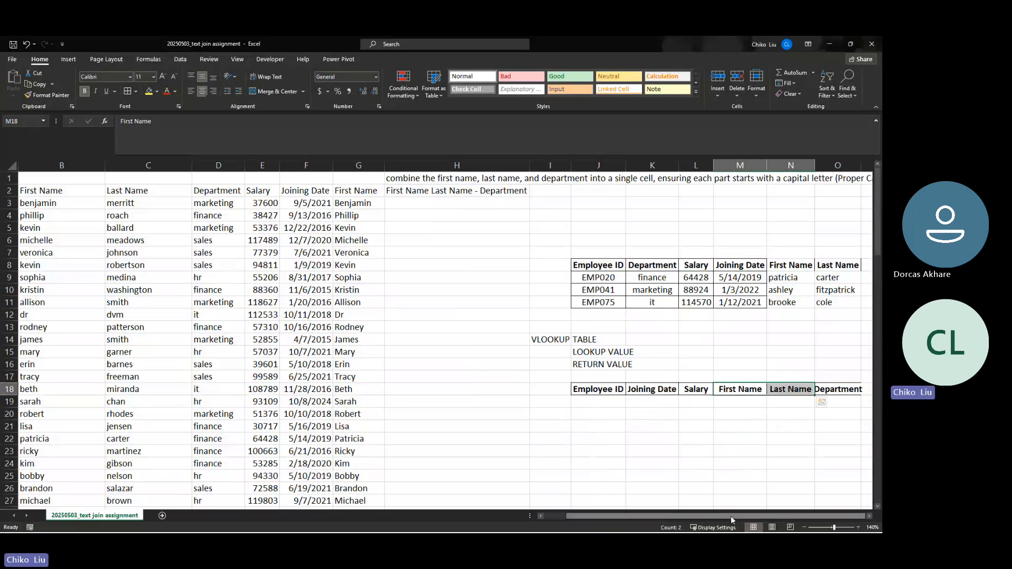
Autofit column O so the Department heading fits
{"action": "left_click_drag", "start_coordinate": [813, 169], "coordinate": [813, 170]}
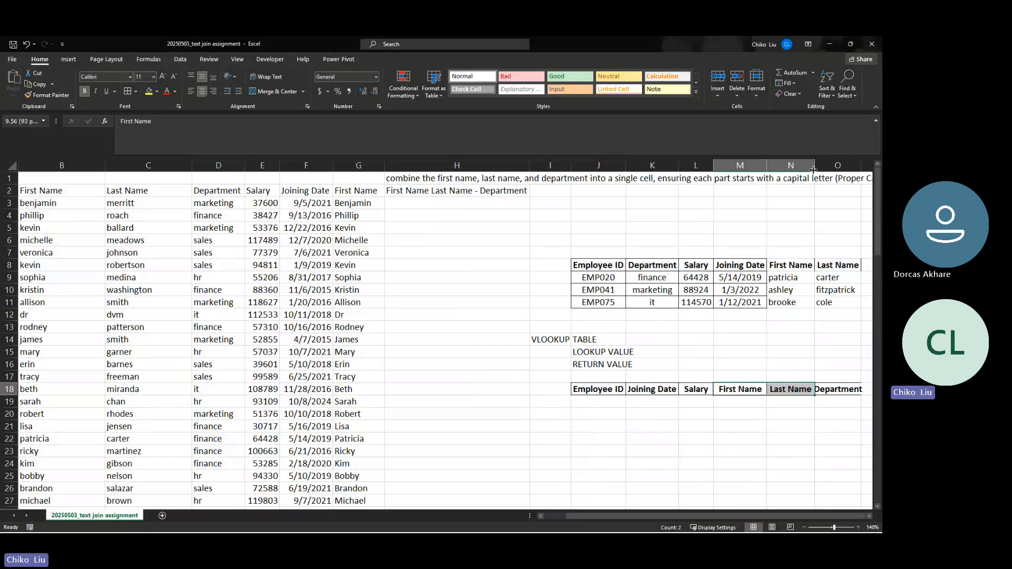
{"action": "double_click", "coordinate": [864, 167]}
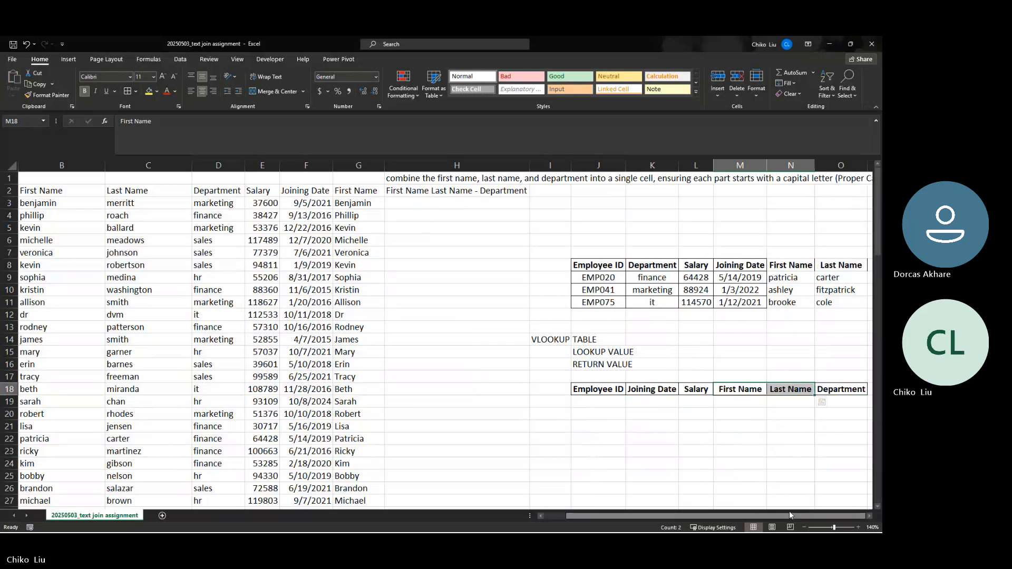
{"action": "left_click", "coordinate": [610, 405]}
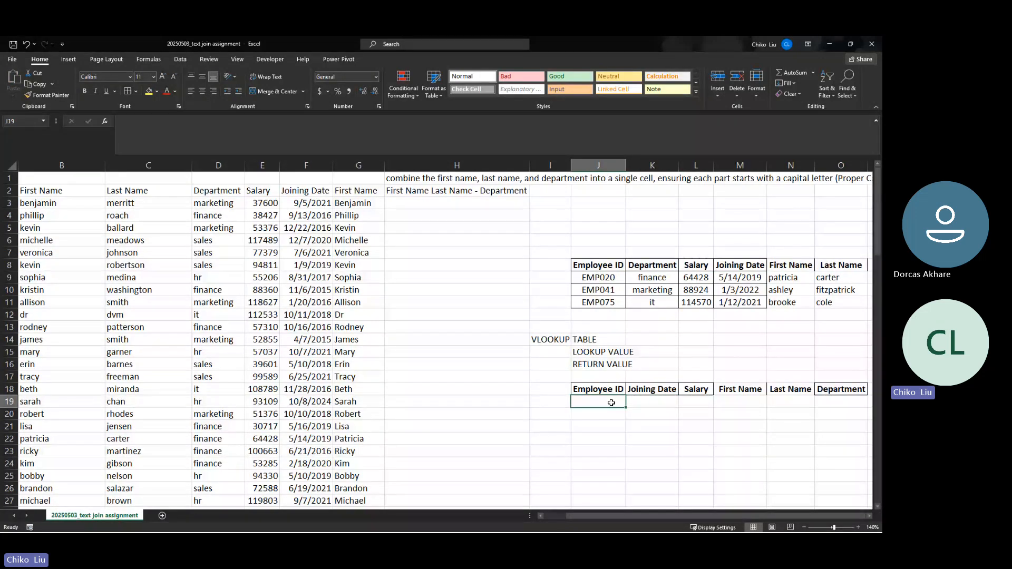
Enter EMP050, EMP089, EMP076 and EMP039 down column J starting at J19
{"action": "type", "text": "EMP"}
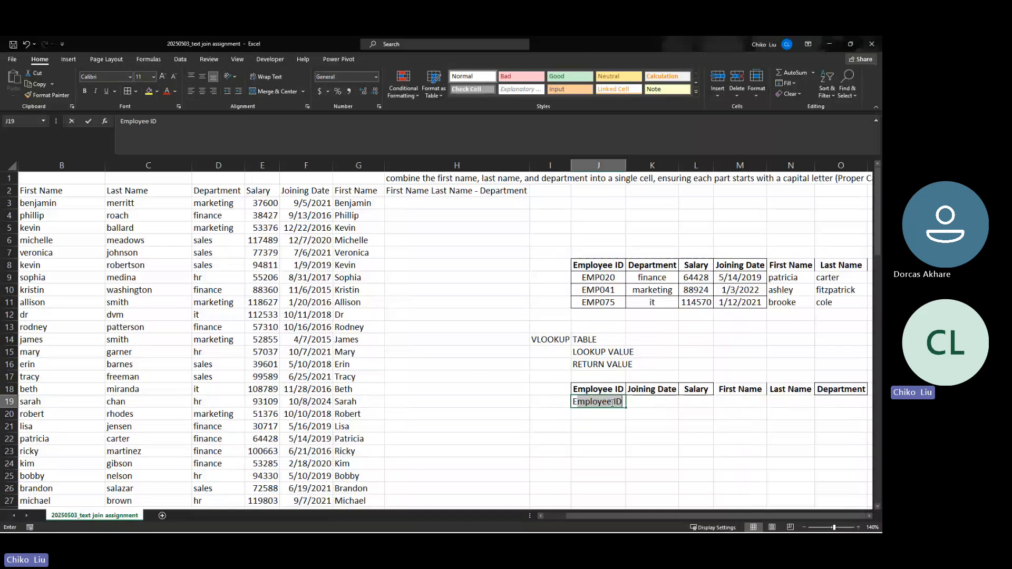
{"action": "type", "text": "0"}
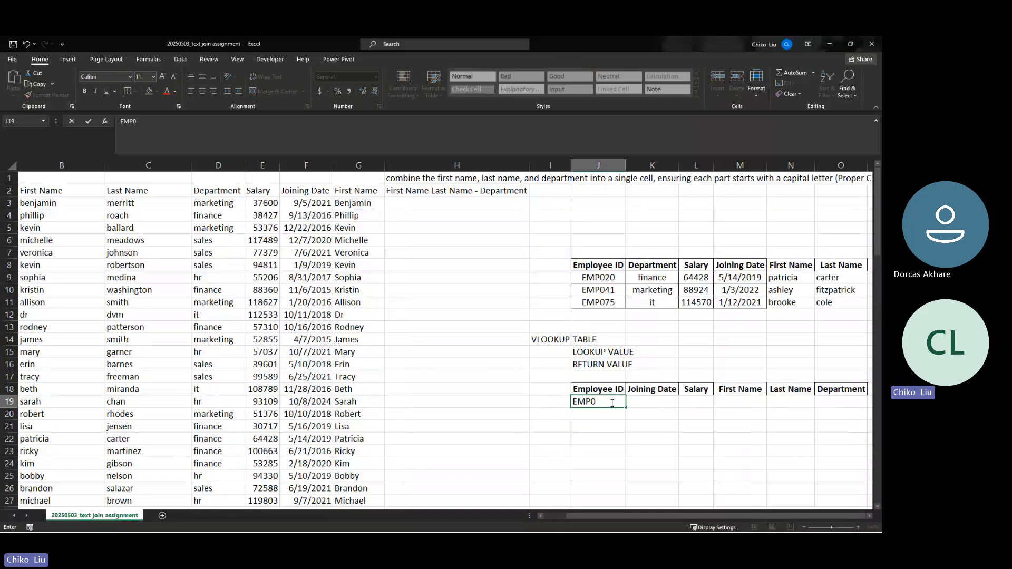
{"action": "type", "text": "50"}
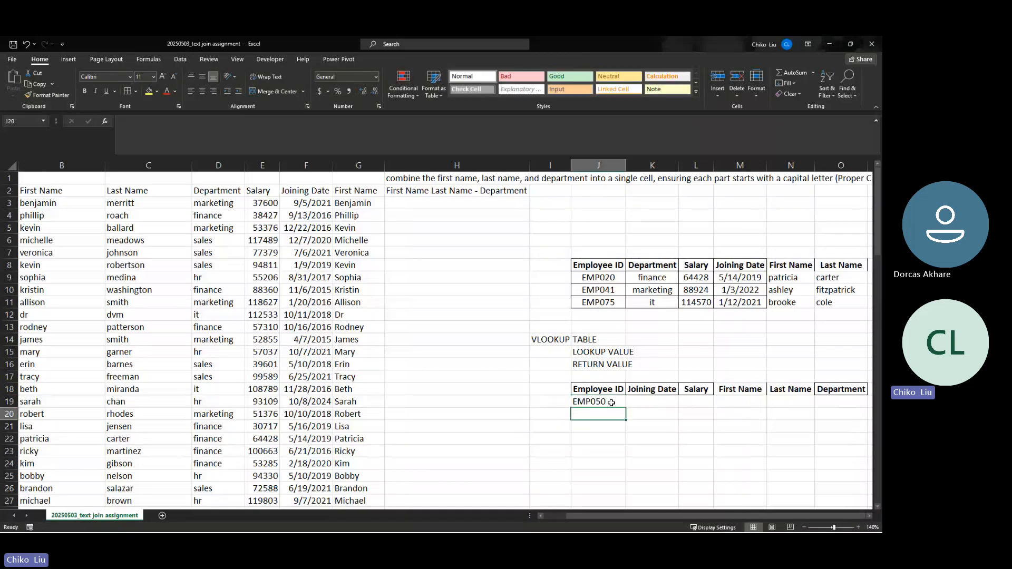
{"action": "type", "text": "EMP050"}
{"action": "type", "text": "0"}
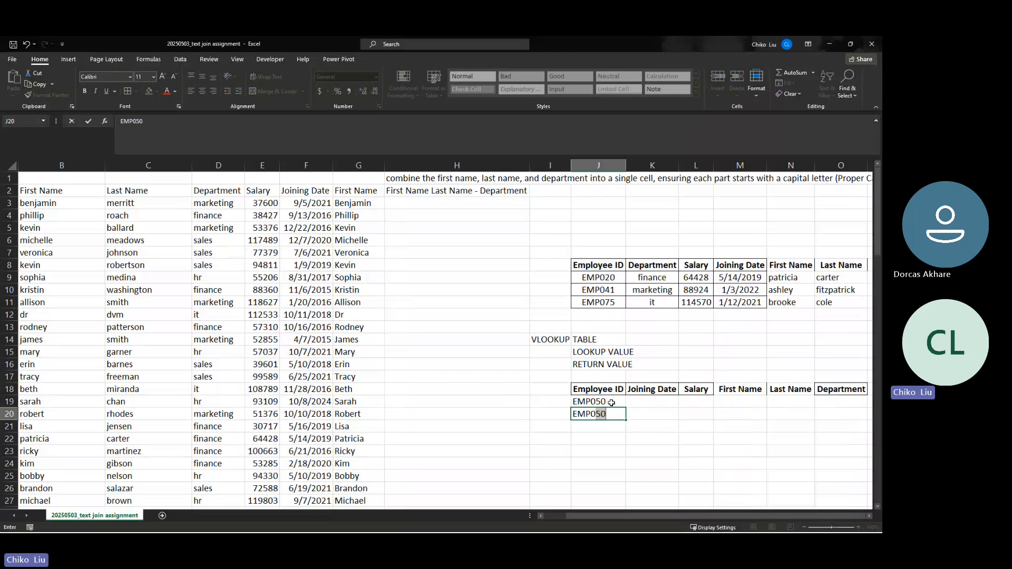
{"action": "type", "text": "89"}
{"action": "key", "text": "Return"}
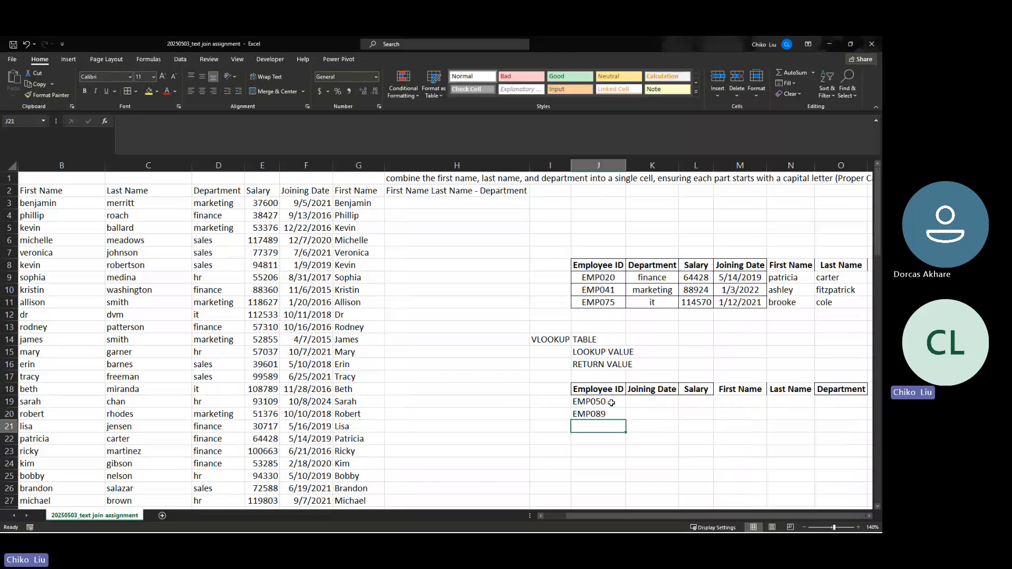
{"action": "type", "text": "E"}
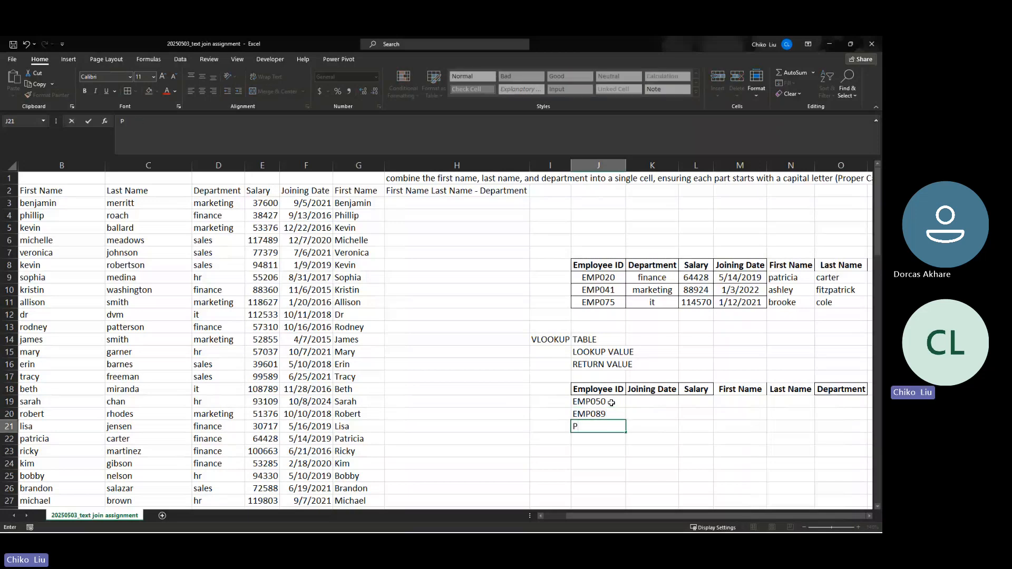
{"action": "key", "text": "BackSpace"}
{"action": "type", "text": "EMP076"}
{"action": "key", "text": "Return"}
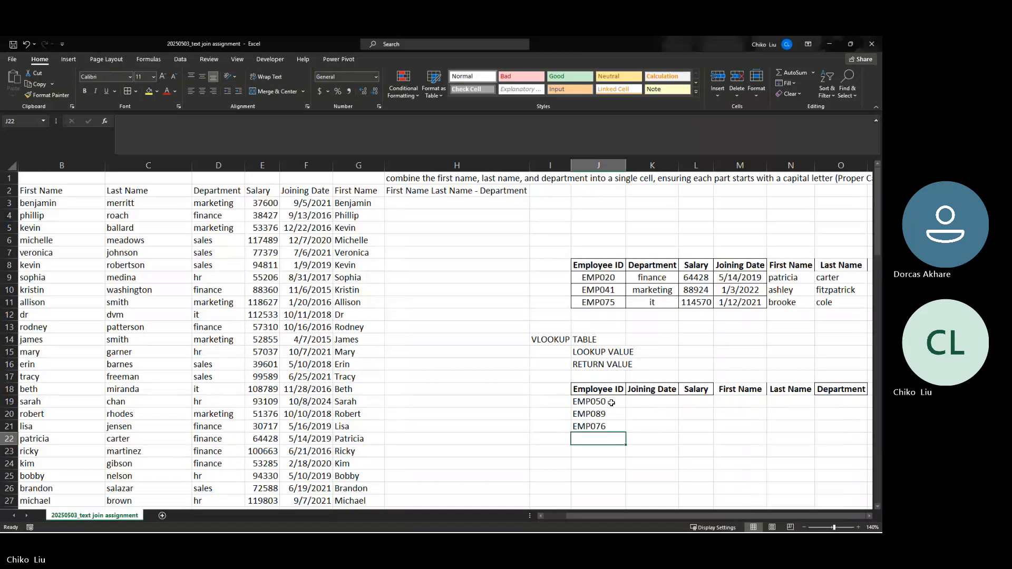
{"action": "type", "text": "EMP"}
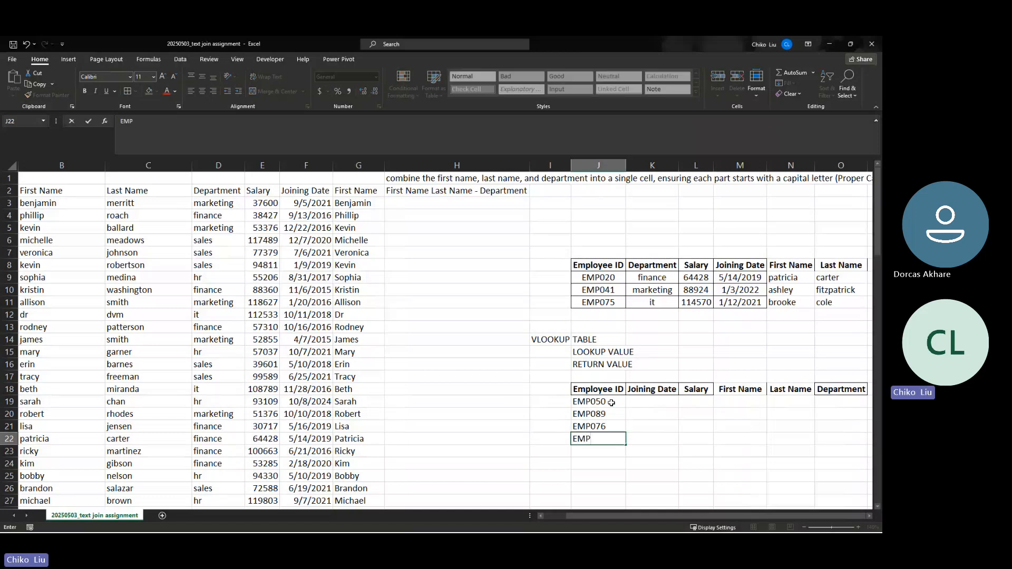
{"action": "type", "text": "039"}
{"action": "key", "text": "Return"}
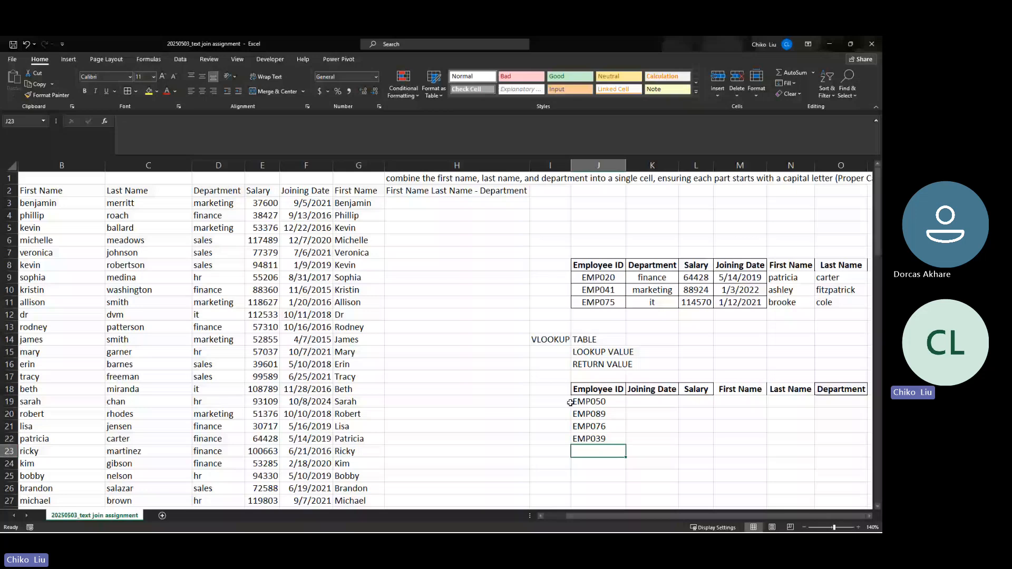
{"action": "key", "text": "Up"}
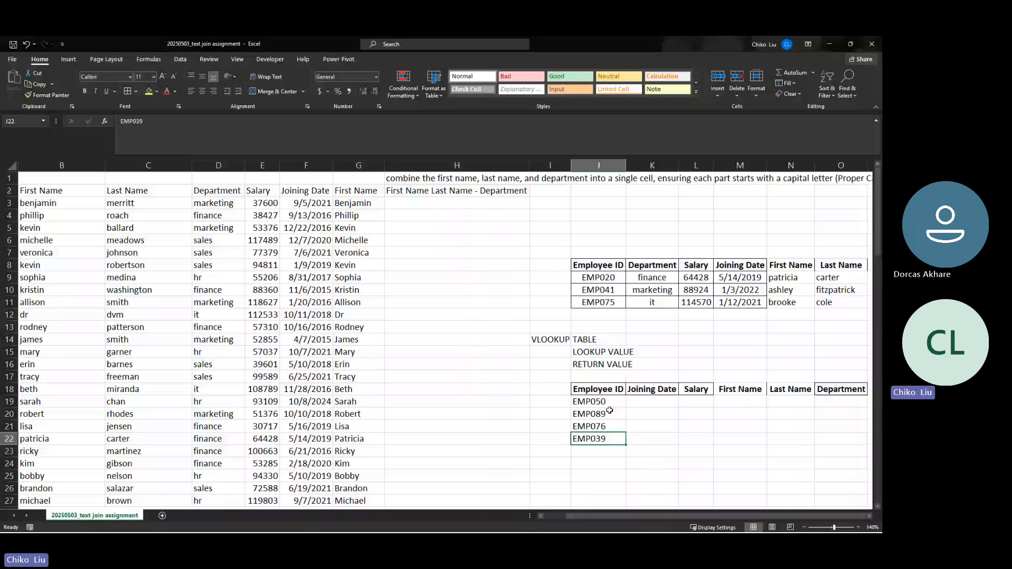
{"action": "left_click_drag", "start_coordinate": [598, 389], "coordinate": [840, 389]}
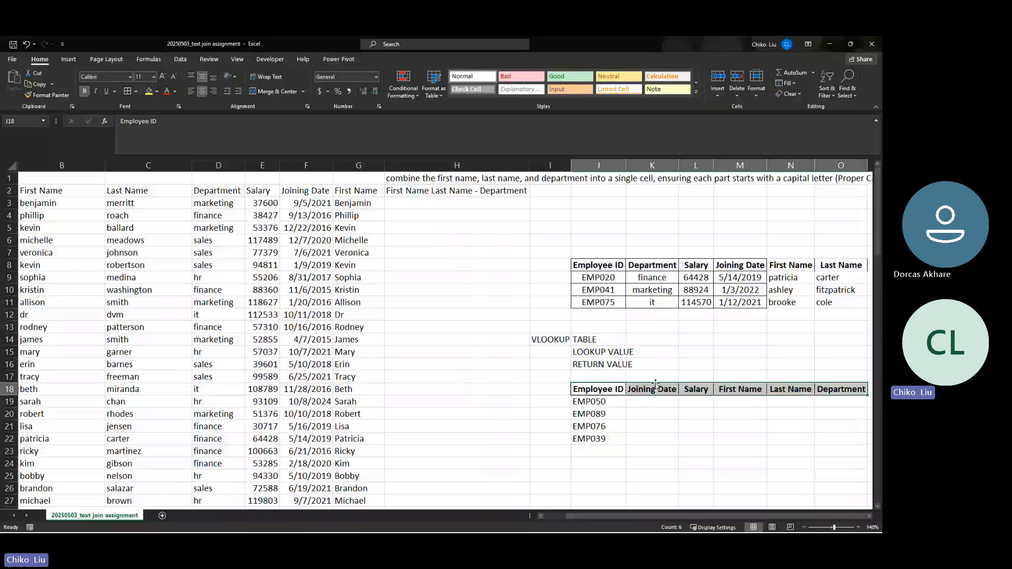
{"action": "left_click", "coordinate": [847, 391]}
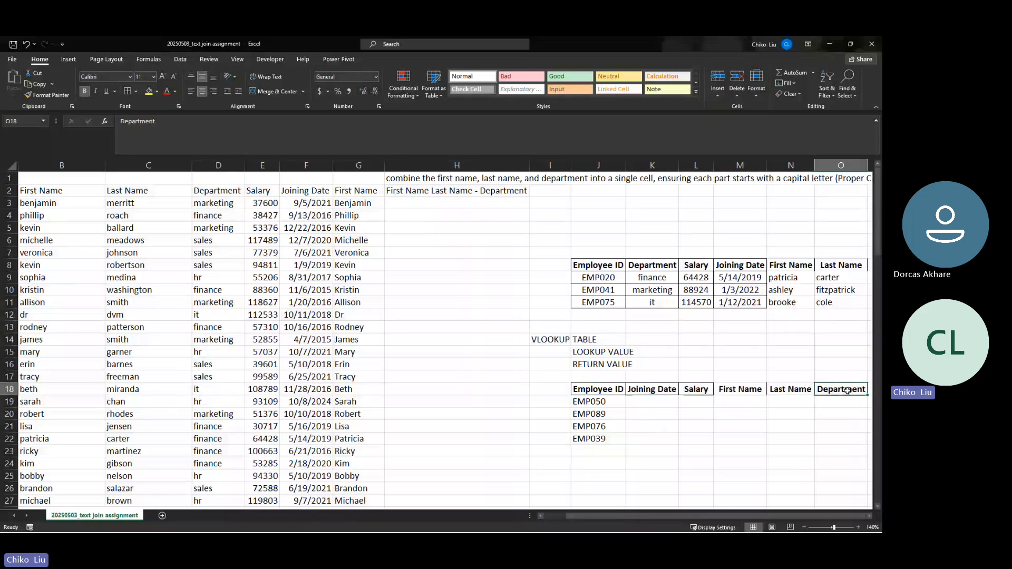
{"action": "left_click", "coordinate": [695, 390]}
{"action": "left_click", "coordinate": [643, 390]}
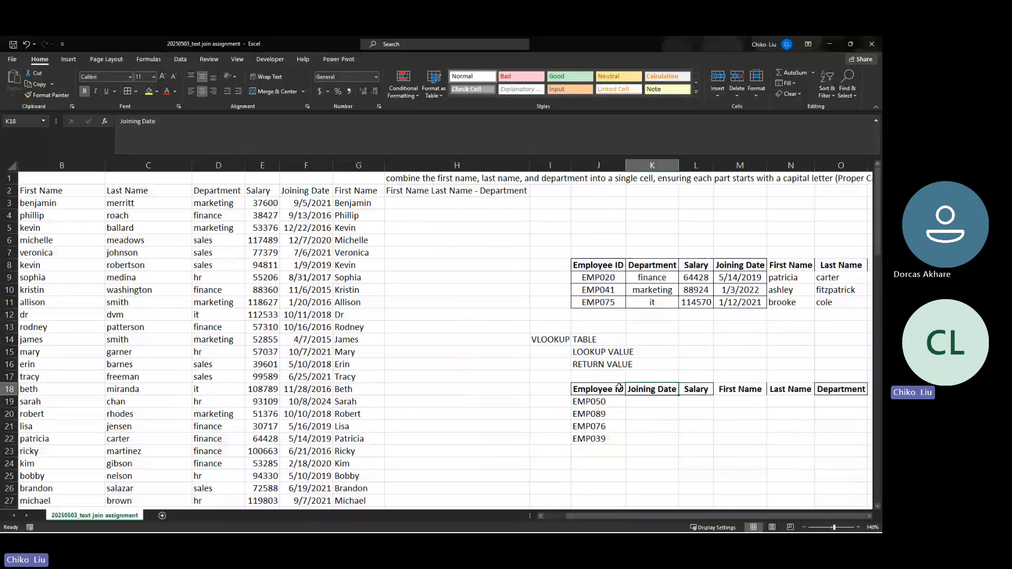
{"action": "left_click_drag", "start_coordinate": [606, 390], "coordinate": [843, 390]}
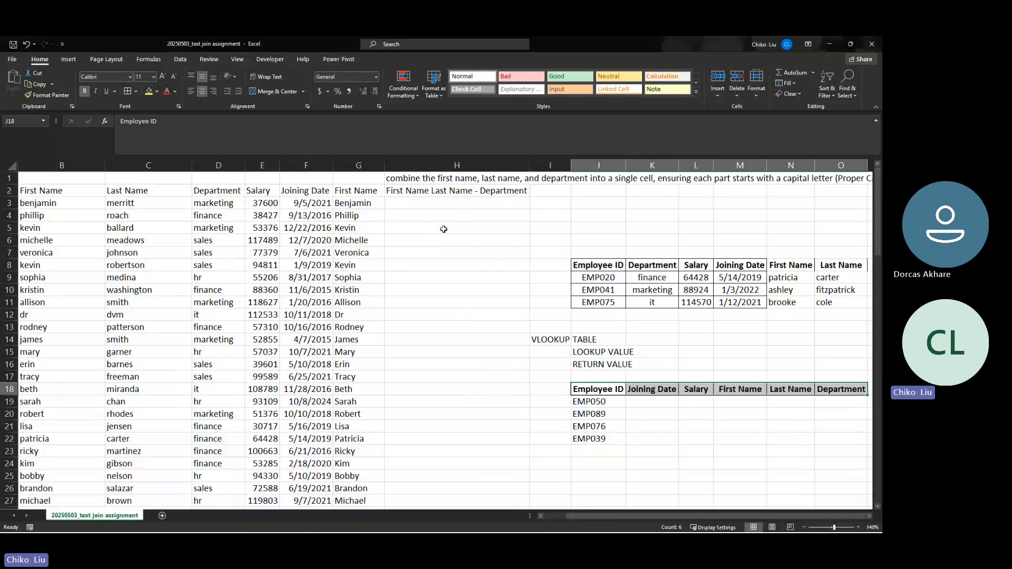
{"action": "left_click", "coordinate": [654, 393]}
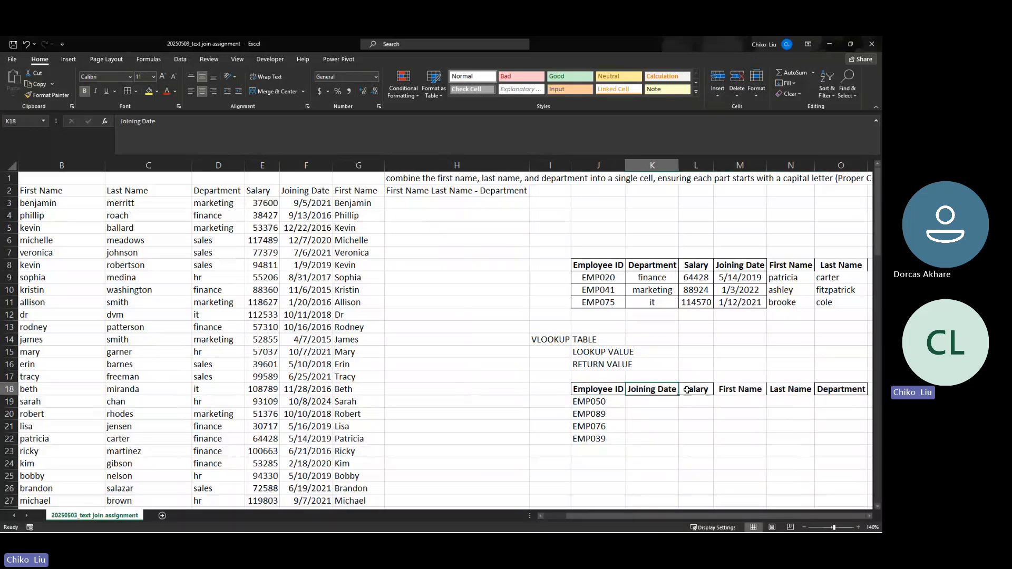
{"action": "left_click", "coordinate": [696, 390]}
{"action": "left_click", "coordinate": [732, 393]}
{"action": "left_click", "coordinate": [781, 391]}
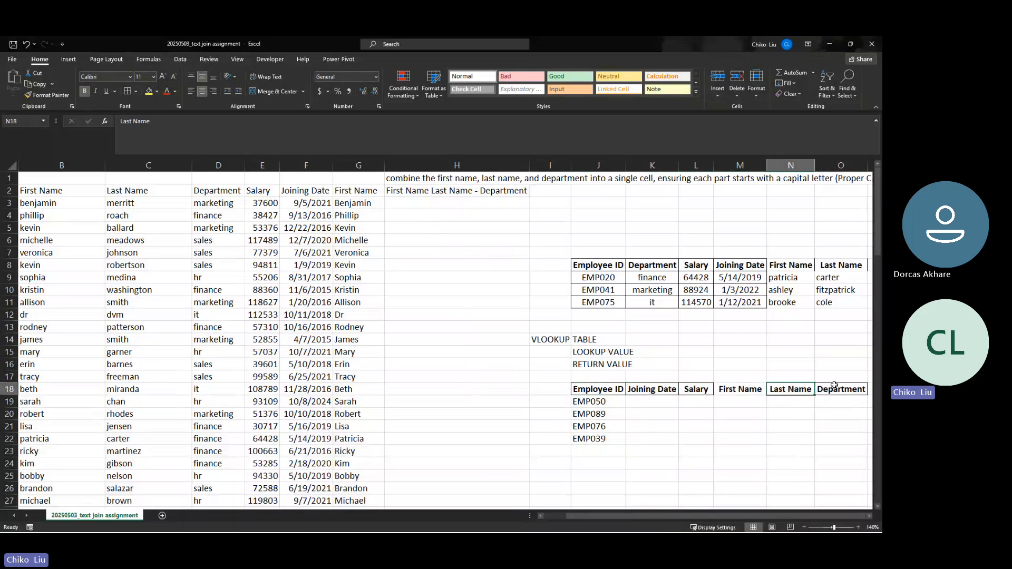
{"action": "left_click", "coordinate": [845, 389]}
{"action": "left_click", "coordinate": [650, 277]}
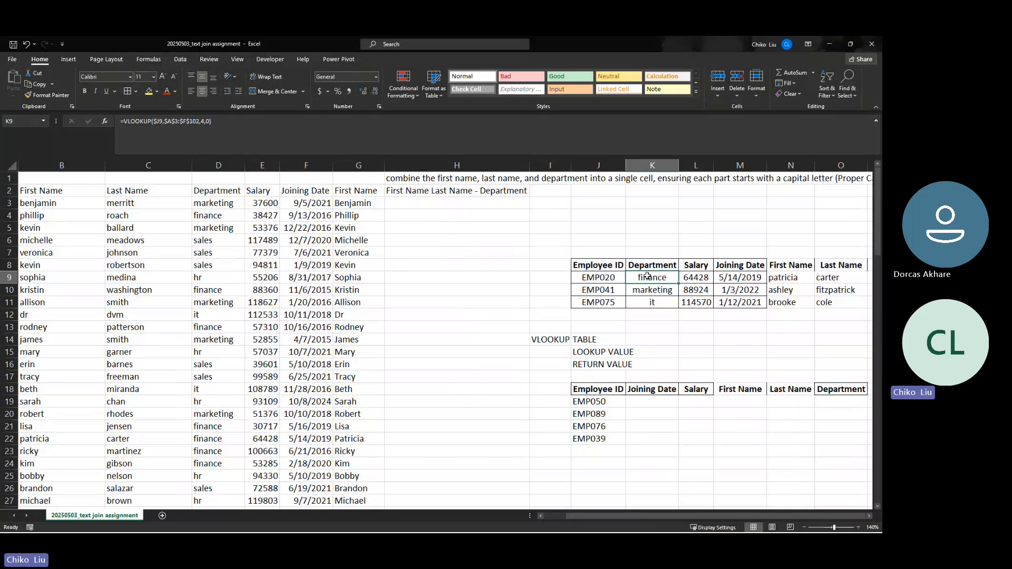
{"action": "left_click", "coordinate": [652, 266]}
{"action": "left_click", "coordinate": [688, 270]}
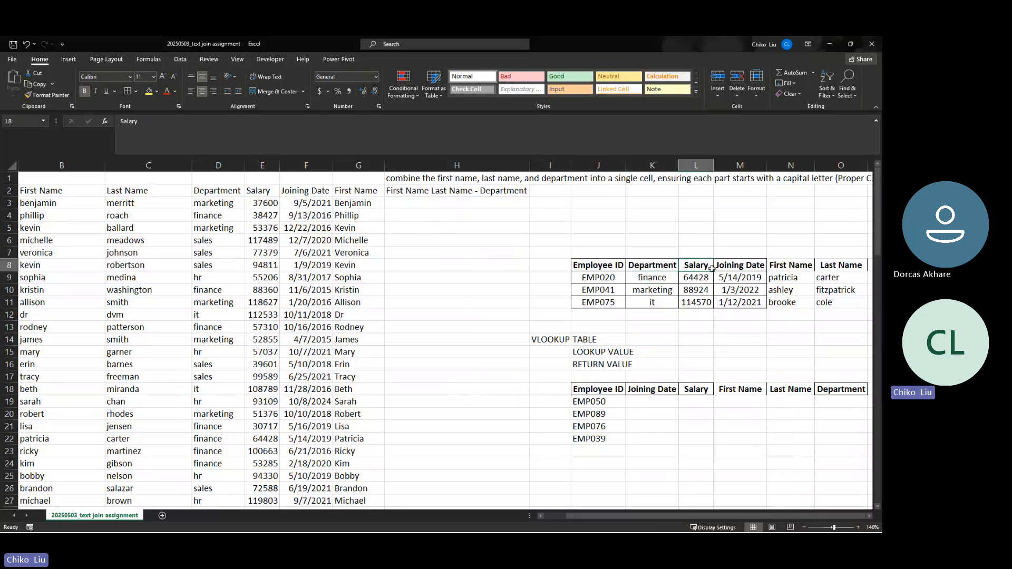
{"action": "left_click", "coordinate": [730, 269]}
{"action": "left_click", "coordinate": [786, 269]}
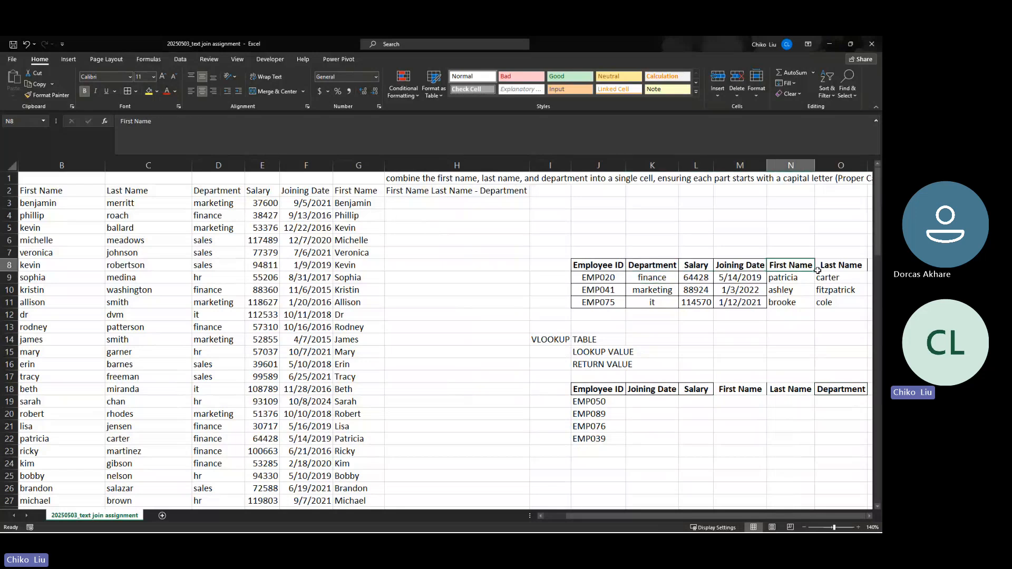
{"action": "left_click", "coordinate": [822, 271]}
{"action": "left_click", "coordinate": [665, 268]}
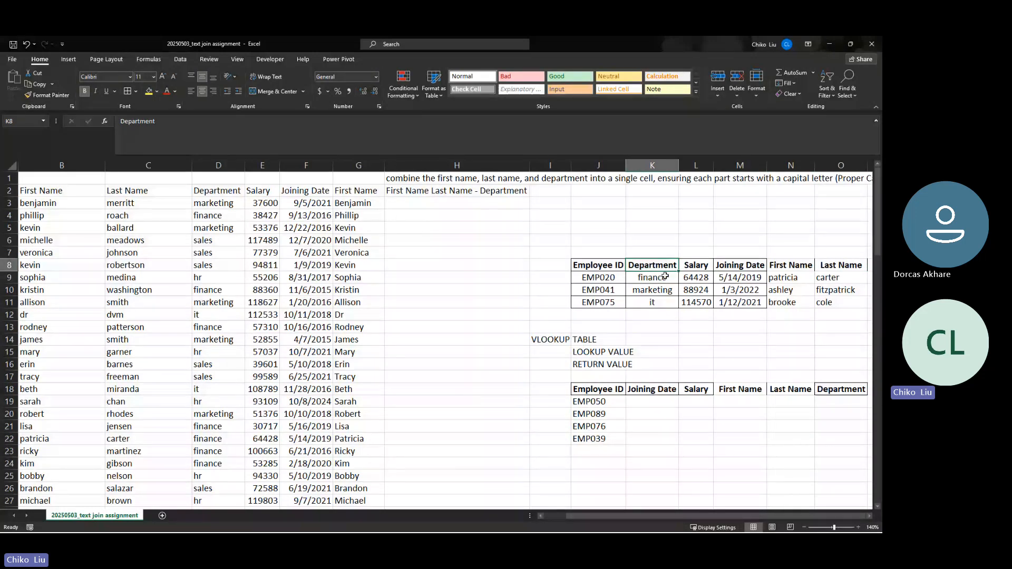
{"action": "left_click", "coordinate": [653, 280]}
{"action": "left_click_drag", "start_coordinate": [651, 283], "coordinate": [831, 267]}
{"action": "left_click", "coordinate": [663, 267]}
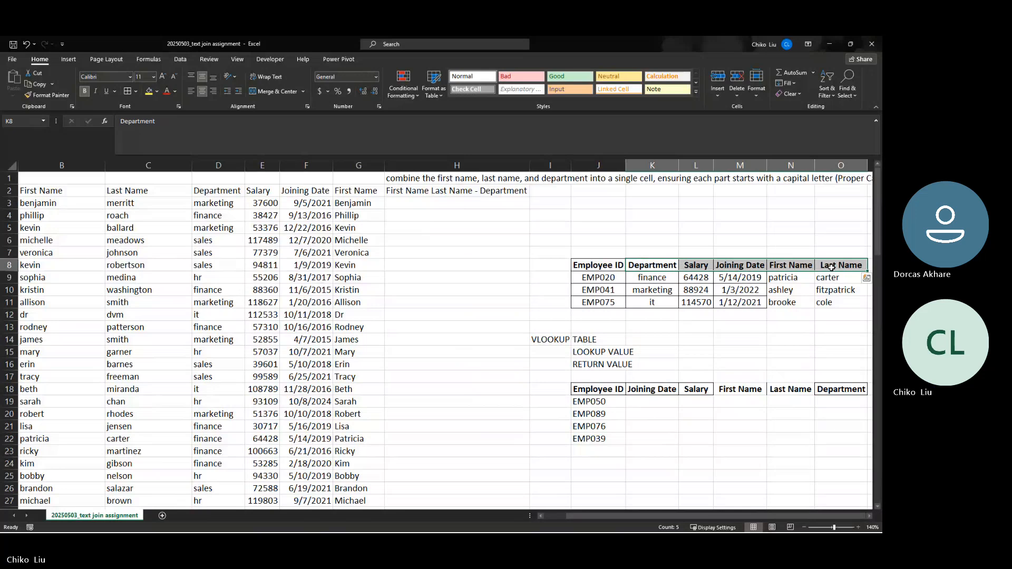
{"action": "key", "text": "Delete"}
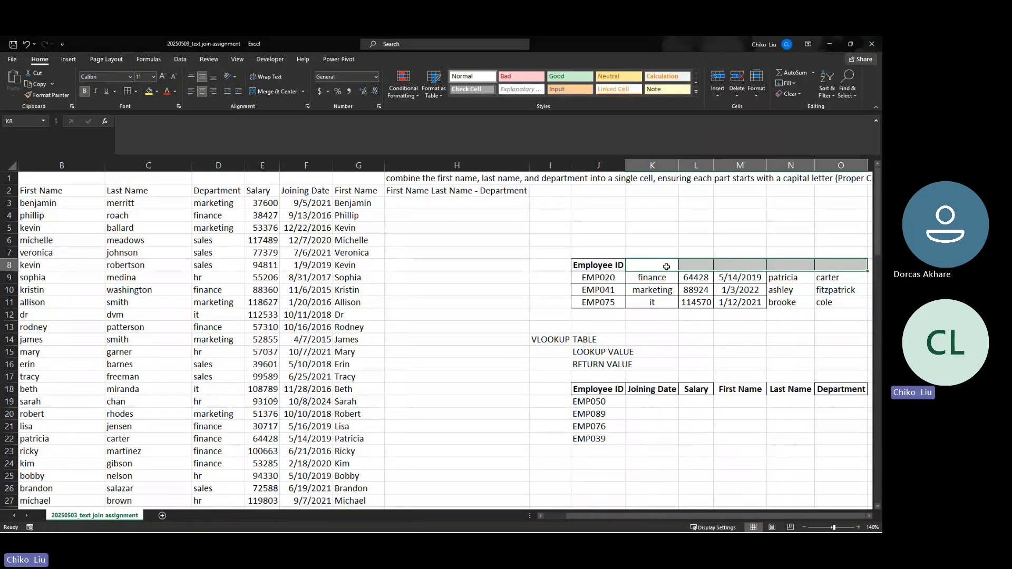
{"action": "key", "text": "ctrl+z"}
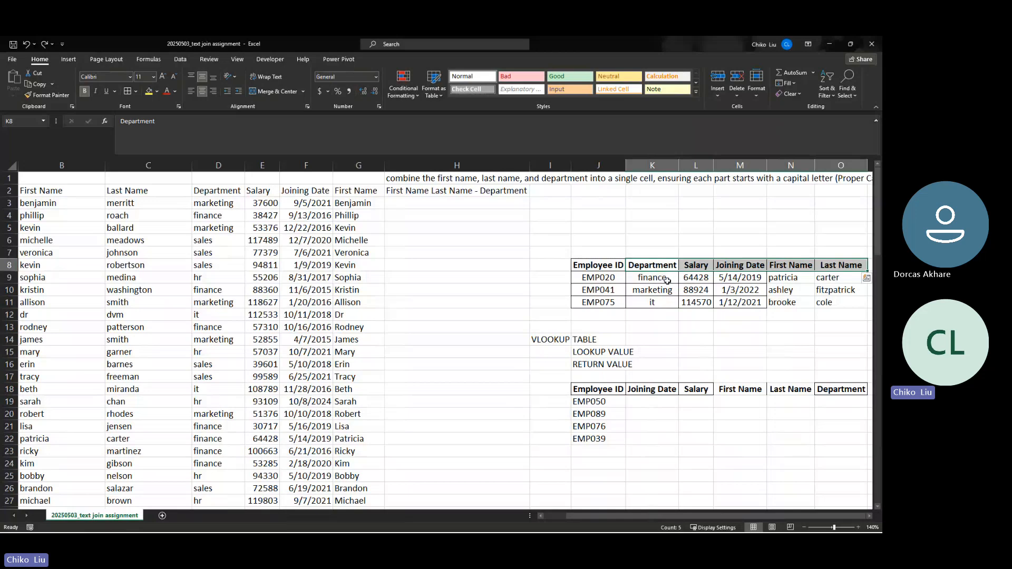
{"action": "left_click_drag", "start_coordinate": [668, 278], "coordinate": [699, 299]}
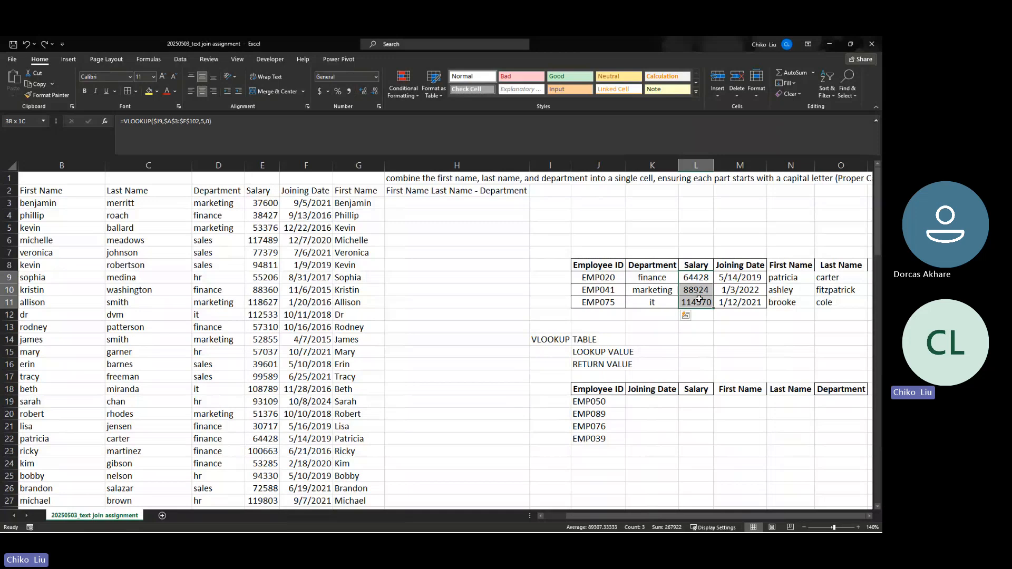
{"action": "left_click", "coordinate": [670, 266]}
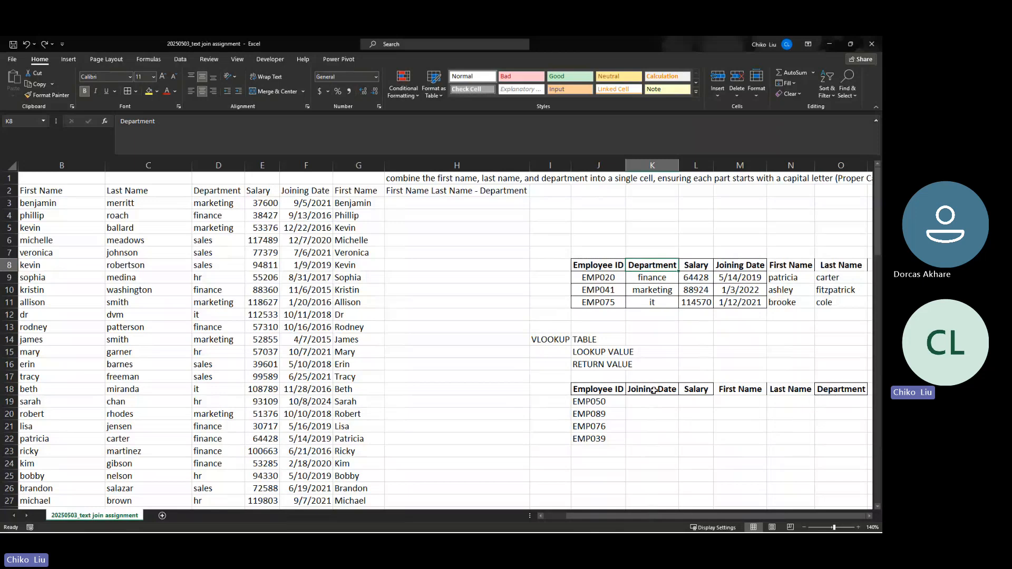
{"action": "left_click_drag", "start_coordinate": [654, 403], "coordinate": [656, 436]}
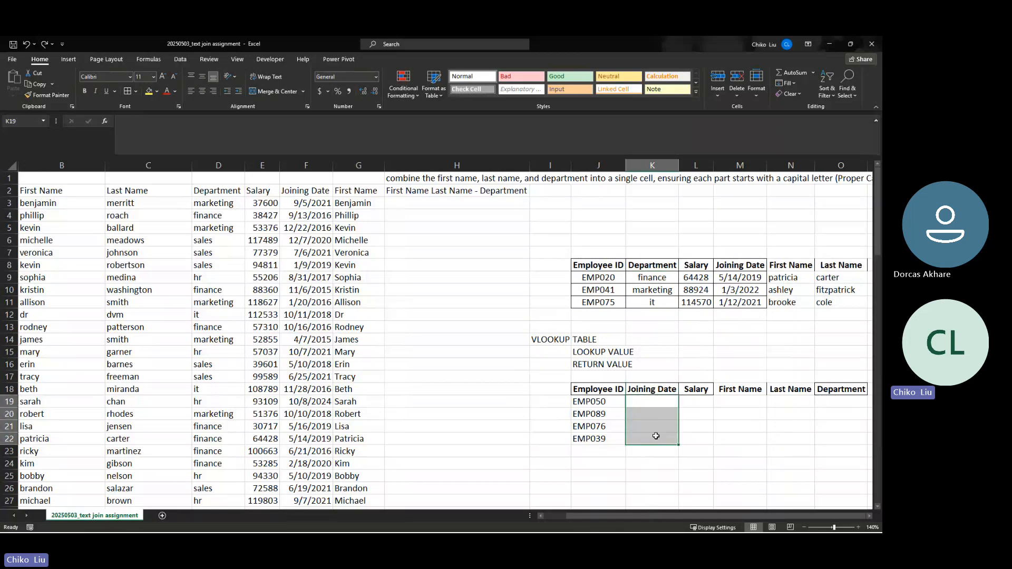
{"action": "left_click", "coordinate": [668, 391]}
{"action": "left_click", "coordinate": [698, 390]}
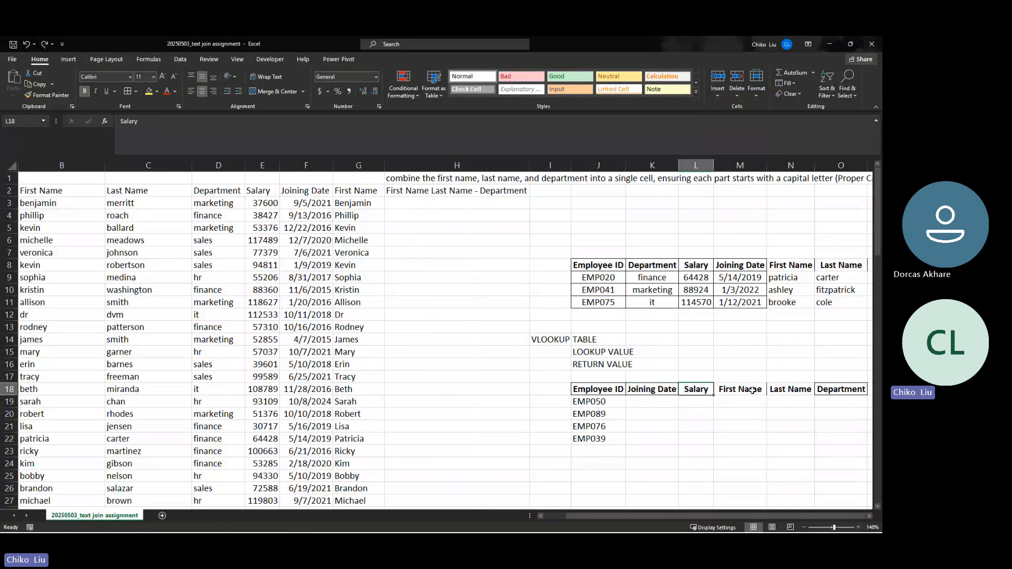
{"action": "left_click", "coordinate": [752, 390]}
{"action": "left_click", "coordinate": [782, 390]}
{"action": "left_click", "coordinate": [836, 389]}
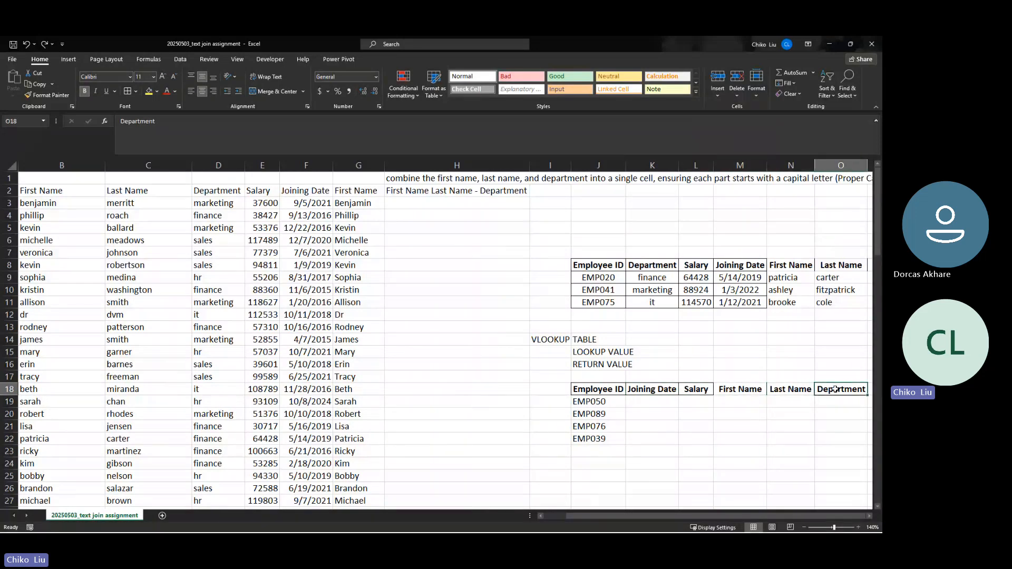
{"action": "left_click", "coordinate": [661, 399]}
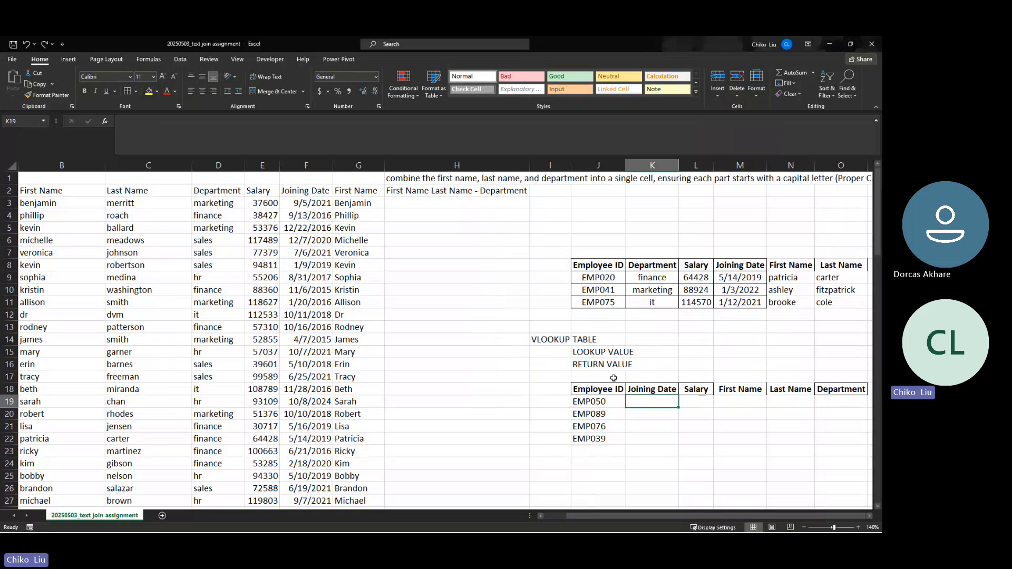
{"action": "left_click", "coordinate": [591, 389]}
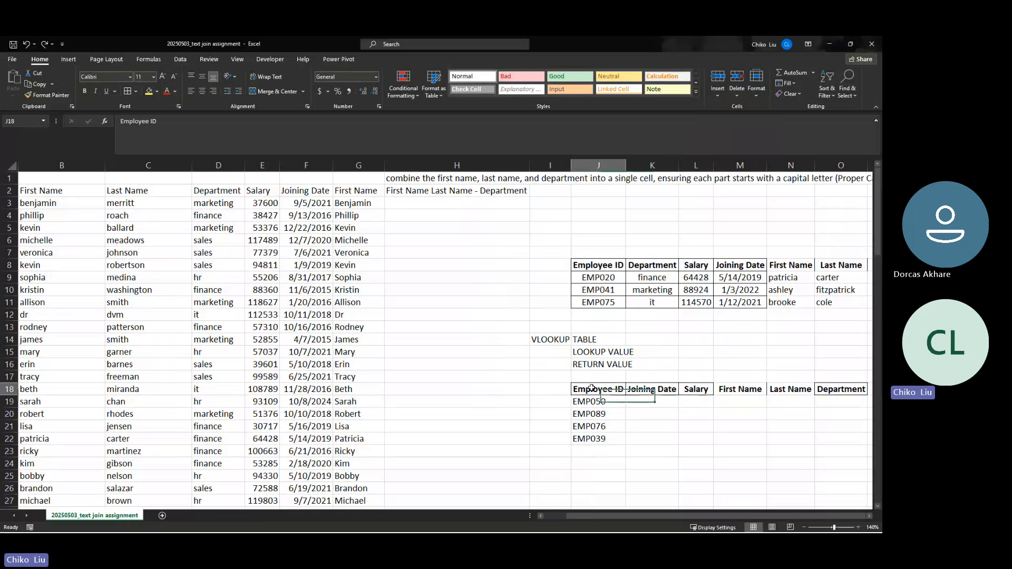
{"action": "left_click_drag", "start_coordinate": [591, 388], "coordinate": [819, 388]}
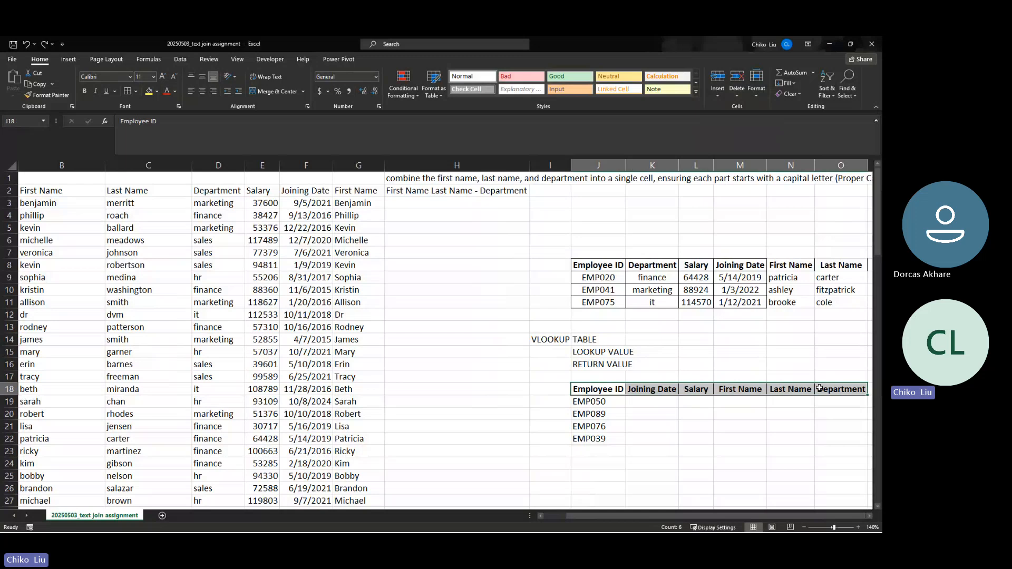
{"action": "left_click_drag", "start_coordinate": [312, 194], "coordinate": [10, 191]}
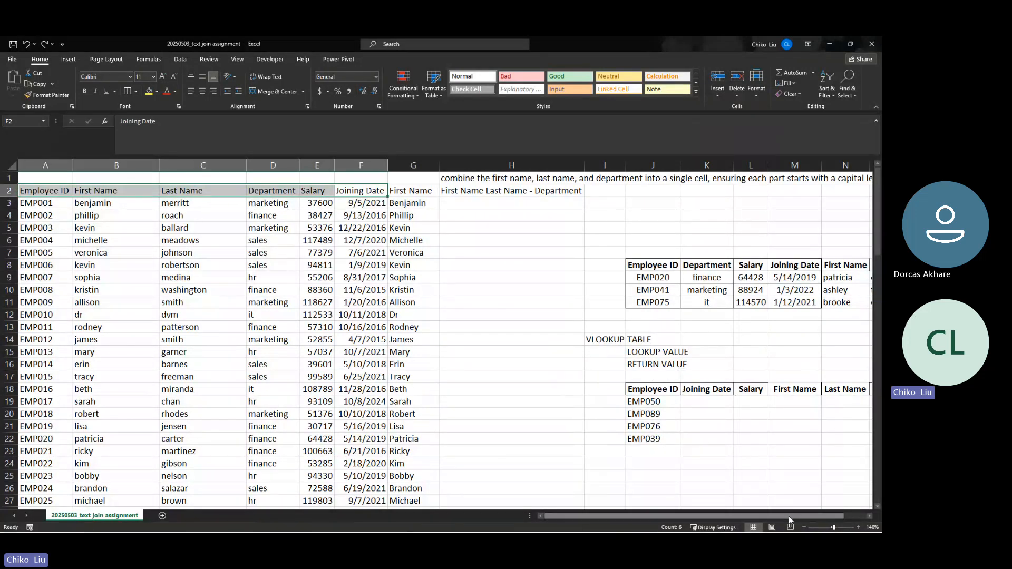
{"action": "left_click_drag", "start_coordinate": [788, 516], "coordinate": [827, 515]}
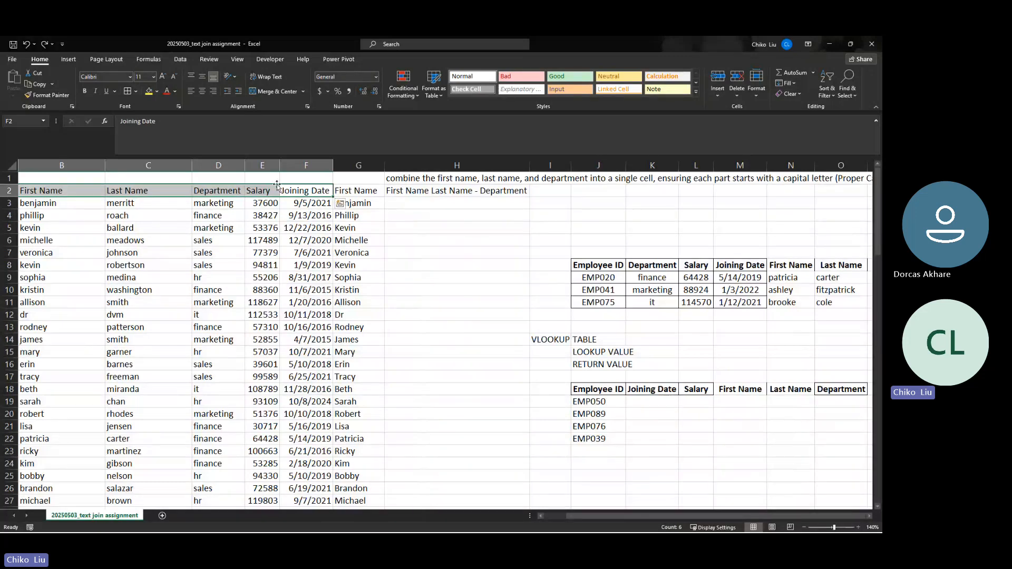
{"action": "left_click", "coordinate": [597, 377]}
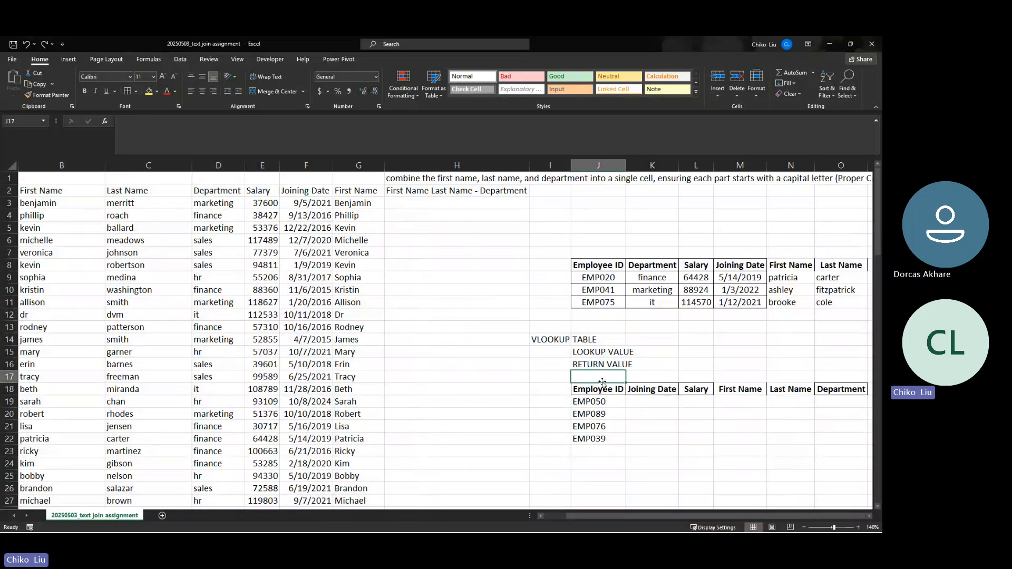
From J17, search Insert Function for MATCH, listing MATCH and XMATCH
{"action": "left_click", "coordinate": [106, 122]}
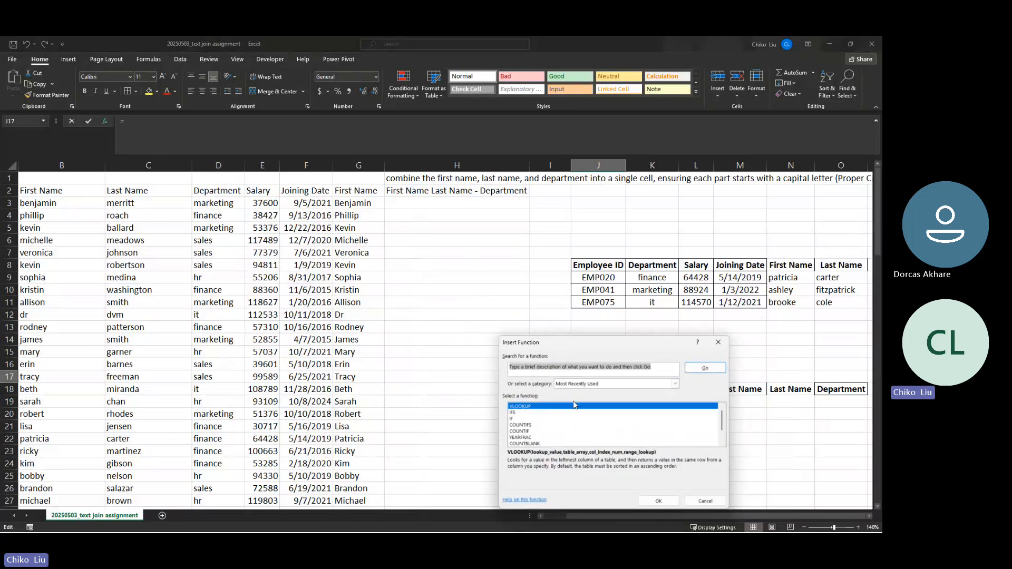
{"action": "type", "text": "M"}
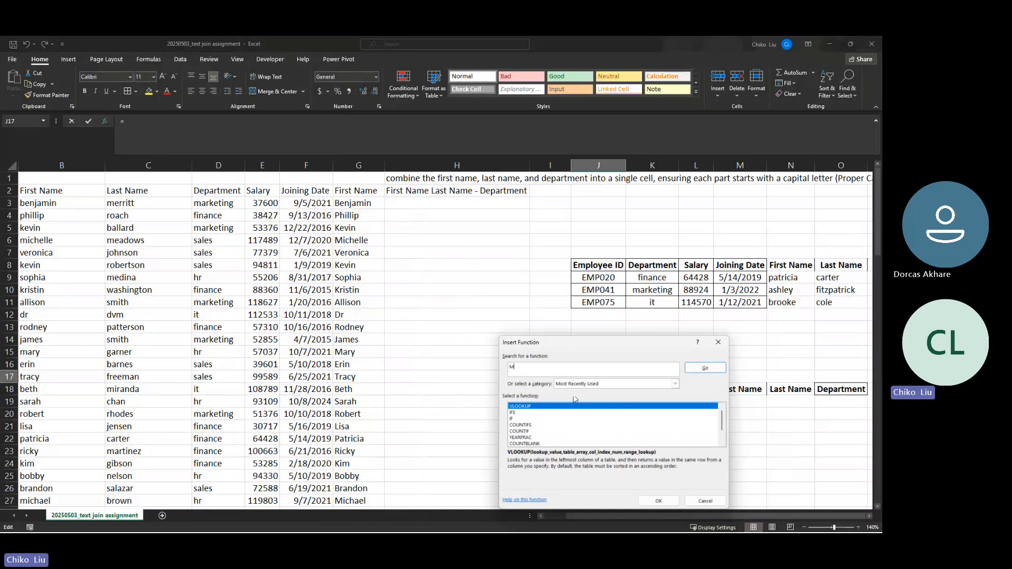
{"action": "type", "text": "A"}
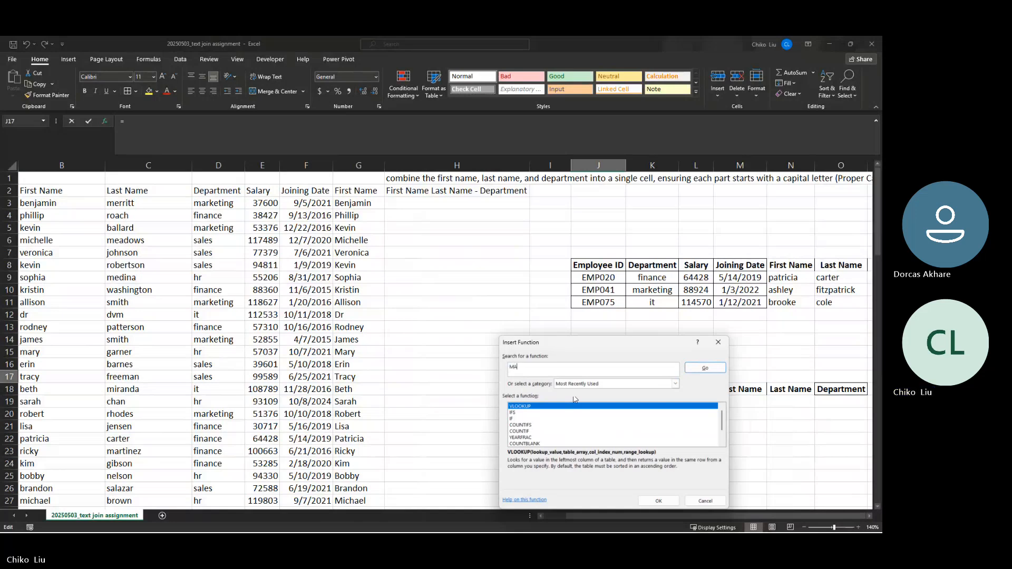
{"action": "type", "text": "MAR"}
{"action": "type", "text": "C"}
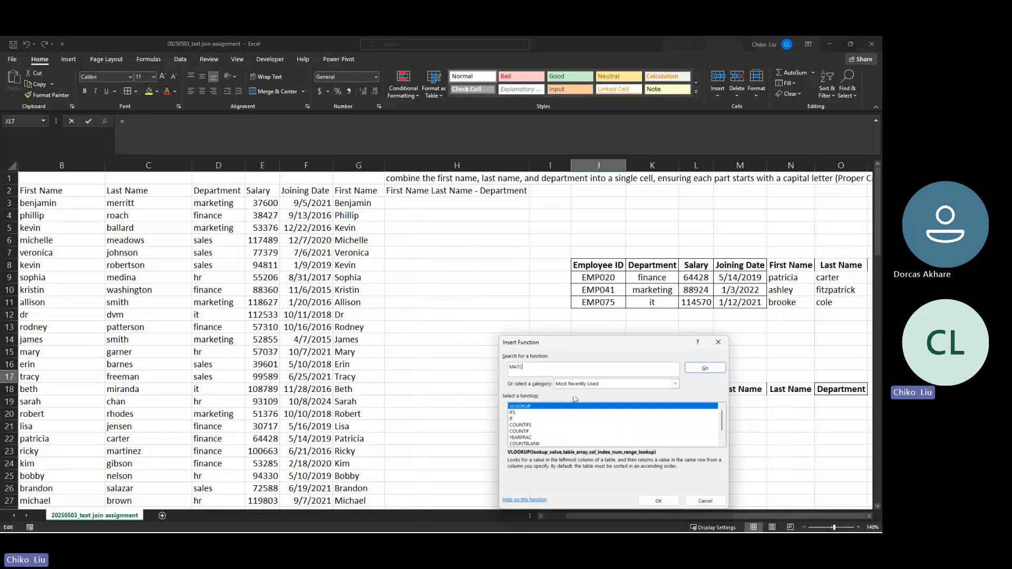
{"action": "type", "text": "H"}
{"action": "key", "text": "Return"}
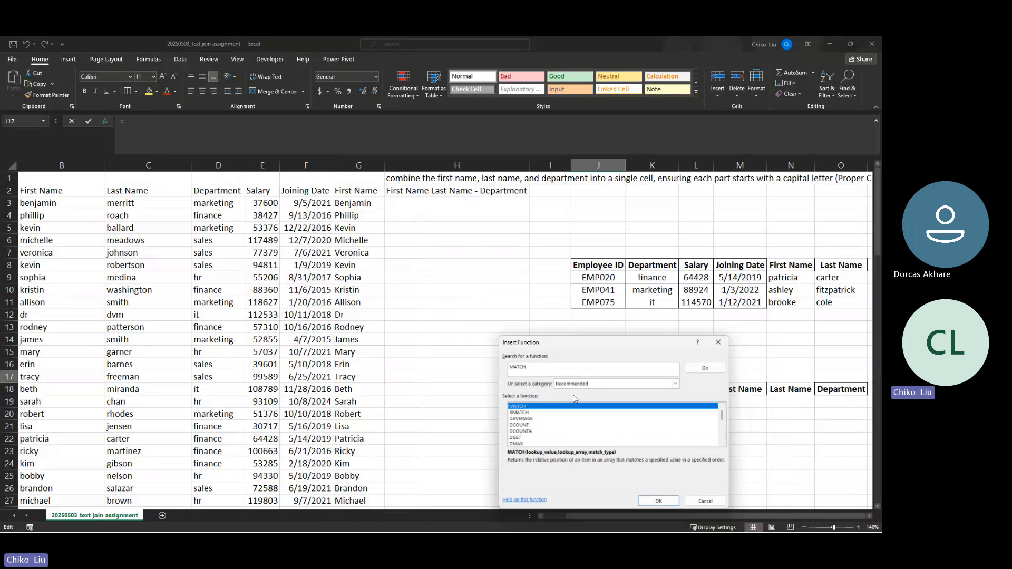
{"action": "left_click_drag", "start_coordinate": [656, 345], "coordinate": [555, 194]}
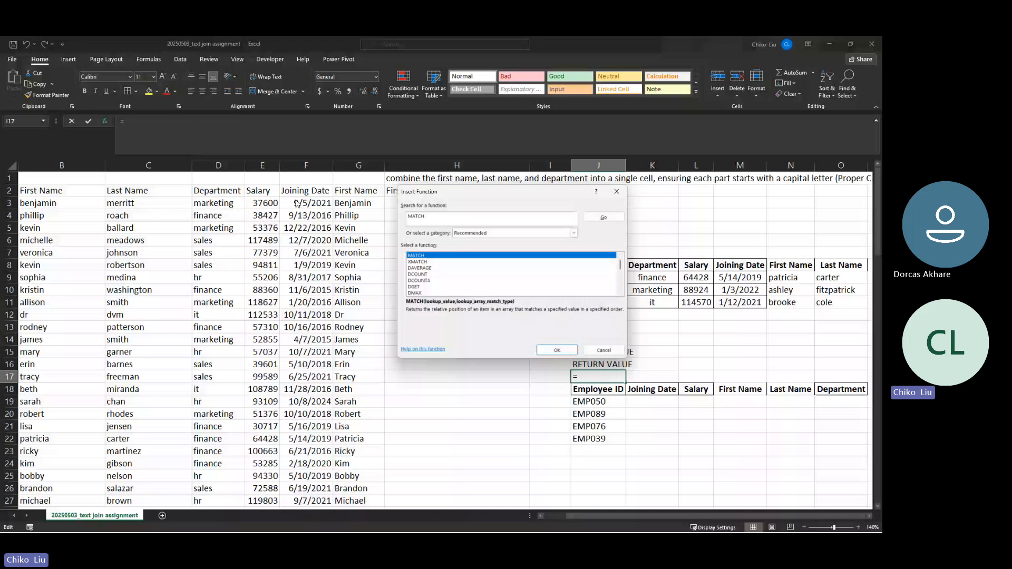
Enter =MATCH(J$18,$A$2:$F$2,0) in J17, returning 1 for the Employee ID header
{"action": "left_click", "coordinate": [557, 350]}
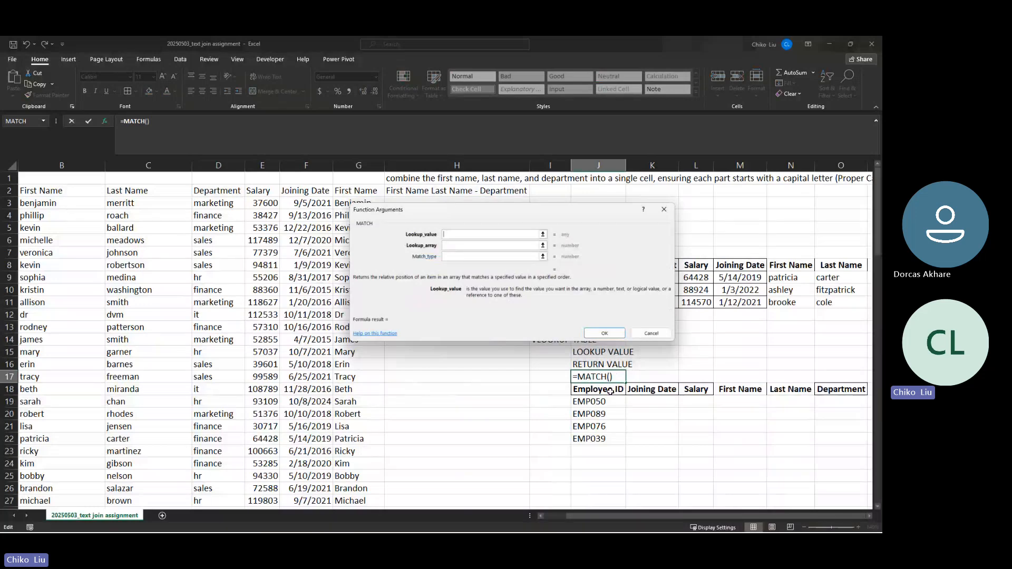
{"action": "left_click", "coordinate": [610, 392]}
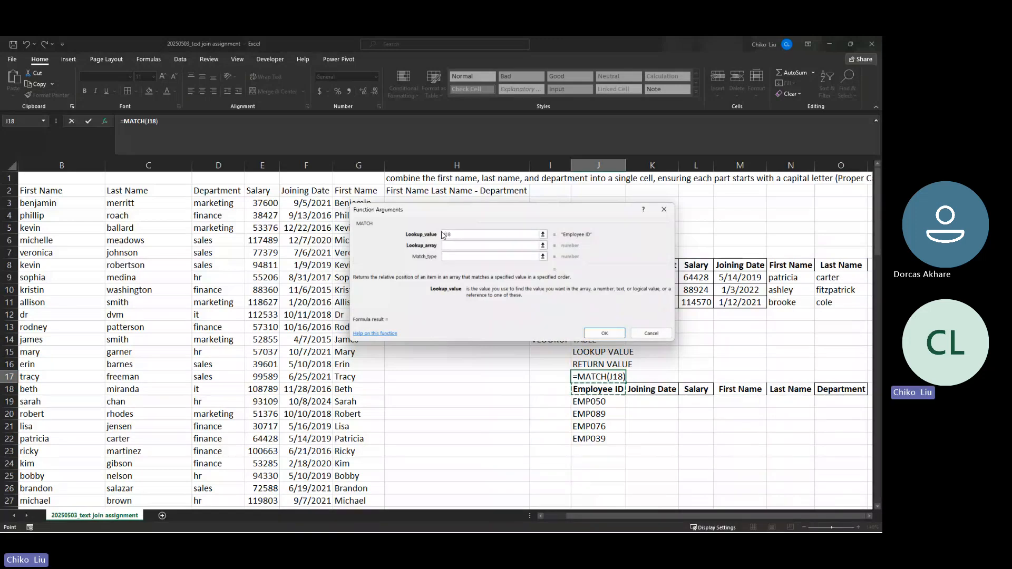
{"action": "left_click", "coordinate": [446, 234]}
{"action": "type", "text": "$"}
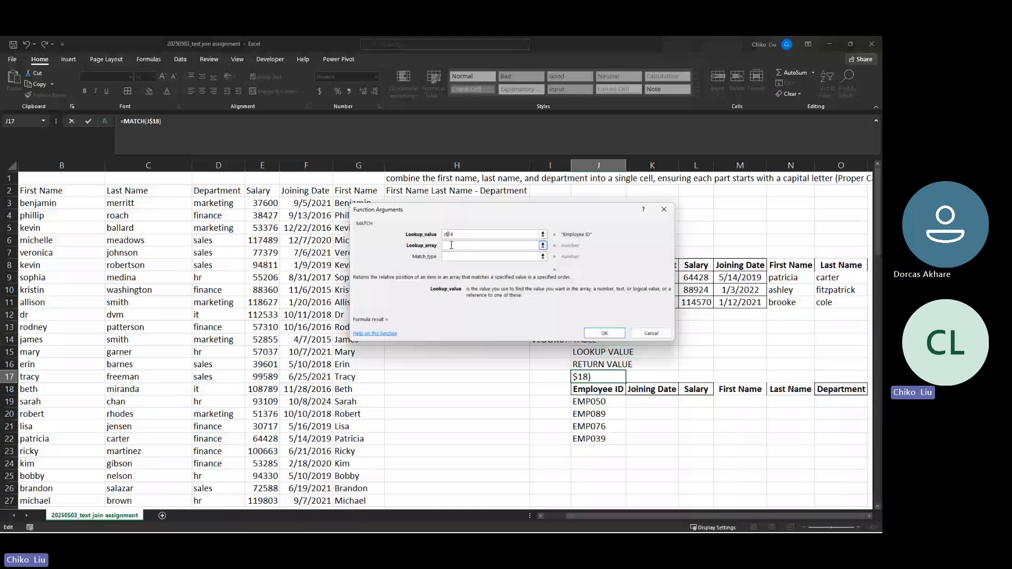
{"action": "left_click_drag", "start_coordinate": [305, 190], "coordinate": [33, 191]}
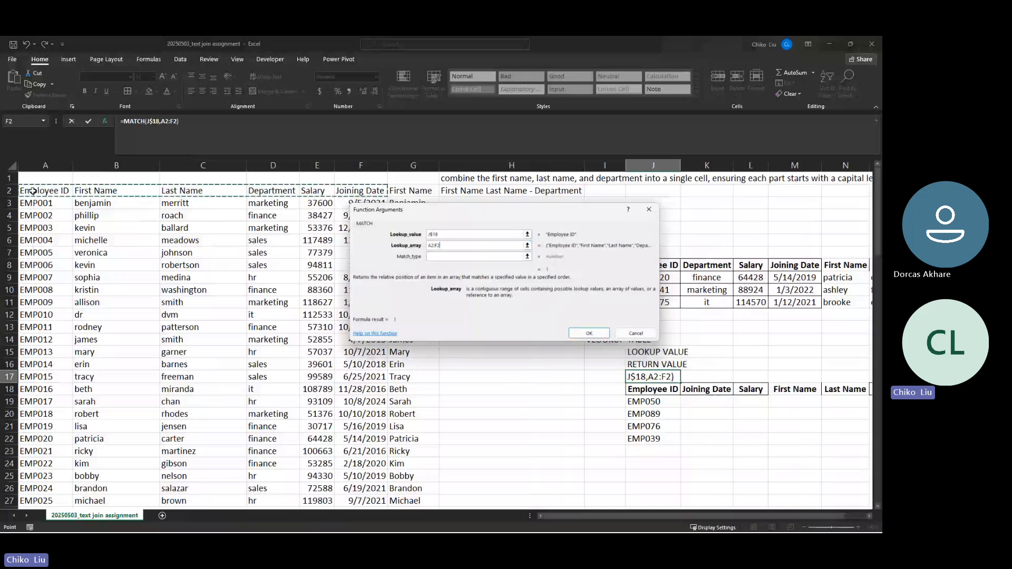
{"action": "key", "text": "F4"}
{"action": "left_click", "coordinate": [446, 257]}
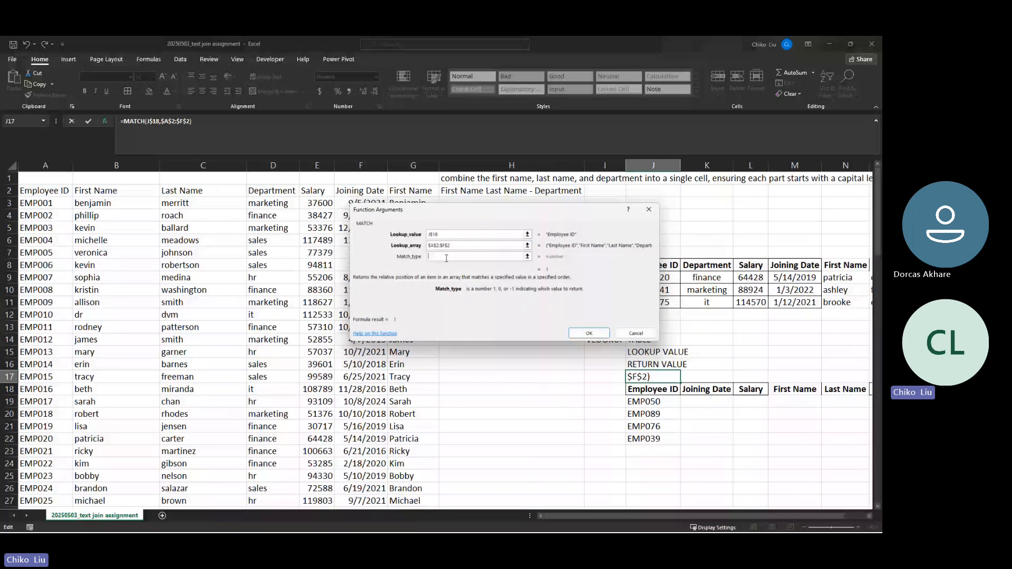
{"action": "type", "text": "0"}
{"action": "left_click", "coordinate": [589, 337]}
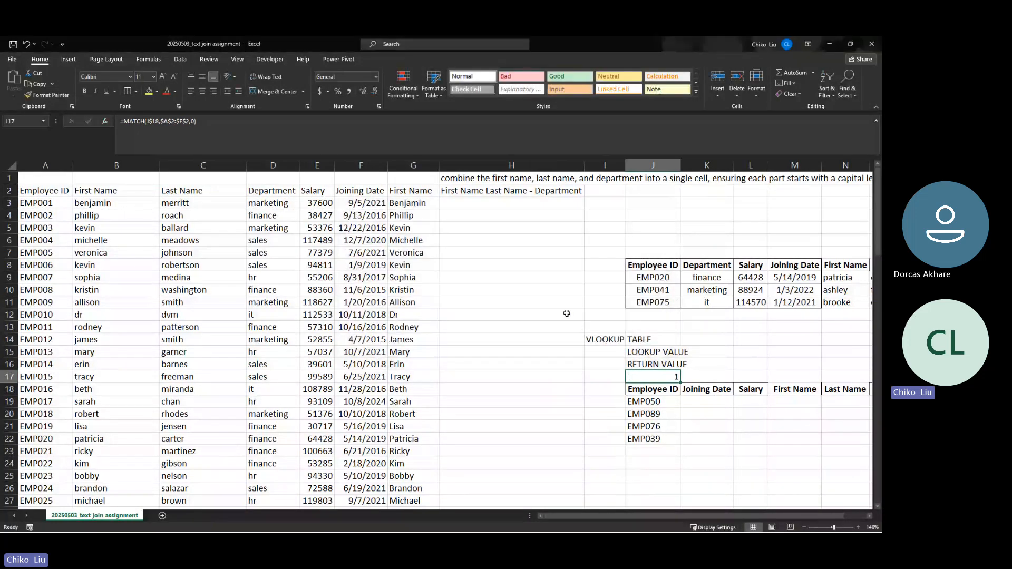
Compare the J18 and A2 headers, then fill J17's MATCH formula right to O17
{"action": "left_click", "coordinate": [672, 386]}
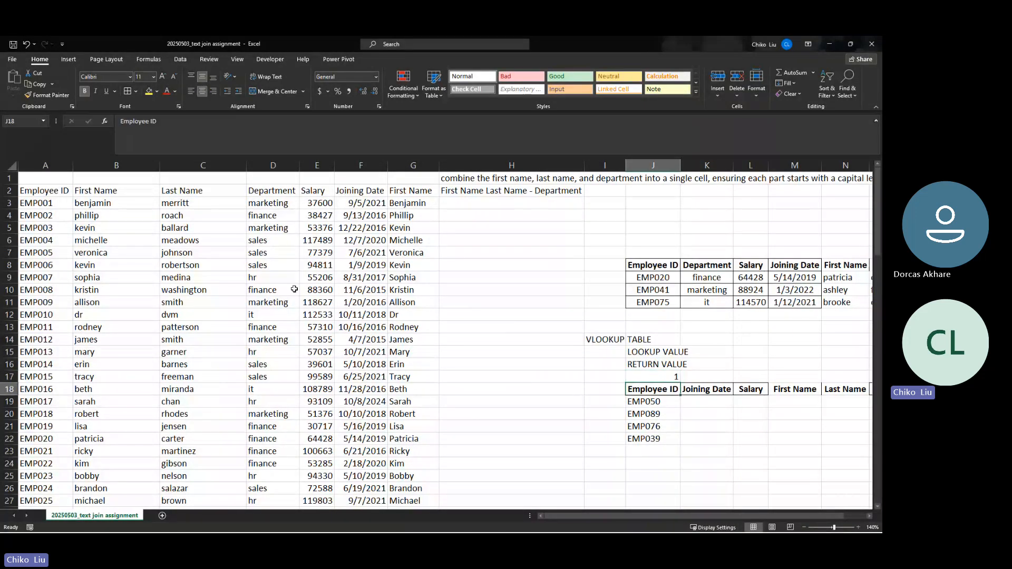
{"action": "left_click", "coordinate": [65, 190]}
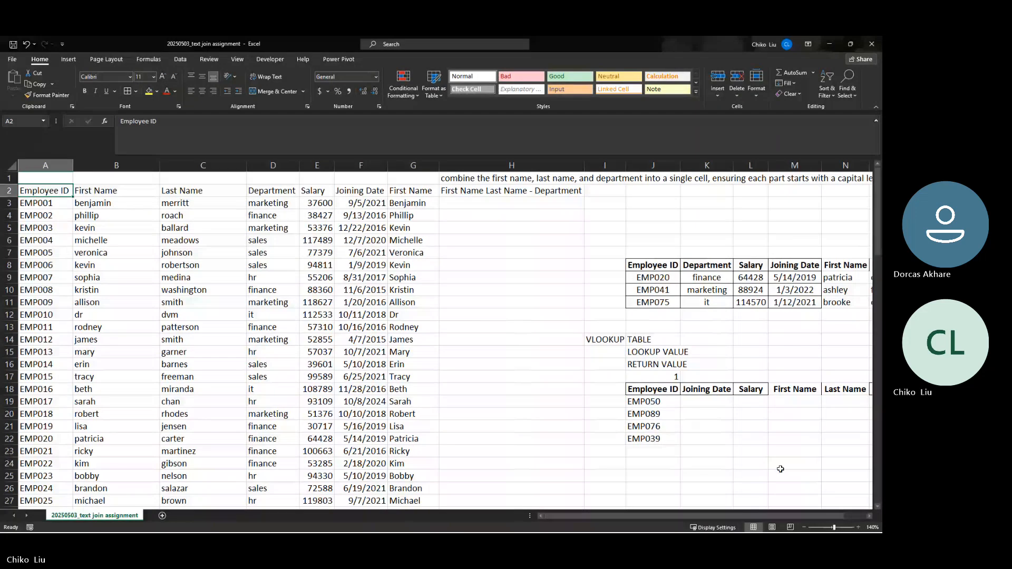
{"action": "left_click", "coordinate": [676, 379]}
{"action": "left_click_drag", "start_coordinate": [681, 382], "coordinate": [783, 382]}
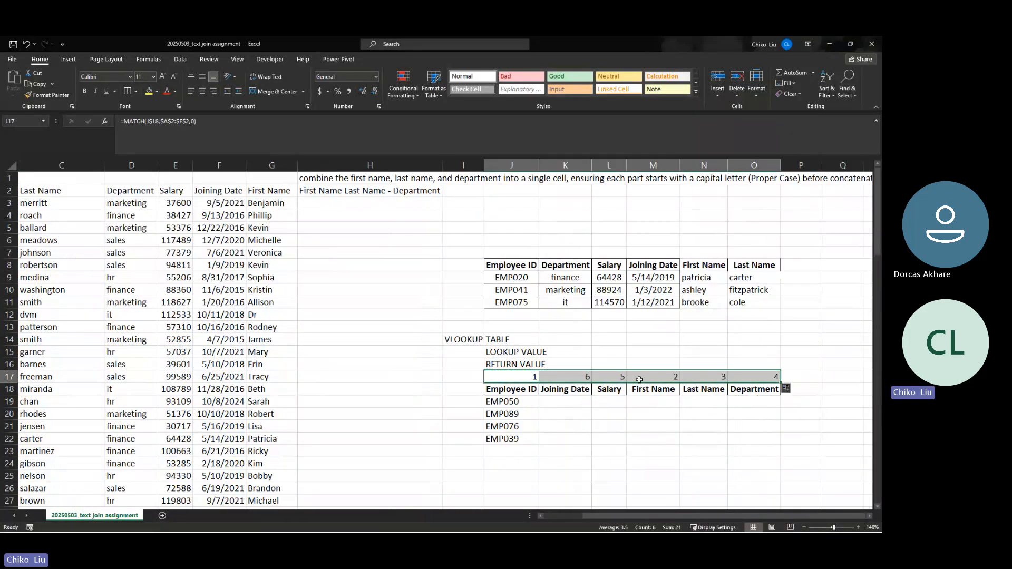
Check the copied MATCH results against headers, e.g. Joining Date in F2 giving 6
{"action": "left_click", "coordinate": [572, 389]}
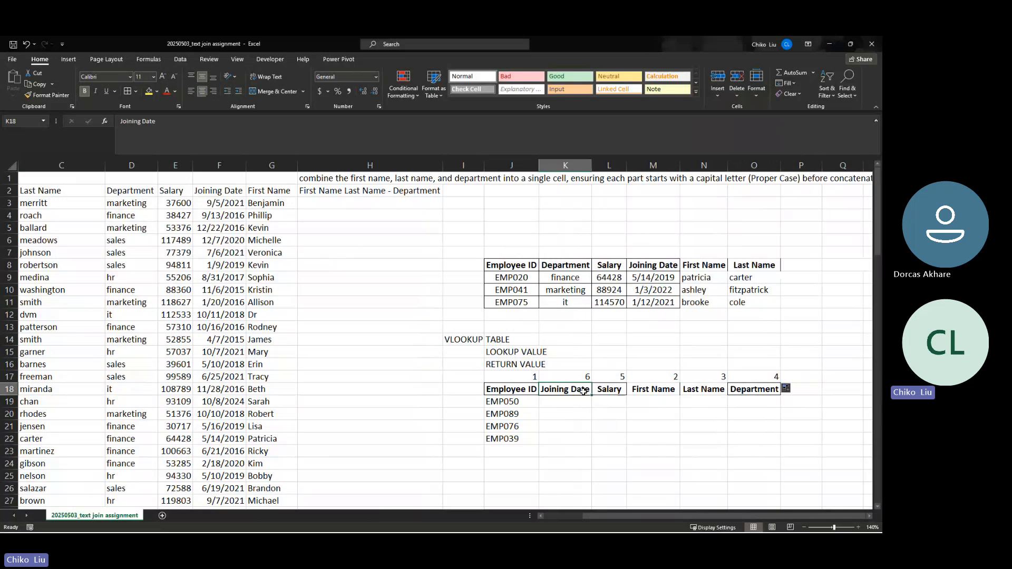
{"action": "left_click", "coordinate": [226, 192]}
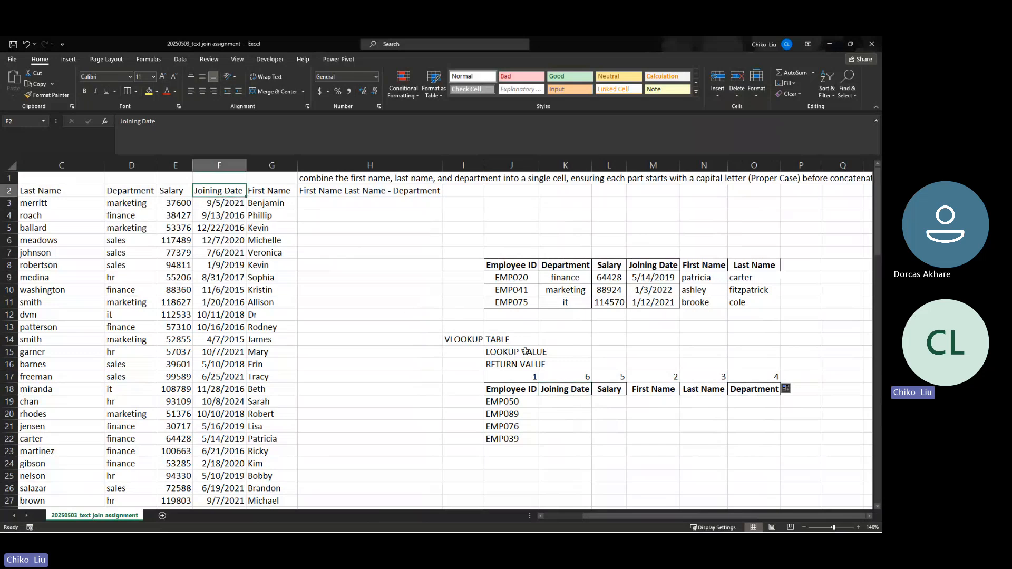
{"action": "left_click", "coordinate": [653, 376]}
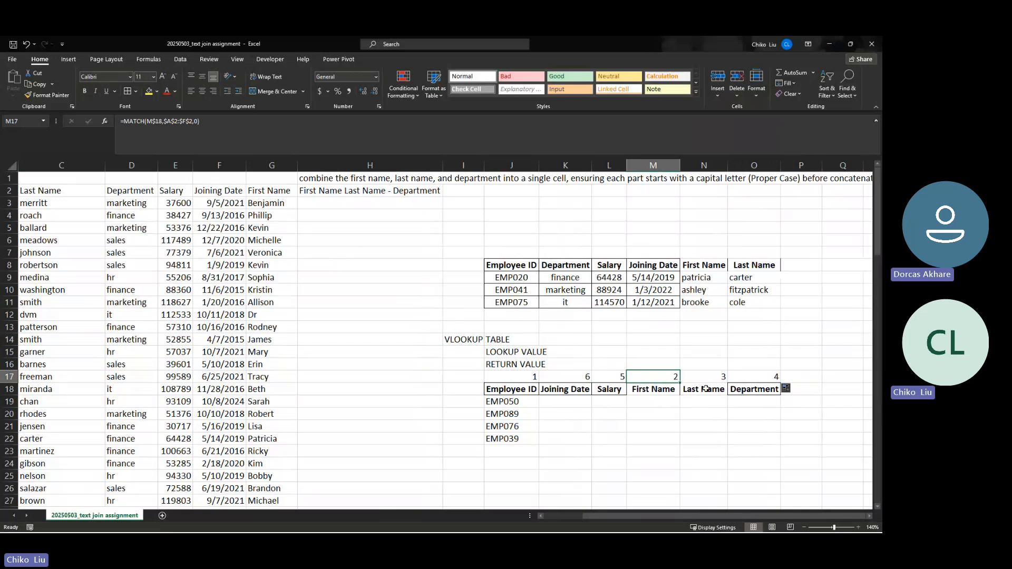
{"action": "key", "text": "Right"}
{"action": "left_click", "coordinate": [745, 389]}
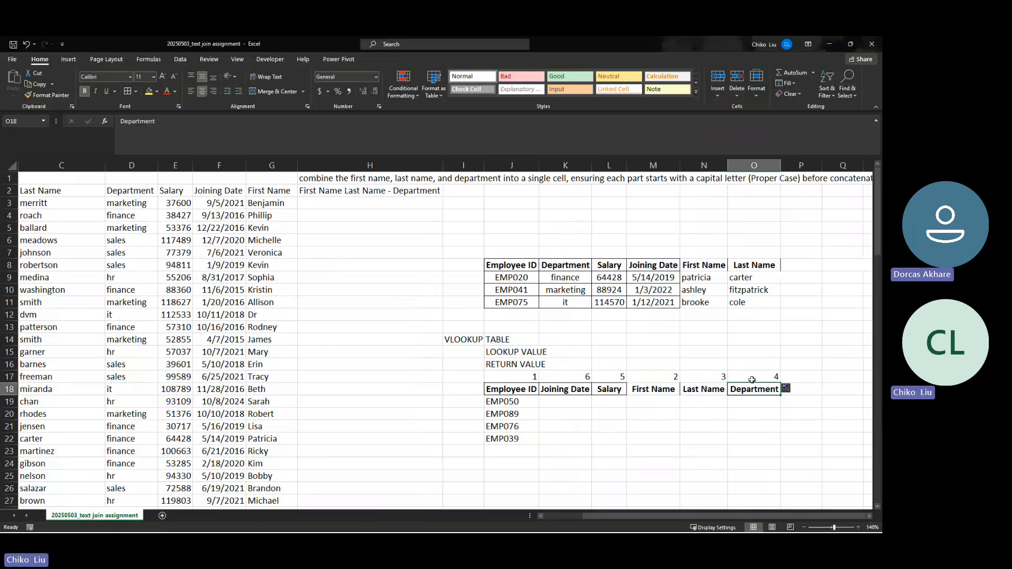
{"action": "left_click", "coordinate": [752, 378]}
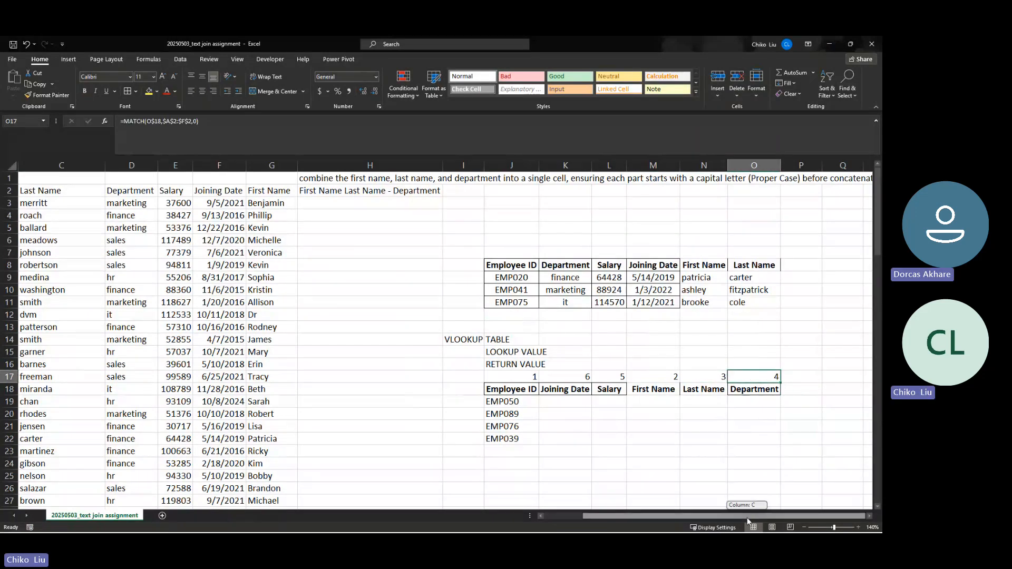
{"action": "mouse_move", "coordinate": [729, 516]}
{"action": "left_mouse_down"}
{"action": "mouse_move", "coordinate": [692, 518]}
{"action": "mouse_move", "coordinate": [726, 511]}
{"action": "left_mouse_up"}
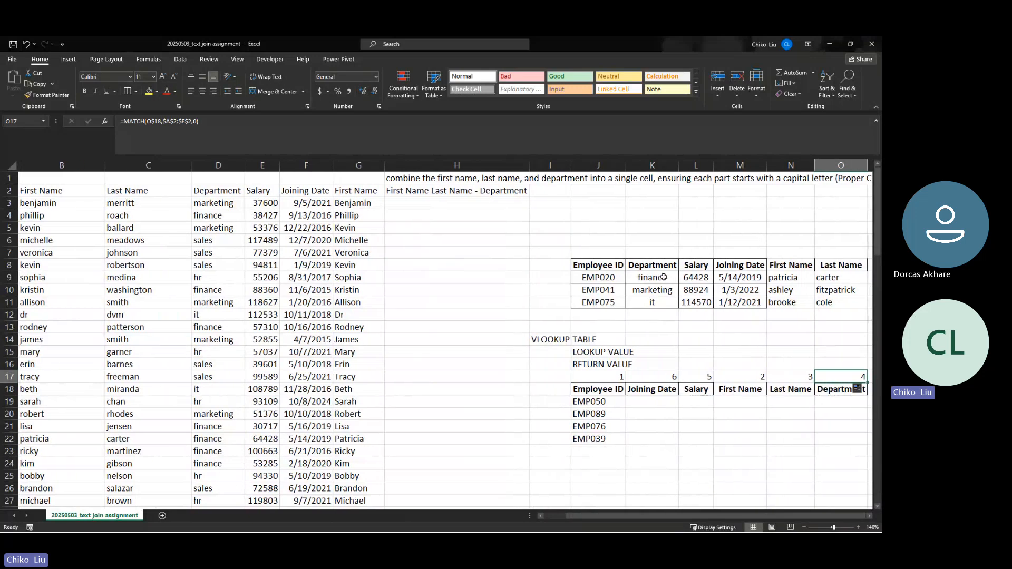
{"action": "left_click", "coordinate": [663, 277]}
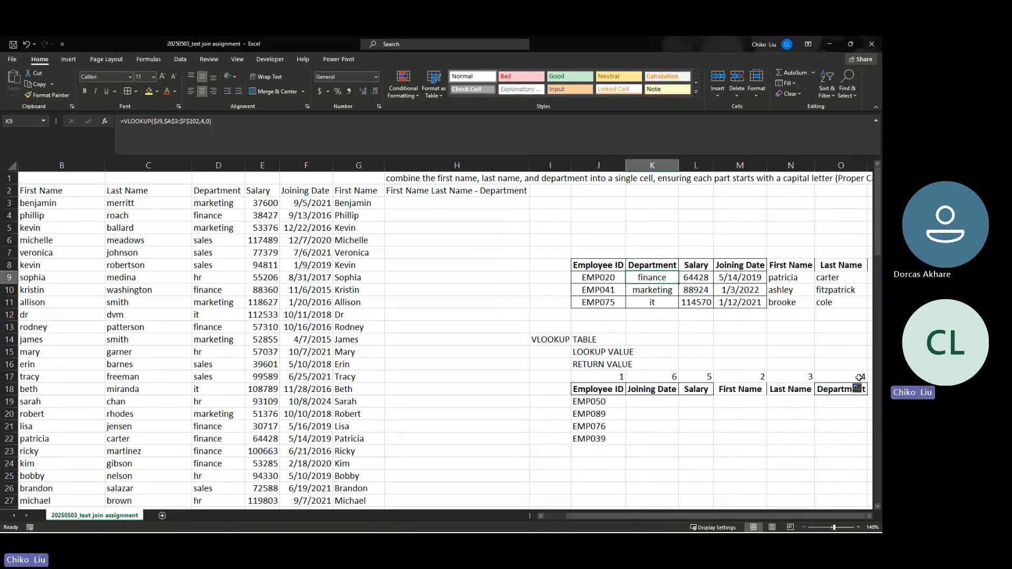
{"action": "left_click", "coordinate": [700, 279]}
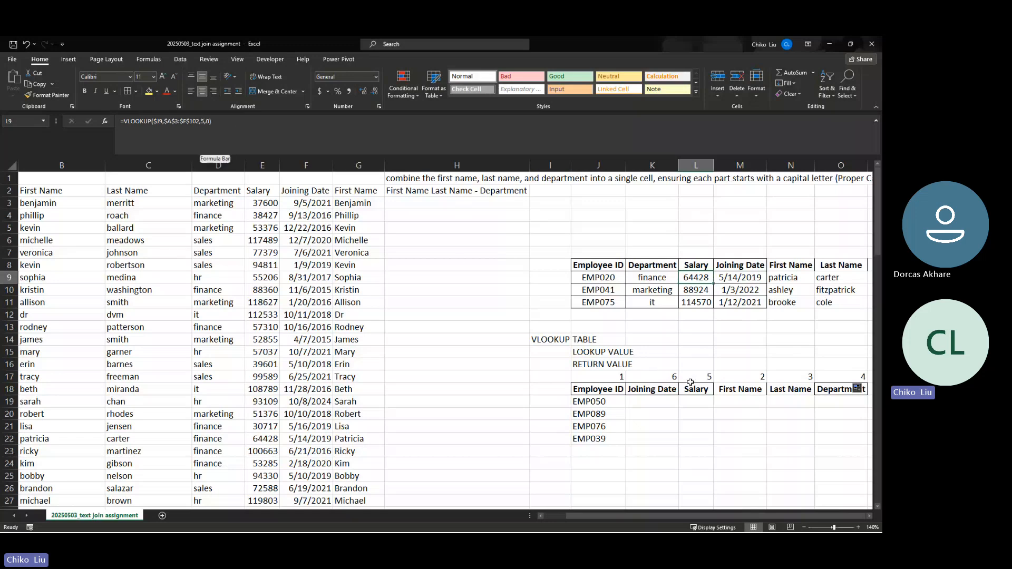
{"action": "left_click", "coordinate": [728, 278]}
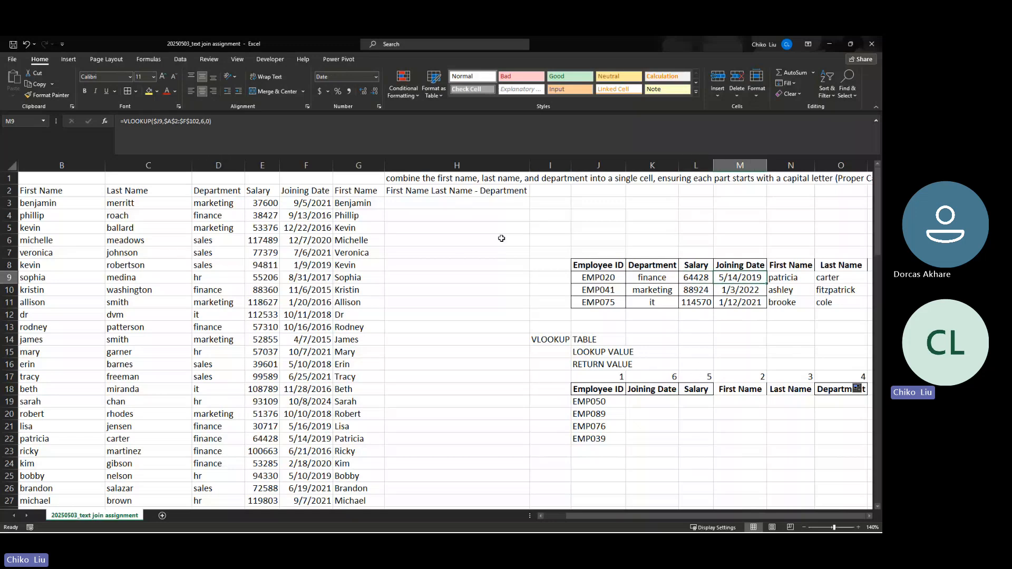
{"action": "left_click", "coordinate": [659, 379]}
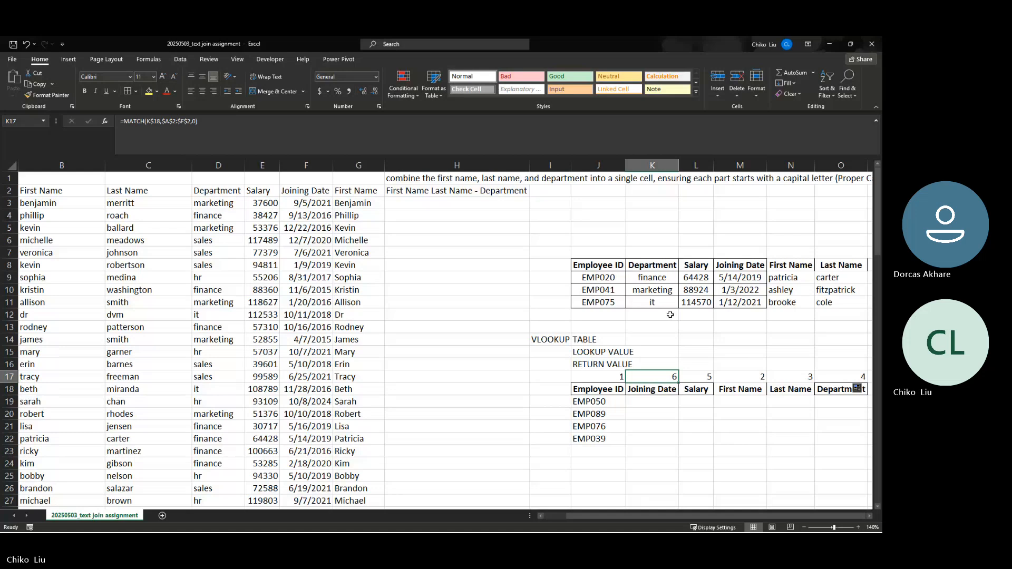
{"action": "left_click", "coordinate": [655, 283]}
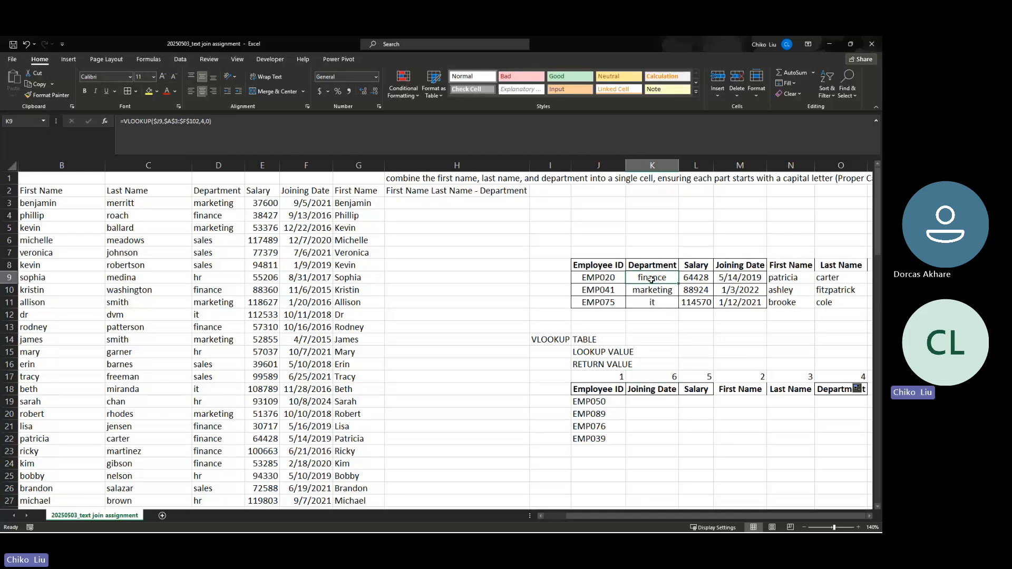
{"action": "left_click", "coordinate": [662, 404]}
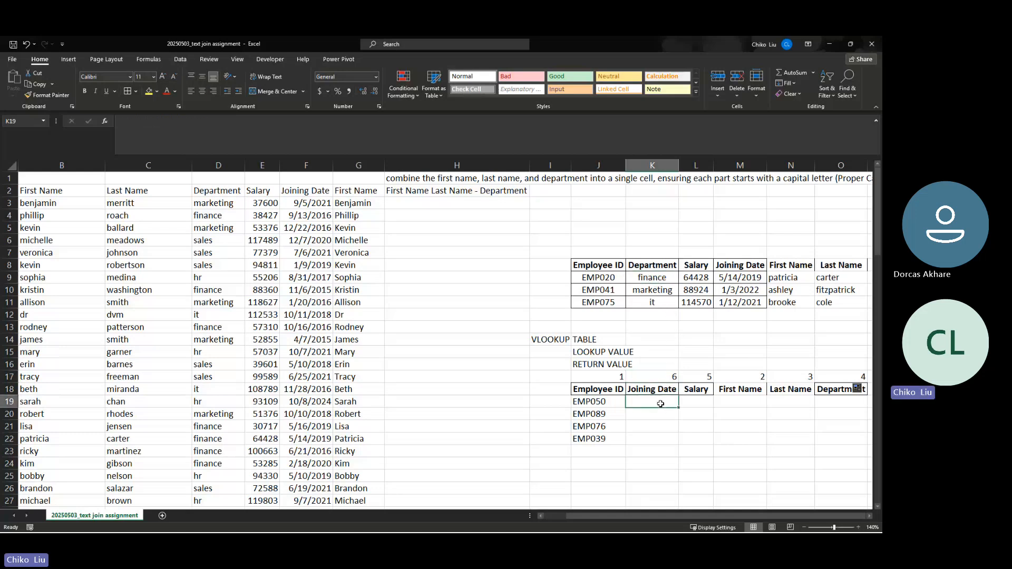
Start a VLOOKUP in K19 with lookup value $J19 and table array $A$3:$F$102
{"action": "left_click", "coordinate": [105, 124]}
{"action": "left_click", "coordinate": [410, 262]}
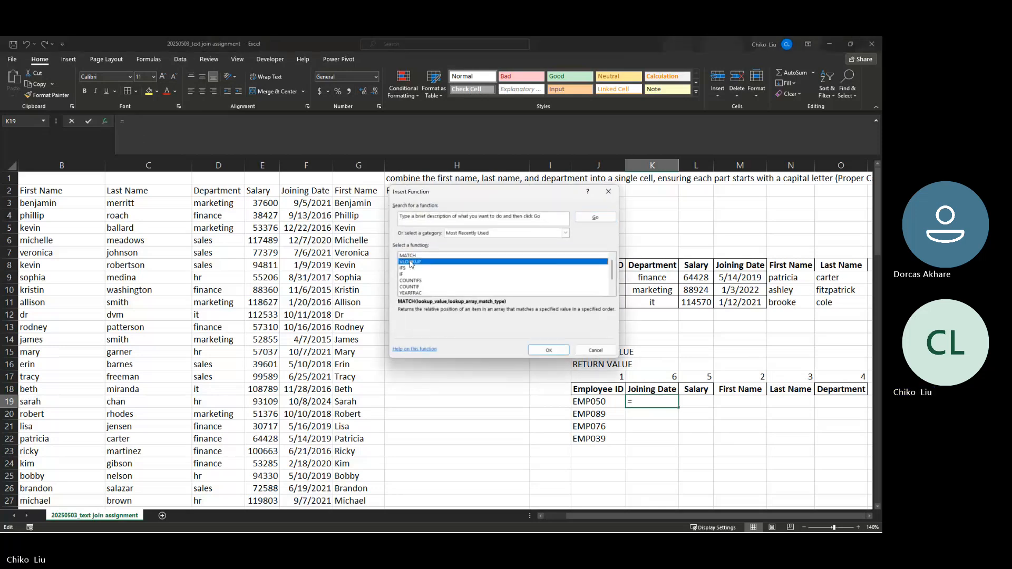
{"action": "left_click", "coordinate": [549, 350]}
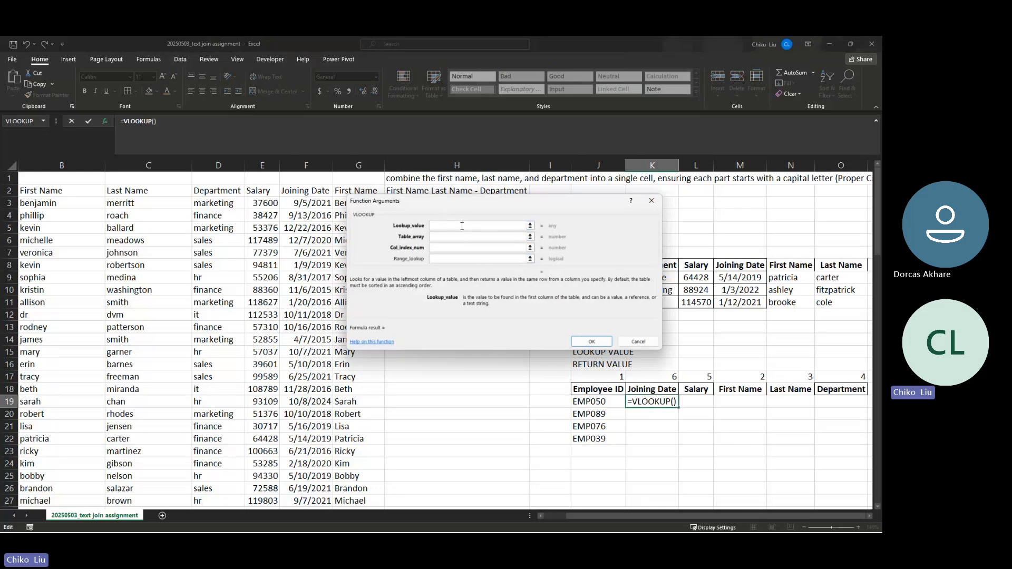
{"action": "left_click", "coordinate": [591, 402]}
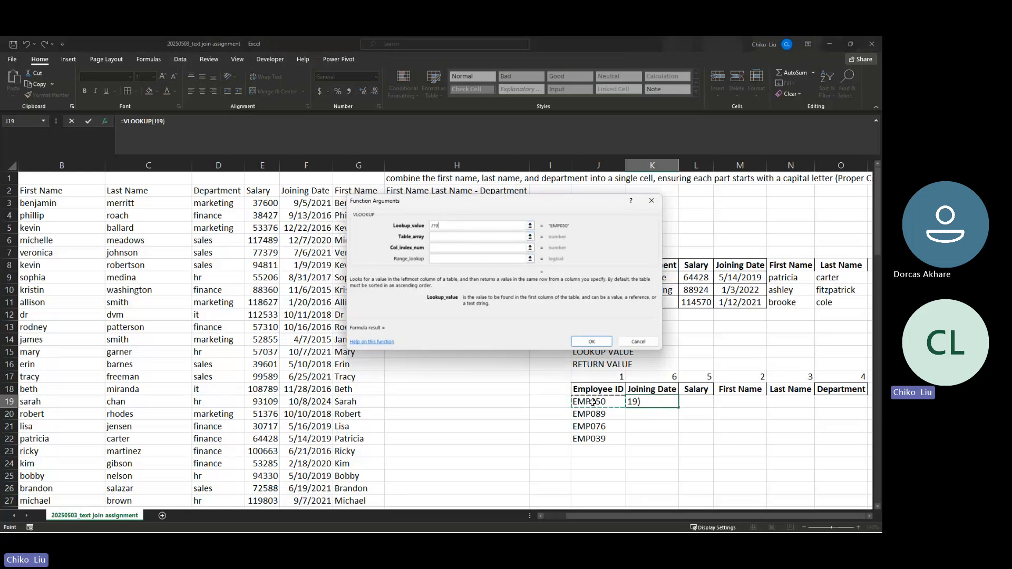
{"action": "key", "text": "F4"}
{"action": "key", "text": "F4"}
{"action": "key", "text": "F4"}
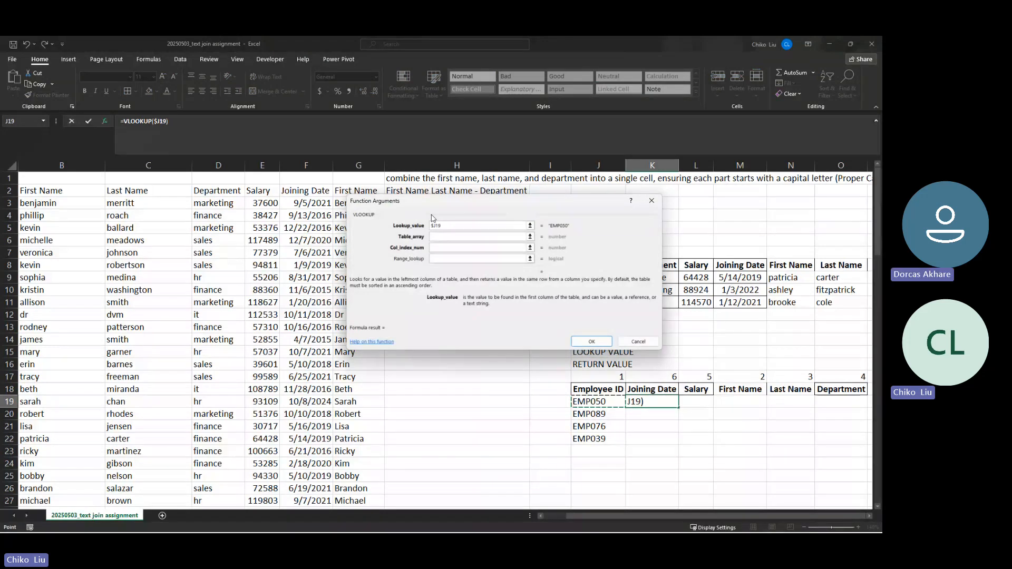
{"action": "left_click", "coordinate": [445, 238]}
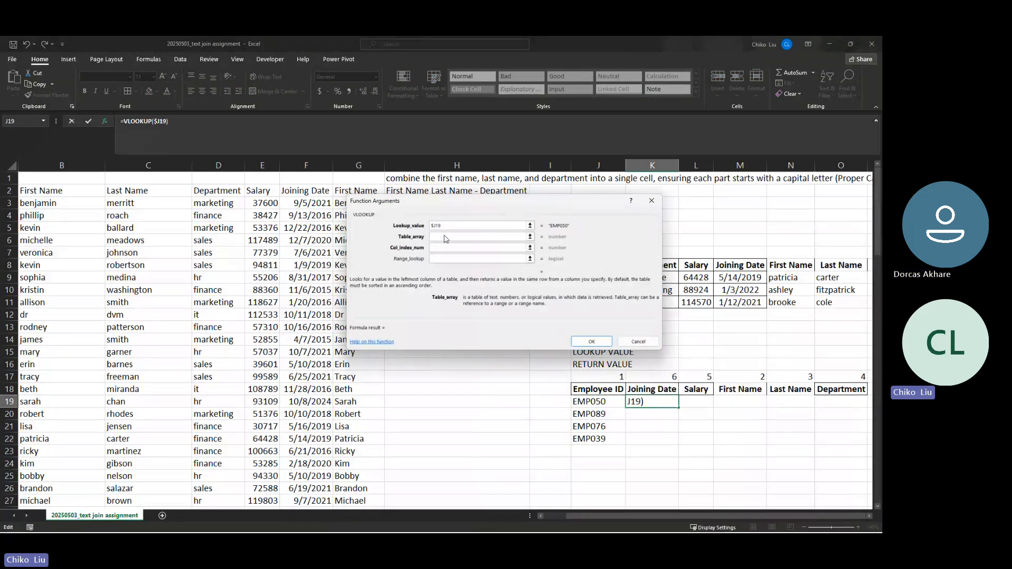
{"action": "left_click", "coordinate": [65, 192]}
{"action": "key", "text": "Left"}
{"action": "key", "text": "Down"}
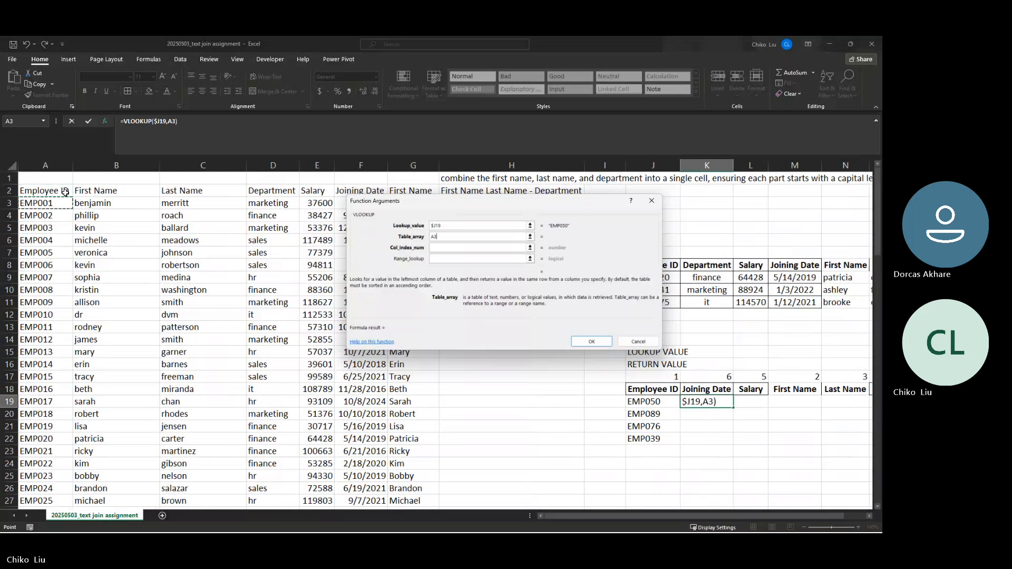
{"action": "key", "text": "shift+Right"}
{"action": "key", "text": "shift+Right"}
{"action": "key", "text": "shift+Right"}
{"action": "key", "text": "shift+Right"}
{"action": "key", "text": "shift+Right"}
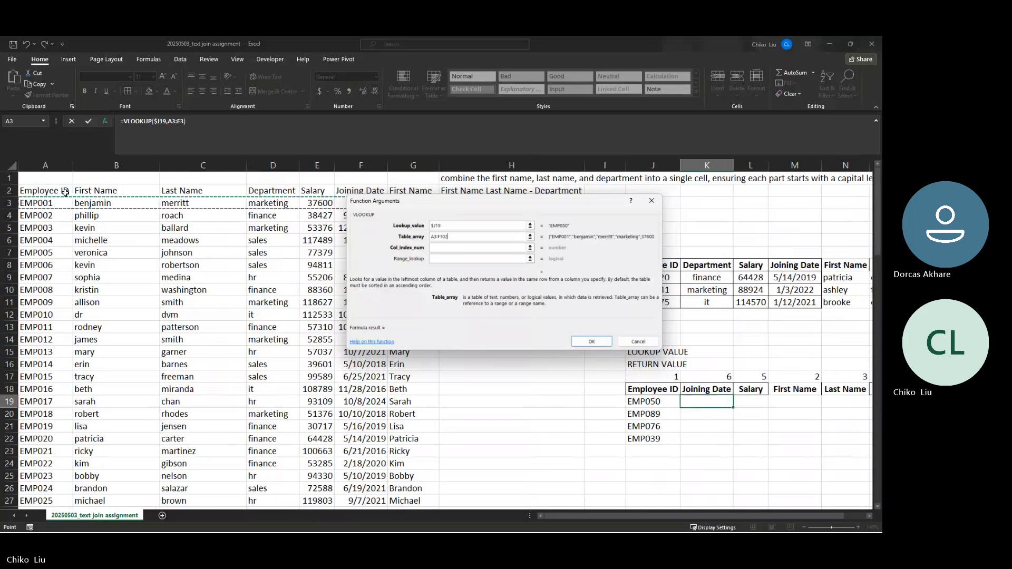
{"action": "key", "text": "ctrl+shift+Down"}
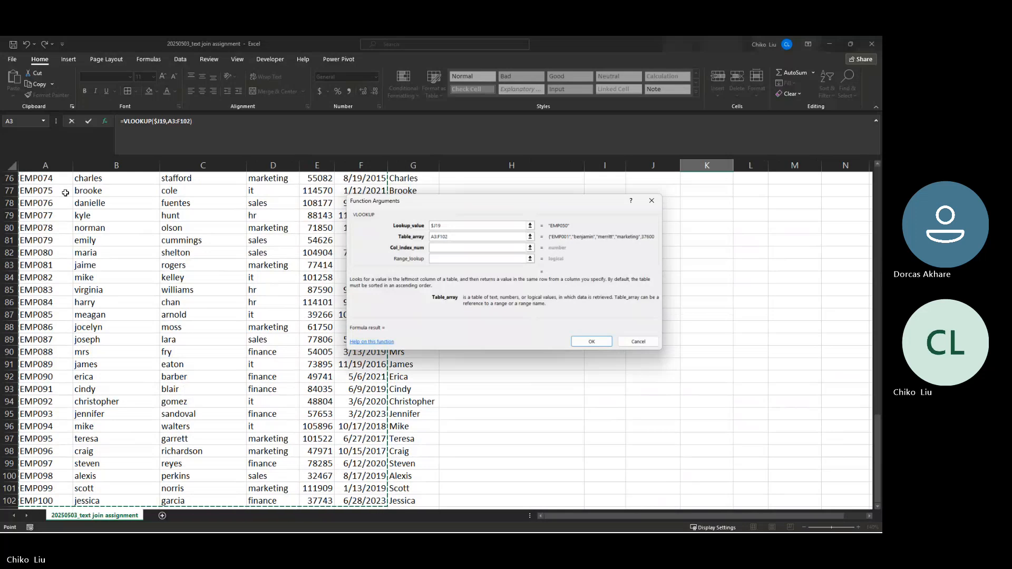
{"action": "key", "text": "F4"}
Complete the VLOOKUP with column index 6 and range lookup 0, returning 44322
{"action": "key", "text": "Tab"}
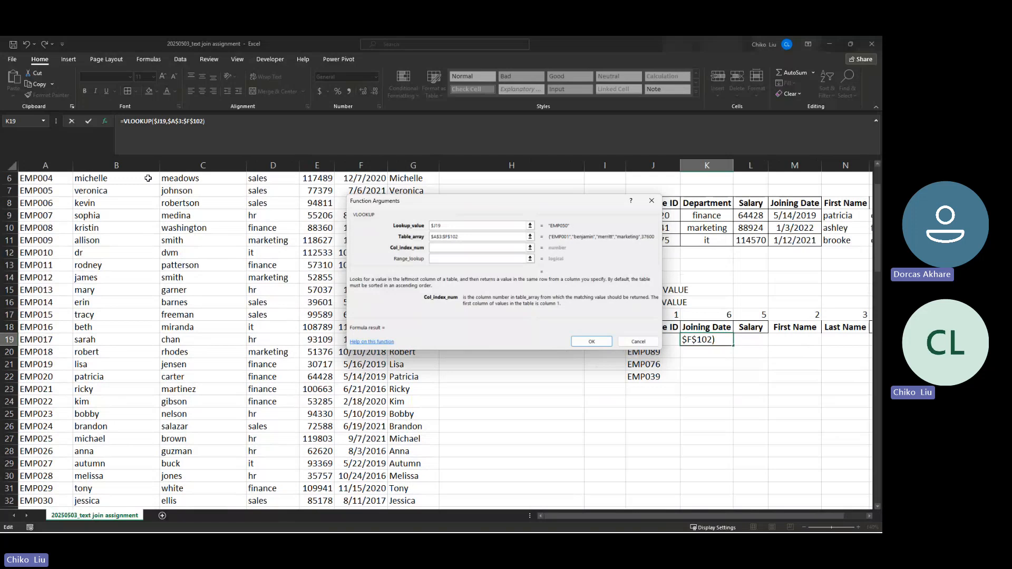
{"action": "scroll", "coordinate": [147, 177], "scroll_direction": "up", "scroll_amount": 2}
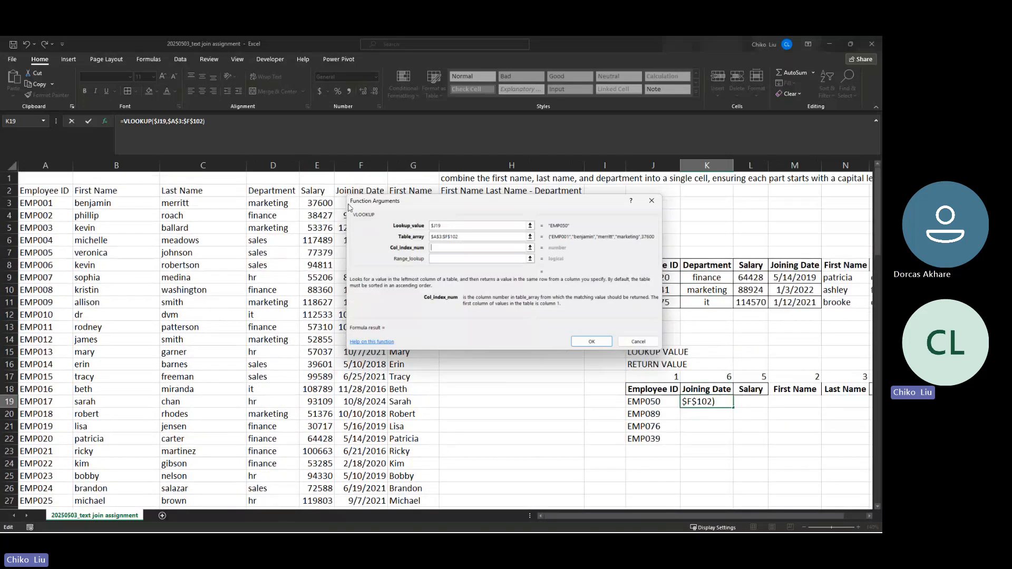
{"action": "type", "text": "6"}
{"action": "key", "text": "Tab"}
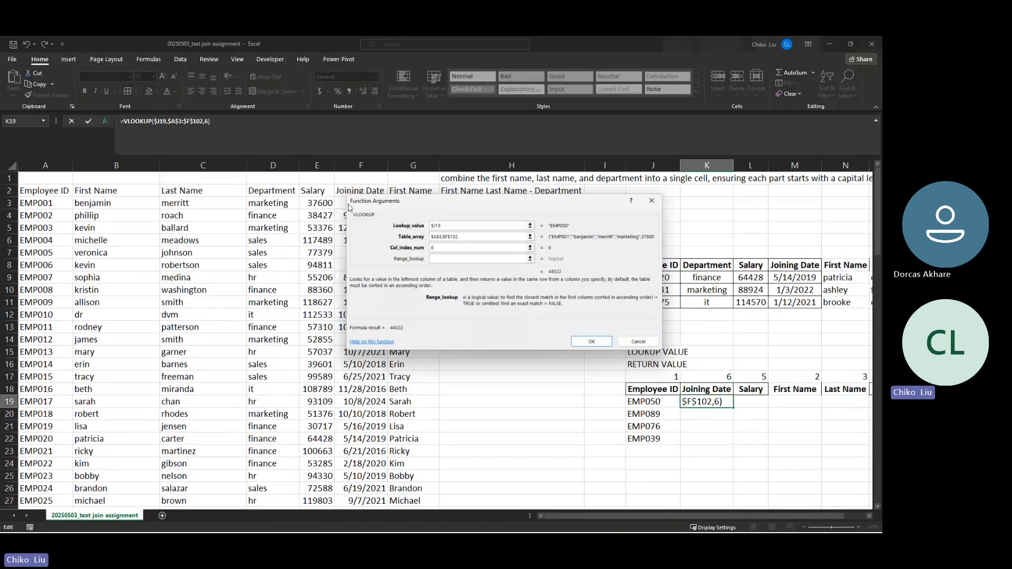
{"action": "type", "text": "0"}
{"action": "key", "text": "Return"}
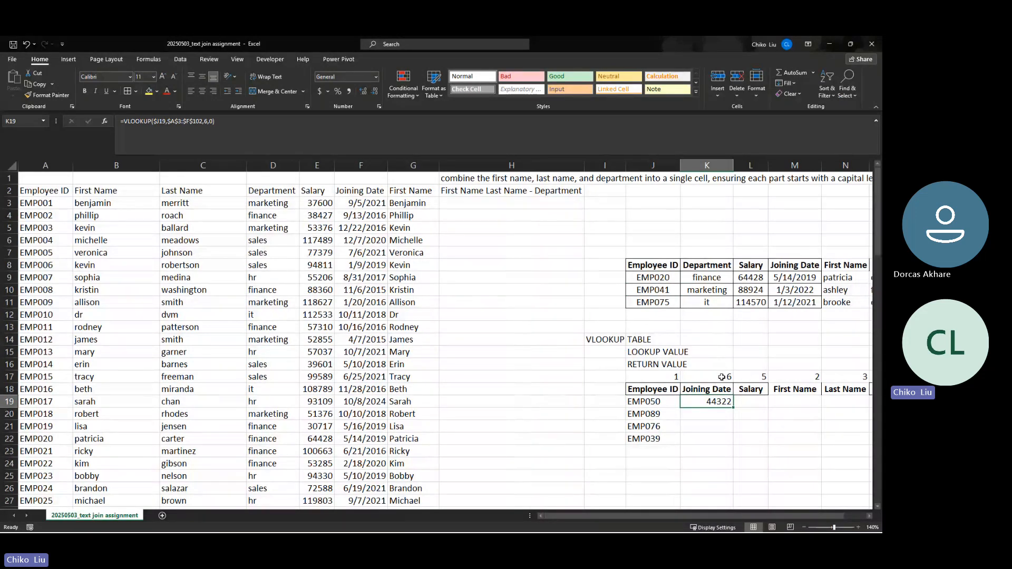
Replace K19's column index 6 with MATCH(K$18,$A$2:$F$2,0) copied from K17
{"action": "left_click", "coordinate": [724, 377]}
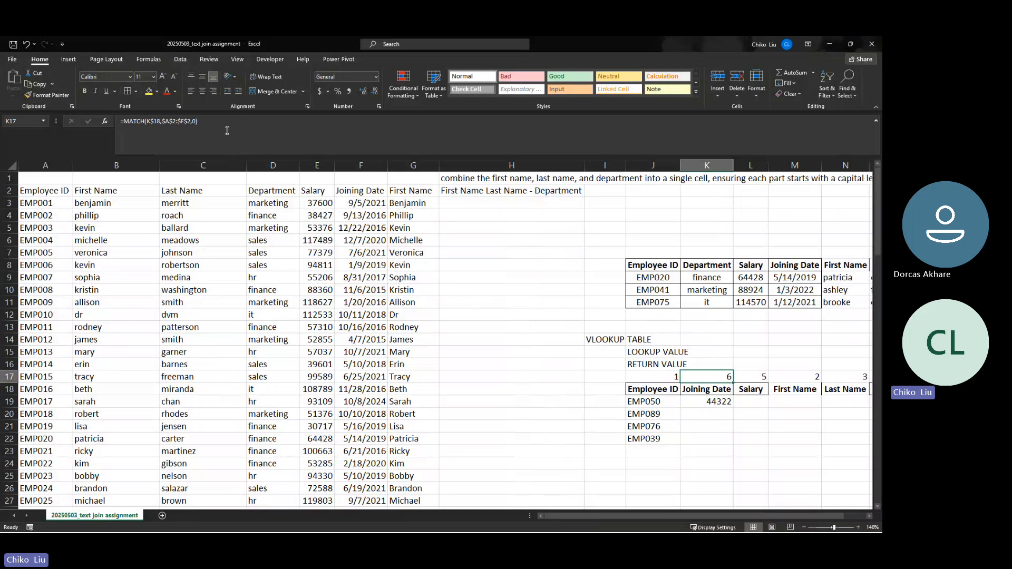
{"action": "left_click", "coordinate": [162, 125]}
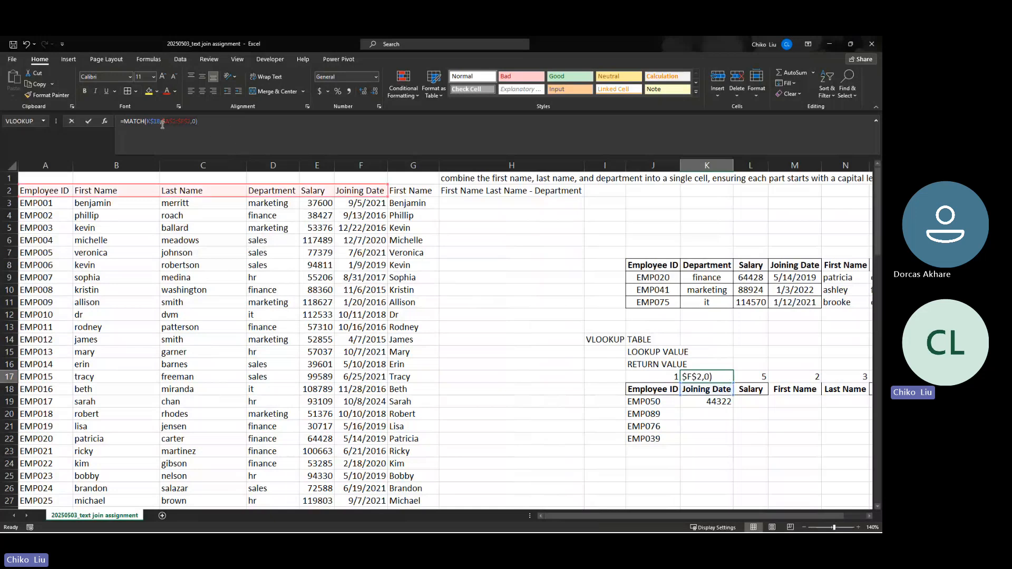
{"action": "left_click", "coordinate": [126, 125]}
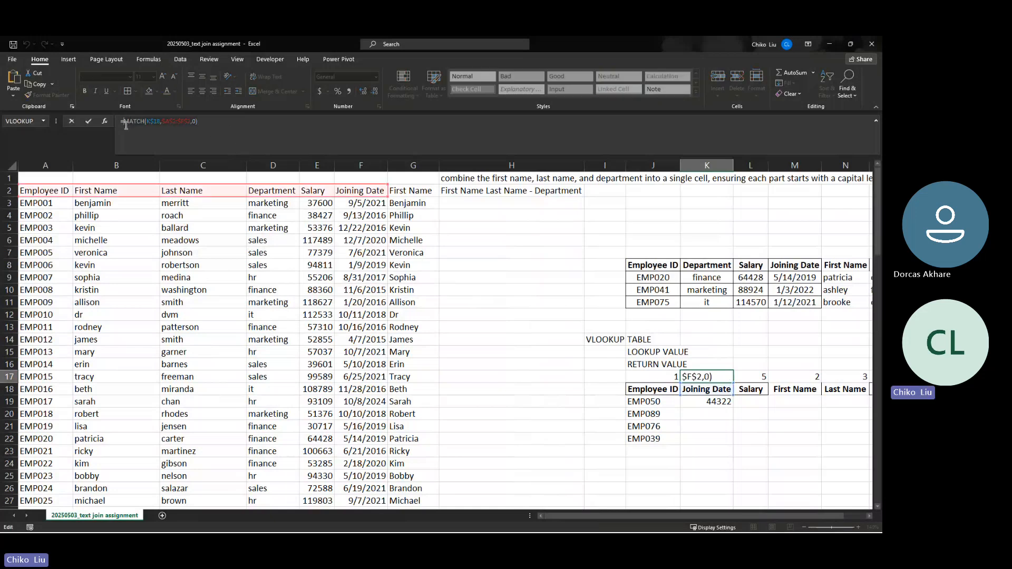
{"action": "key", "text": "Escape"}
{"action": "left_click", "coordinate": [699, 404]}
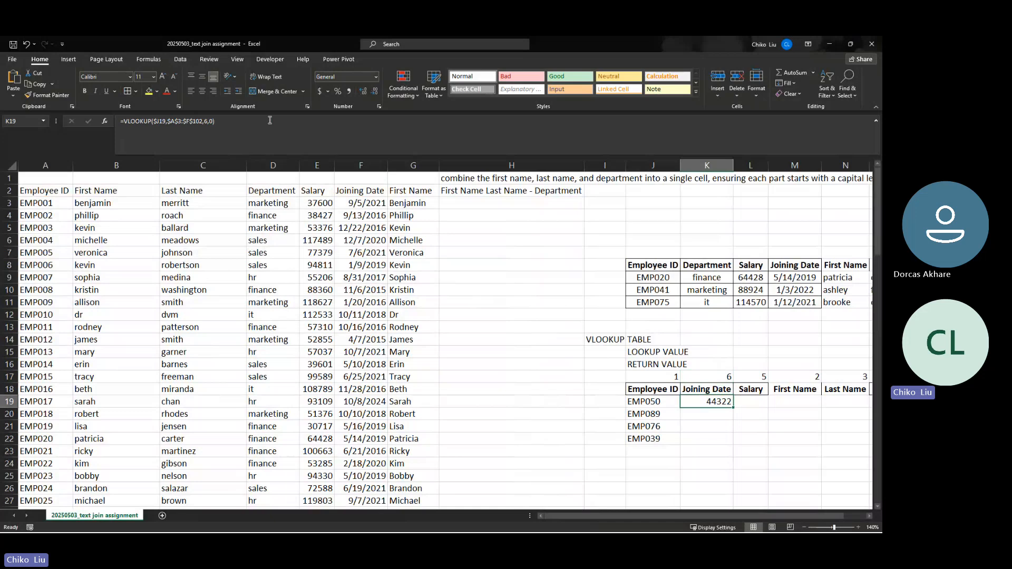
{"action": "left_click", "coordinate": [206, 122]}
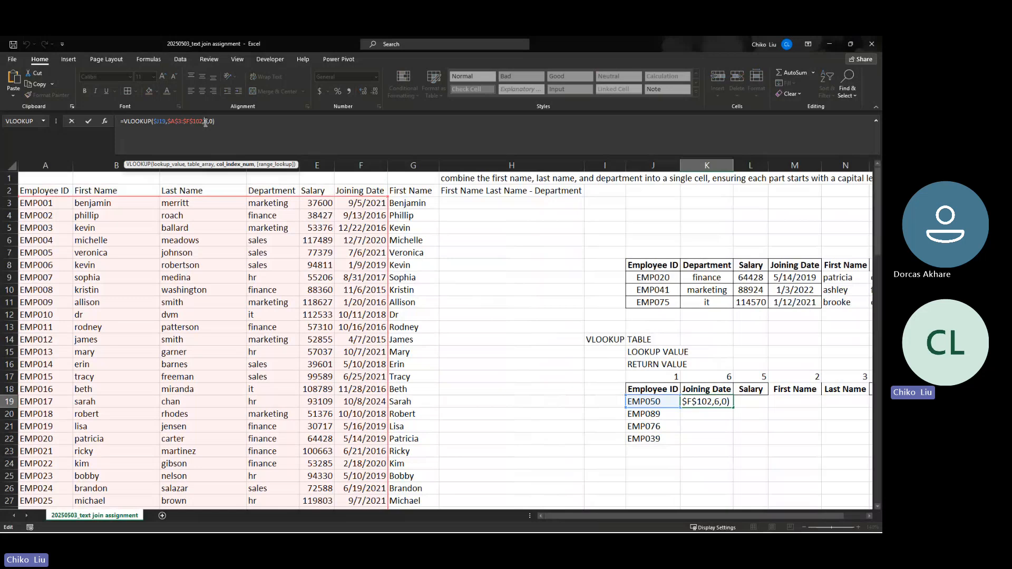
{"action": "type", "text": "MATCH(K$18,$A$2:$F$2,0)"}
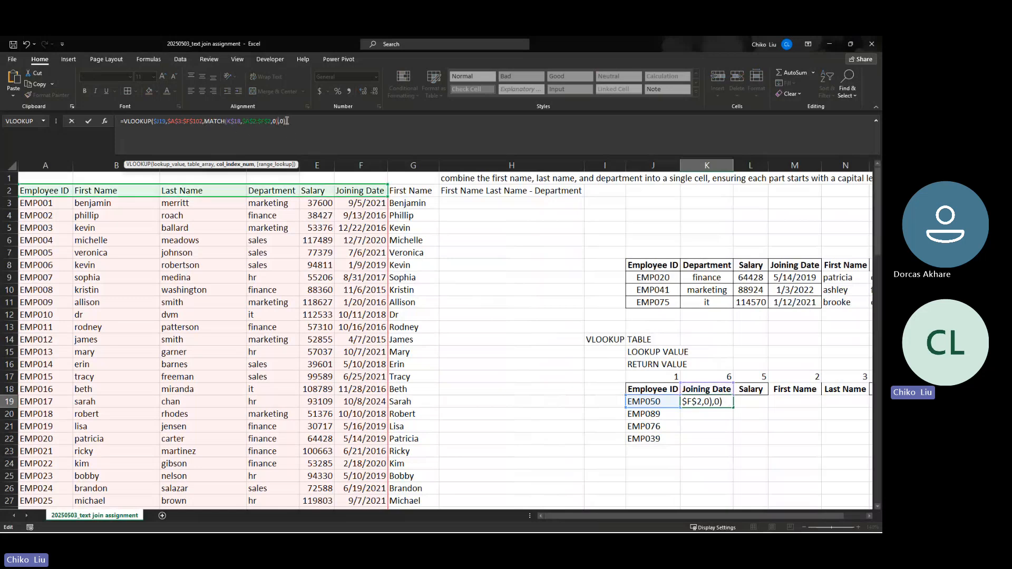
{"action": "key", "text": "Return"}
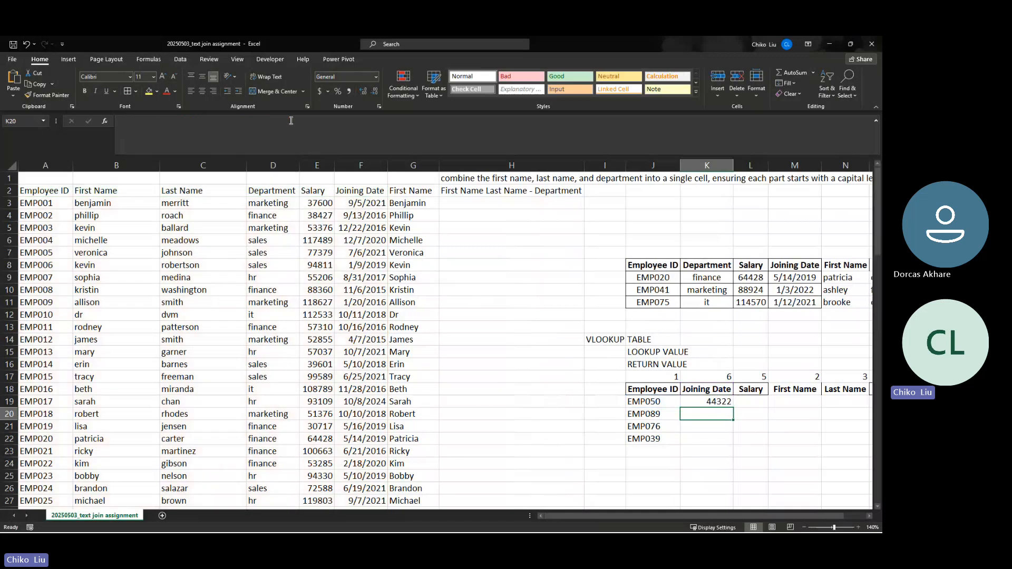
{"action": "left_click", "coordinate": [705, 404]}
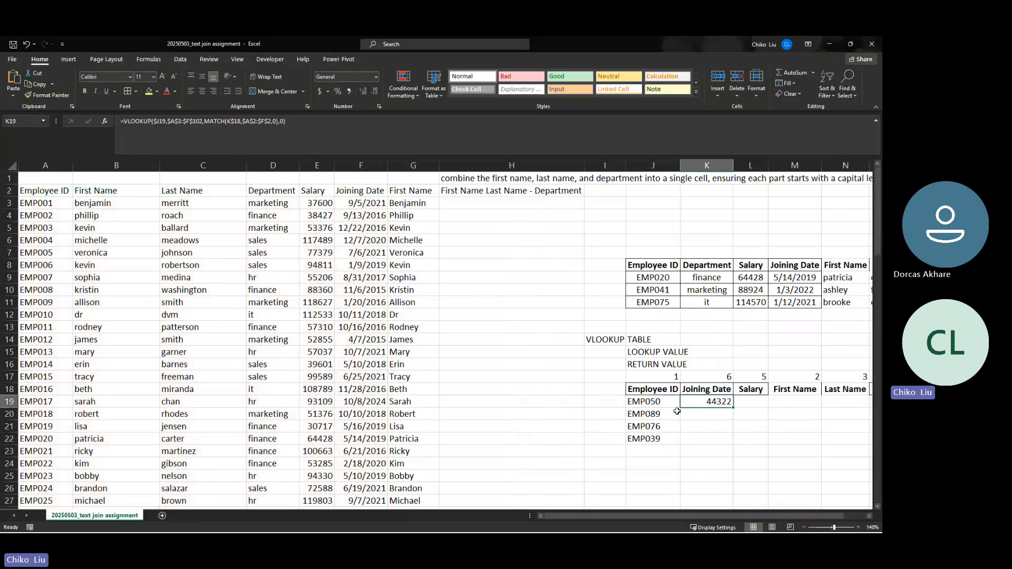
Fill K19's lookup formula across K19:O22 for all four employees, then clear the K18 header
{"action": "left_click_drag", "start_coordinate": [688, 516], "coordinate": [718, 516]}
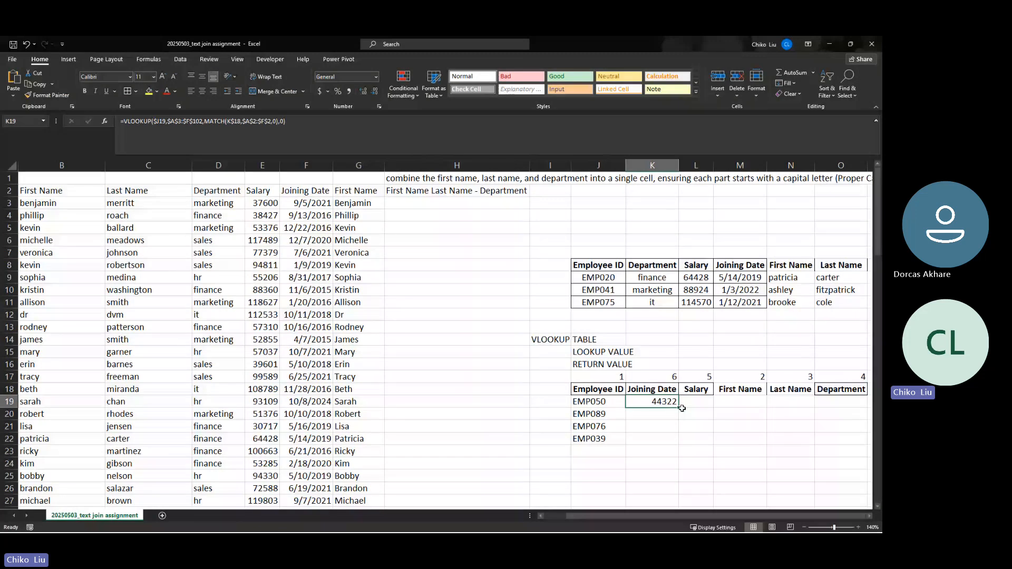
{"action": "left_click_drag", "start_coordinate": [681, 409], "coordinate": [826, 445]}
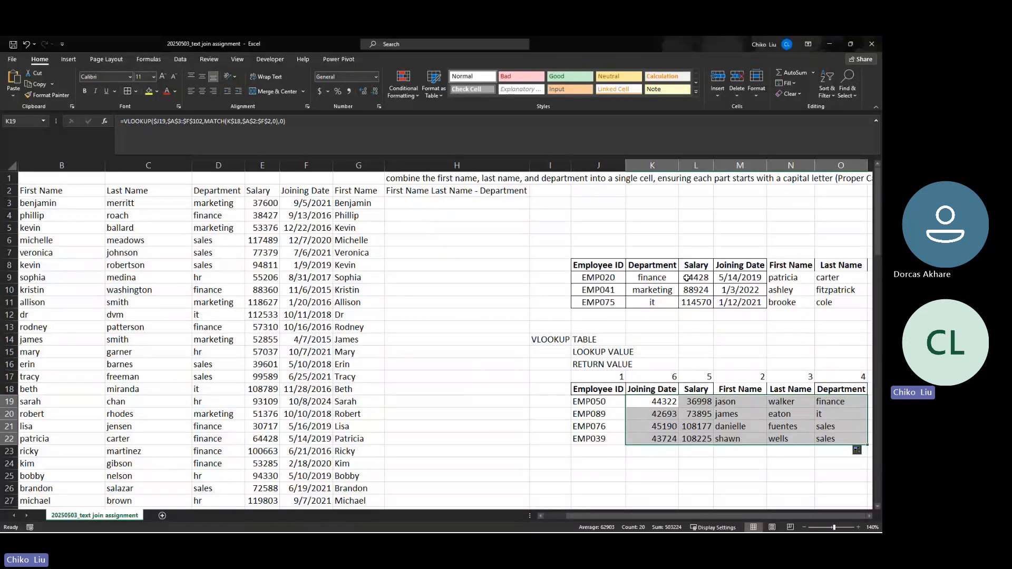
{"action": "left_click", "coordinate": [667, 278]}
{"action": "left_click", "coordinate": [697, 277]}
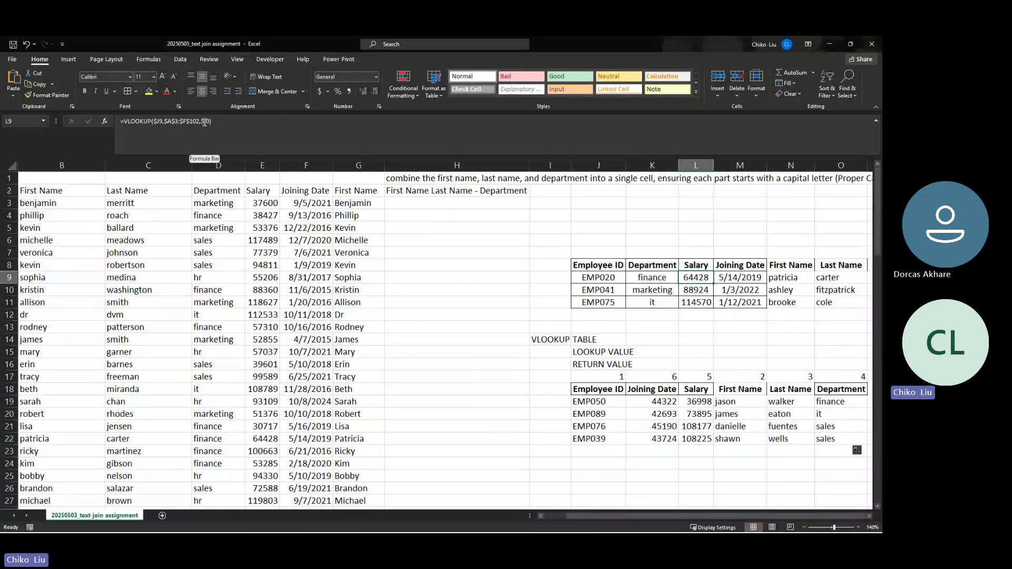
{"action": "left_click", "coordinate": [654, 401]}
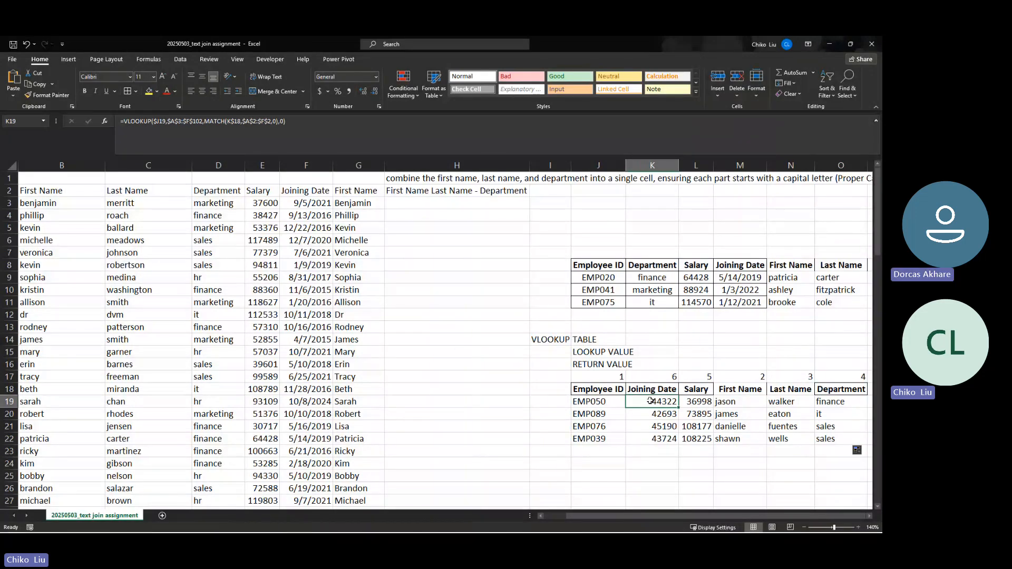
{"action": "key", "text": "Up"}
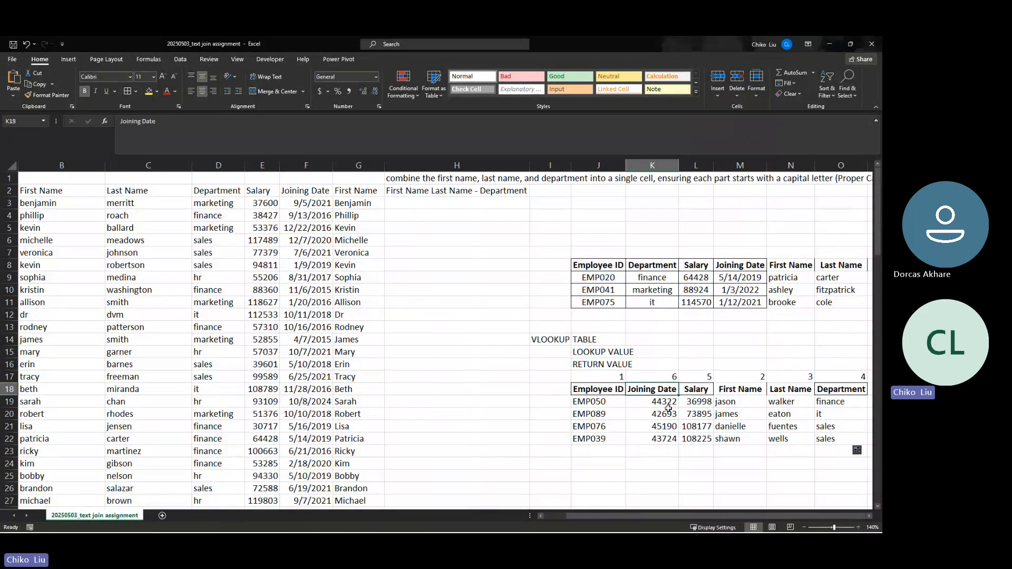
{"action": "key", "text": "BackSpace"}
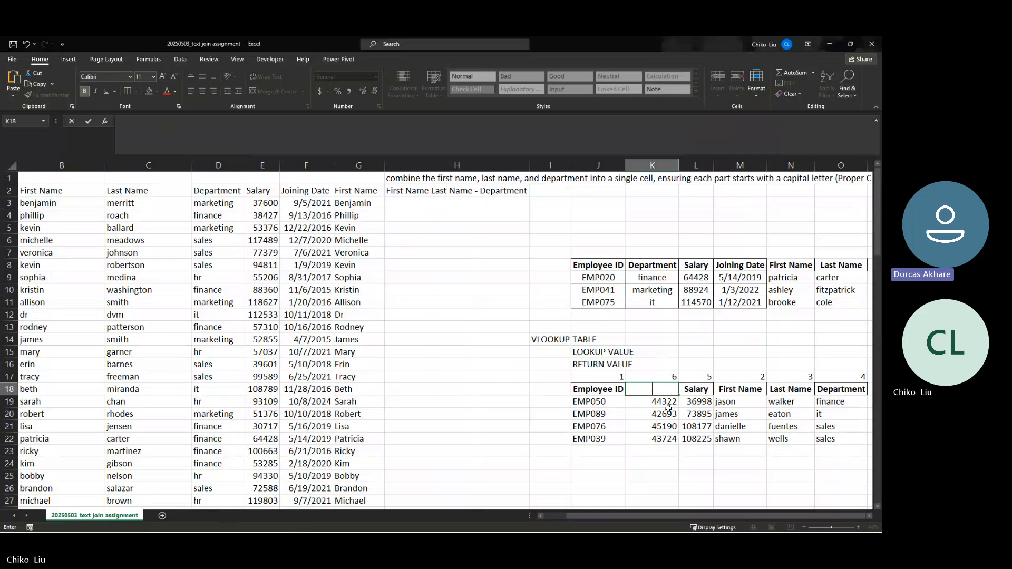
Enter First Name in K18 and check K19:K22 now return first names
{"action": "type", "text": "Fi"}
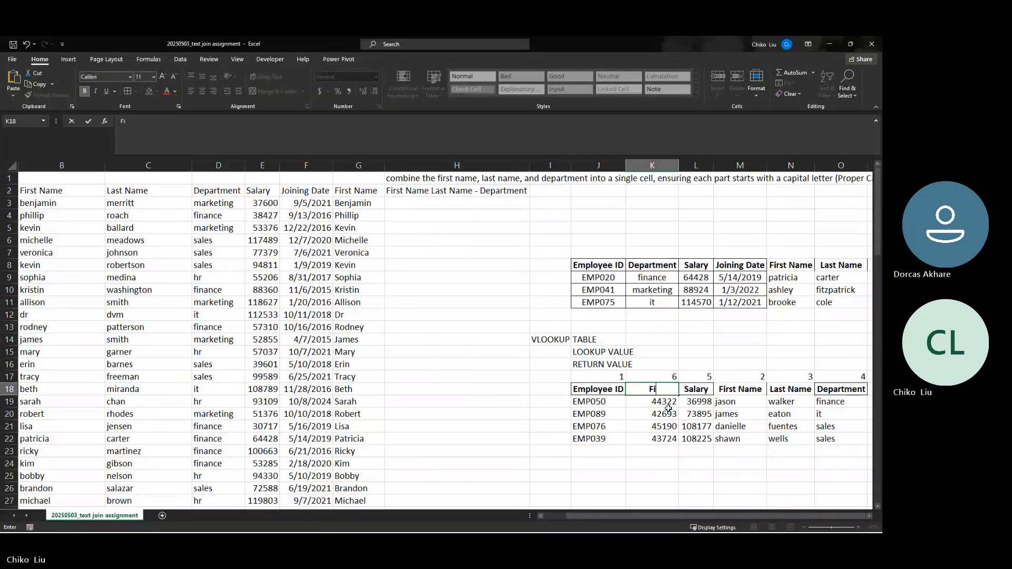
{"action": "type", "text": "rst Name"}
{"action": "key", "text": "Return"}
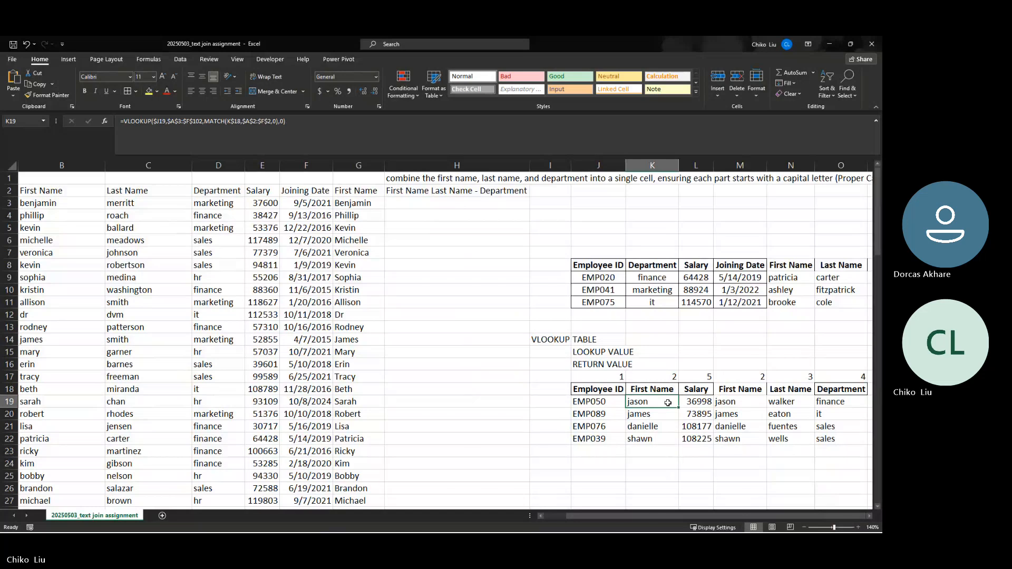
{"action": "left_click", "coordinate": [665, 391]}
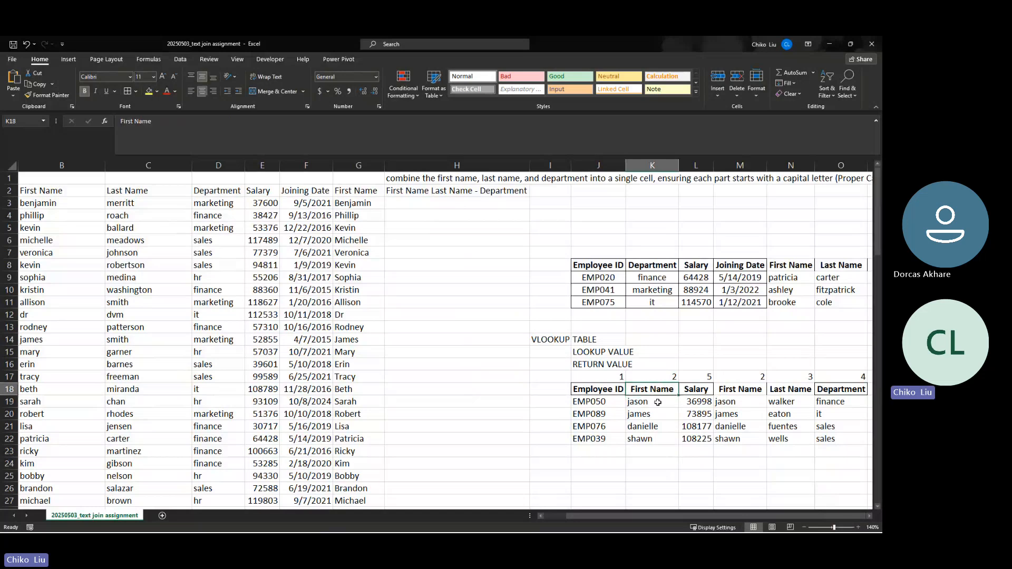
{"action": "left_click_drag", "start_coordinate": [657, 402], "coordinate": [659, 441]}
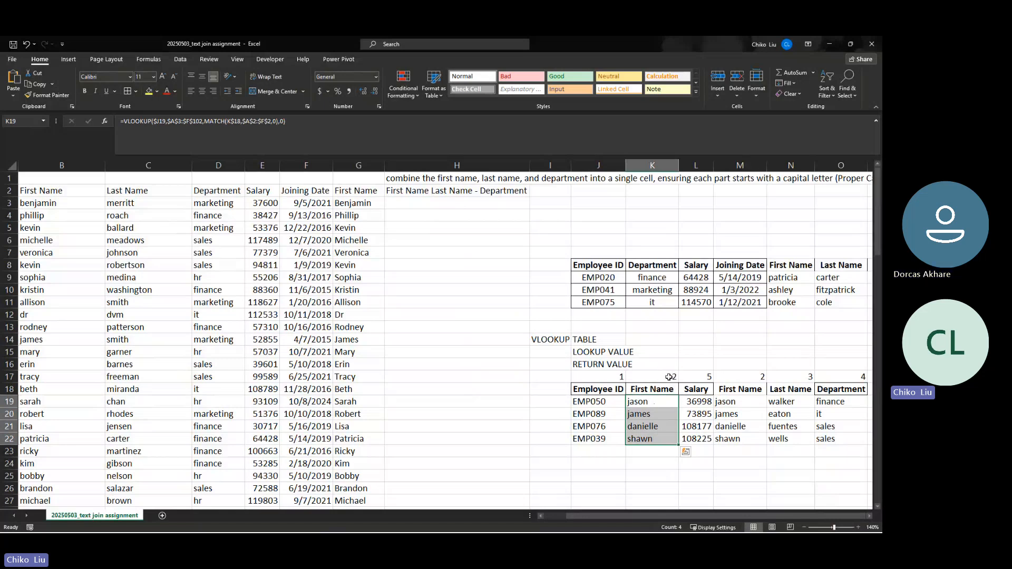
{"action": "left_click", "coordinate": [668, 376]}
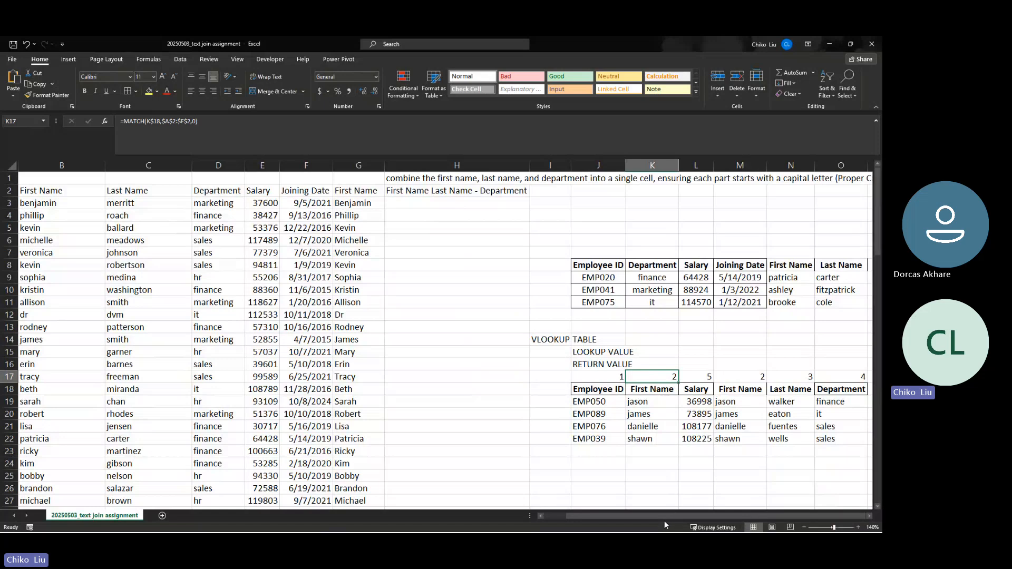
{"action": "left_click_drag", "start_coordinate": [665, 515], "coordinate": [644, 517]}
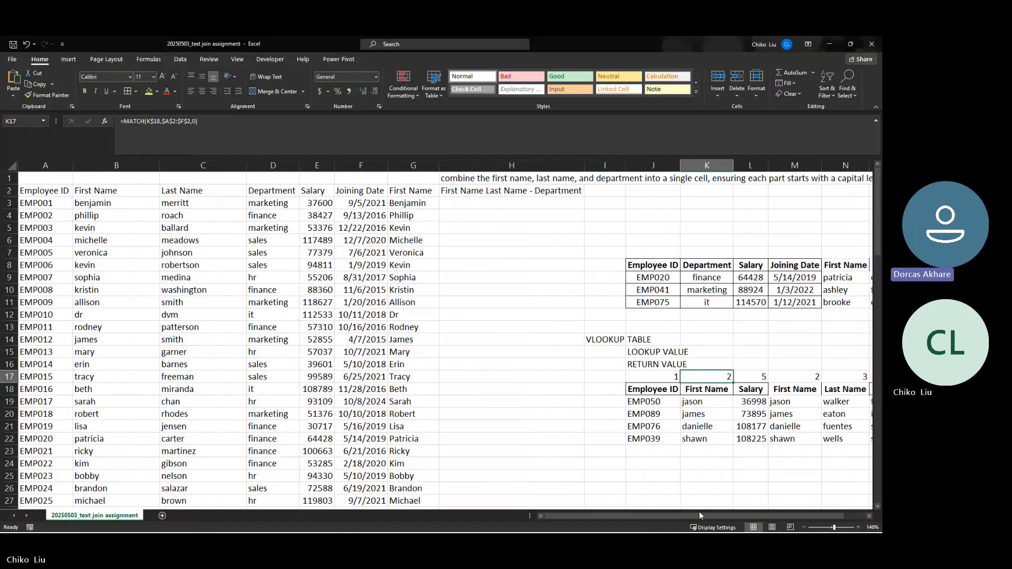
{"action": "left_click_drag", "start_coordinate": [701, 515], "coordinate": [773, 504]}
Change K18 to Department, so K17 returns 4 and K19:K22 show finance, it, sales, sales
{"action": "left_click", "coordinate": [669, 391]}
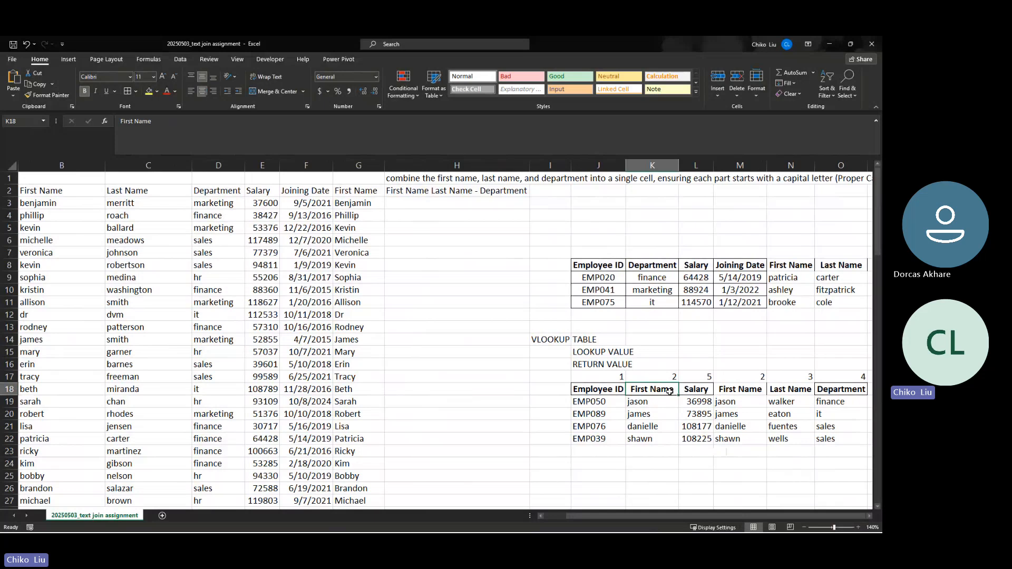
{"action": "type", "text": "Dep"}
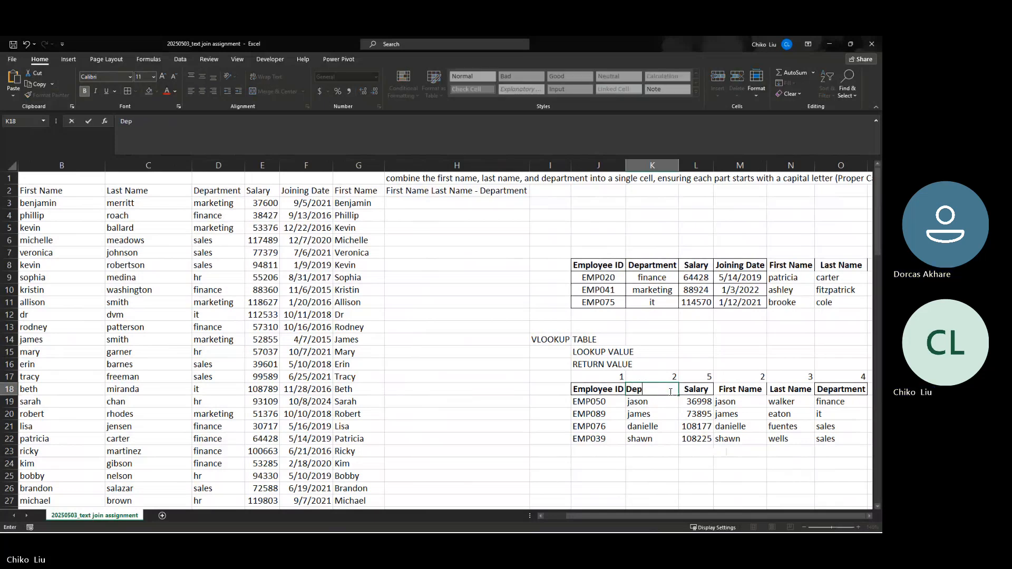
{"action": "type", "text": "artment"}
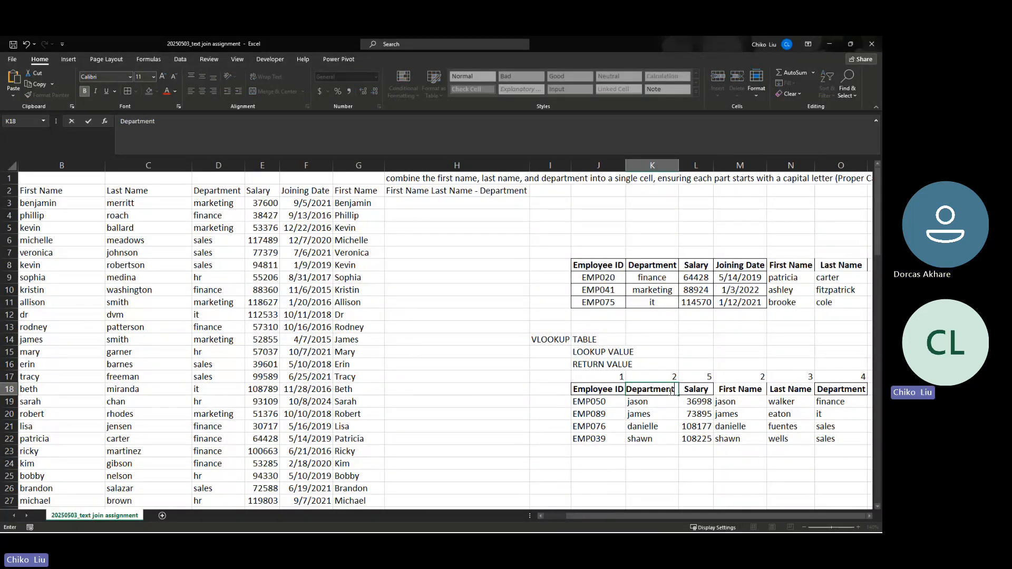
{"action": "key", "text": "Return"}
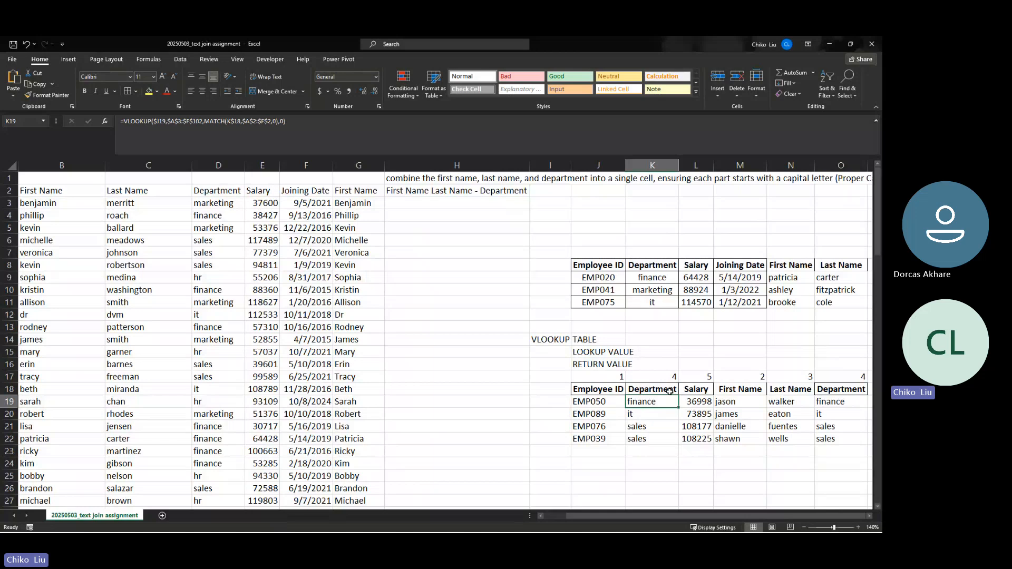
{"action": "left_click", "coordinate": [665, 379]}
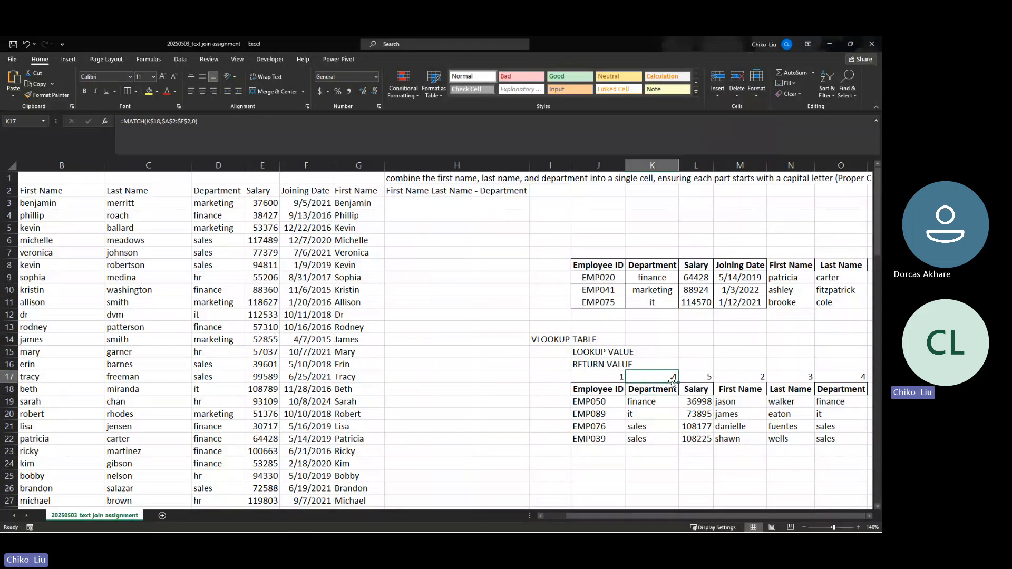
{"action": "left_click_drag", "start_coordinate": [649, 402], "coordinate": [653, 440]}
{"action": "left_click", "coordinate": [845, 402]}
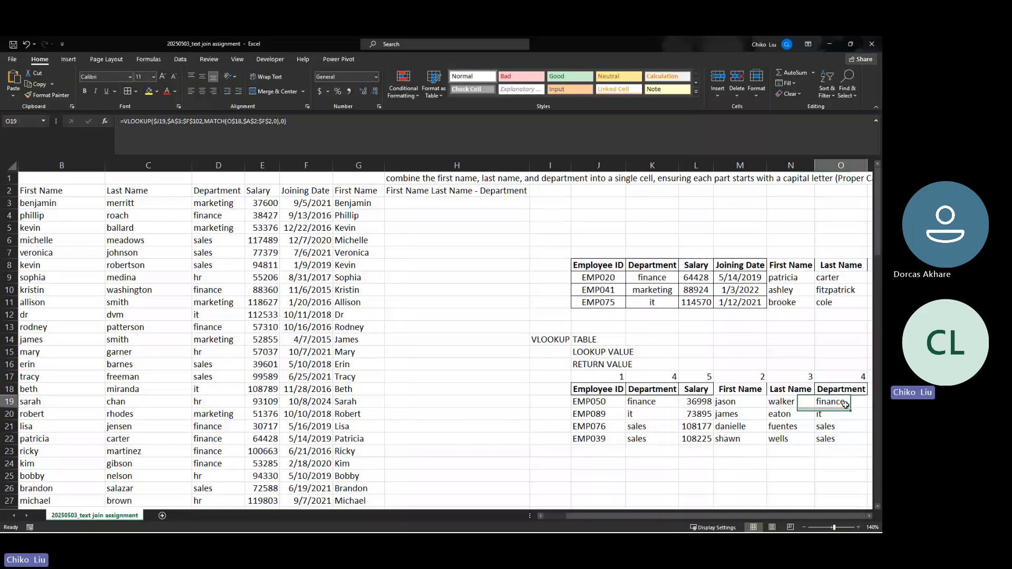
{"action": "left_click_drag", "start_coordinate": [845, 404], "coordinate": [845, 438]}
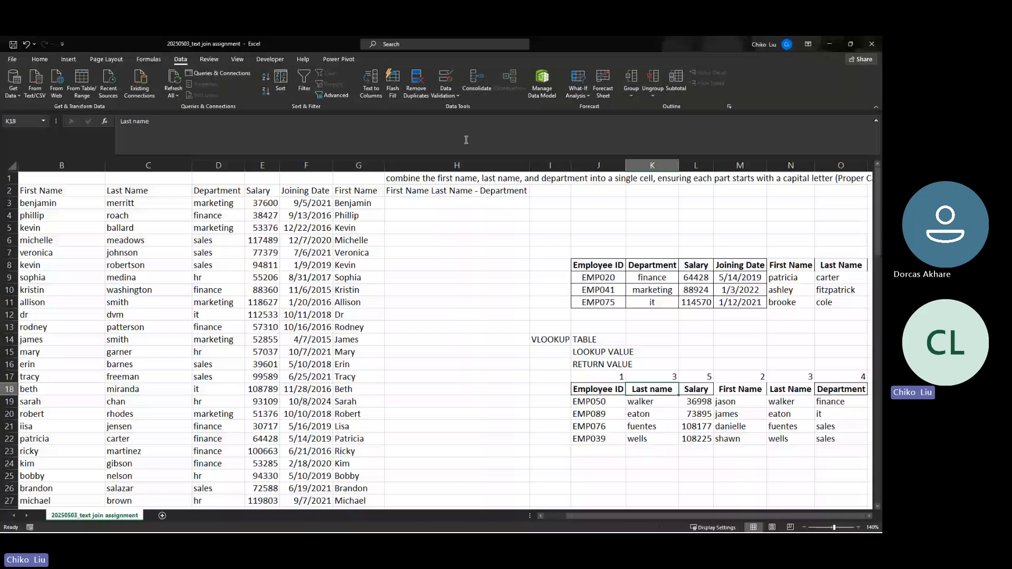
Add List data validation to K18 sourced from the $A$2:$F$2 header row
{"action": "left_click", "coordinate": [444, 80]}
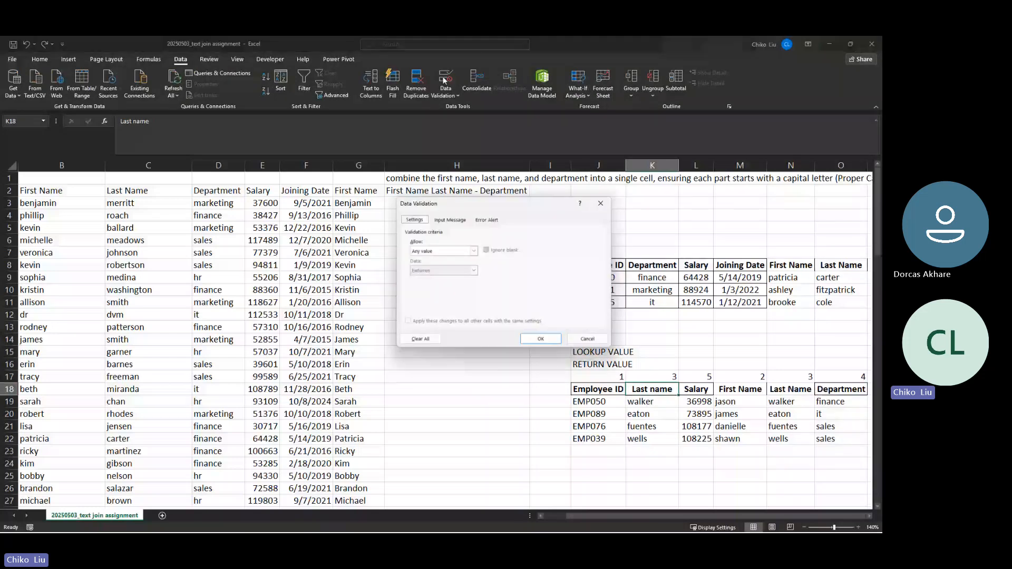
{"action": "left_click", "coordinate": [473, 251]}
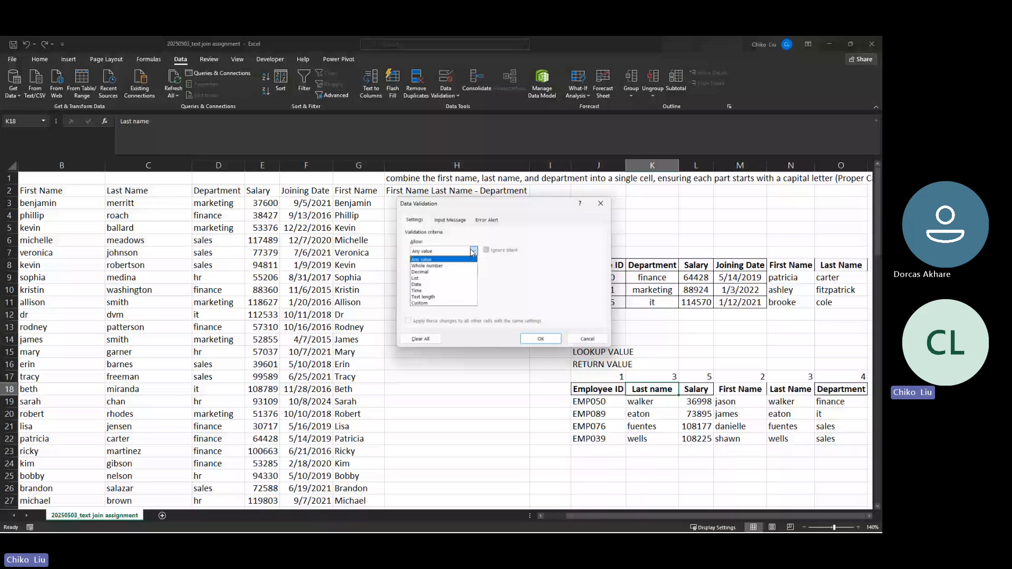
{"action": "left_click", "coordinate": [423, 279]}
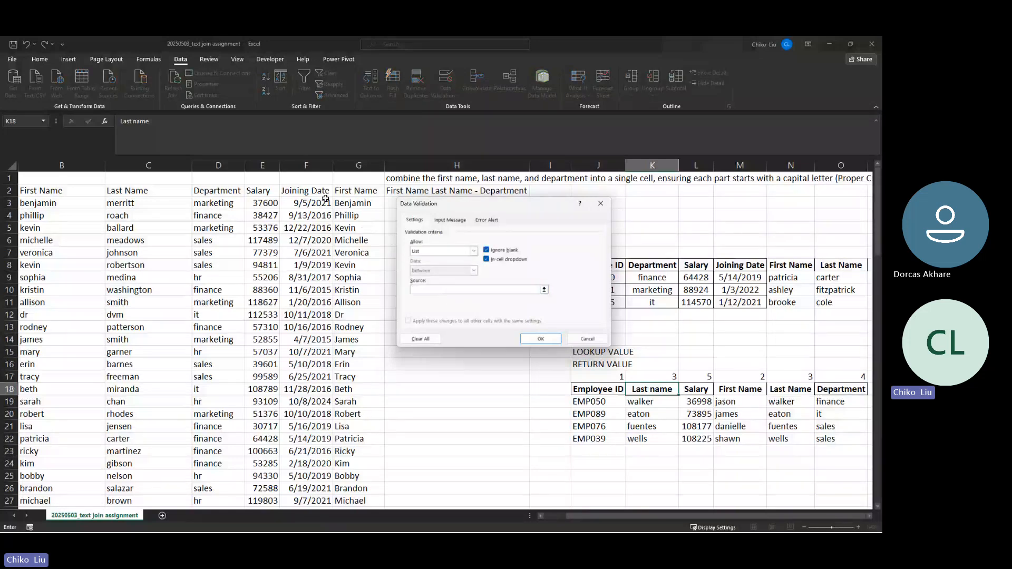
{"action": "left_click_drag", "start_coordinate": [325, 196], "coordinate": [44, 189]}
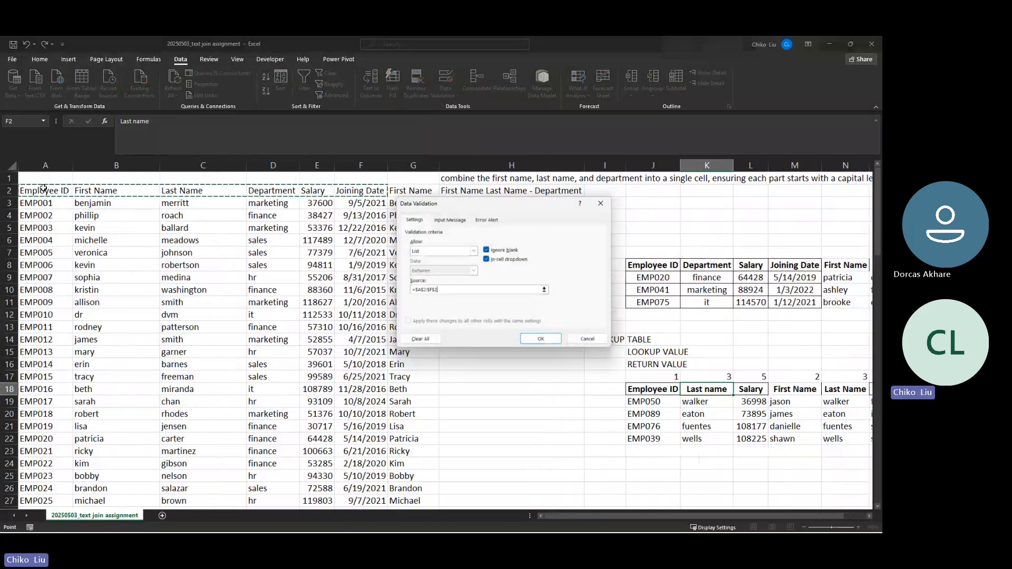
{"action": "left_click", "coordinate": [540, 339]}
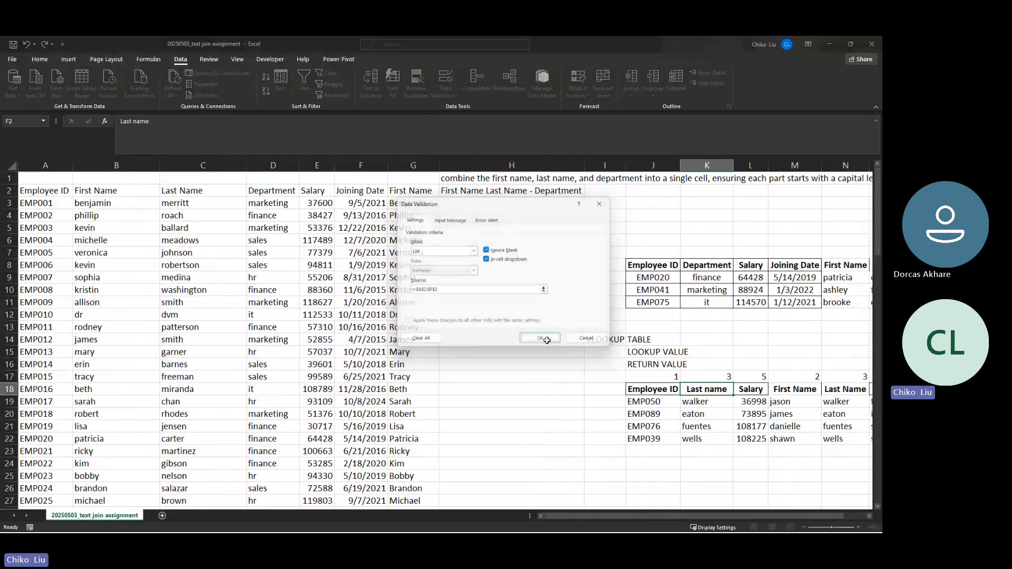
Pick First Name, Department, Salary, then Joining Date from K18's dropdown
{"action": "left_click", "coordinate": [737, 391]}
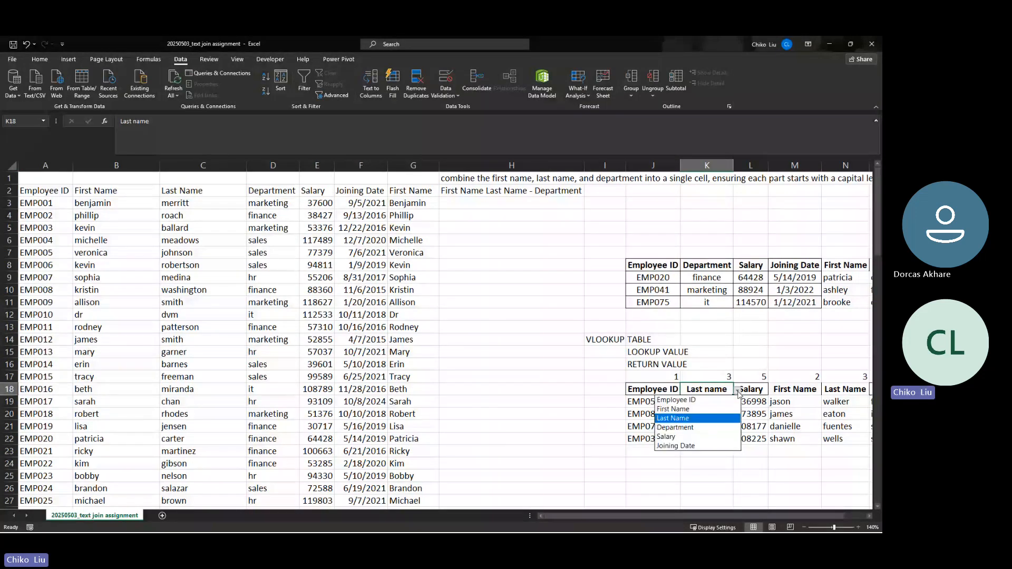
{"action": "left_click", "coordinate": [723, 410]}
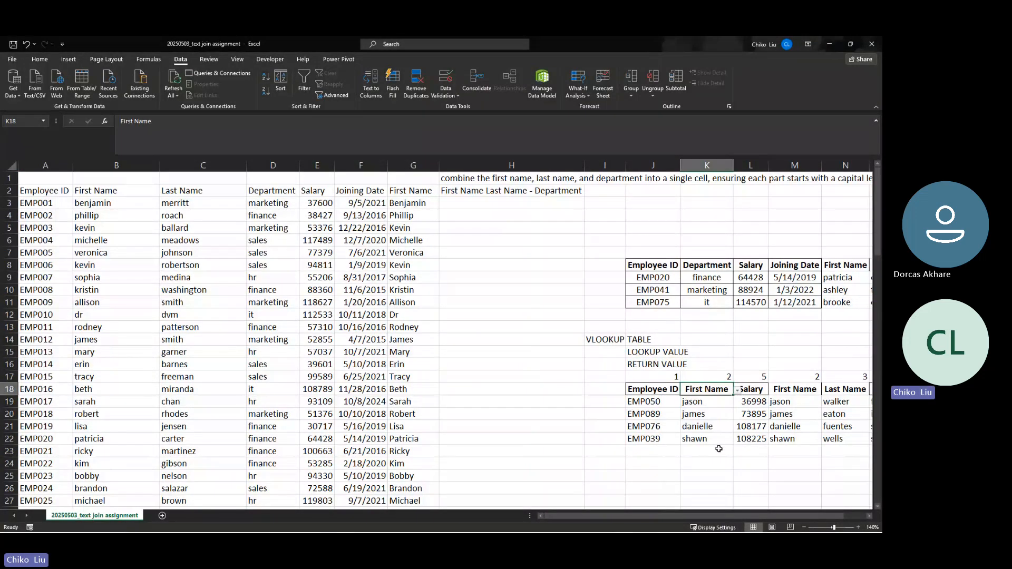
{"action": "left_click", "coordinate": [737, 393]}
{"action": "left_click", "coordinate": [708, 428]}
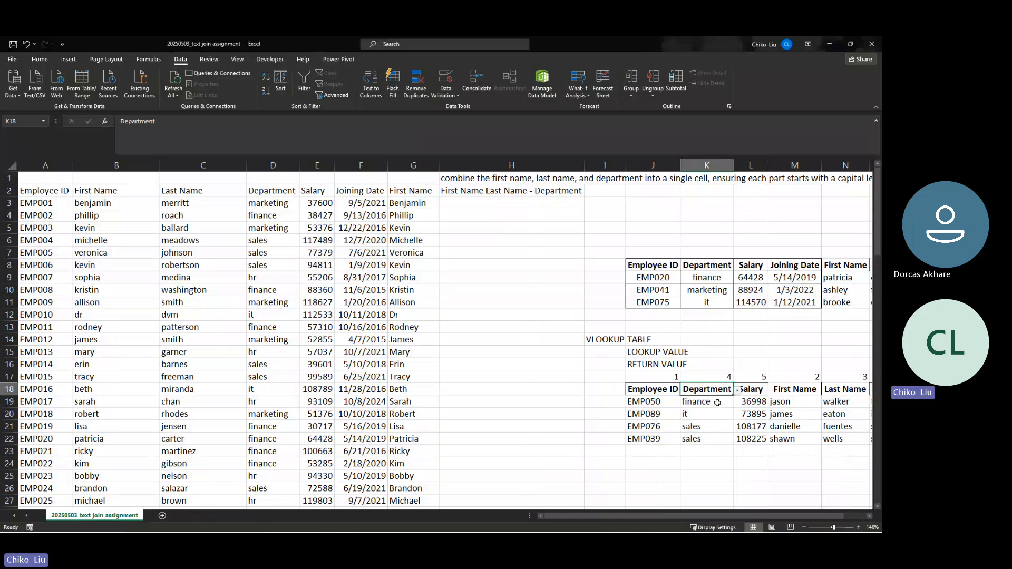
{"action": "left_click", "coordinate": [737, 391]}
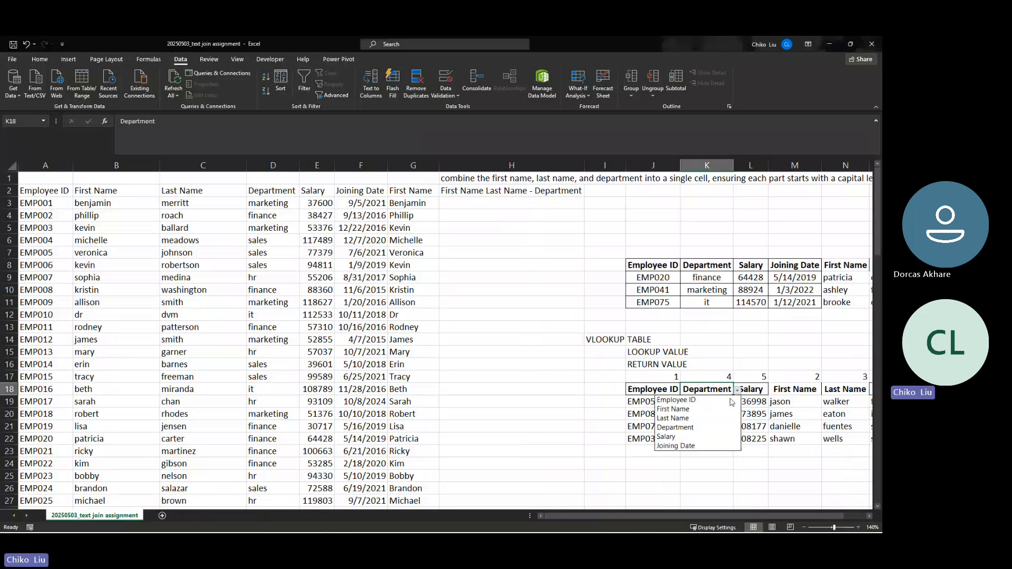
{"action": "left_click", "coordinate": [706, 437]}
{"action": "left_click", "coordinate": [737, 391]}
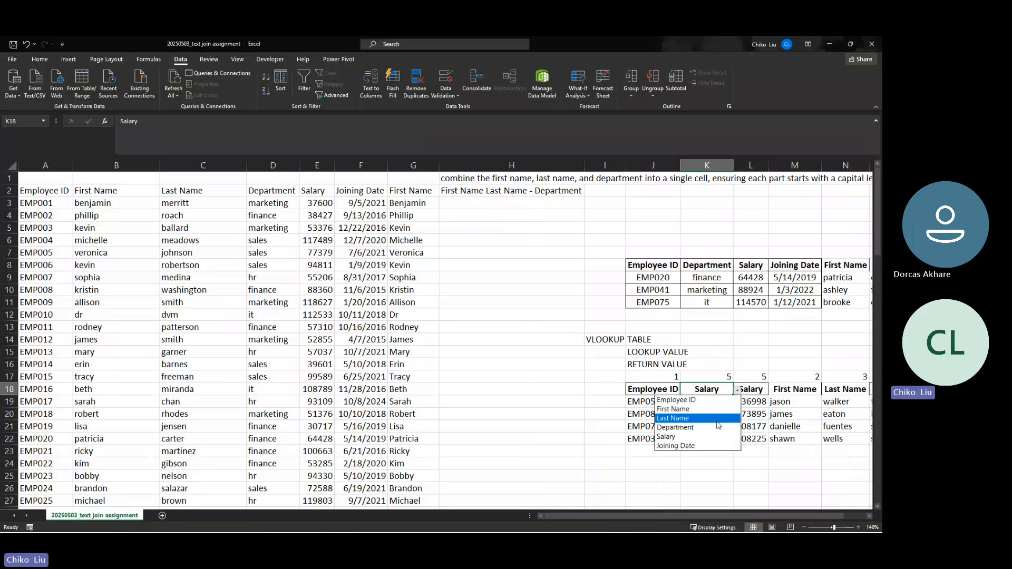
{"action": "left_click", "coordinate": [711, 446]}
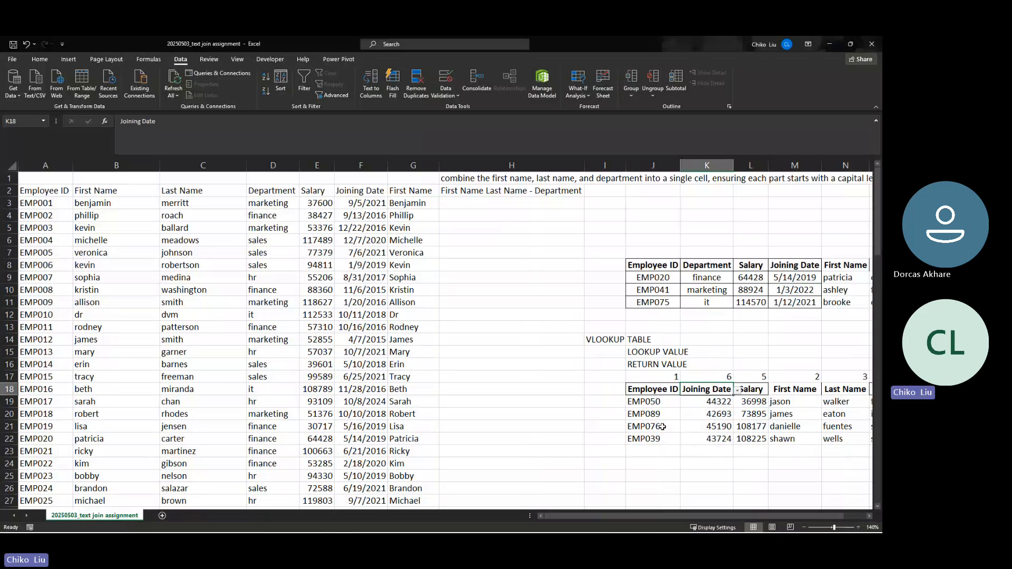
{"action": "left_click", "coordinate": [667, 401]}
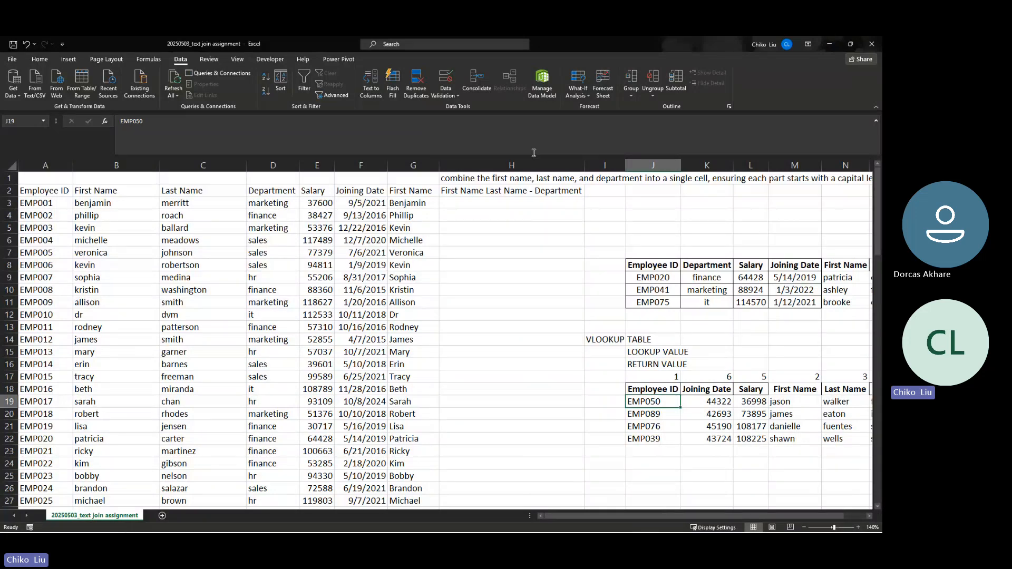
Add List data validation to J19 sourced from employee IDs $A$3:$A$102
{"action": "left_click", "coordinate": [442, 81]}
{"action": "left_click", "coordinate": [449, 251]}
{"action": "left_click", "coordinate": [438, 281]}
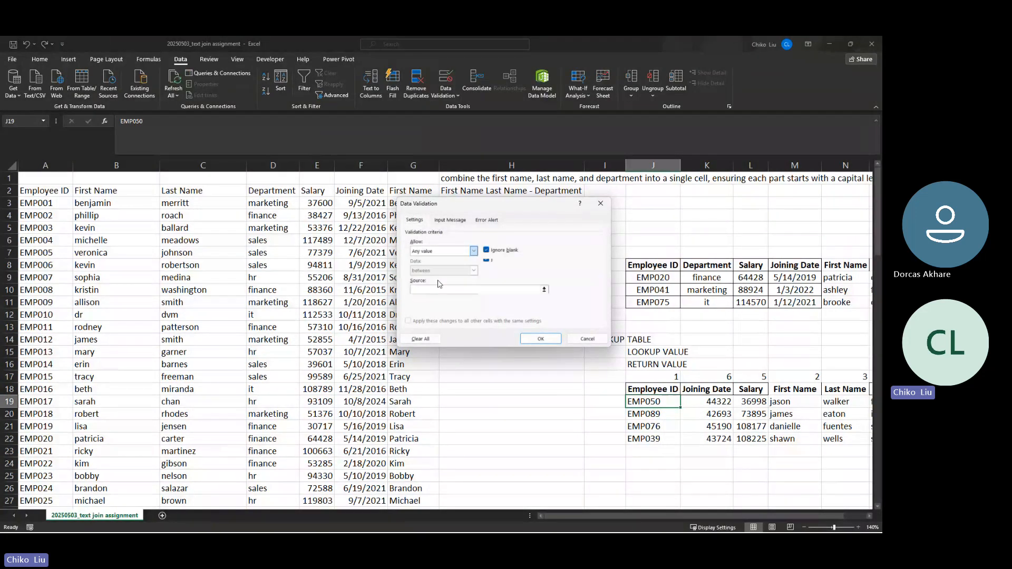
{"action": "left_click", "coordinate": [62, 203]}
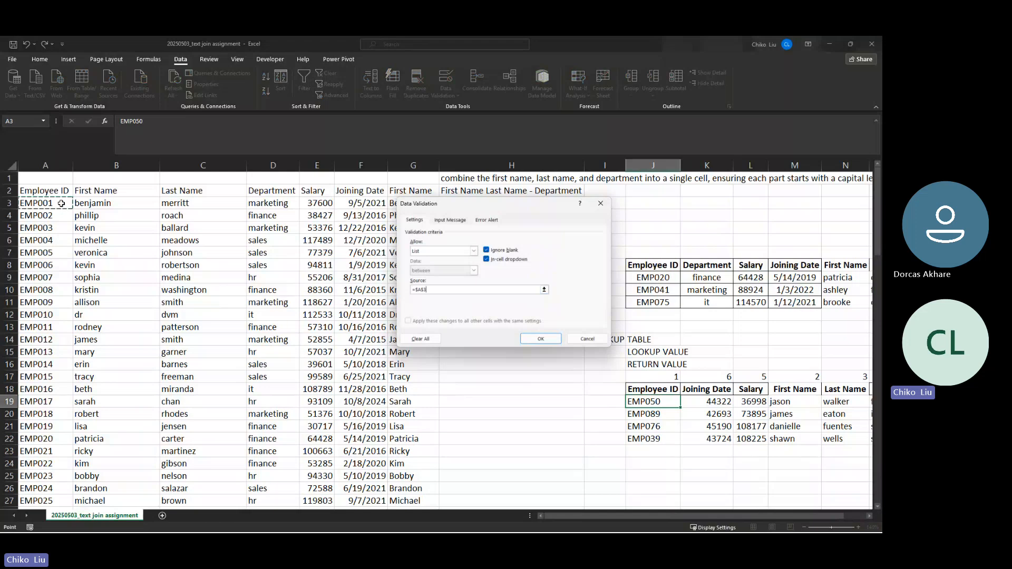
{"action": "key", "text": "ctrl+shift+Down"}
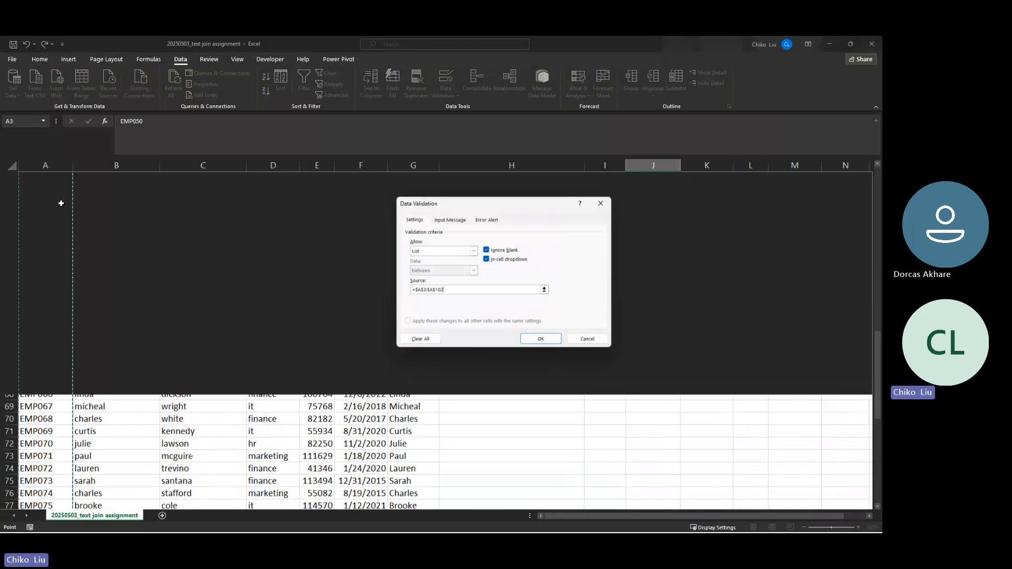
{"action": "left_click", "coordinate": [553, 339]}
Review K18's data validation settings without changing them
{"action": "scroll", "coordinate": [626, 393], "scroll_direction": "up", "scroll_amount": 7}
{"action": "scroll", "coordinate": [626, 393], "scroll_direction": "up", "scroll_amount": 13}
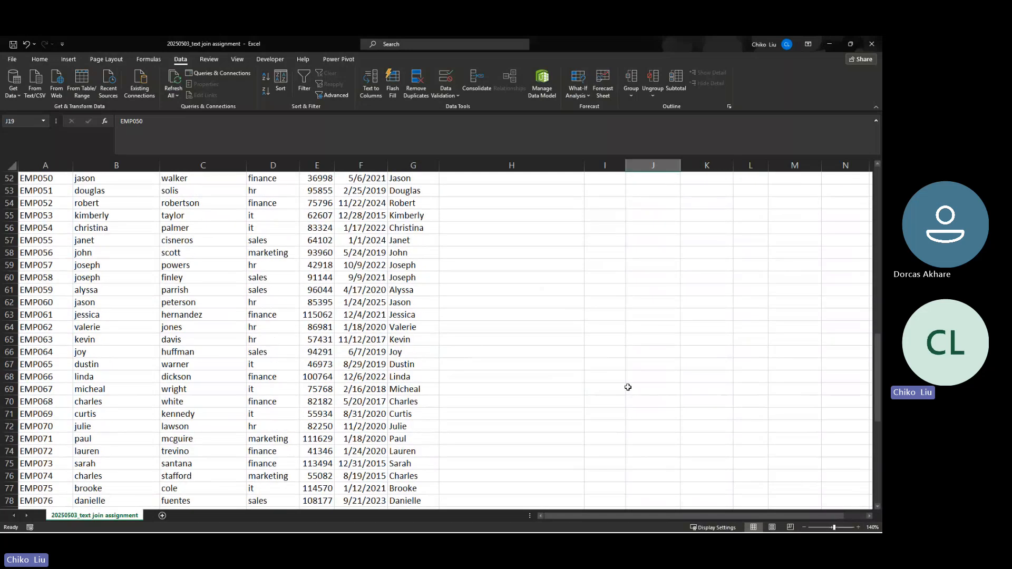
{"action": "scroll", "coordinate": [638, 370], "scroll_direction": "up", "scroll_amount": 2}
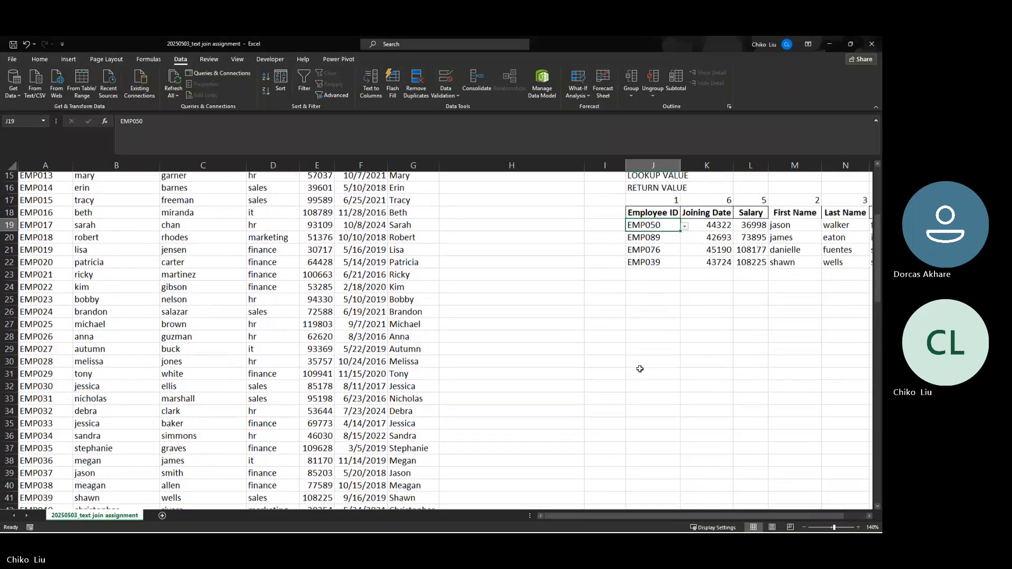
{"action": "left_click", "coordinate": [712, 279]}
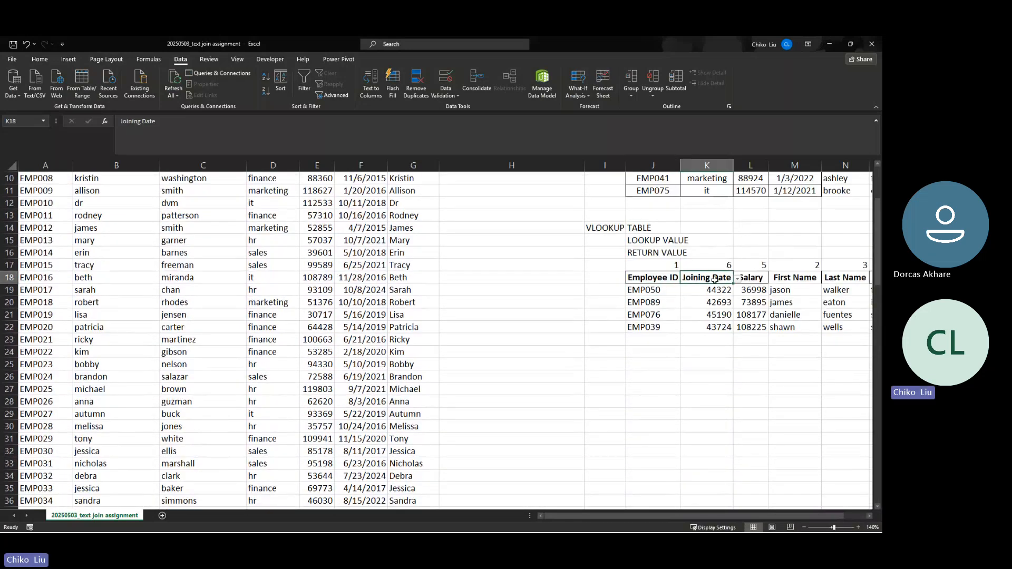
{"action": "left_click", "coordinate": [446, 79]}
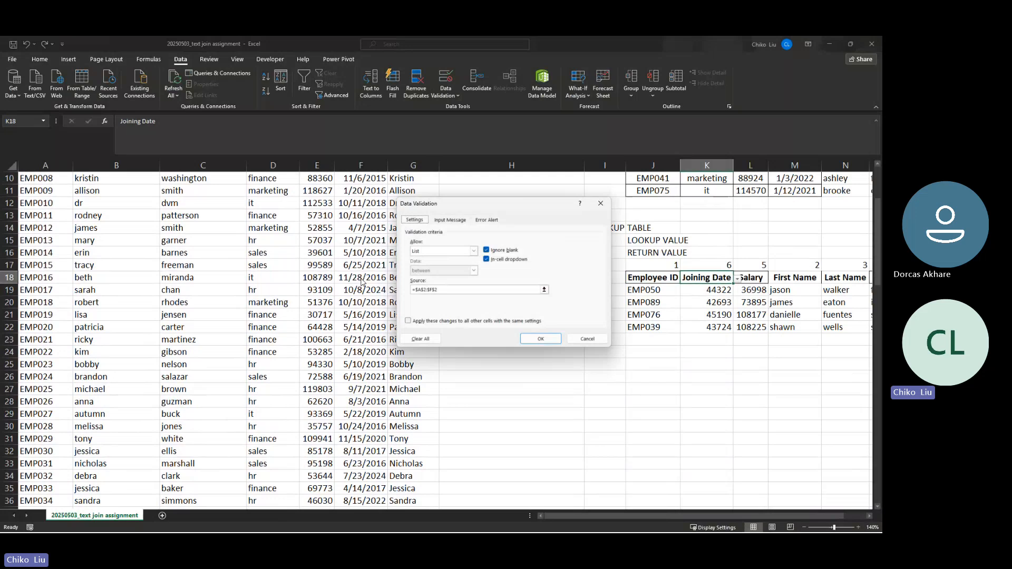
{"action": "left_click", "coordinate": [584, 339]}
Keep Joining Date selected in K18's dropdown and recheck its list source range
{"action": "left_click", "coordinate": [738, 279]}
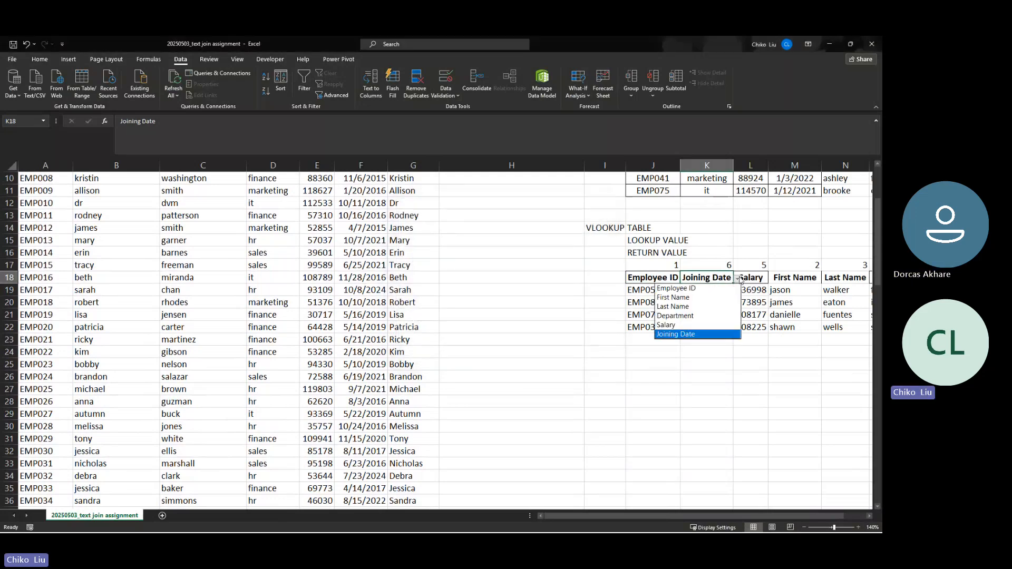
{"action": "left_click", "coordinate": [740, 280]}
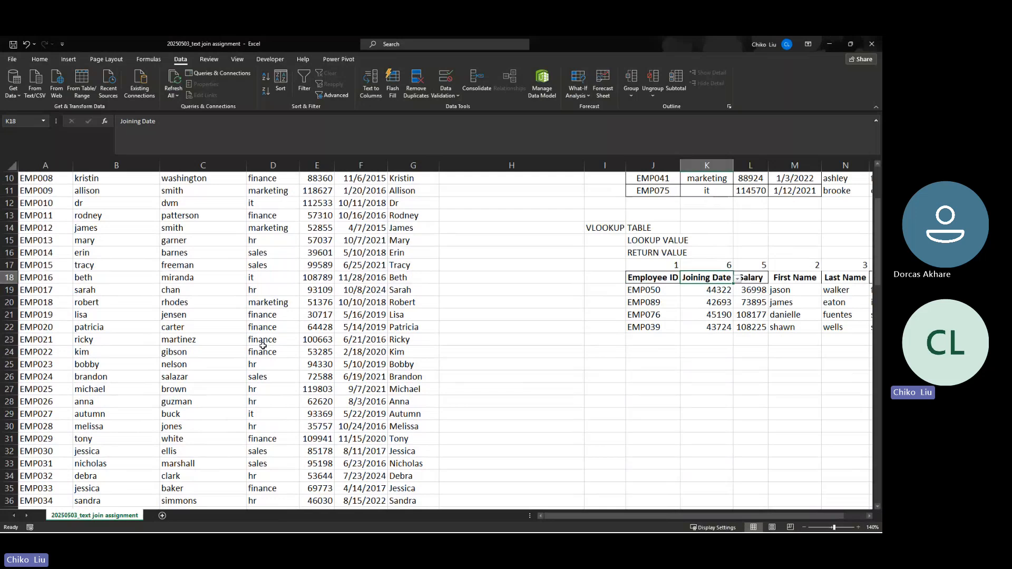
{"action": "scroll", "coordinate": [252, 343], "scroll_direction": "up", "scroll_amount": 3}
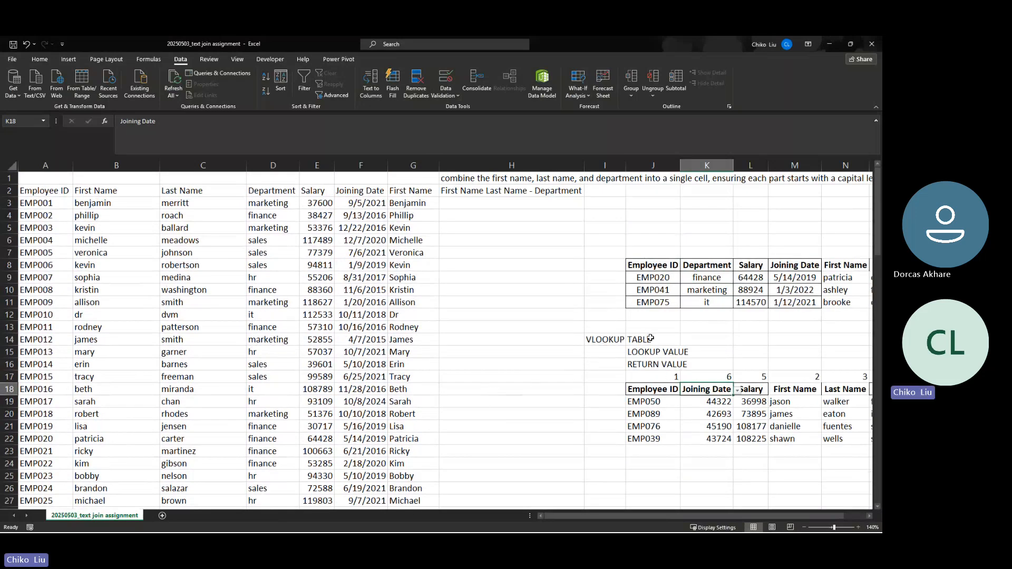
{"action": "left_click", "coordinate": [445, 79]}
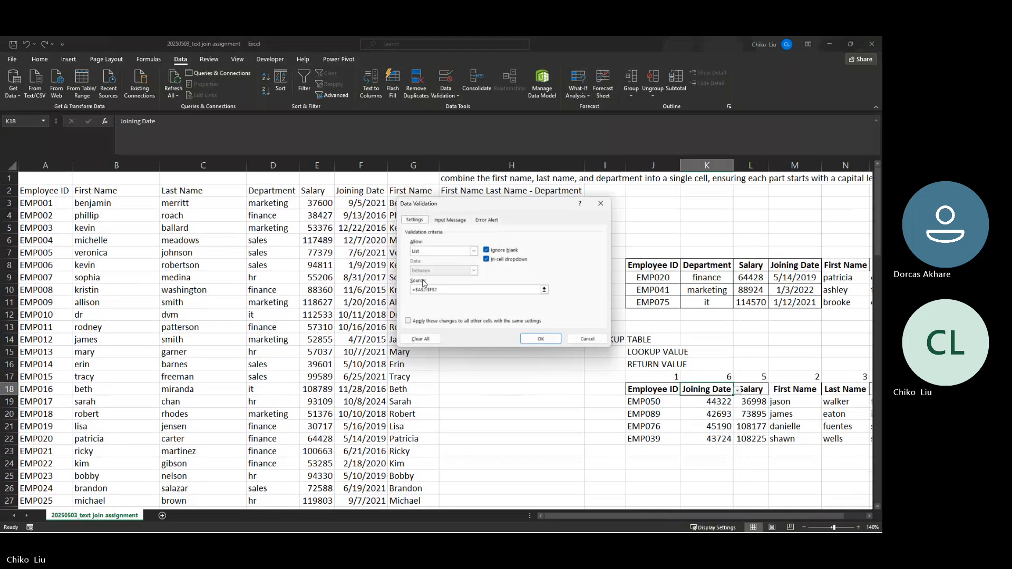
{"action": "left_click", "coordinate": [422, 290]}
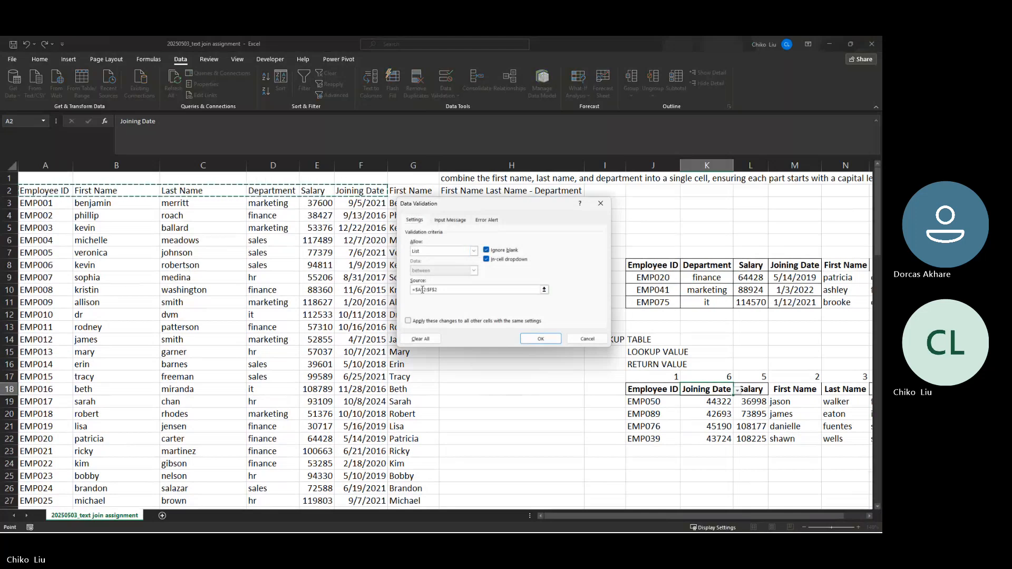
{"action": "key", "text": "Return"}
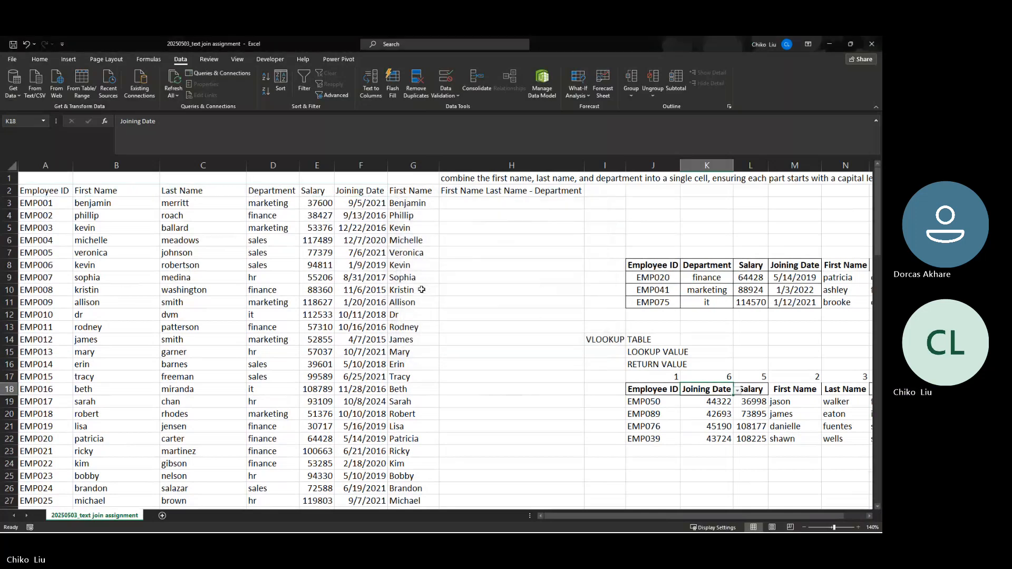
{"action": "left_click", "coordinate": [666, 404]}
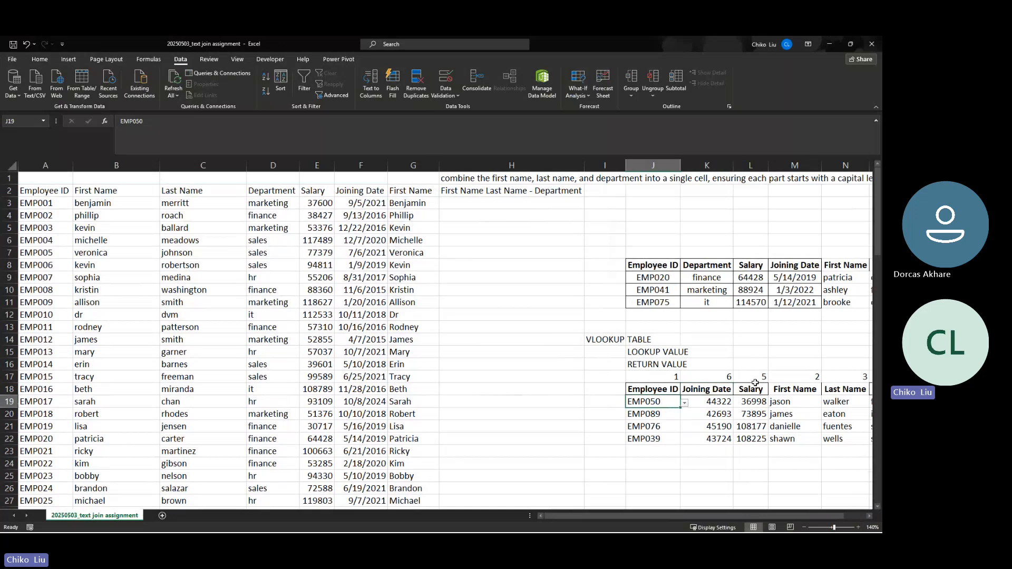
Clear the extra lookup results, employee rows and row 17 helper values, keeping EMP050 and 44322
{"action": "left_click_drag", "start_coordinate": [752, 385], "coordinate": [764, 439]}
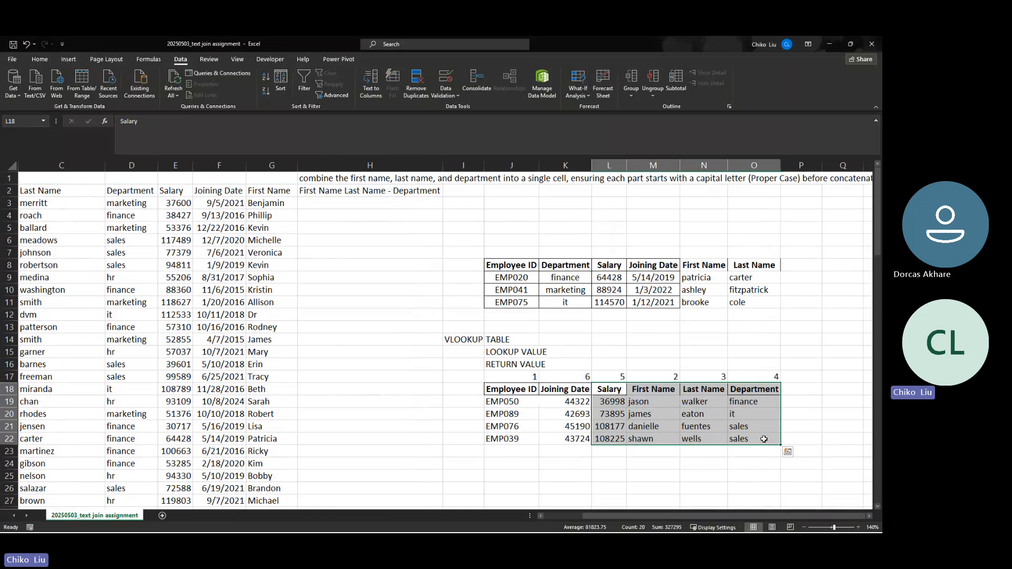
{"action": "key", "text": "Delete"}
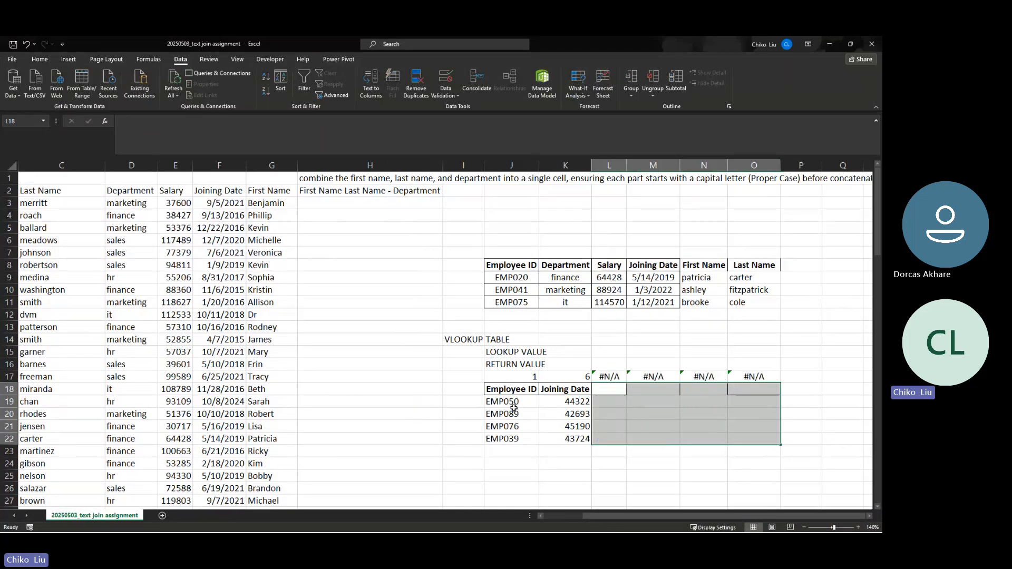
{"action": "left_click_drag", "start_coordinate": [513, 412], "coordinate": [571, 439]}
{"action": "key", "text": "Delete"}
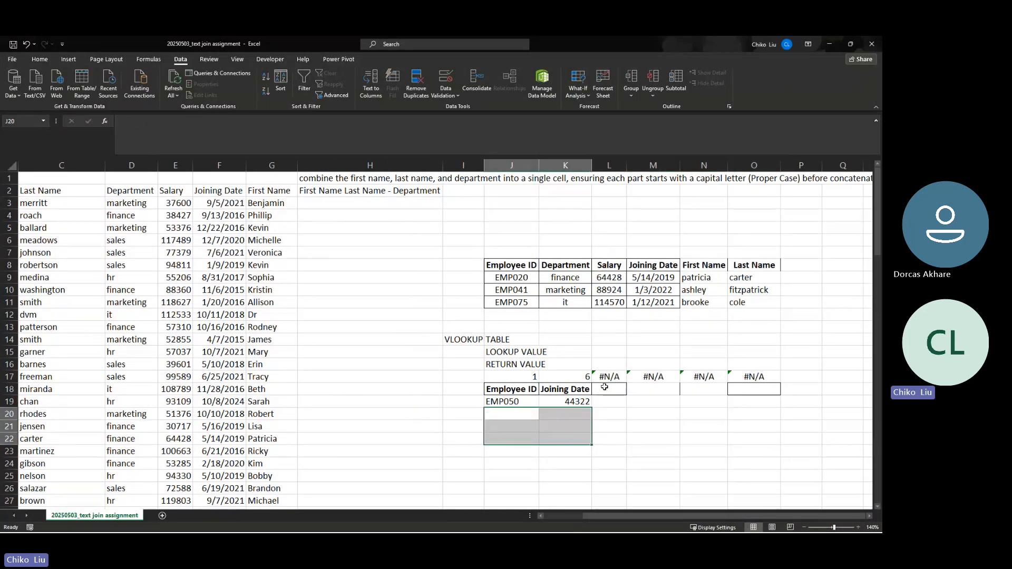
{"action": "left_click_drag", "start_coordinate": [611, 375], "coordinate": [733, 383]}
{"action": "key", "text": "Delete"}
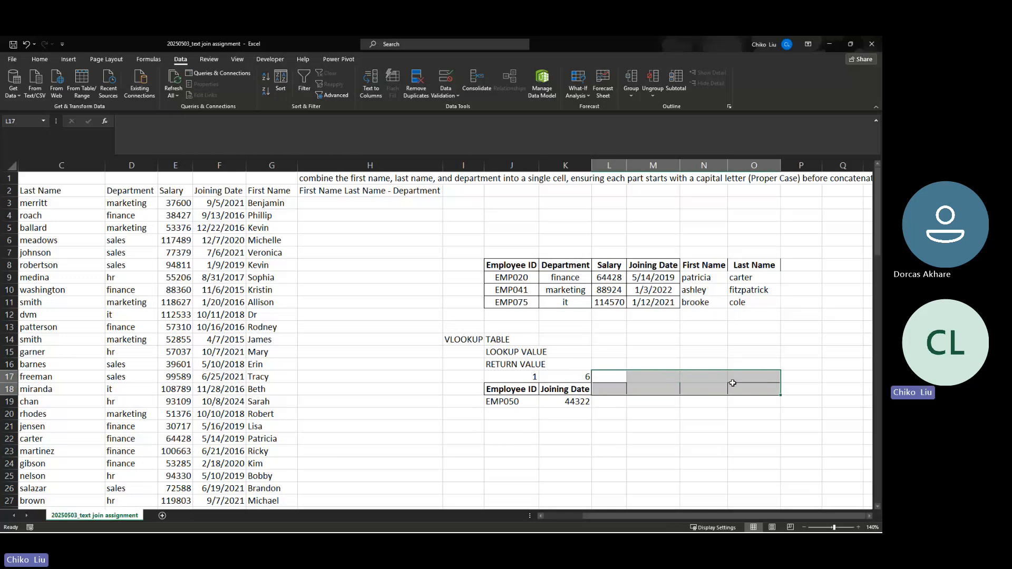
{"action": "left_click", "coordinate": [576, 374]}
{"action": "left_click_drag", "start_coordinate": [576, 373], "coordinate": [567, 403]}
{"action": "key", "text": "Delete"}
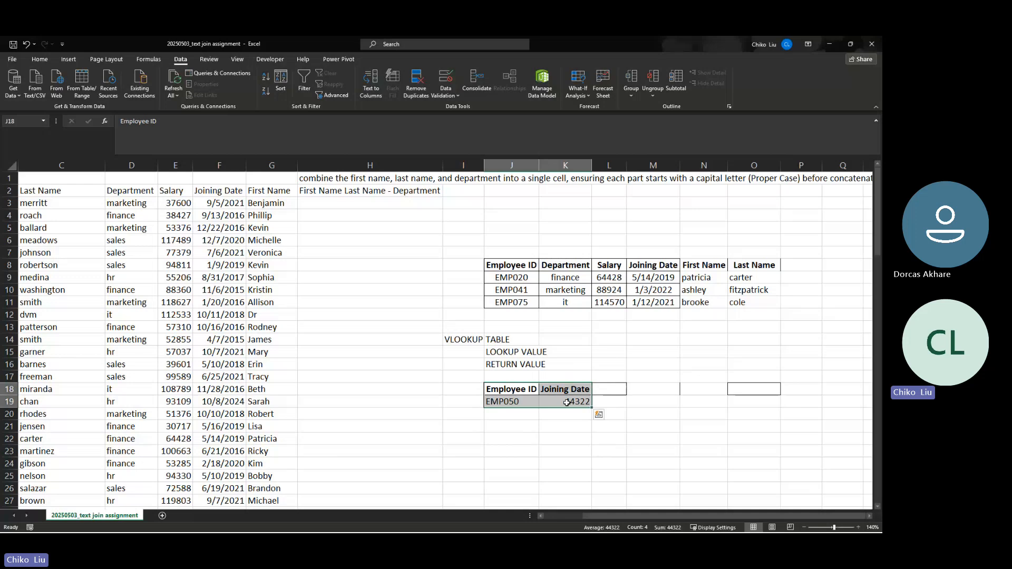
Center the J18:K19 lookup table's contents and widen column J
{"action": "left_click", "coordinate": [36, 59]}
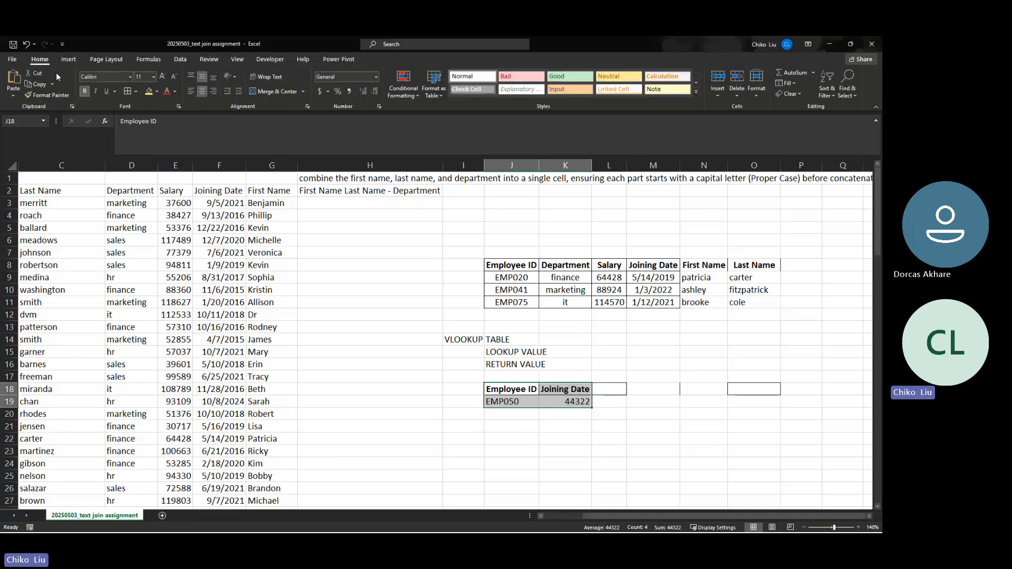
{"action": "left_click", "coordinate": [135, 94]}
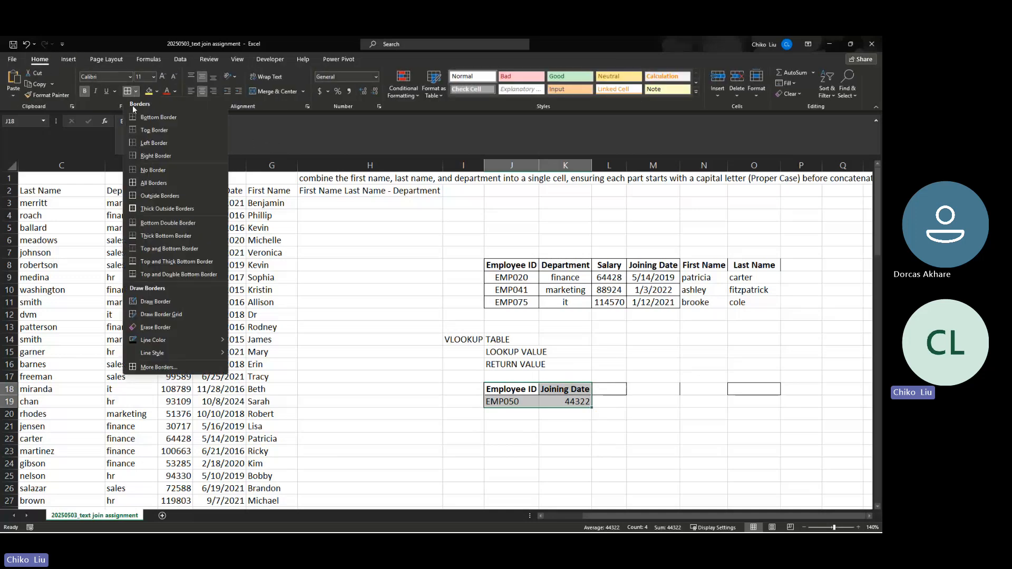
{"action": "left_click", "coordinate": [145, 186]}
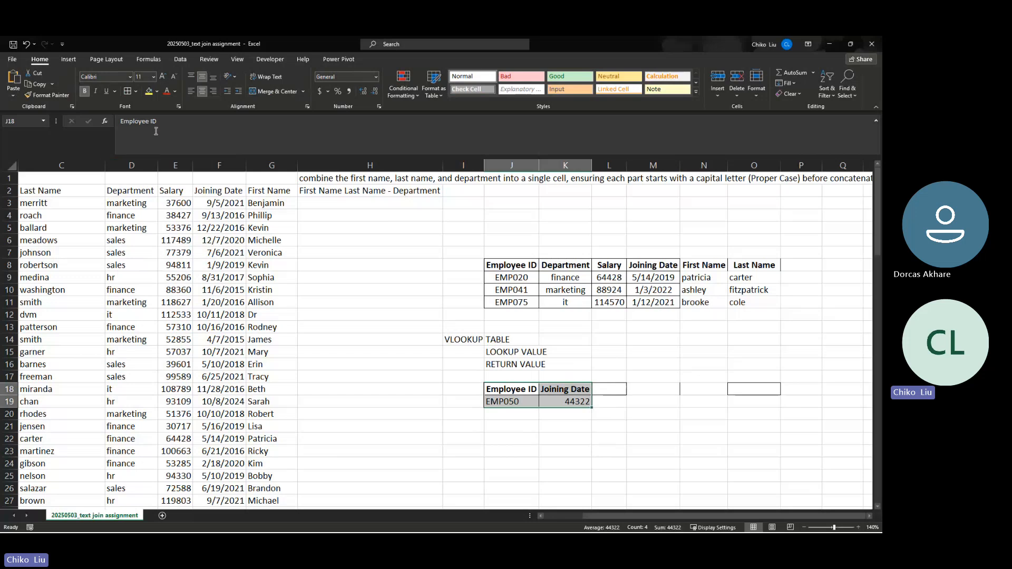
{"action": "left_click", "coordinate": [201, 91]}
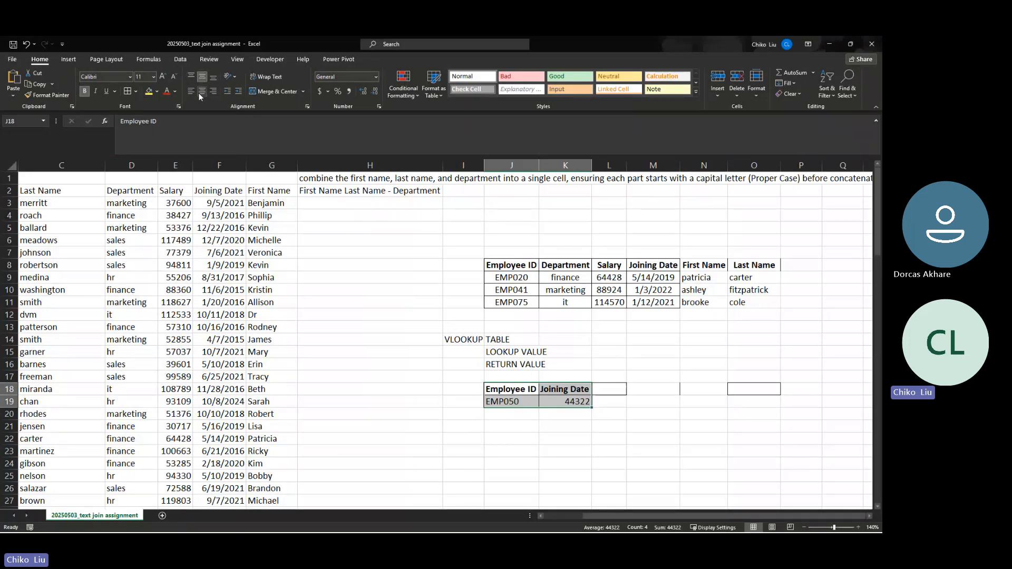
{"action": "left_click", "coordinate": [202, 91]}
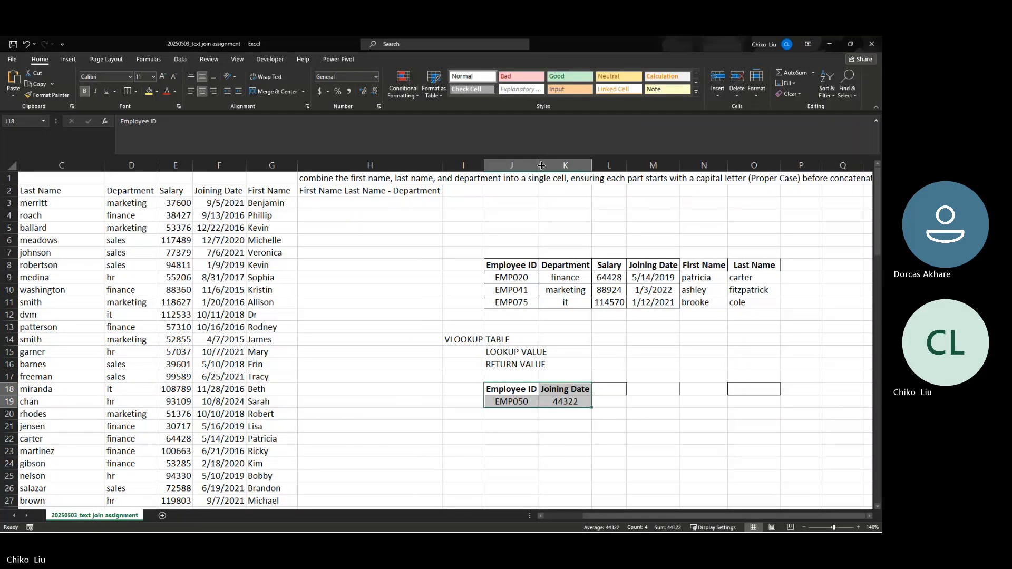
{"action": "left_click_drag", "start_coordinate": [539, 165], "coordinate": [694, 177]}
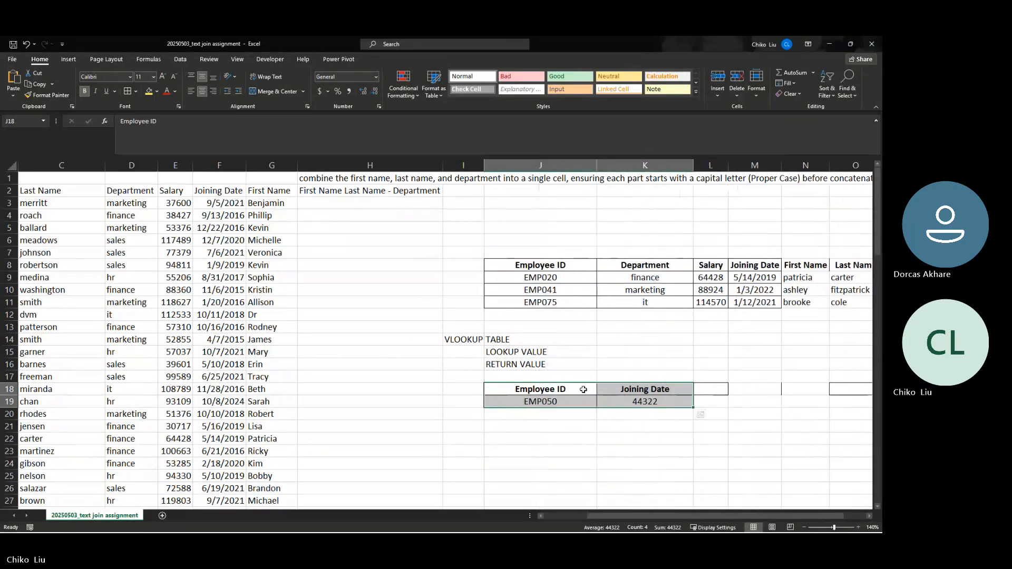
Widen the lookup columns and pick EMP003 as the lookup ID, checking its Joining Date
{"action": "left_click", "coordinate": [568, 403]}
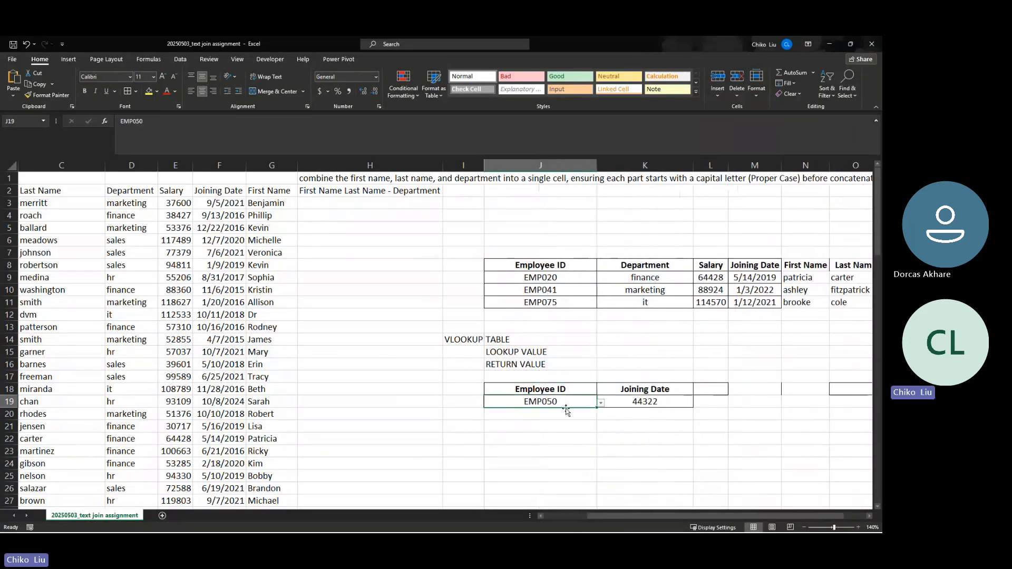
{"action": "left_click", "coordinate": [601, 404]}
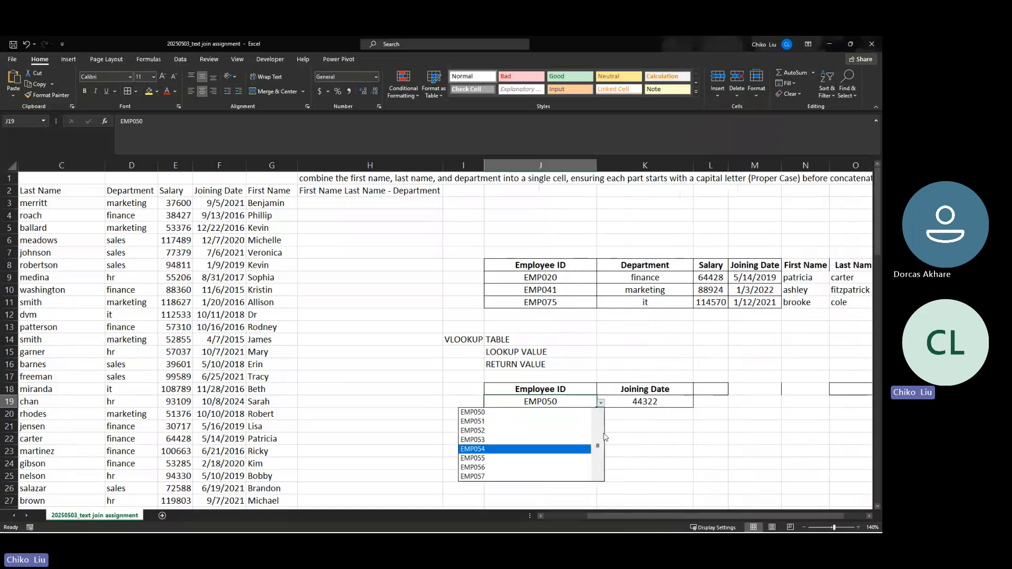
{"action": "left_click_drag", "start_coordinate": [598, 447], "coordinate": [593, 424]}
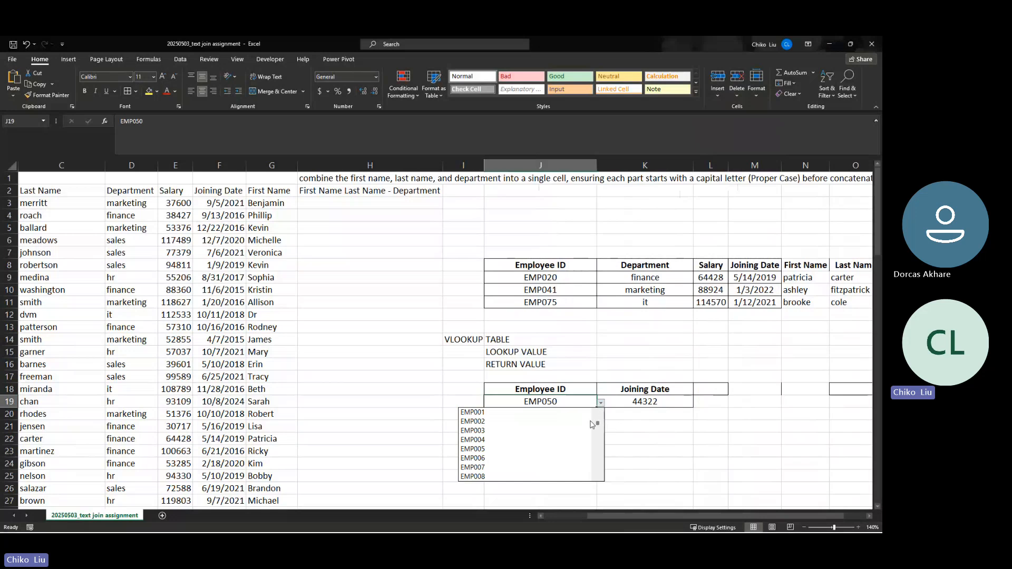
{"action": "left_click", "coordinate": [513, 435]}
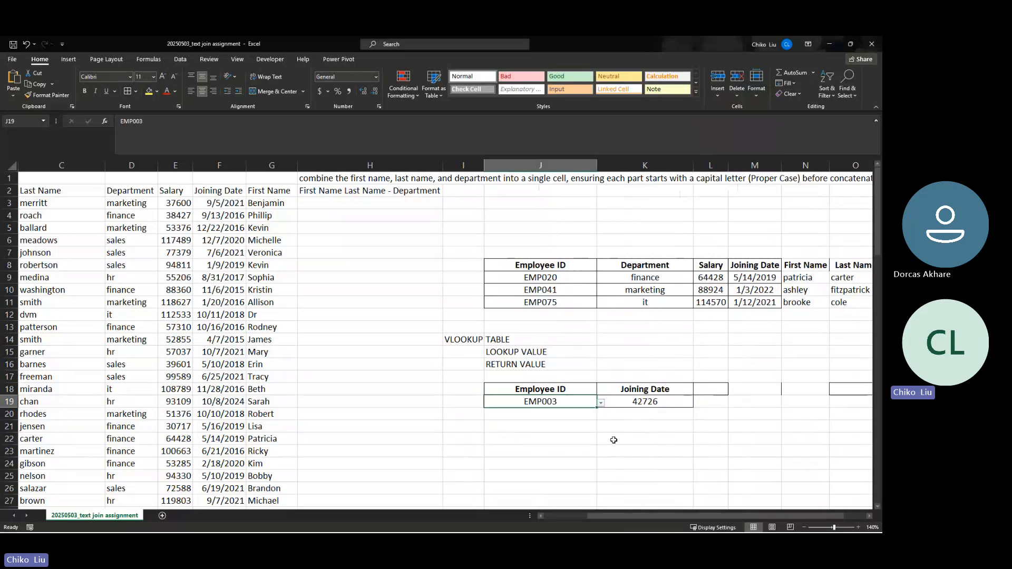
{"action": "left_click", "coordinate": [622, 404]}
Cycle EMP003's returned field through First Name, Last Name, Department and Salary
{"action": "left_click", "coordinate": [681, 392]}
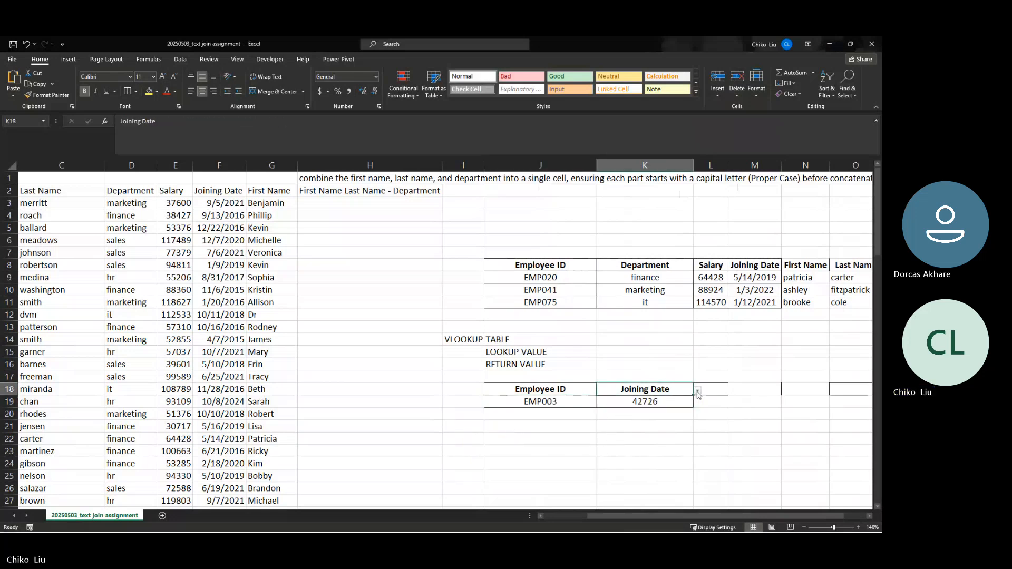
{"action": "left_click", "coordinate": [698, 390]}
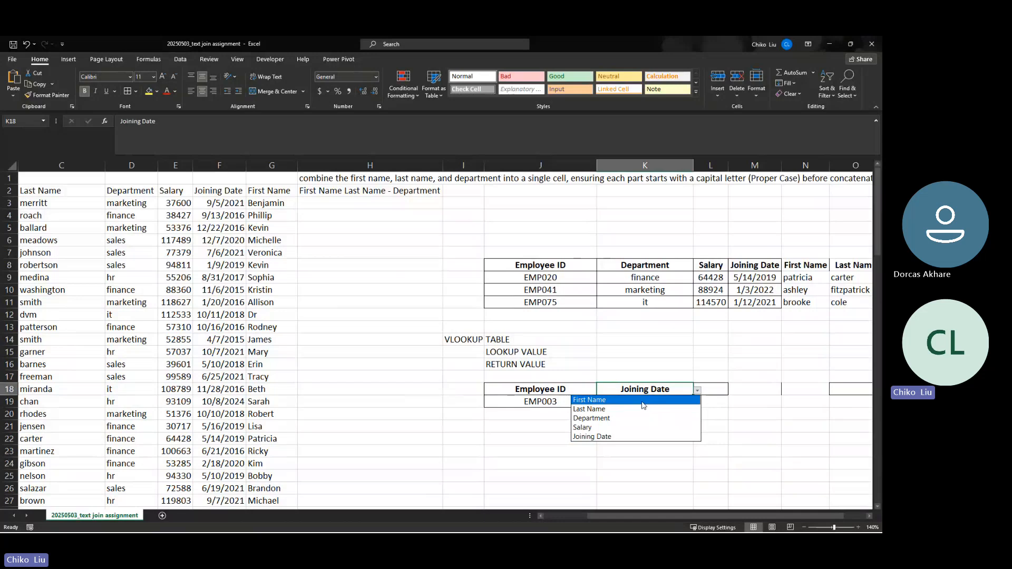
{"action": "left_click", "coordinate": [682, 400]}
{"action": "left_click", "coordinate": [697, 391]}
{"action": "left_click", "coordinate": [678, 409]}
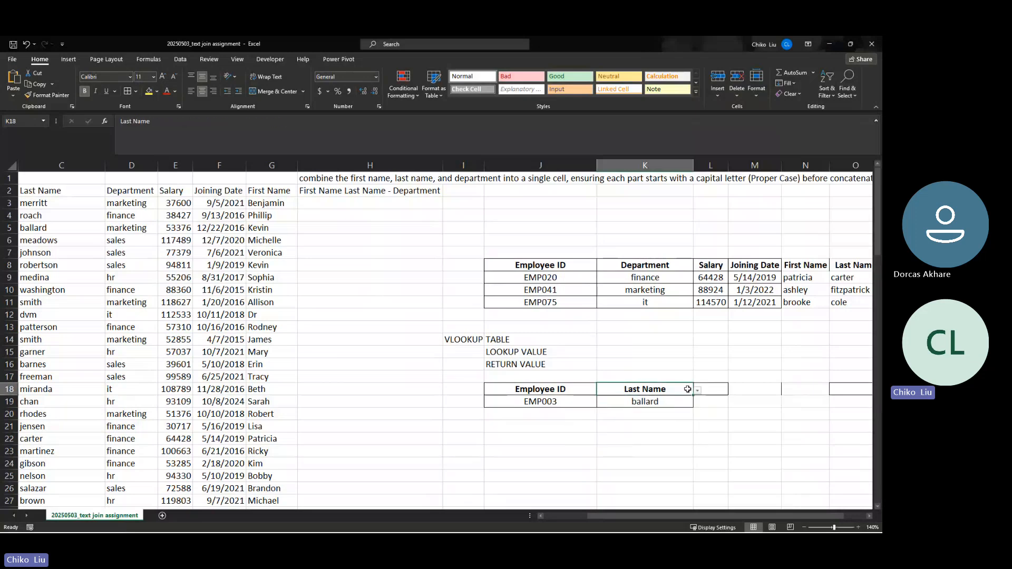
{"action": "left_click", "coordinate": [696, 390]}
{"action": "left_click", "coordinate": [678, 419]}
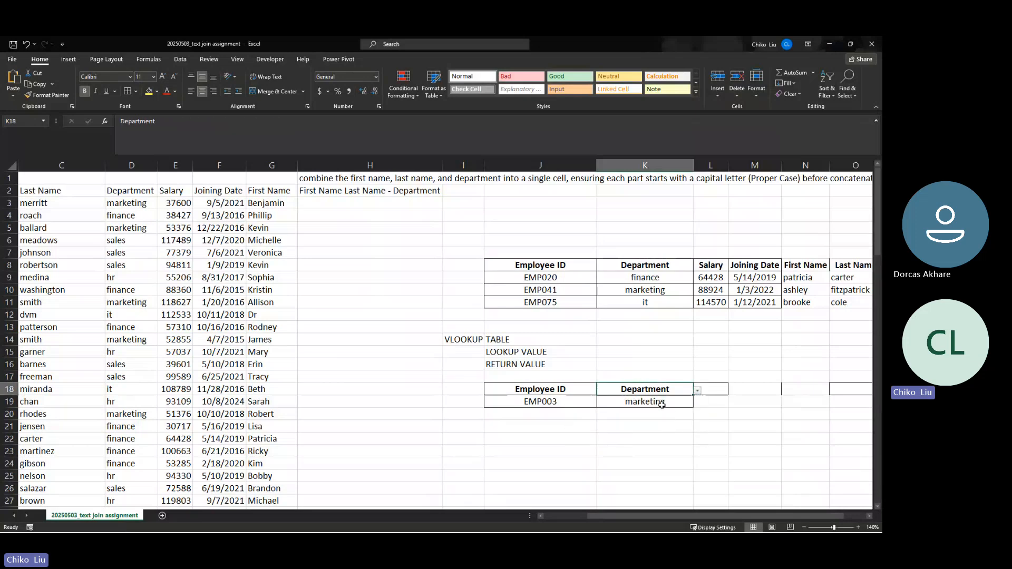
{"action": "left_click", "coordinate": [675, 399]}
{"action": "left_click", "coordinate": [680, 390]}
{"action": "left_click", "coordinate": [698, 391]}
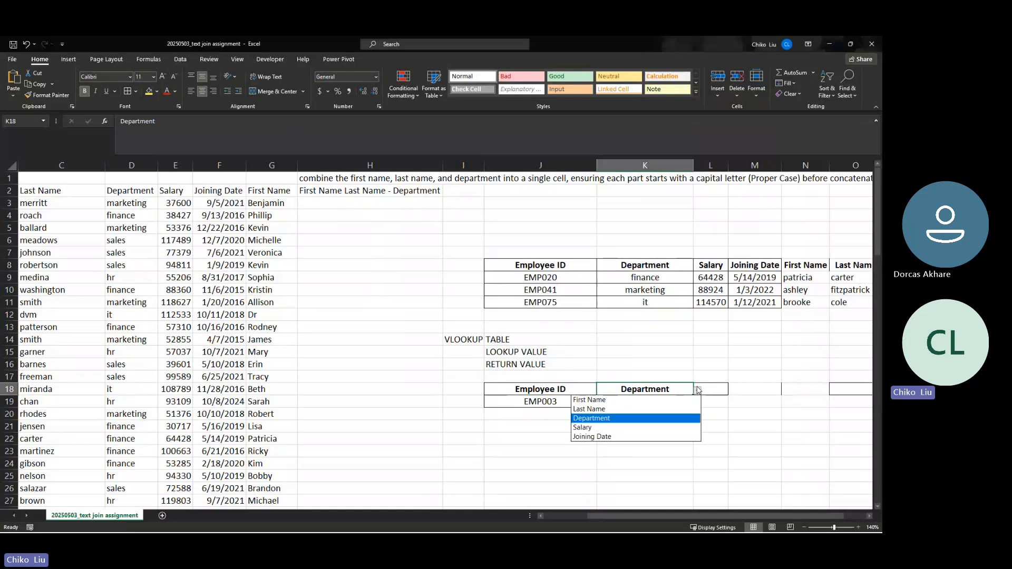
{"action": "left_click", "coordinate": [666, 430]}
{"action": "left_click", "coordinate": [662, 407]}
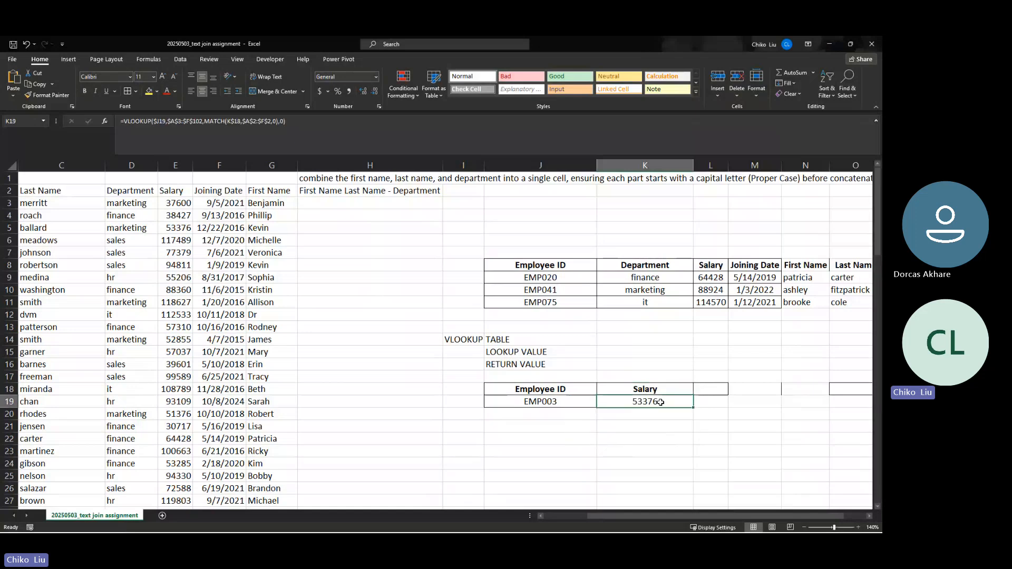
Switch the lookup ID to EMP009 and return its Salary, First Name, Last Name and Department
{"action": "left_click", "coordinate": [585, 400]}
{"action": "left_click", "coordinate": [600, 403]}
{"action": "left_click", "coordinate": [504, 473]}
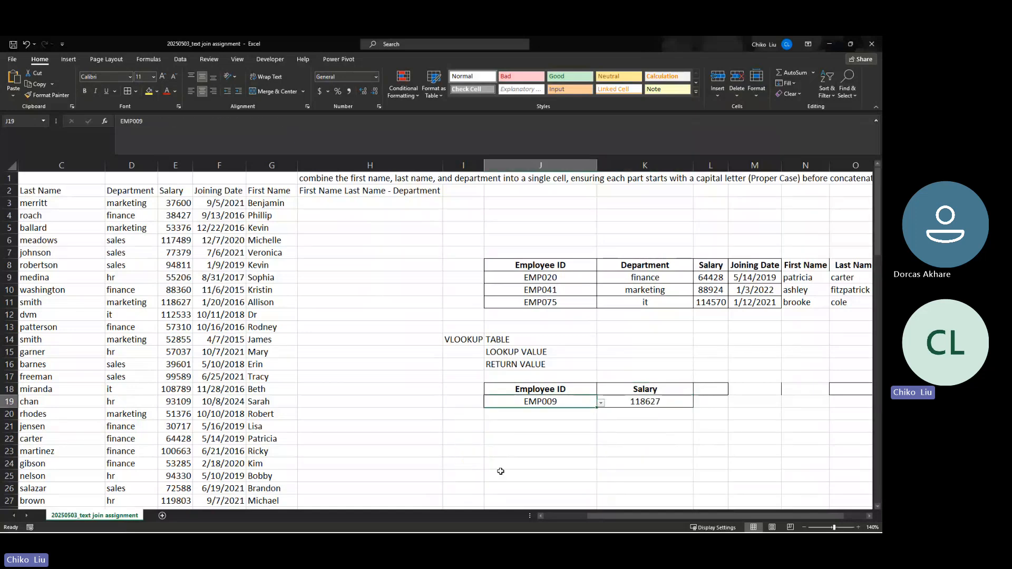
{"action": "left_click", "coordinate": [622, 403]}
{"action": "left_click", "coordinate": [681, 391]}
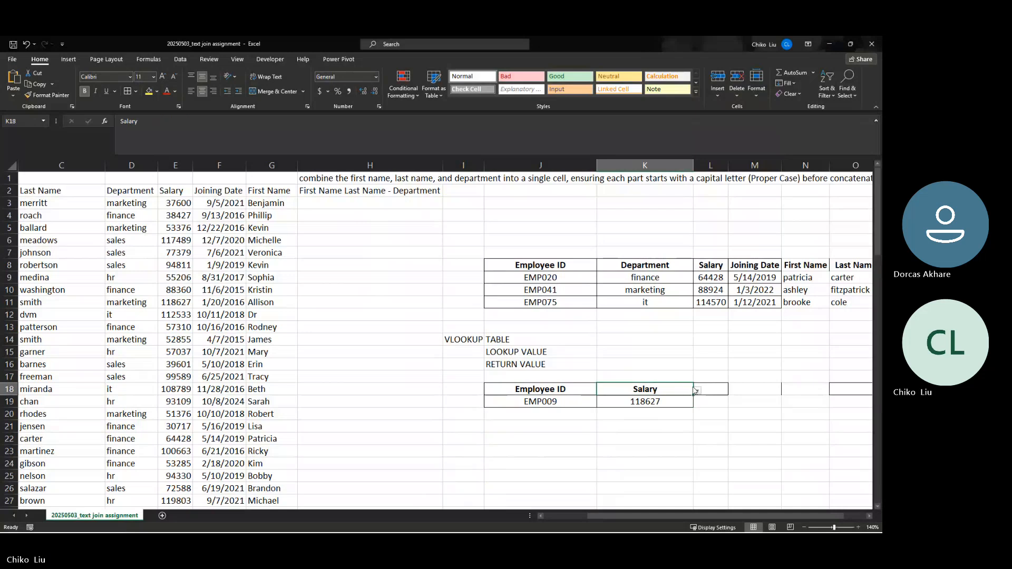
{"action": "left_click", "coordinate": [697, 390]}
{"action": "left_click", "coordinate": [688, 400]}
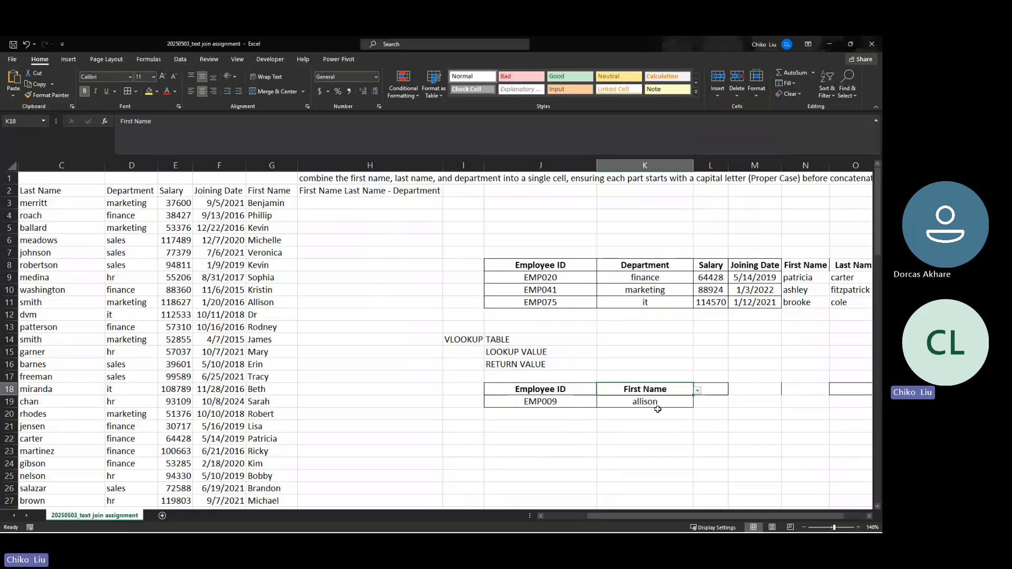
{"action": "left_click", "coordinate": [697, 390]}
{"action": "left_click", "coordinate": [663, 406]}
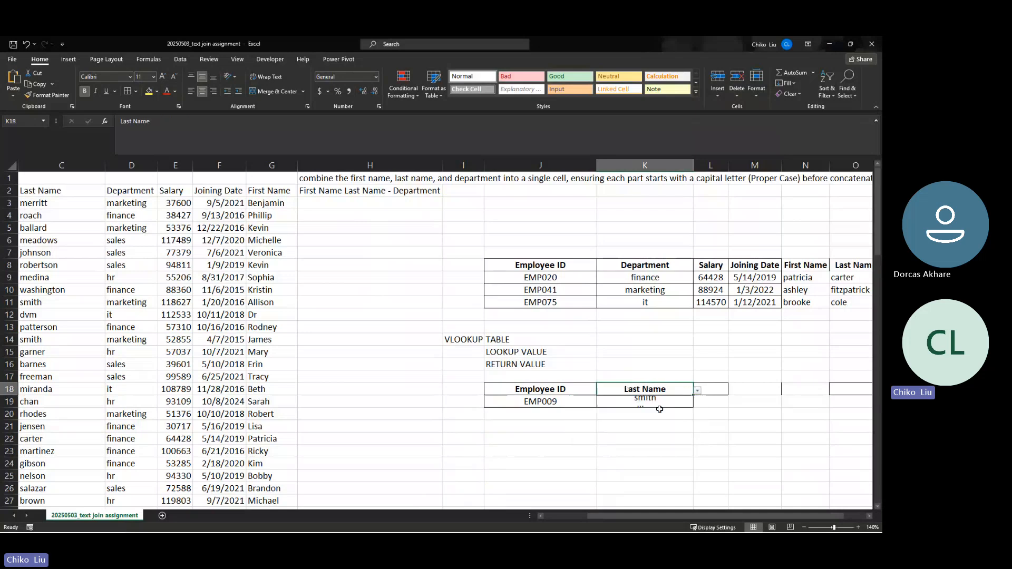
{"action": "left_click", "coordinate": [697, 390]}
{"action": "left_click", "coordinate": [661, 418]}
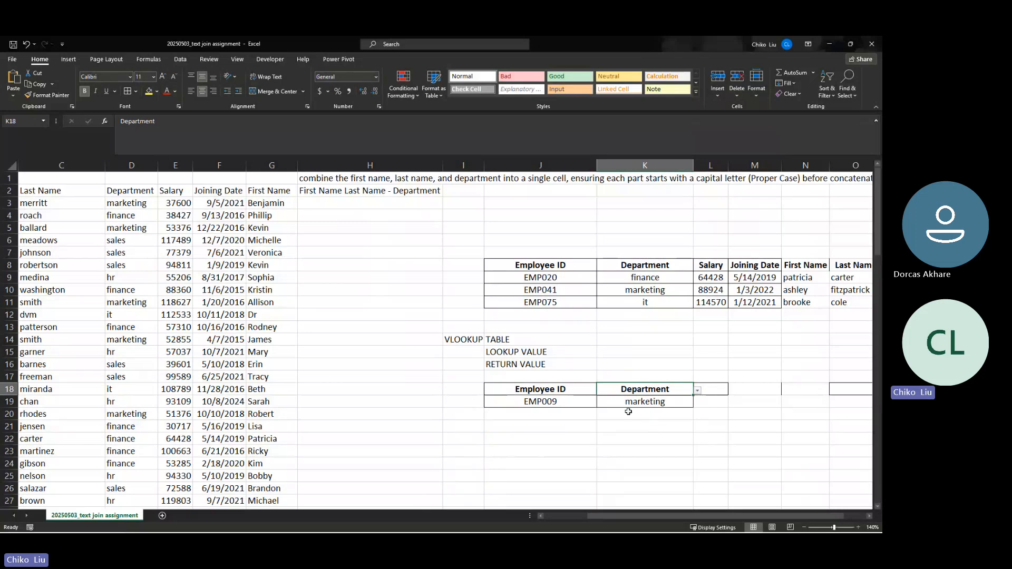
Look up EMP097 so the Department result reads finance, and inspect the VLOOKUP formula
{"action": "left_click", "coordinate": [595, 404]}
{"action": "left_click", "coordinate": [601, 403]}
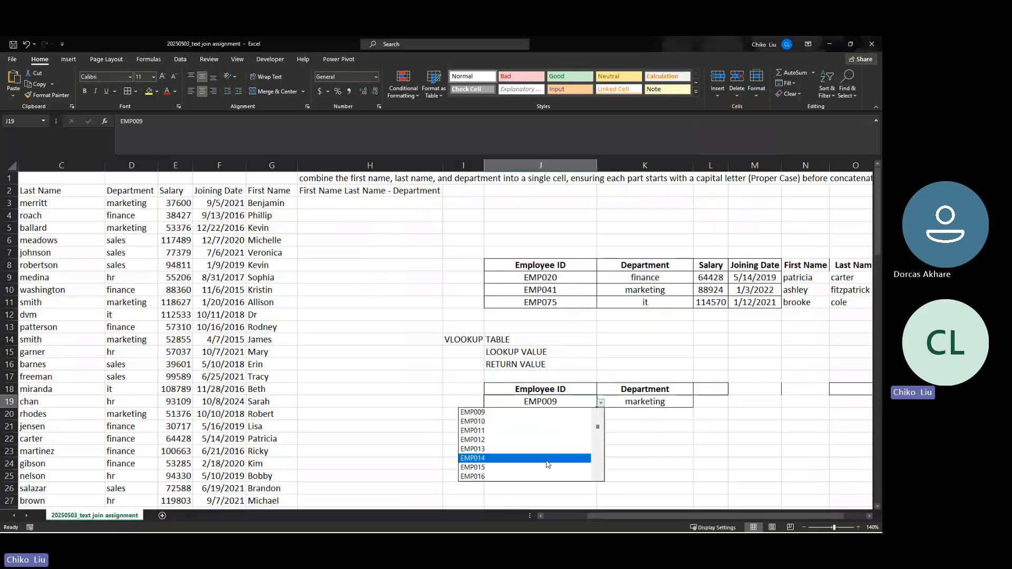
{"action": "left_click_drag", "start_coordinate": [597, 427], "coordinate": [596, 467]}
{"action": "left_click", "coordinate": [527, 449]}
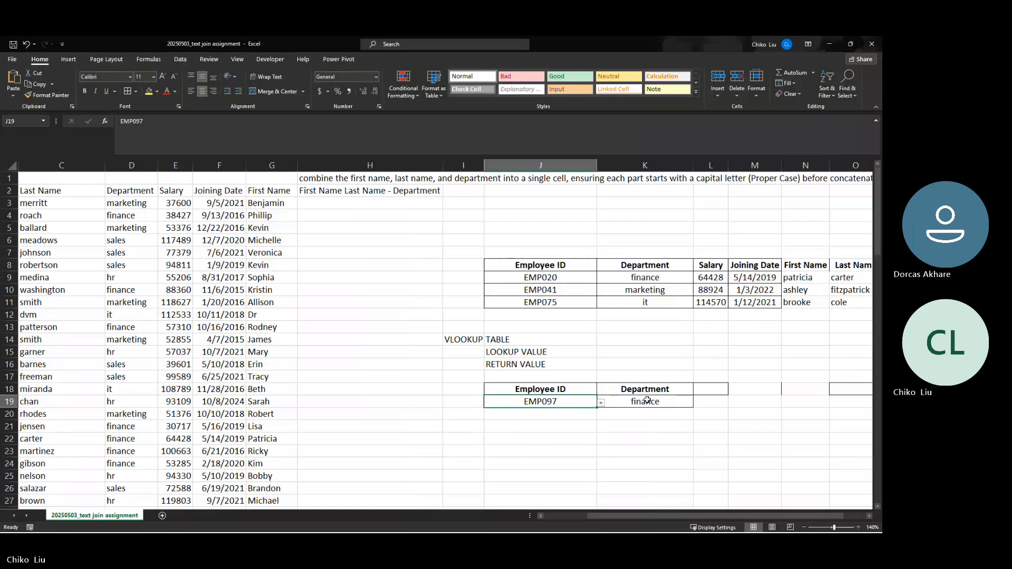
{"action": "left_click", "coordinate": [647, 400]}
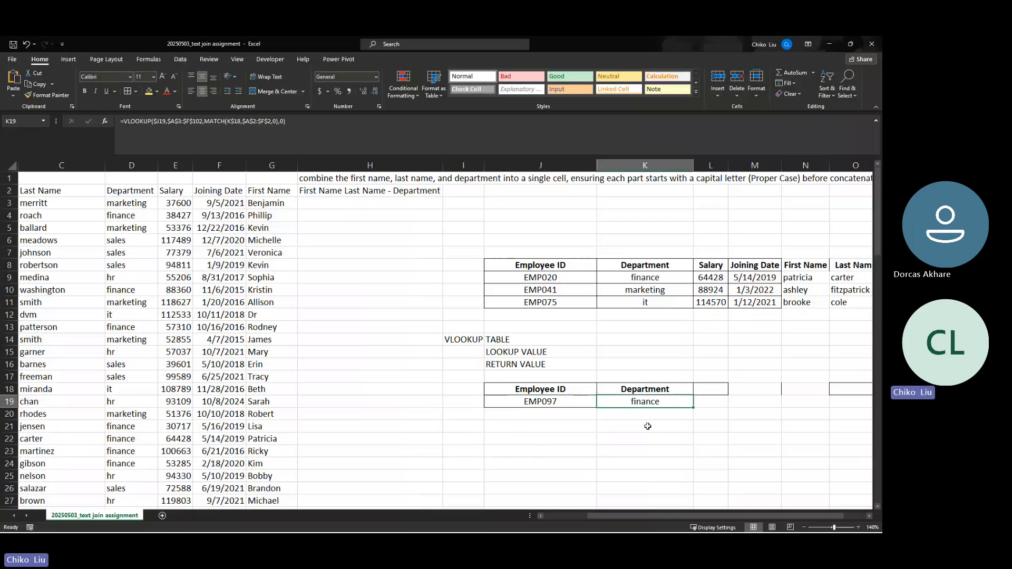
{"action": "left_click_drag", "start_coordinate": [670, 515], "coordinate": [697, 518]}
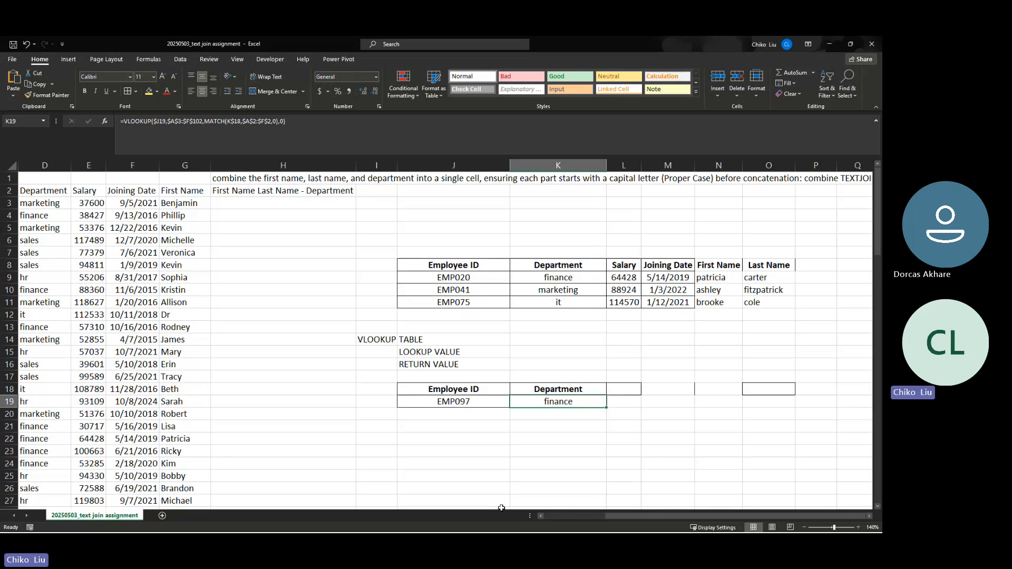
{"action": "left_click", "coordinate": [429, 401]}
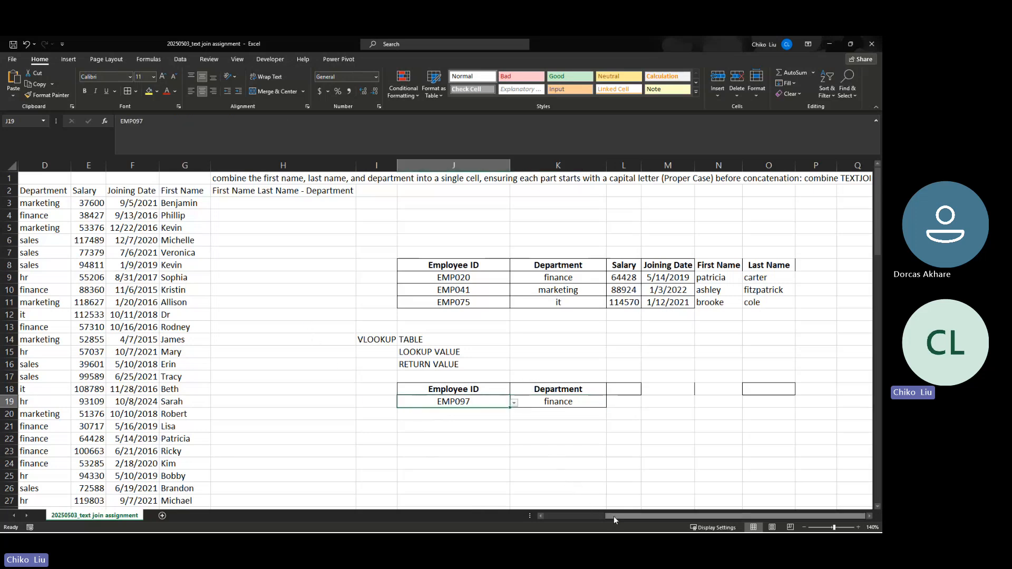
{"action": "mouse_move", "coordinate": [614, 516]}
{"action": "left_mouse_down"}
{"action": "mouse_move", "coordinate": [590, 518]}
{"action": "mouse_move", "coordinate": [597, 509]}
{"action": "left_mouse_up"}
{"action": "left_click", "coordinate": [625, 405]}
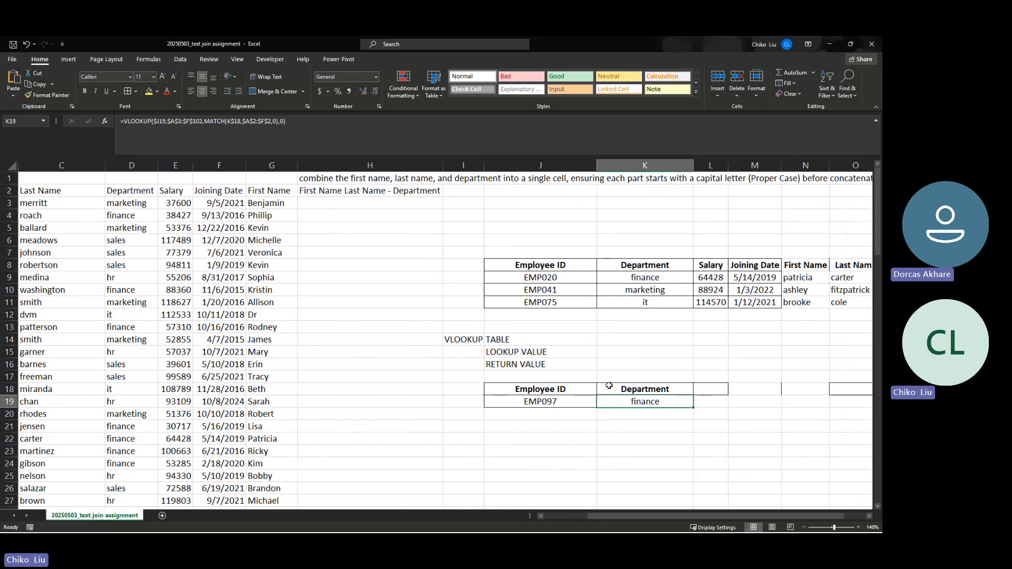
{"action": "left_click", "coordinate": [574, 405]}
{"action": "left_click", "coordinate": [181, 59]}
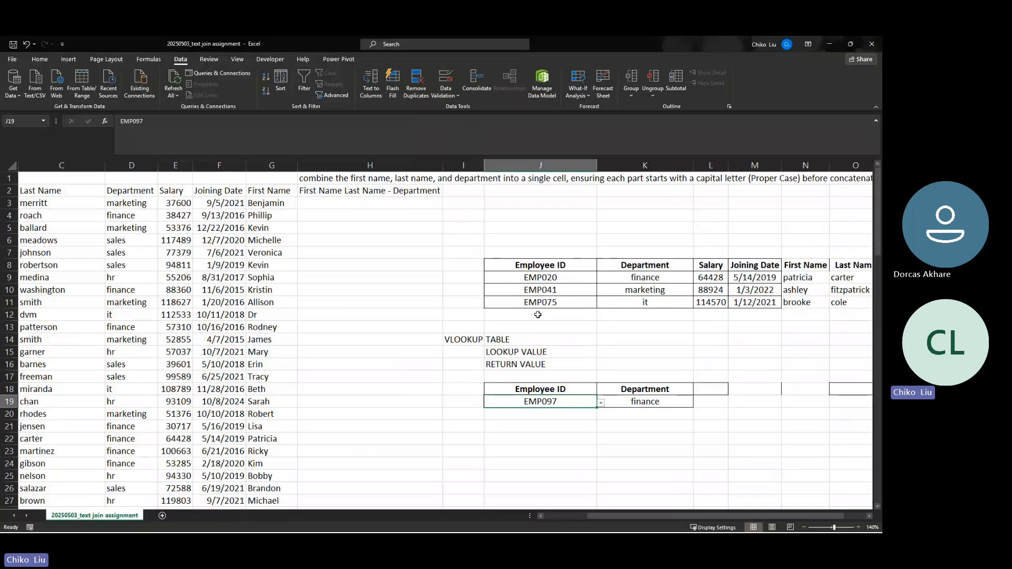
Highlight the two-cell lookup demo table
{"action": "left_click", "coordinate": [636, 389]}
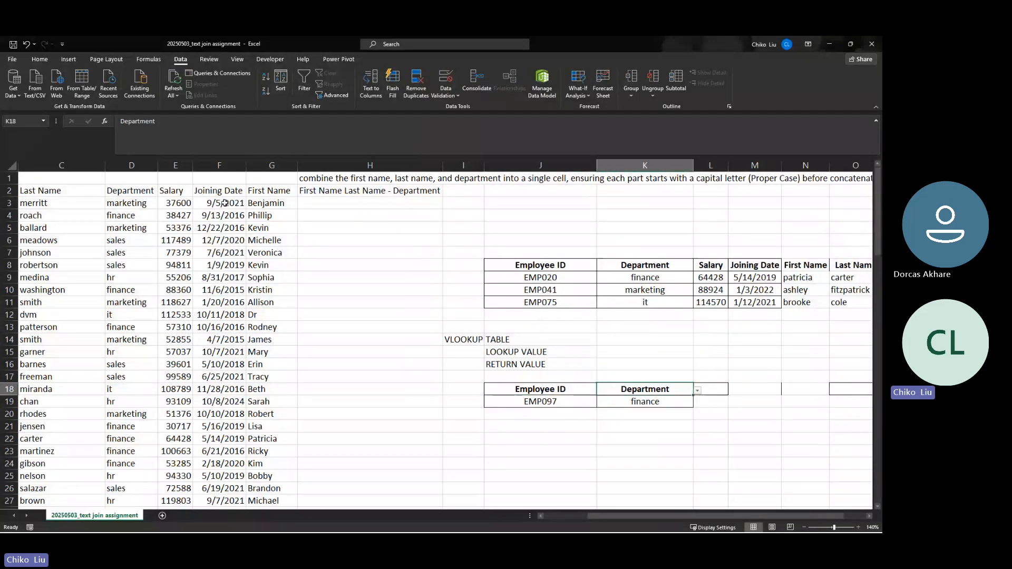
{"action": "left_click_drag", "start_coordinate": [225, 203], "coordinate": [73, 376]}
{"action": "left_click_drag", "start_coordinate": [711, 389], "coordinate": [751, 401]}
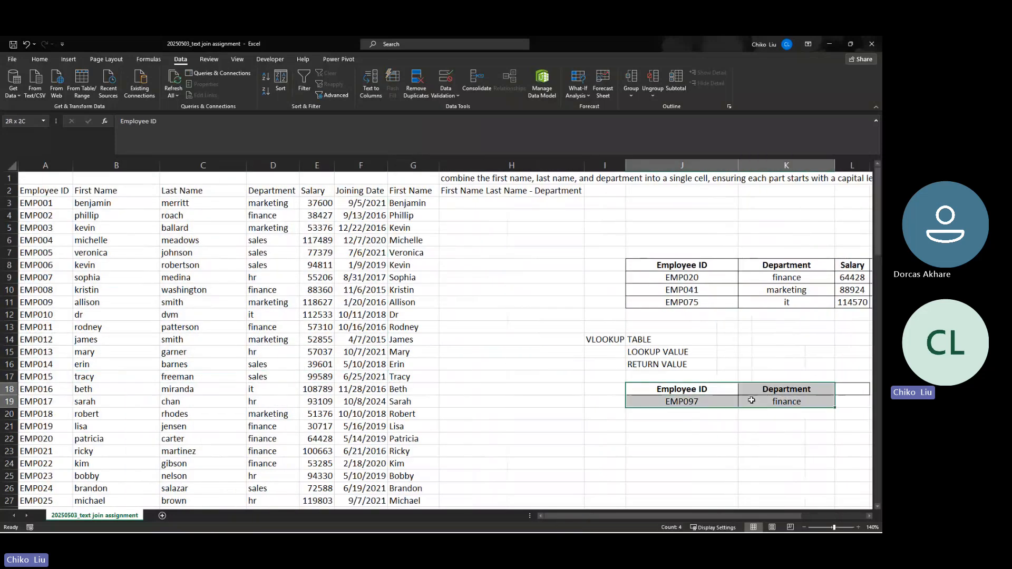
{"action": "scroll", "coordinate": [692, 517], "scroll_direction": "right", "scroll_amount": 3}
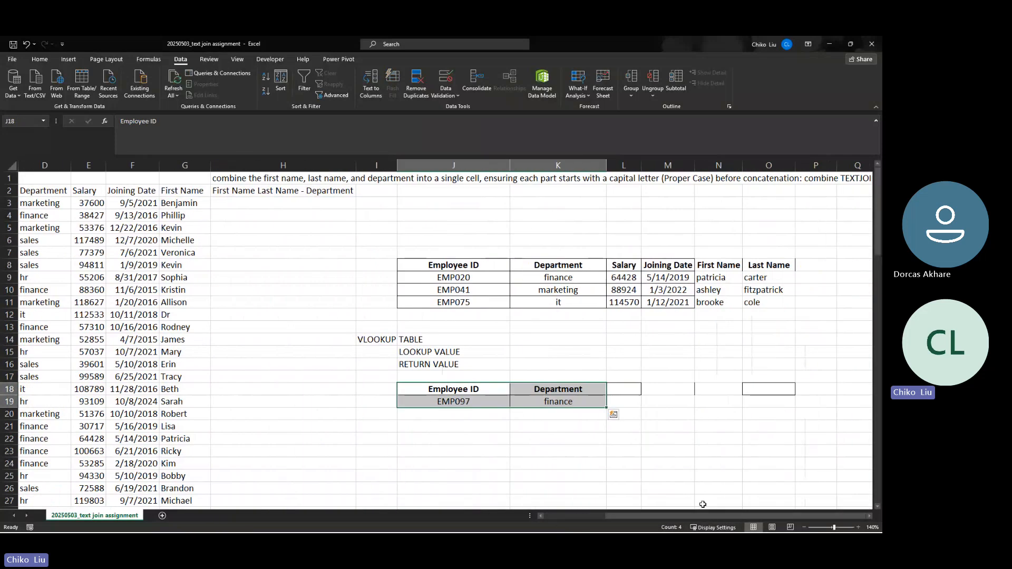
Try EMP094 and EMP093 in J19, settling on EMP100 as the lookup ID
{"action": "left_click", "coordinate": [548, 390]}
{"action": "left_click", "coordinate": [493, 403]}
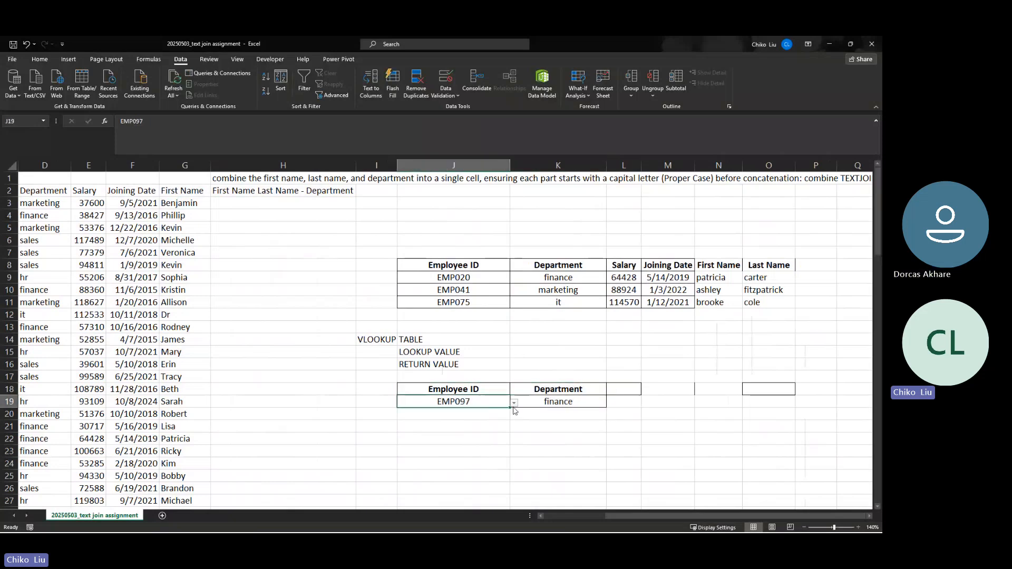
{"action": "left_click", "coordinate": [513, 402]}
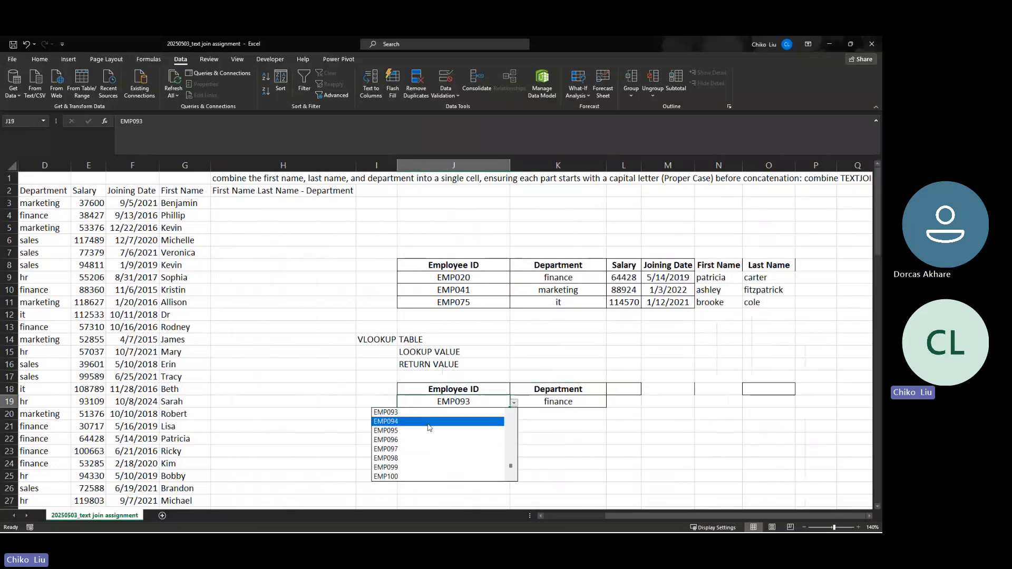
{"action": "left_click", "coordinate": [425, 419]}
{"action": "left_click", "coordinate": [515, 403]}
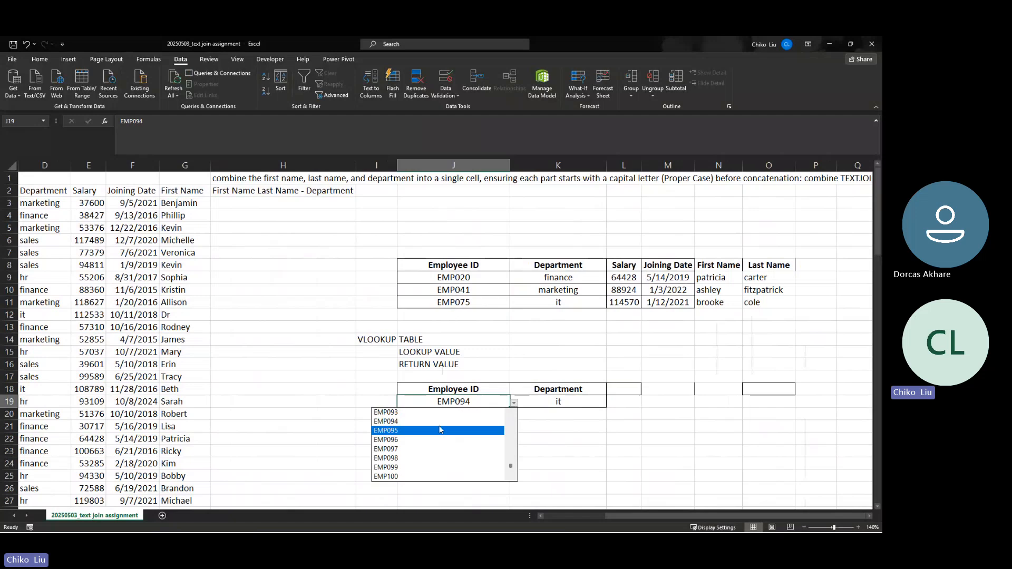
{"action": "left_click", "coordinate": [495, 412]}
{"action": "left_click", "coordinate": [514, 402]}
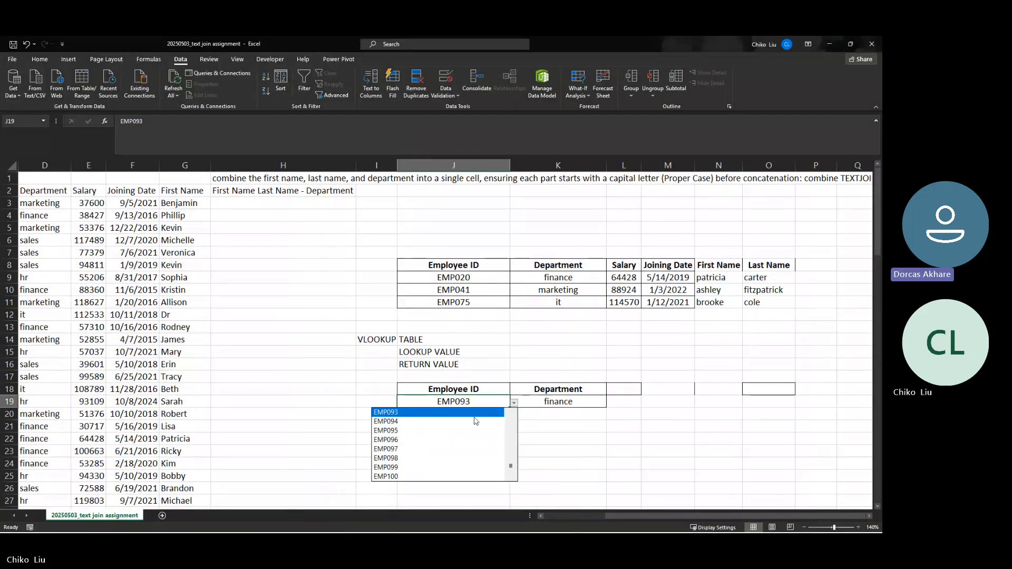
{"action": "left_click", "coordinate": [486, 477]}
Set K18 to Last Name, then First Name, so K19 returns jessica
{"action": "left_click", "coordinate": [541, 402]}
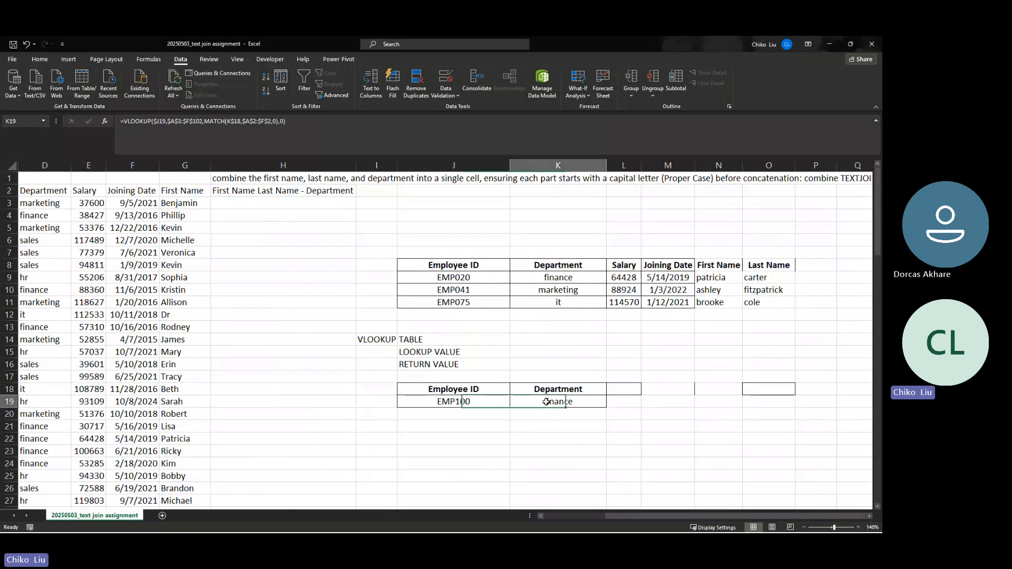
{"action": "left_click", "coordinate": [579, 389]}
{"action": "left_click", "coordinate": [610, 391]}
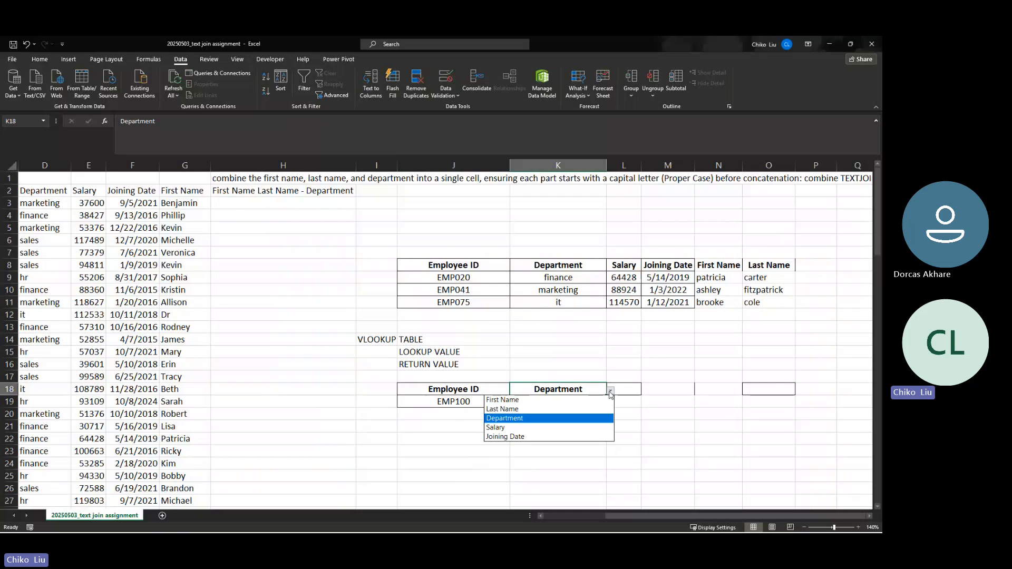
{"action": "left_click", "coordinate": [566, 409]}
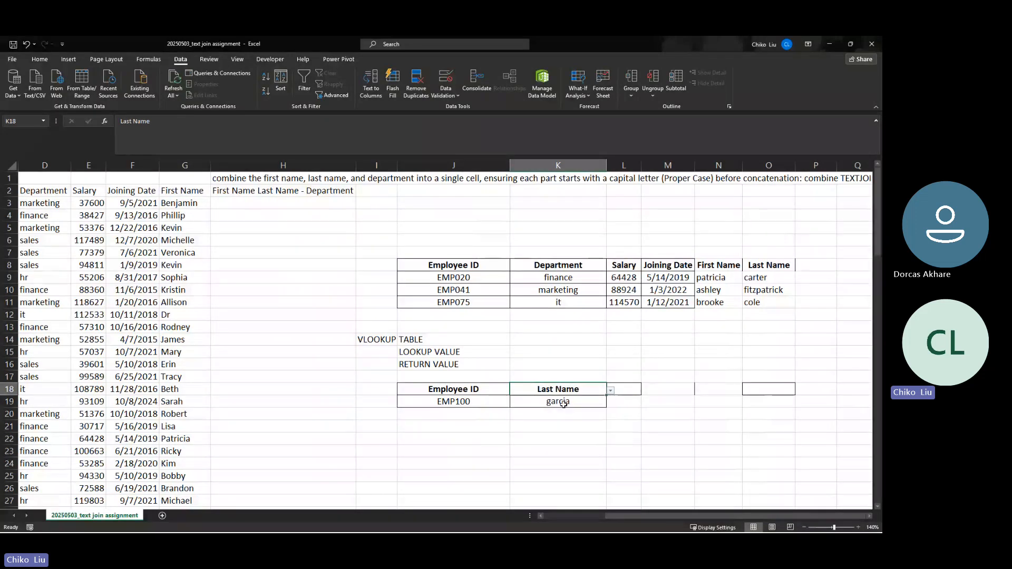
{"action": "left_click", "coordinate": [611, 391]}
{"action": "left_click", "coordinate": [569, 401]}
{"action": "left_click", "coordinate": [568, 404]}
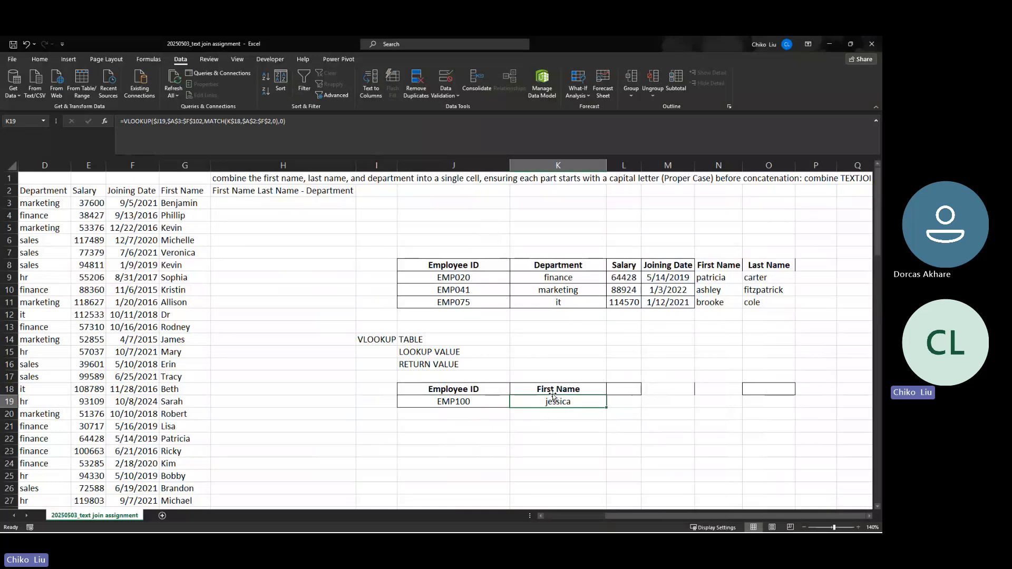
{"action": "scroll", "coordinate": [599, 515], "scroll_direction": "left", "scroll_amount": 3}
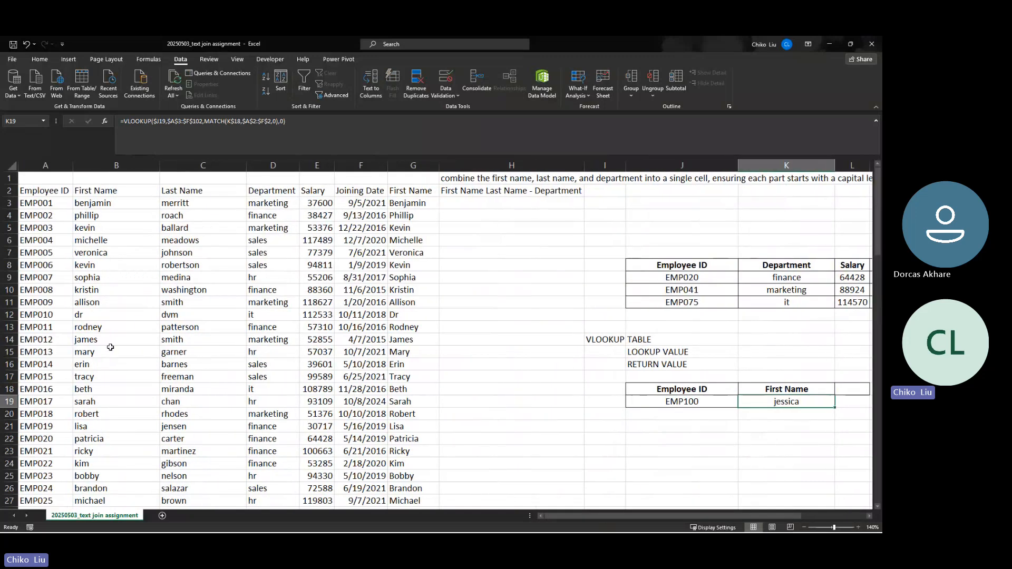
Overwrite EMP001's first and last name in B3:C3 with a meeting participant's name
{"action": "scroll", "coordinate": [96, 376], "scroll_direction": "down", "scroll_amount": 1}
{"action": "scroll", "coordinate": [96, 376], "scroll_direction": "down", "scroll_amount": 2}
{"action": "left_click", "coordinate": [98, 377]}
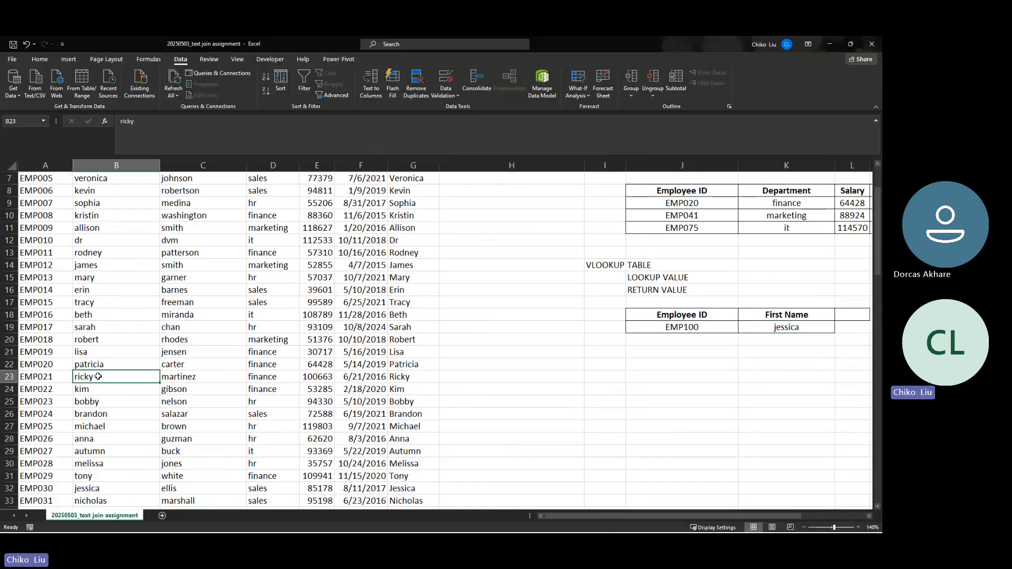
{"action": "key", "text": "ctrl+Up"}
{"action": "key", "text": "Down"}
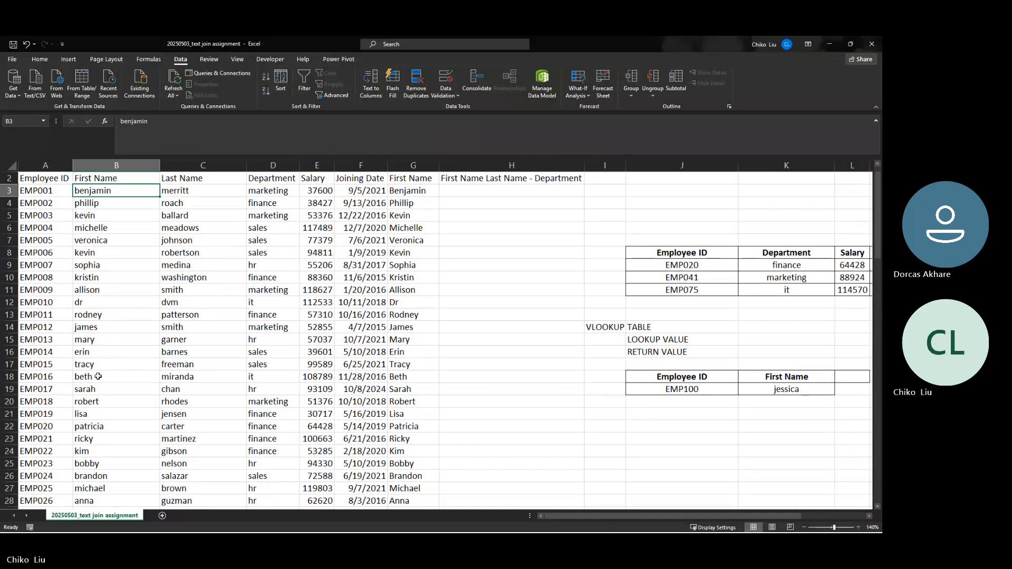
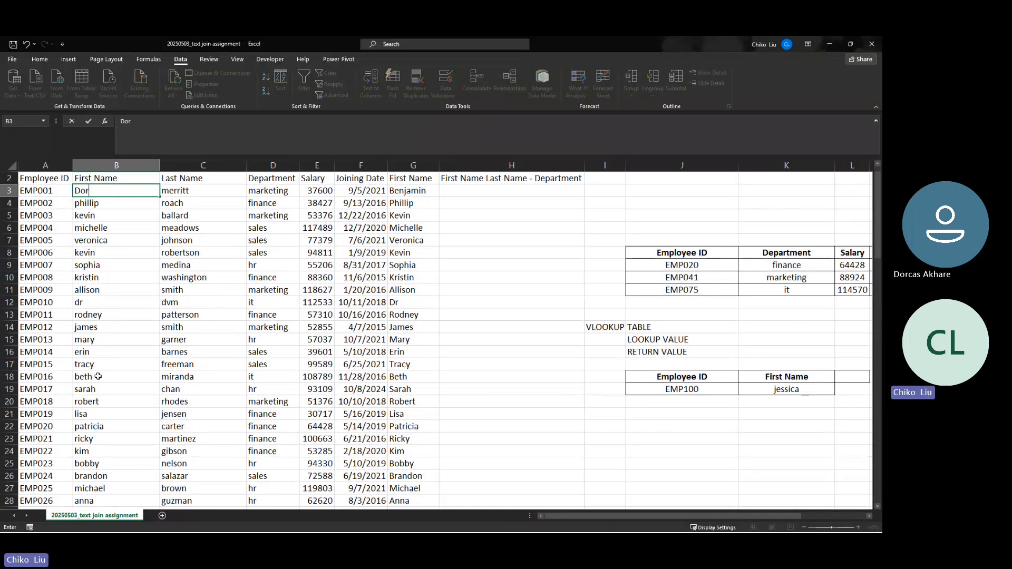
{"action": "key", "text": "Tab"}
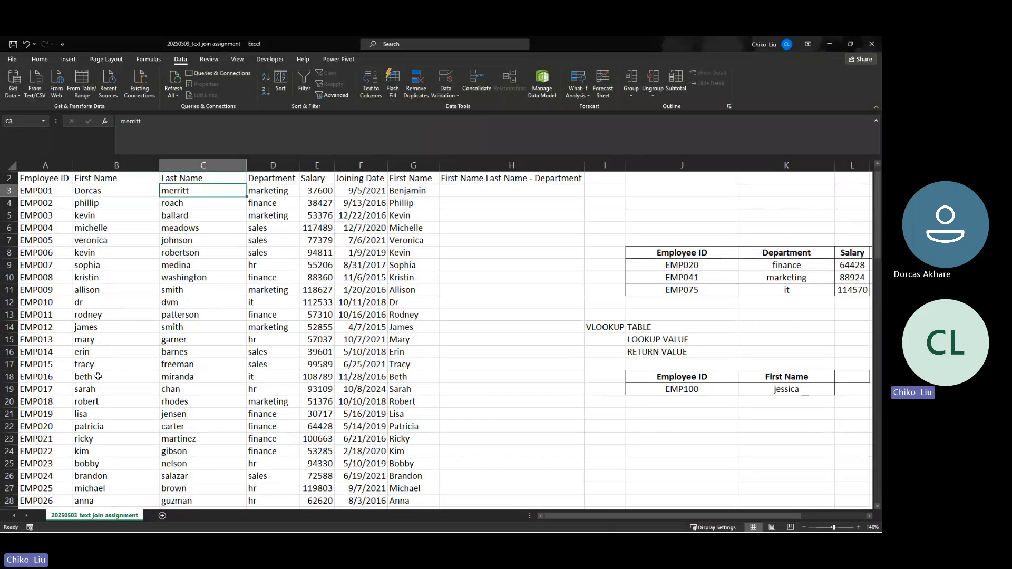
{"action": "key", "text": "Return"}
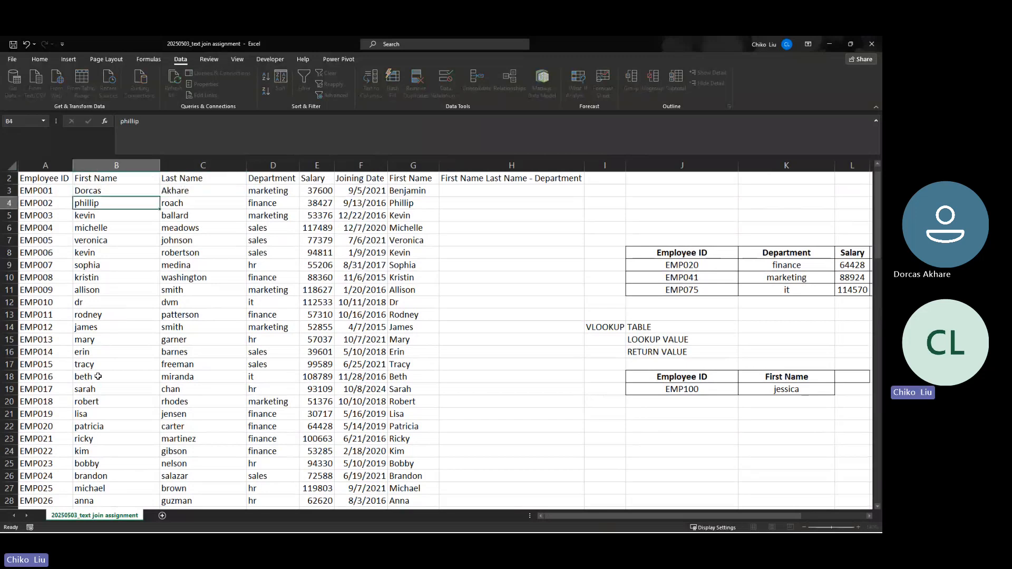
Set J19 to EMP001 and K18 to Last Name so K19 returns the new surname
{"action": "left_click", "coordinate": [686, 391]}
{"action": "left_click", "coordinate": [742, 391]}
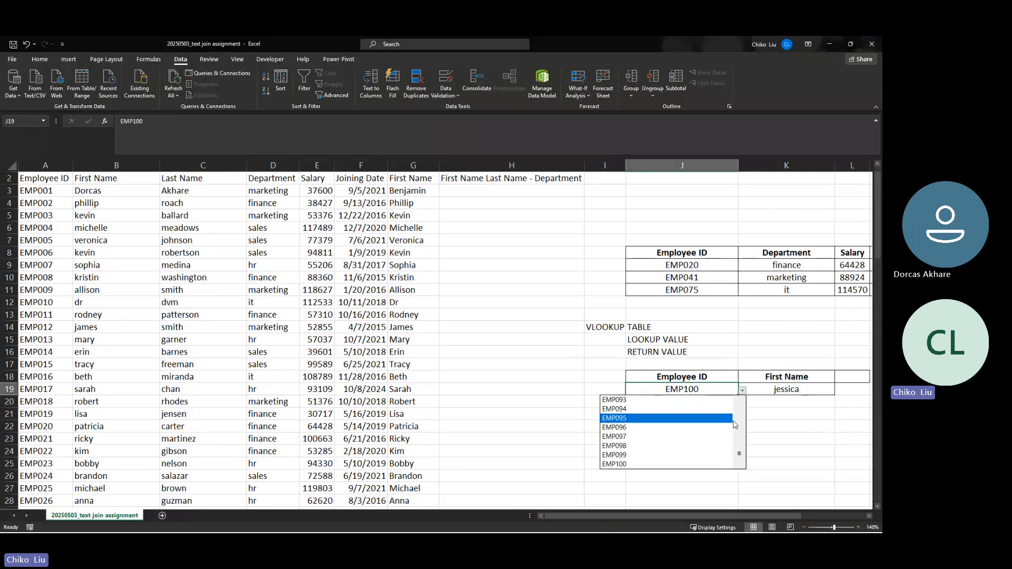
{"action": "left_click_drag", "start_coordinate": [739, 458], "coordinate": [739, 406]}
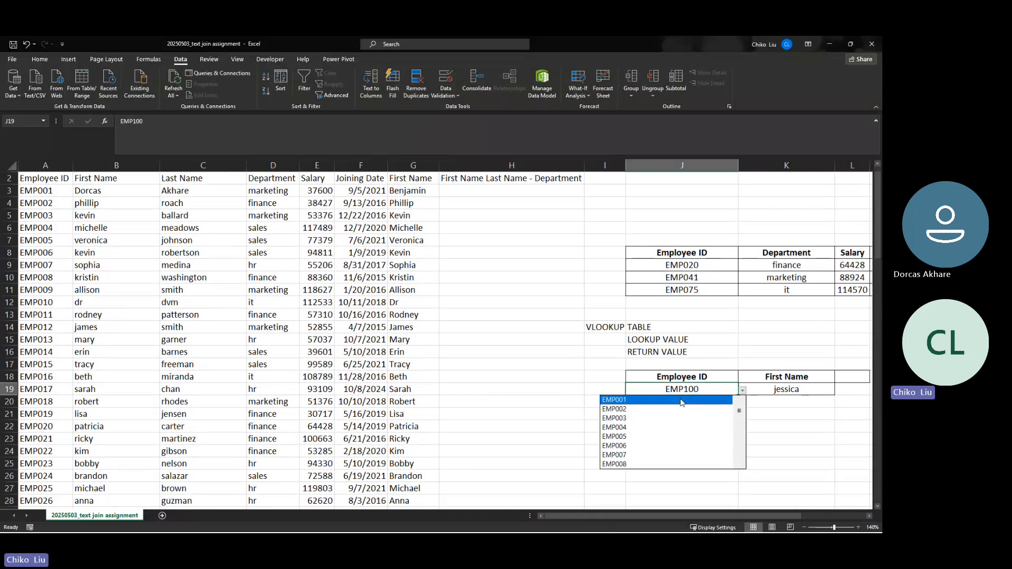
{"action": "left_click", "coordinate": [661, 402]}
{"action": "left_click", "coordinate": [773, 389]}
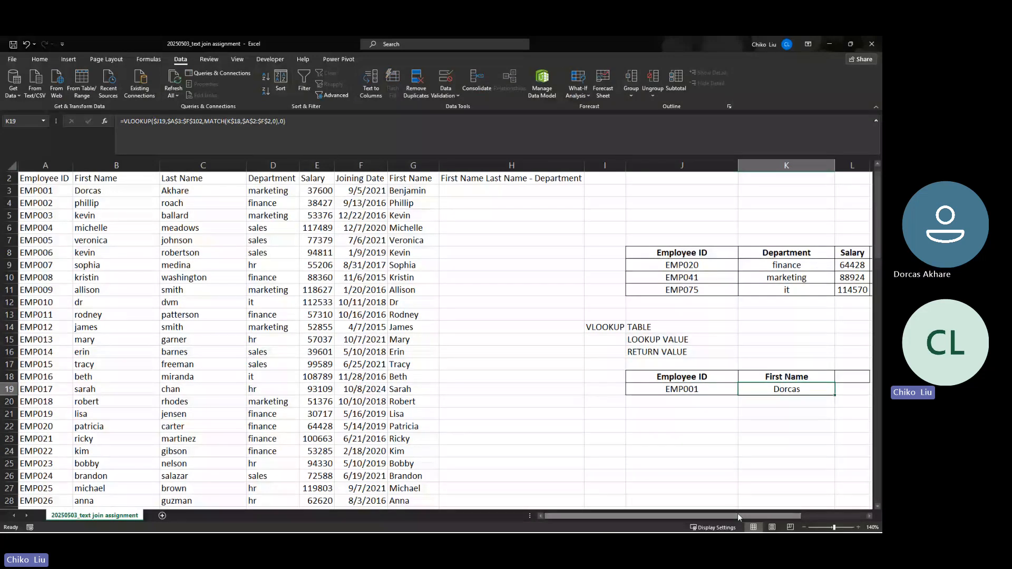
{"action": "left_click_drag", "start_coordinate": [738, 515], "coordinate": [799, 515]}
{"action": "left_click", "coordinate": [585, 377]}
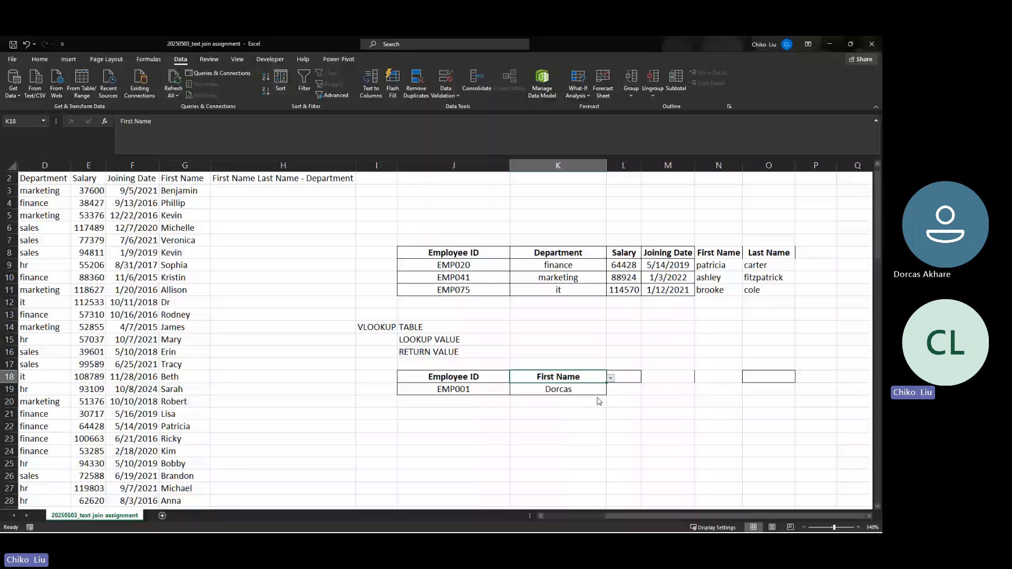
{"action": "left_click", "coordinate": [600, 402]}
{"action": "left_click", "coordinate": [571, 392]}
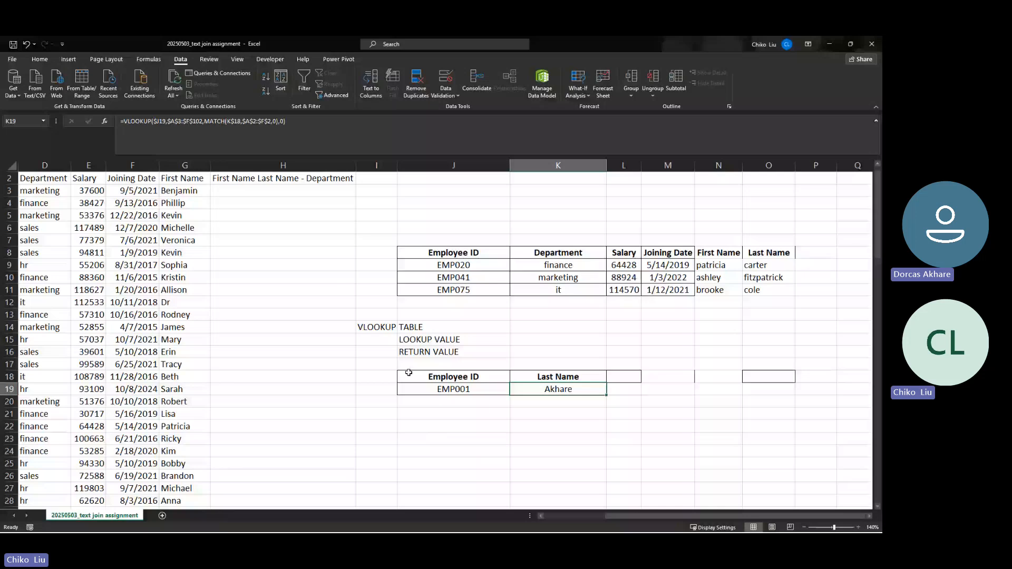
{"action": "left_click_drag", "start_coordinate": [409, 373], "coordinate": [523, 386]}
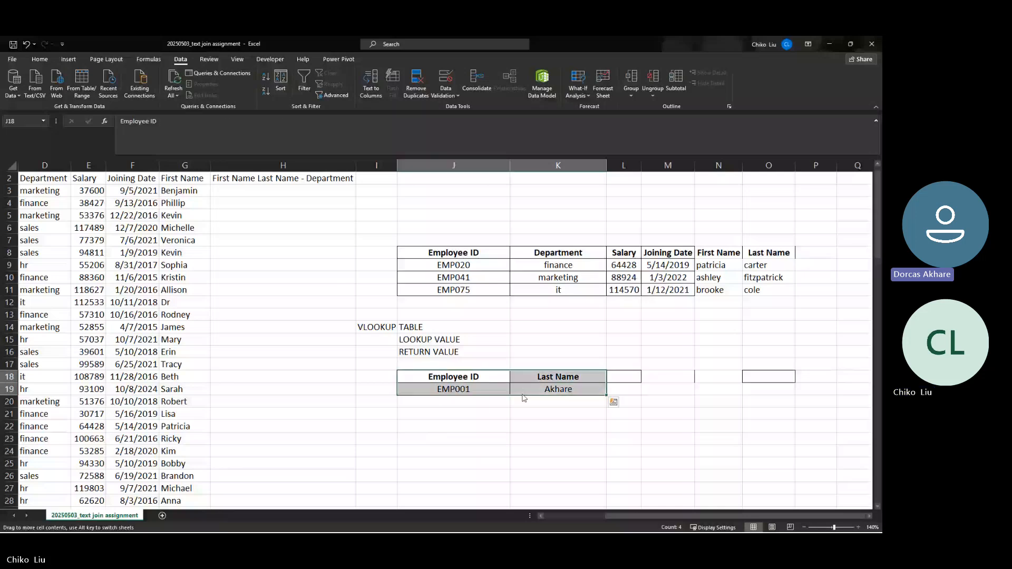
Enter the labels MATCH in I21, LOOKUP in J21 and LOOKUP ARRAY in J22
{"action": "left_click", "coordinate": [381, 412]}
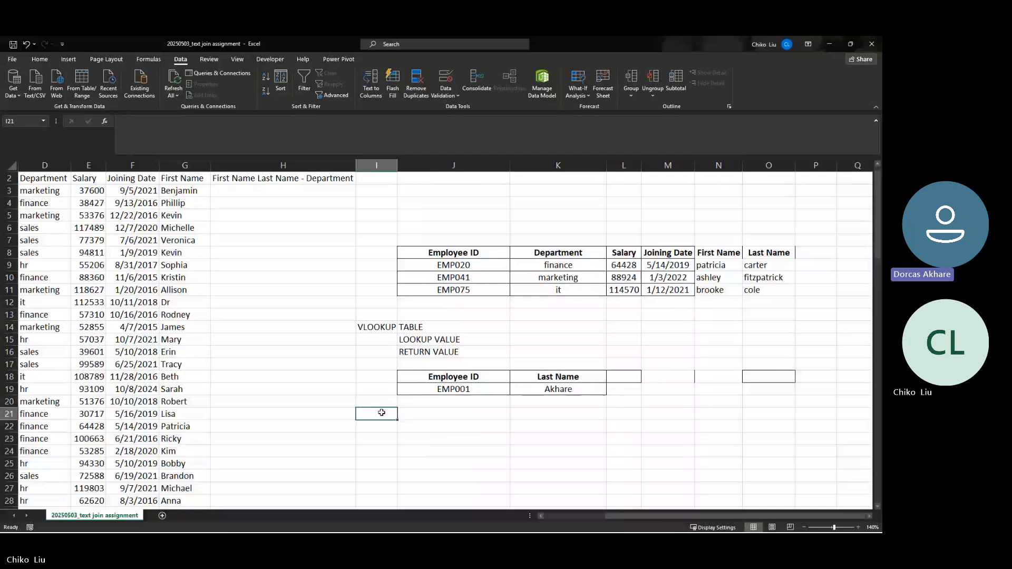
{"action": "type", "text": "MATCH"}
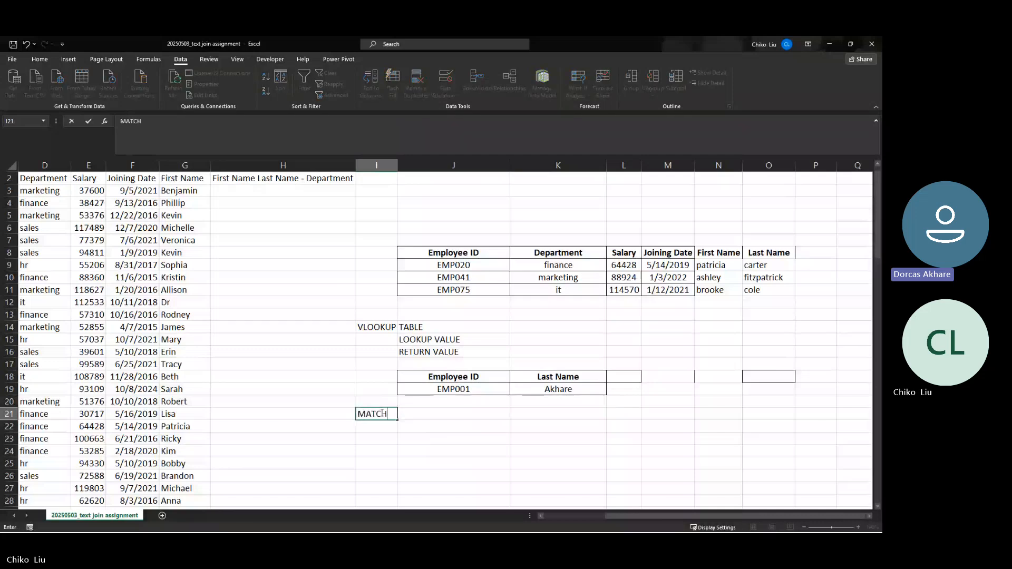
{"action": "key", "text": "Tab"}
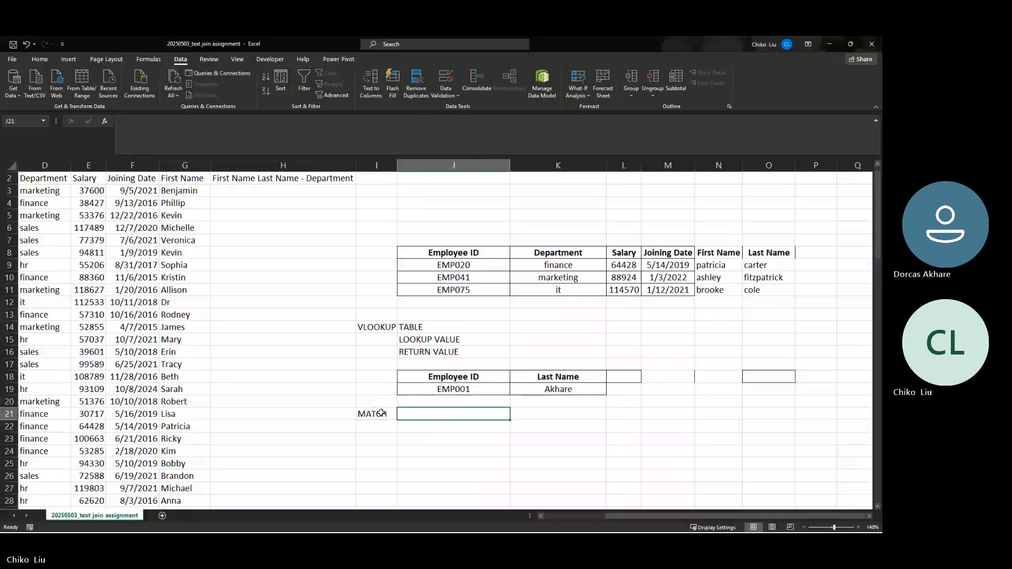
{"action": "type", "text": "LOOKUP"}
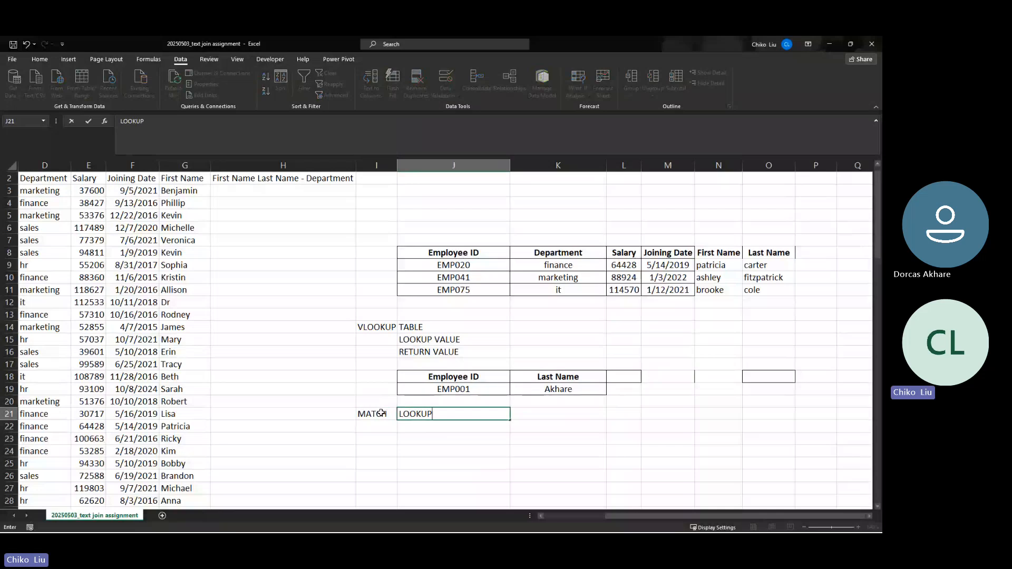
{"action": "key", "text": "Return"}
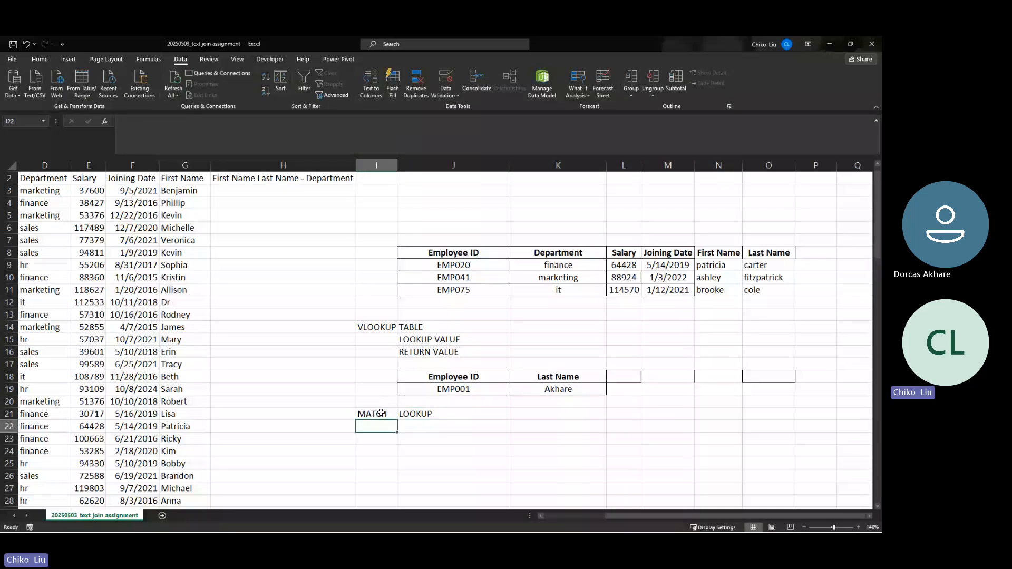
{"action": "key", "text": "Right"}
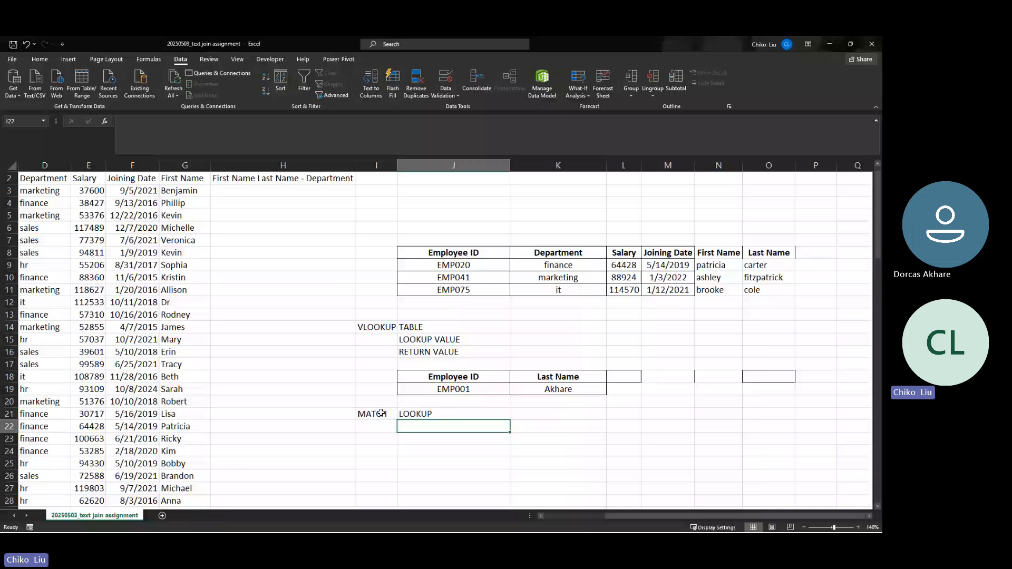
{"action": "type", "text": "LOOKUP"}
{"action": "left_click", "coordinate": [442, 428]}
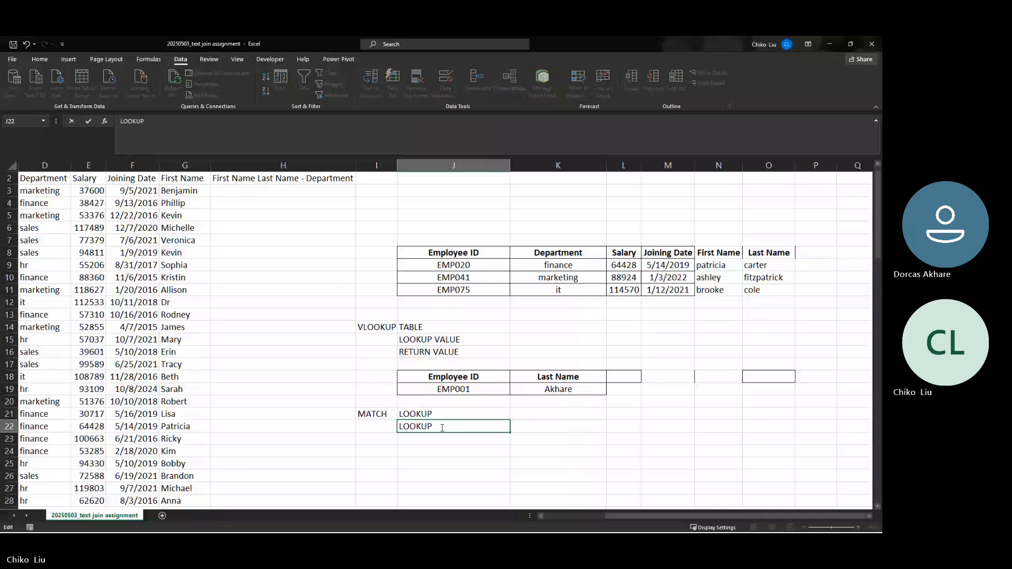
{"action": "type", "text": "ARRAY"}
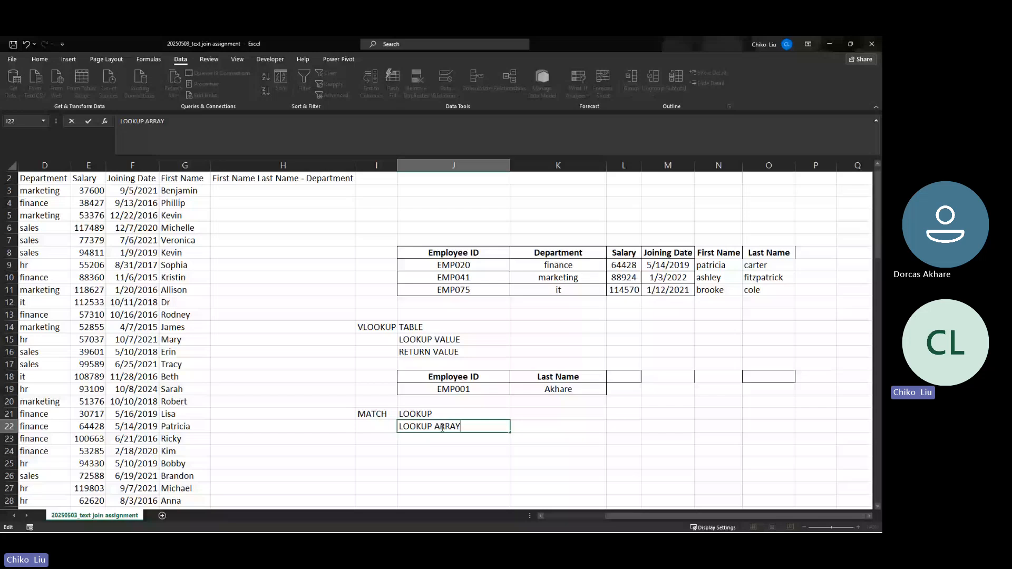
{"action": "key", "text": "Return"}
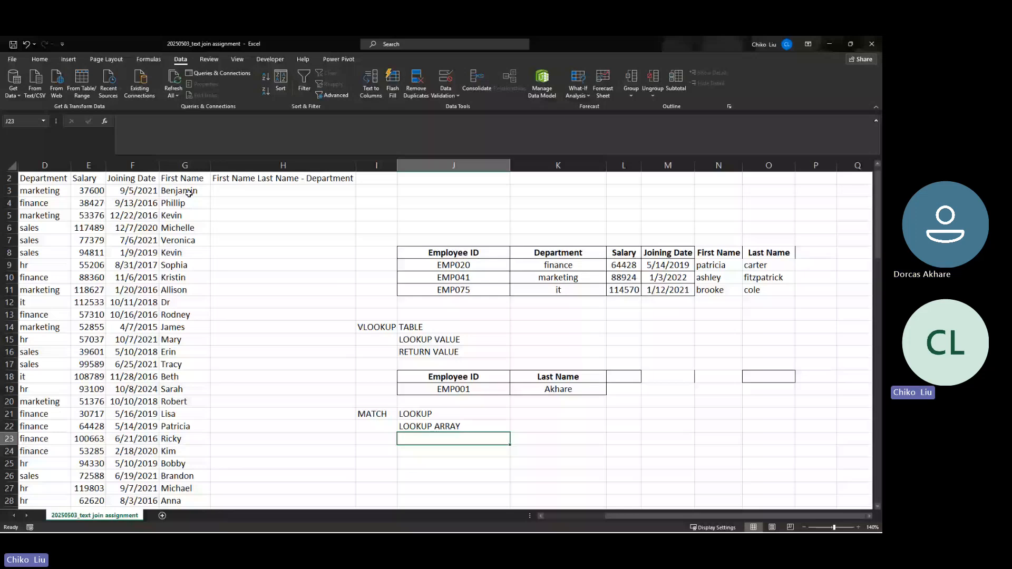
Multi-select the First Name header and nine first names, including Tracy and Erin
{"action": "left_click_drag", "start_coordinate": [189, 193], "coordinate": [185, 352]}
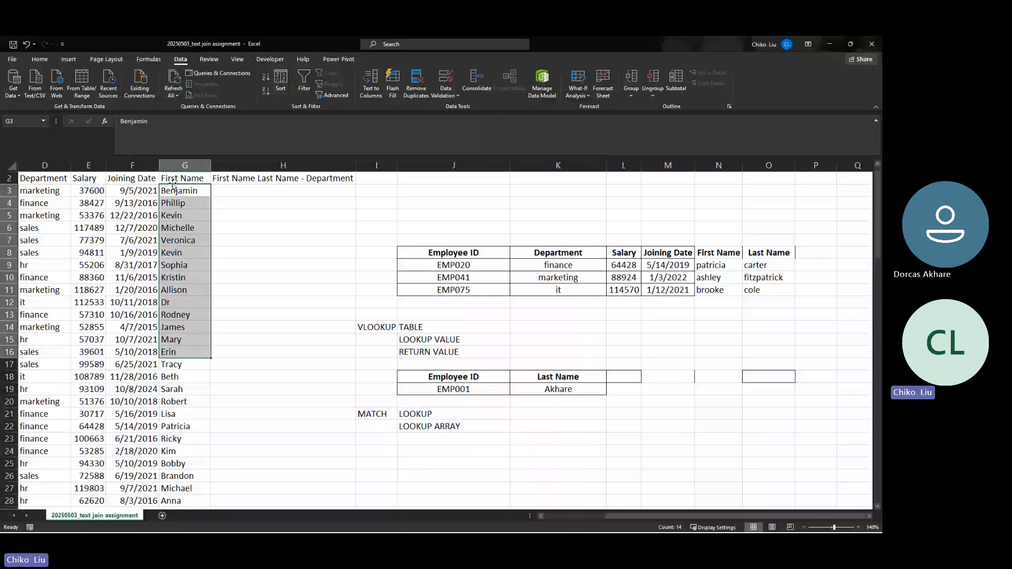
{"action": "left_click_drag", "start_coordinate": [173, 184], "coordinate": [184, 458]}
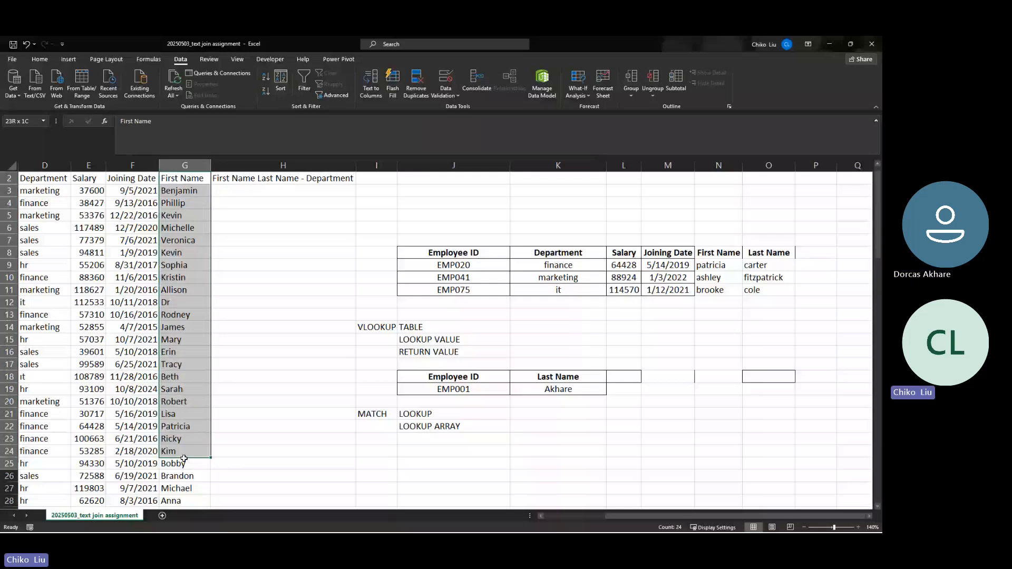
{"action": "left_click", "coordinate": [178, 183]}
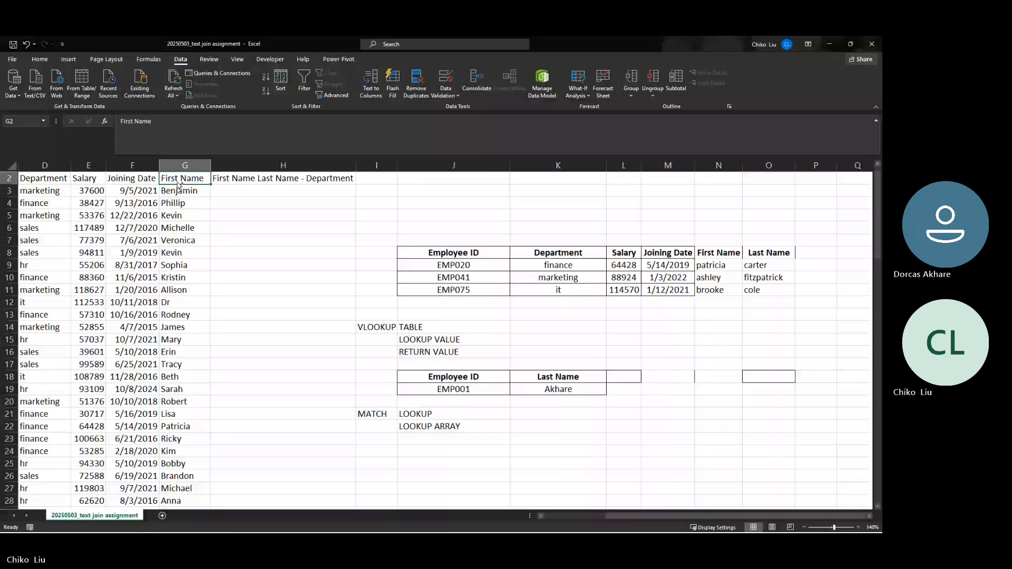
{"action": "left_click", "coordinate": [184, 203], "text": "ctrl"}
{"action": "left_click", "coordinate": [185, 228], "text": "ctrl"}
{"action": "left_click", "coordinate": [185, 289], "text": "ctrl"}
{"action": "left_click", "coordinate": [184, 327], "text": "ctrl"}
{"action": "left_click", "coordinate": [184, 389], "text": "ctrl"}
{"action": "left_click", "coordinate": [184, 426], "text": "ctrl"}
{"action": "left_click", "coordinate": [189, 454], "text": "ctrl"}
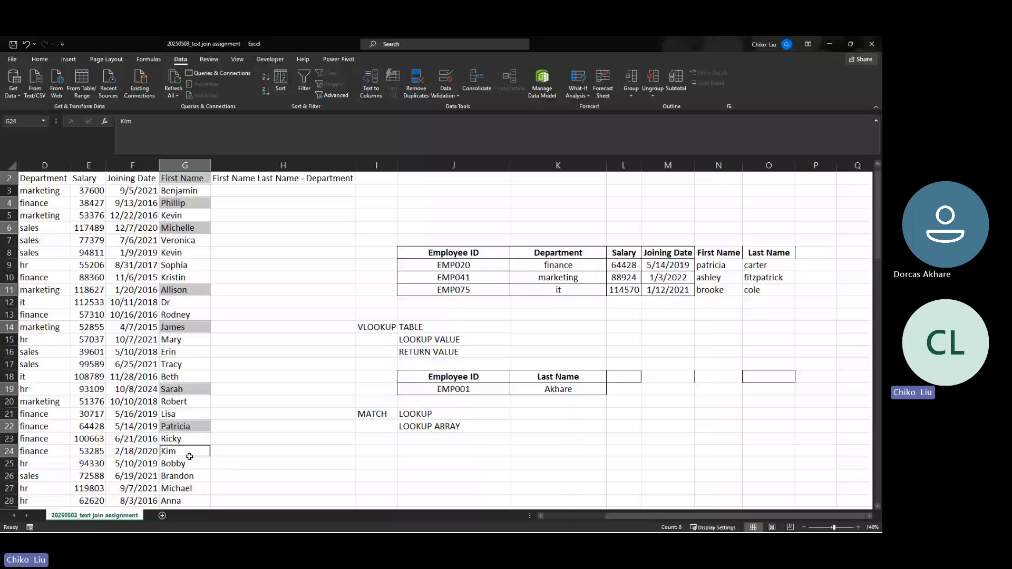
{"action": "left_click", "coordinate": [190, 364], "text": "ctrl"}
{"action": "left_click", "coordinate": [191, 349], "text": "ctrl"}
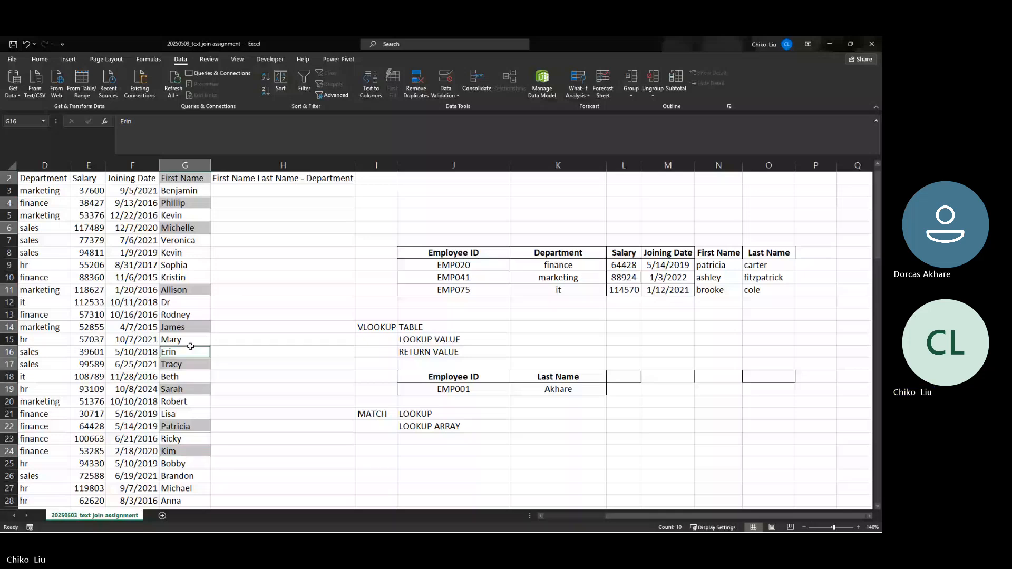
Copy the picked first names and paste them starting at J26
{"action": "key", "text": "ctrl+c"}
{"action": "scroll", "coordinate": [509, 397], "scroll_direction": "down", "scroll_amount": 1}
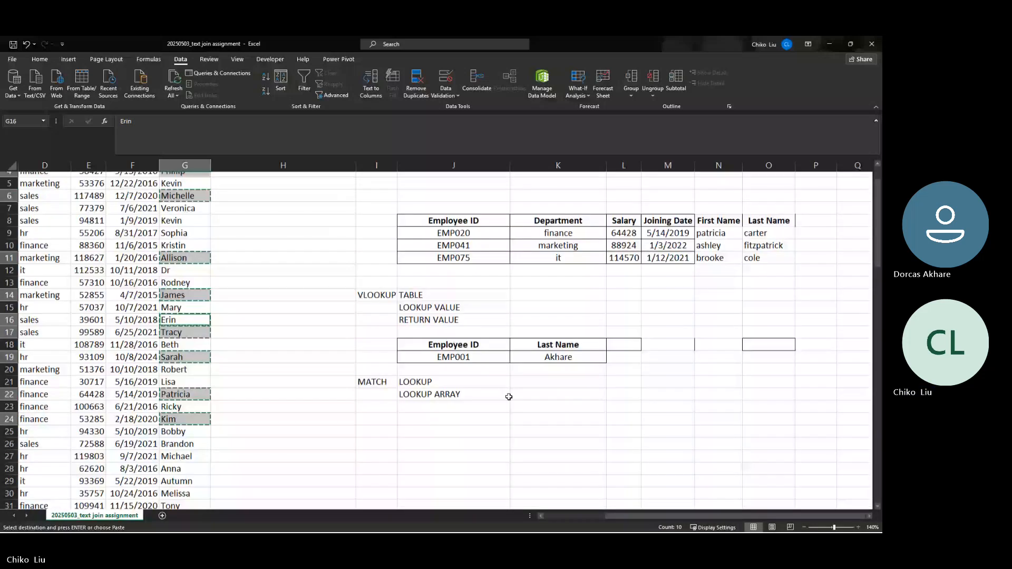
{"action": "scroll", "coordinate": [508, 397], "scroll_direction": "down", "scroll_amount": 2}
{"action": "right_click", "coordinate": [424, 364]}
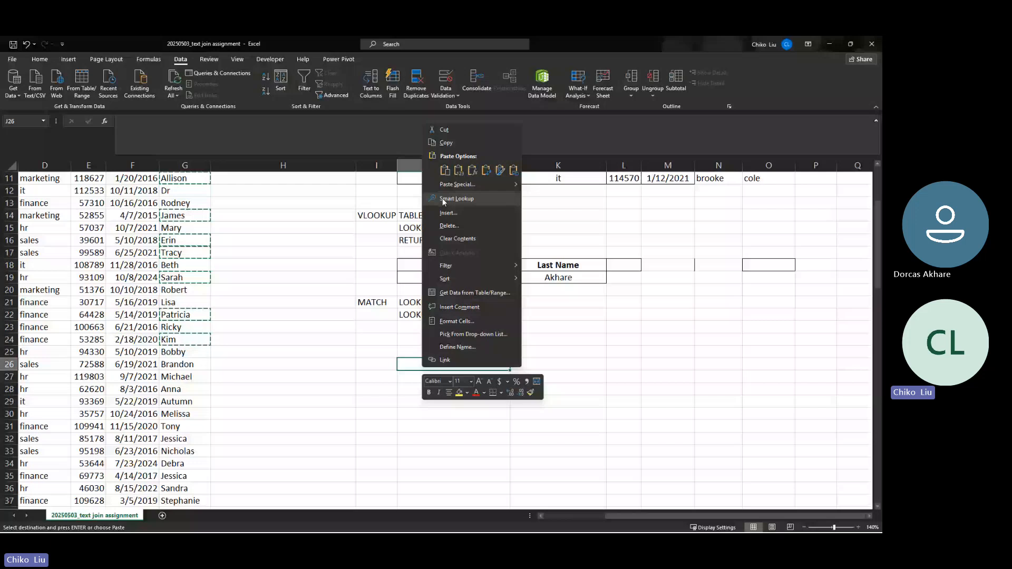
{"action": "left_click", "coordinate": [445, 170]}
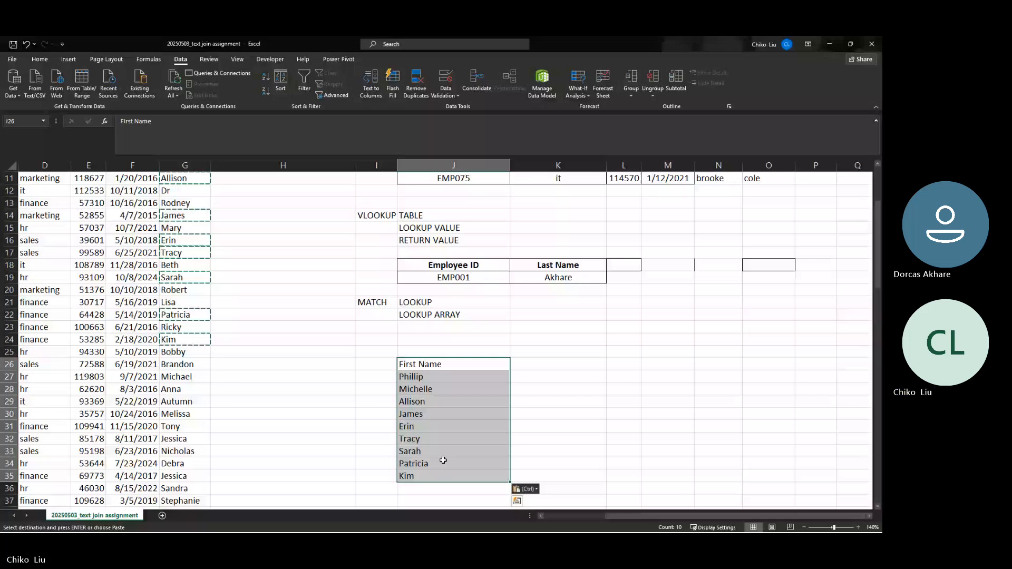
Add a Match heading in K26 and rearrange the names to fill J27:J35
{"action": "left_click", "coordinate": [442, 377]}
{"action": "scroll", "coordinate": [442, 378], "scroll_direction": "left", "scroll_amount": 3}
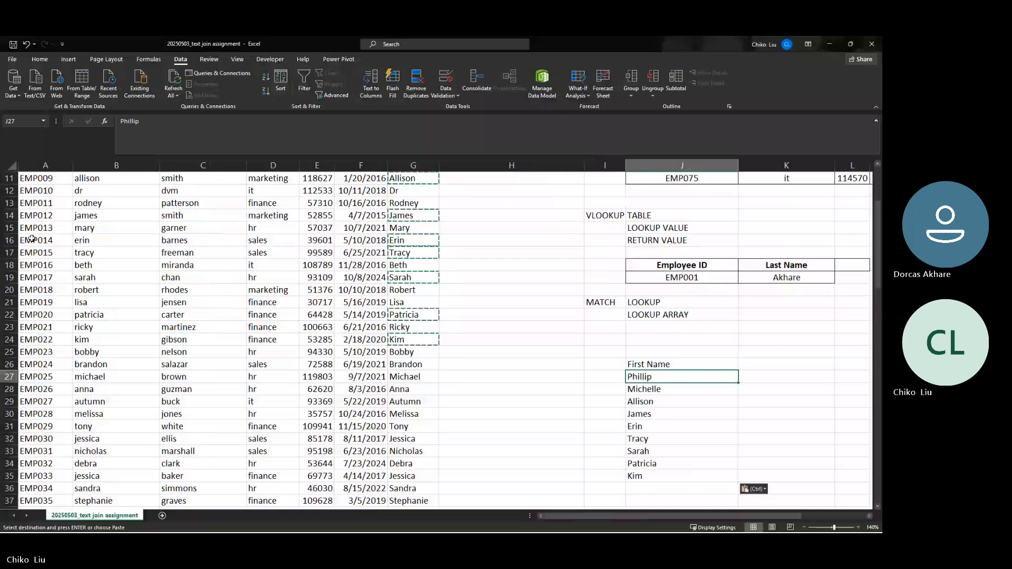
{"action": "left_click", "coordinate": [762, 375]}
{"action": "left_click", "coordinate": [760, 362]}
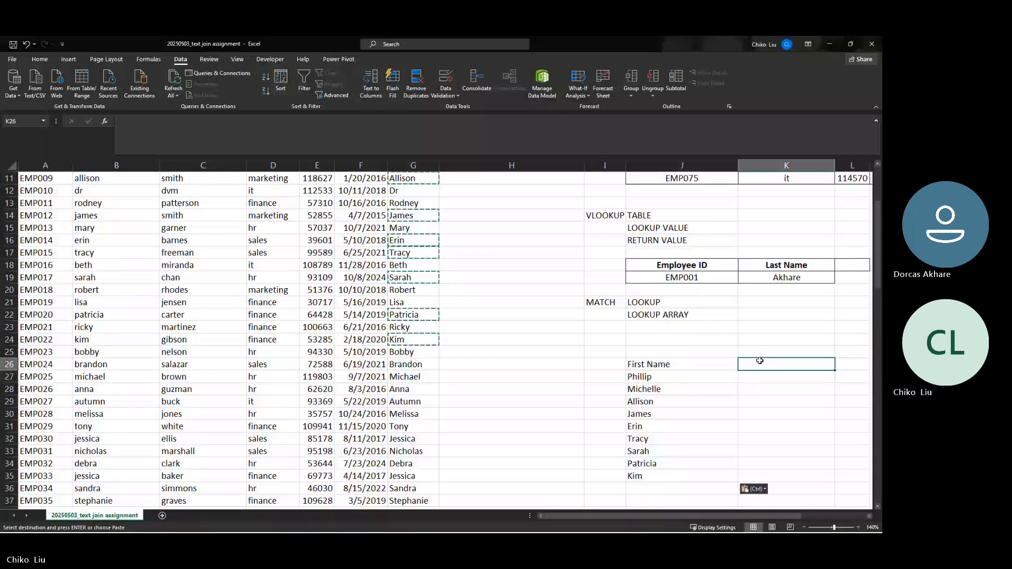
{"action": "type", "text": "M"}
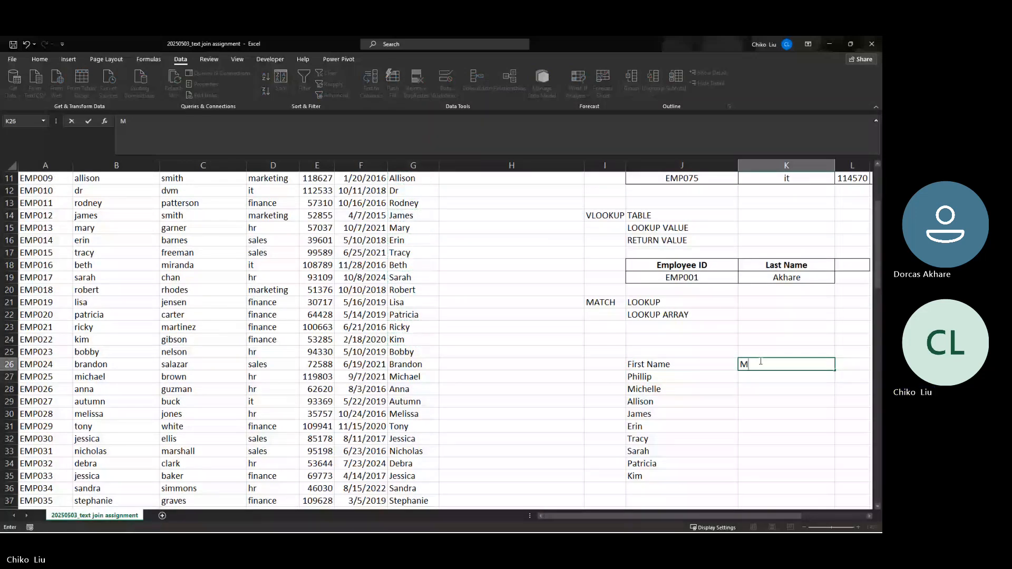
{"action": "type", "text": "t"}
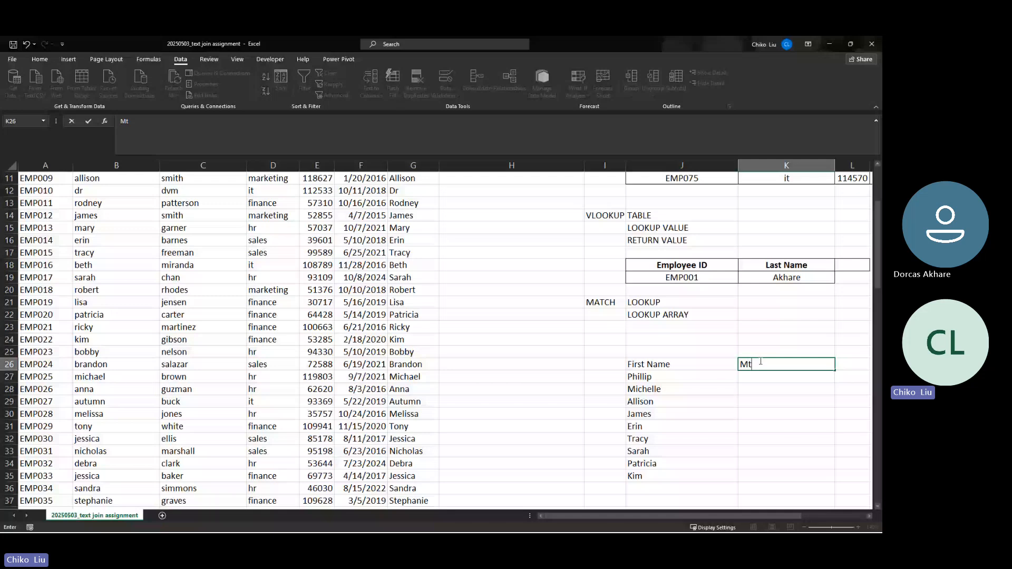
{"action": "left_click_drag", "start_coordinate": [679, 414], "coordinate": [653, 442]}
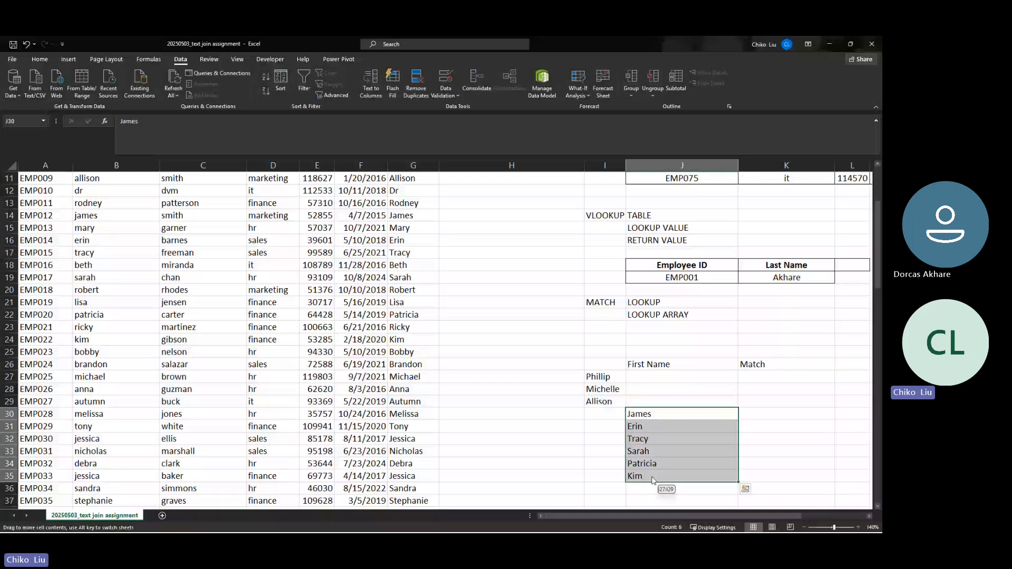
{"action": "left_click_drag", "start_coordinate": [601, 376], "coordinate": [601, 393]}
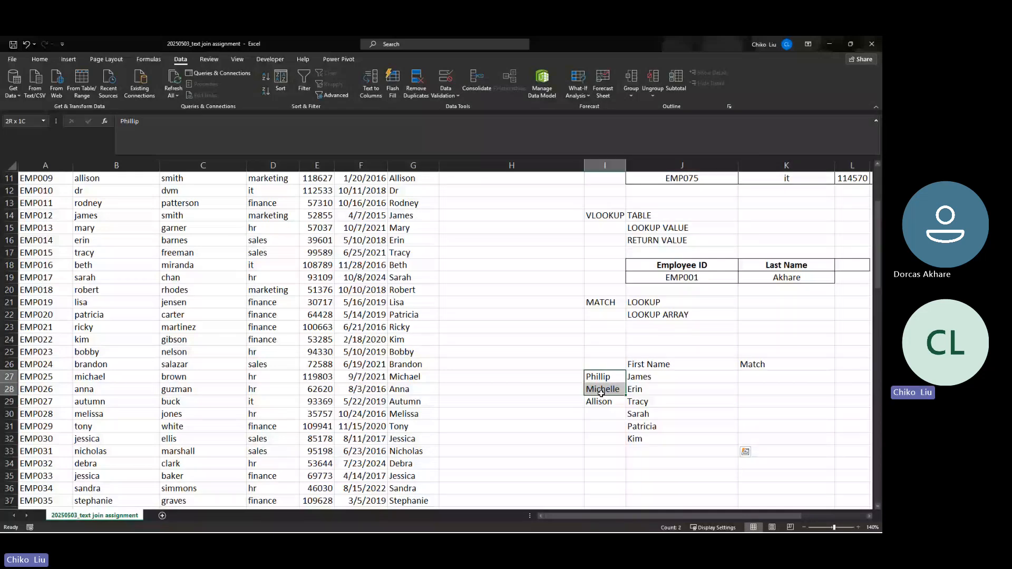
{"action": "left_click", "coordinate": [761, 377]}
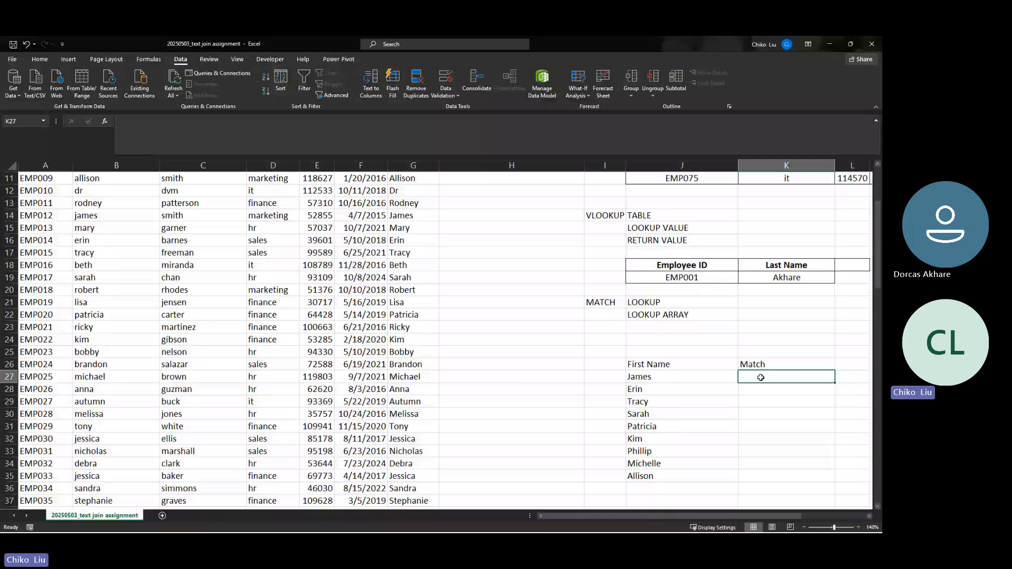
Enter =MATCH($J27,$B$3:$B$102,0) in K27, returning 12 for James
{"action": "key", "text": "shift+F3"}
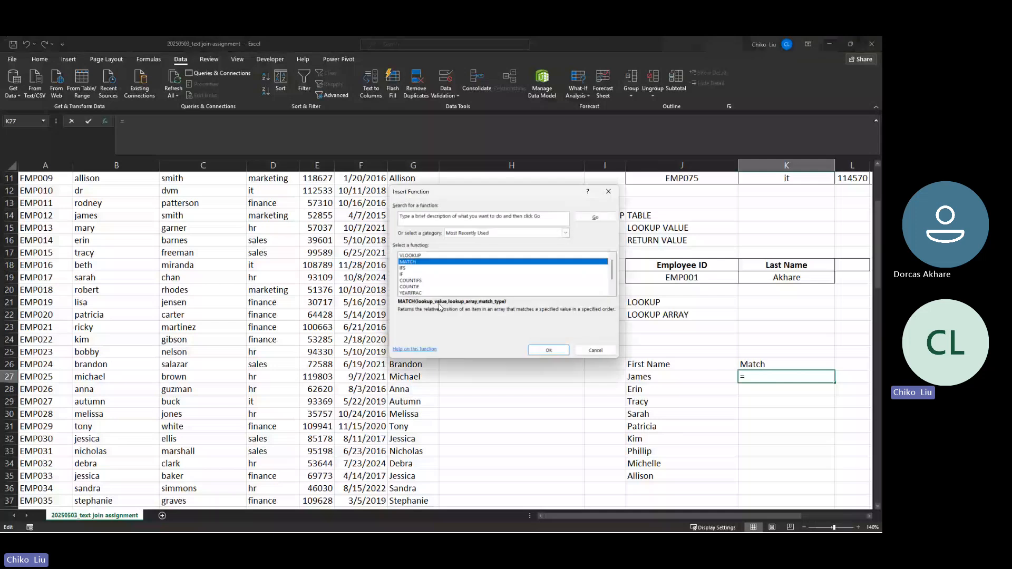
{"action": "key", "text": "Return"}
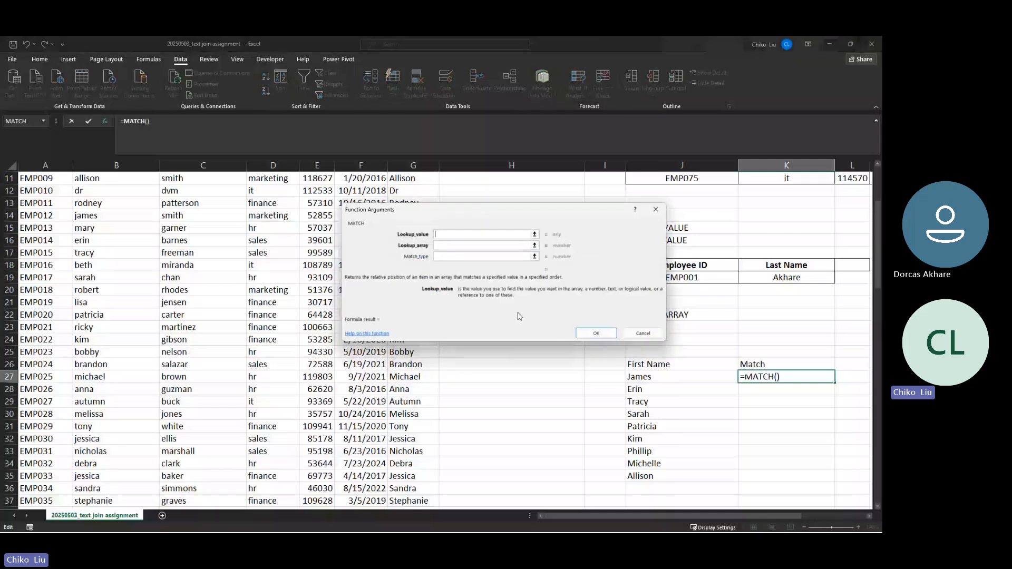
{"action": "left_click", "coordinate": [652, 375]}
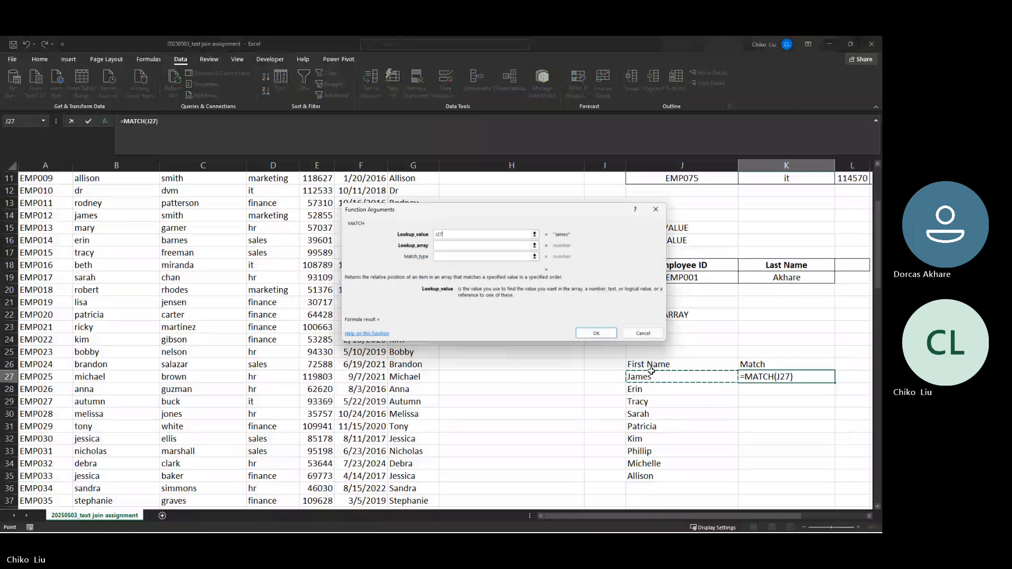
{"action": "key", "text": "F4"}
{"action": "key", "text": "F4"}
{"action": "key", "text": "F4"}
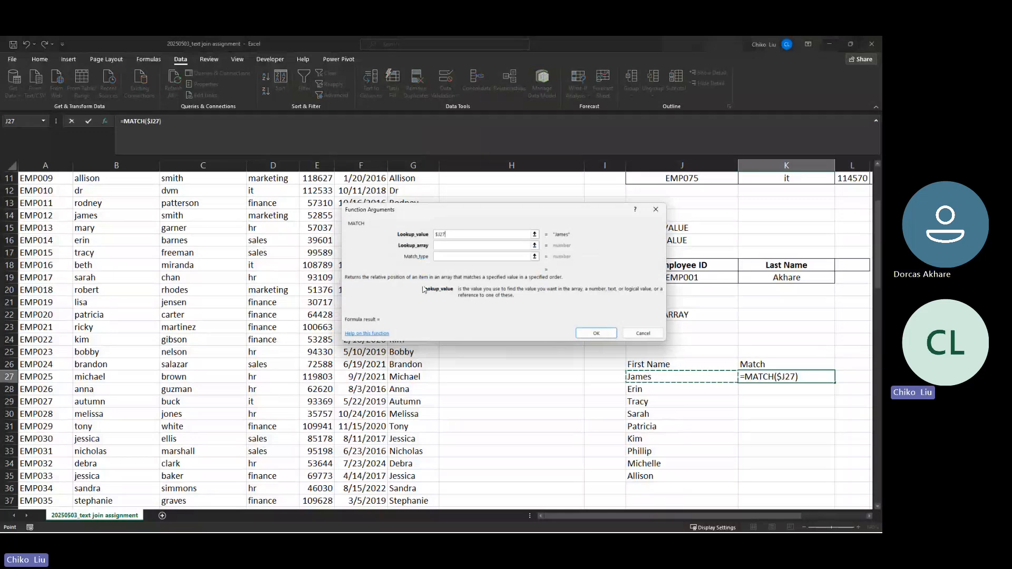
{"action": "key", "text": "Tab"}
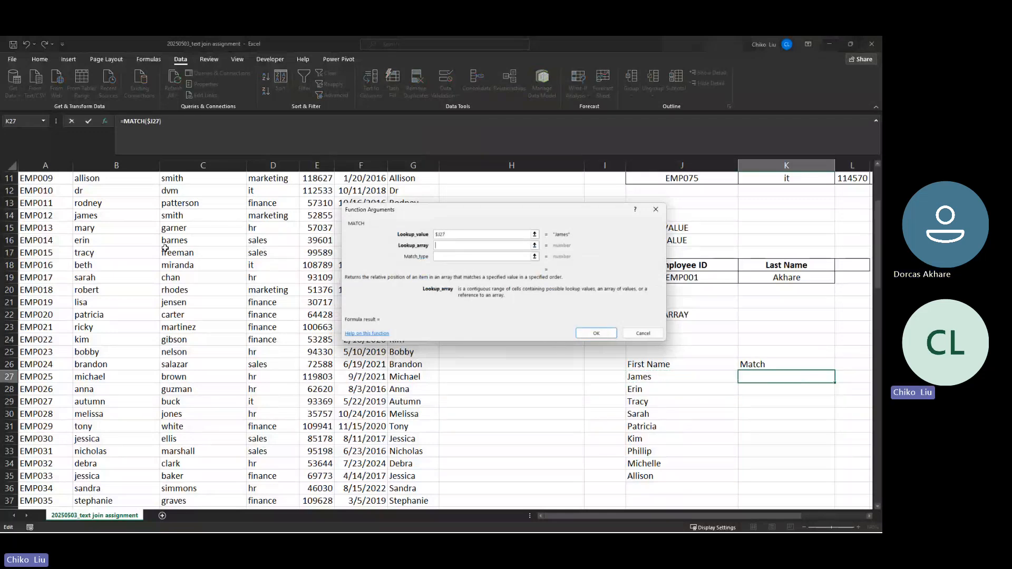
{"action": "scroll", "coordinate": [163, 237], "scroll_direction": "up", "scroll_amount": 4}
{"action": "left_click", "coordinate": [140, 202]}
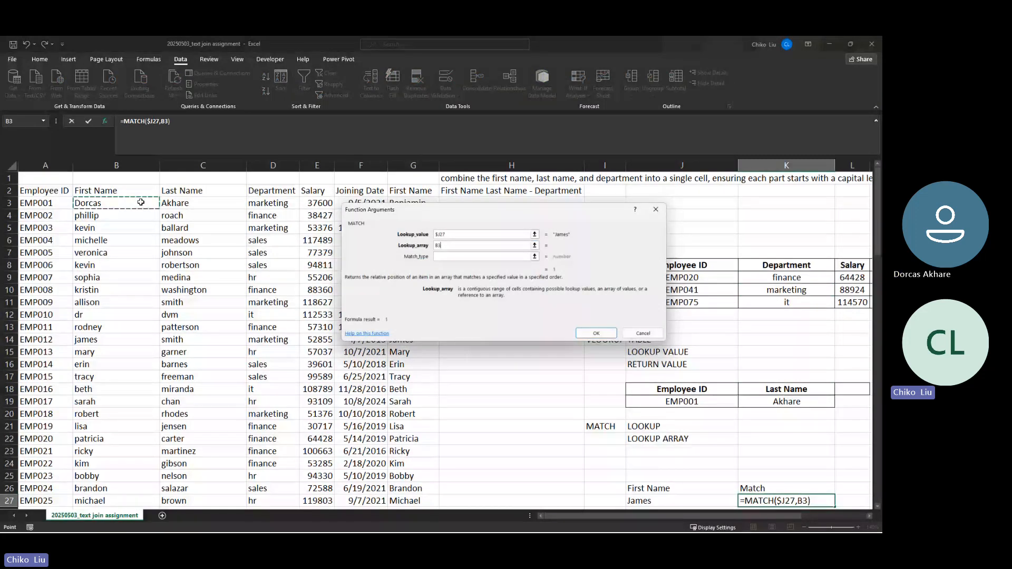
{"action": "key", "text": "ctrl+shift+Down"}
{"action": "key", "text": "F4"}
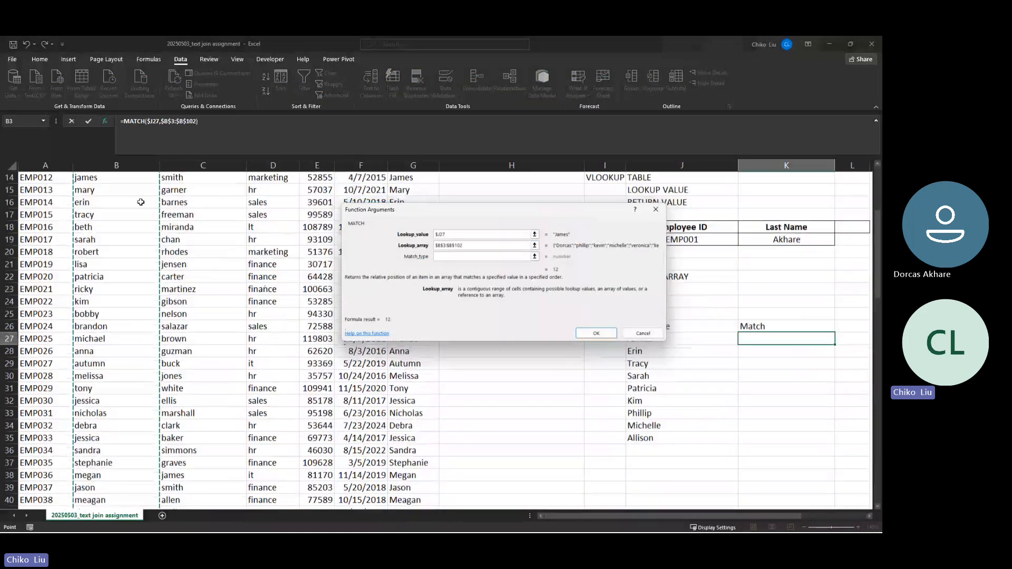
{"action": "key", "text": "Tab"}
{"action": "type", "text": "0"}
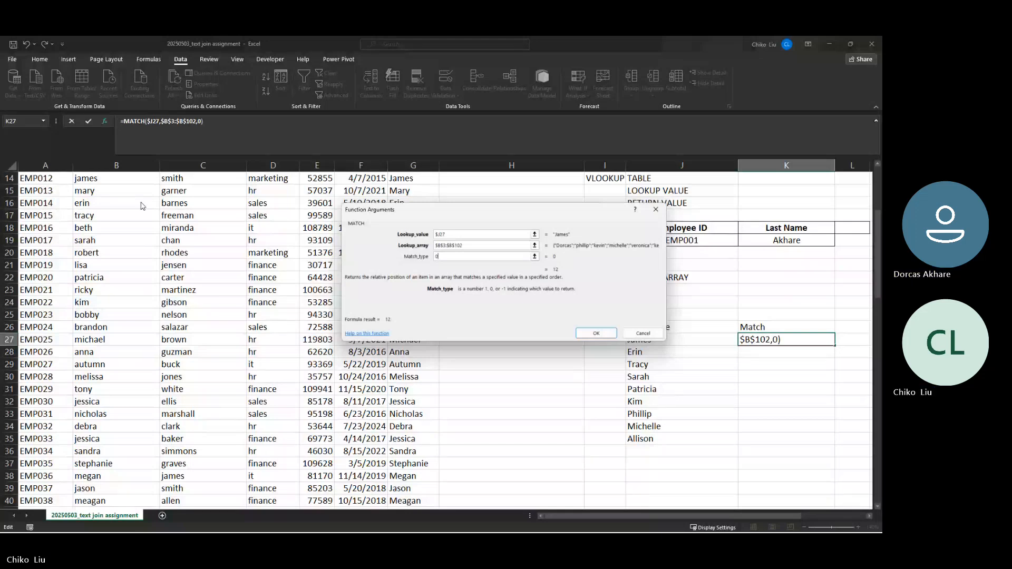
{"action": "key", "text": "Return"}
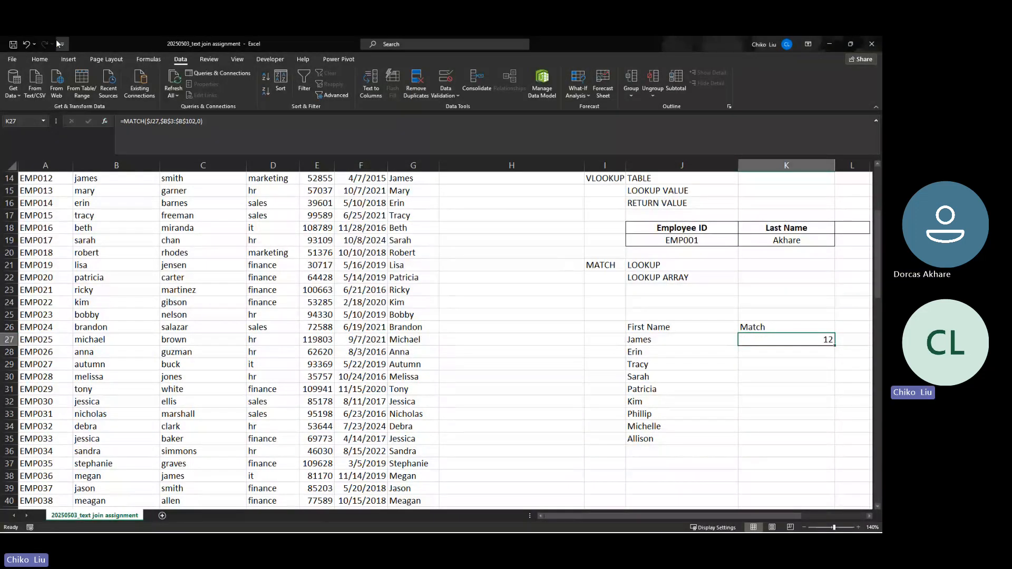
{"action": "left_click", "coordinate": [39, 59]}
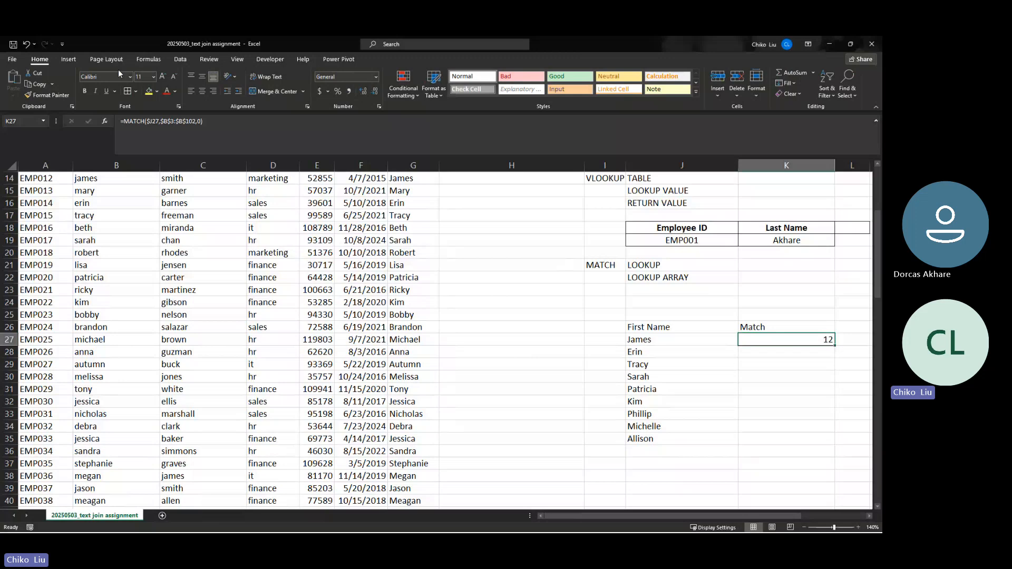
Centre K27 and fill its MATCH formula to K35, giving 12, 14, 15, 17, 20, 22, 2, 4, 9
{"action": "left_click", "coordinate": [203, 78]}
{"action": "left_click", "coordinate": [201, 91]}
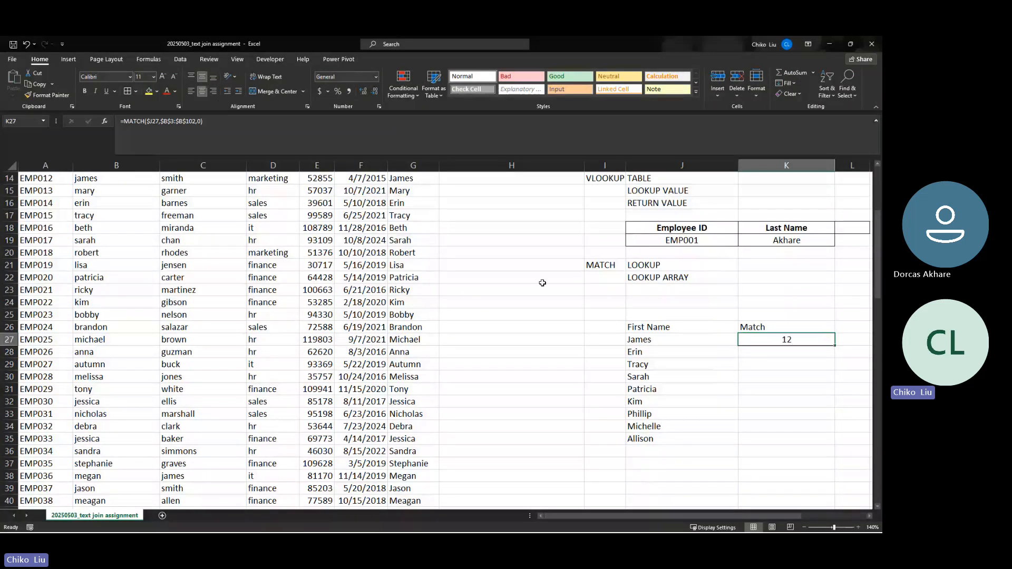
{"action": "left_click", "coordinate": [660, 336]}
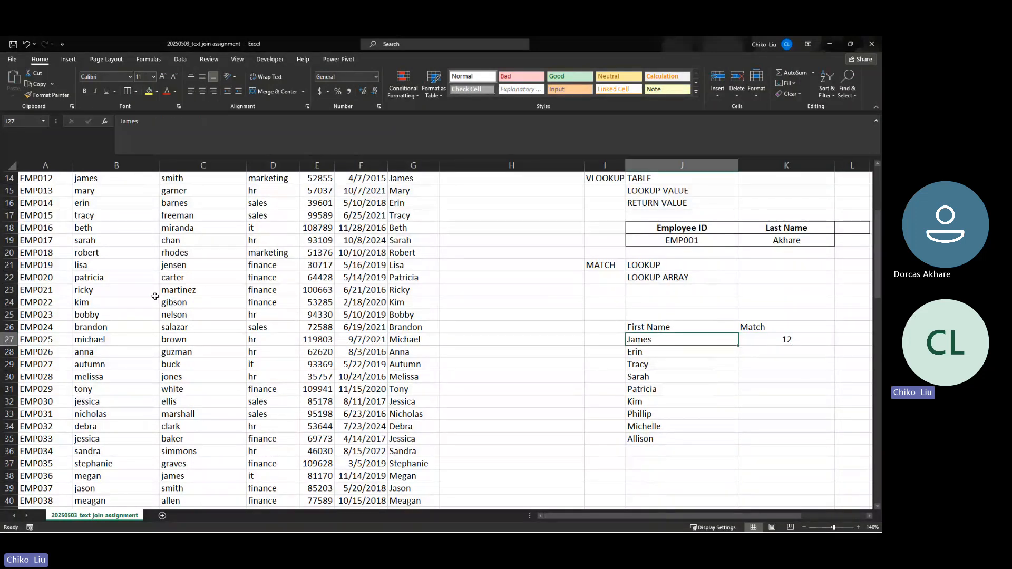
{"action": "left_click", "coordinate": [786, 342]}
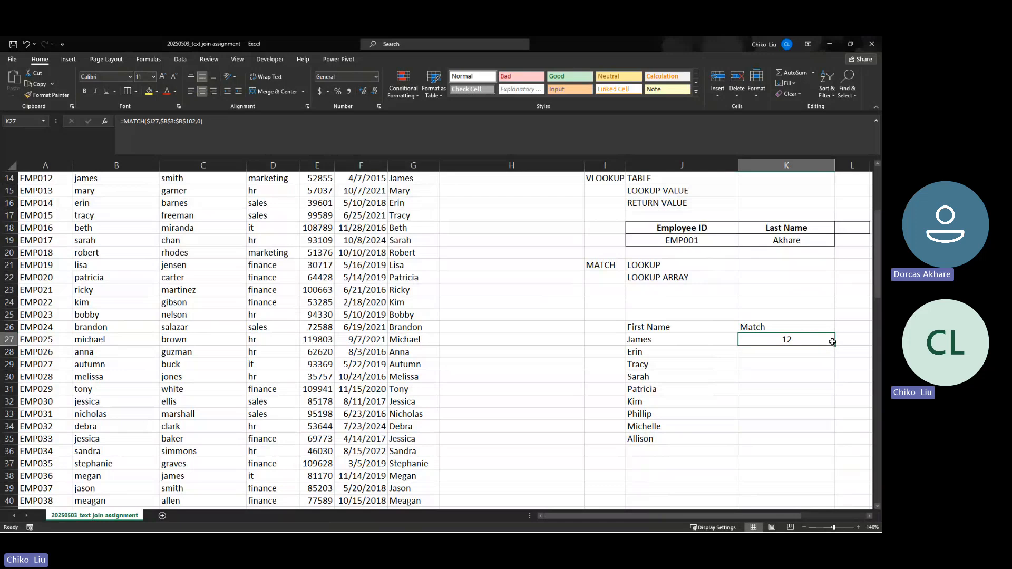
{"action": "left_click_drag", "start_coordinate": [834, 346], "coordinate": [818, 446]}
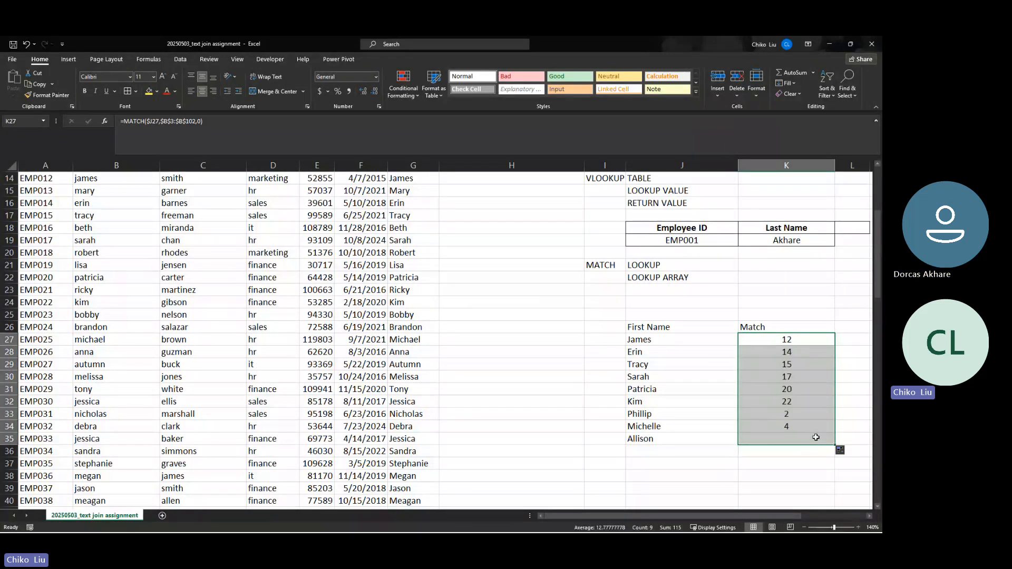
{"action": "scroll", "coordinate": [738, 416], "scroll_direction": "down", "scroll_amount": 1}
{"action": "left_click", "coordinate": [683, 379]}
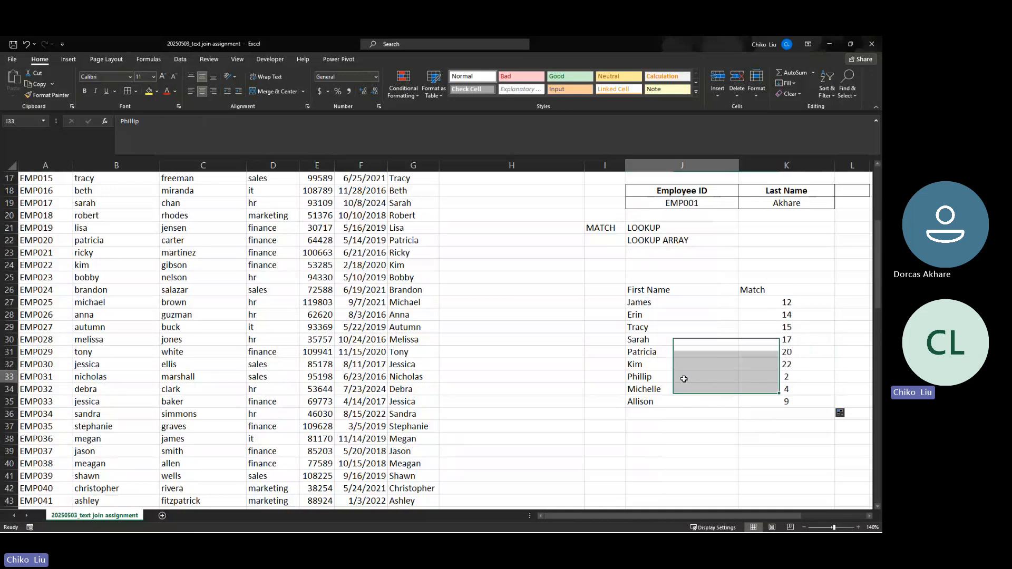
{"action": "left_click", "coordinate": [779, 303]}
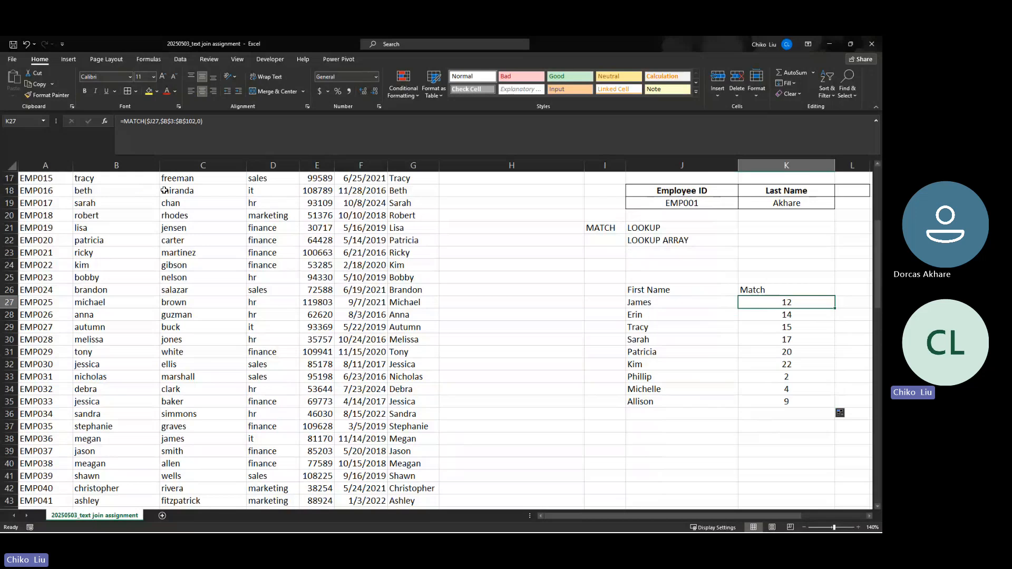
{"action": "left_click", "coordinate": [665, 302]}
{"action": "scroll", "coordinate": [234, 327], "scroll_direction": "up", "scroll_amount": 6}
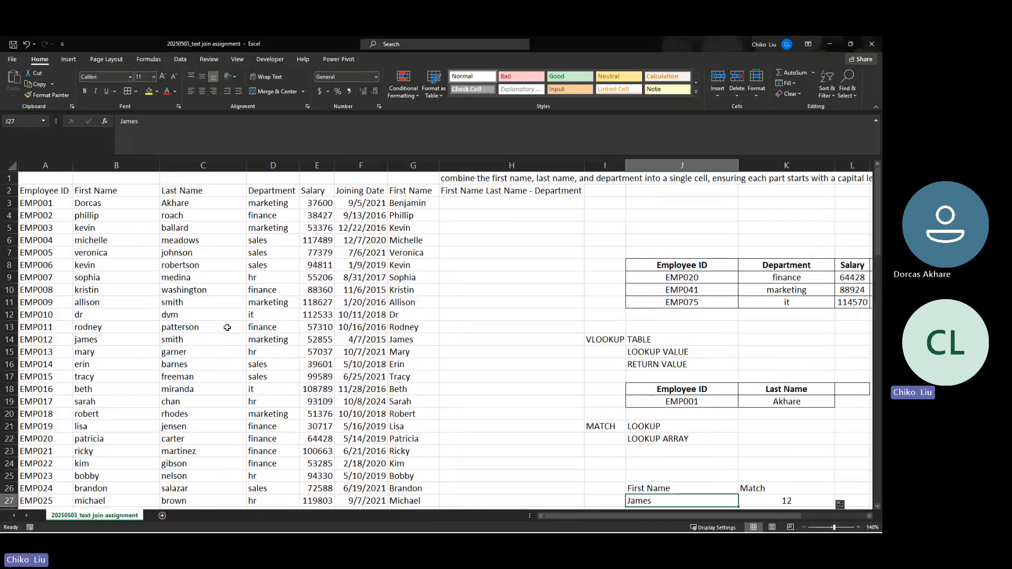
{"action": "left_click", "coordinate": [107, 202]}
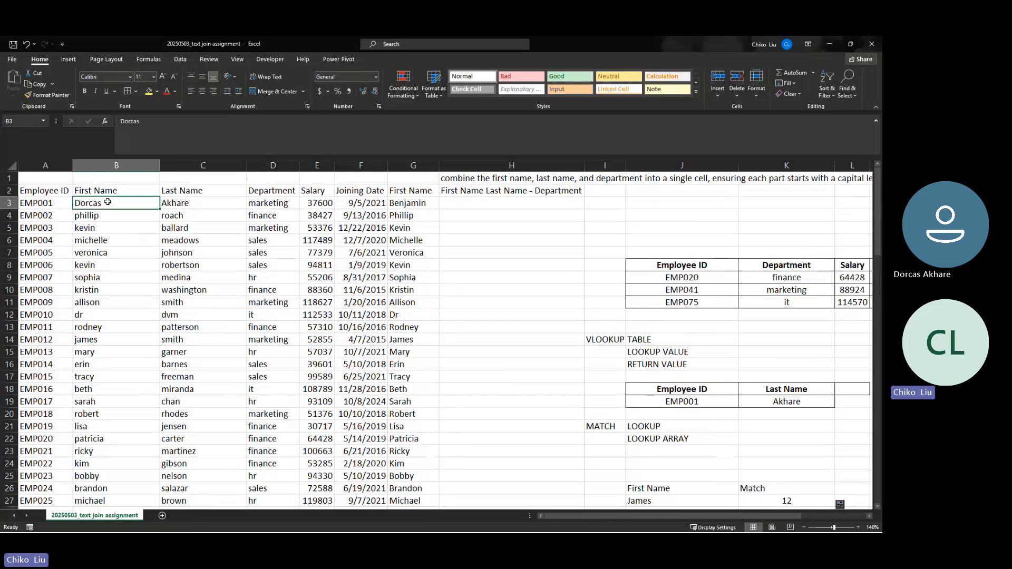
{"action": "key", "text": "Down"}
{"action": "key", "text": "Down"}
{"action": "key", "text": "Down"}
{"action": "key", "text": "Down"}
{"action": "key", "text": "Down"}
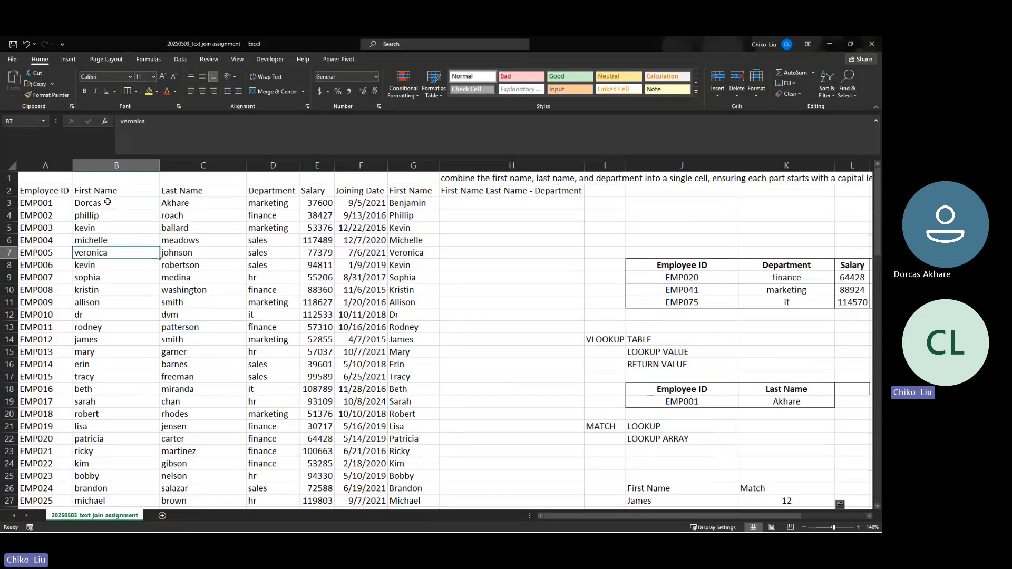
{"action": "key", "text": "Down"}
{"action": "key", "text": "Down"}
{"action": "key", "text": "Down"}
{"action": "key", "text": "Down"}
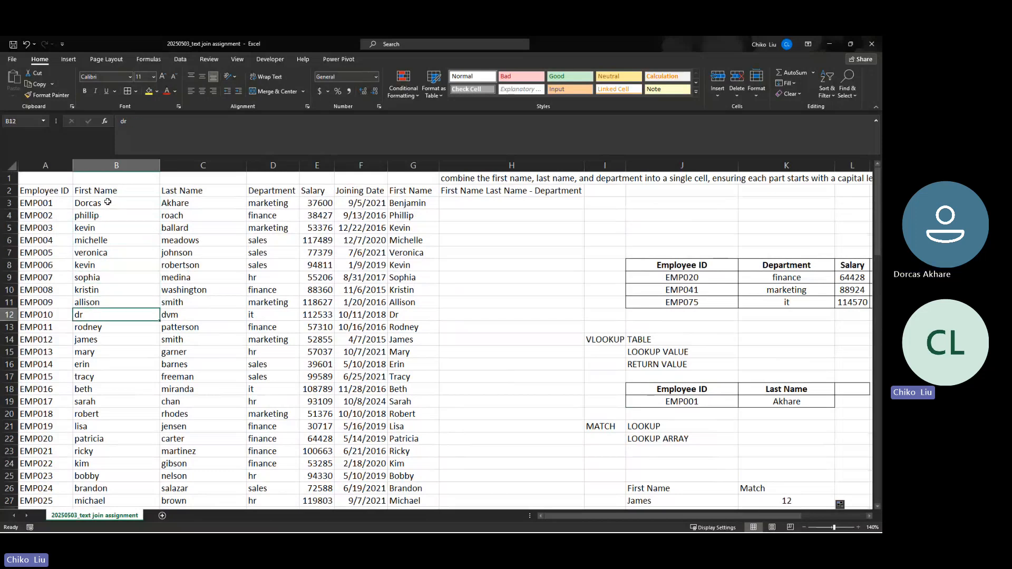
{"action": "key", "text": "Down"}
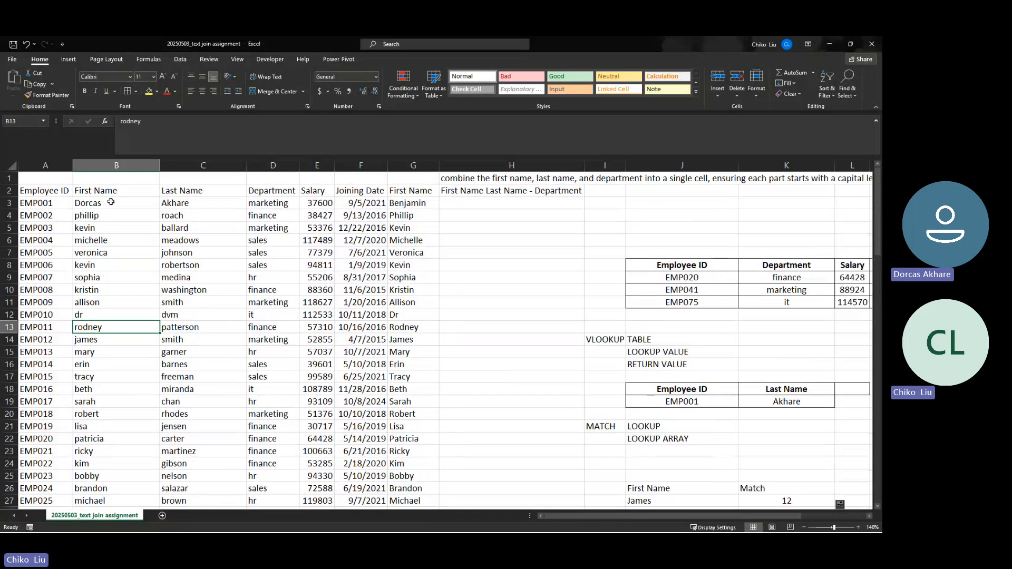
{"action": "key", "text": "Down"}
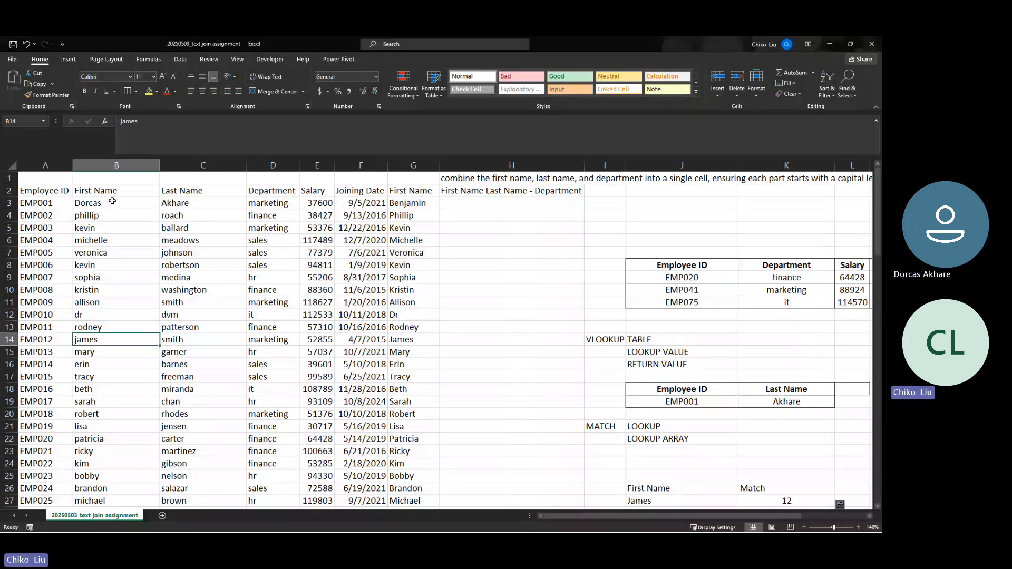
{"action": "key", "text": "Down"}
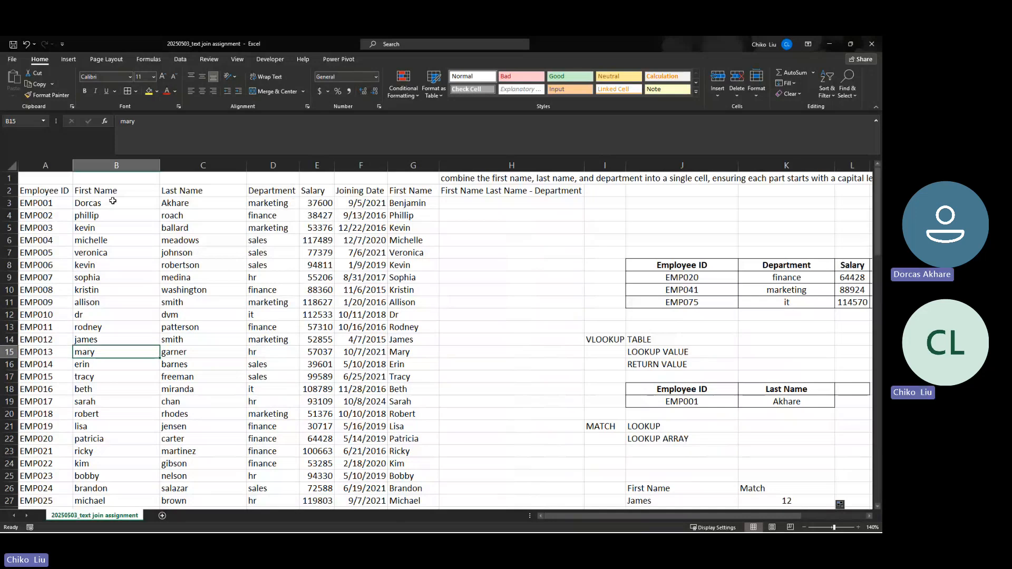
{"action": "key", "text": "Up"}
{"action": "key", "text": "Up"}
{"action": "key", "text": "Up"}
{"action": "key", "text": "Up"}
{"action": "key", "text": "Up"}
{"action": "key", "text": "Up"}
{"action": "key", "text": "Up"}
{"action": "key", "text": "Up"}
{"action": "key", "text": "Up"}
{"action": "key", "text": "Up"}
{"action": "key", "text": "Up"}
{"action": "key", "text": "Up"}
{"action": "key", "text": "Up"}
{"action": "key", "text": "Up"}
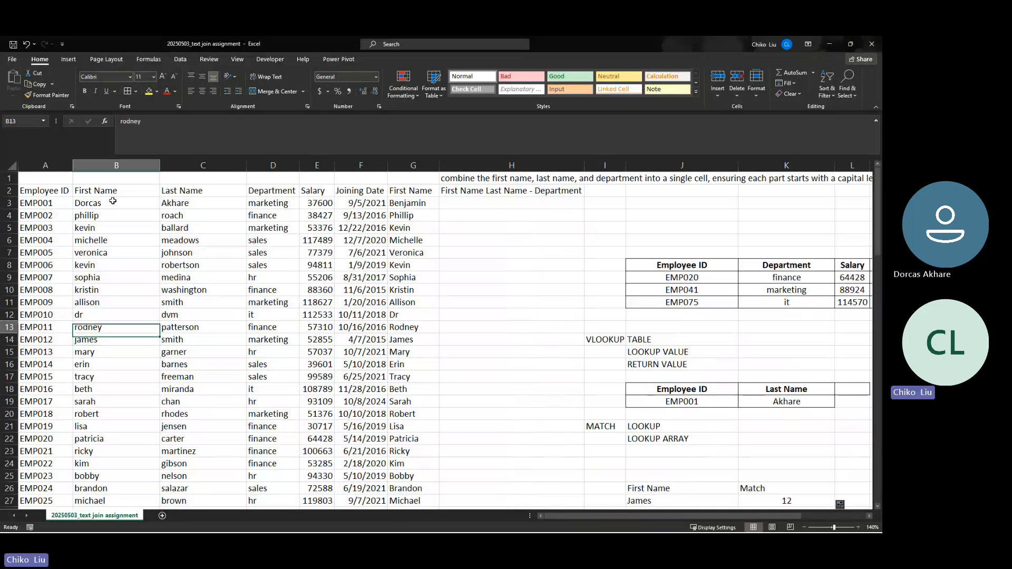
{"action": "key", "text": "Down"}
{"action": "key", "text": "Down"}
{"action": "key", "text": "Down"}
{"action": "key", "text": "Down"}
{"action": "key", "text": "Down"}
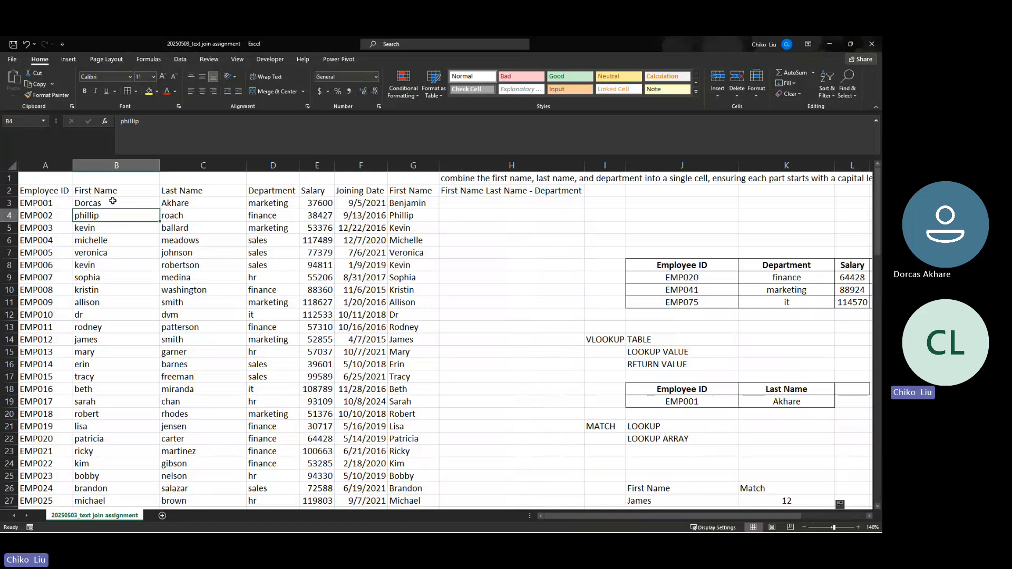
{"action": "key", "text": "Down"}
{"action": "key", "text": "Down"}
{"action": "key", "text": "Down"}
{"action": "key", "text": "Down"}
{"action": "key", "text": "Down"}
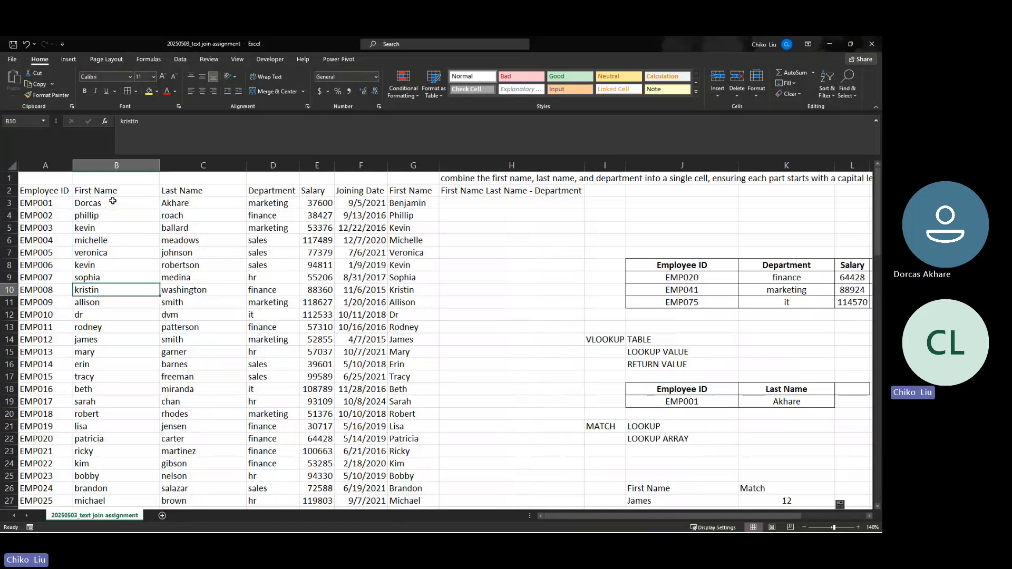
{"action": "key", "text": "Down"}
{"action": "key", "text": "Down"}
{"action": "key", "text": "Down"}
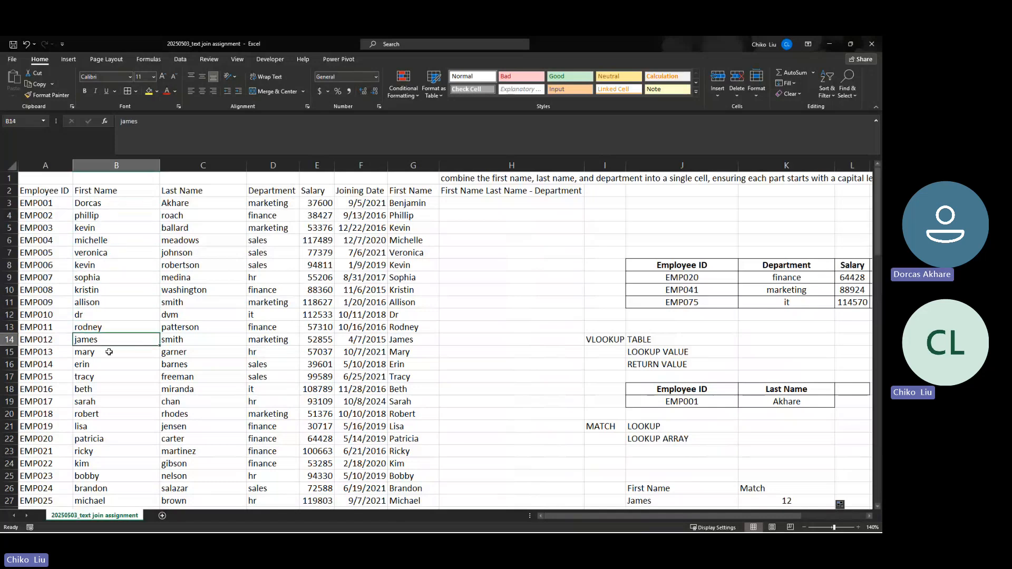
{"action": "scroll", "coordinate": [121, 337], "scroll_direction": "down", "scroll_amount": 1}
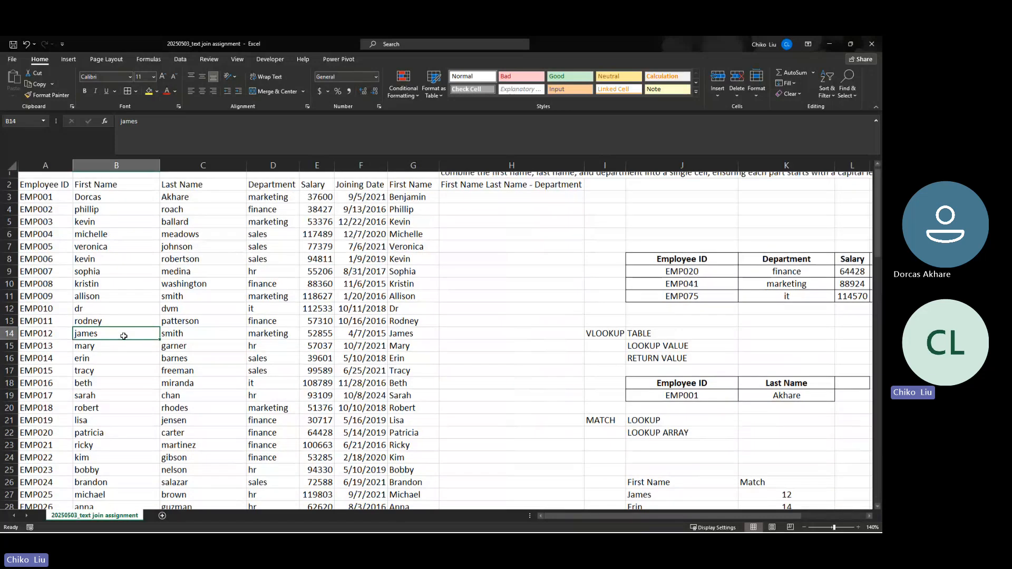
{"action": "scroll", "coordinate": [125, 335], "scroll_direction": "down", "scroll_amount": 1}
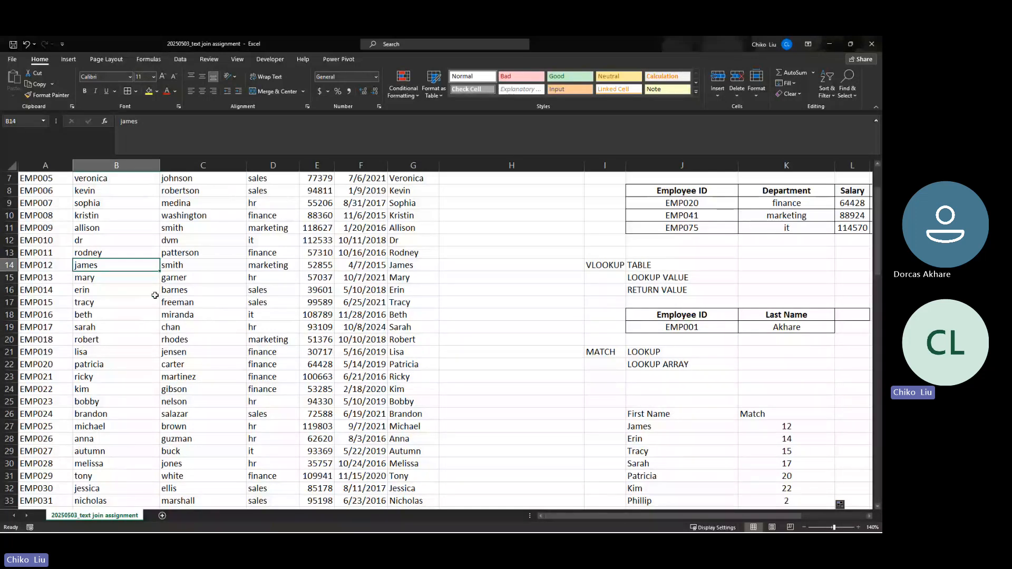
{"action": "key", "text": "Down"}
{"action": "key", "text": "Down"}
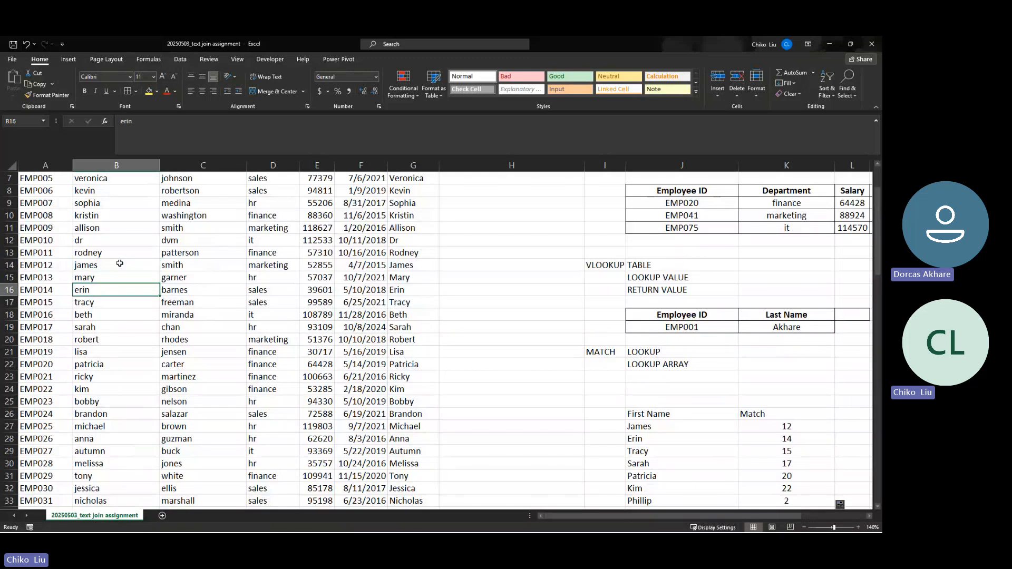
{"action": "key", "text": "Down"}
{"action": "key", "text": "Down"}
{"action": "key", "text": "Down"}
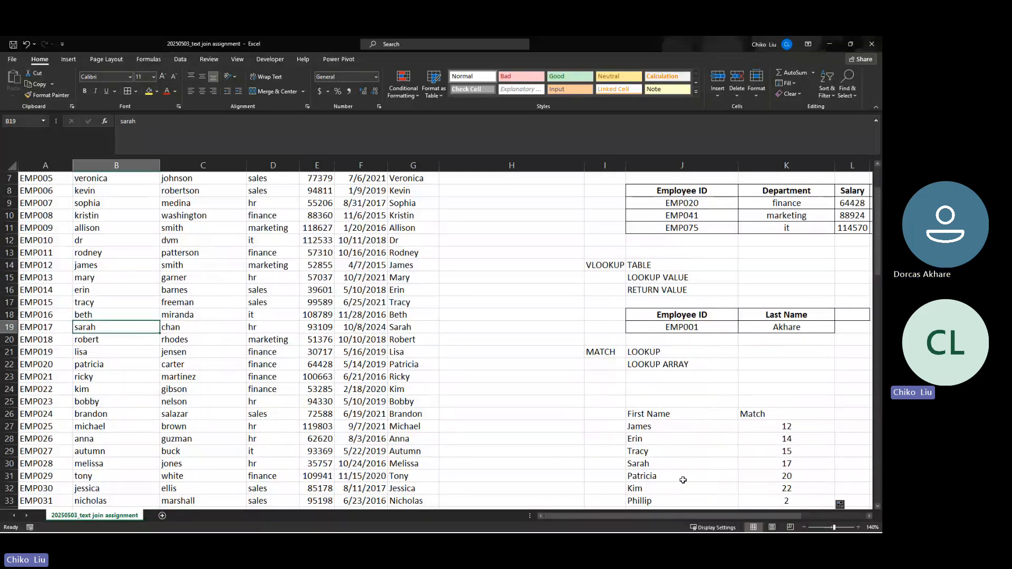
{"action": "left_click_drag", "start_coordinate": [778, 431], "coordinate": [777, 483]}
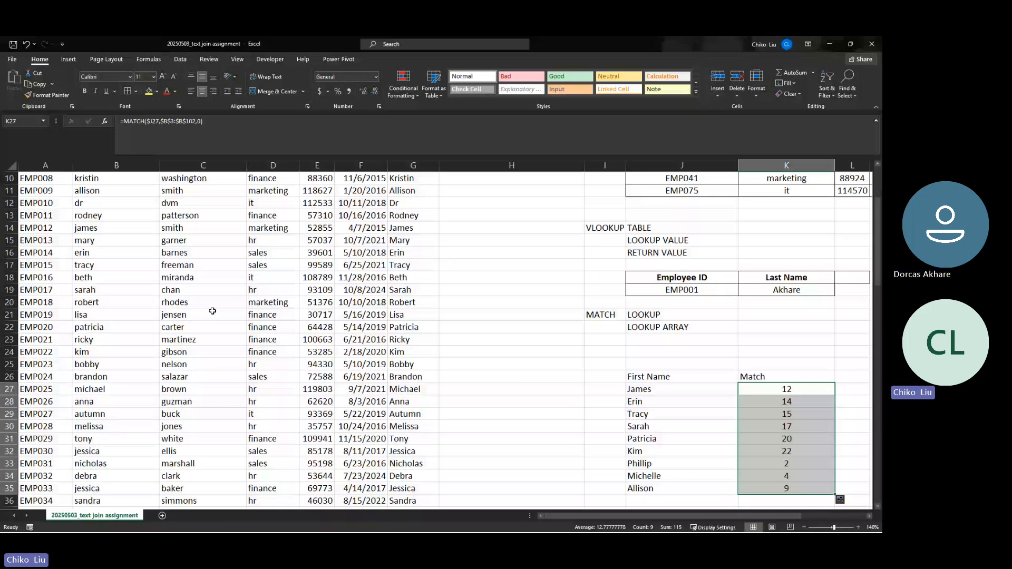
Center the J26:K35 First Name and Match table, then switch windows with Alt+Tab
{"action": "left_click_drag", "start_coordinate": [729, 377], "coordinate": [759, 488]}
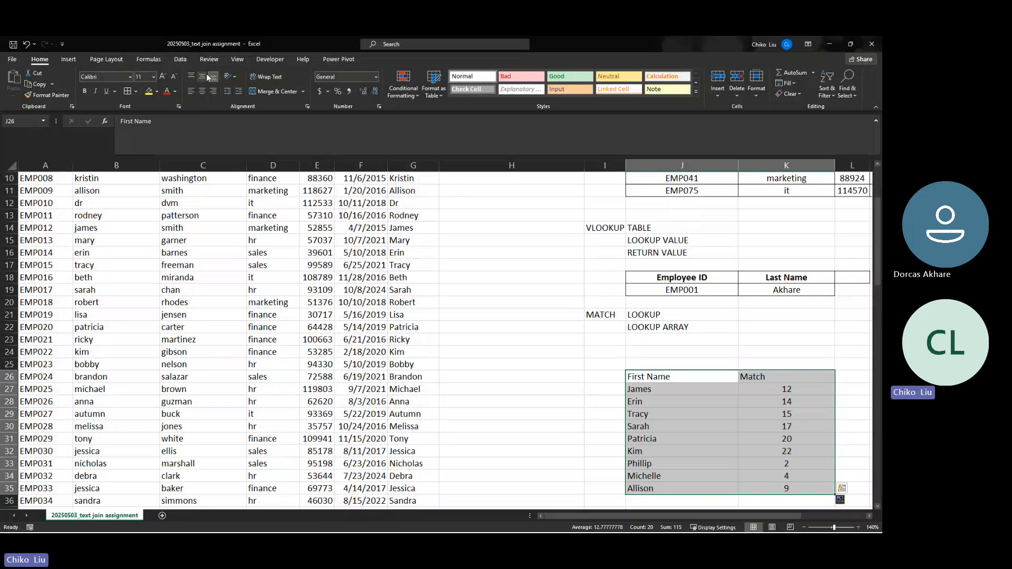
{"action": "left_click", "coordinate": [202, 92]}
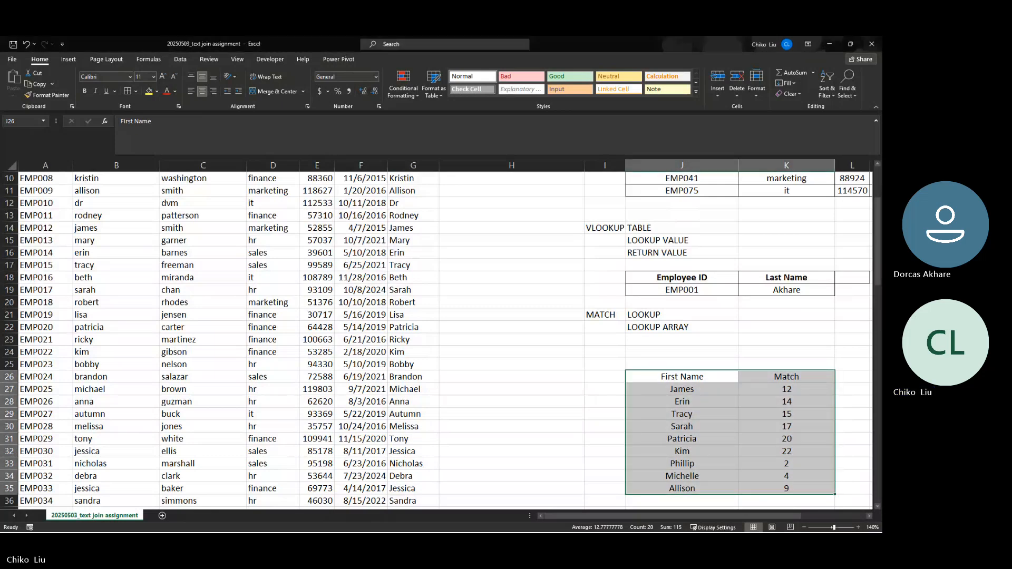
{"action": "key", "text": "alt+Tab"}
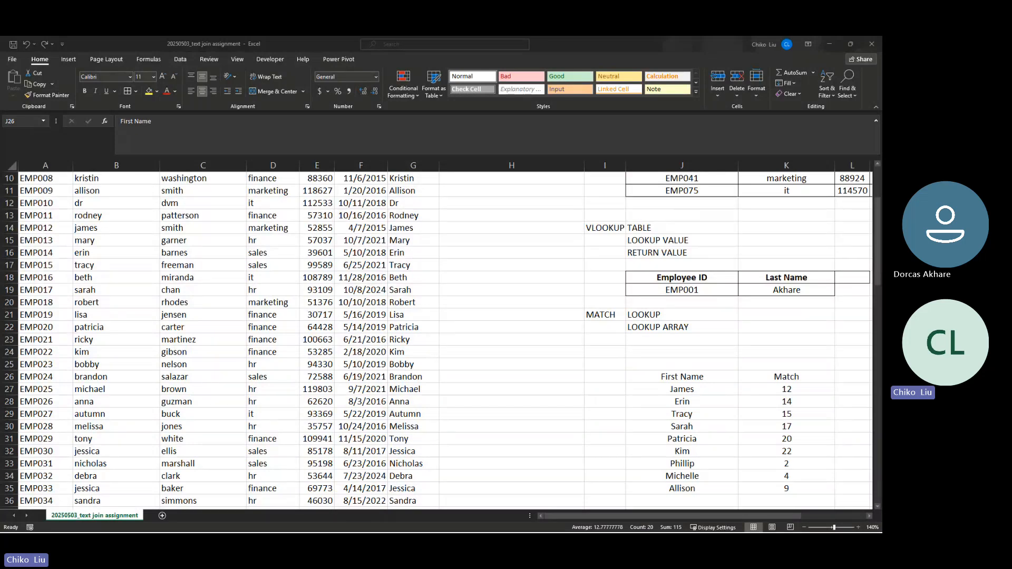
{"action": "key", "text": "alt+Tab"}
{"action": "key", "text": "alt+Tab"}
{"action": "key", "text": "alt+Tab"}
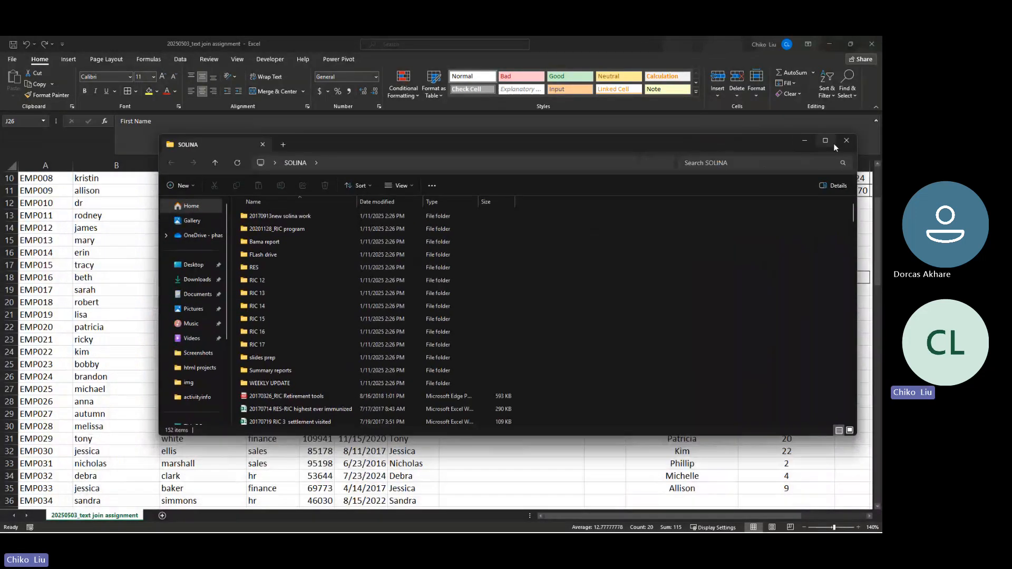
Maximize the SOLINA folder window, autofit the Name column and sort the files by type
{"action": "left_click", "coordinate": [833, 143]}
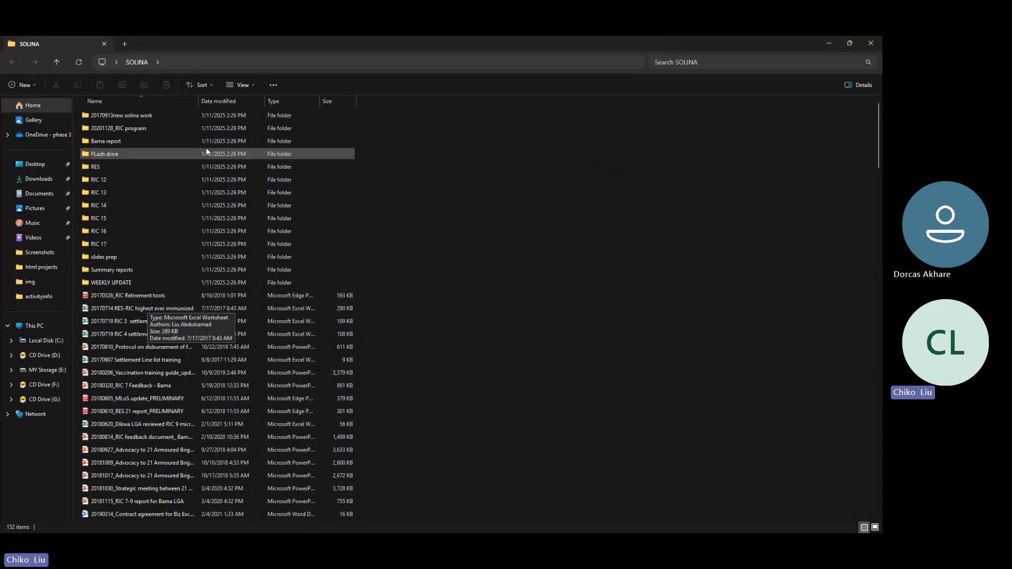
{"action": "double_click", "coordinate": [198, 102]}
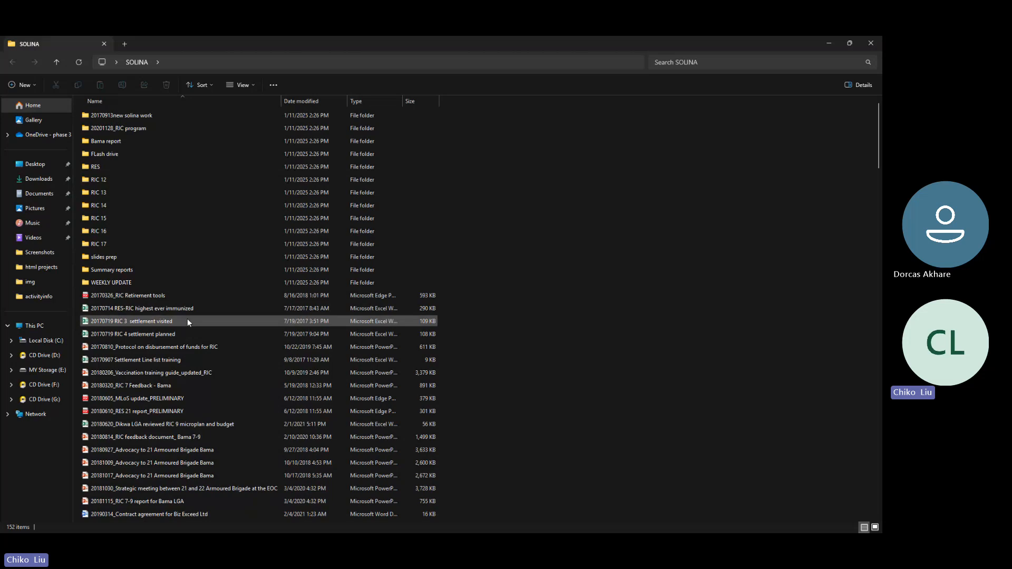
{"action": "left_click", "coordinate": [363, 101]}
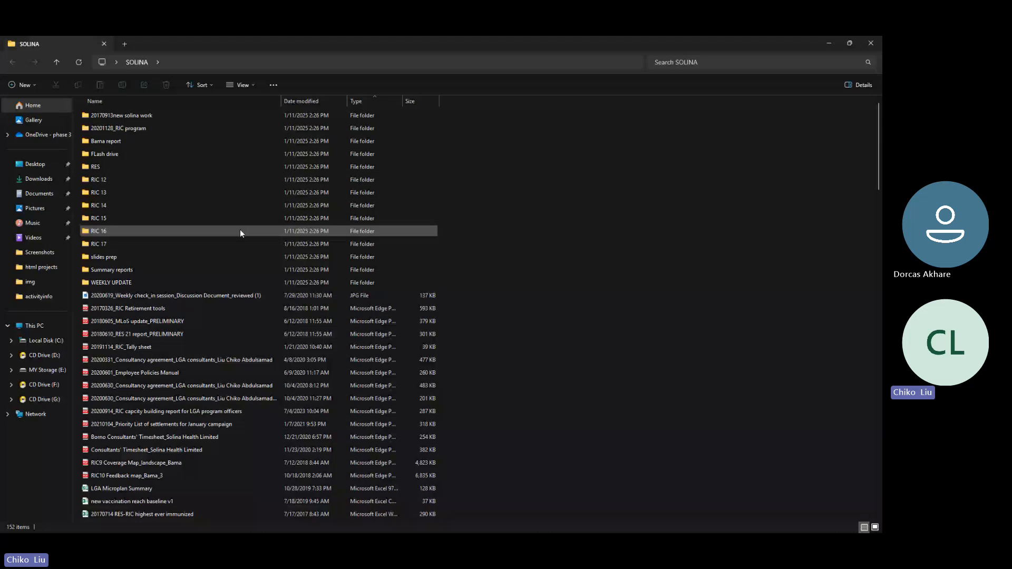
{"action": "scroll", "coordinate": [240, 233], "scroll_direction": "down", "scroll_amount": 20}
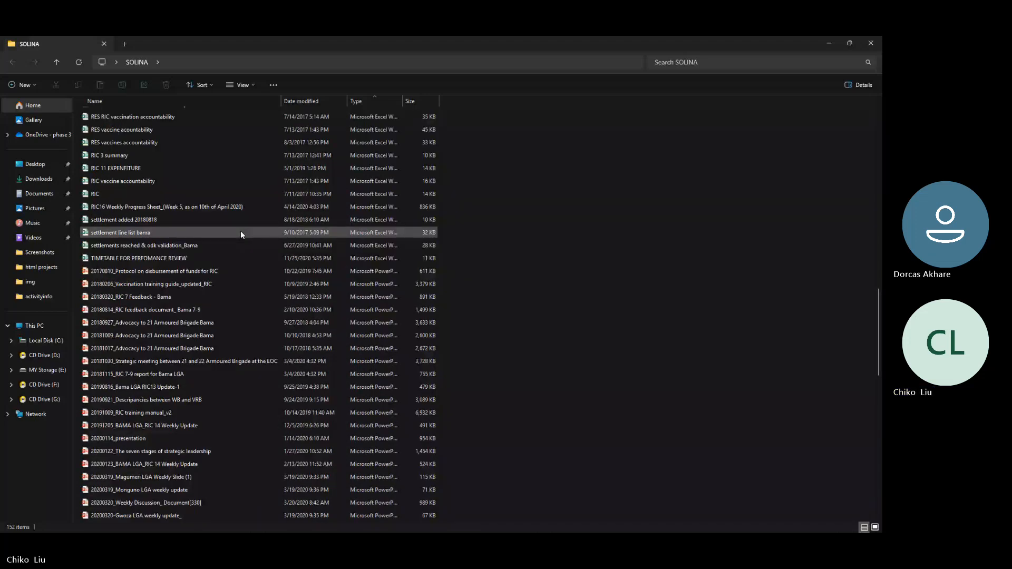
{"action": "scroll", "coordinate": [241, 234], "scroll_direction": "up", "scroll_amount": 20}
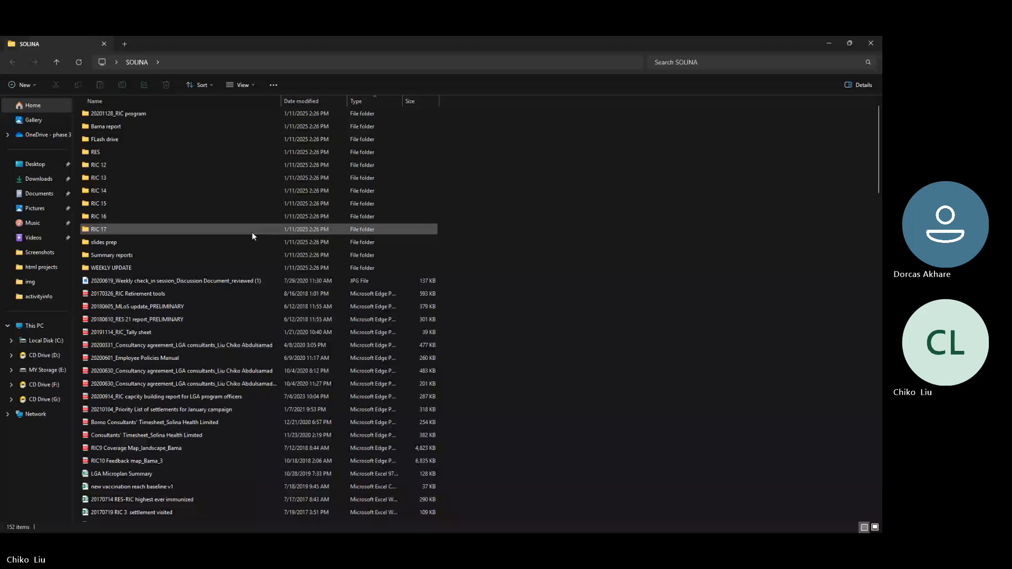
Open the 20190924_descripancies WB VRB v2 workbook from the RIC 17 folder
{"action": "double_click", "coordinate": [252, 231]}
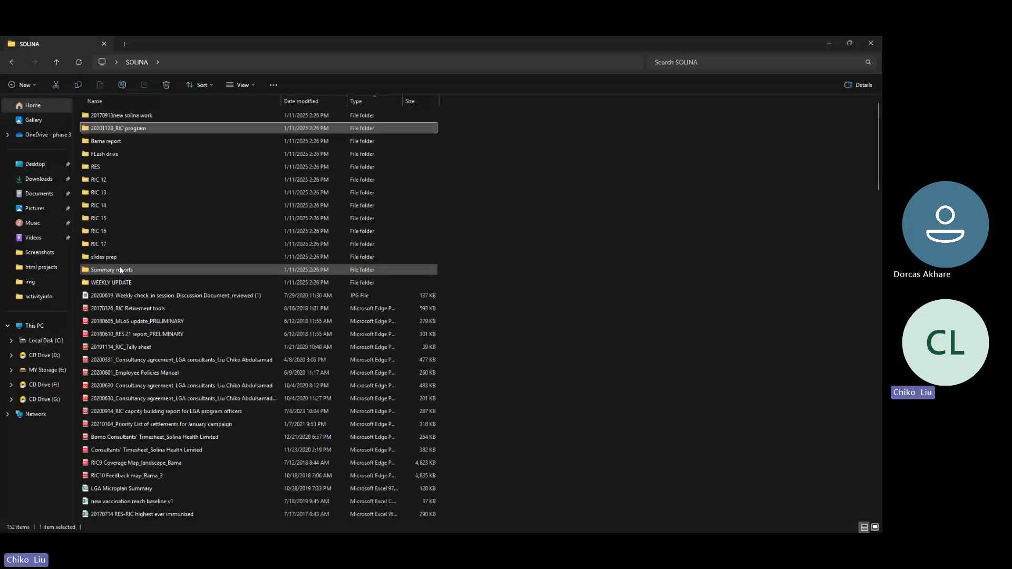
{"action": "scroll", "coordinate": [156, 376], "scroll_direction": "down", "scroll_amount": 2}
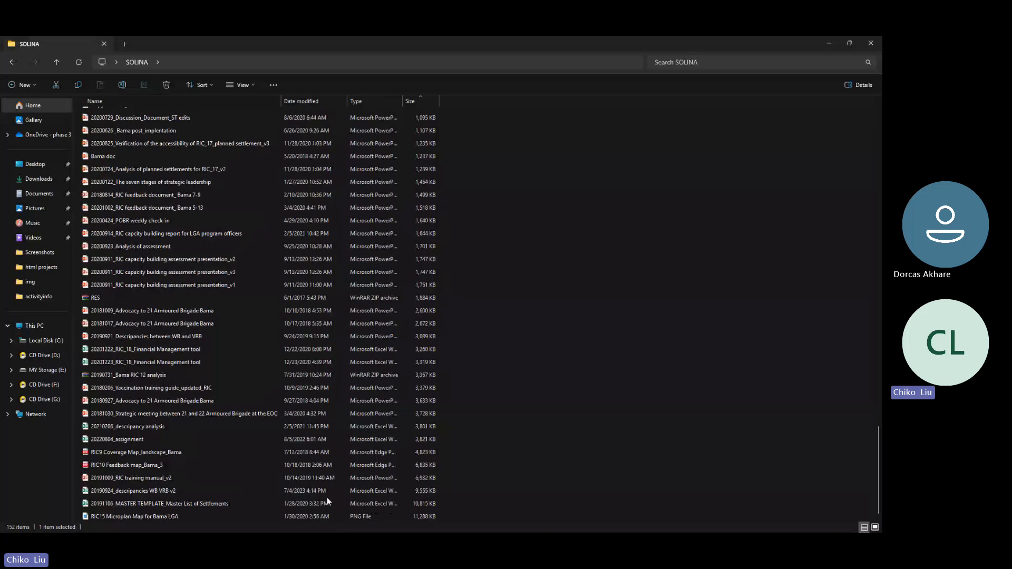
{"action": "double_click", "coordinate": [327, 499]}
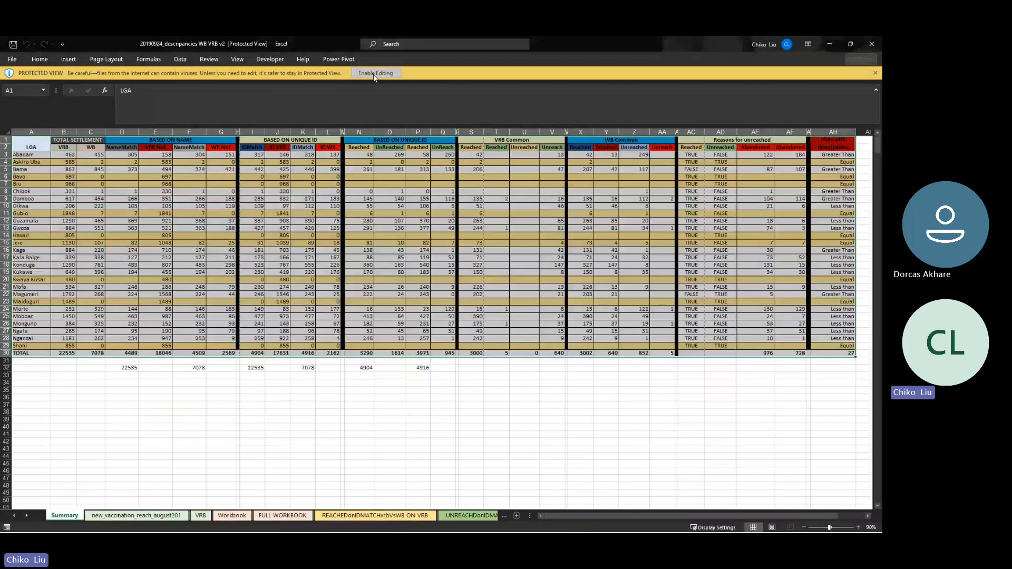
Enable editing, zoom in to read the Summary sheet's L7 value, then view the FULL WORKBOOK sheet
{"action": "left_click", "coordinate": [373, 74]}
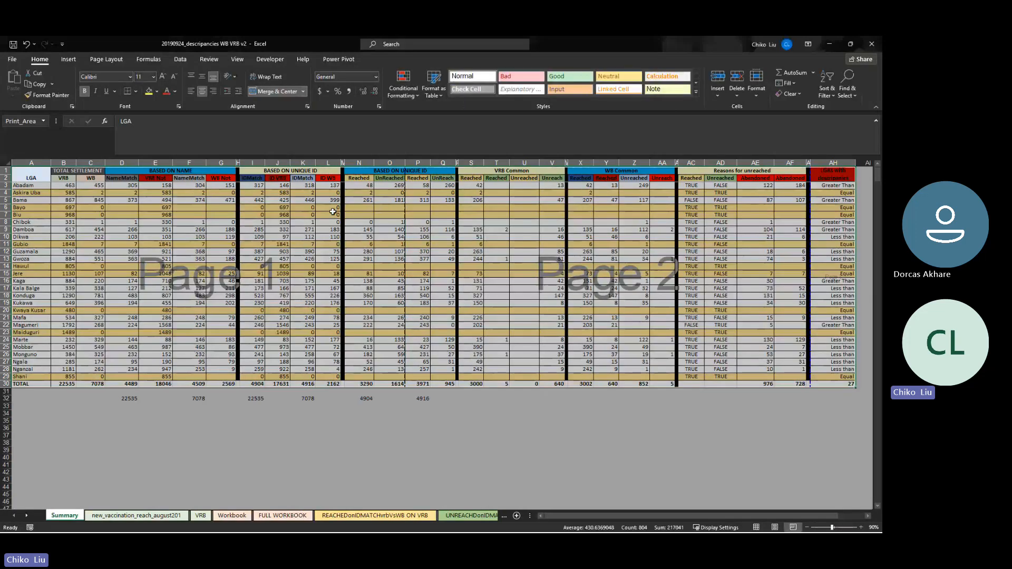
{"action": "left_click", "coordinate": [332, 212]}
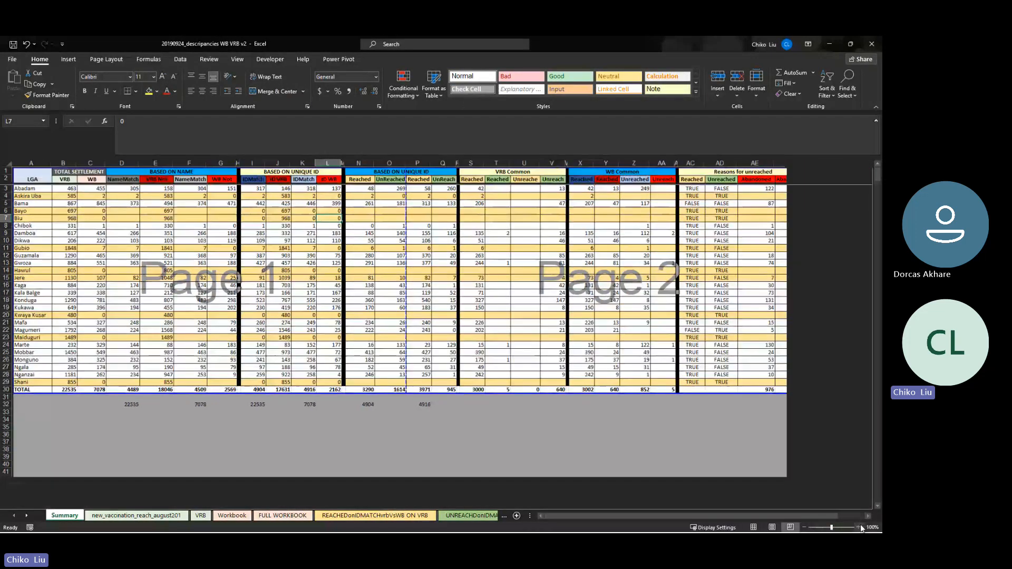
{"action": "left_click", "coordinate": [860, 528]}
{"action": "left_click", "coordinate": [861, 527]}
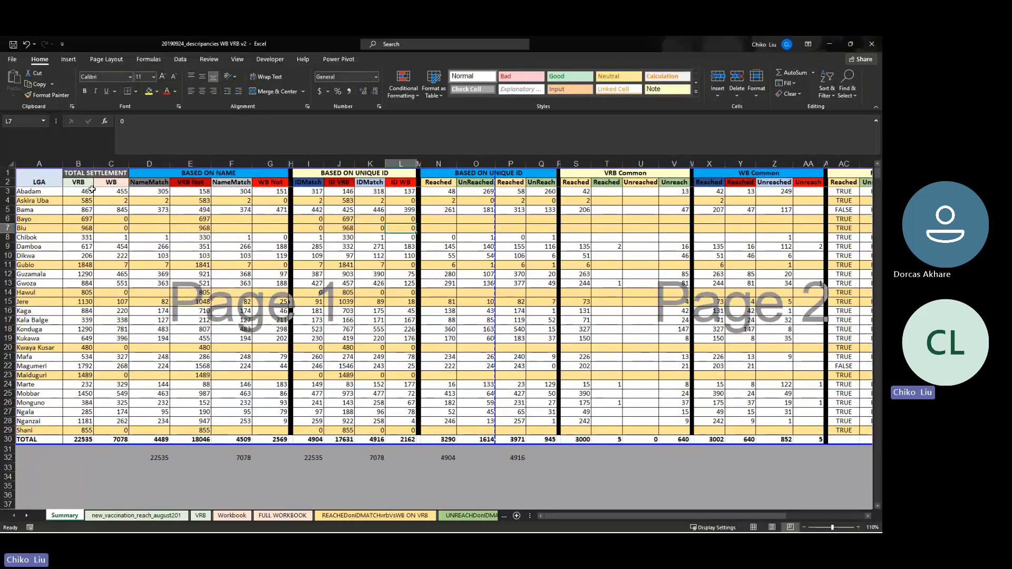
{"action": "left_click", "coordinate": [279, 515]}
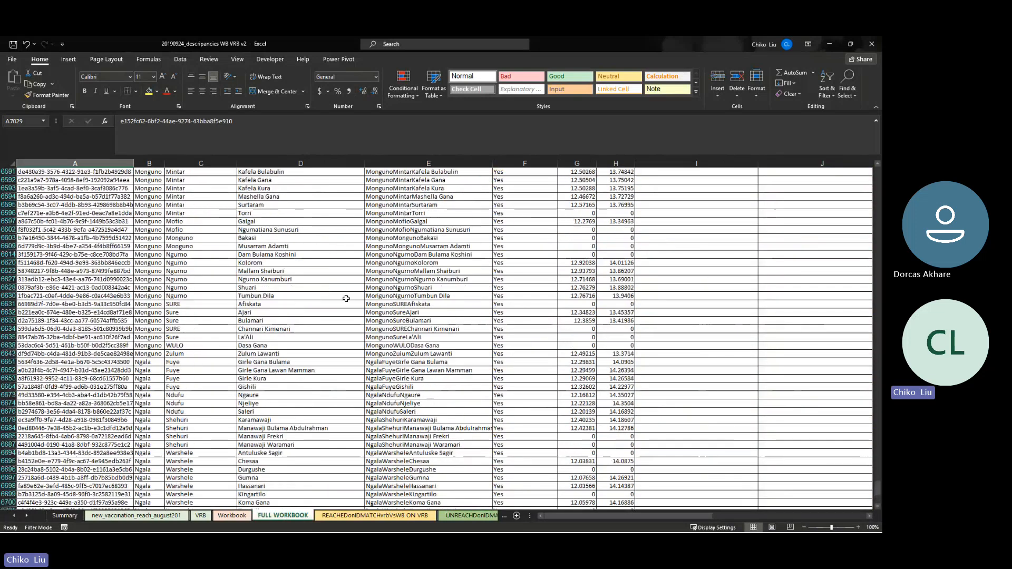
{"action": "scroll", "coordinate": [346, 299], "scroll_direction": "up", "scroll_amount": 1}
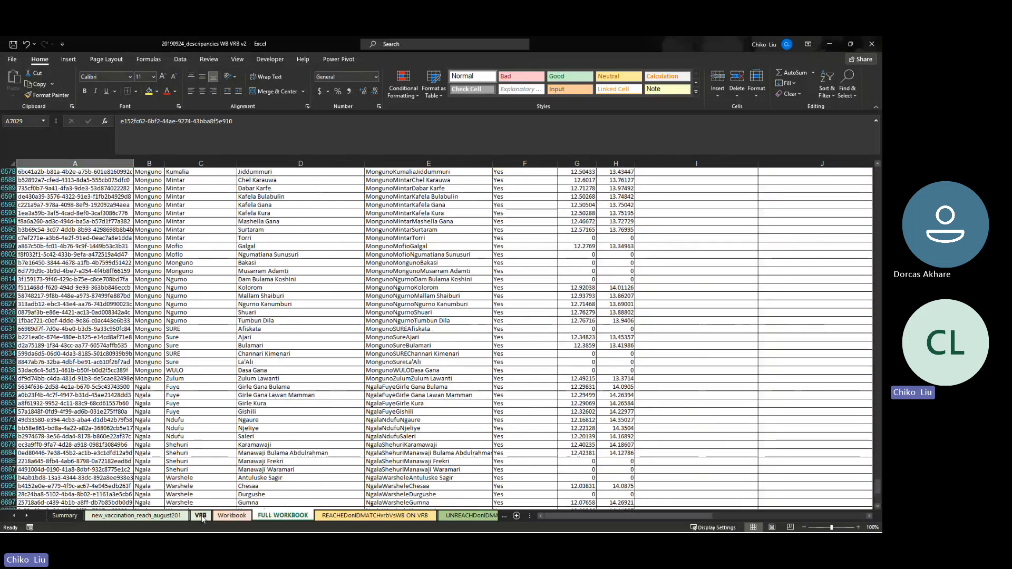
{"action": "left_click", "coordinate": [201, 517]}
{"action": "scroll", "coordinate": [311, 425], "scroll_direction": "up", "scroll_amount": 10}
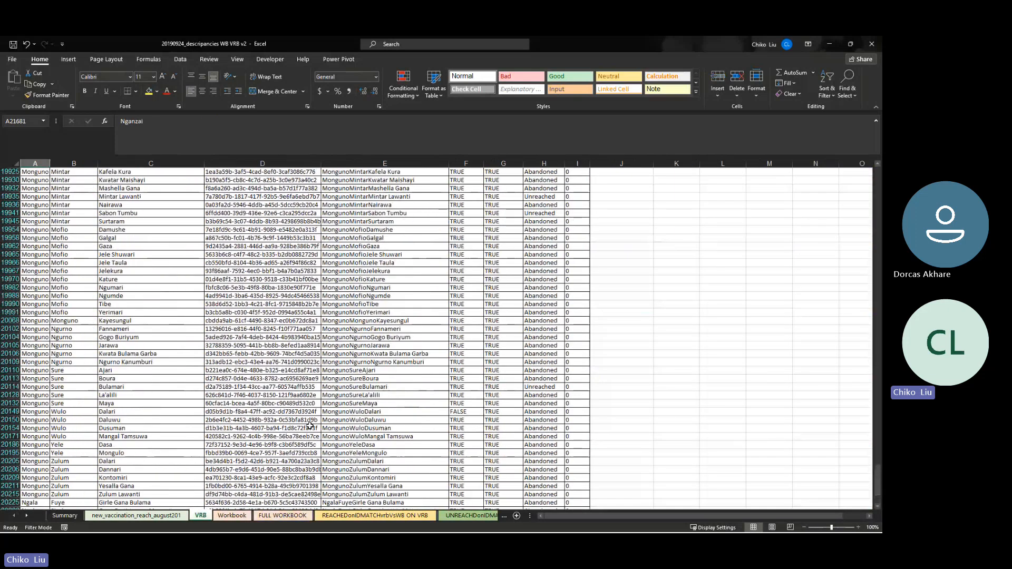
{"action": "scroll", "coordinate": [311, 425], "scroll_direction": "up", "scroll_amount": 15}
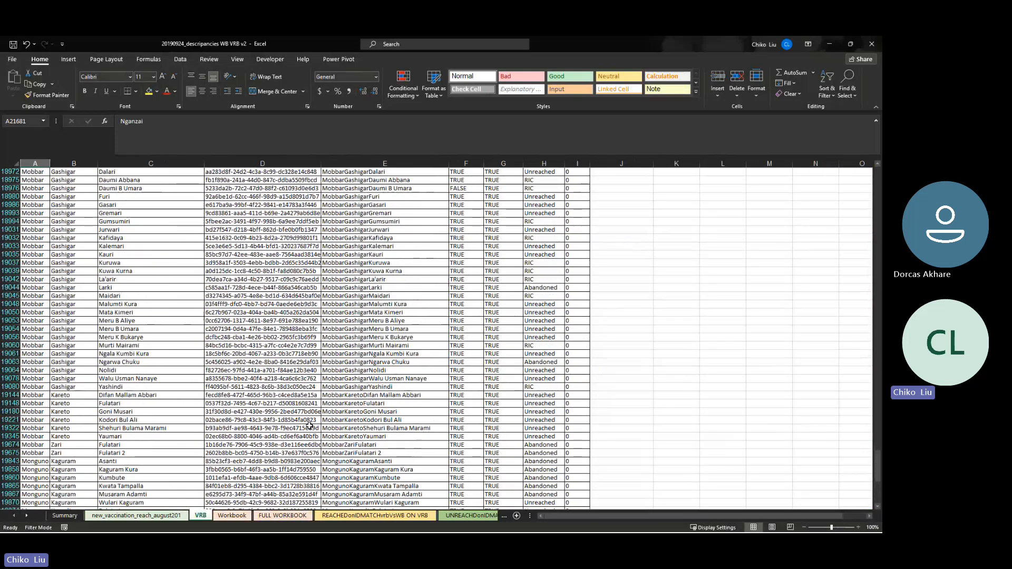
{"action": "left_click", "coordinate": [217, 517]}
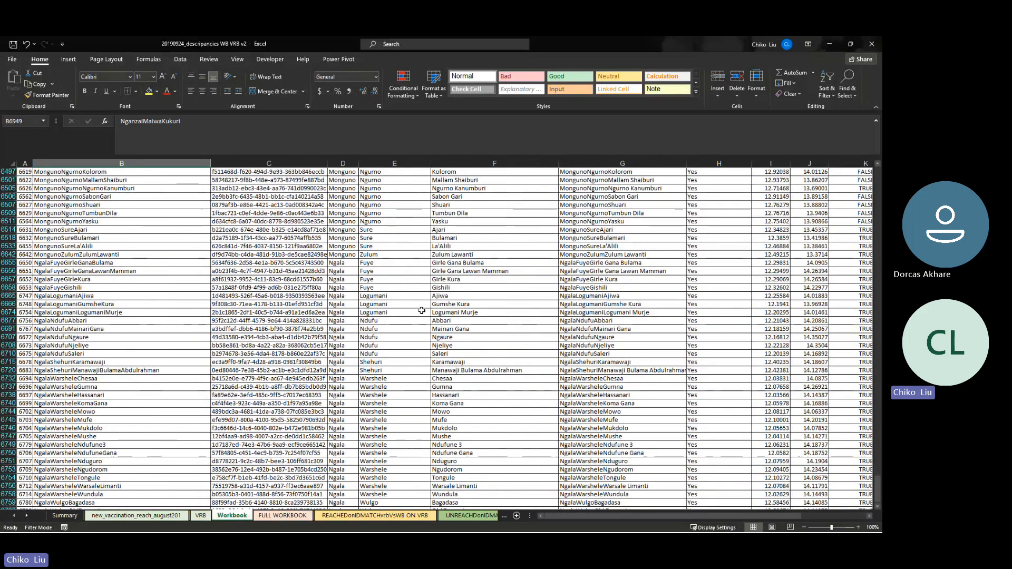
{"action": "left_click", "coordinate": [422, 311]}
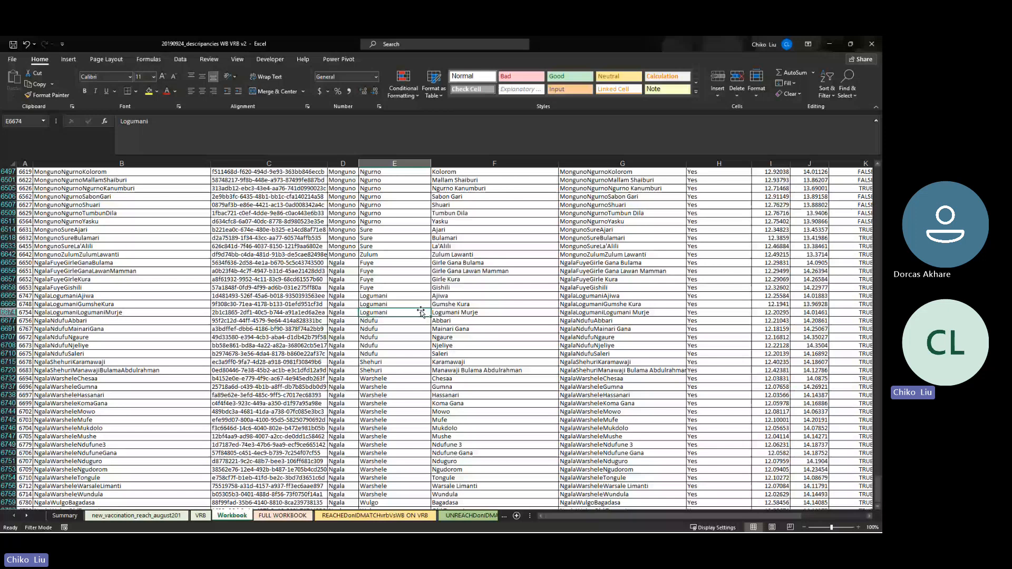
{"action": "left_click", "coordinate": [454, 296]}
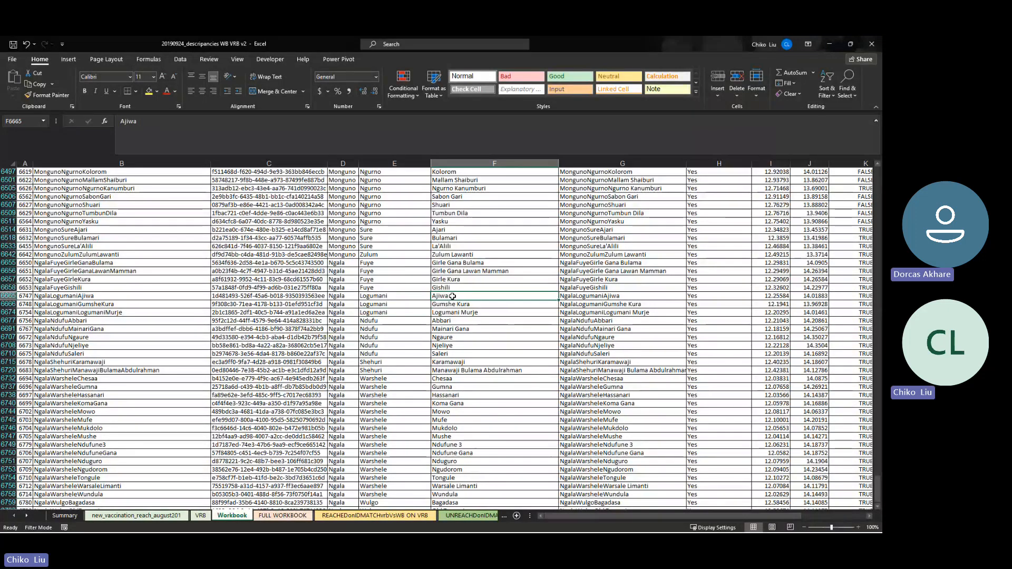
{"action": "left_click", "coordinate": [200, 516]}
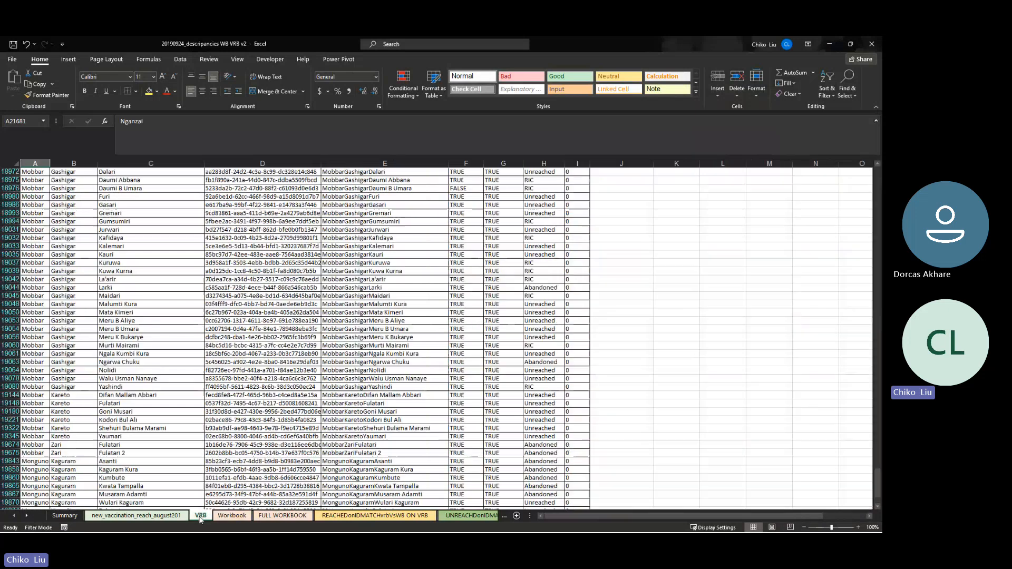
{"action": "left_click", "coordinate": [316, 330]}
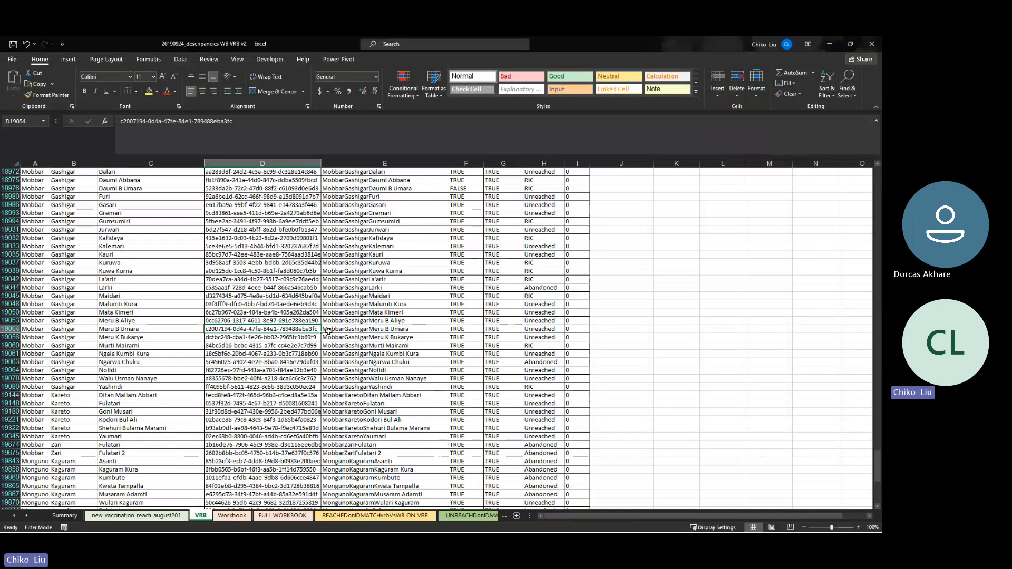
{"action": "left_click", "coordinate": [332, 354]}
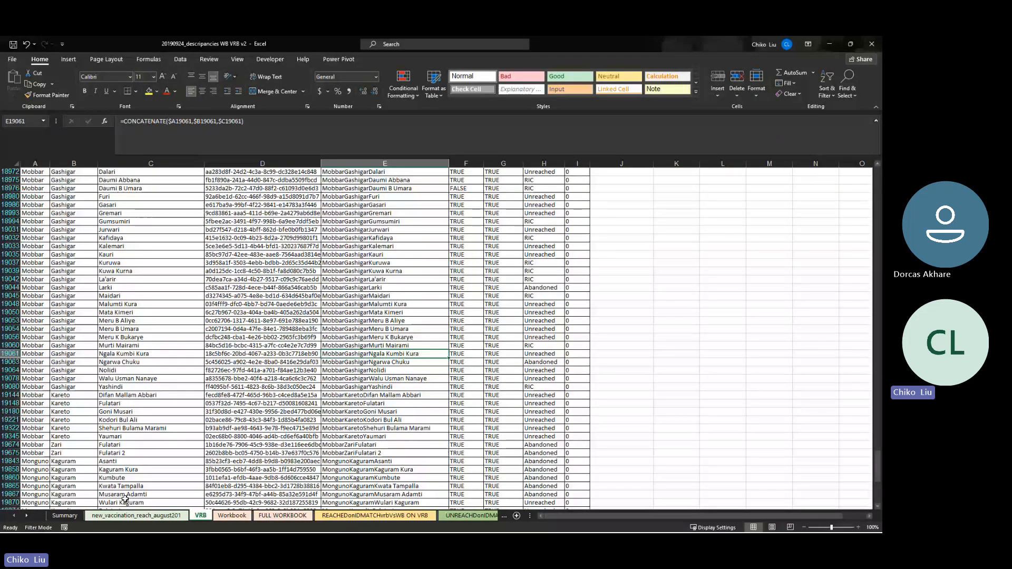
{"action": "left_click", "coordinate": [217, 519]}
{"action": "left_click", "coordinate": [209, 517]}
{"action": "left_click", "coordinate": [218, 518]}
{"action": "left_click", "coordinate": [209, 517]}
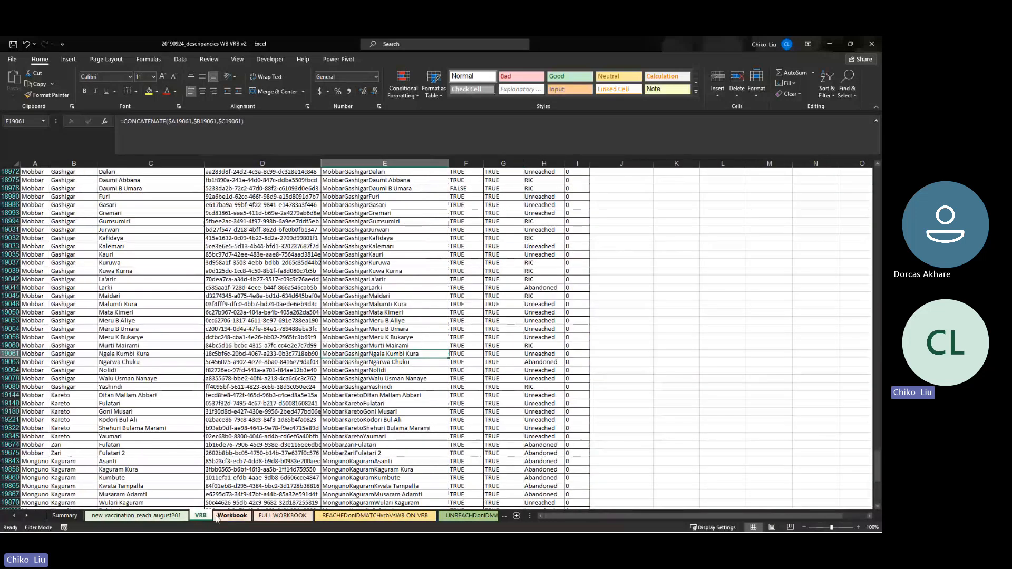
{"action": "left_click", "coordinate": [71, 518]}
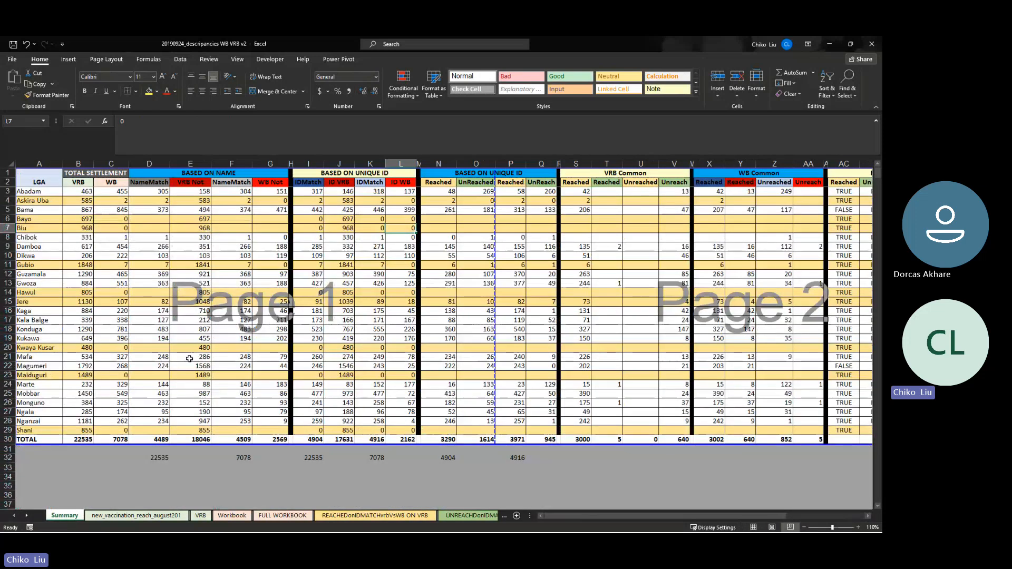
{"action": "left_click_drag", "start_coordinate": [79, 191], "coordinate": [79, 430]}
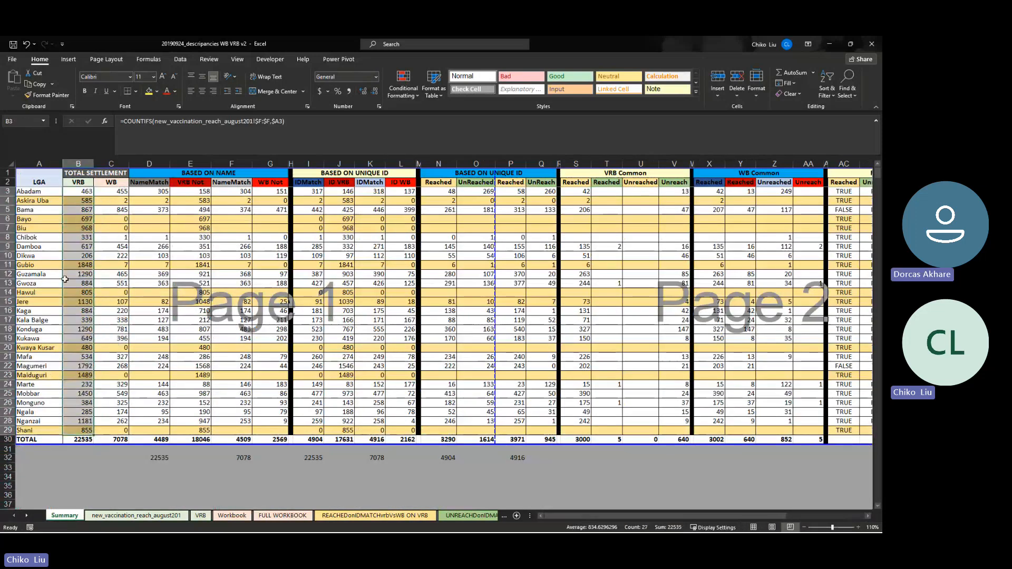
{"action": "left_click", "coordinate": [79, 182]}
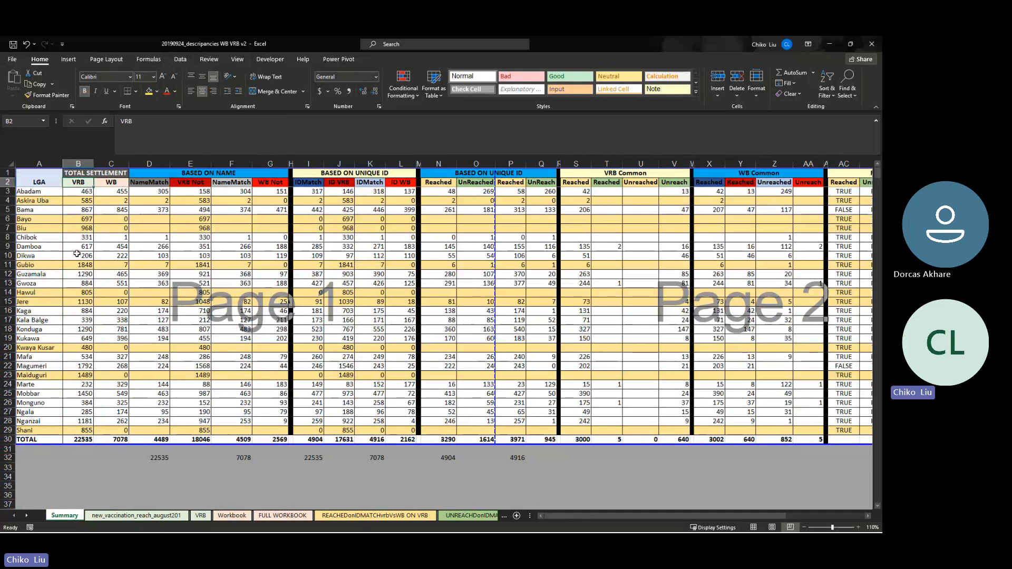
{"action": "left_click", "coordinate": [79, 439]}
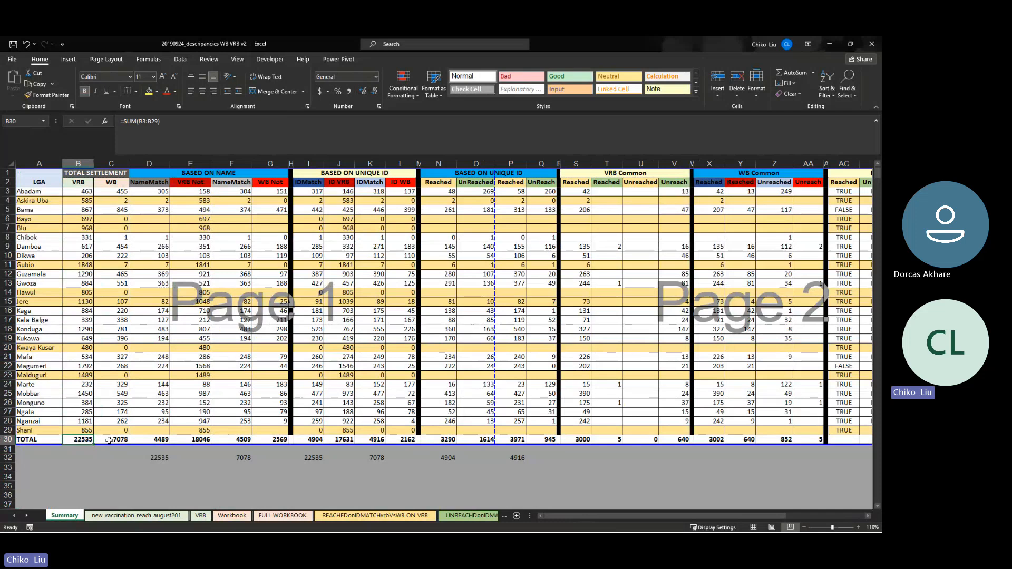
{"action": "left_click", "coordinate": [108, 440]}
{"action": "left_click", "coordinate": [115, 200]}
{"action": "left_click", "coordinate": [112, 183]}
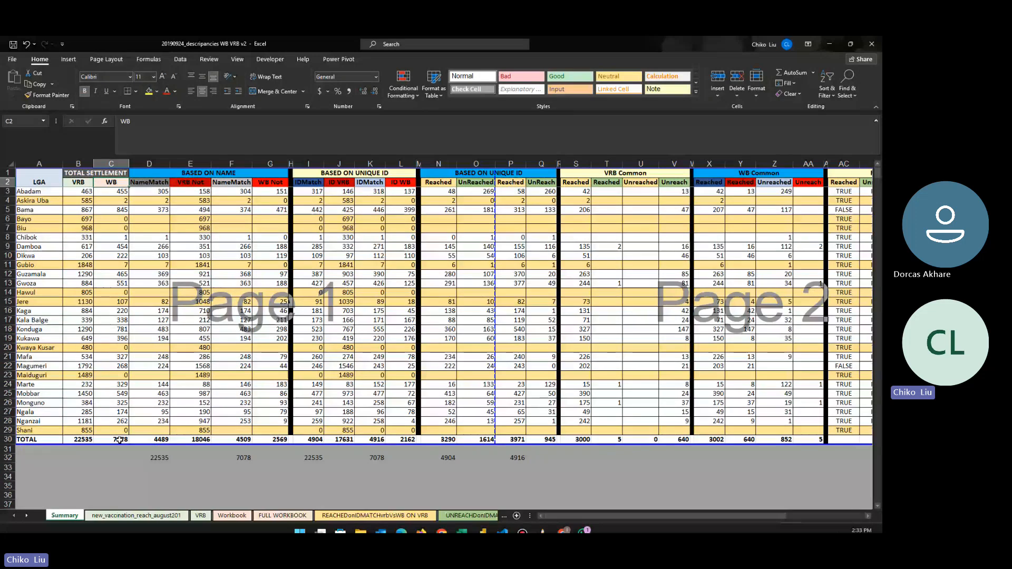
{"action": "left_click", "coordinate": [126, 440]}
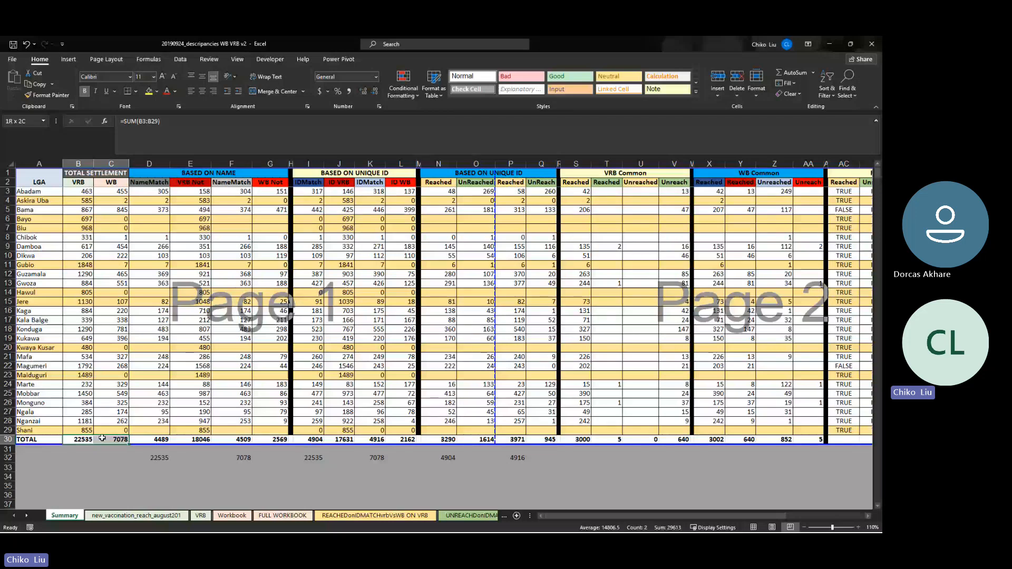
{"action": "left_click_drag", "start_coordinate": [103, 439], "coordinate": [102, 438]}
{"action": "left_click", "coordinate": [153, 185]}
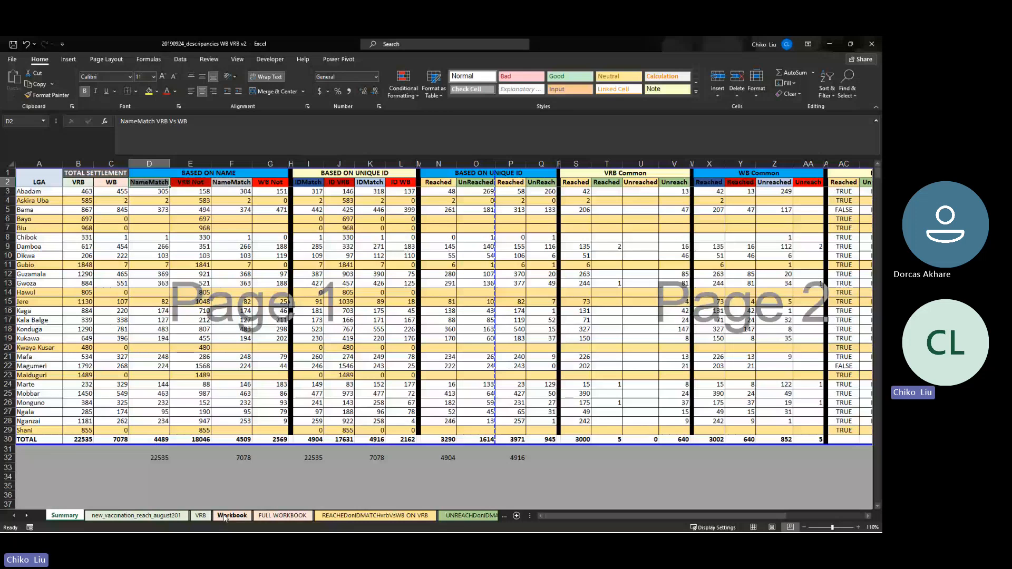
On the Workbook sheet, browse the name-match results in column K and ID-match results in column L
{"action": "left_click", "coordinate": [224, 515]}
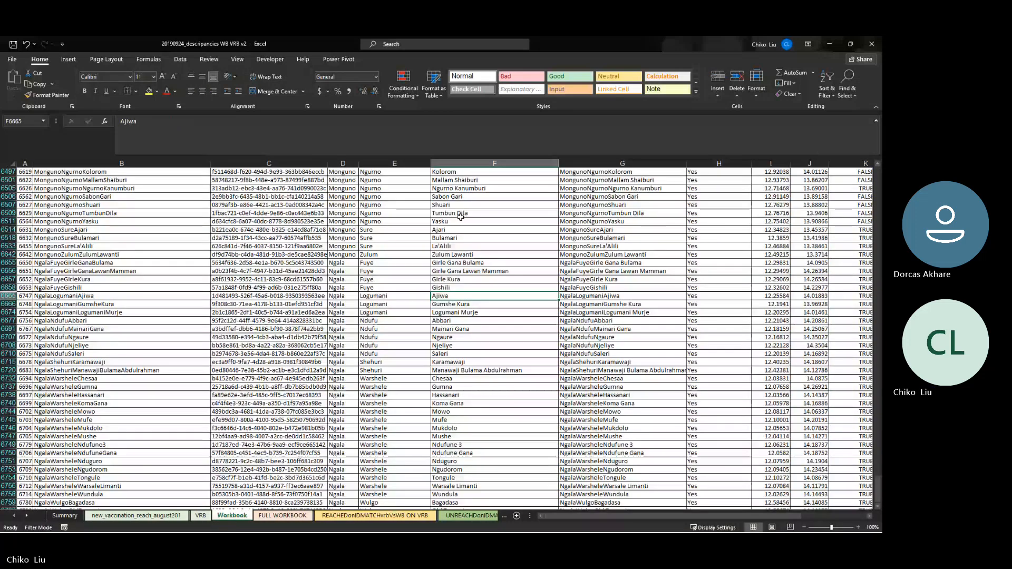
{"action": "key", "text": "Up"}
{"action": "key", "text": "Right"}
{"action": "key", "text": "Right"}
{"action": "key", "text": "Right"}
{"action": "key", "text": "Right"}
{"action": "key", "text": "Right"}
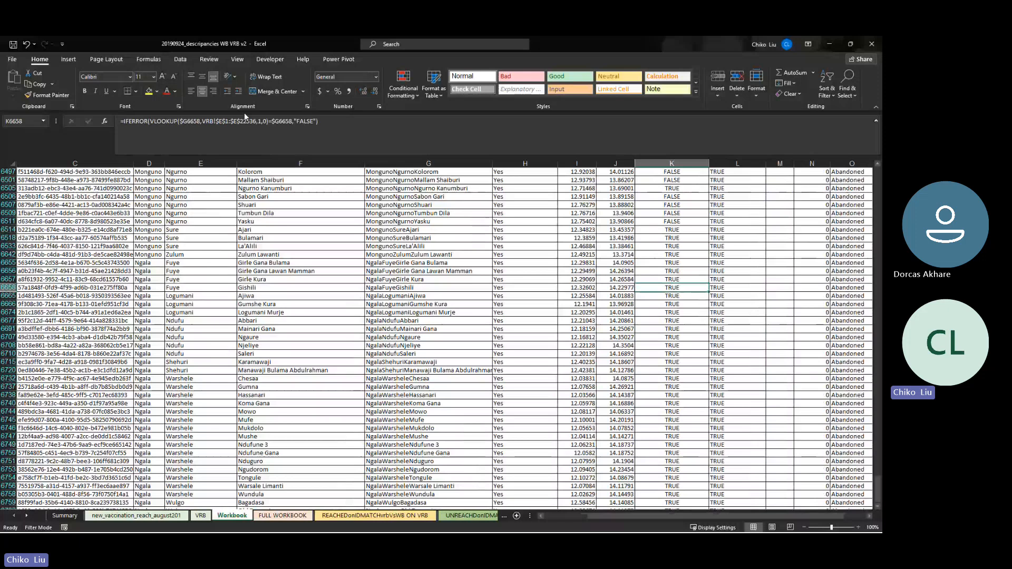
{"action": "key", "text": "Up"}
{"action": "key", "text": "Up"}
{"action": "key", "text": "Up"}
{"action": "key", "text": "Up"}
{"action": "key", "text": "Up"}
{"action": "key", "text": "Up"}
{"action": "key", "text": "Up"}
{"action": "key", "text": "Up"}
{"action": "key", "text": "Up"}
{"action": "key", "text": "Up"}
{"action": "key", "text": "Up"}
{"action": "key", "text": "Up"}
{"action": "key", "text": "Up"}
{"action": "key", "text": "Up"}
{"action": "key", "text": "Up"}
{"action": "key", "text": "Up"}
{"action": "key", "text": "Up"}
{"action": "key", "text": "Up"}
{"action": "key", "text": "Up"}
{"action": "key", "text": "Up"}
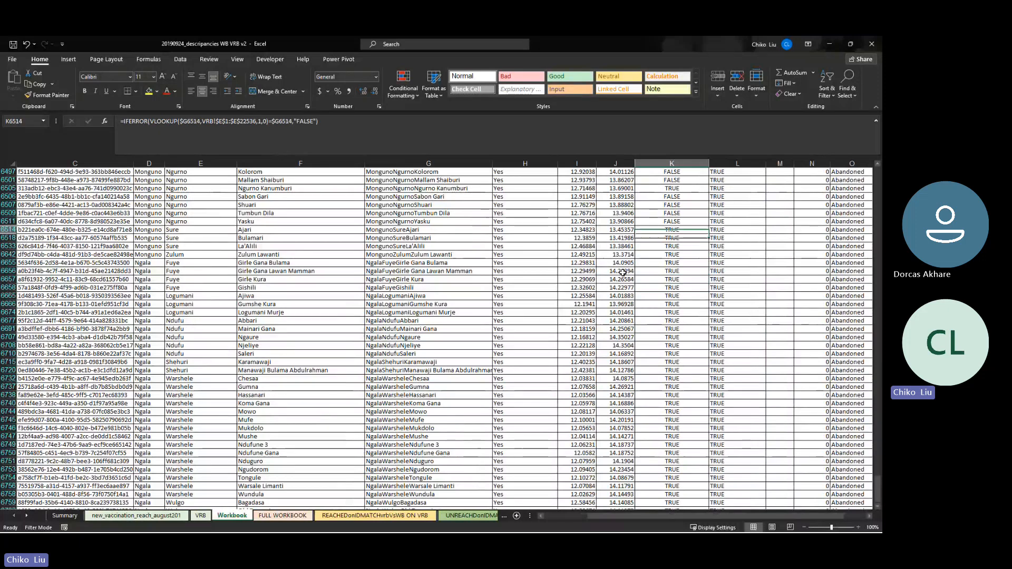
{"action": "left_click", "coordinate": [722, 223]}
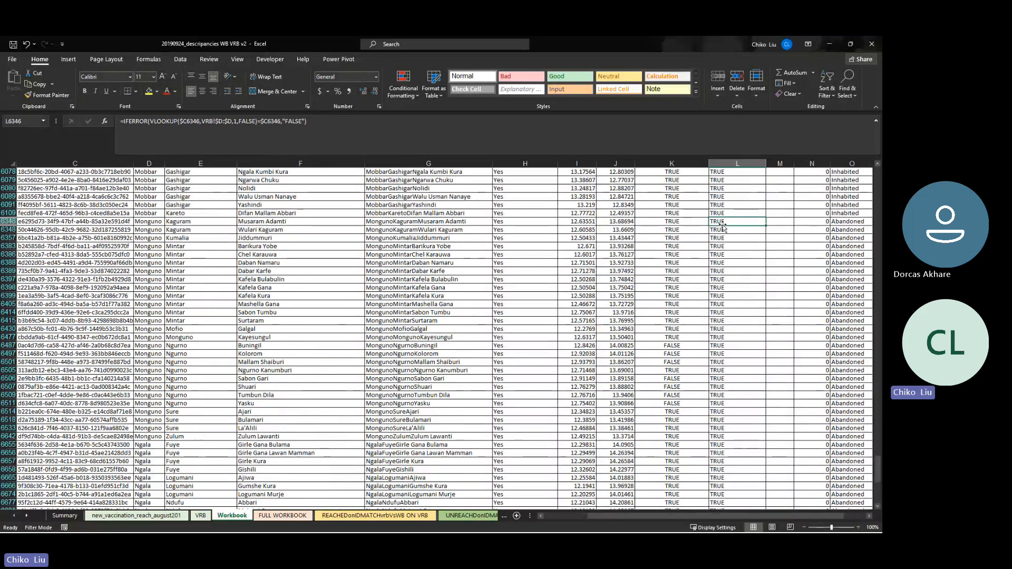
{"action": "key", "text": "Up"}
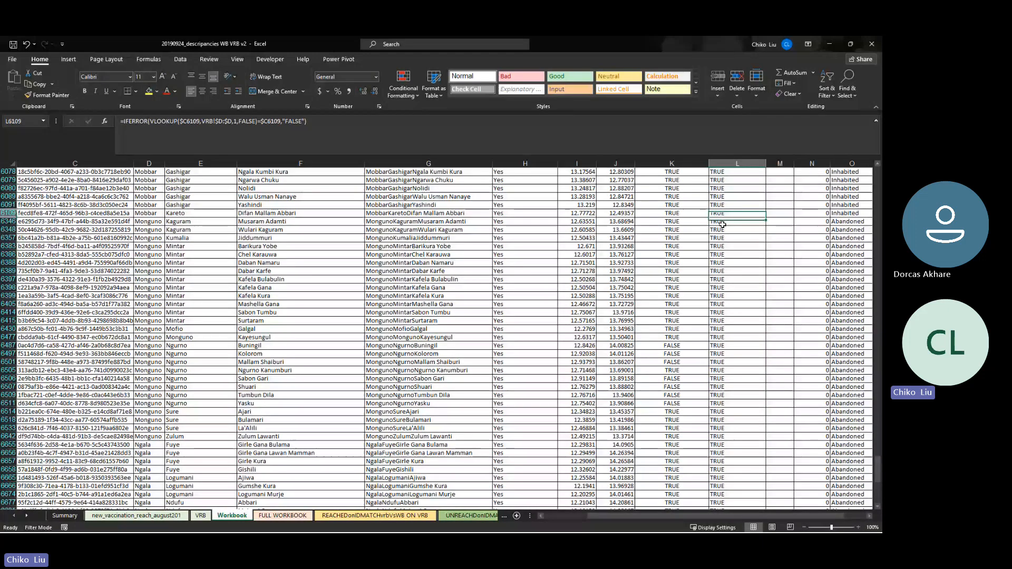
{"action": "key", "text": "Up"}
{"action": "key", "text": "Up"}
{"action": "key", "text": "Up"}
{"action": "key", "text": "Up"}
{"action": "key", "text": "Up"}
{"action": "key", "text": "Up"}
{"action": "key", "text": "Up"}
{"action": "key", "text": "Up"}
{"action": "key", "text": "Up"}
{"action": "key", "text": "Up"}
{"action": "key", "text": "Up"}
{"action": "key", "text": "Up"}
{"action": "key", "text": "Up"}
{"action": "key", "text": "Up"}
{"action": "key", "text": "Up"}
{"action": "key", "text": "Up"}
{"action": "key", "text": "Up"}
{"action": "key", "text": "Up"}
{"action": "key", "text": "Up"}
{"action": "key", "text": "Up"}
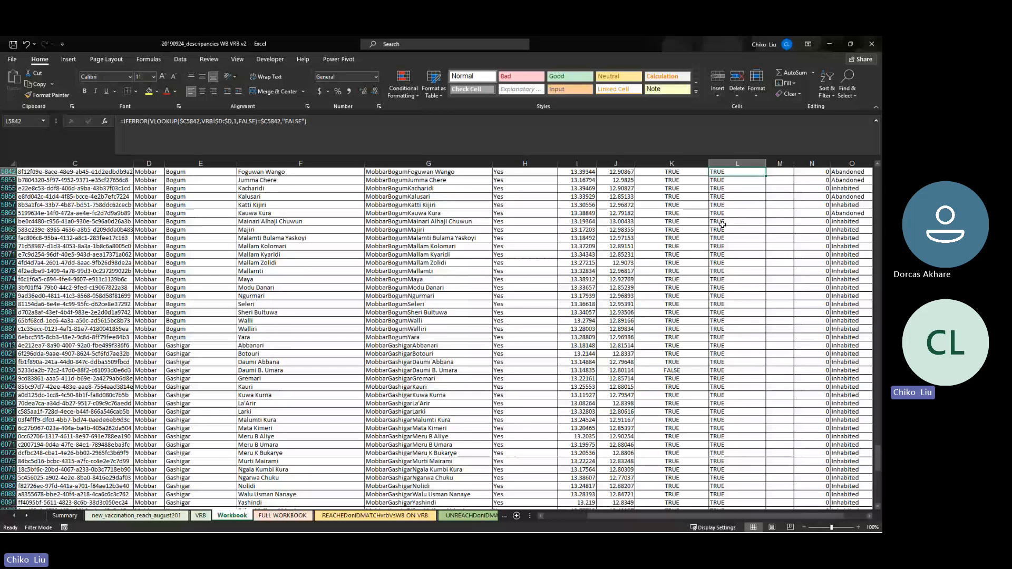
Show cell K2's IFERROR–VLOOKUP name-match formula in the formula bar
{"action": "key", "text": "ctrl+Up"}
{"action": "left_click", "coordinate": [668, 180]}
{"action": "left_click", "coordinate": [266, 126]}
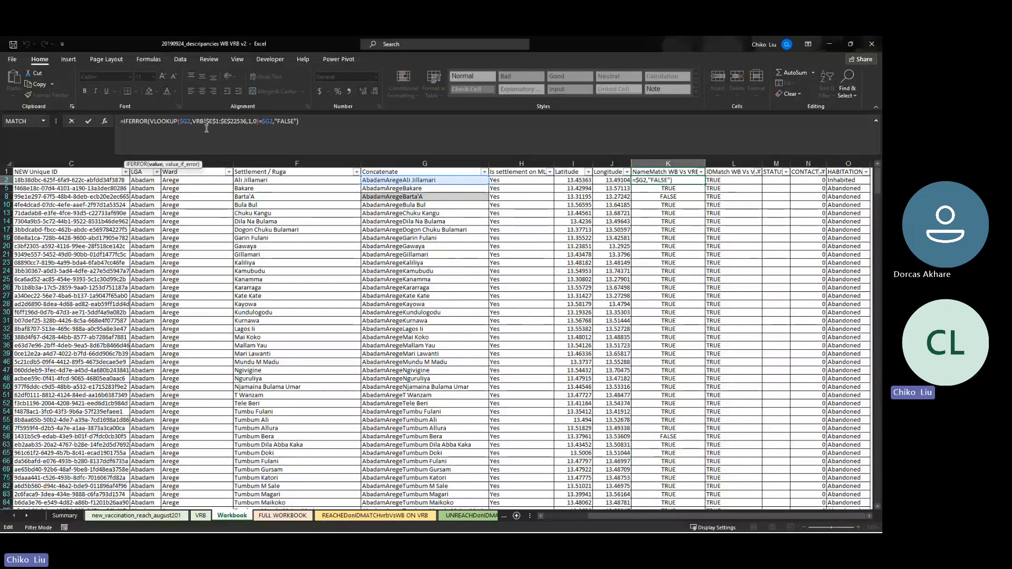
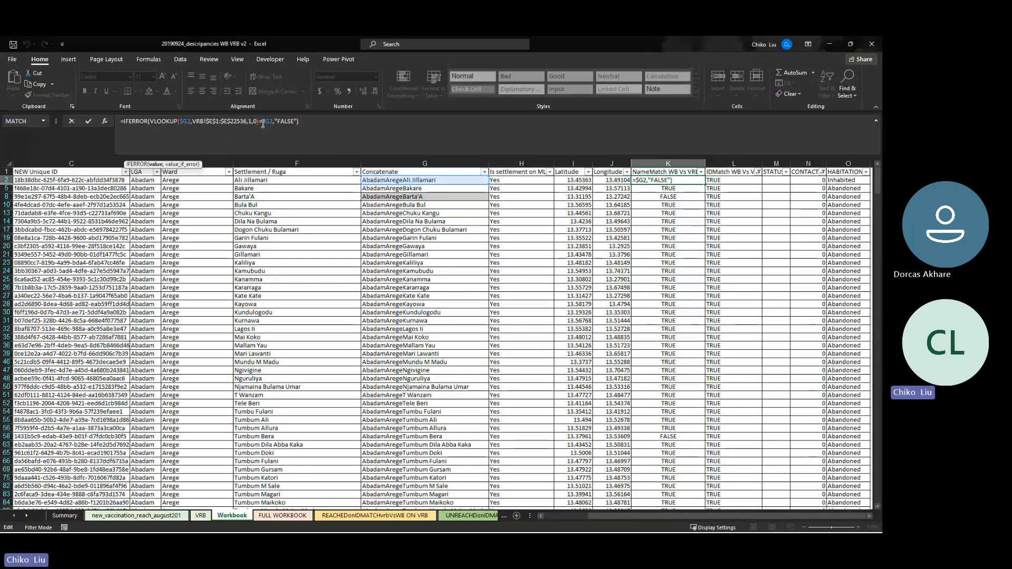
Leave K2's lookup formula unedited and switch to the SOLINA folder in File Explorer
{"action": "key", "text": "Escape"}
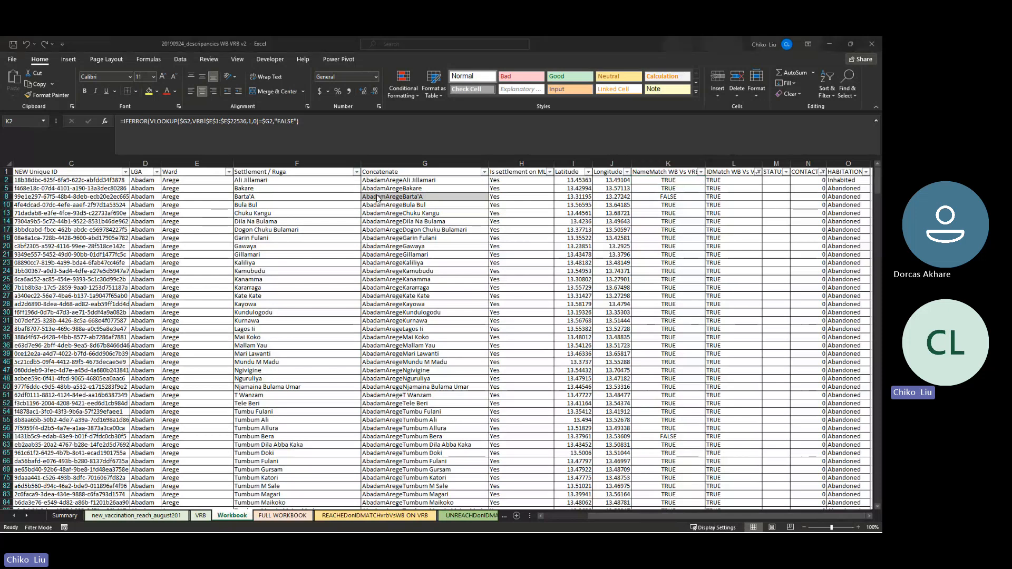
{"action": "key", "text": "alt+Tab"}
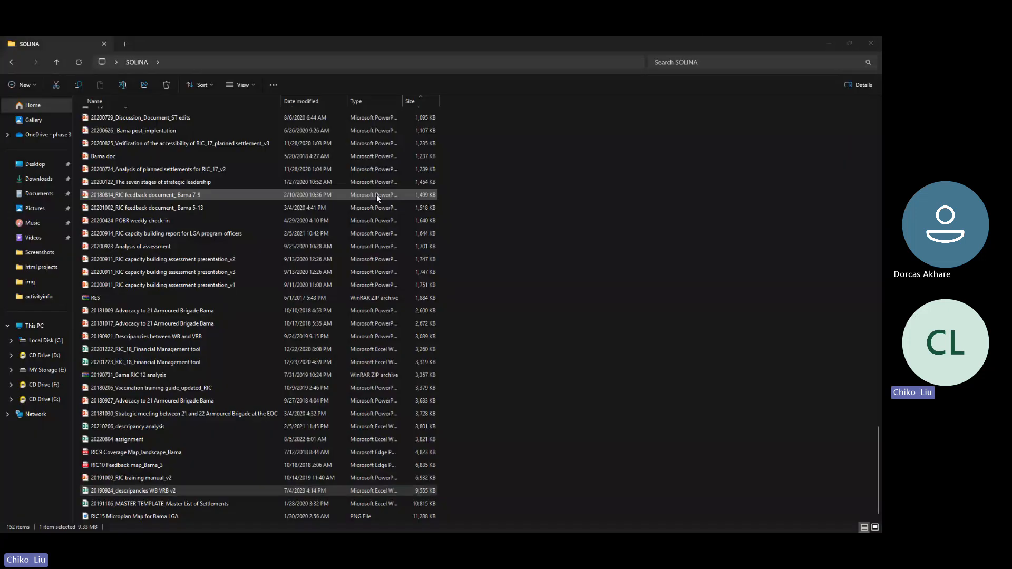
Enter =J27=G27 in I27 of the text join sheet (FALSE), then return to the discrepancies workbook
{"action": "key", "text": "alt+Tab"}
{"action": "left_click", "coordinate": [605, 389]}
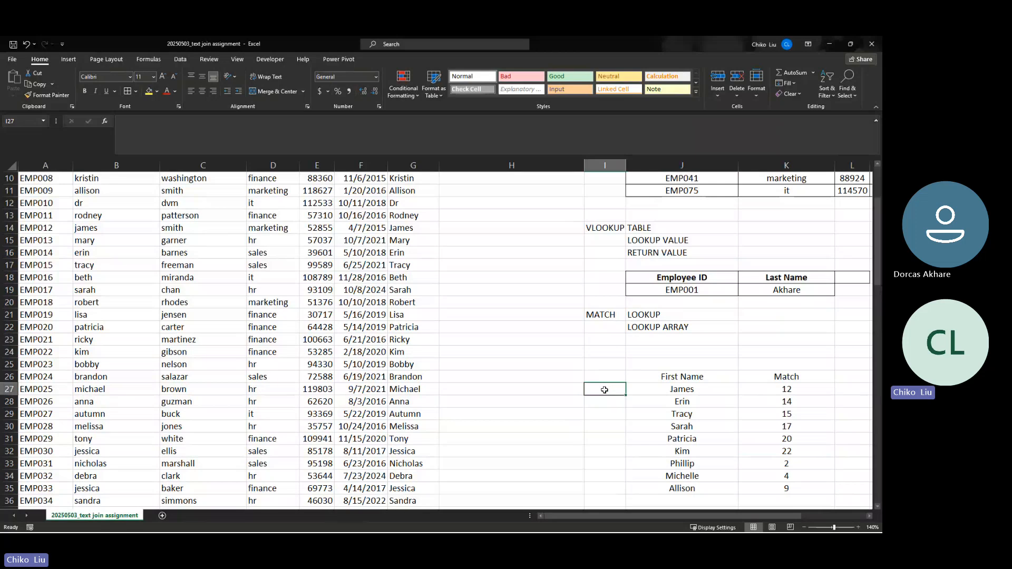
{"action": "type", "text": "="}
{"action": "left_click", "coordinate": [654, 388]}
{"action": "type", "text": "="}
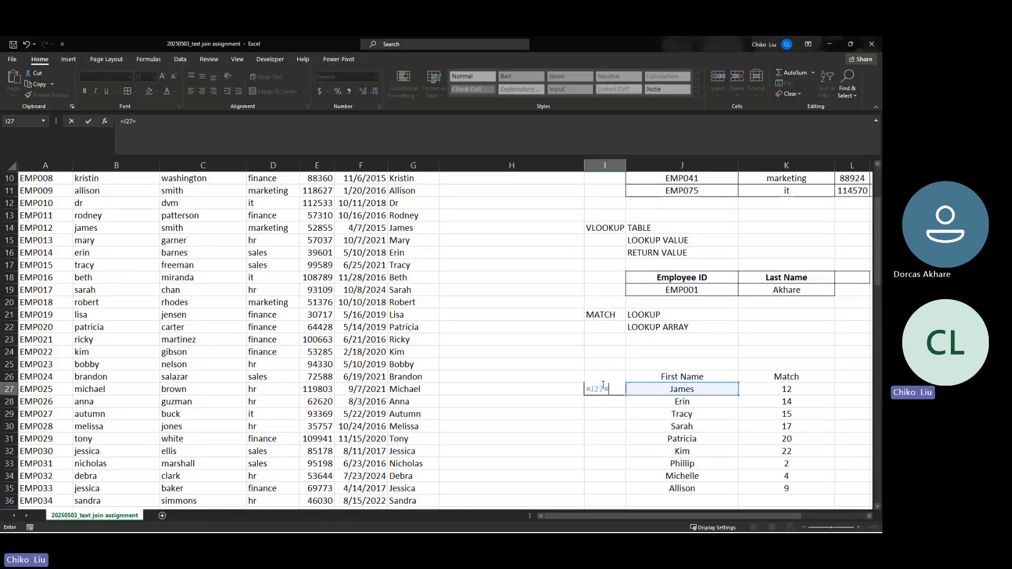
{"action": "left_click", "coordinate": [411, 389]}
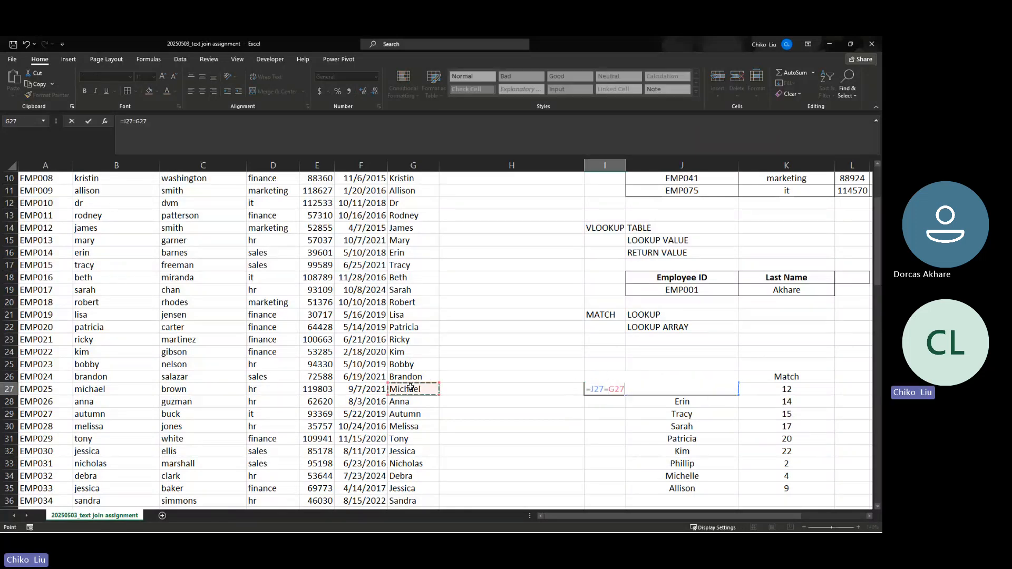
{"action": "key", "text": "ctrl+Return"}
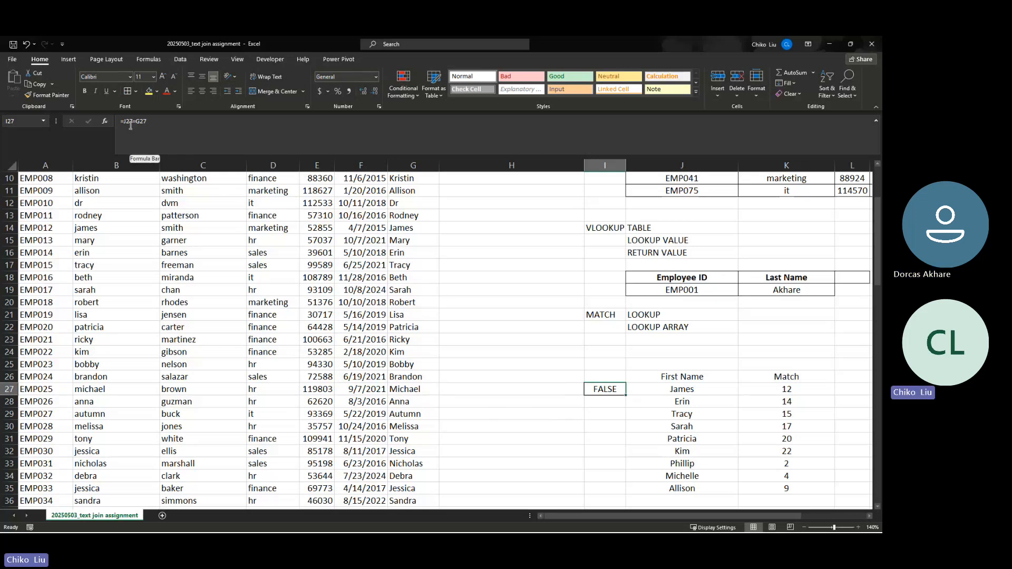
{"action": "key", "text": "alt+Tab"}
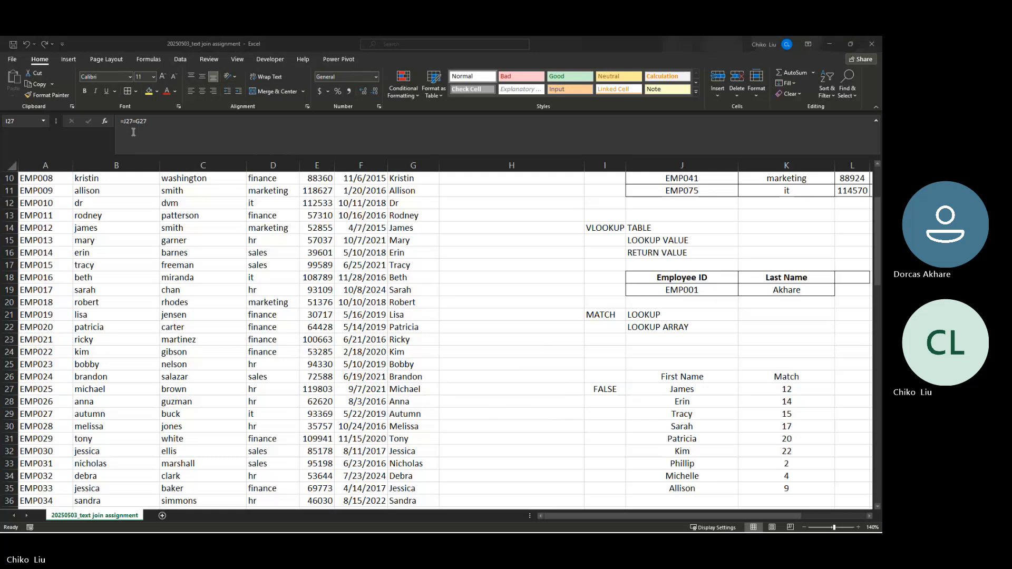
{"action": "left_click", "coordinate": [433, 179]}
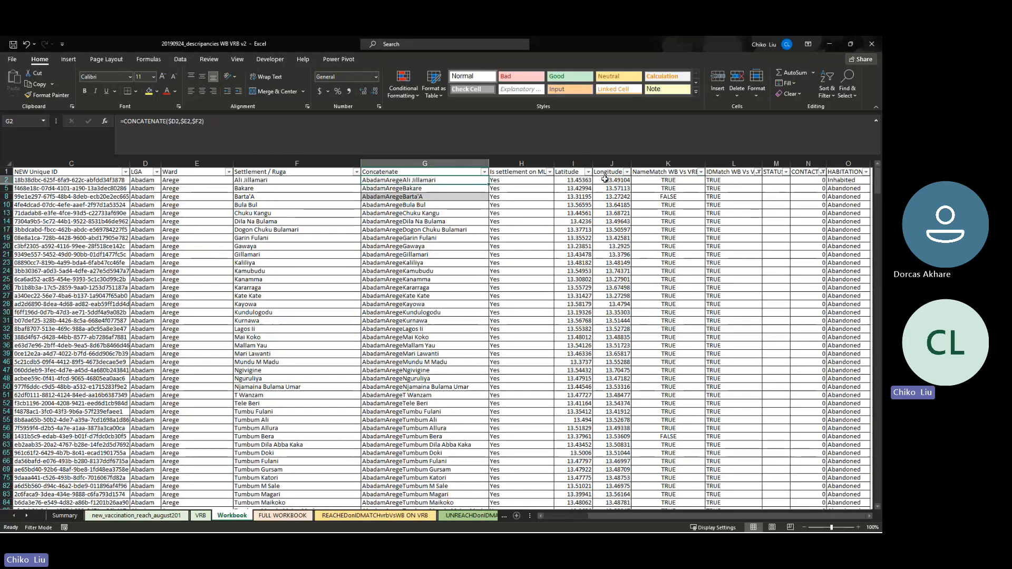
{"action": "left_click", "coordinate": [667, 180]}
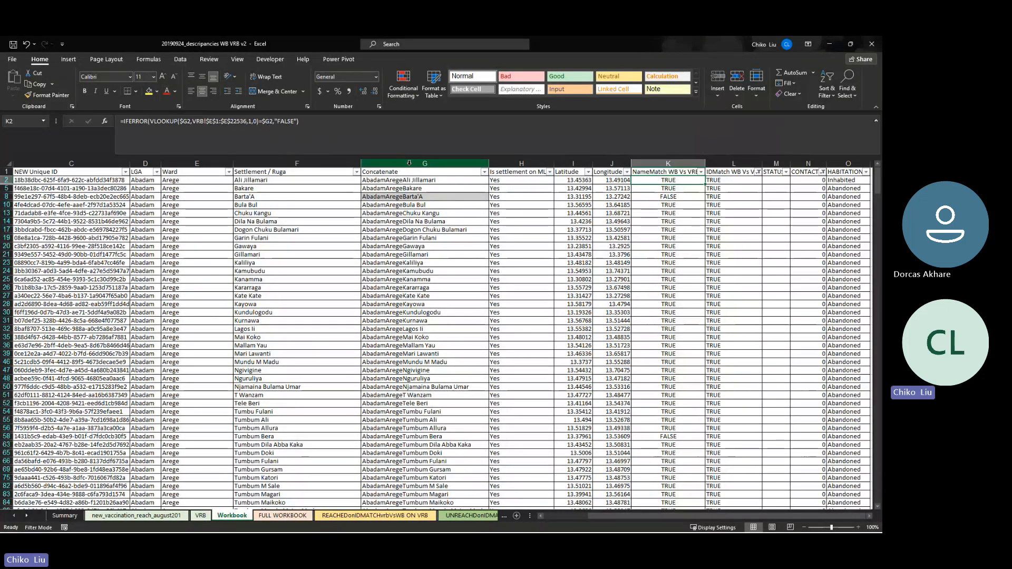
{"action": "left_click", "coordinate": [417, 180]}
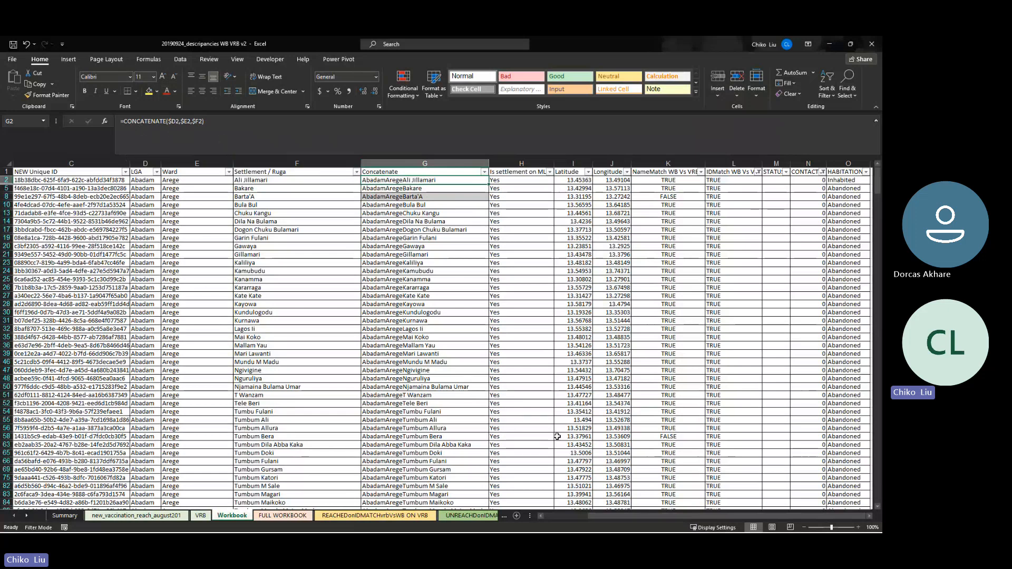
{"action": "left_click_drag", "start_coordinate": [604, 517], "coordinate": [577, 513]}
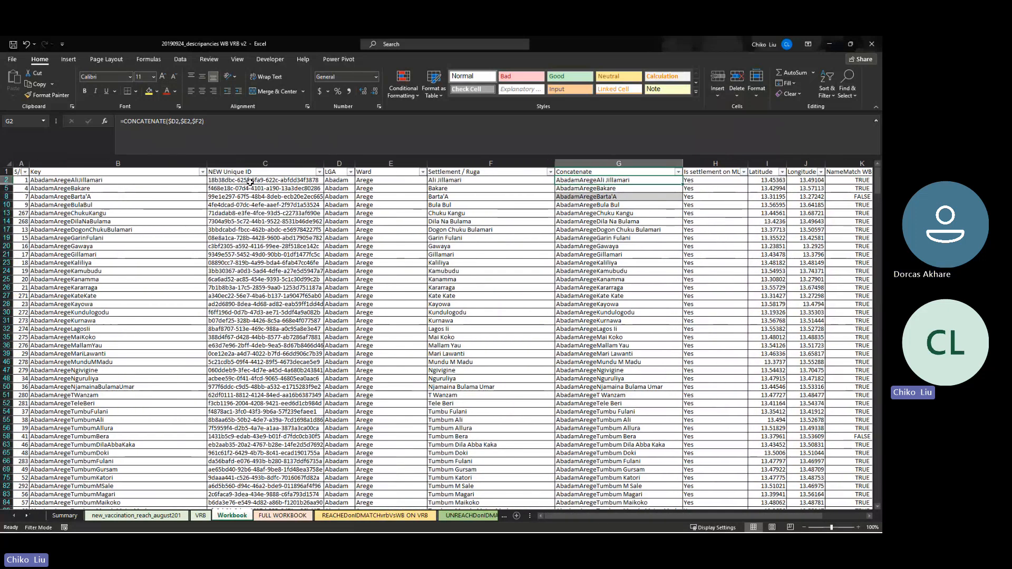
{"action": "left_click_drag", "start_coordinate": [251, 182], "coordinate": [255, 245]}
{"action": "left_click", "coordinate": [255, 205]}
{"action": "key", "text": "ctrl+c"}
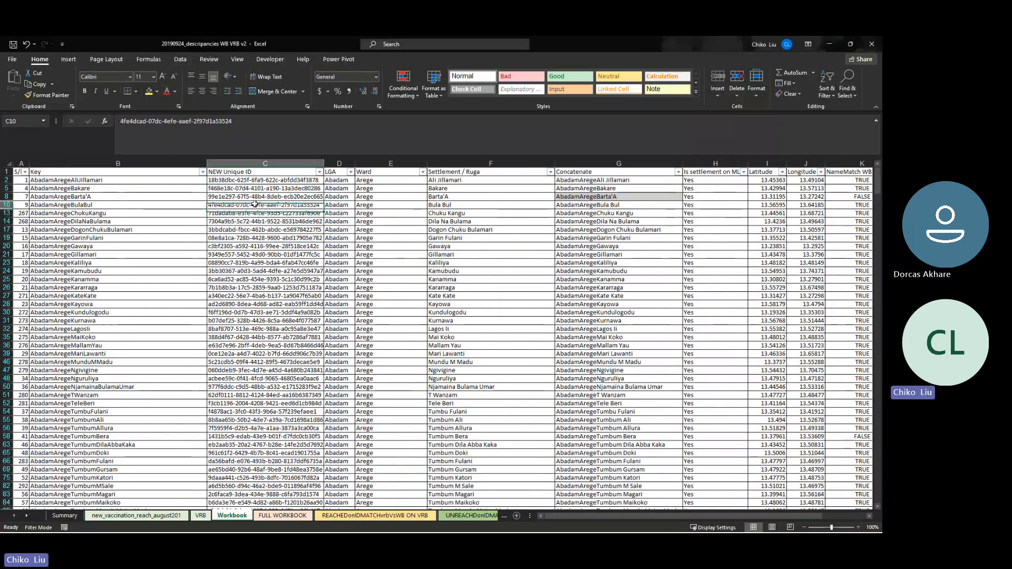
{"action": "left_click", "coordinate": [564, 181]}
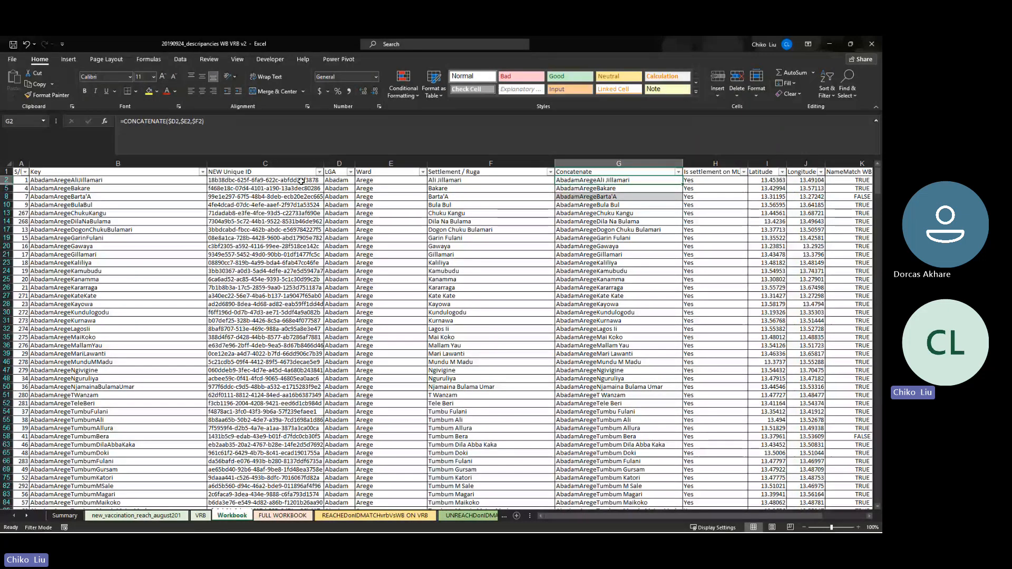
{"action": "left_click", "coordinate": [335, 181]}
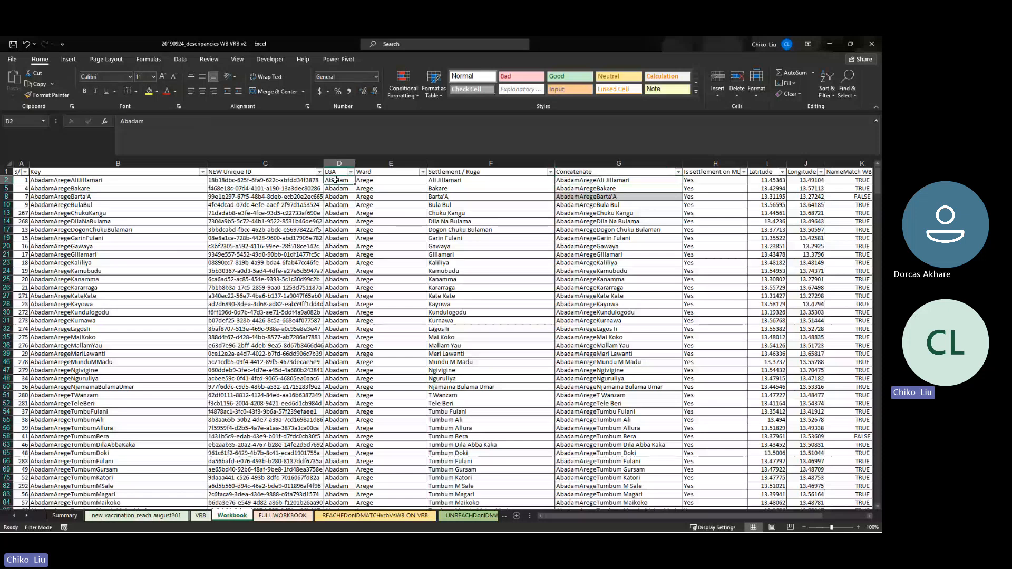
{"action": "left_click", "coordinate": [362, 195]}
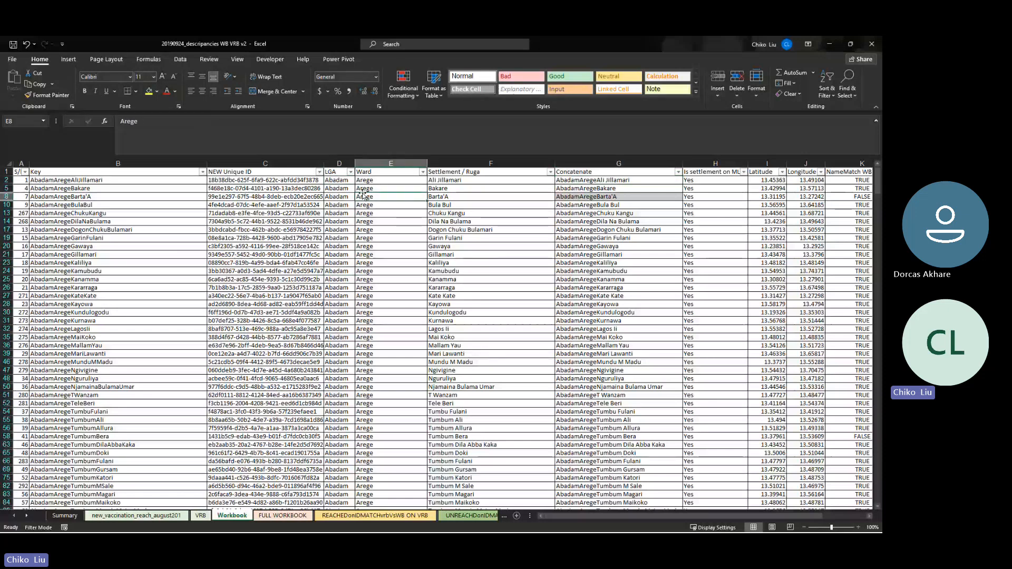
{"action": "left_click", "coordinate": [457, 182]}
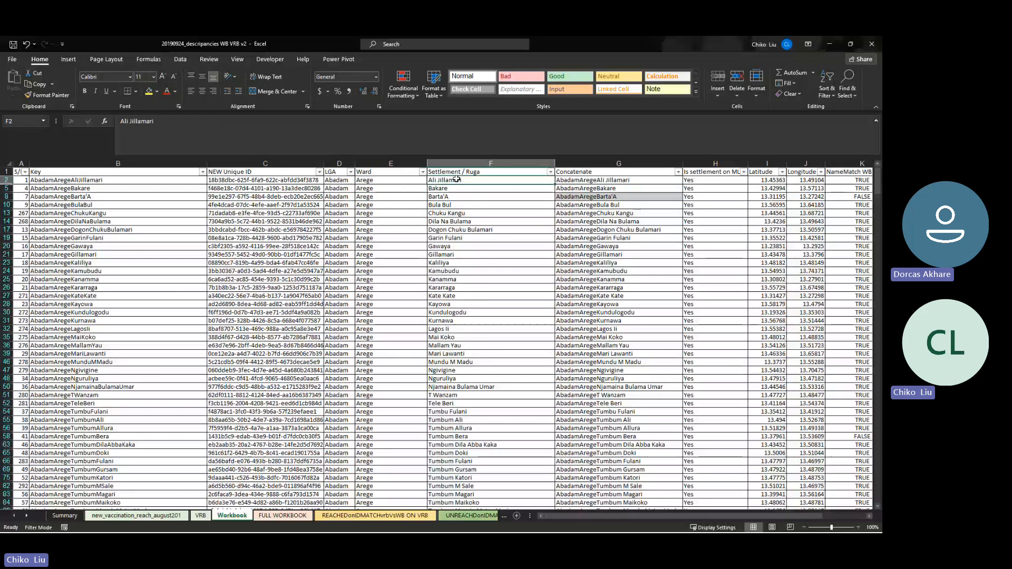
{"action": "left_click_drag", "start_coordinate": [348, 180], "coordinate": [434, 186]}
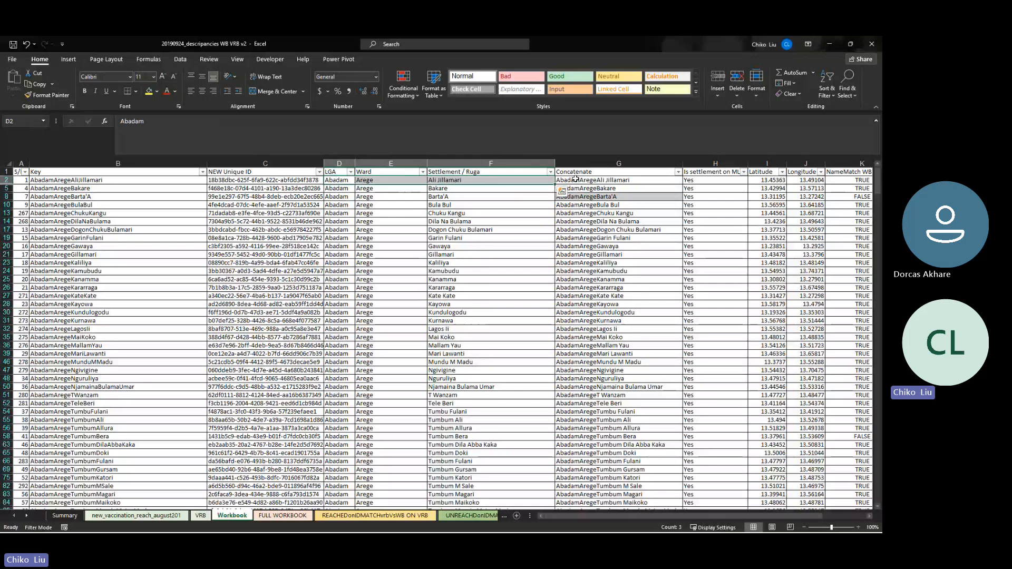
{"action": "left_click", "coordinate": [576, 180]}
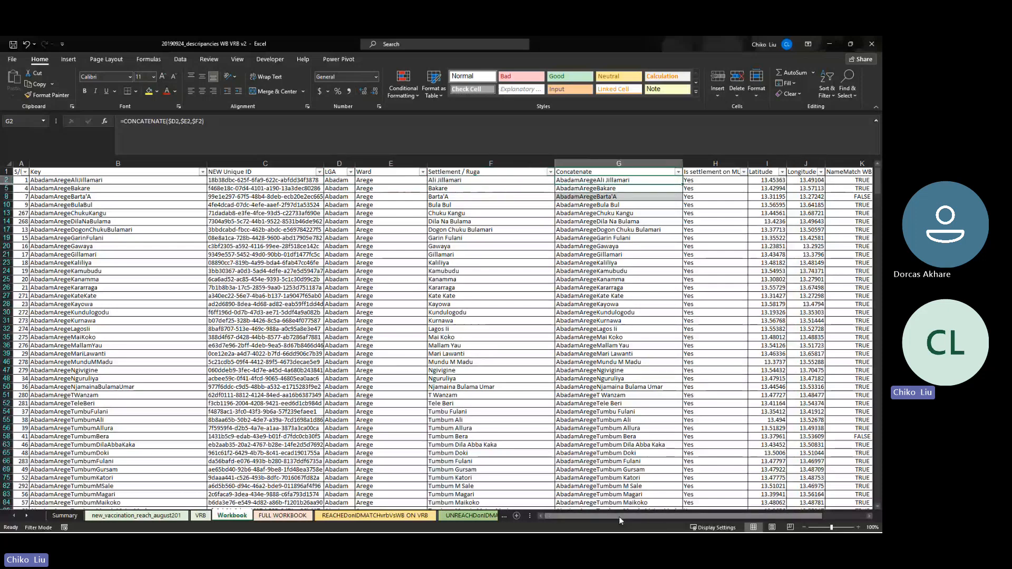
{"action": "left_click_drag", "start_coordinate": [619, 517], "coordinate": [659, 529]}
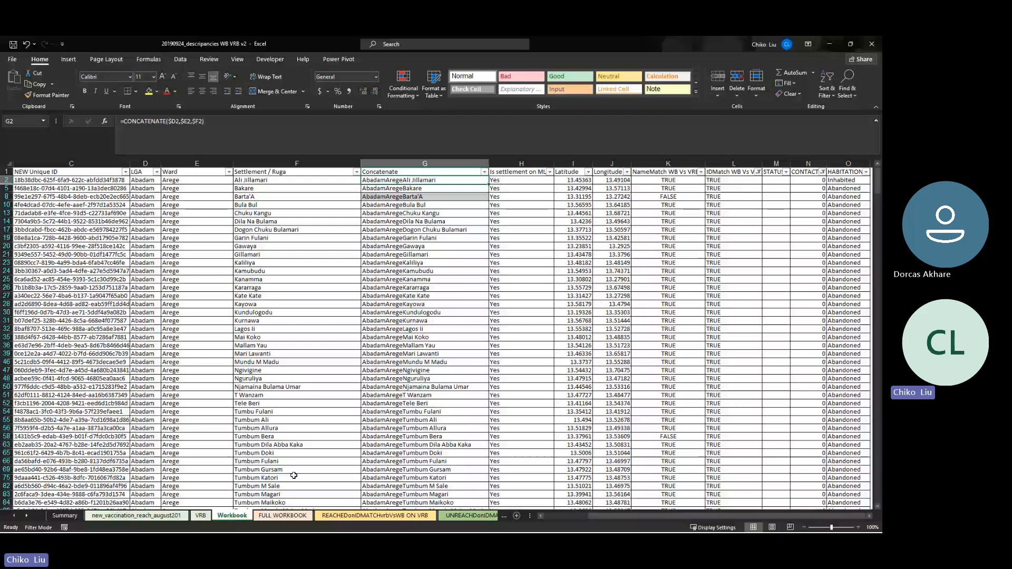
On the VRB sheet, go to the top and autofit columns F and G
{"action": "left_click", "coordinate": [201, 515]}
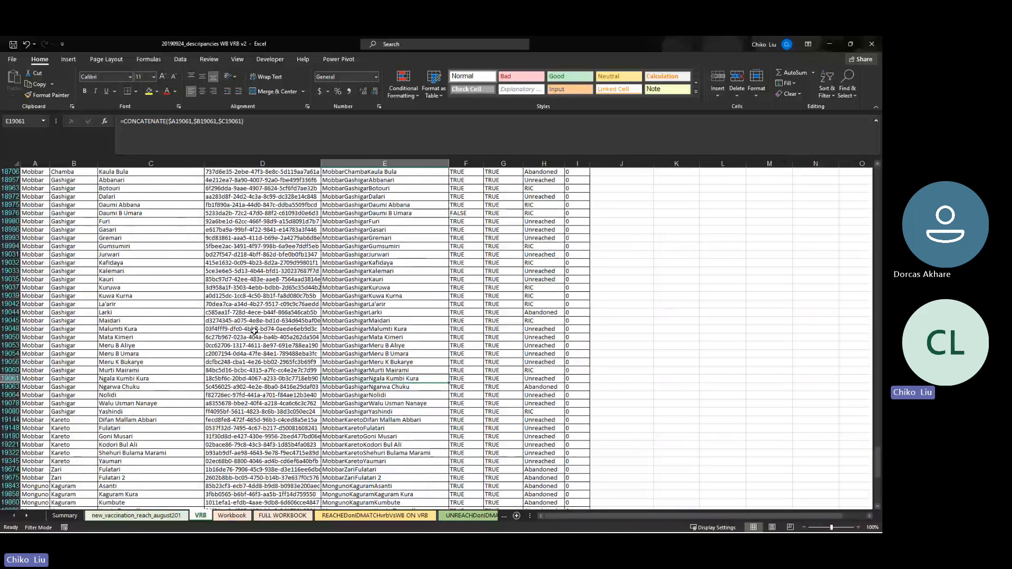
{"action": "left_click", "coordinate": [355, 272]}
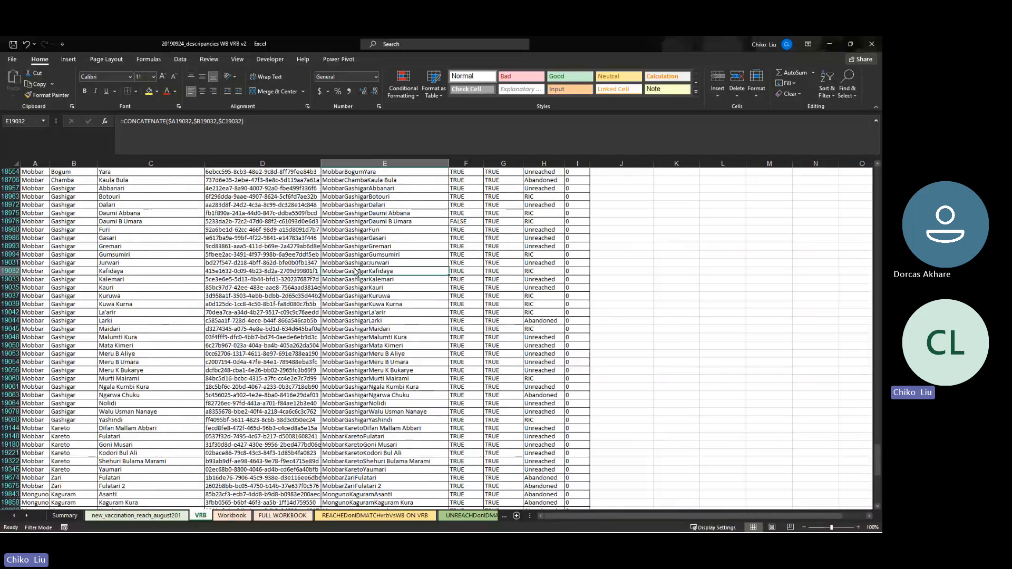
{"action": "key", "text": "ctrl+Up"}
{"action": "key", "text": "Down"}
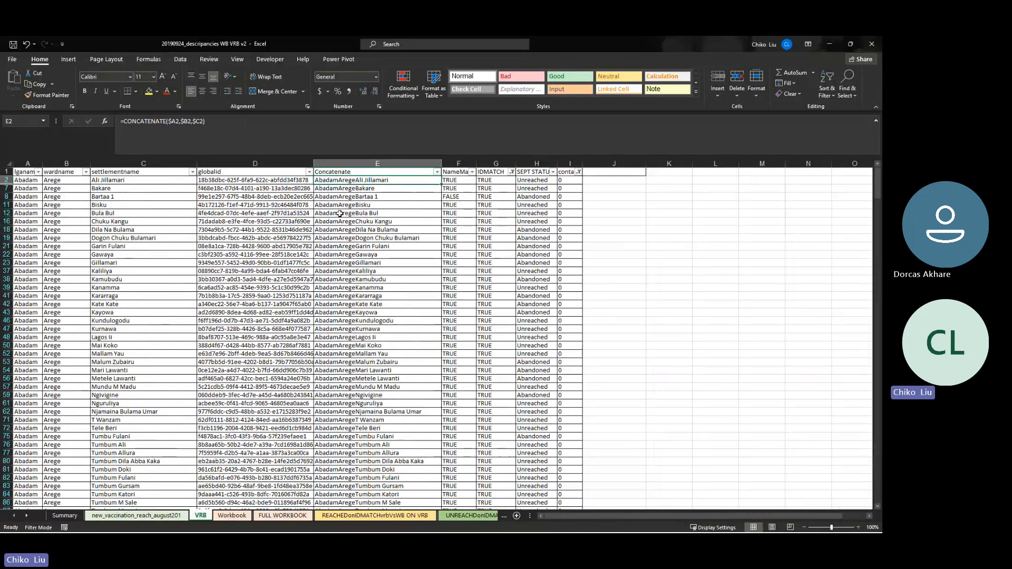
{"action": "double_click", "coordinate": [474, 164]}
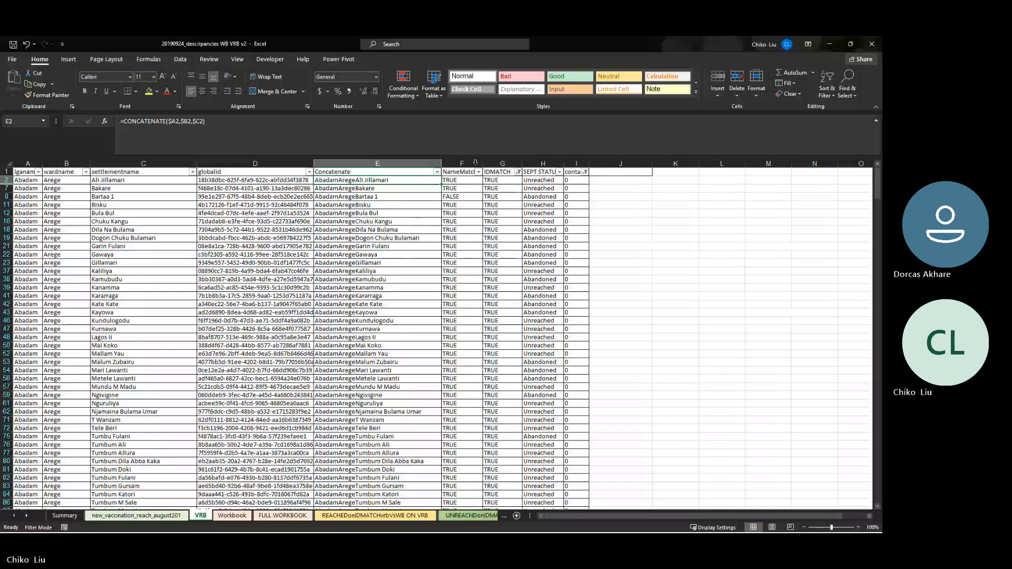
{"action": "double_click", "coordinate": [522, 164]}
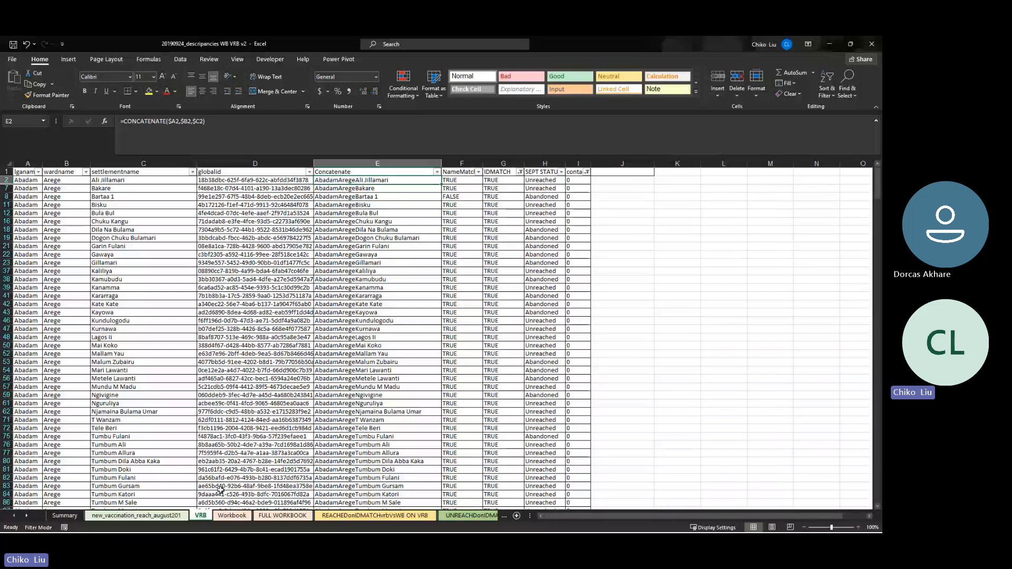
Compare the F2 lookup and row 8 concatenate formulas across Workbook and VRB, ending on VRB
{"action": "key", "text": "ctrl+Page_Down"}
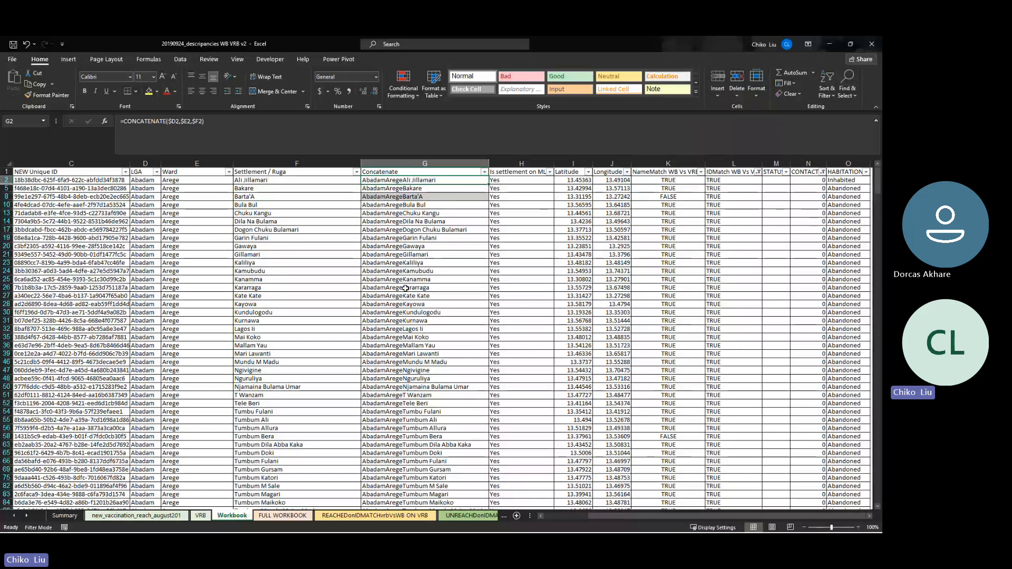
{"action": "left_click", "coordinate": [200, 515]}
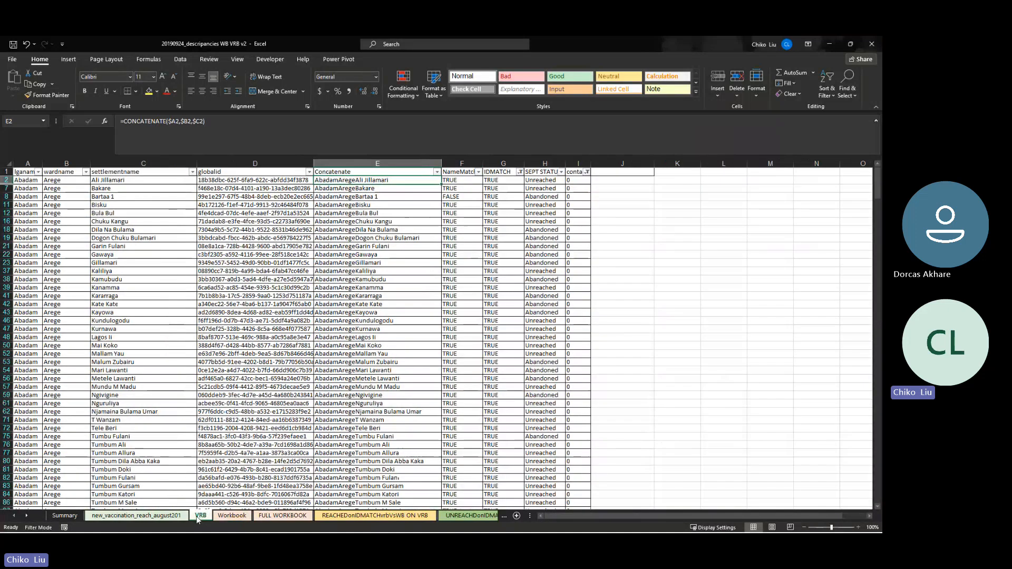
{"action": "left_click", "coordinate": [449, 181]}
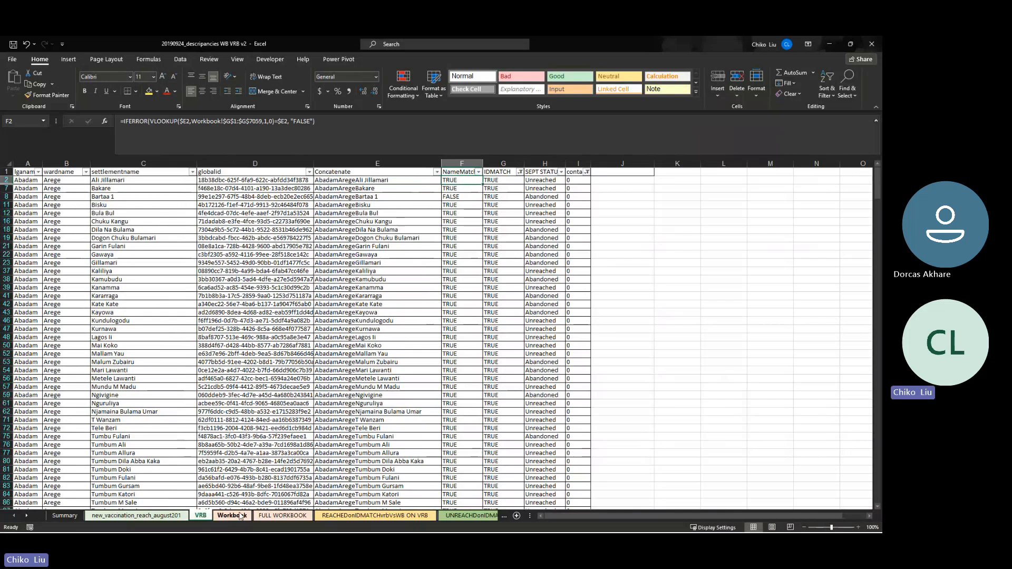
{"action": "left_click", "coordinate": [240, 515]}
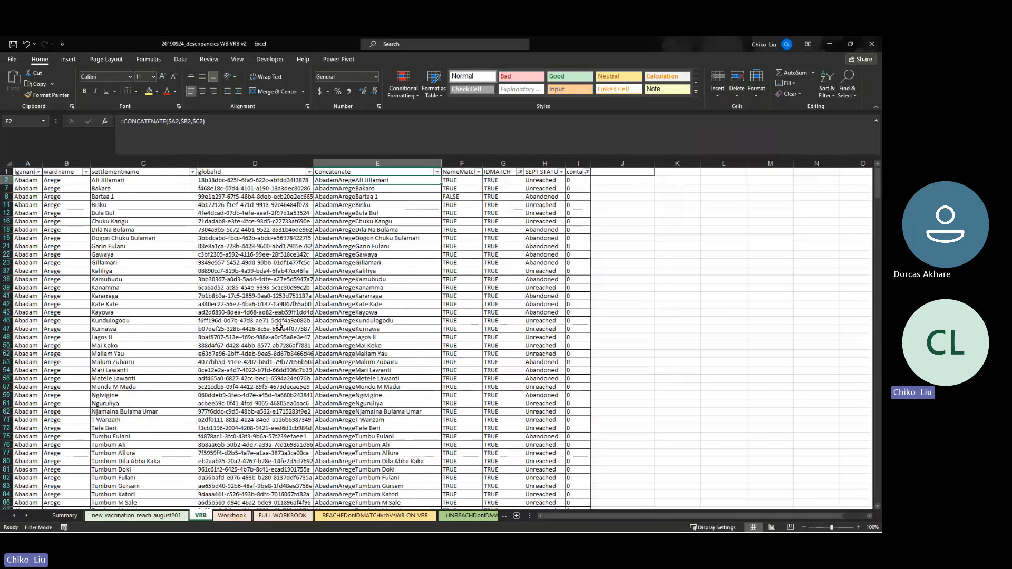
{"action": "left_click", "coordinate": [248, 516]}
{"action": "left_click", "coordinate": [428, 196]}
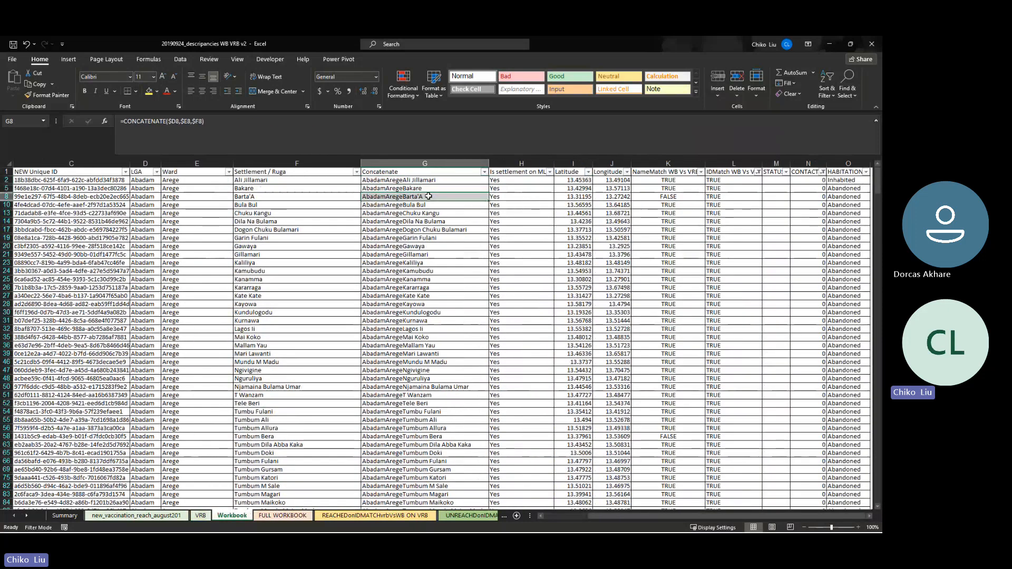
{"action": "left_click", "coordinate": [202, 515]}
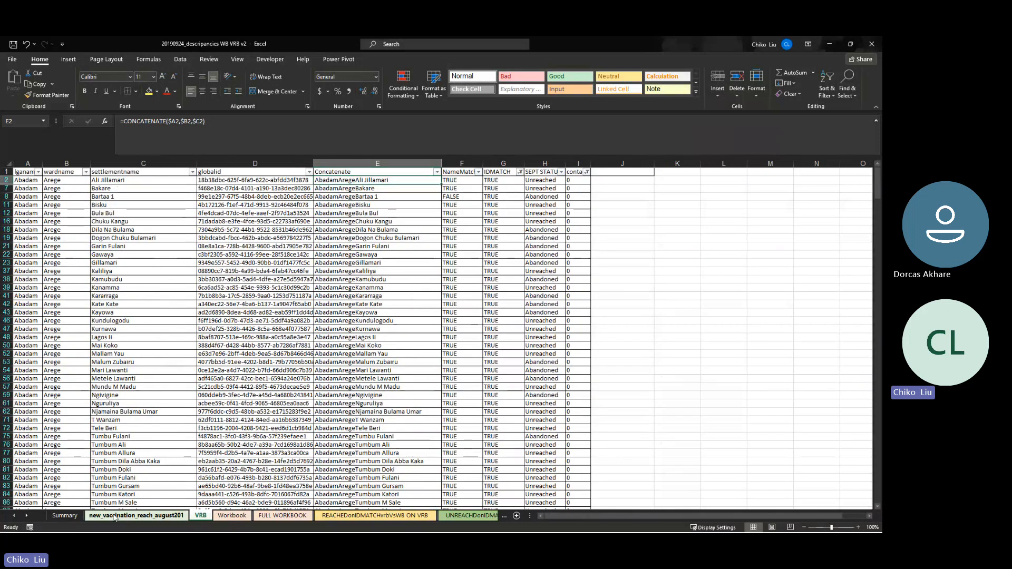
Flip through the new_vaccination and Summary sheets, then select Workbook rows 6754–7081 to count them
{"action": "left_click", "coordinate": [115, 517]}
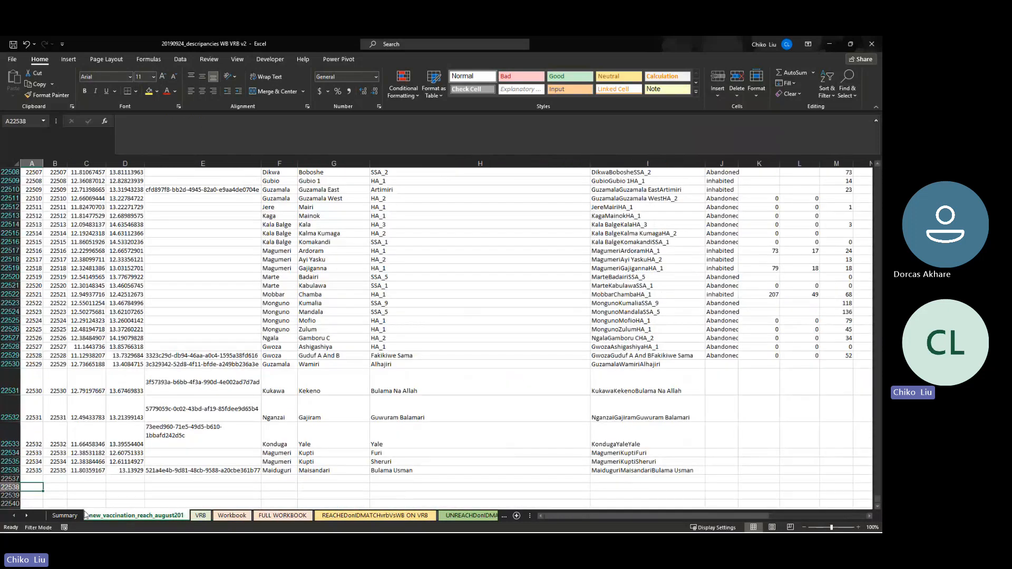
{"action": "left_click", "coordinate": [83, 515]}
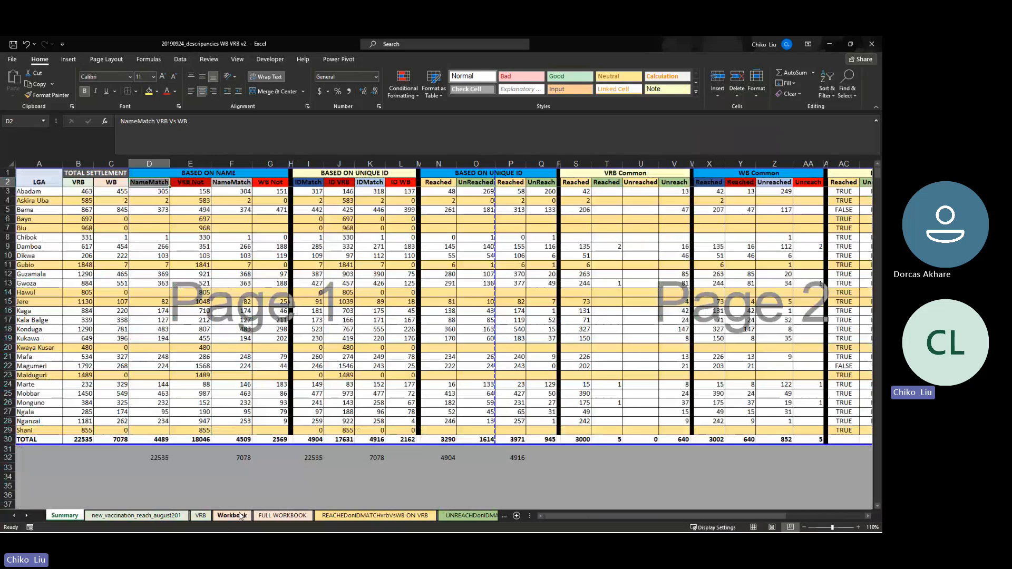
{"action": "left_click", "coordinate": [241, 515]}
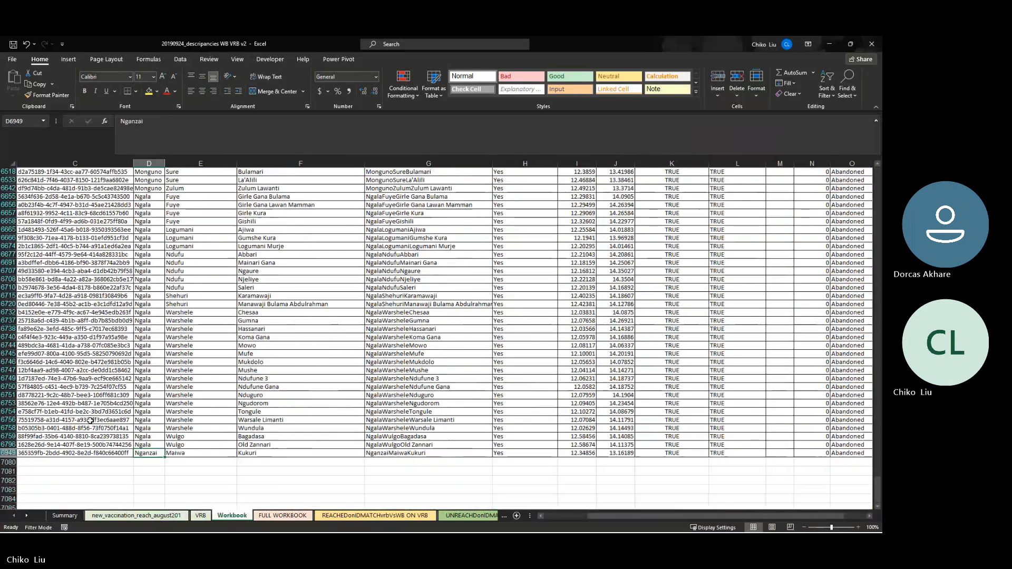
{"action": "scroll", "coordinate": [91, 420], "scroll_direction": "down", "scroll_amount": 1}
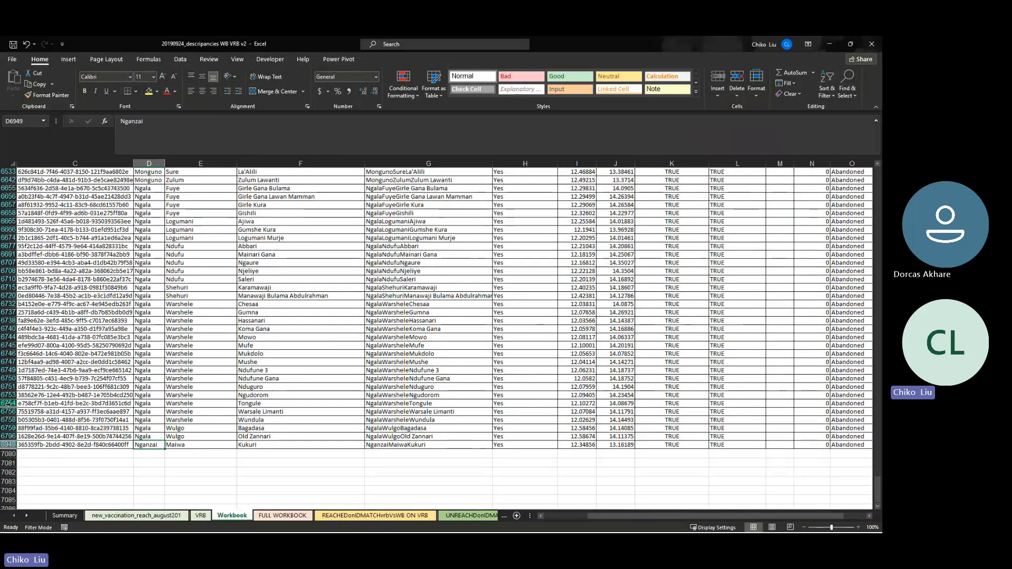
{"action": "left_click_drag", "start_coordinate": [9, 403], "coordinate": [51, 466]}
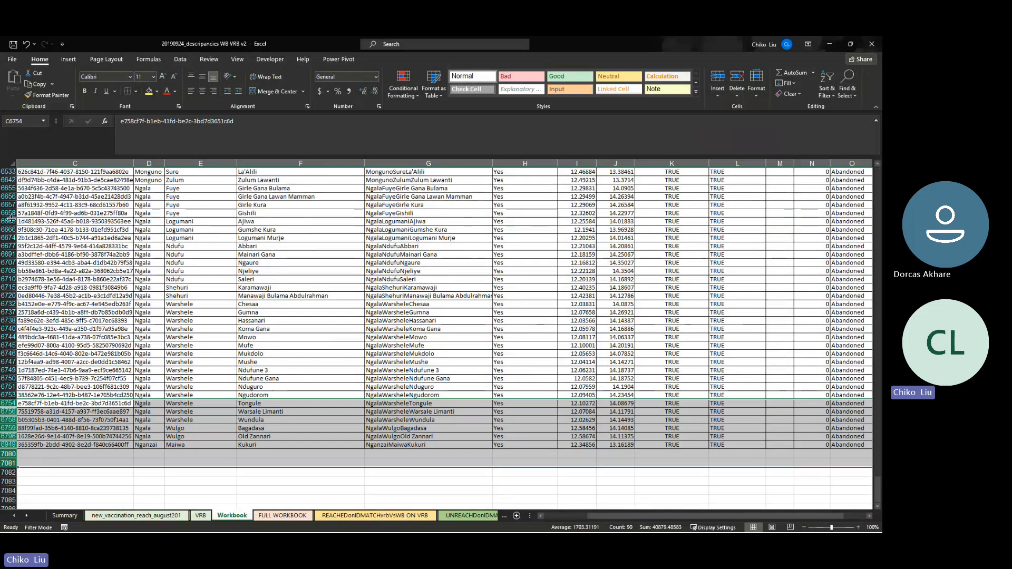
{"action": "scroll", "coordinate": [11, 218], "scroll_direction": "up", "scroll_amount": 4}
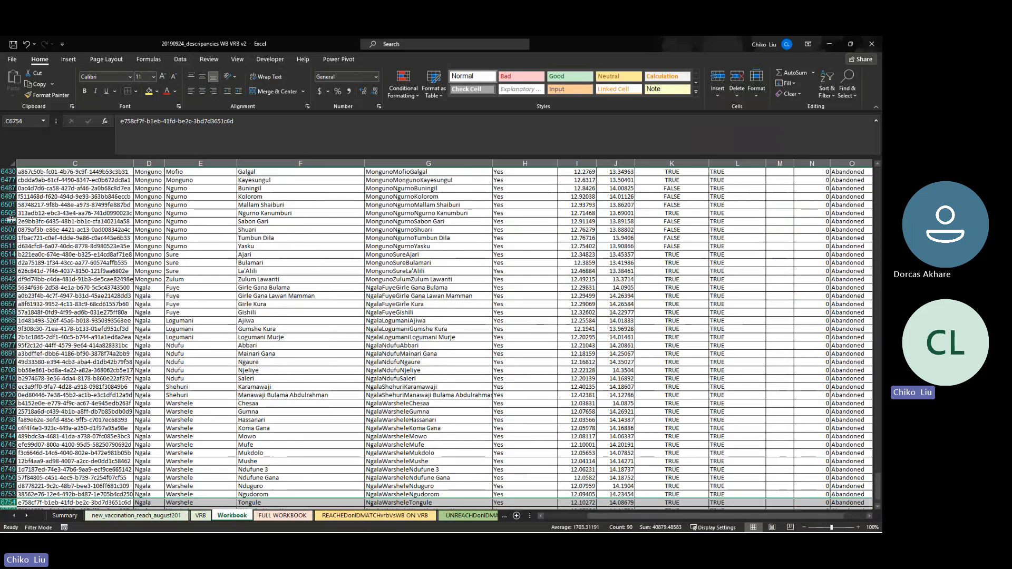
Jump to the top of the Workbook table, then return to the Summary sheet
{"action": "key", "text": "ctrl+Up"}
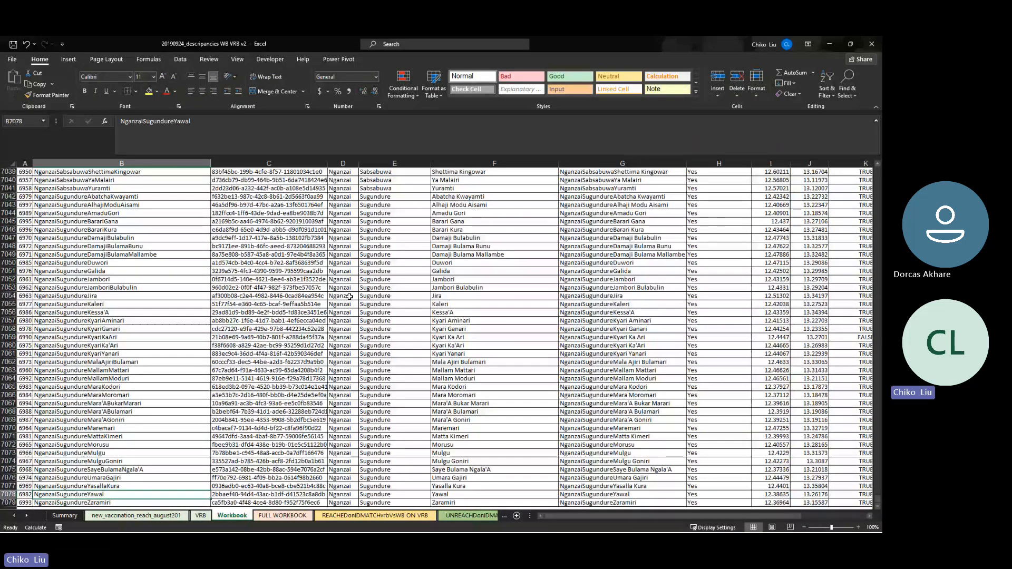
{"action": "key", "text": "Down"}
{"action": "key", "text": "Down"}
{"action": "key", "text": "Down"}
{"action": "key", "text": "Down"}
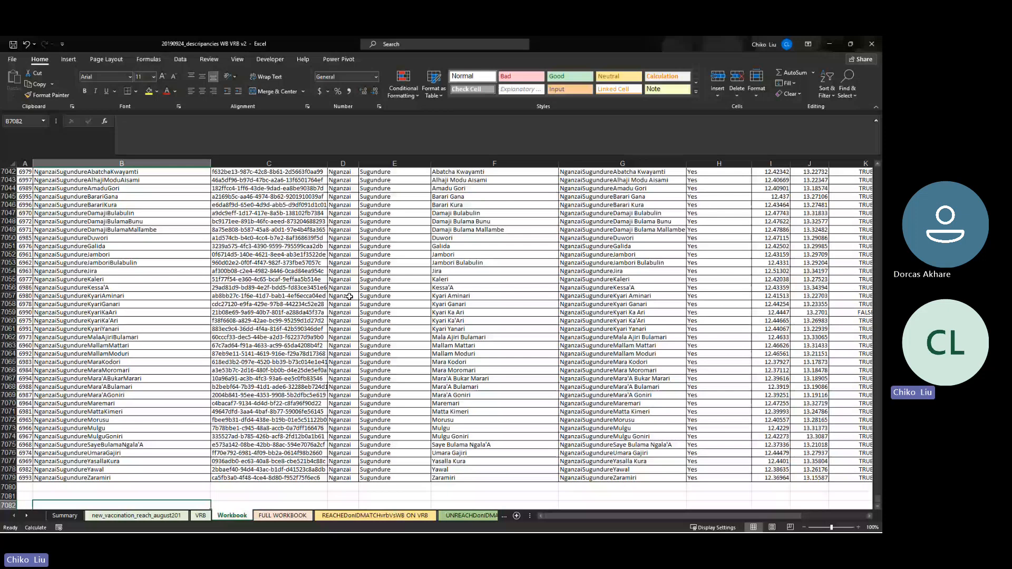
{"action": "left_click", "coordinate": [66, 516]}
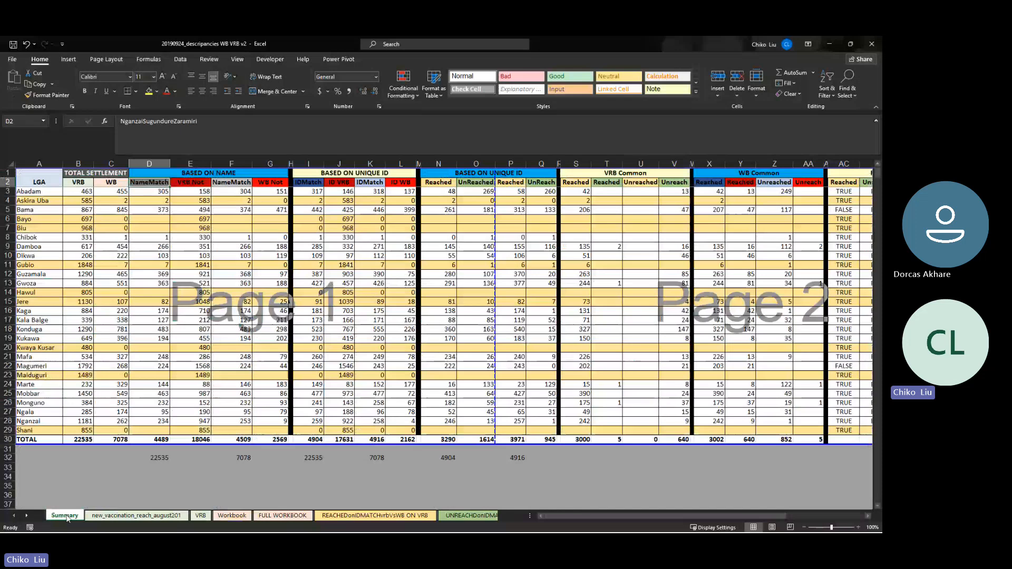
{"action": "left_click", "coordinate": [201, 515]}
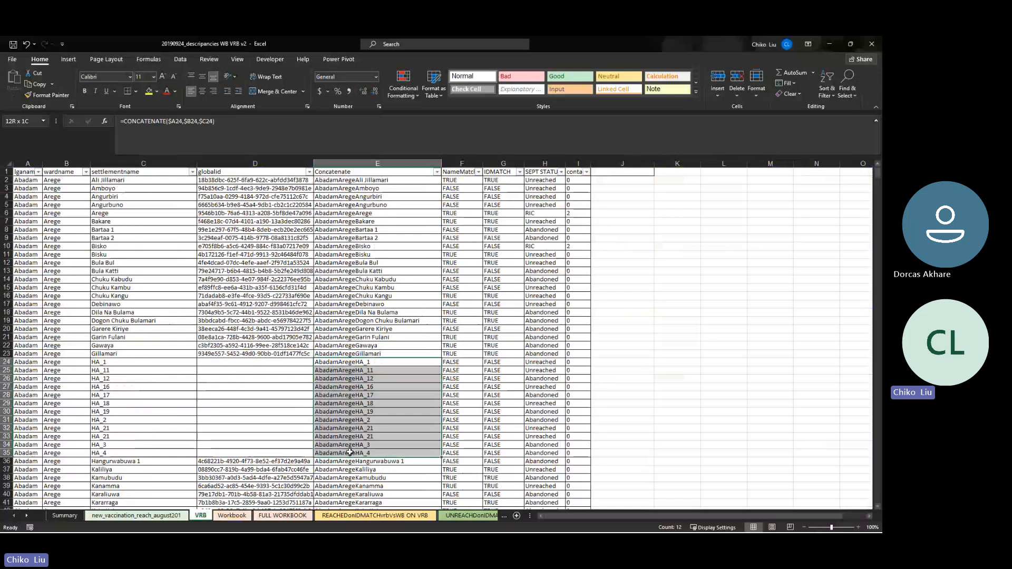
{"action": "left_click", "coordinate": [31, 353]}
{"action": "key", "text": "ctrl+Down"}
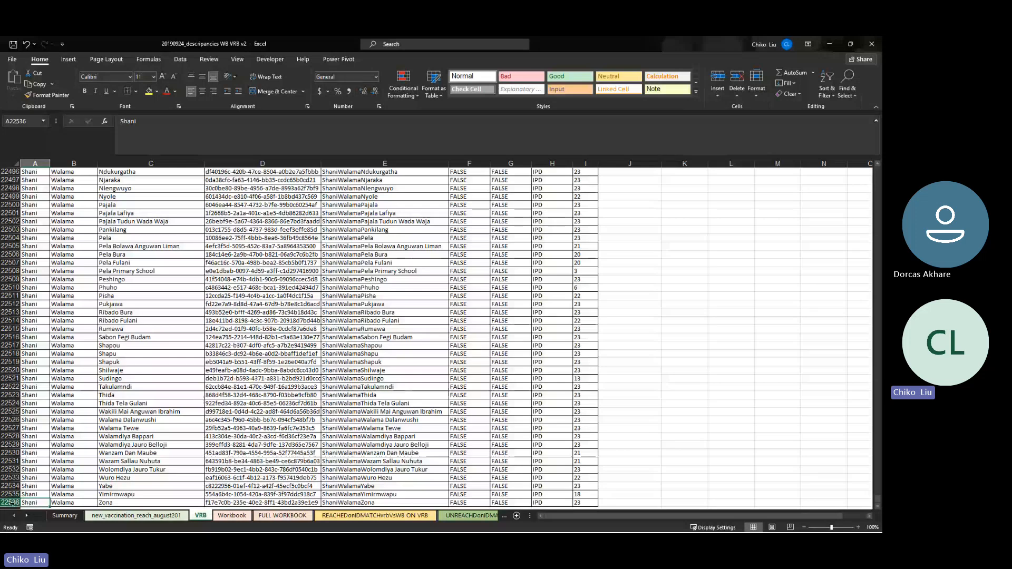
{"action": "left_click", "coordinate": [64, 516]}
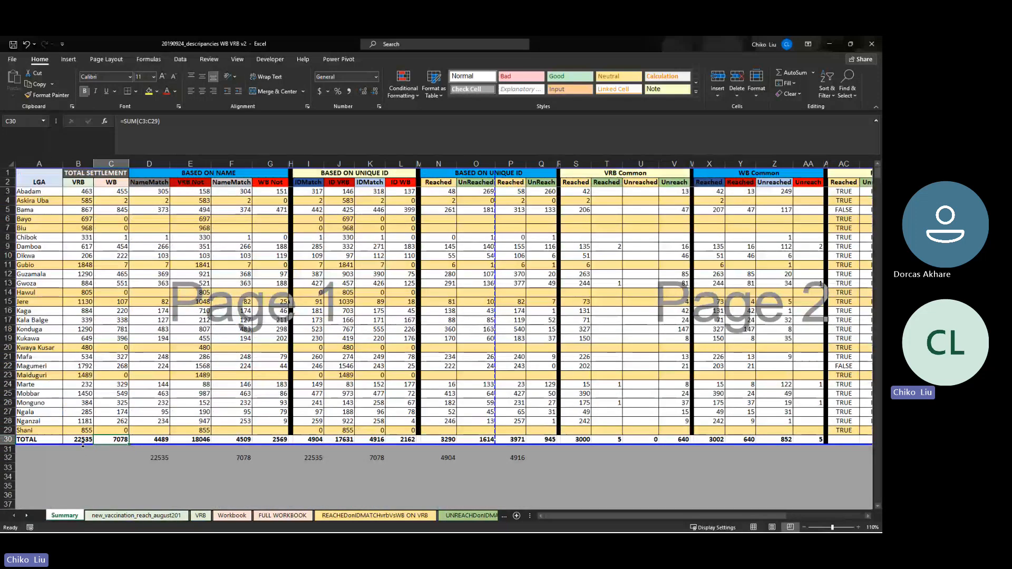
{"action": "left_click", "coordinate": [82, 442]}
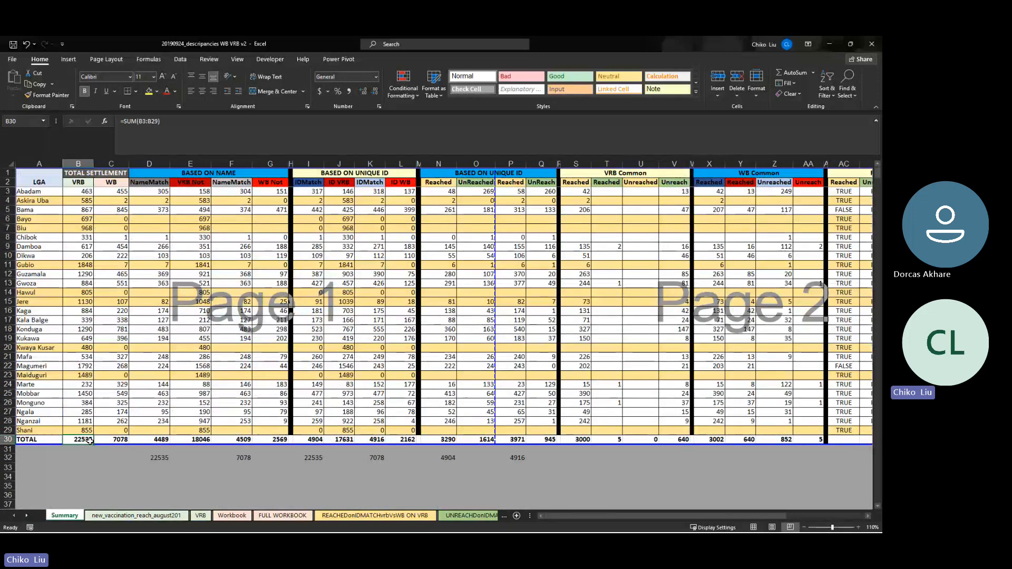
{"action": "left_click", "coordinate": [220, 175]}
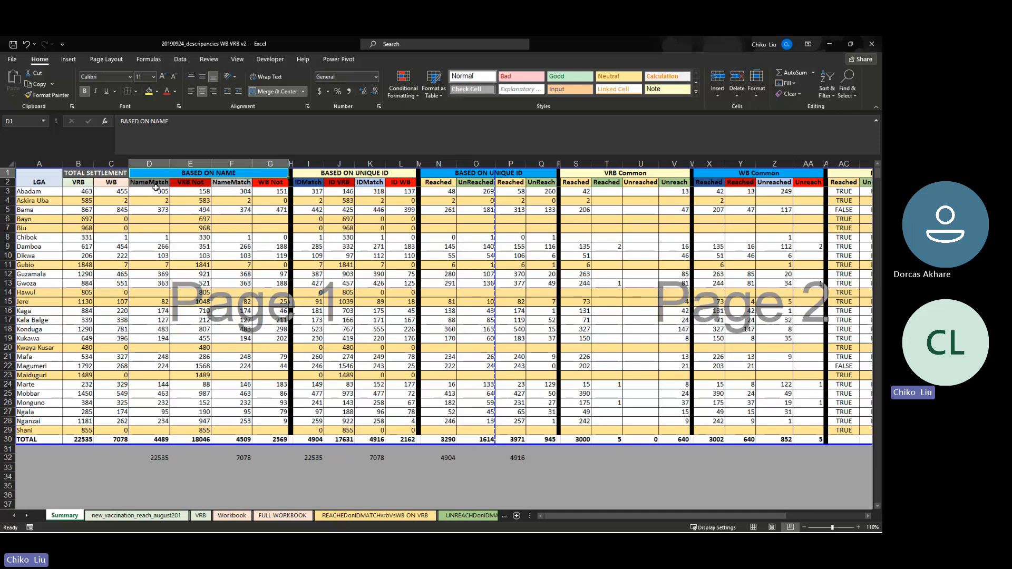
{"action": "left_click", "coordinate": [150, 183]}
{"action": "left_click", "coordinate": [153, 191]}
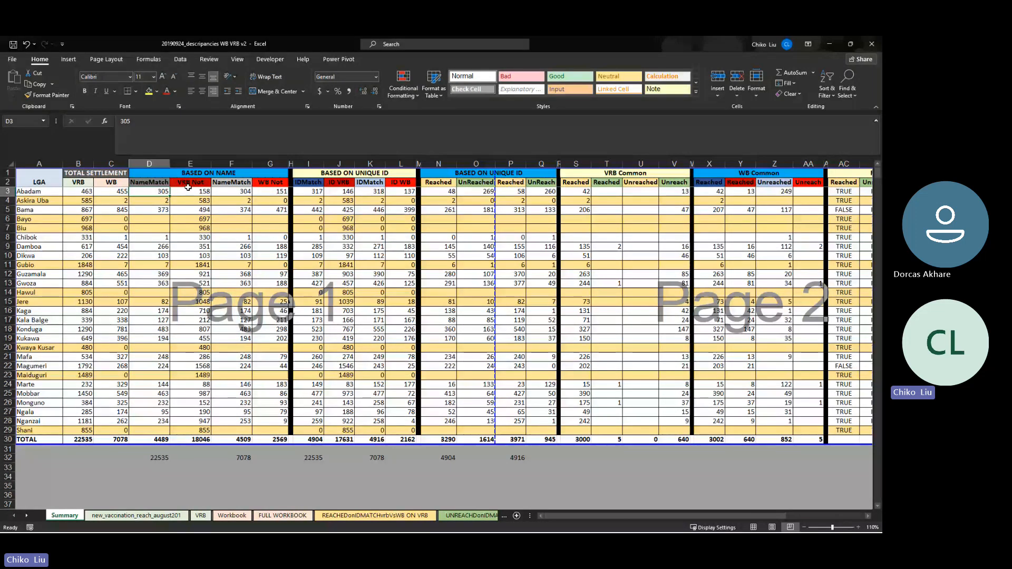
{"action": "left_click", "coordinate": [225, 194]}
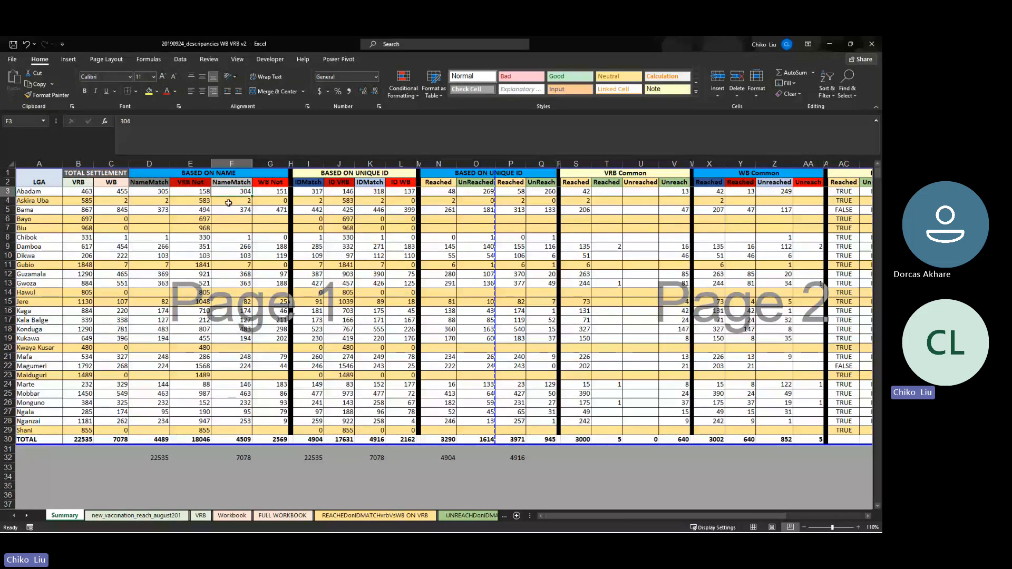
{"action": "key", "text": "Up"}
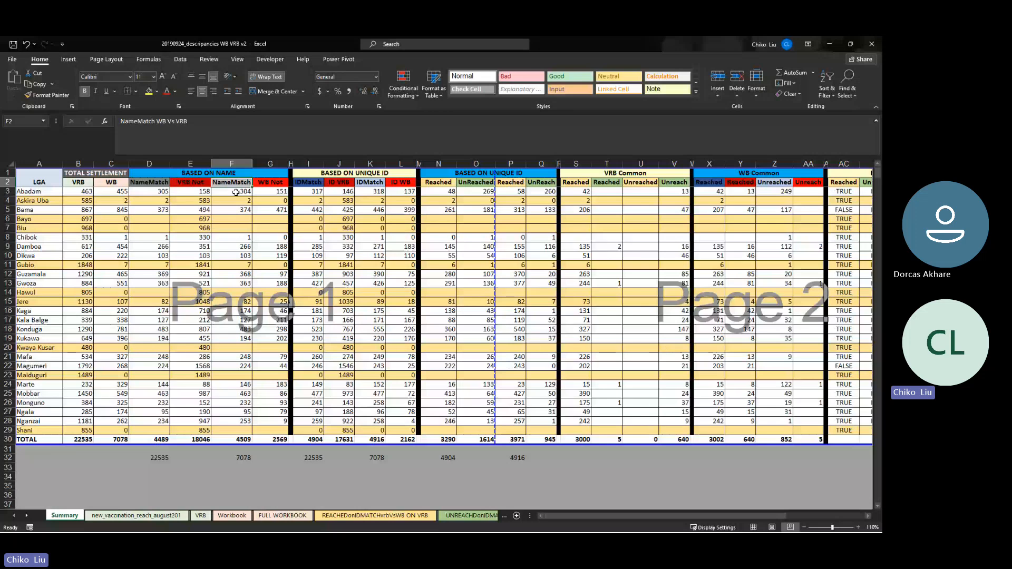
{"action": "left_click", "coordinate": [161, 192]}
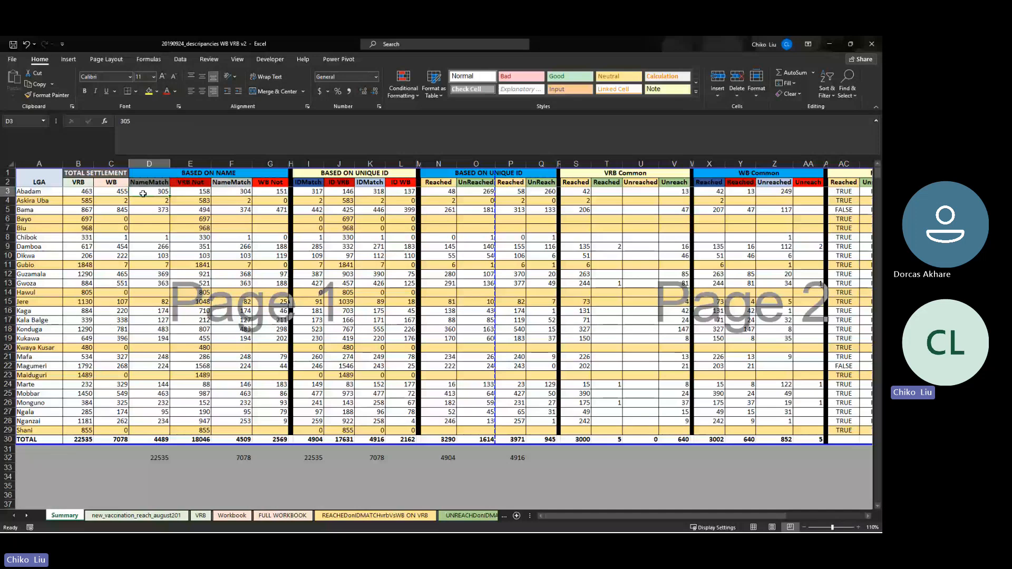
{"action": "left_click", "coordinate": [199, 194]}
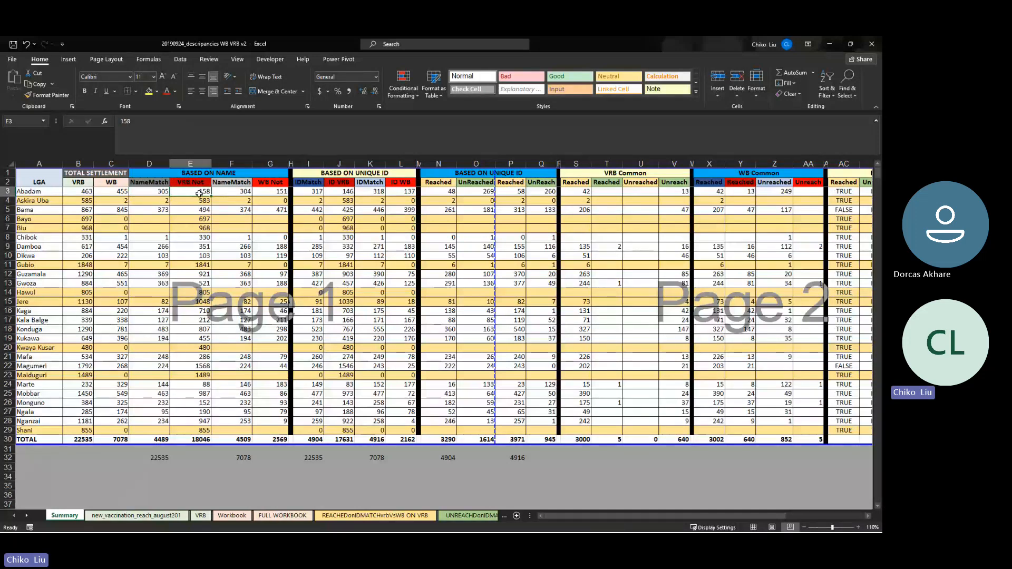
{"action": "left_click", "coordinate": [267, 193]}
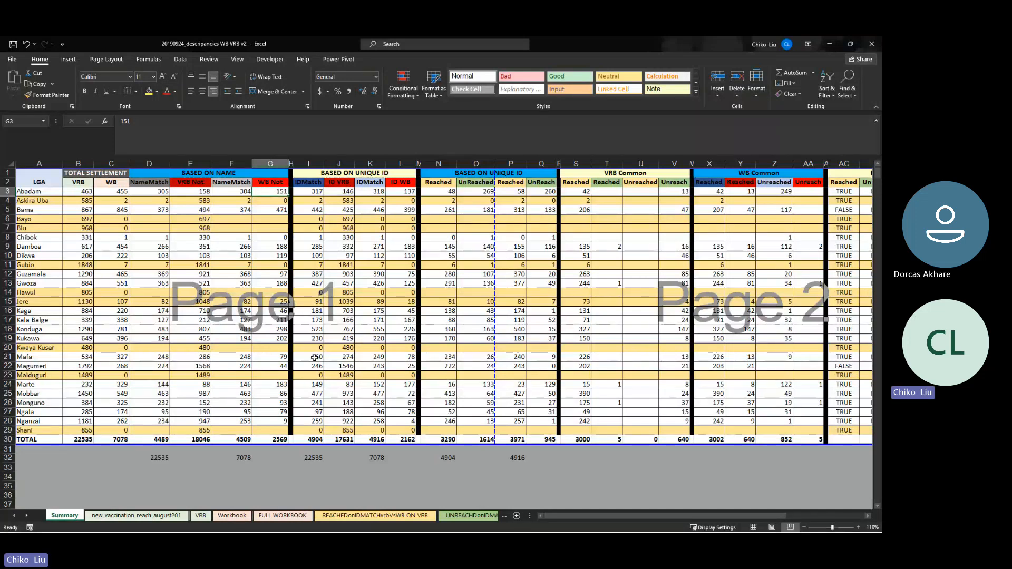
{"action": "left_click", "coordinate": [641, 174]}
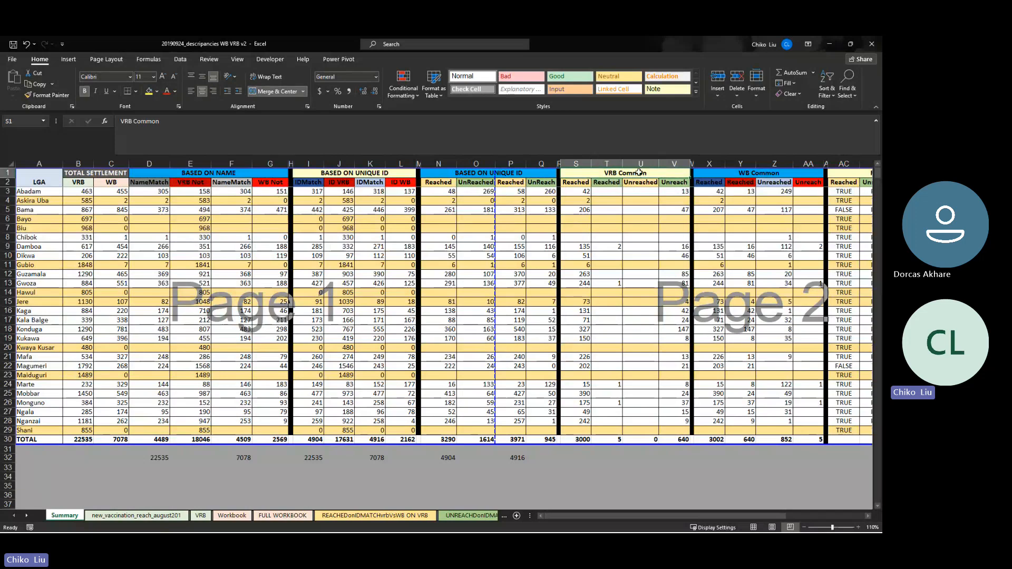
{"action": "left_click", "coordinate": [732, 175]}
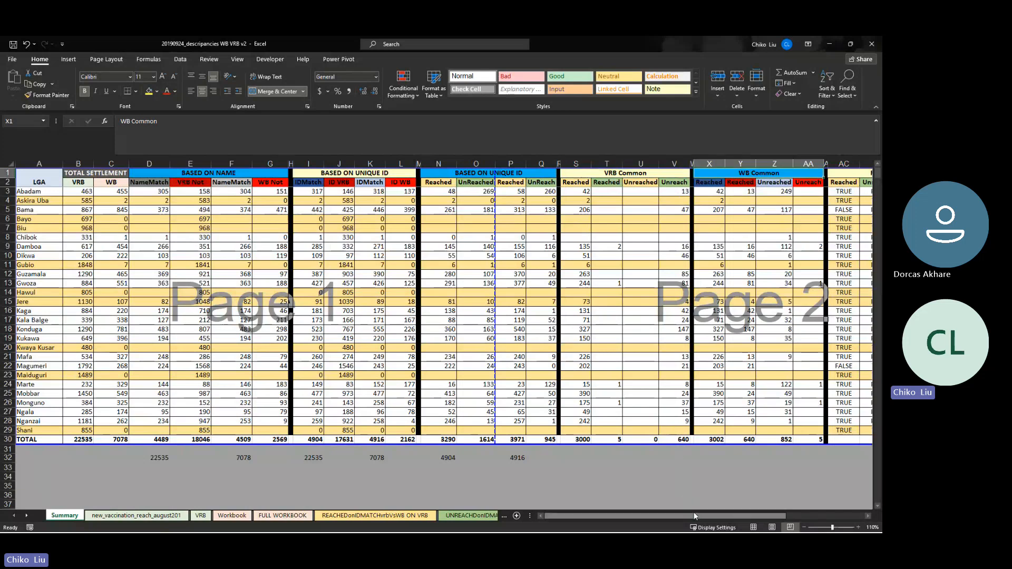
Review the Reasons for unreached Abandoned counts (totals 976 and 728), AF5's formula, and AH1's comparison heading
{"action": "left_click_drag", "start_coordinate": [693, 513], "coordinate": [771, 501]}
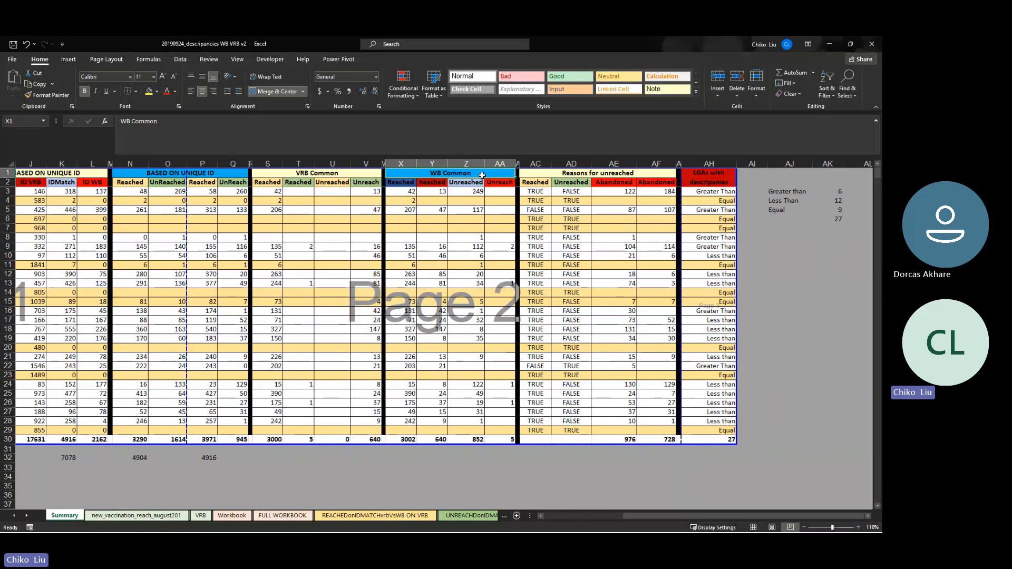
{"action": "left_click", "coordinate": [588, 173]}
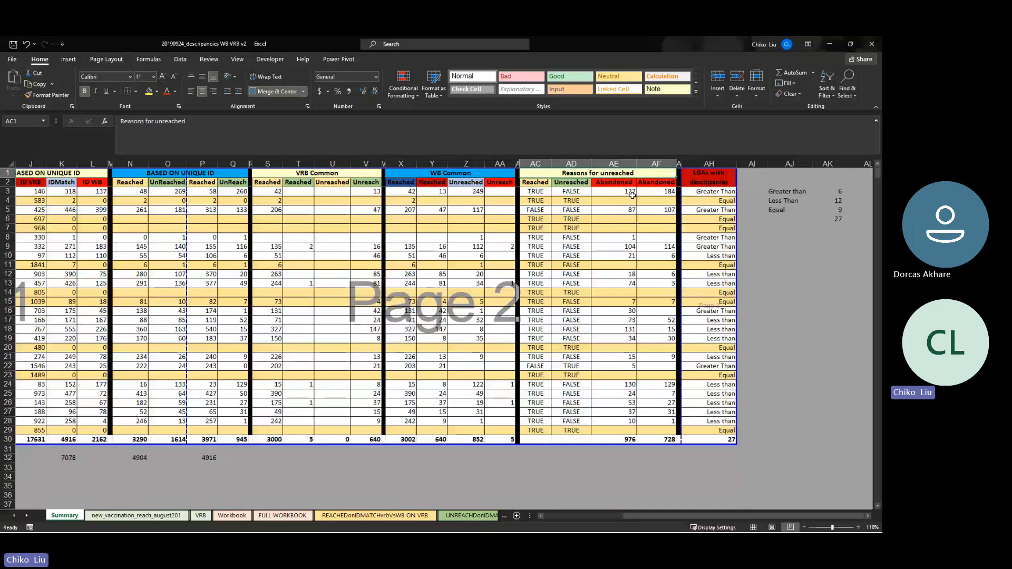
{"action": "left_click_drag", "start_coordinate": [633, 194], "coordinate": [655, 420]}
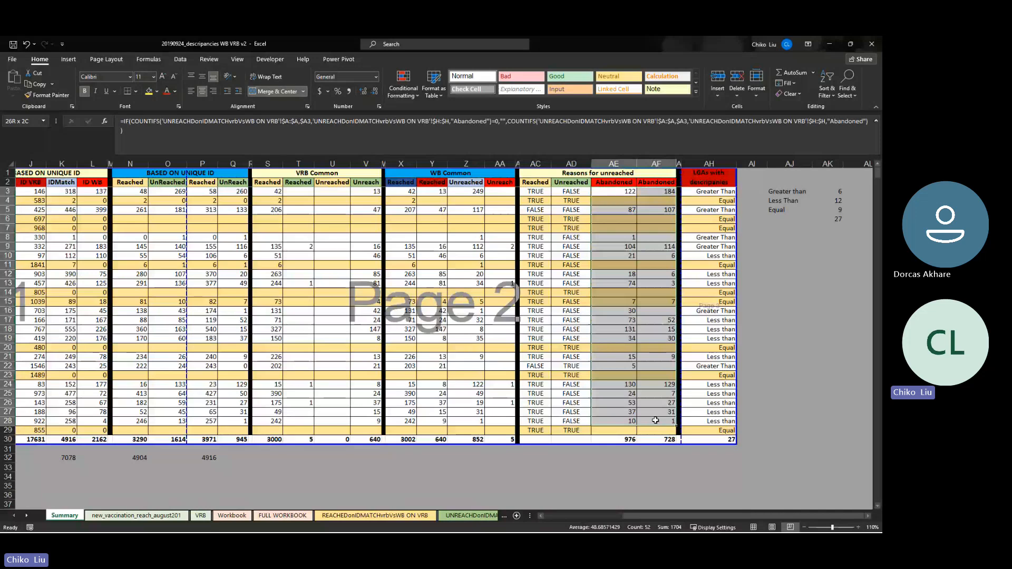
{"action": "left_click_drag", "start_coordinate": [617, 210], "coordinate": [659, 210]}
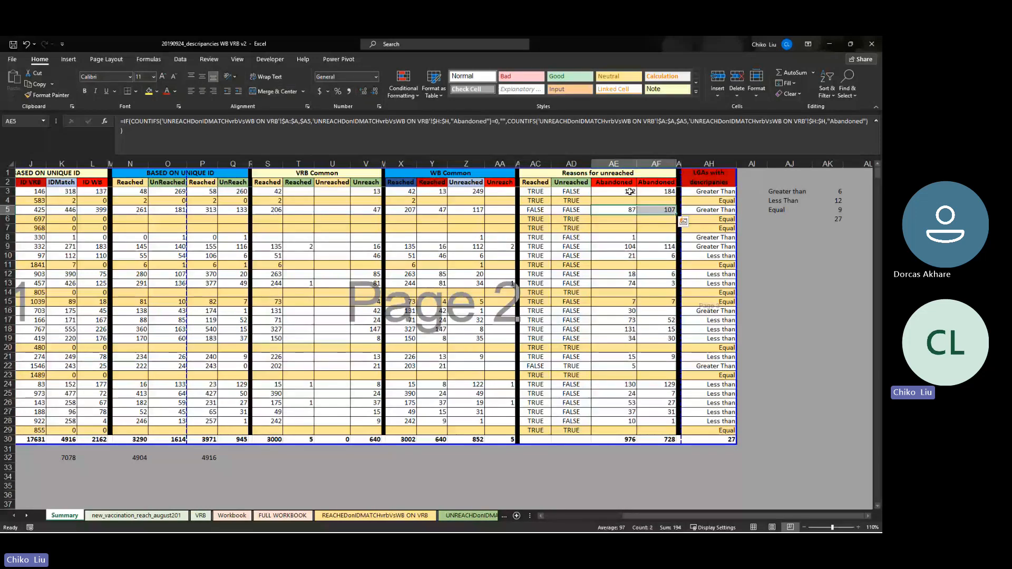
{"action": "key", "text": "Right"}
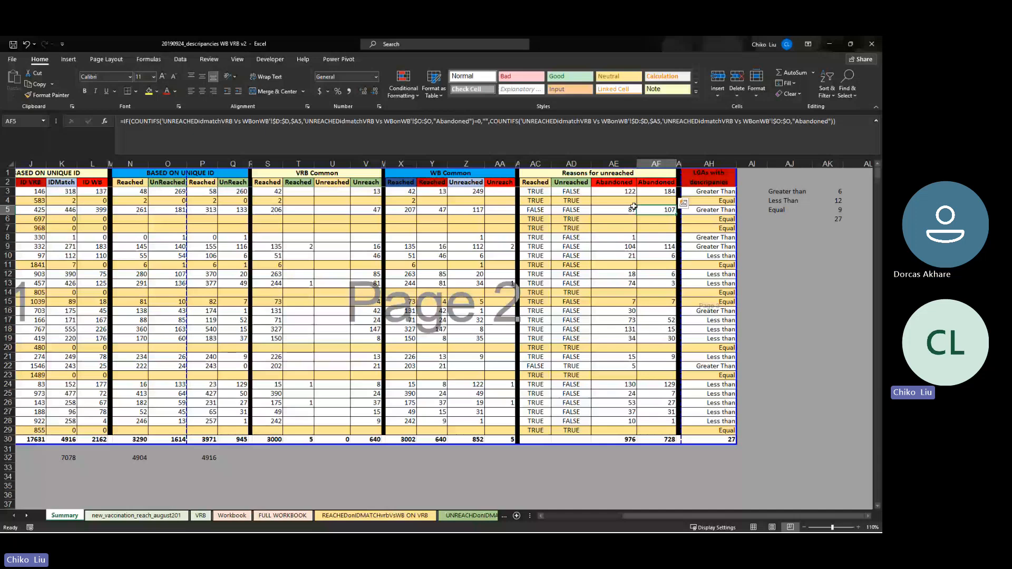
{"action": "left_click", "coordinate": [708, 177]}
{"action": "left_click_drag", "start_coordinate": [659, 518], "coordinate": [646, 519]}
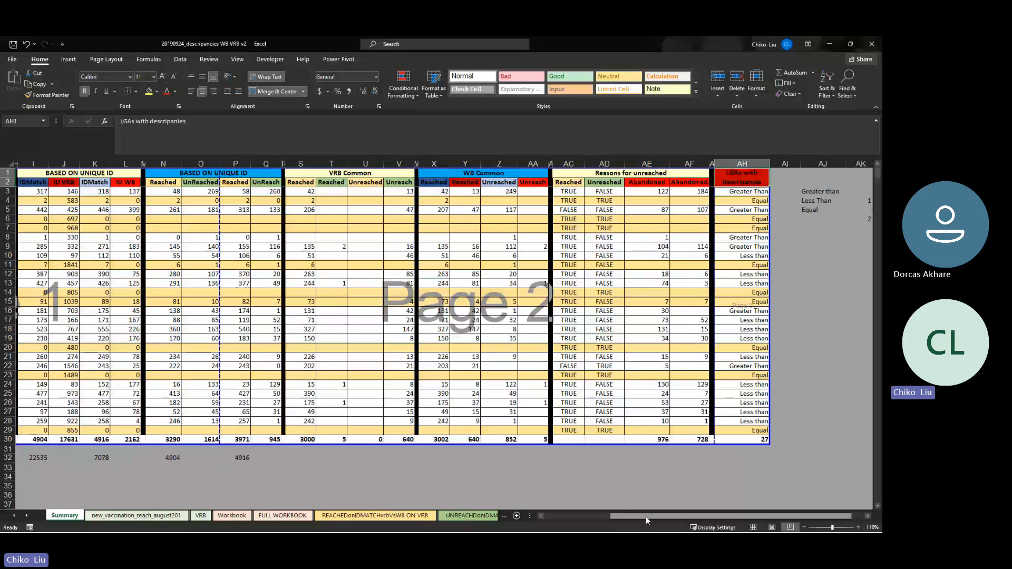
Inspect the comparison formulas in AH14, AH15 and AH20, then go to the Workbook sheet
{"action": "left_click_drag", "start_coordinate": [646, 516], "coordinate": [659, 516]}
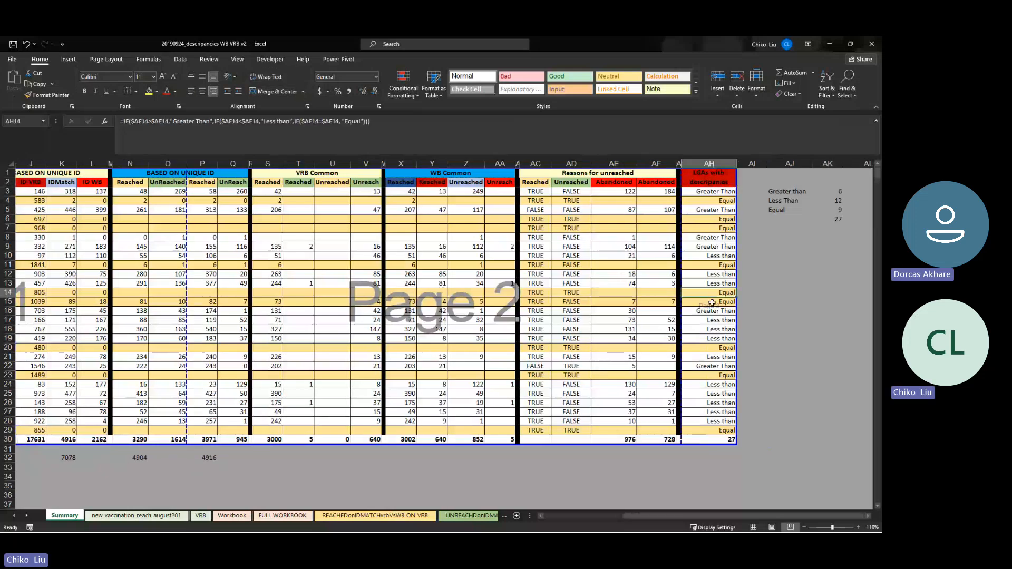
{"action": "left_click", "coordinate": [711, 293]}
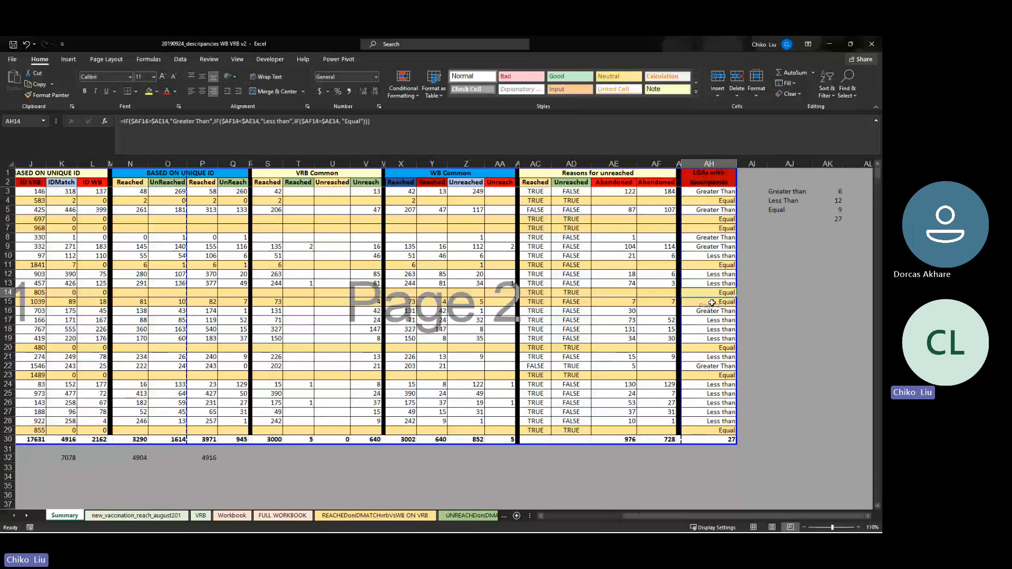
{"action": "left_click", "coordinate": [711, 303]}
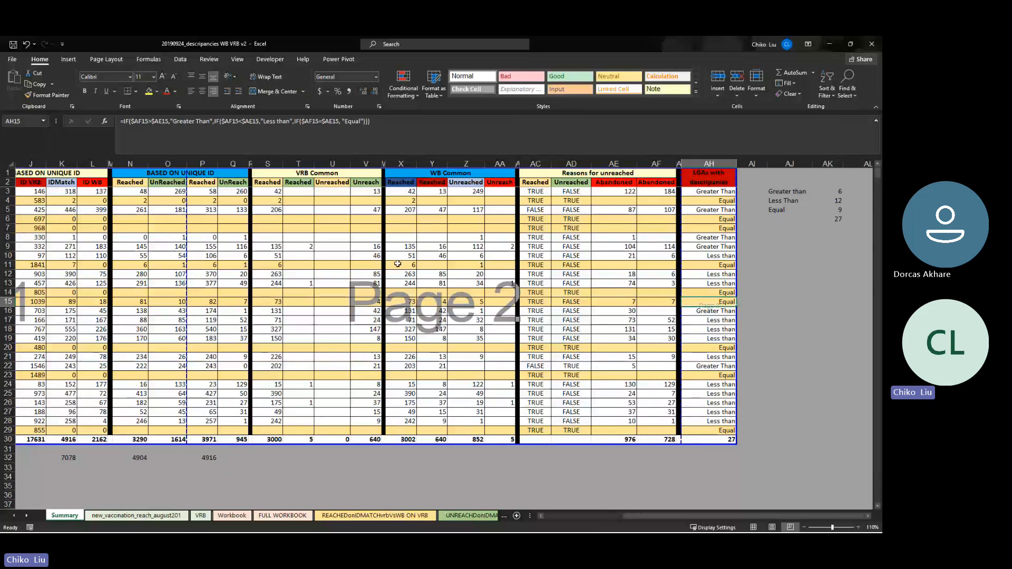
{"action": "left_click", "coordinate": [711, 348]}
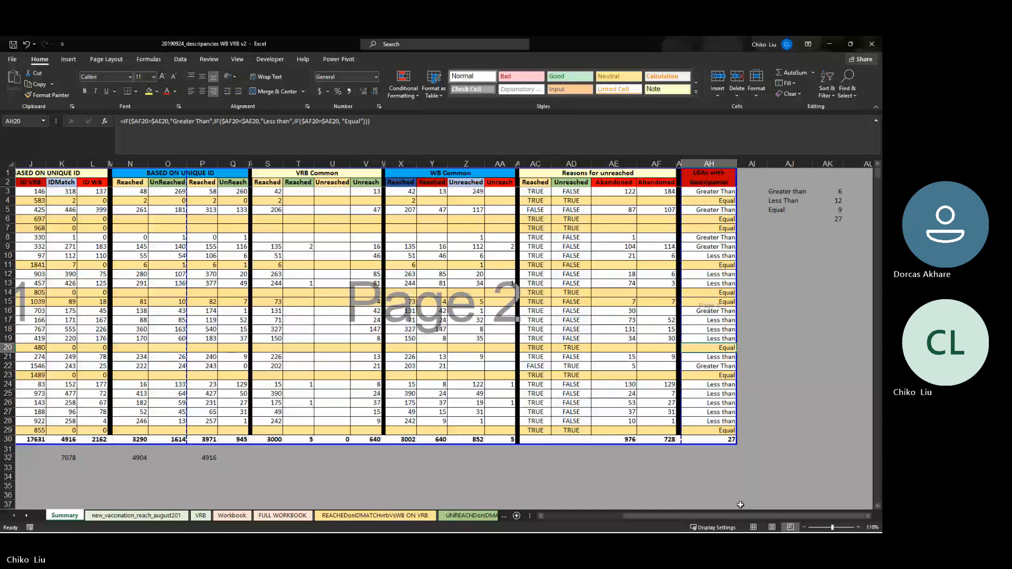
{"action": "left_click", "coordinate": [232, 515]}
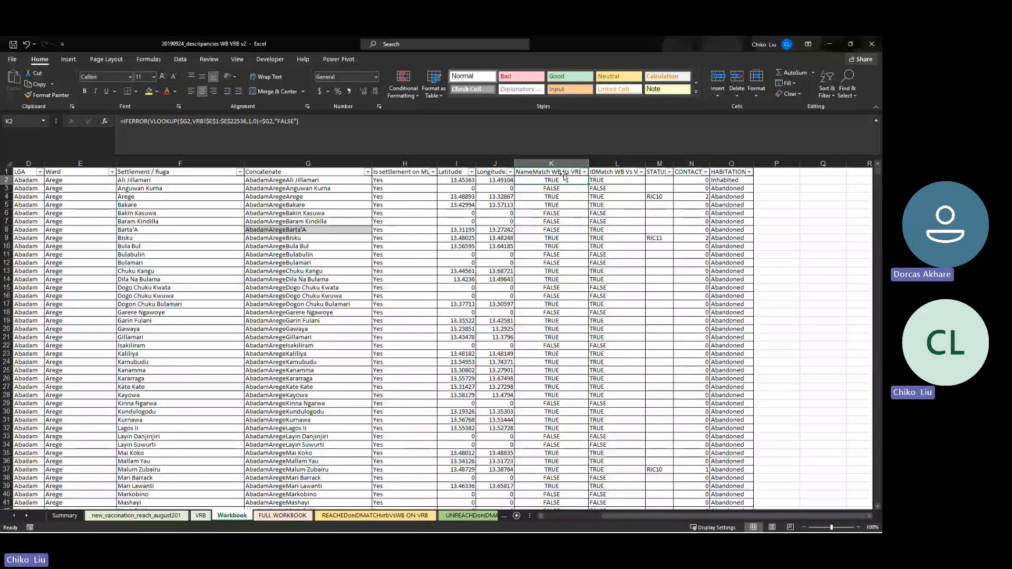
{"action": "left_click", "coordinate": [662, 180]}
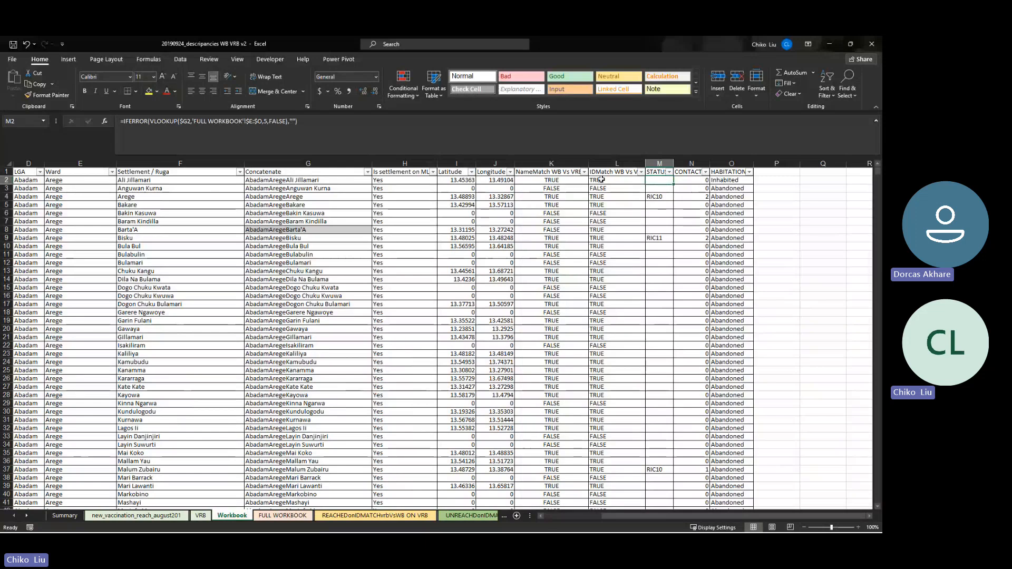
{"action": "left_click", "coordinate": [699, 181]}
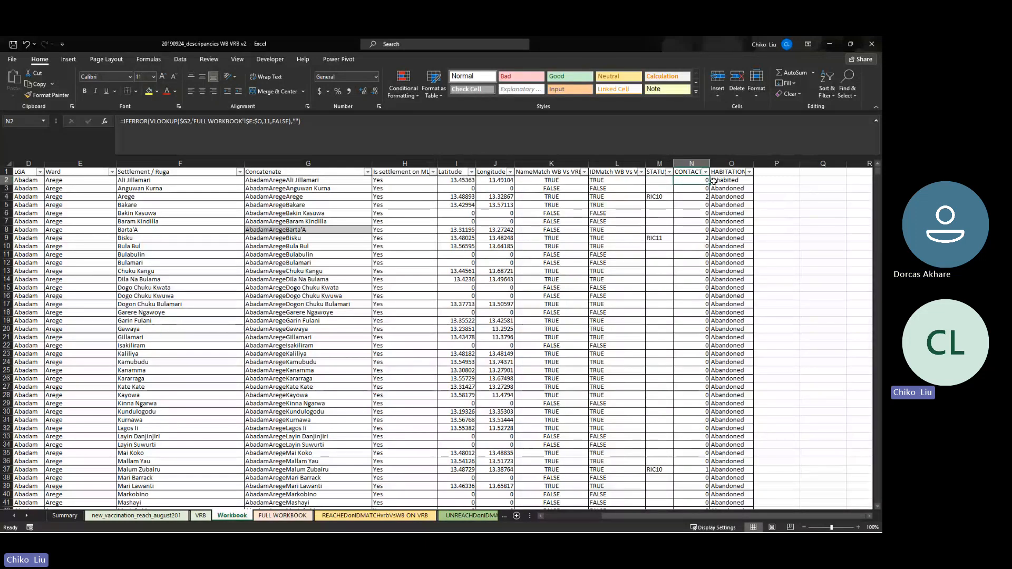
{"action": "left_click", "coordinate": [721, 180]}
{"action": "left_click", "coordinate": [718, 196]}
{"action": "left_click", "coordinate": [718, 213]}
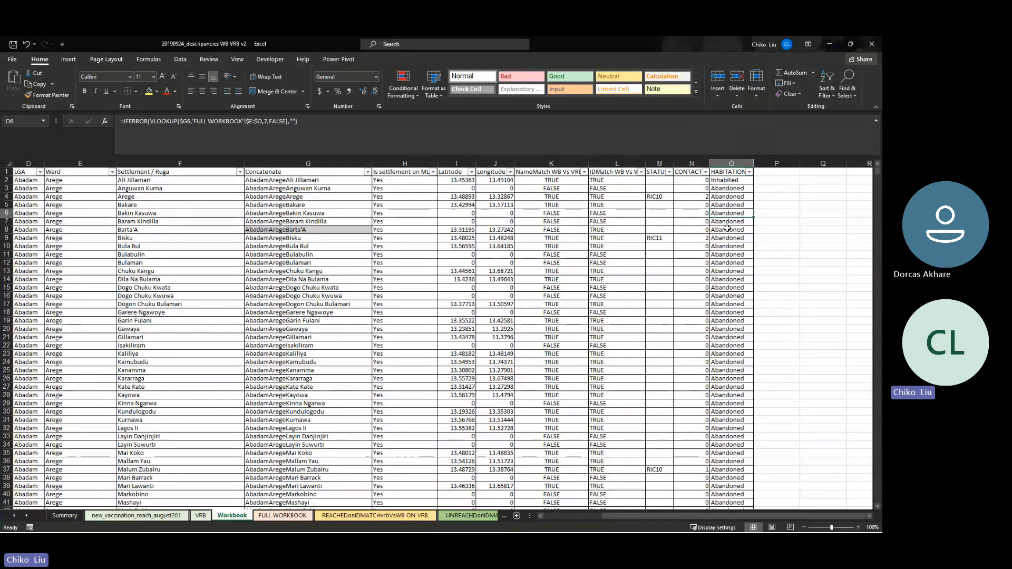
{"action": "left_click", "coordinate": [720, 230]}
{"action": "left_click", "coordinate": [727, 262]}
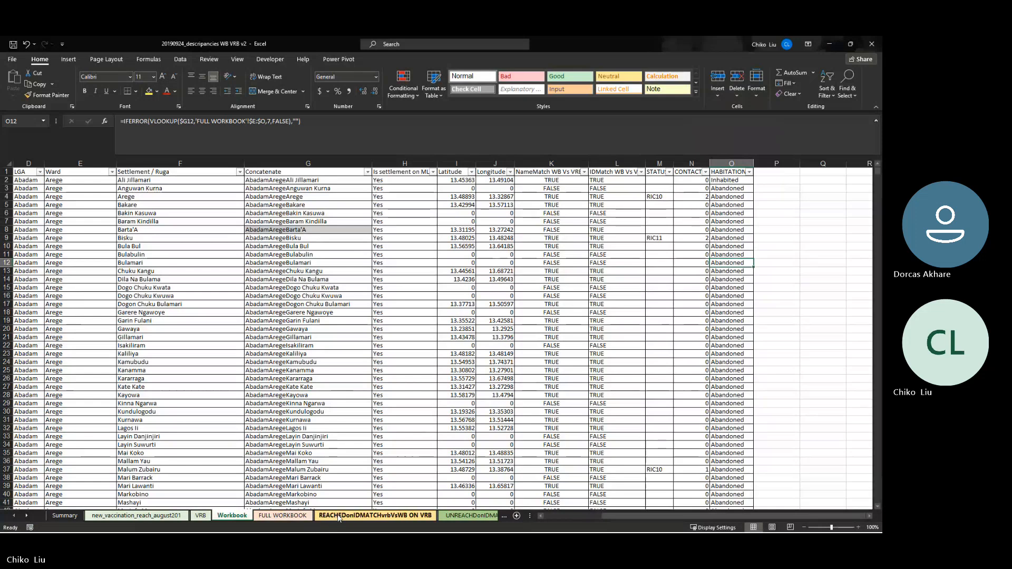
Step through the ID-match and name-match WB Vs VRB sheets, ending on nameVRB NFI WB
{"action": "left_click", "coordinate": [375, 515]}
{"action": "left_click", "coordinate": [443, 515]}
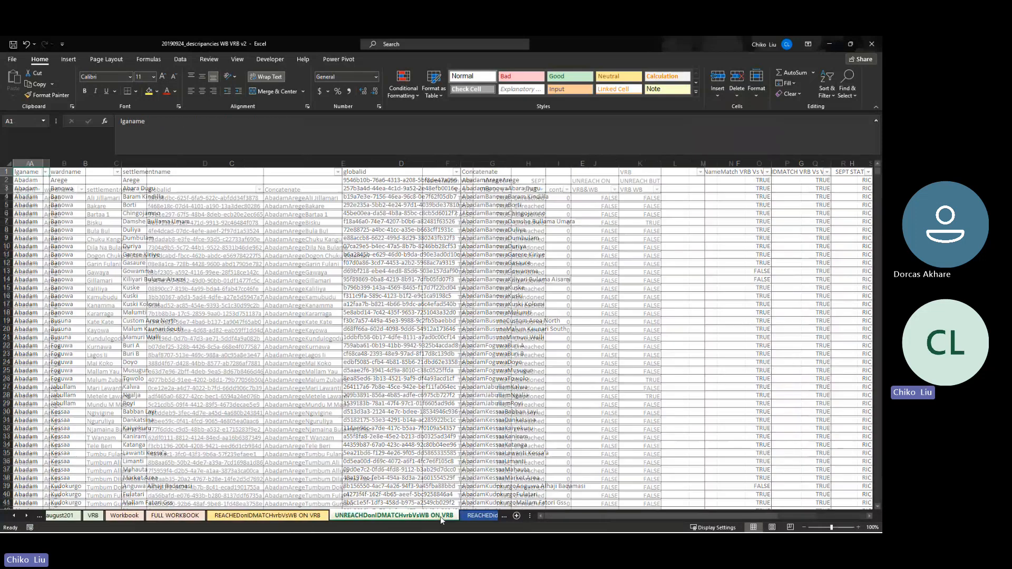
{"action": "left_click", "coordinate": [454, 517]}
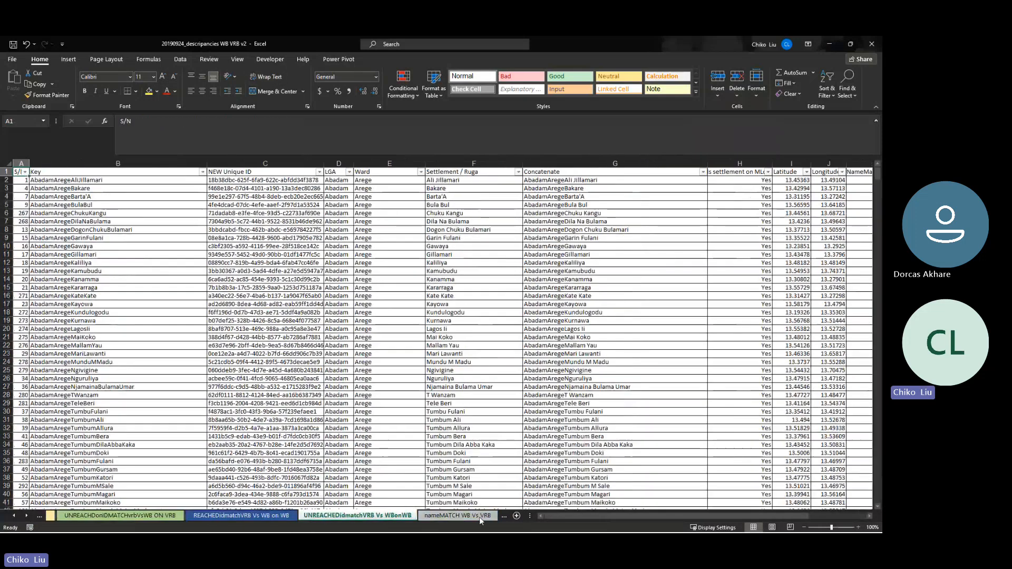
{"action": "left_click", "coordinate": [480, 517]}
{"action": "left_click", "coordinate": [451, 518]}
{"action": "left_click", "coordinate": [491, 518]}
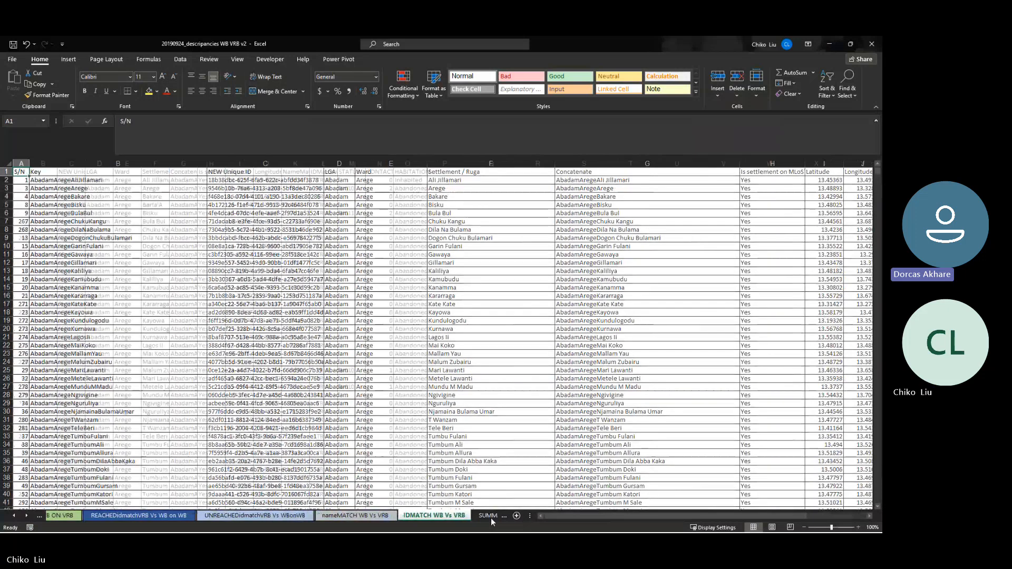
{"action": "left_click", "coordinate": [491, 517]}
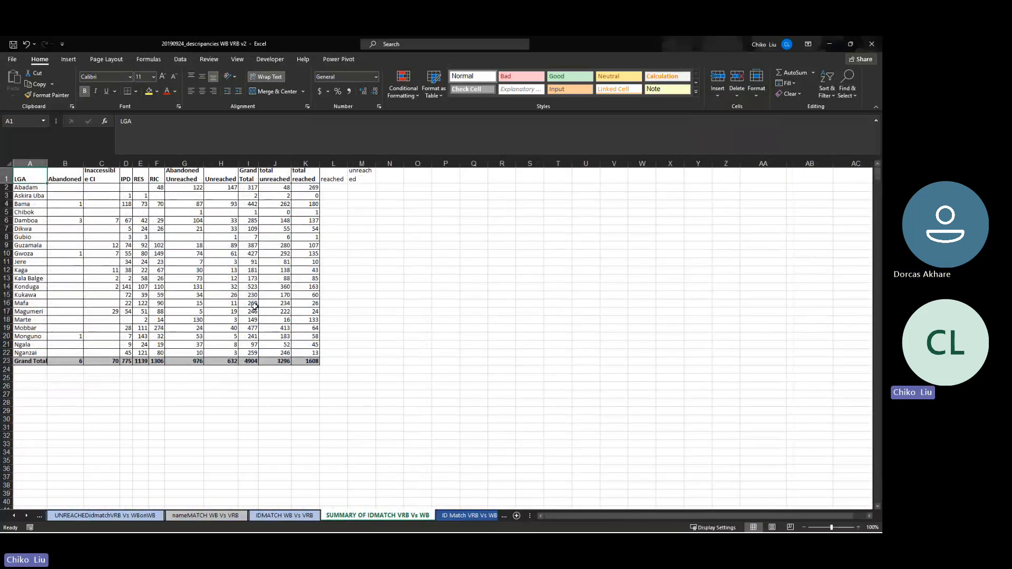
{"action": "left_click", "coordinate": [471, 517]}
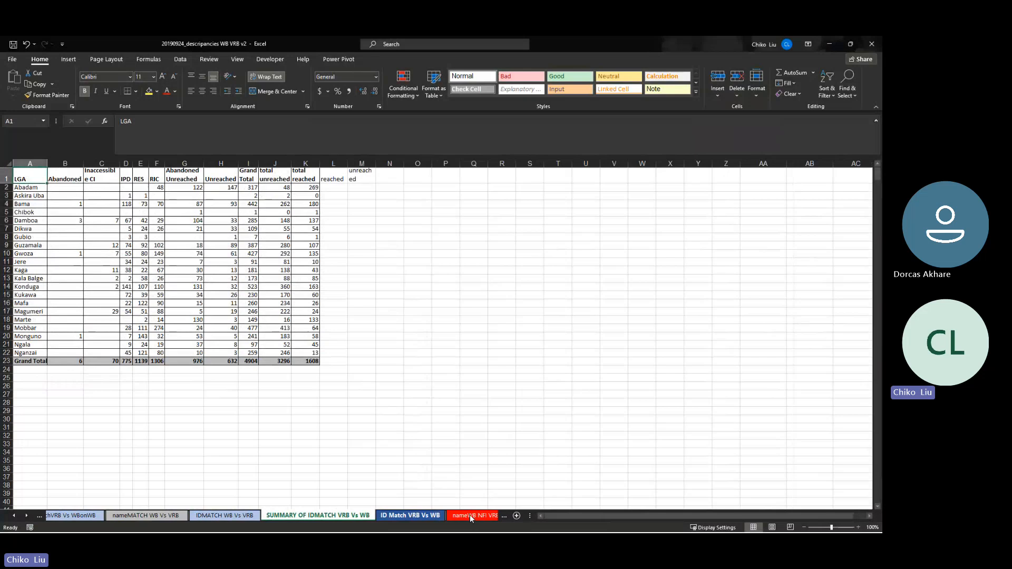
{"action": "left_click", "coordinate": [470, 516]}
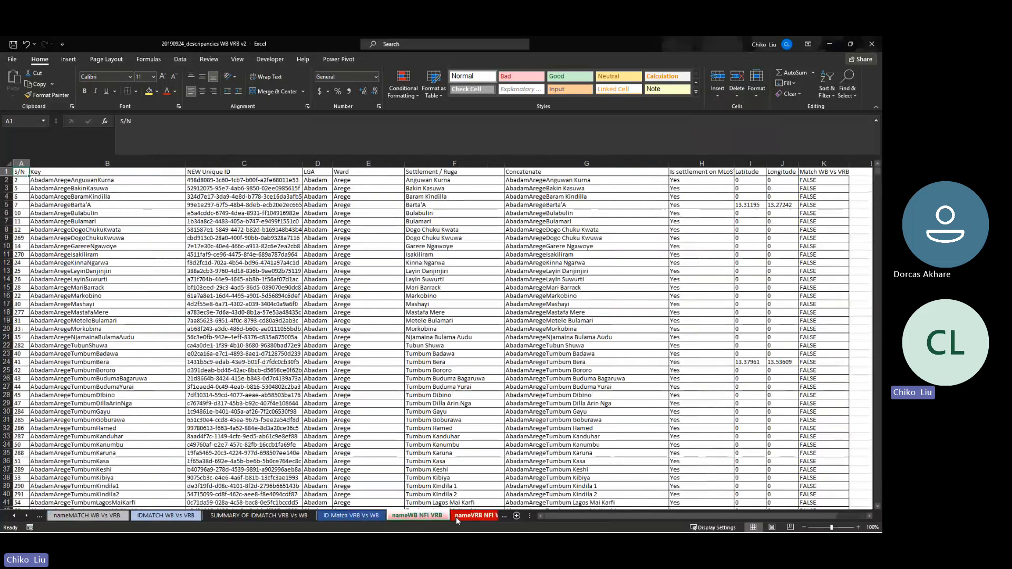
{"action": "left_click", "coordinate": [456, 517]}
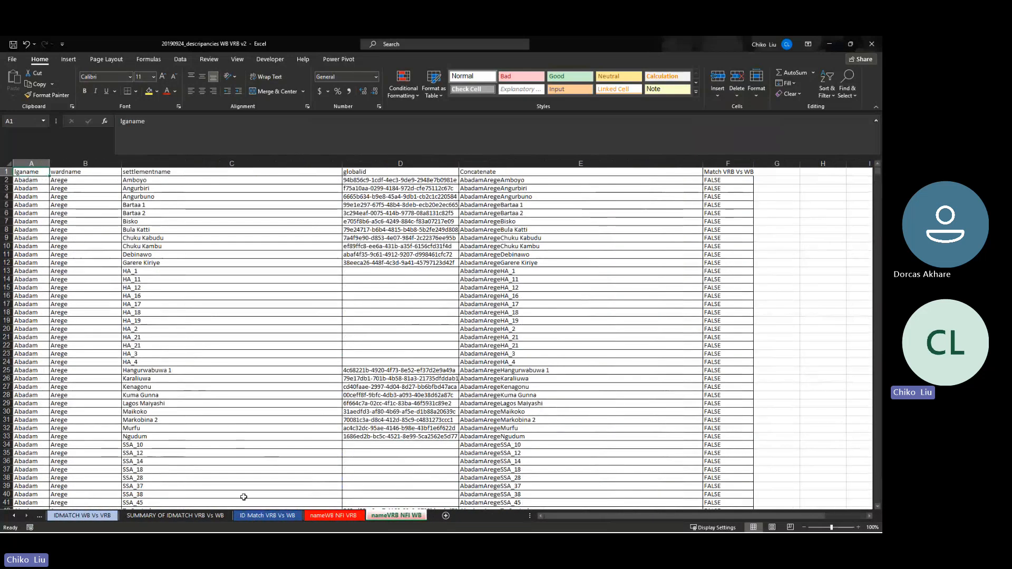
Scroll the sheet tab strip back to the start so the Summary tab shows
{"action": "left_click", "coordinate": [15, 515]}
{"action": "left_click", "coordinate": [15, 515]}
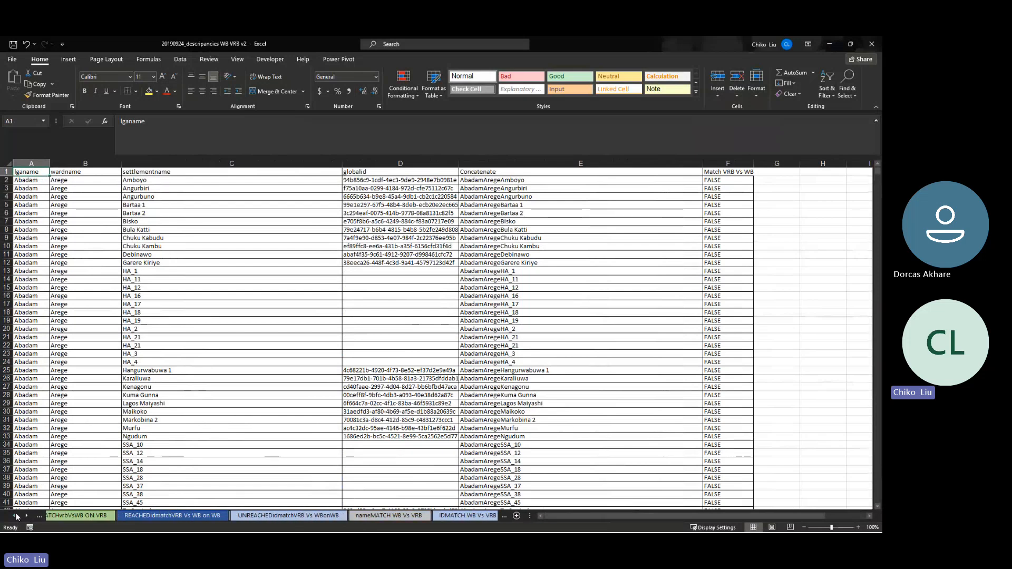
{"action": "left_click", "coordinate": [16, 516]}
{"action": "left_click", "coordinate": [16, 516]}
{"action": "left_click", "coordinate": [16, 516]}
{"action": "left_click", "coordinate": [15, 517]}
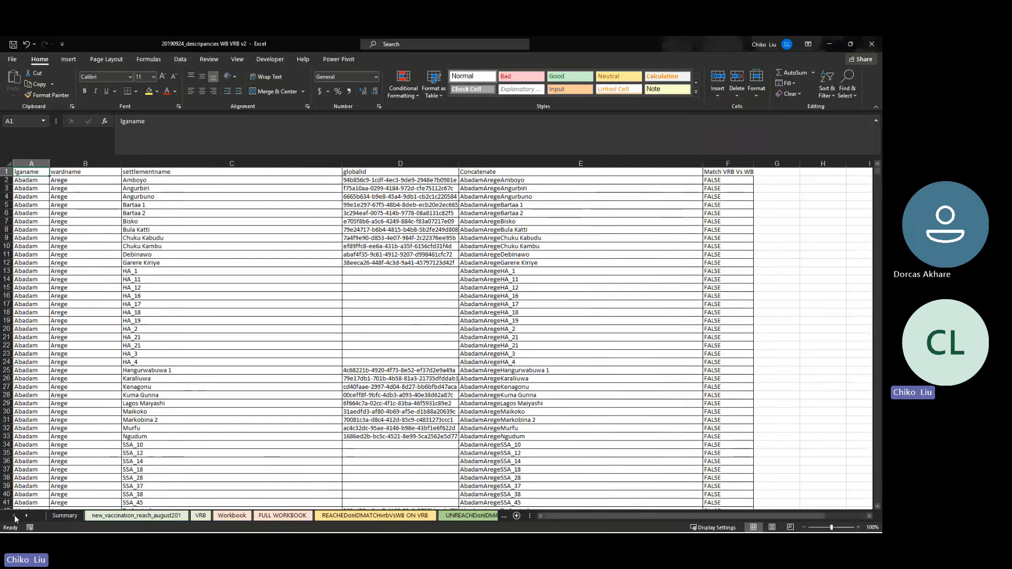
Return to Summary, scroll left, and check the name-match cells including Gubio's NameMatch value
{"action": "left_click", "coordinate": [63, 516]}
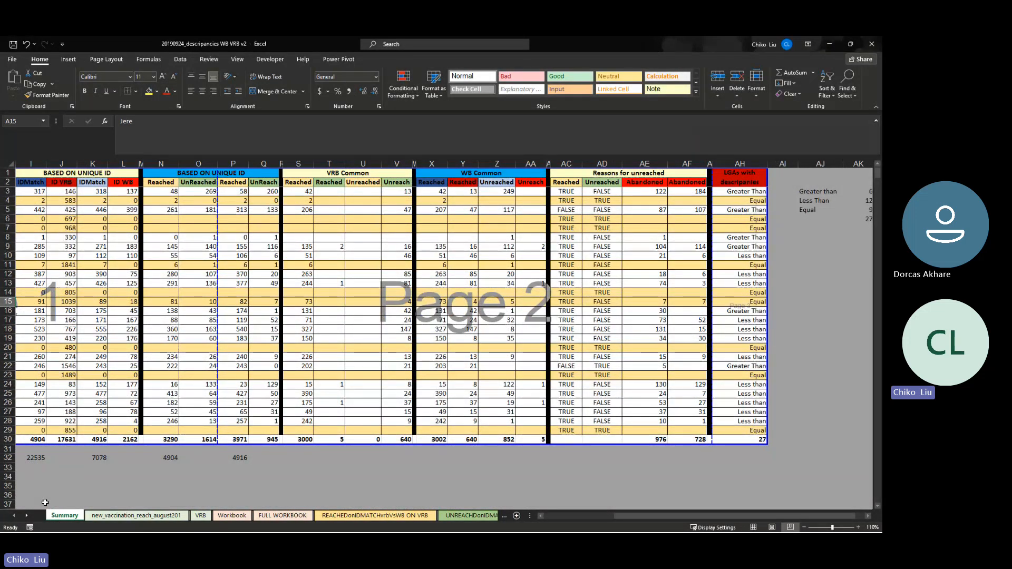
{"action": "left_click_drag", "start_coordinate": [623, 517], "coordinate": [542, 516]}
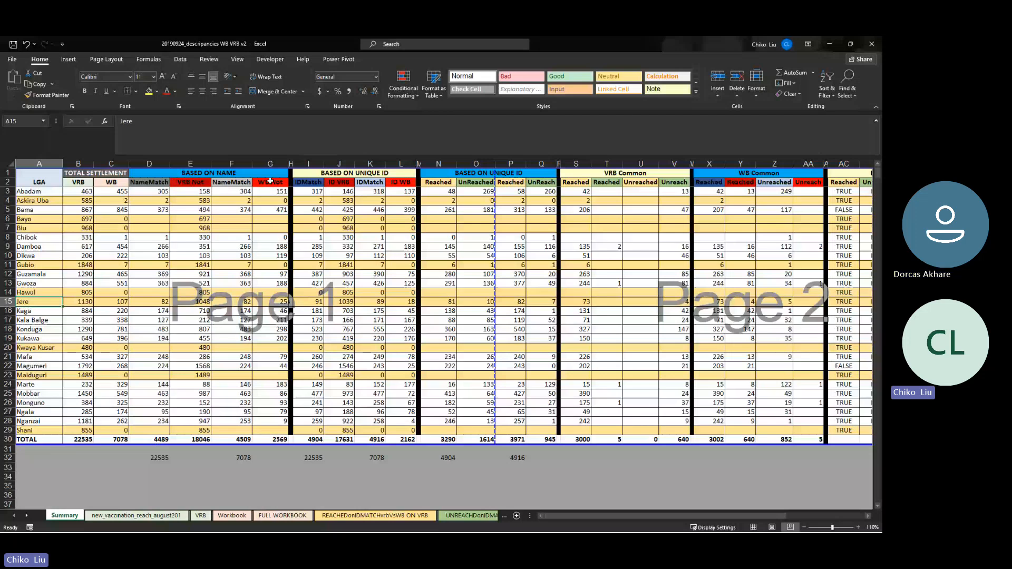
{"action": "left_click", "coordinate": [231, 228]}
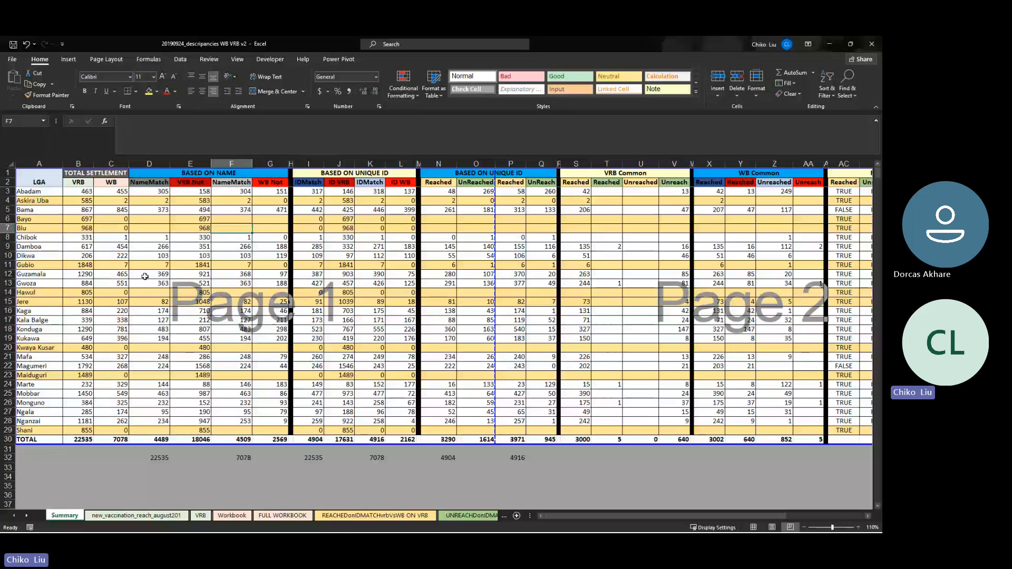
{"action": "left_click", "coordinate": [147, 265]}
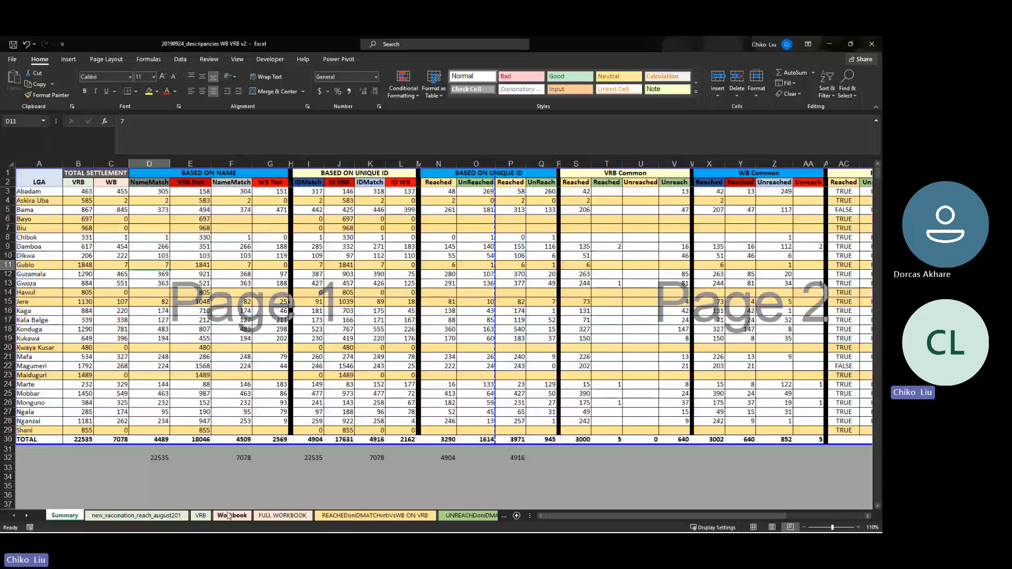
Show the Workbook sheet, then switch to the SOLINA folder in File Explorer
{"action": "left_click", "coordinate": [228, 515]}
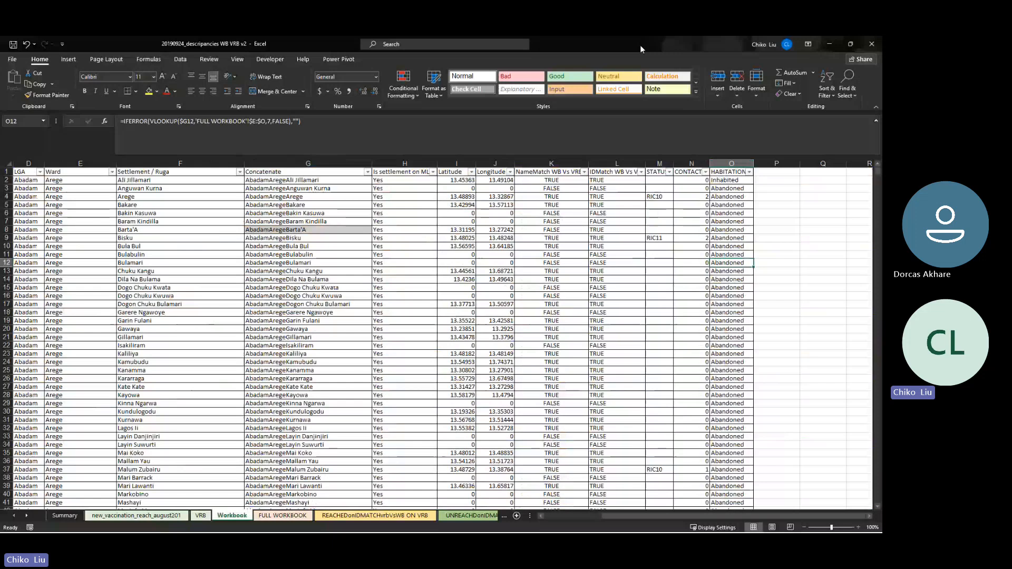
{"action": "key", "text": "alt+Tab"}
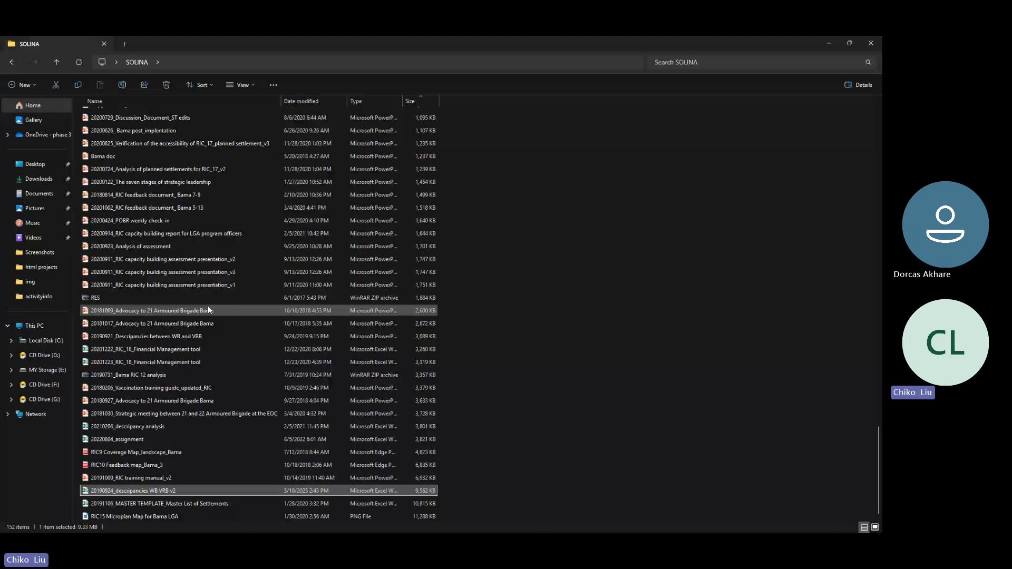
Sort the SOLINA files by type and select the 20200723_Transition Timeline workbook
{"action": "left_click", "coordinate": [368, 102]}
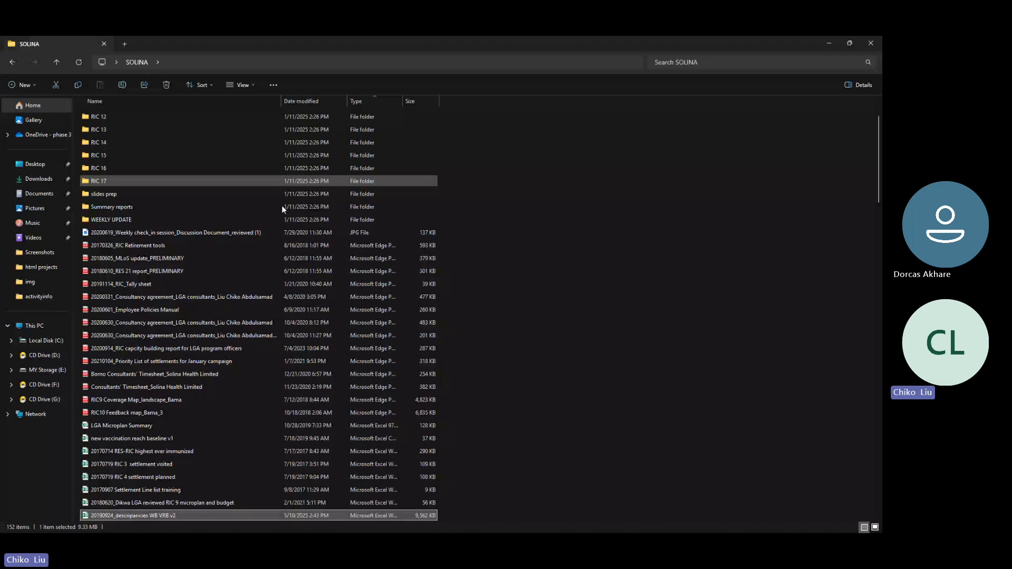
{"action": "scroll", "coordinate": [129, 304], "scroll_direction": "down", "scroll_amount": 4}
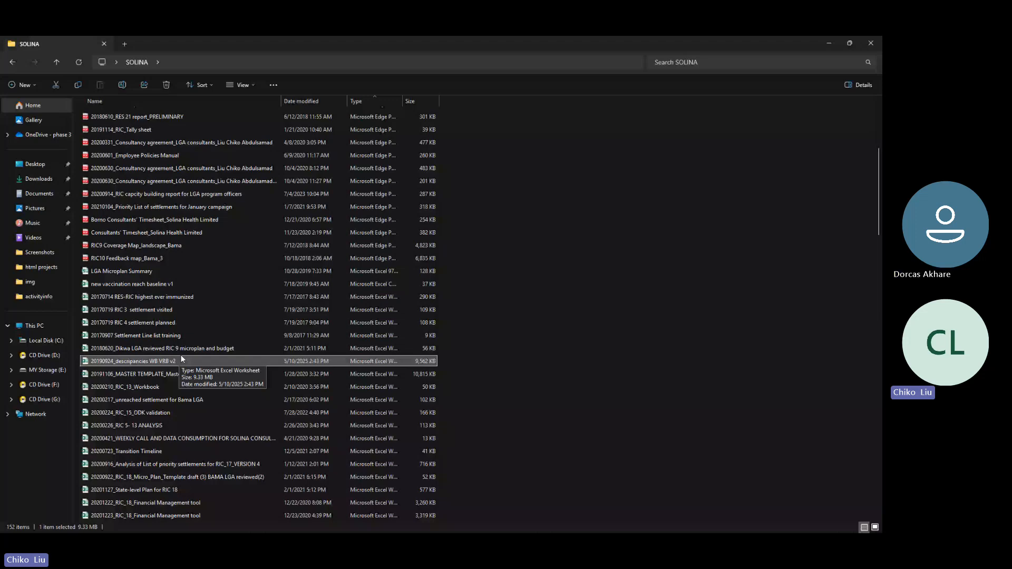
{"action": "left_click", "coordinate": [188, 449]}
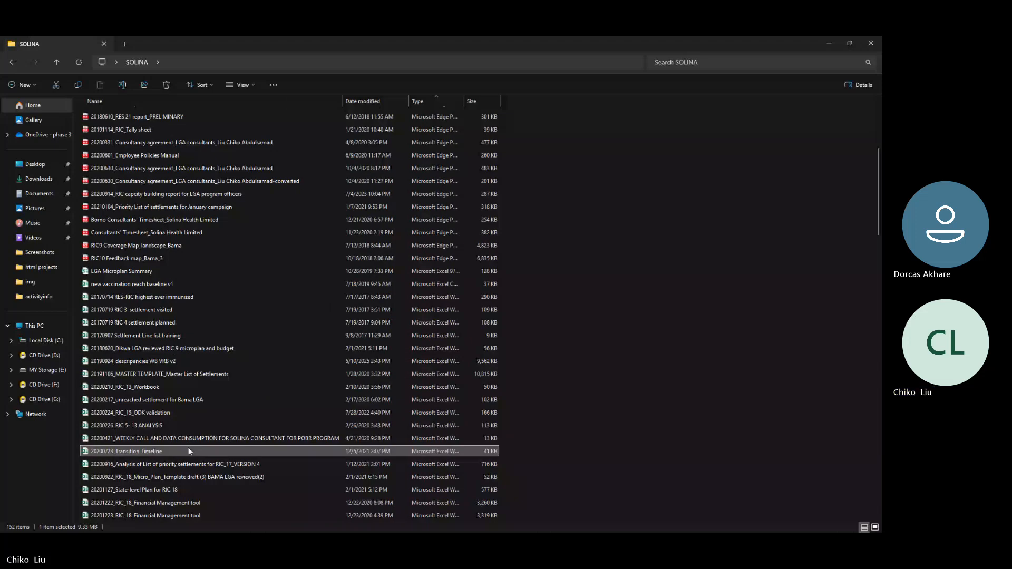
Try opening the protected 20200723_Transition Timeline workbook with a password, accept the rejection, and minimise Excel
{"action": "double_click", "coordinate": [188, 450]}
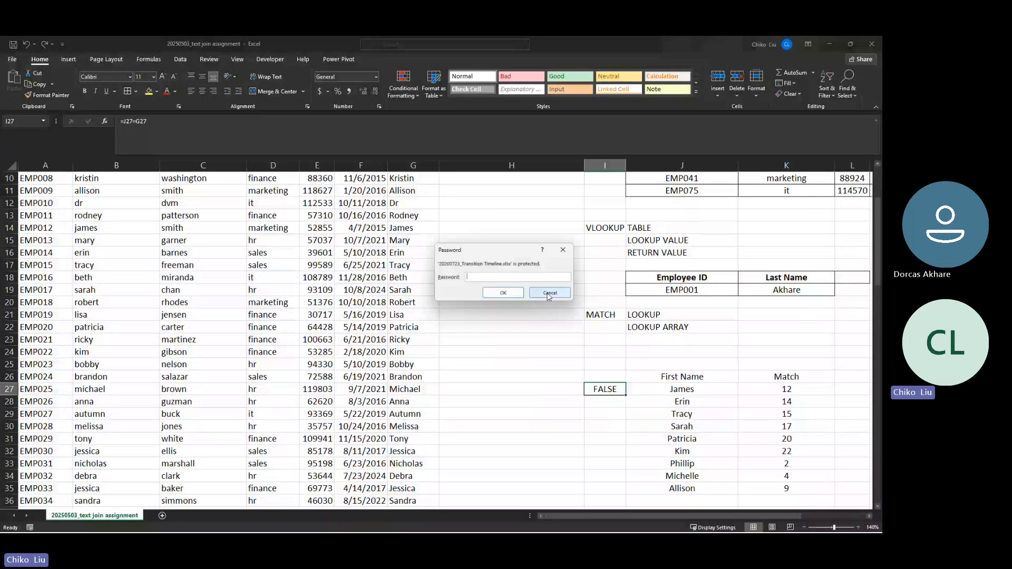
{"action": "type", "text": "•"}
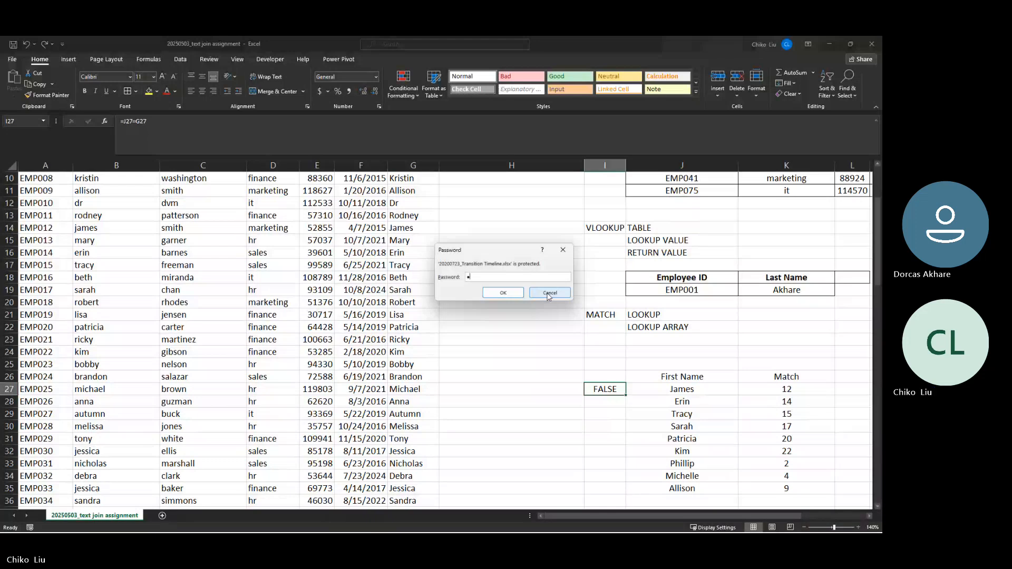
{"action": "type", "text": "••"}
{"action": "key", "text": "Return"}
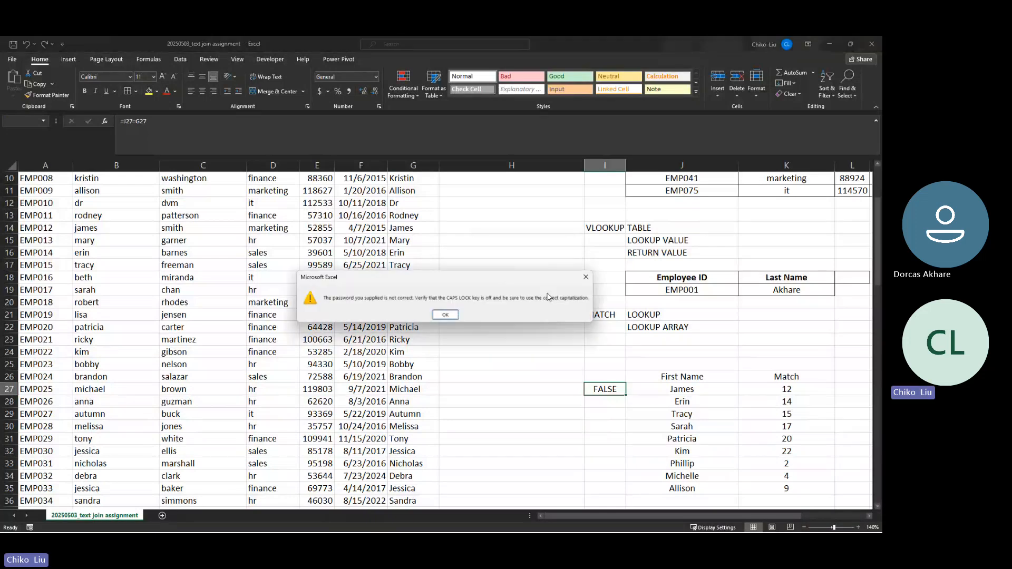
{"action": "left_click", "coordinate": [446, 315]}
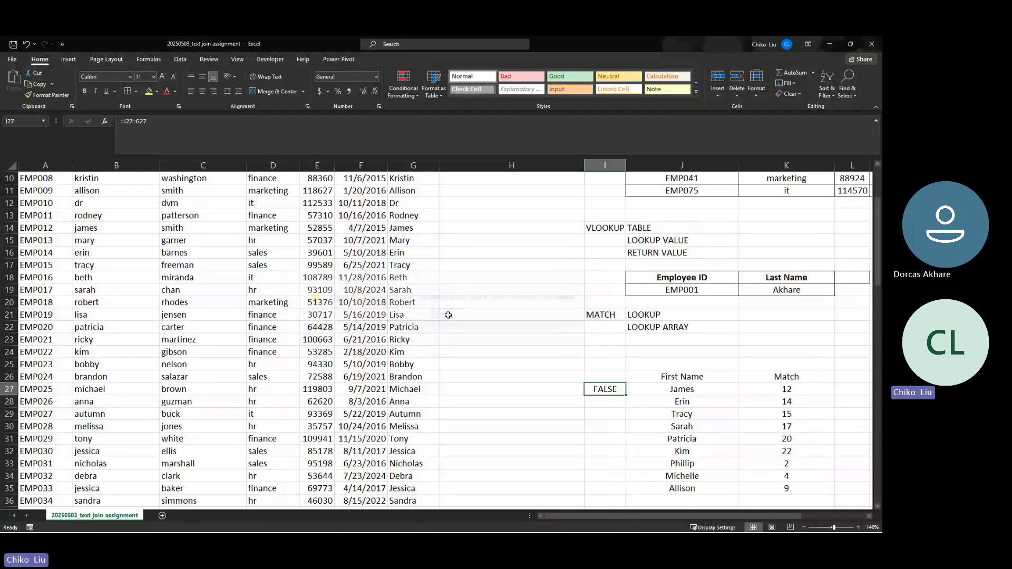
{"action": "left_click", "coordinate": [830, 37]}
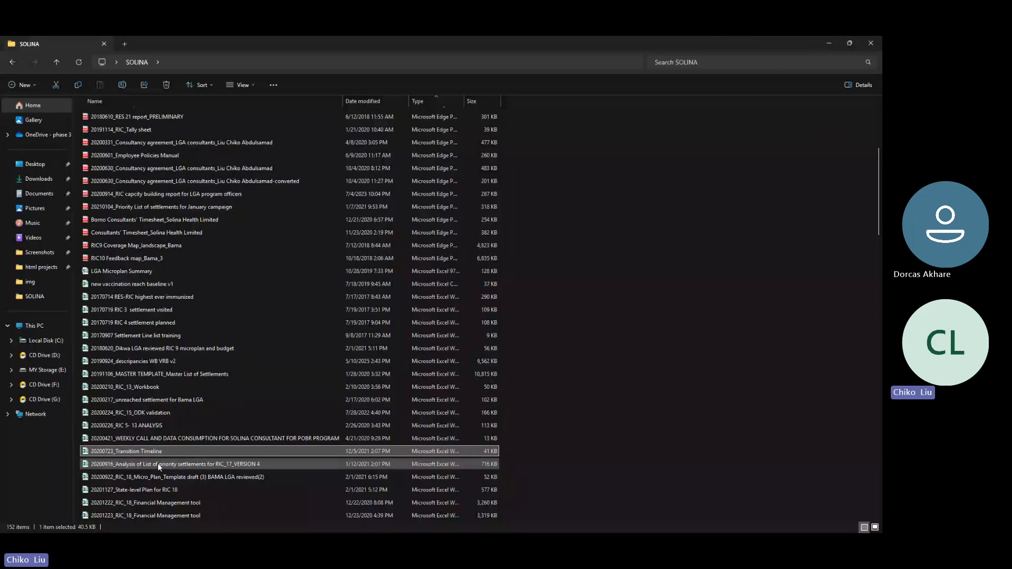
Open the 20201222_RIC_18_Financial Management tool workbook from further down the SOLINA folder
{"action": "scroll", "coordinate": [157, 463], "scroll_direction": "down", "scroll_amount": 3}
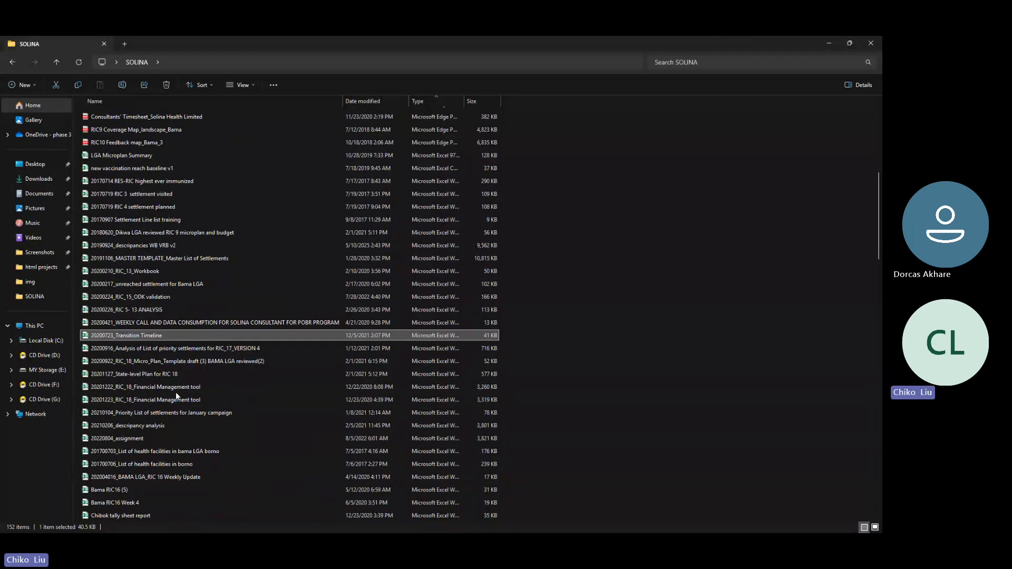
{"action": "double_click", "coordinate": [174, 389]}
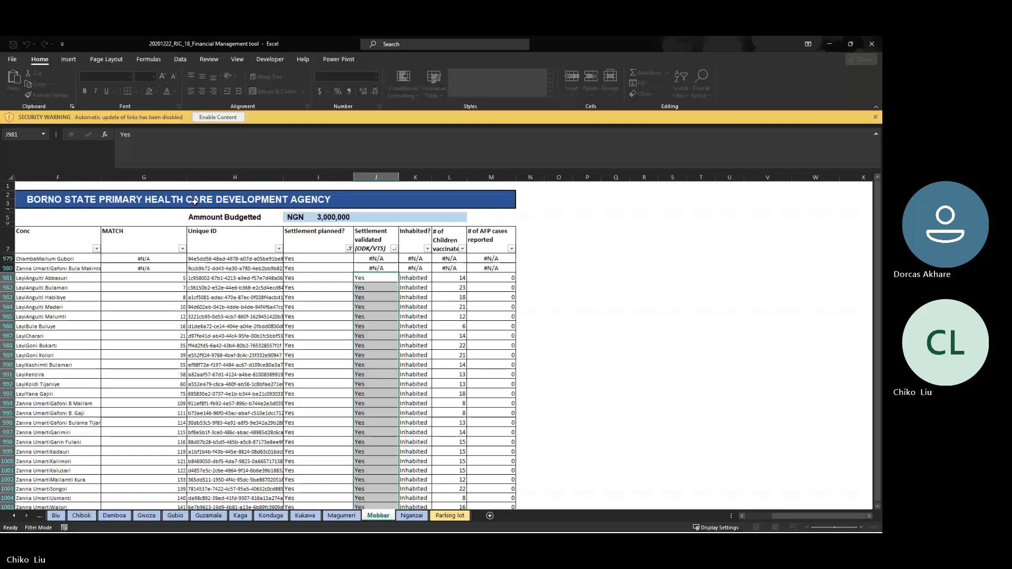
Scroll back to the earlier LGA sheet tabs, then minimise the Financial Management window to reveal 20220804_assignment
{"action": "left_click", "coordinate": [15, 516]}
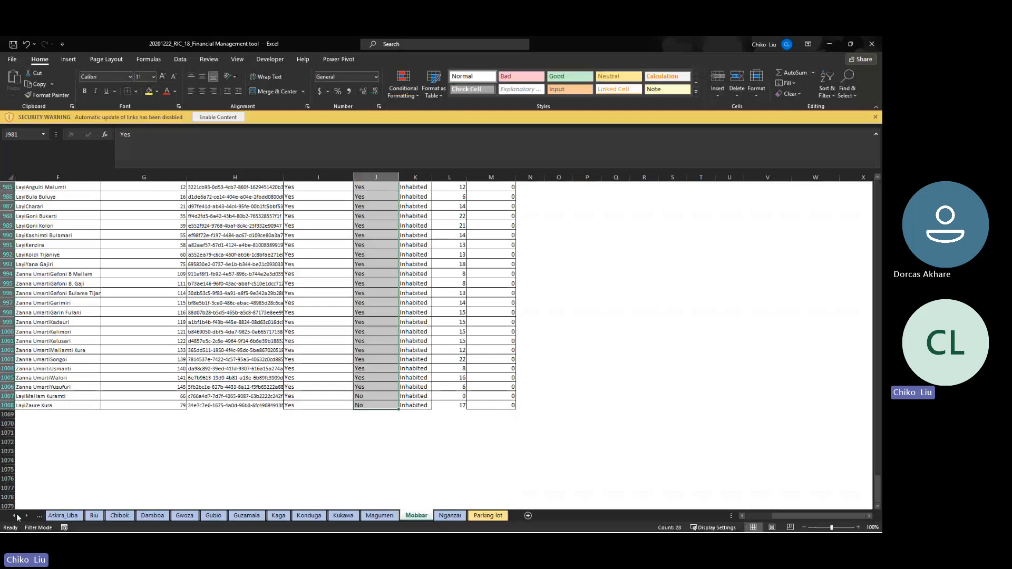
{"action": "left_click", "coordinate": [830, 44]}
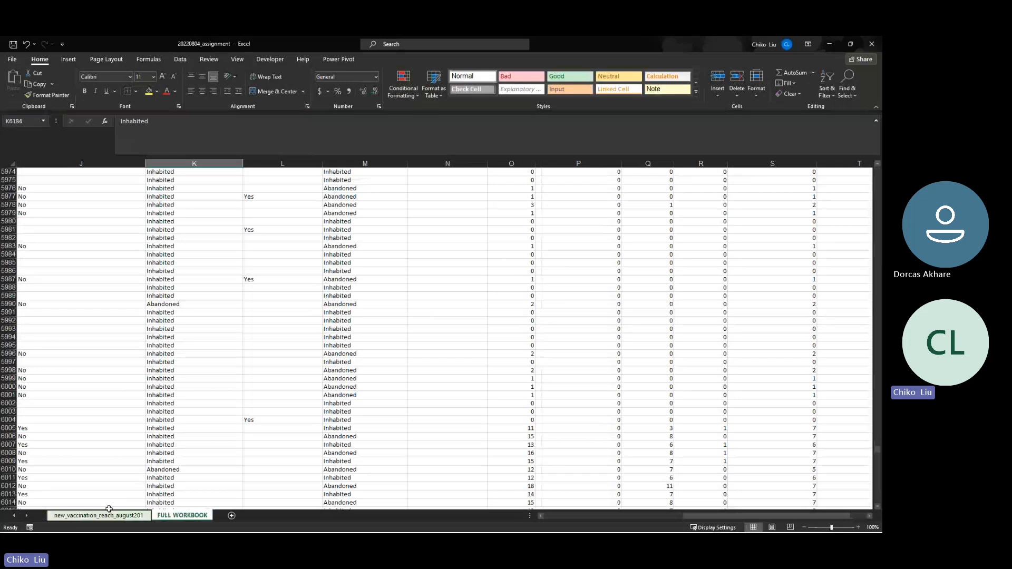
On the new_vaccination_reach sheet, inspect cluster cell P4 and the CONCATENATE formula in I6
{"action": "left_click", "coordinate": [98, 515]}
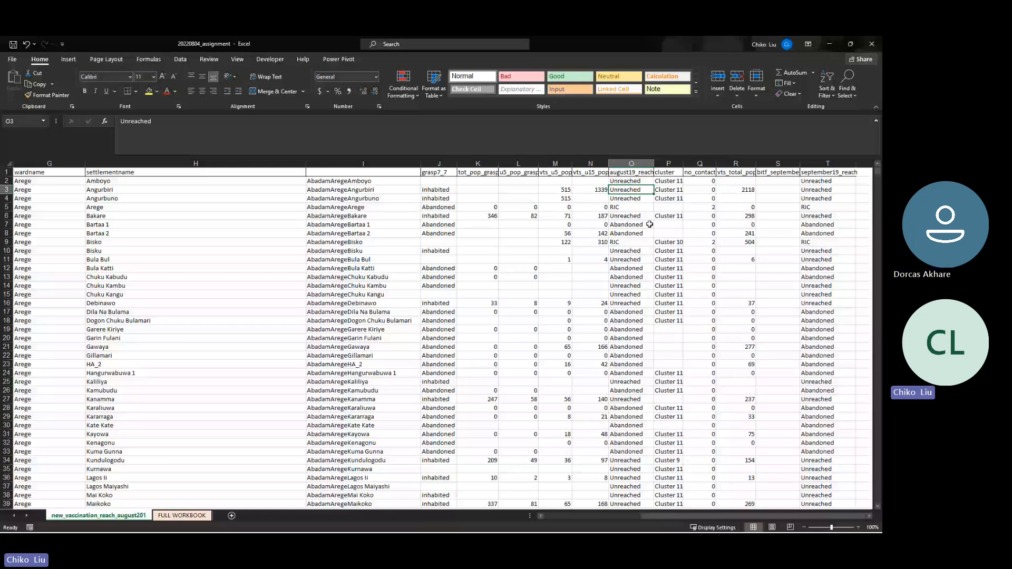
{"action": "left_click", "coordinate": [670, 198]}
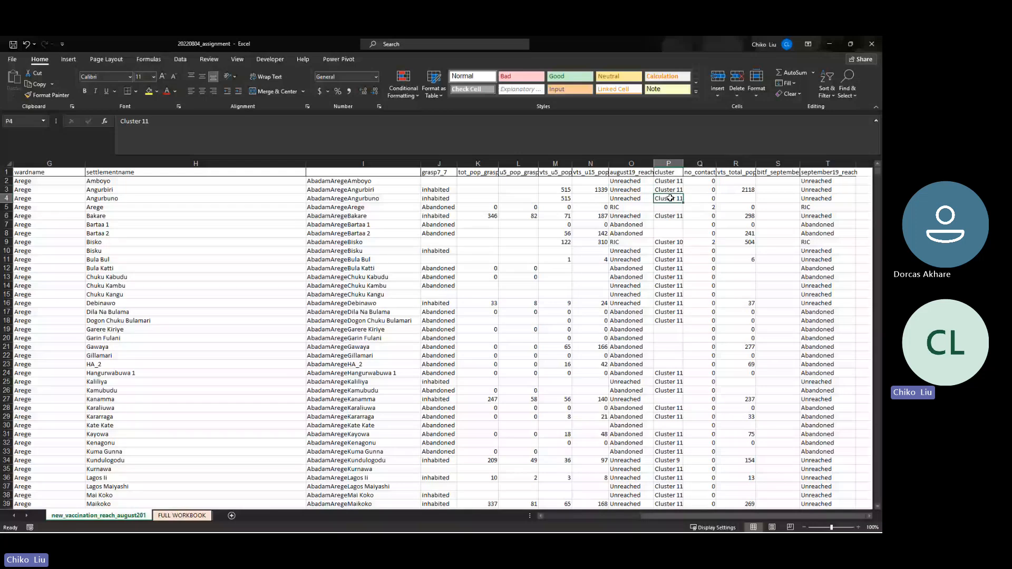
{"action": "left_click", "coordinate": [386, 216]}
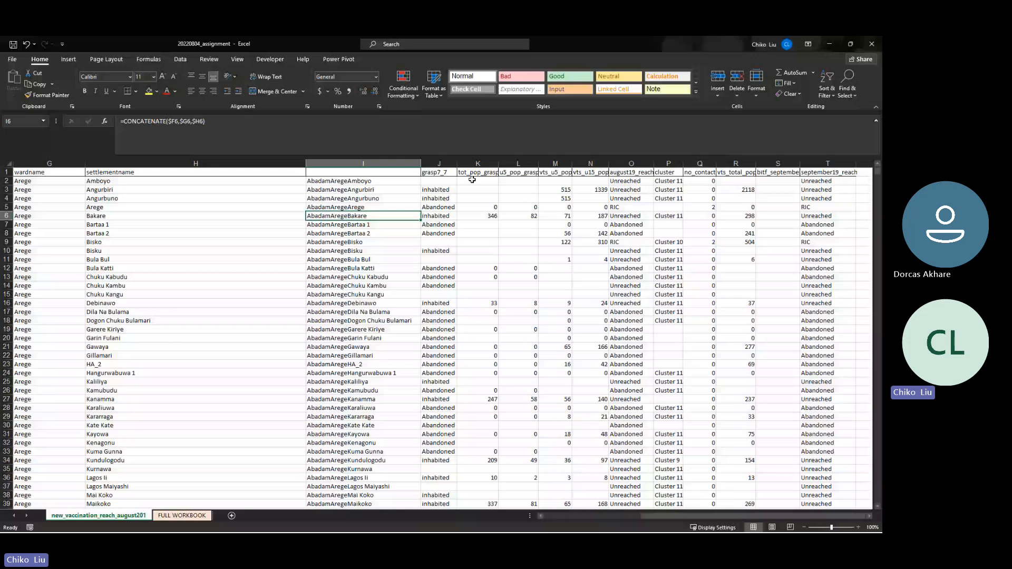
Close the 20220804_assignment workbook without saving and minimise the blank Book1
{"action": "left_click", "coordinate": [871, 44]}
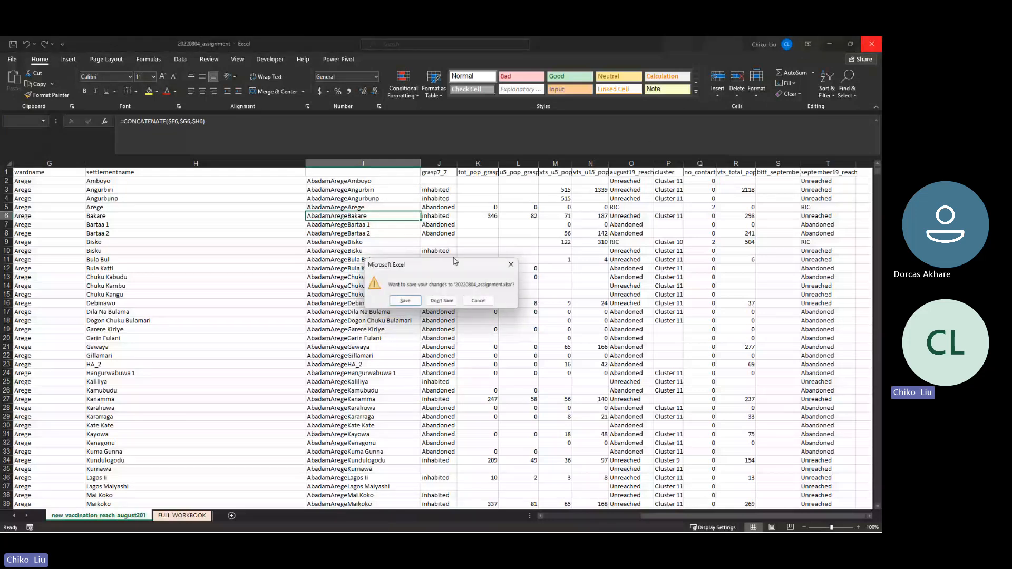
{"action": "left_click", "coordinate": [442, 301]}
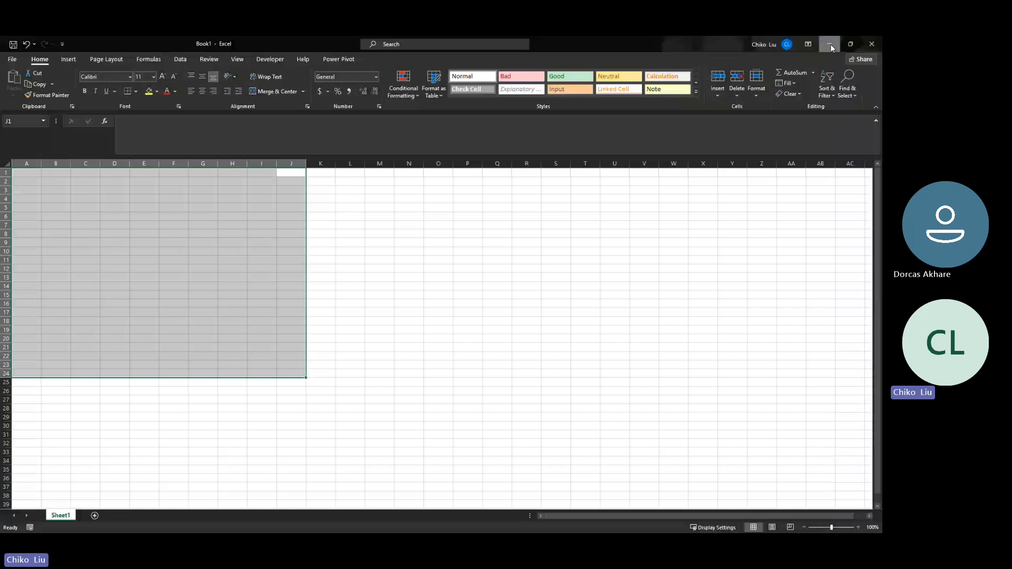
{"action": "left_click", "coordinate": [830, 43]}
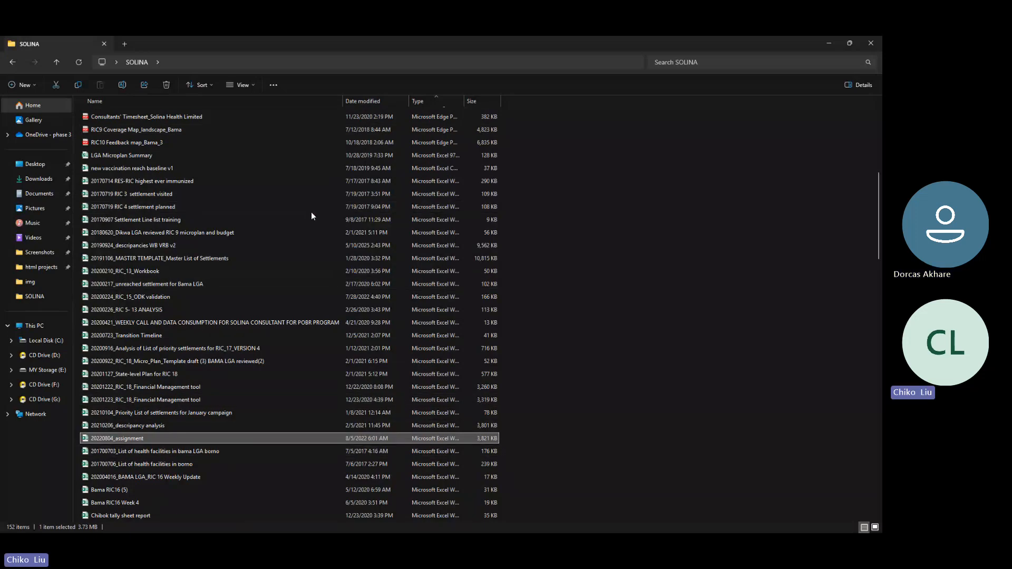
Open the 20170907 Settlement Line list training workbook from the SOLINA folder
{"action": "left_click", "coordinate": [340, 219]}
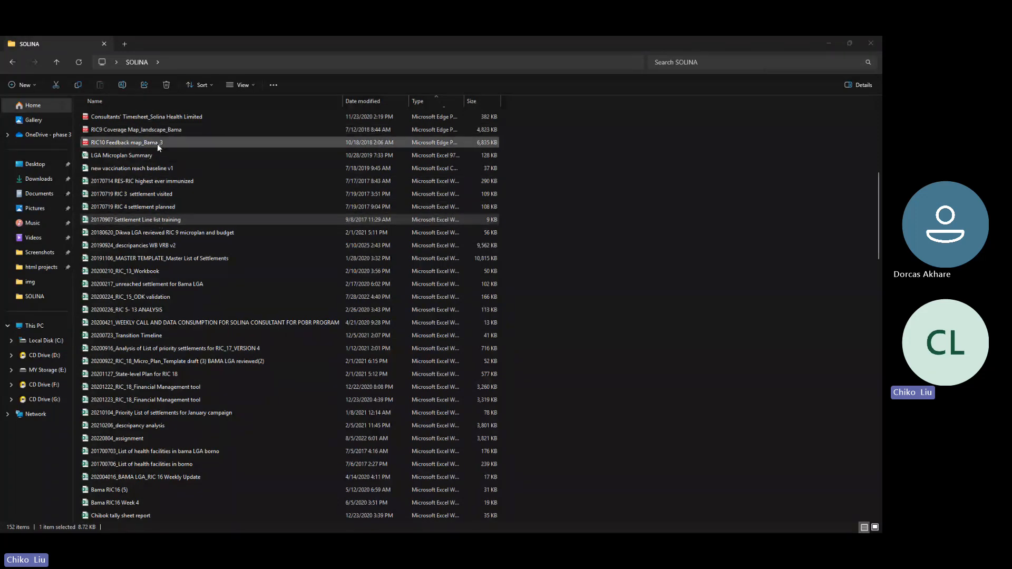
{"action": "double_click", "coordinate": [181, 179]}
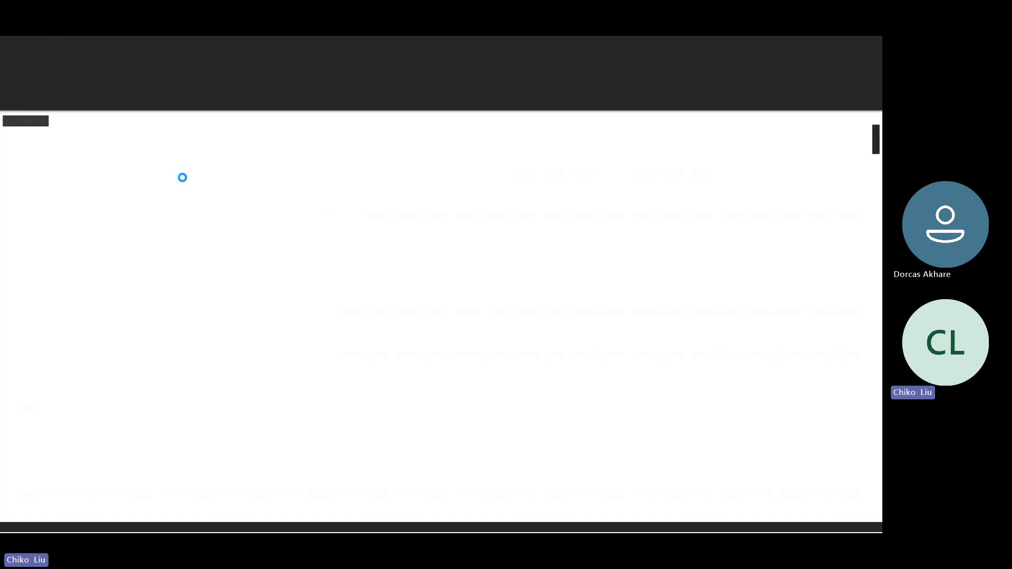
Read the action points in D4 and F3, then close the training workbook and minimise Book1
{"action": "left_click", "coordinate": [159, 279]}
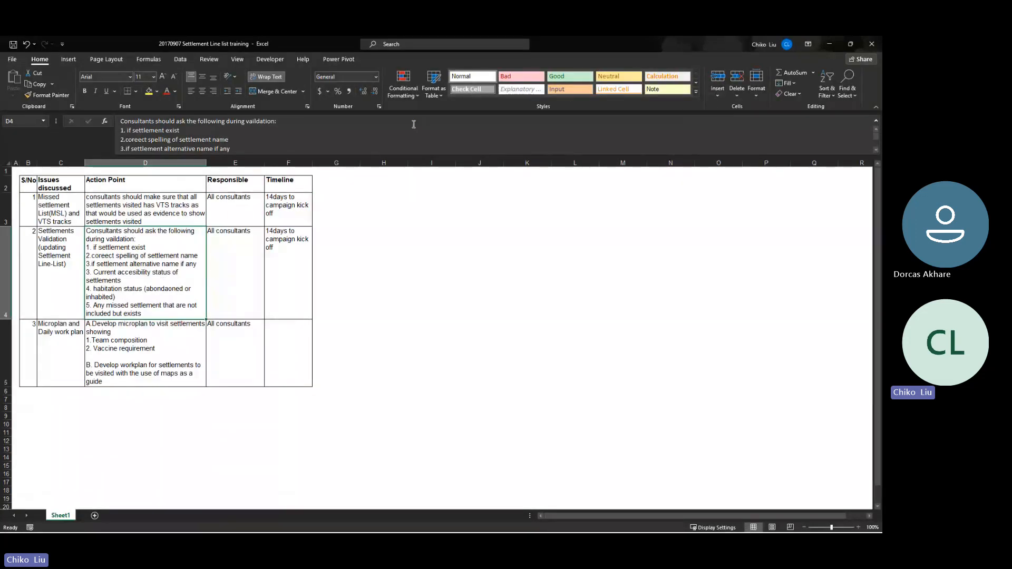
{"action": "left_click", "coordinate": [296, 206]}
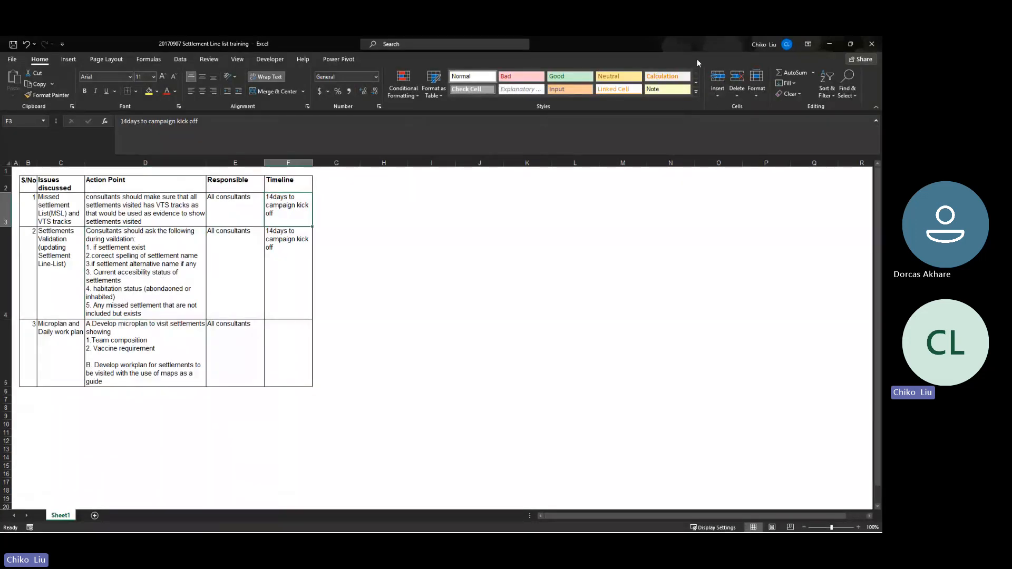
{"action": "left_click", "coordinate": [871, 44]}
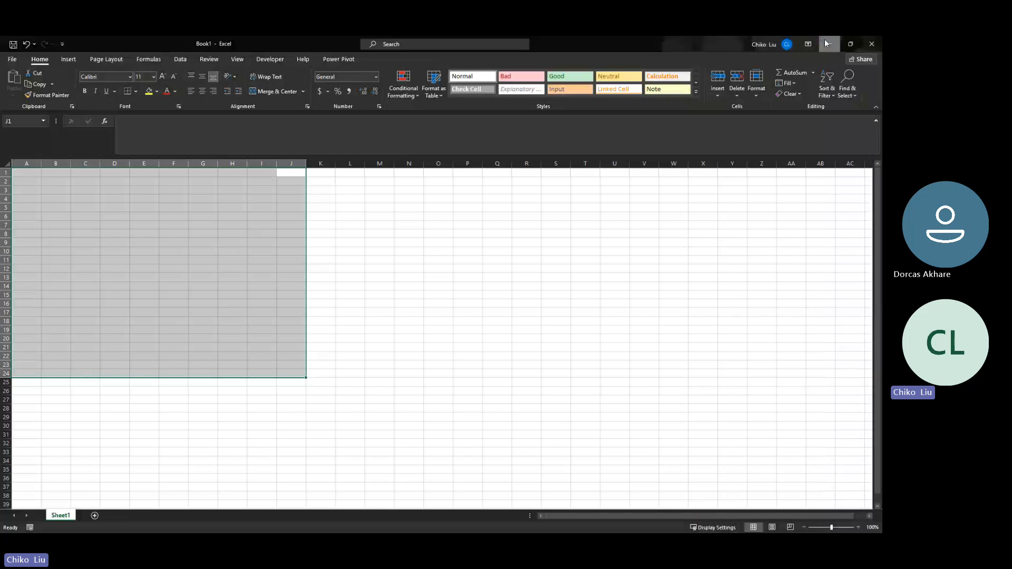
{"action": "left_click", "coordinate": [825, 42]}
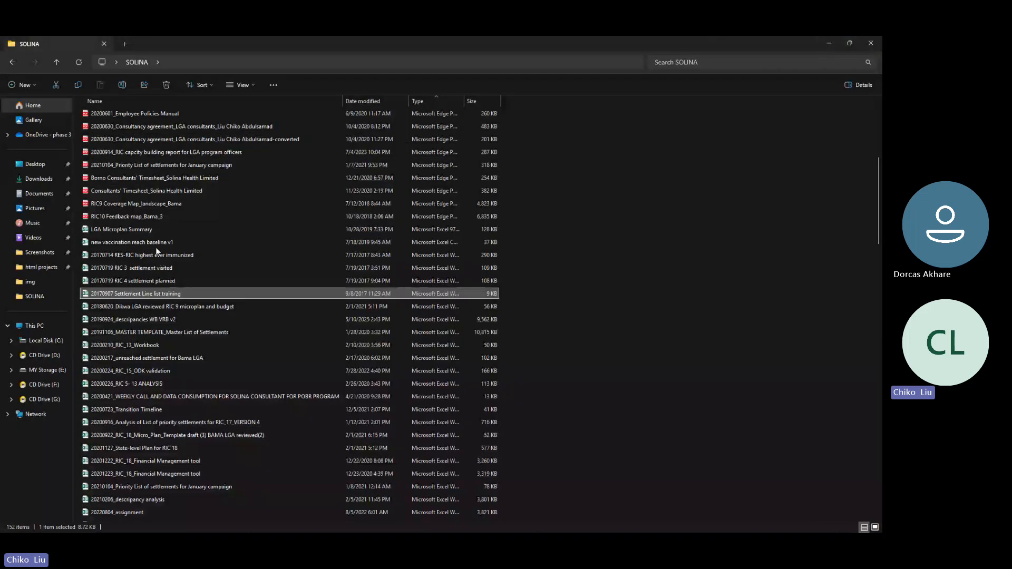
Open the RIC9 Coverage Map_landscape_Bama PDF
{"action": "left_click", "coordinate": [155, 205]}
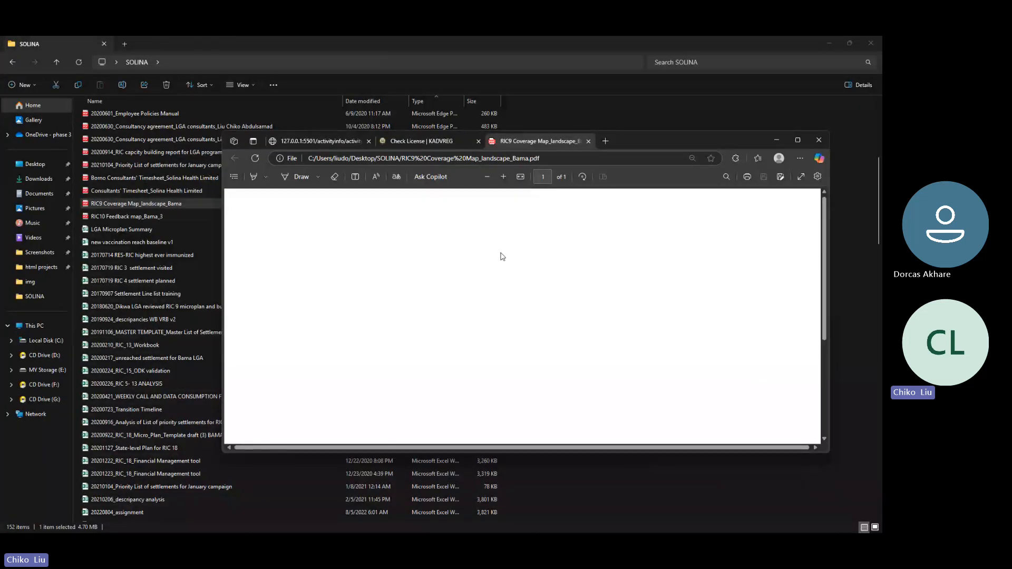
Scroll to the top of the Bama coverage map and maximise the Edge window
{"action": "scroll", "coordinate": [503, 259], "scroll_direction": "up", "scroll_amount": 3}
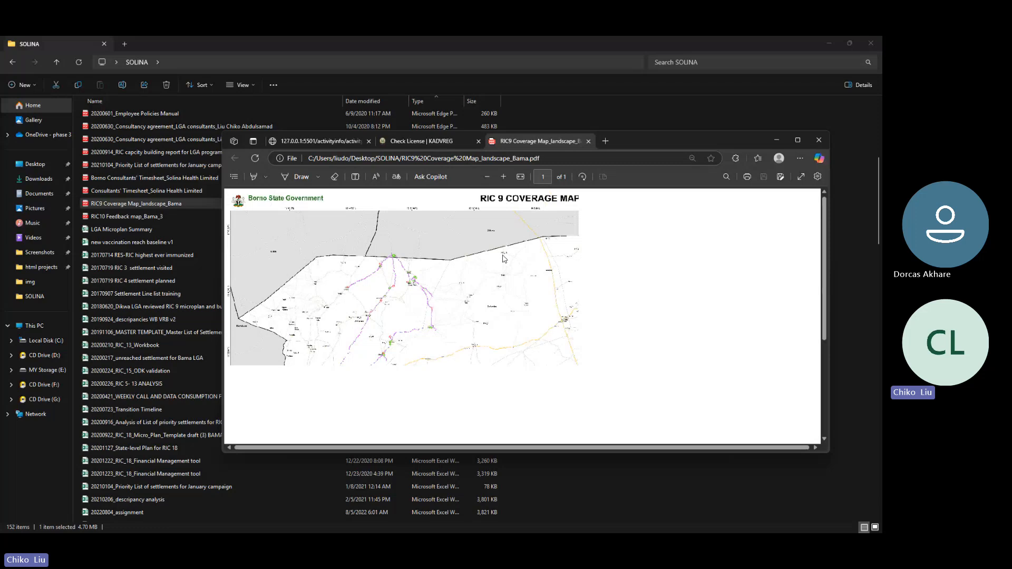
{"action": "left_click", "coordinate": [798, 140]}
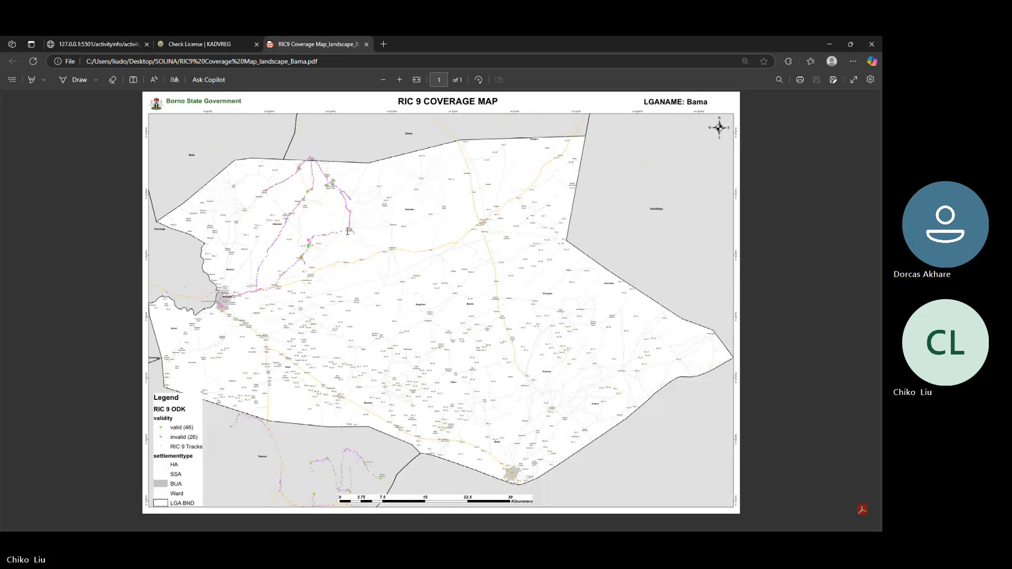
Close the coverage map PDF, then open Presentation1 from the slides prep folder
{"action": "left_click", "coordinate": [871, 44]}
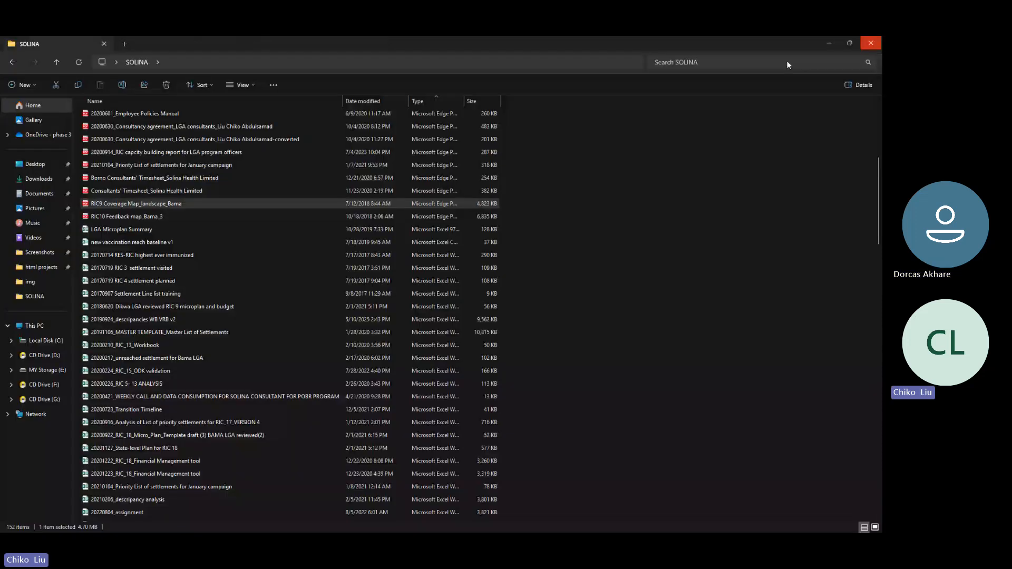
{"action": "scroll", "coordinate": [272, 480], "scroll_direction": "up", "scroll_amount": 5}
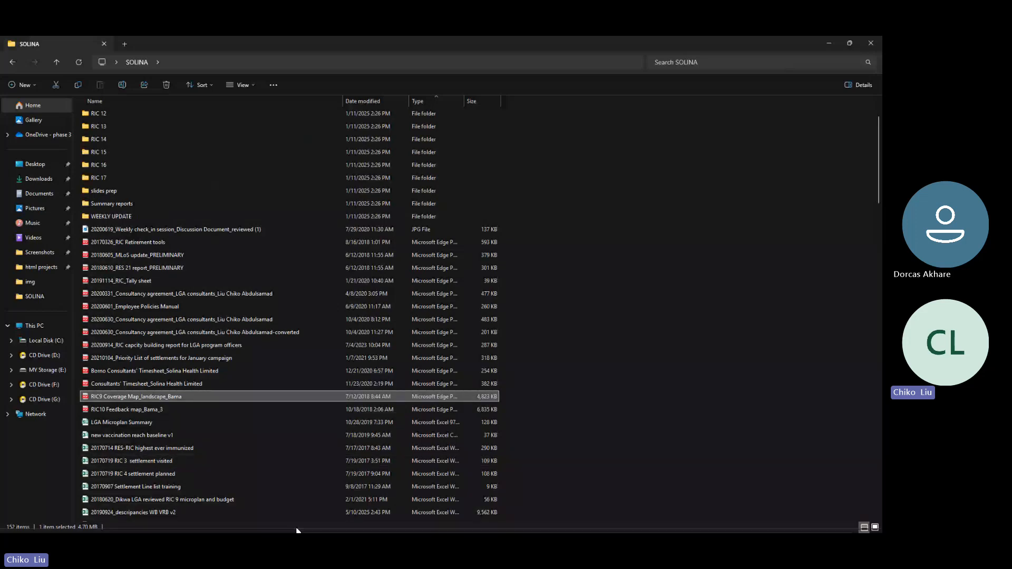
{"action": "mouse_move", "coordinate": [449, 523]}
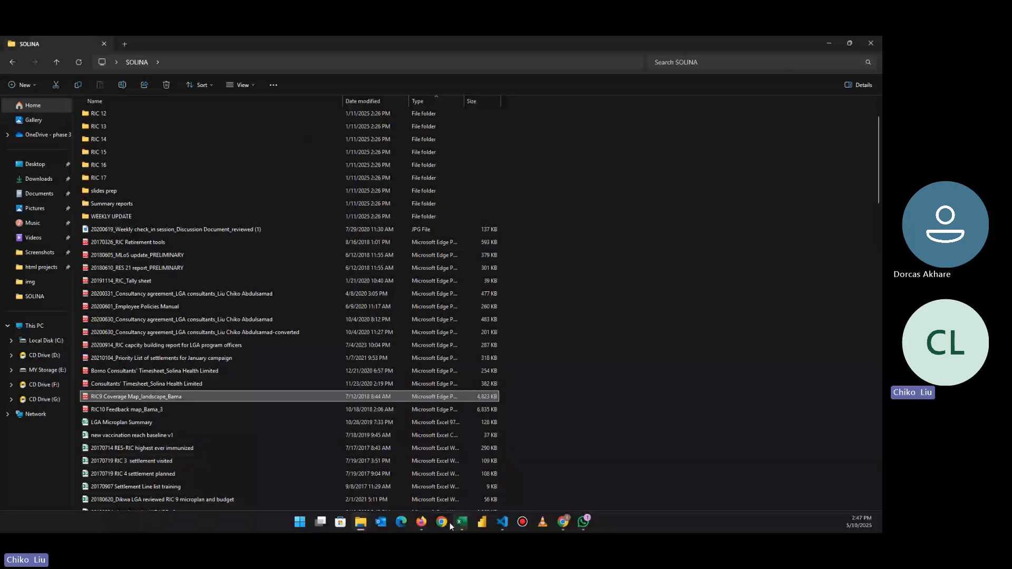
{"action": "double_click", "coordinate": [120, 190]}
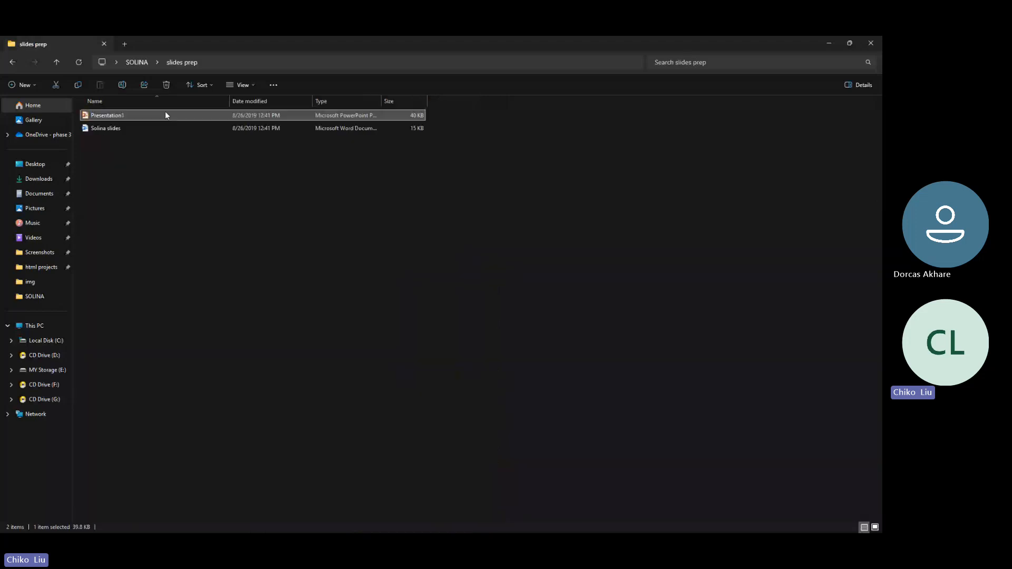
{"action": "double_click", "coordinate": [166, 115]}
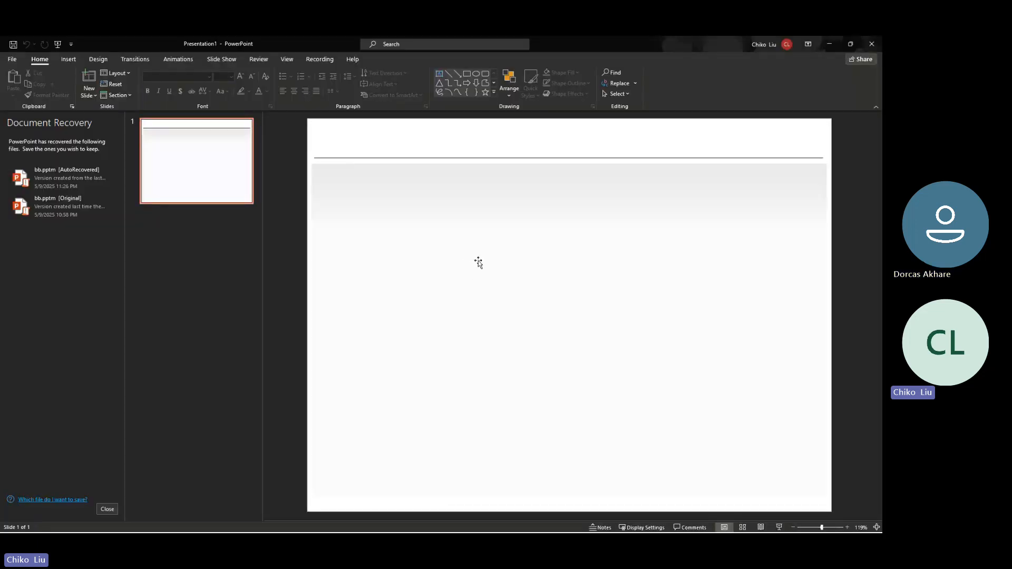
Close Presentation1 and dismiss the recovered-files notice
{"action": "left_click", "coordinate": [876, 41]}
{"action": "left_click", "coordinate": [225, 197]}
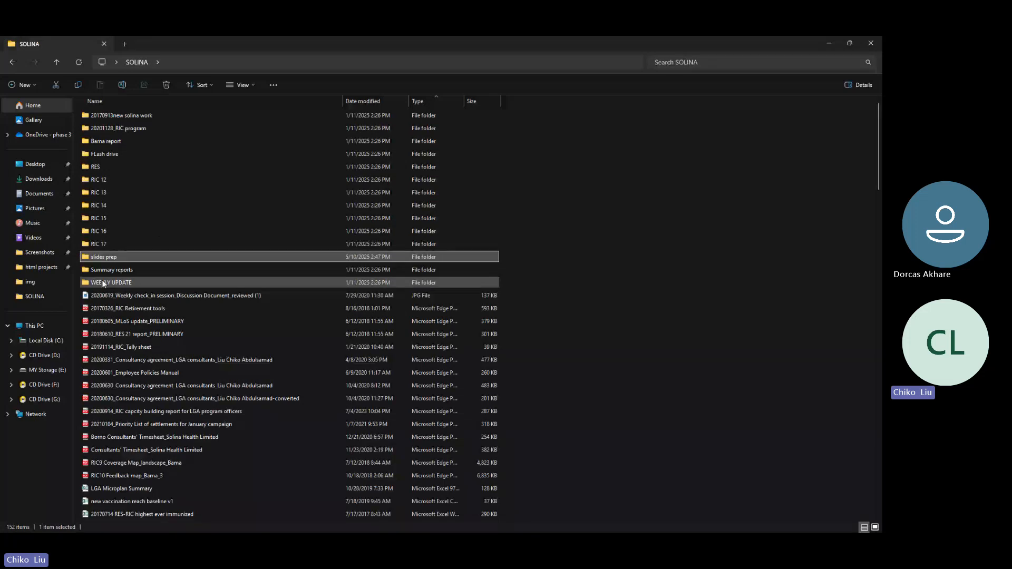
Select the 20200619 weekly check-in image, then minimize the SOLINA folder window
{"action": "scroll", "coordinate": [160, 379], "scroll_direction": "down", "scroll_amount": 1}
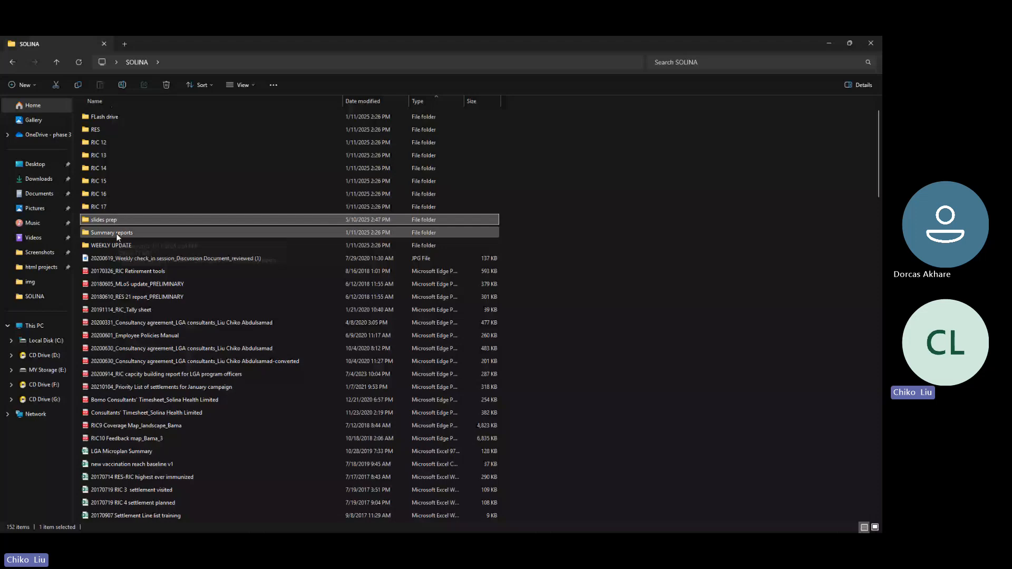
{"action": "left_click", "coordinate": [122, 258]}
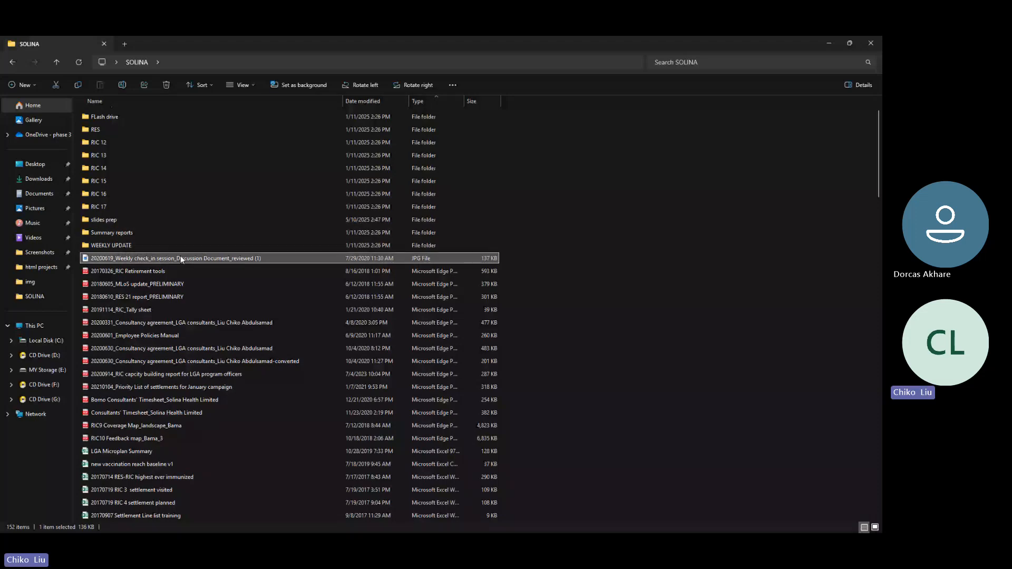
{"action": "left_click", "coordinate": [821, 42]}
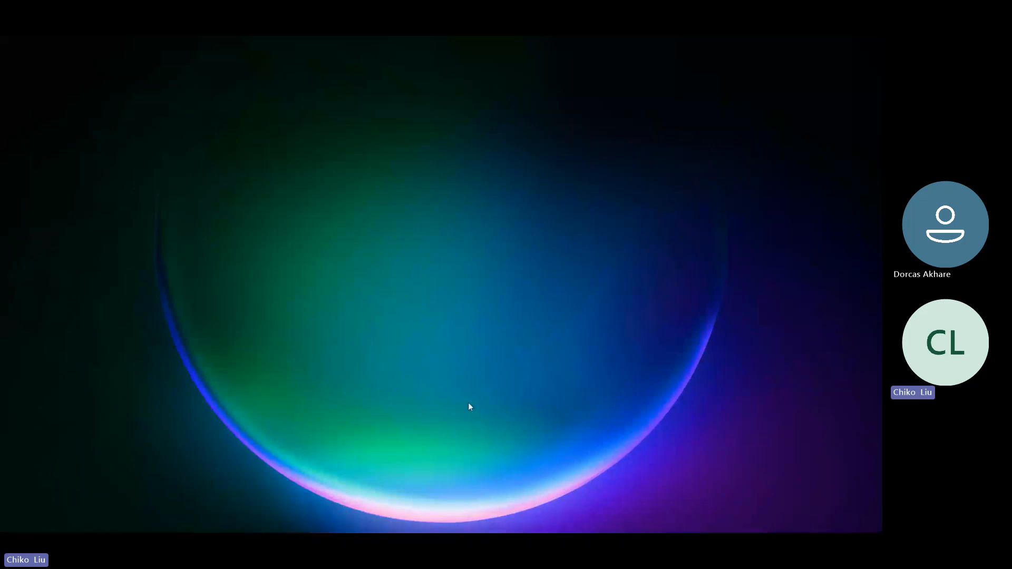
Restore the 20250503_text join assignment workbook from the taskbar Excel icon
{"action": "mouse_move", "coordinate": [424, 524]}
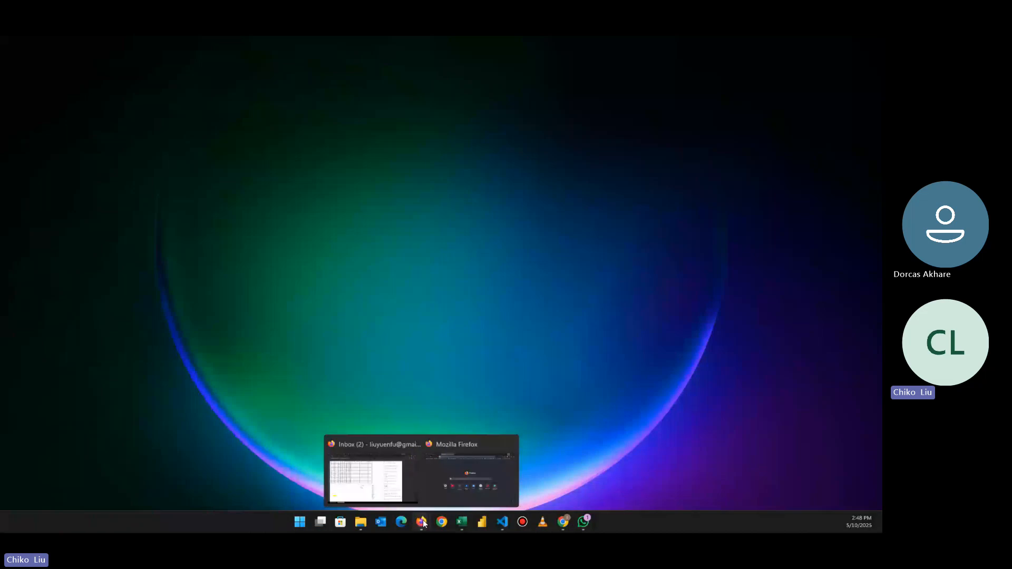
{"action": "left_click", "coordinate": [462, 522]}
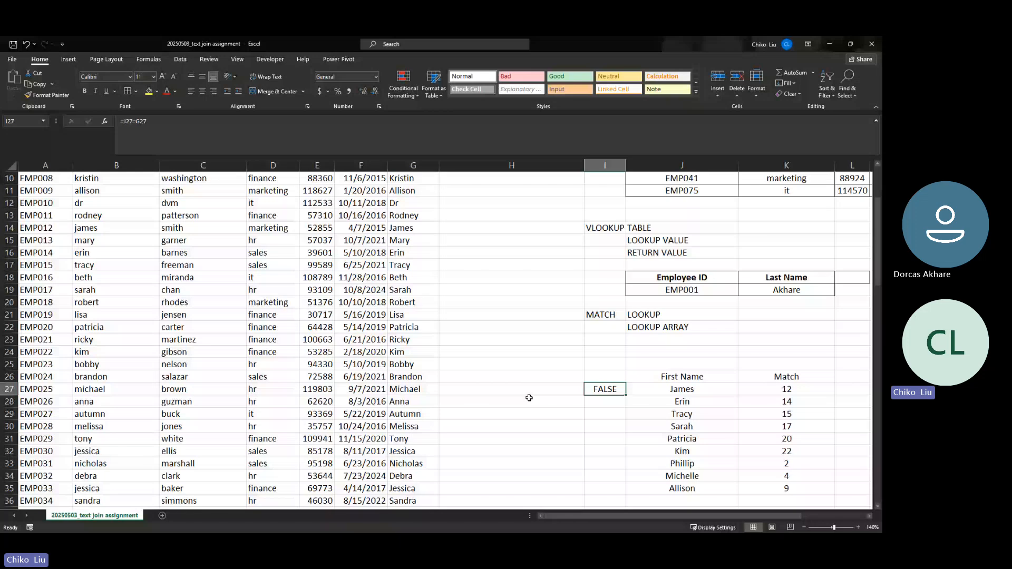
{"action": "key", "text": "alt+Tab"}
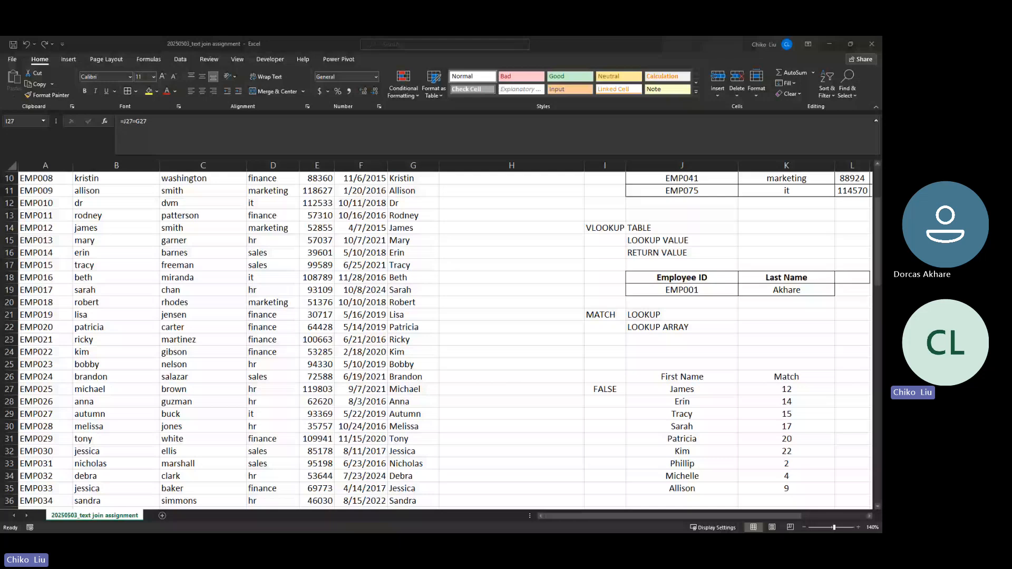
{"action": "left_click", "coordinate": [404, 241]}
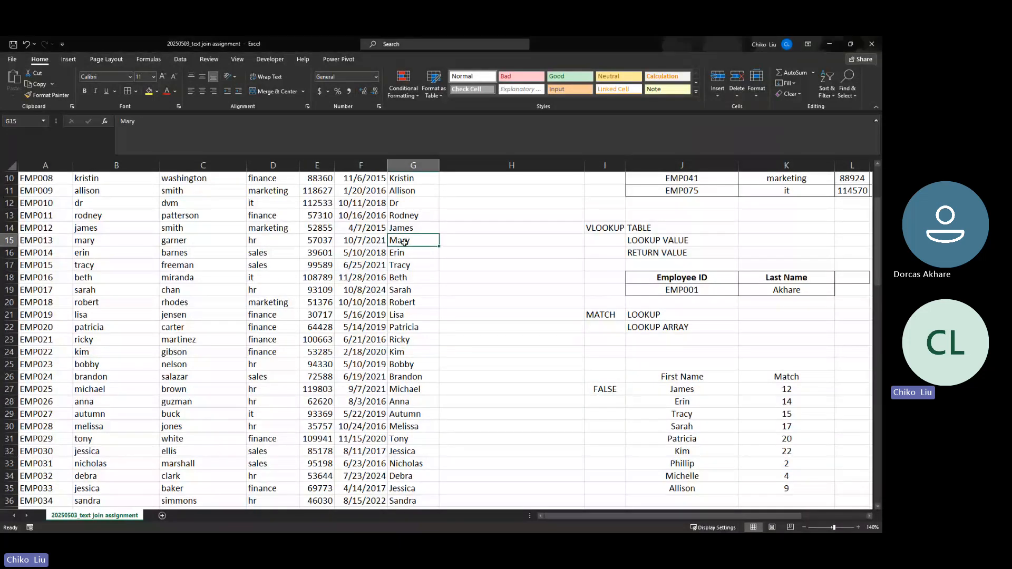